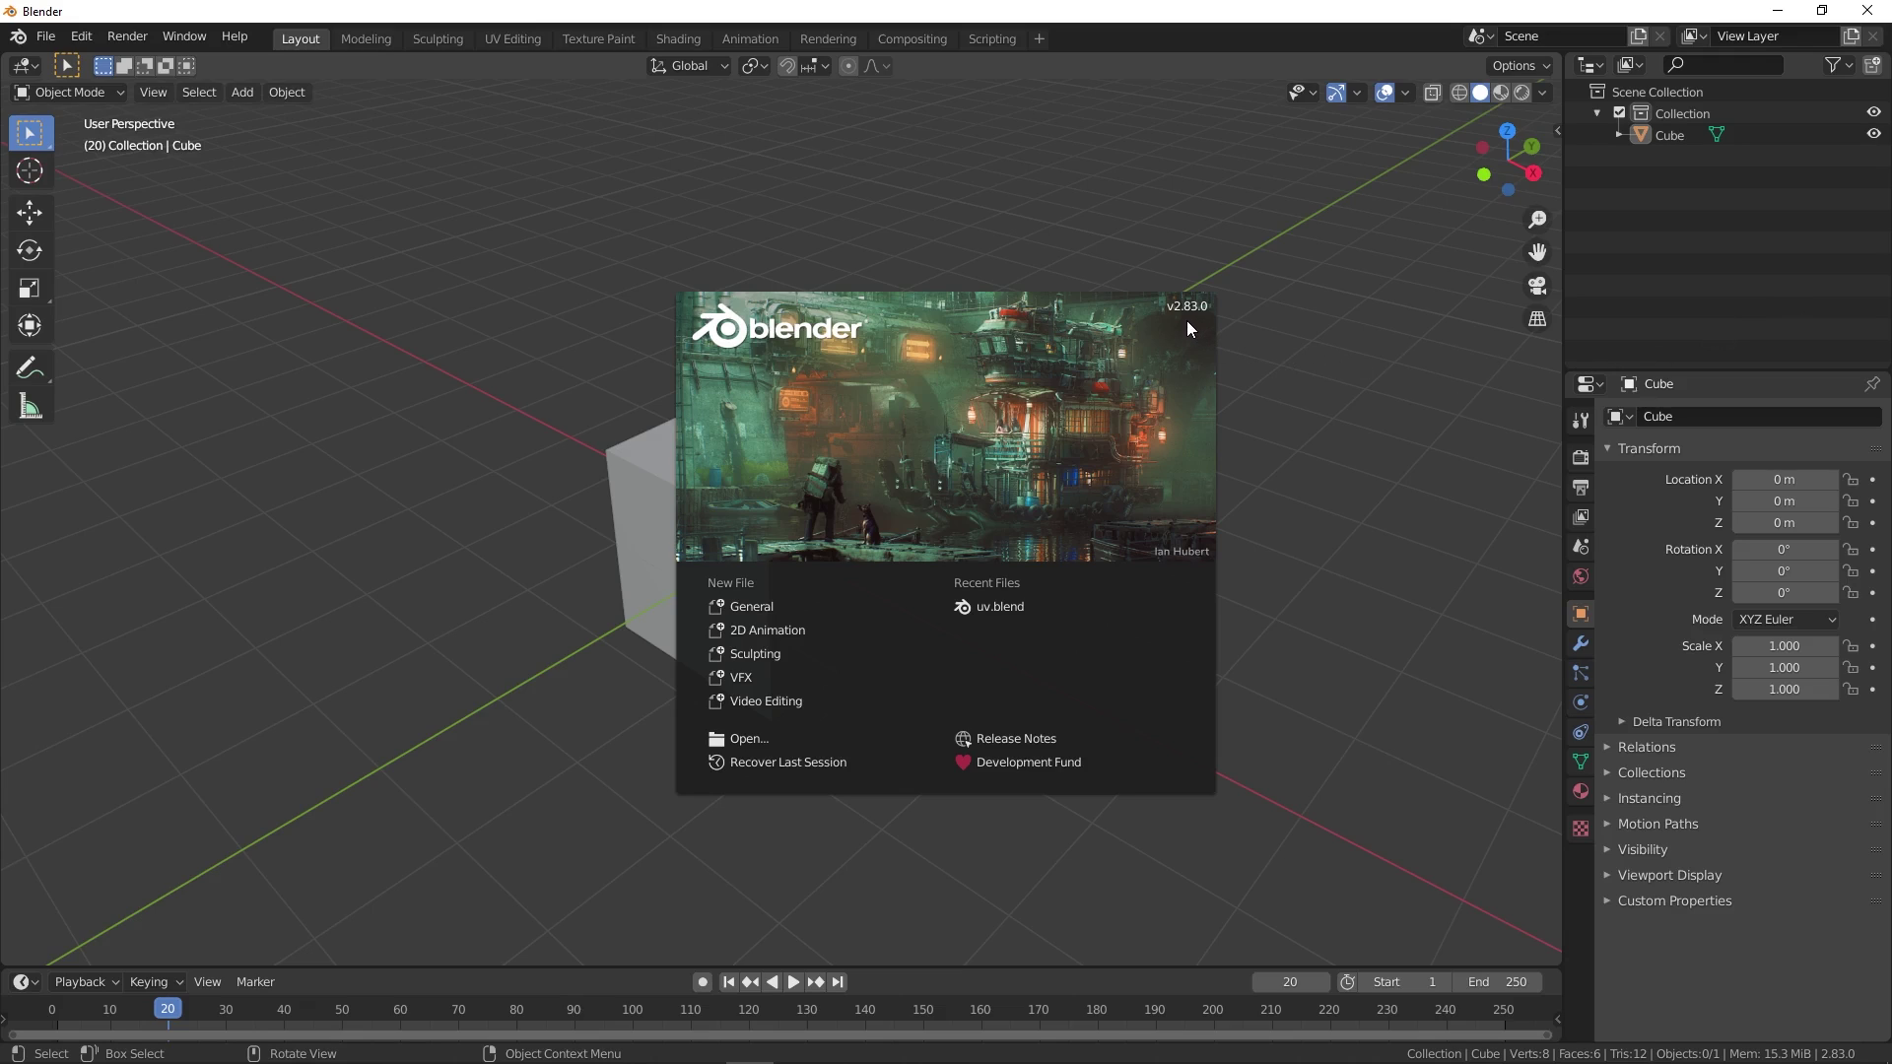
- Close the splash screen and select the default cube
left_click(1315, 328)
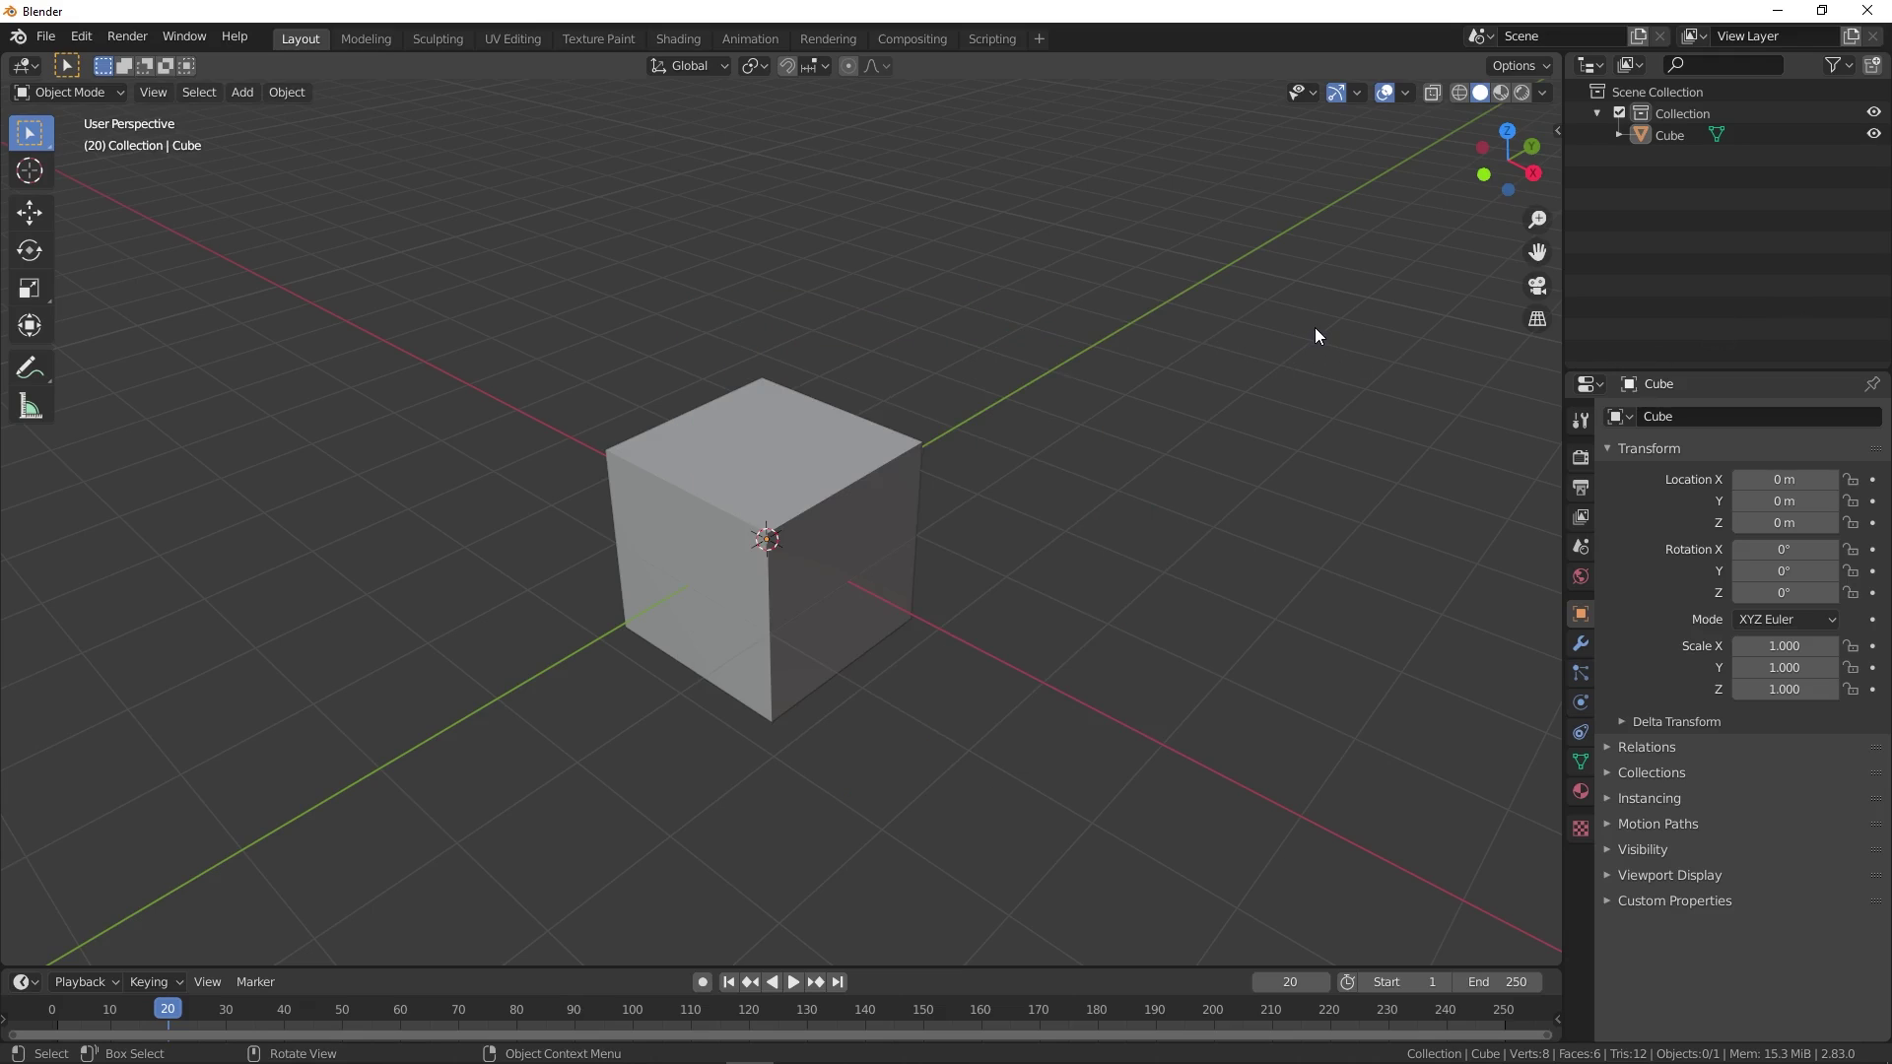
left_click(814, 402)
middle_click_drag(810, 412, 825, 416, "shift")
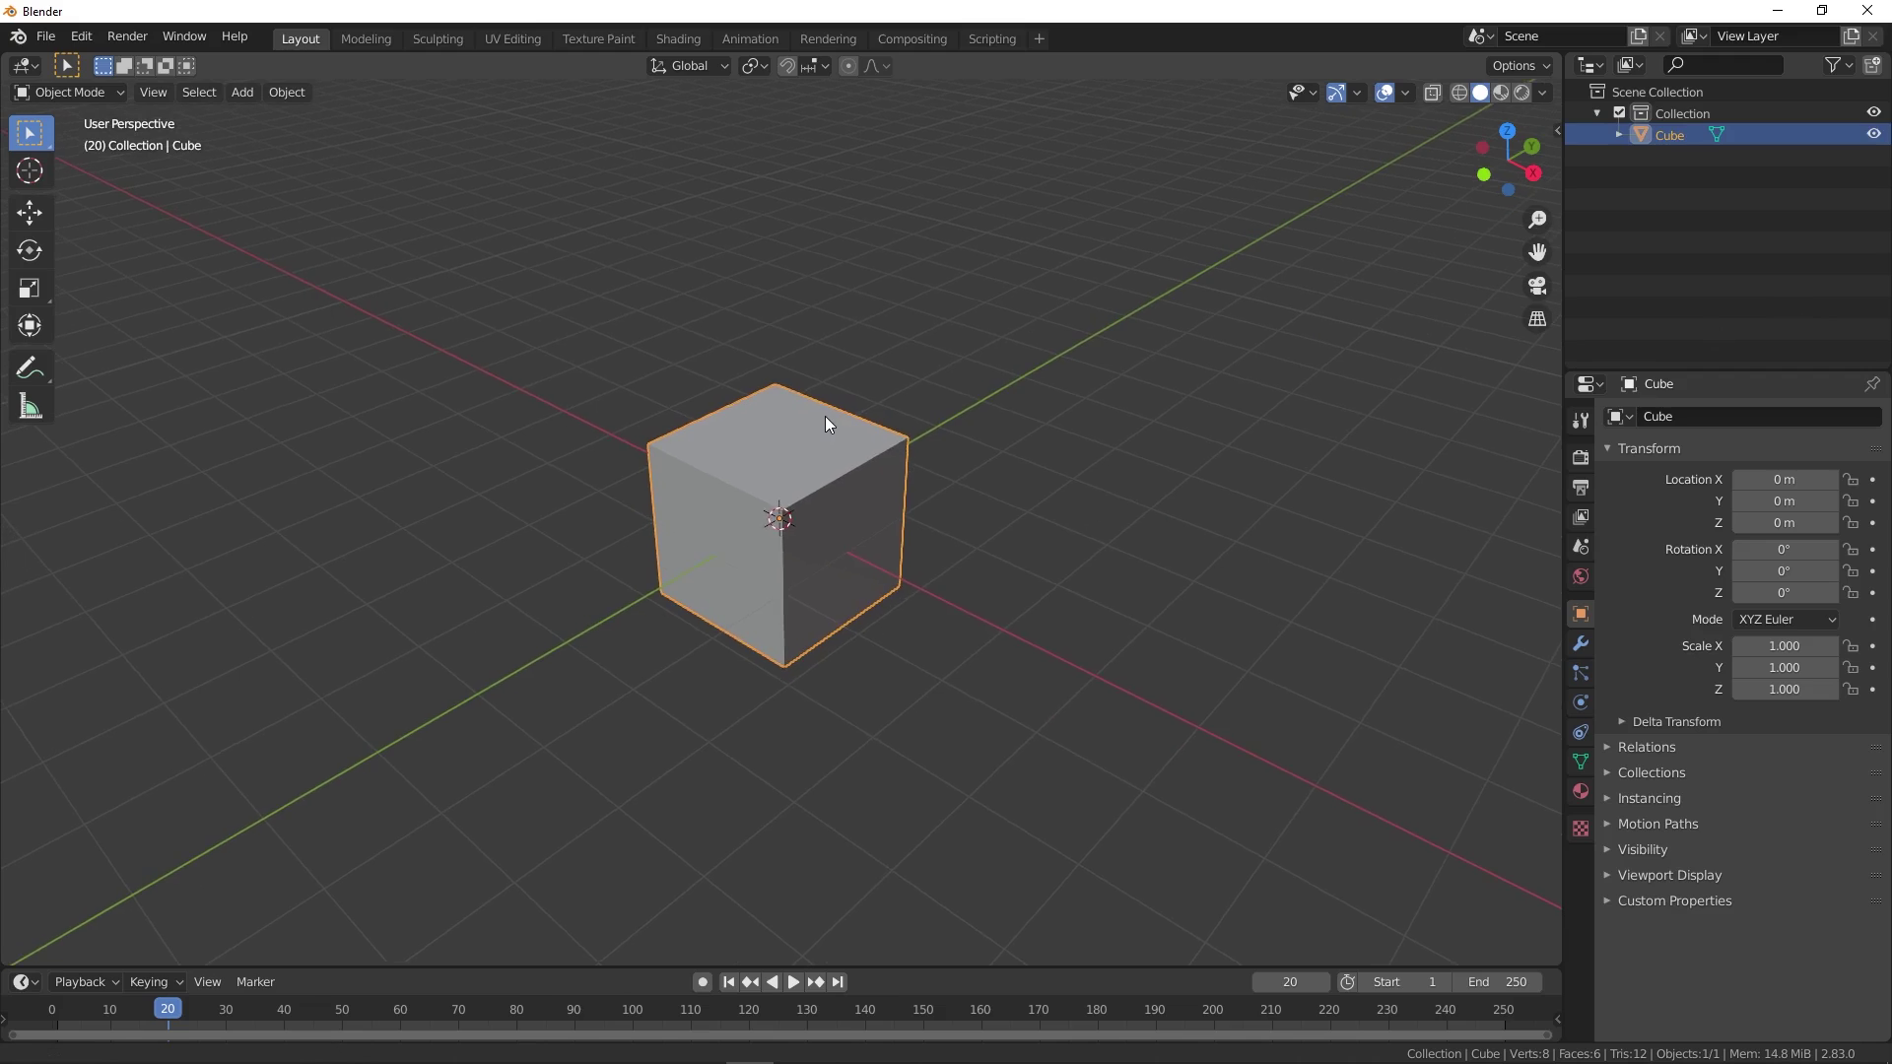
- Switch to the UV Editing workspace and zoom in on the cube and its UV layout
left_click(513, 40)
scroll(1258, 534, "up", 3)
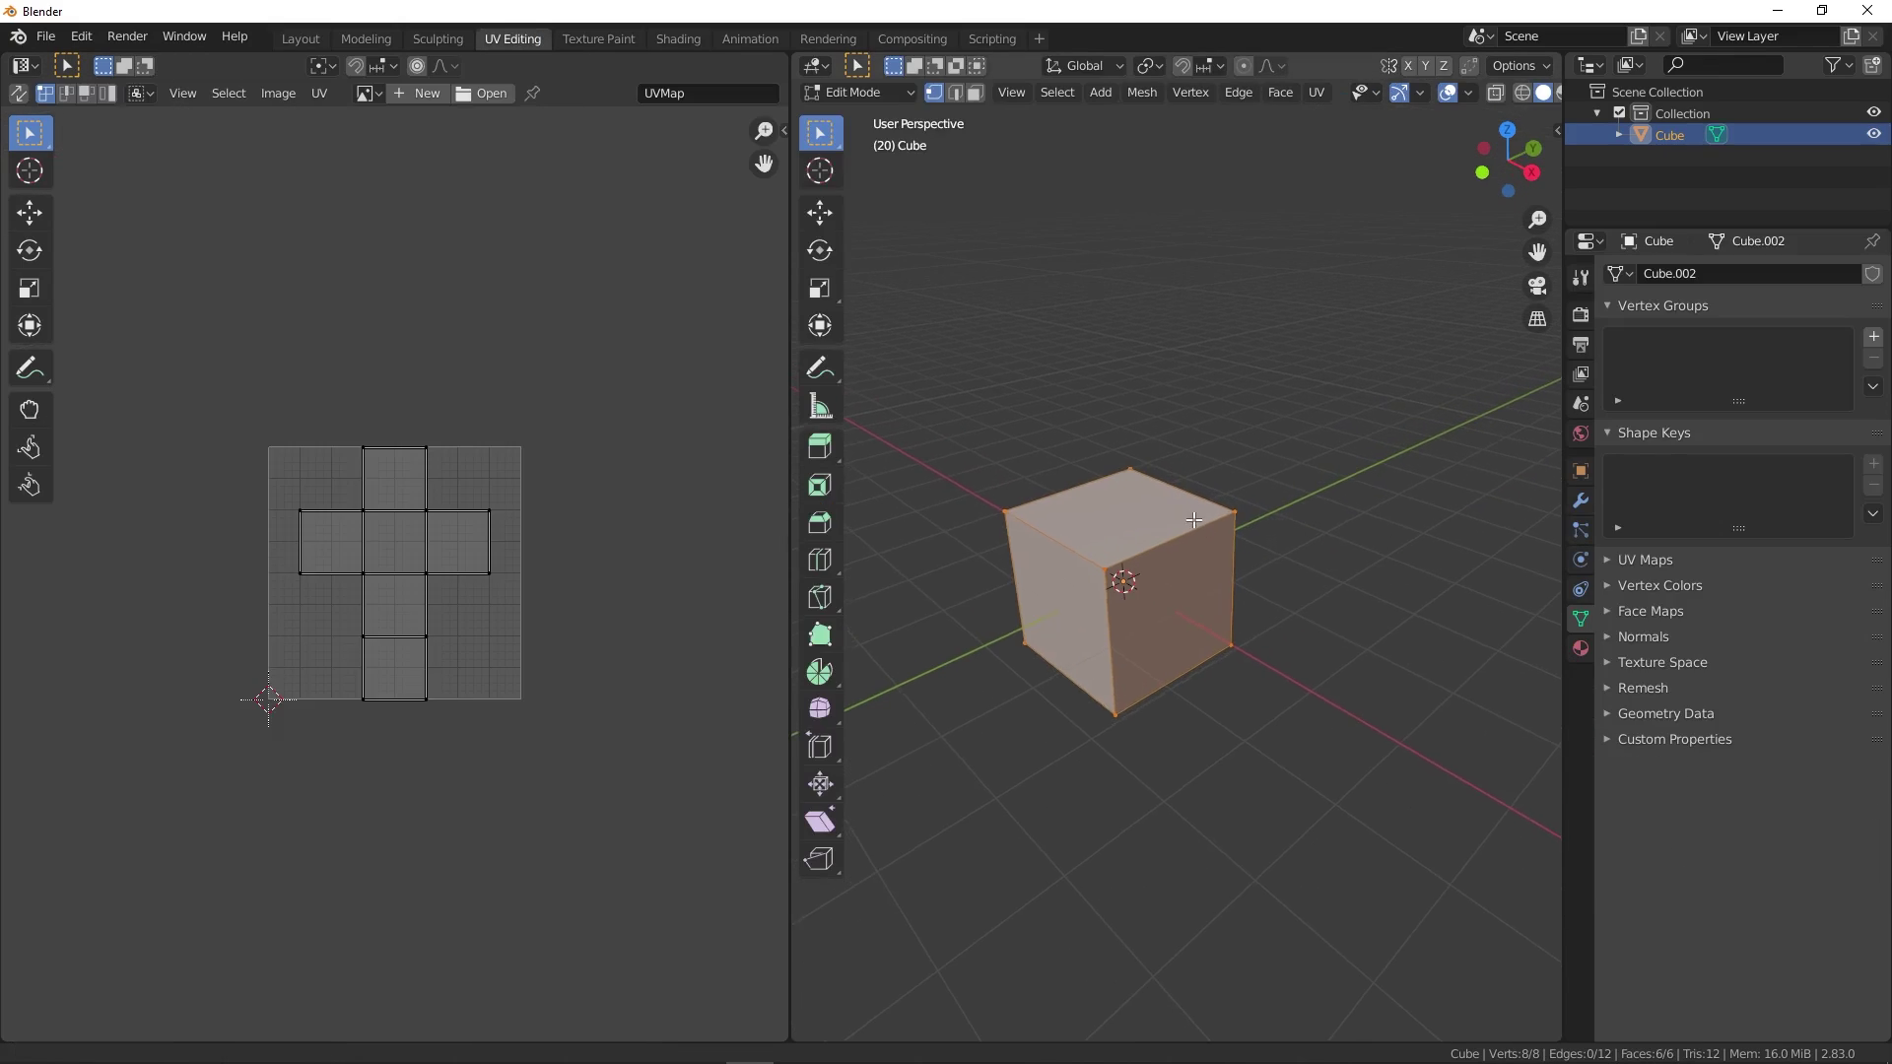
middle_click_drag(1258, 534, 1279, 538, "shift")
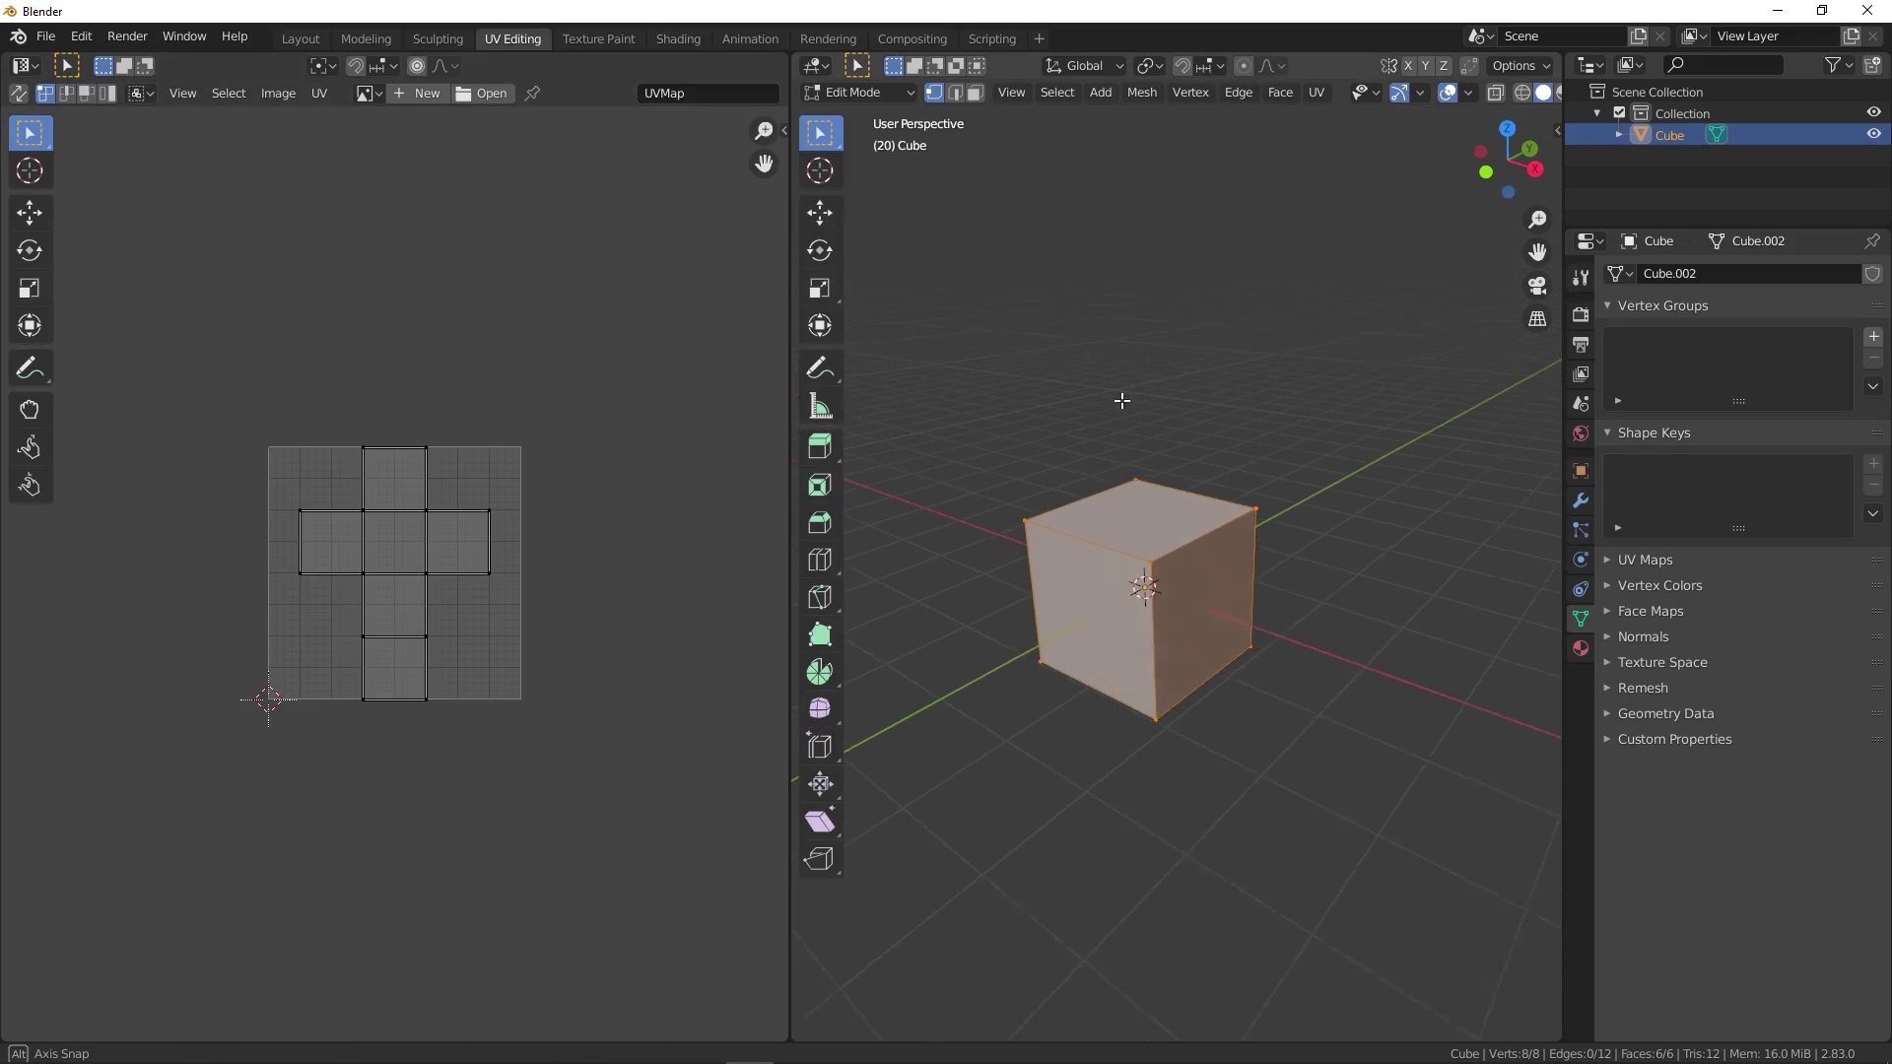
scroll(1093, 451, "up", 1)
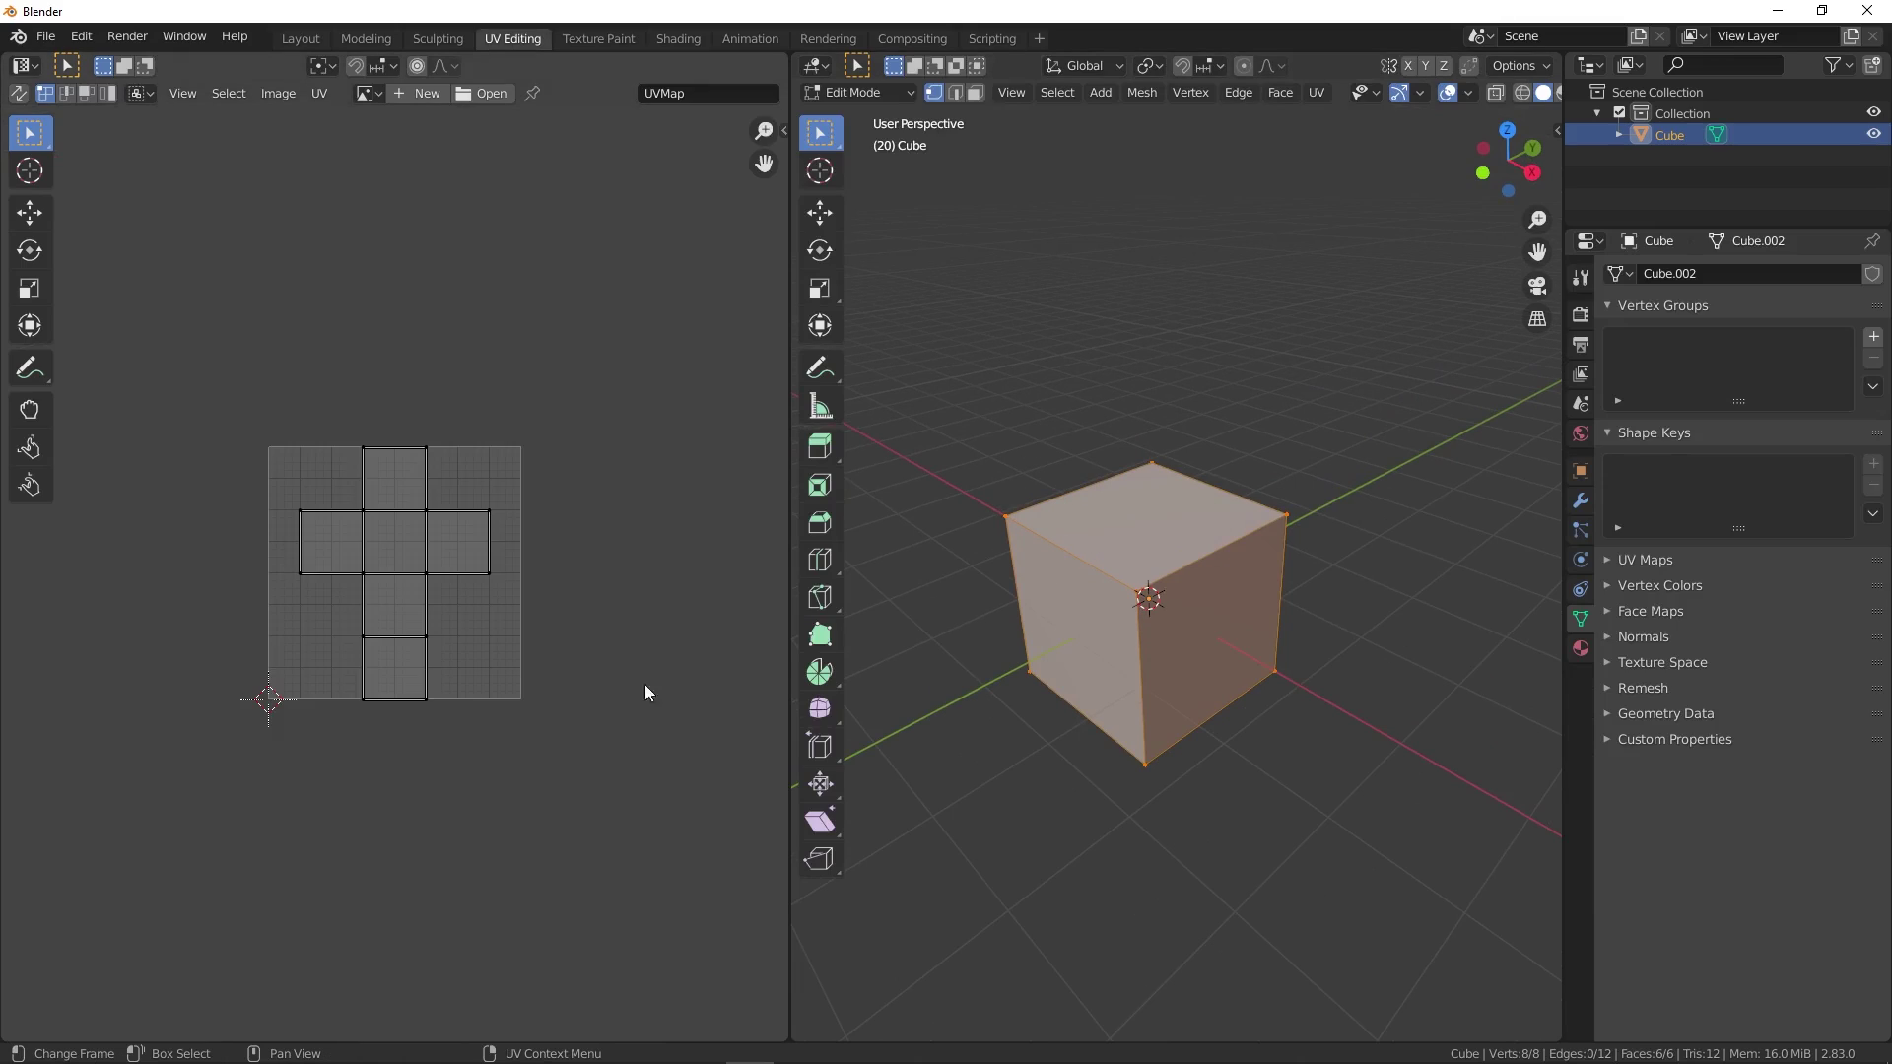
scroll(447, 554, "up", 3)
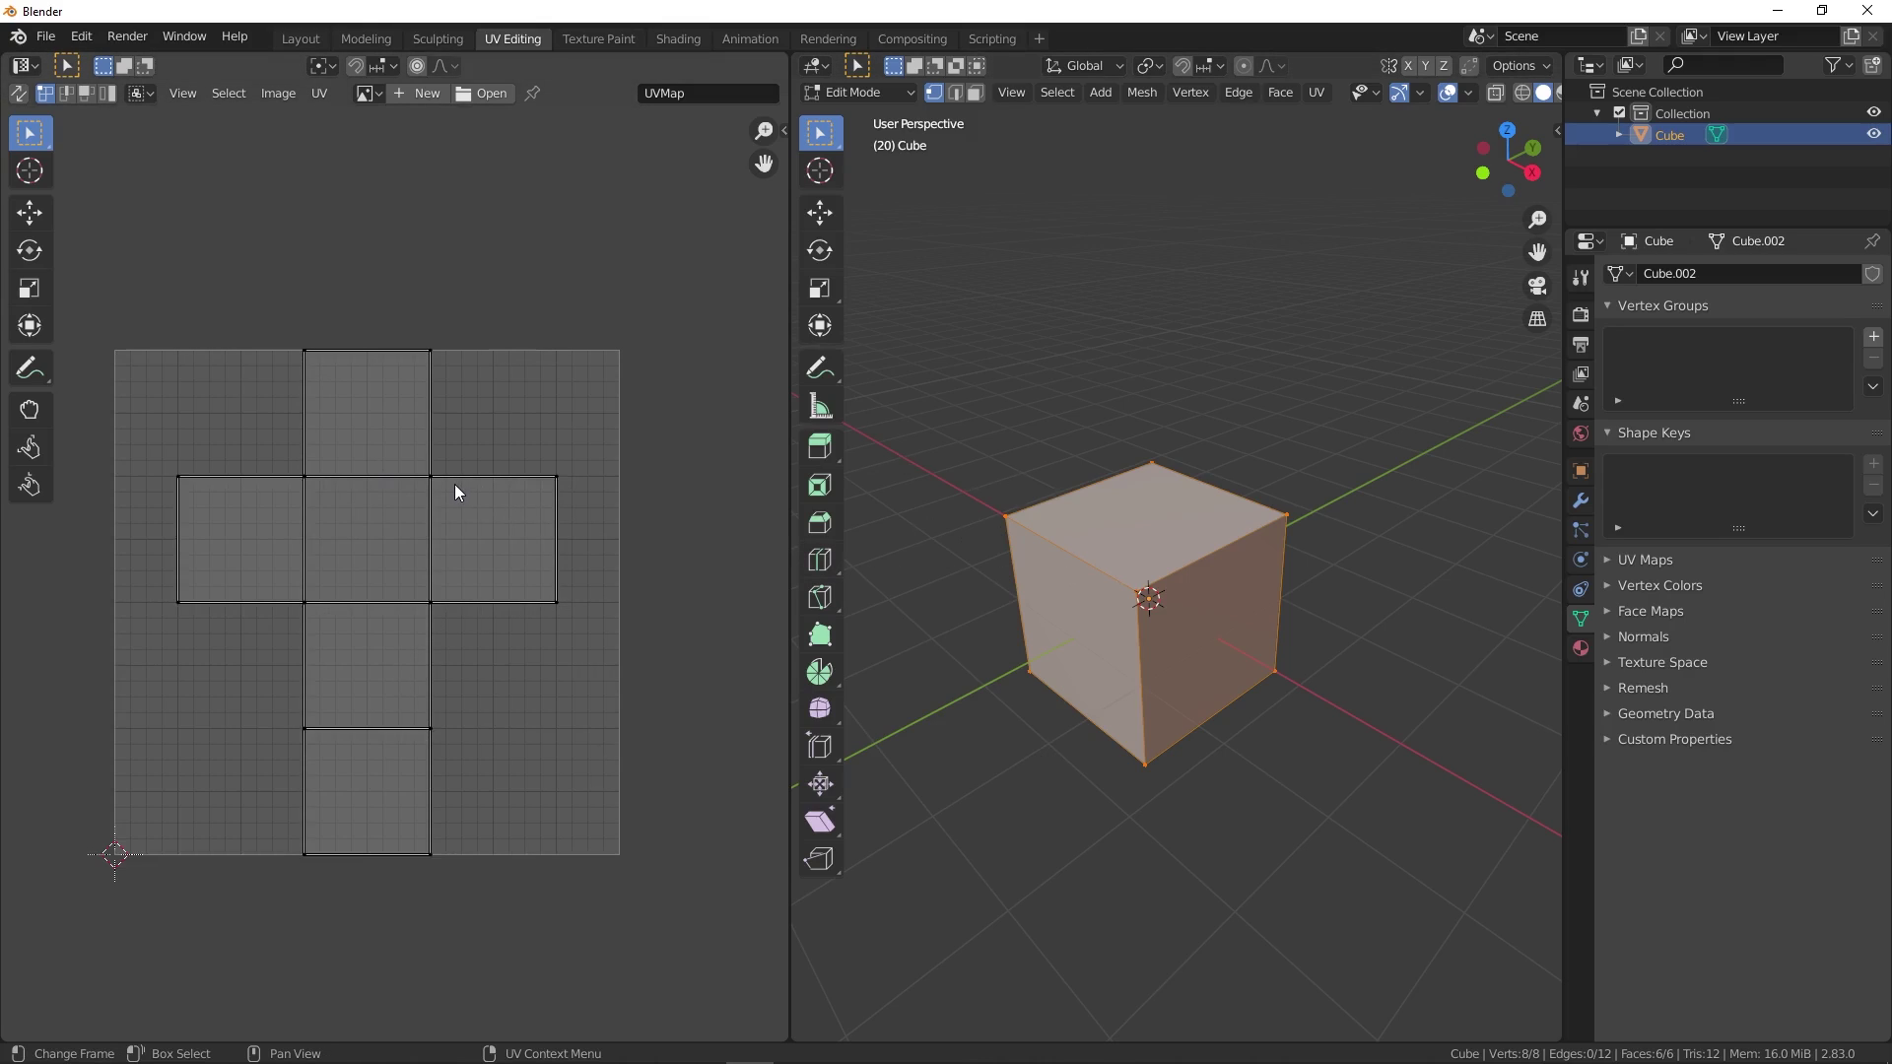
- Remove the cube's default UVMap in Object Data Properties and return to Edit Mode
key("Tab")
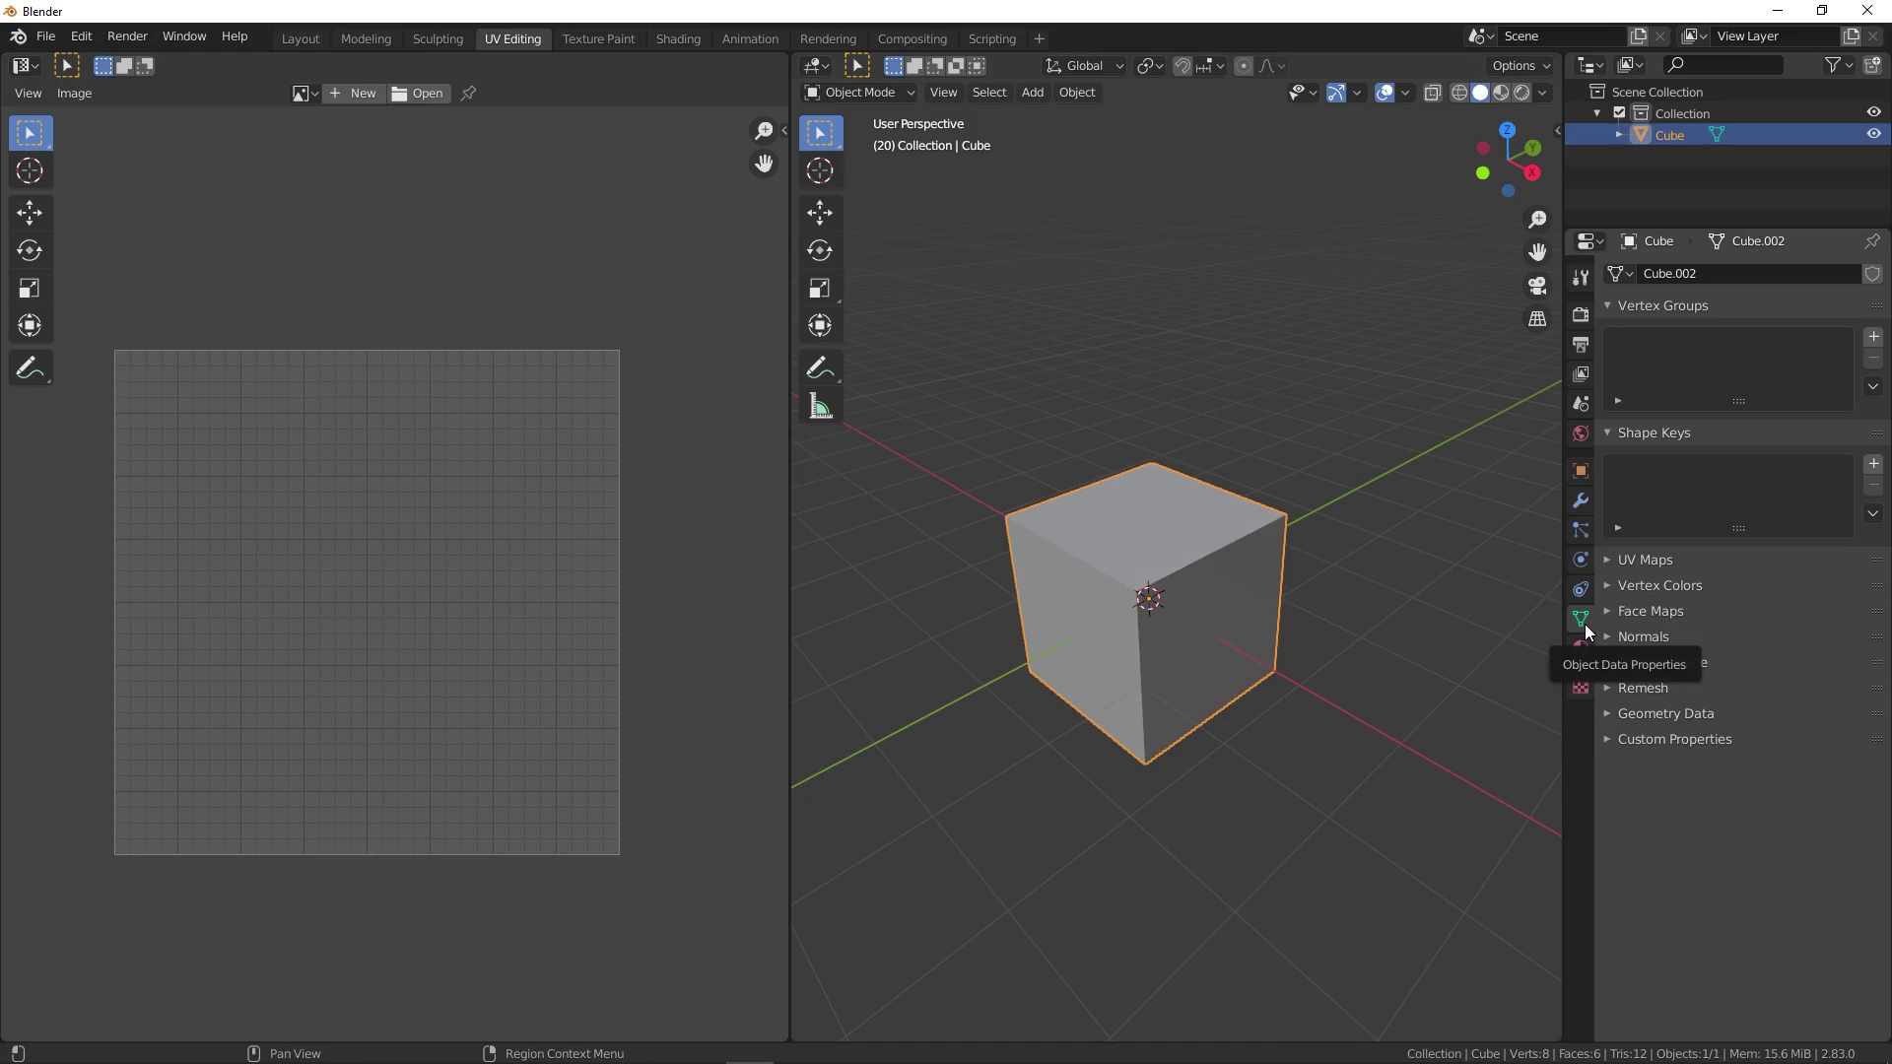
left_click(1608, 558)
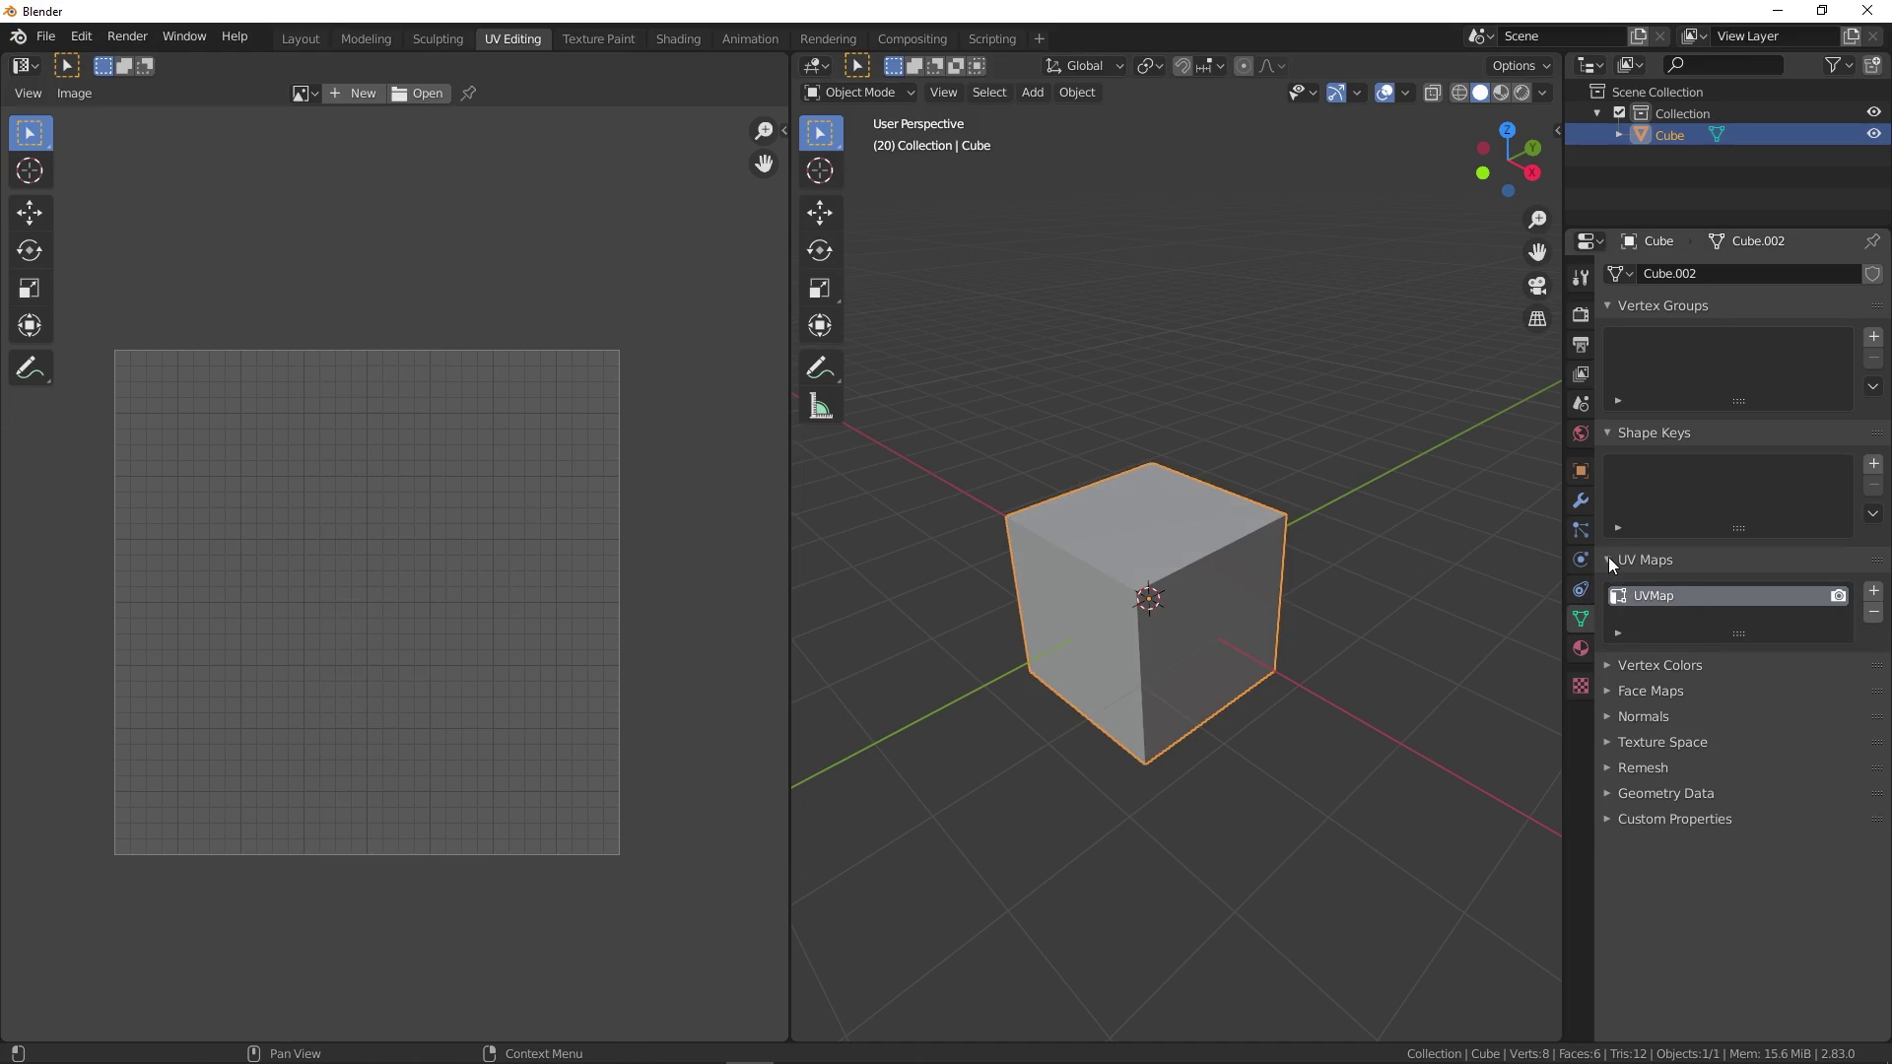
left_click(1873, 612)
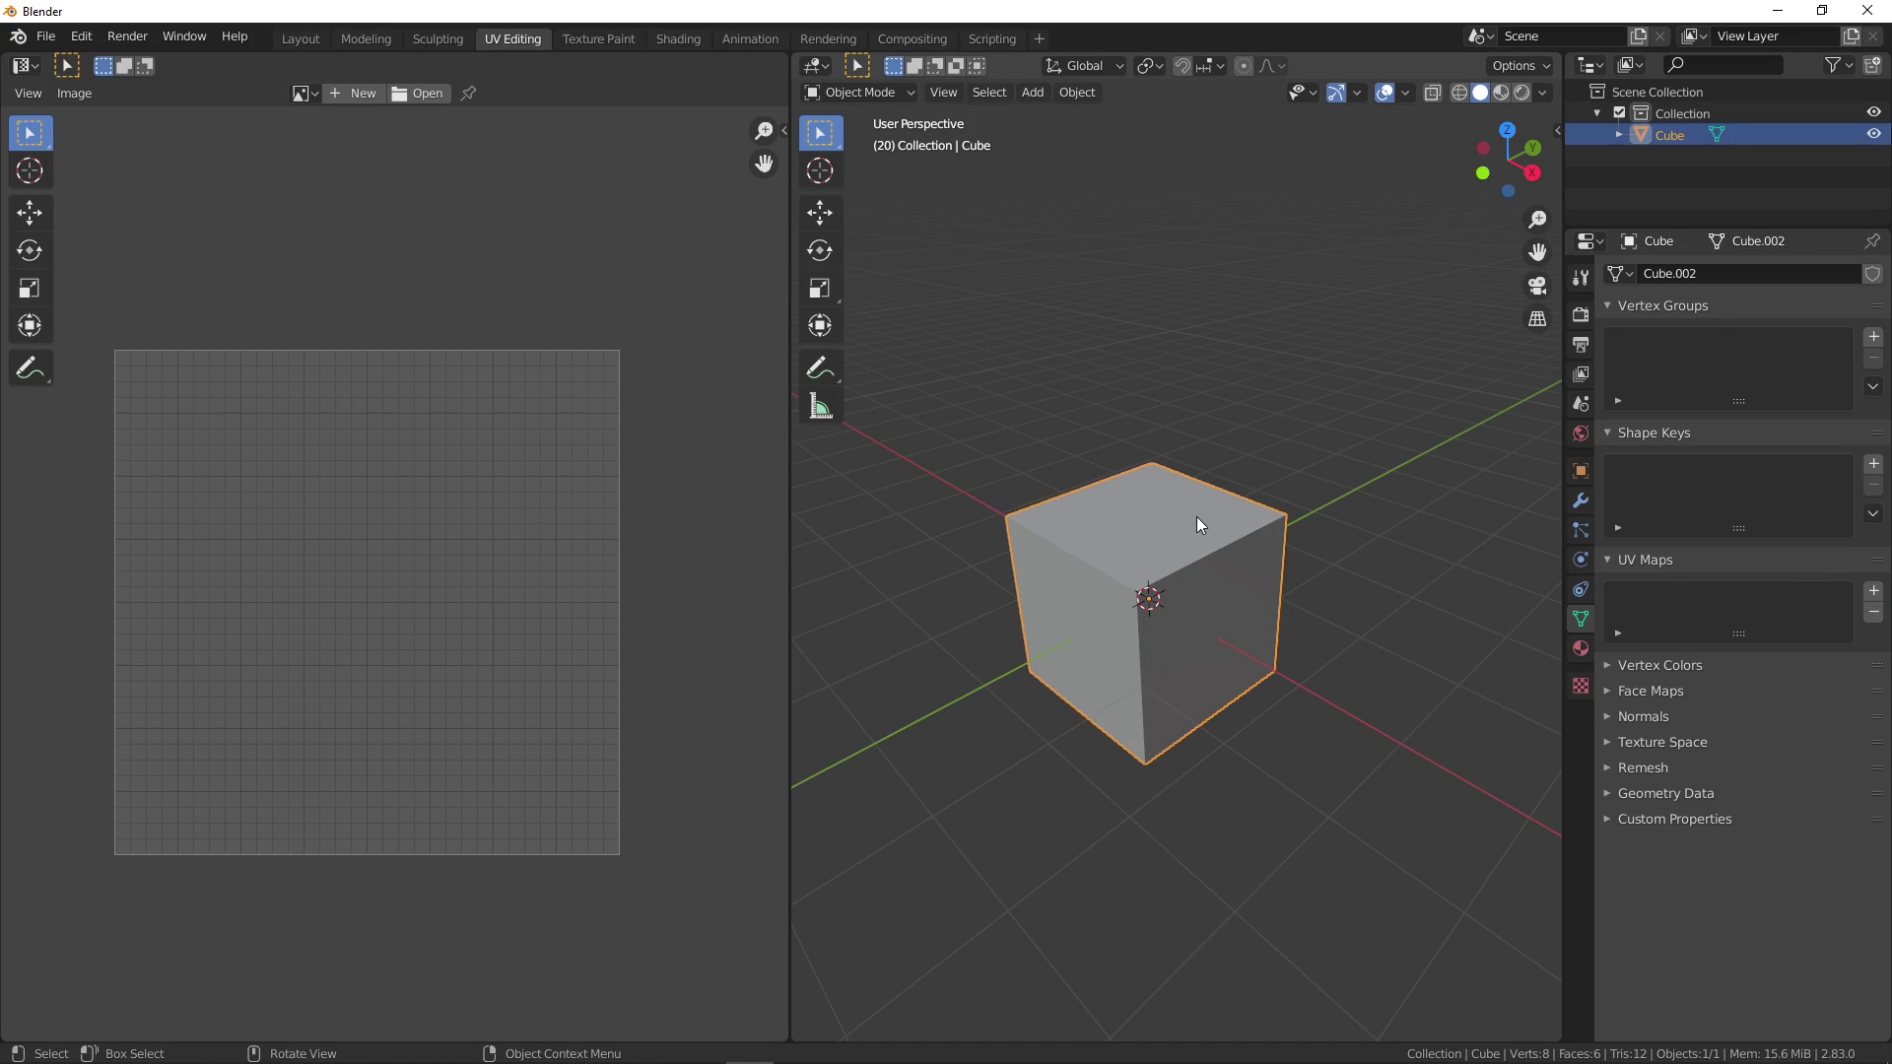
key("Tab")
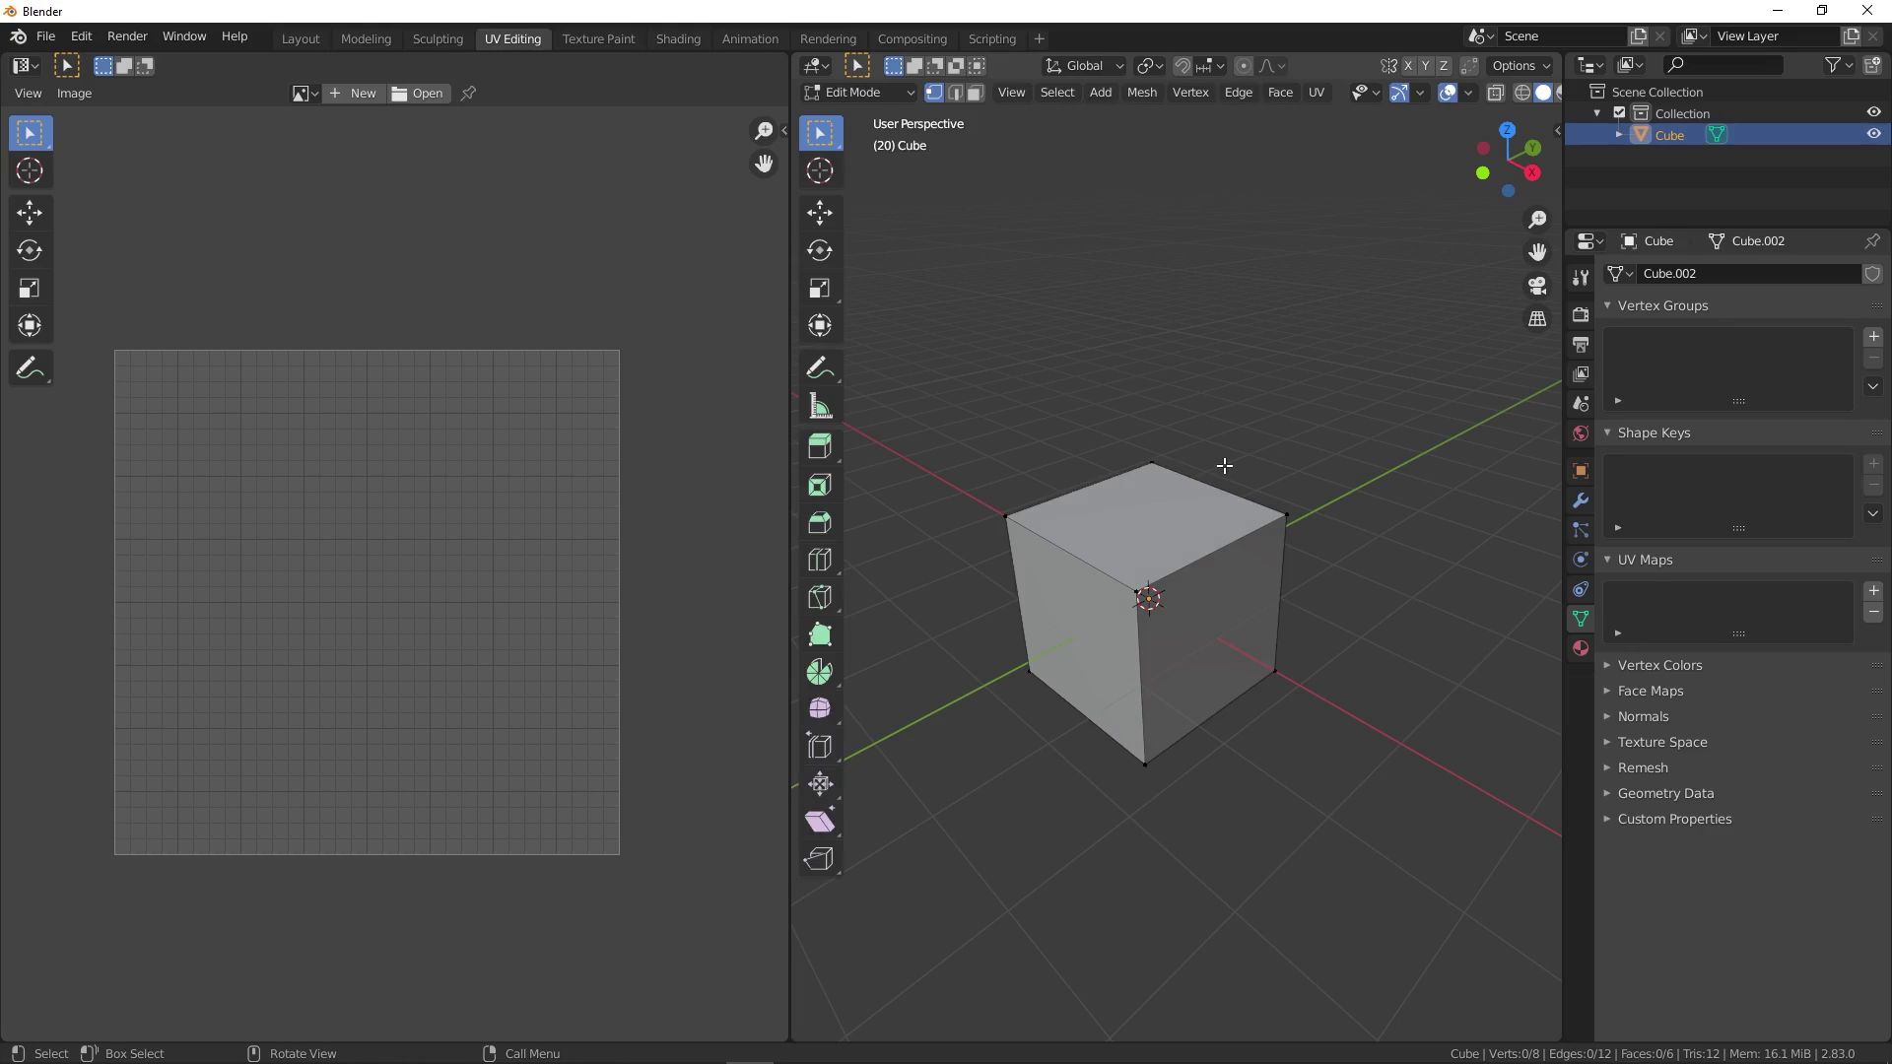
- Bring up the UV Mapping menu in the 3D viewport with U
key("u")
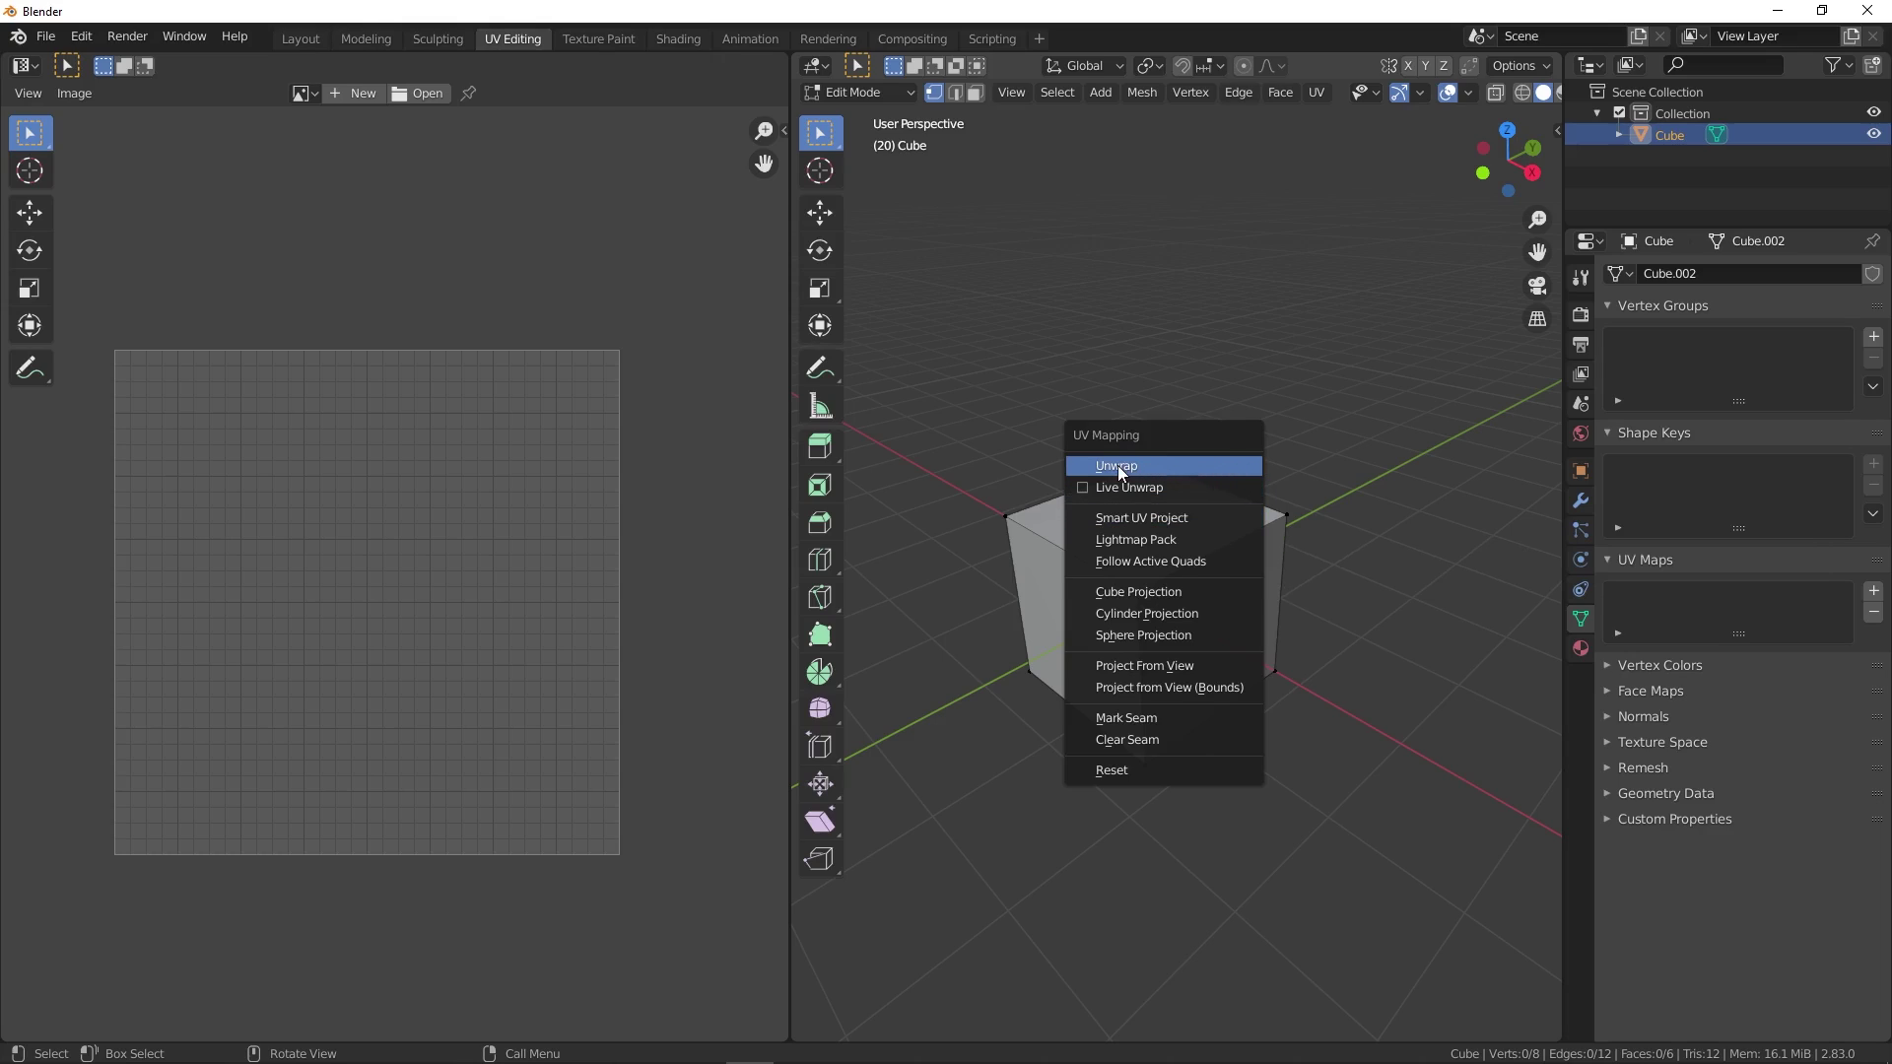
- Select all the cube's geometry, Unwrap it into one square island, then deselect the UVs
left_click(1173, 465)
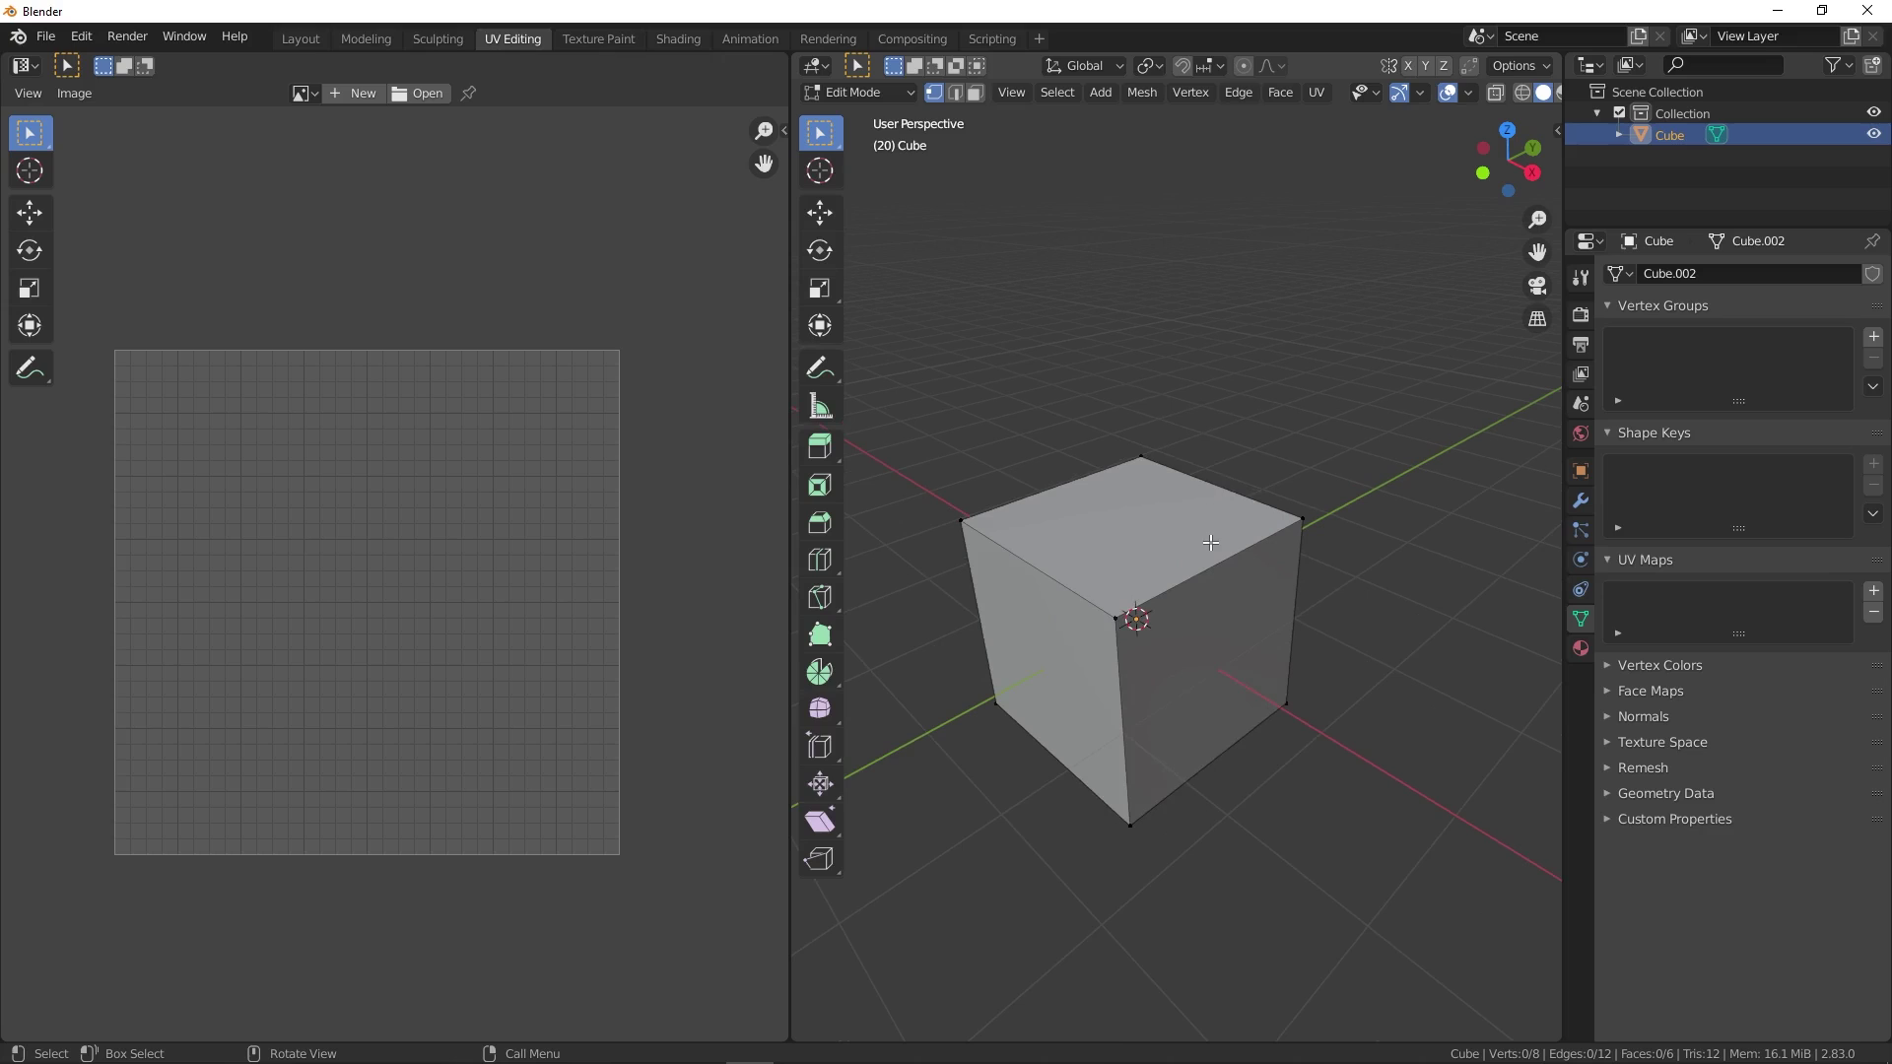
key("a")
middle_click_drag(1210, 542, 1163, 502)
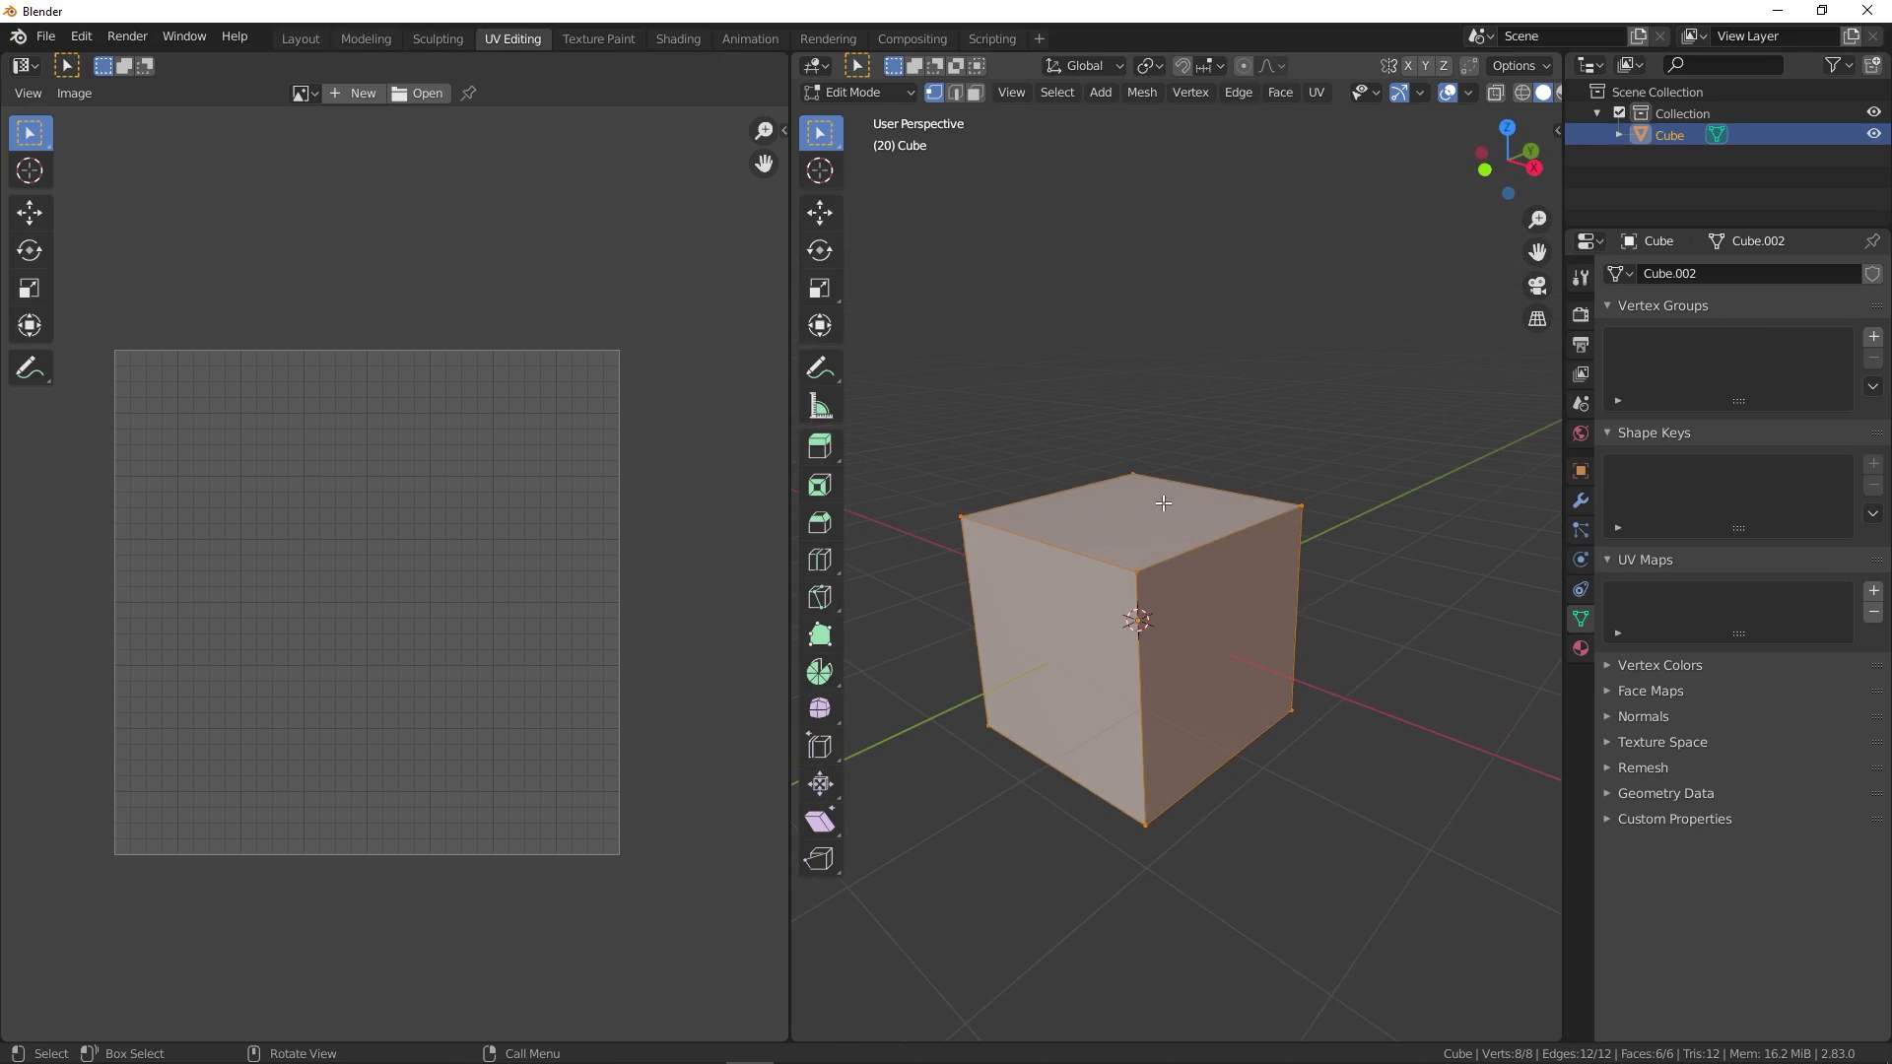
key("u")
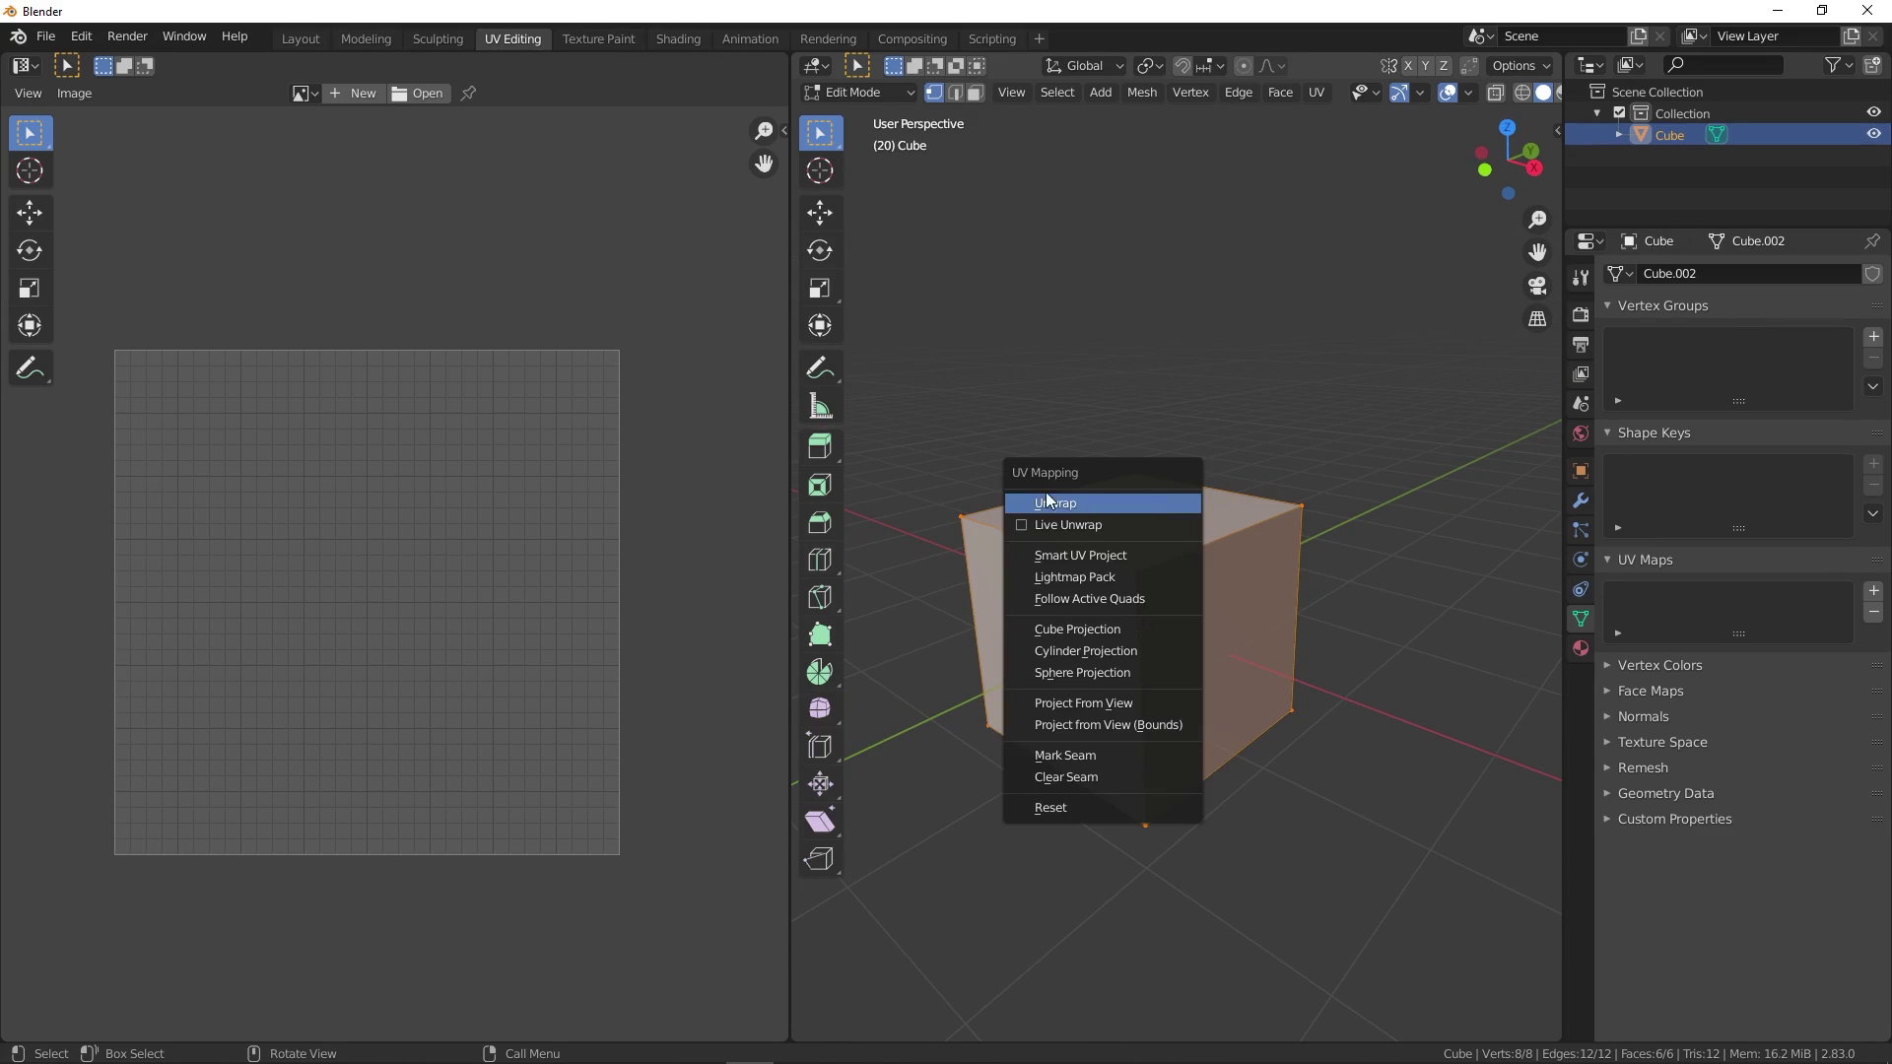
left_click(1064, 505)
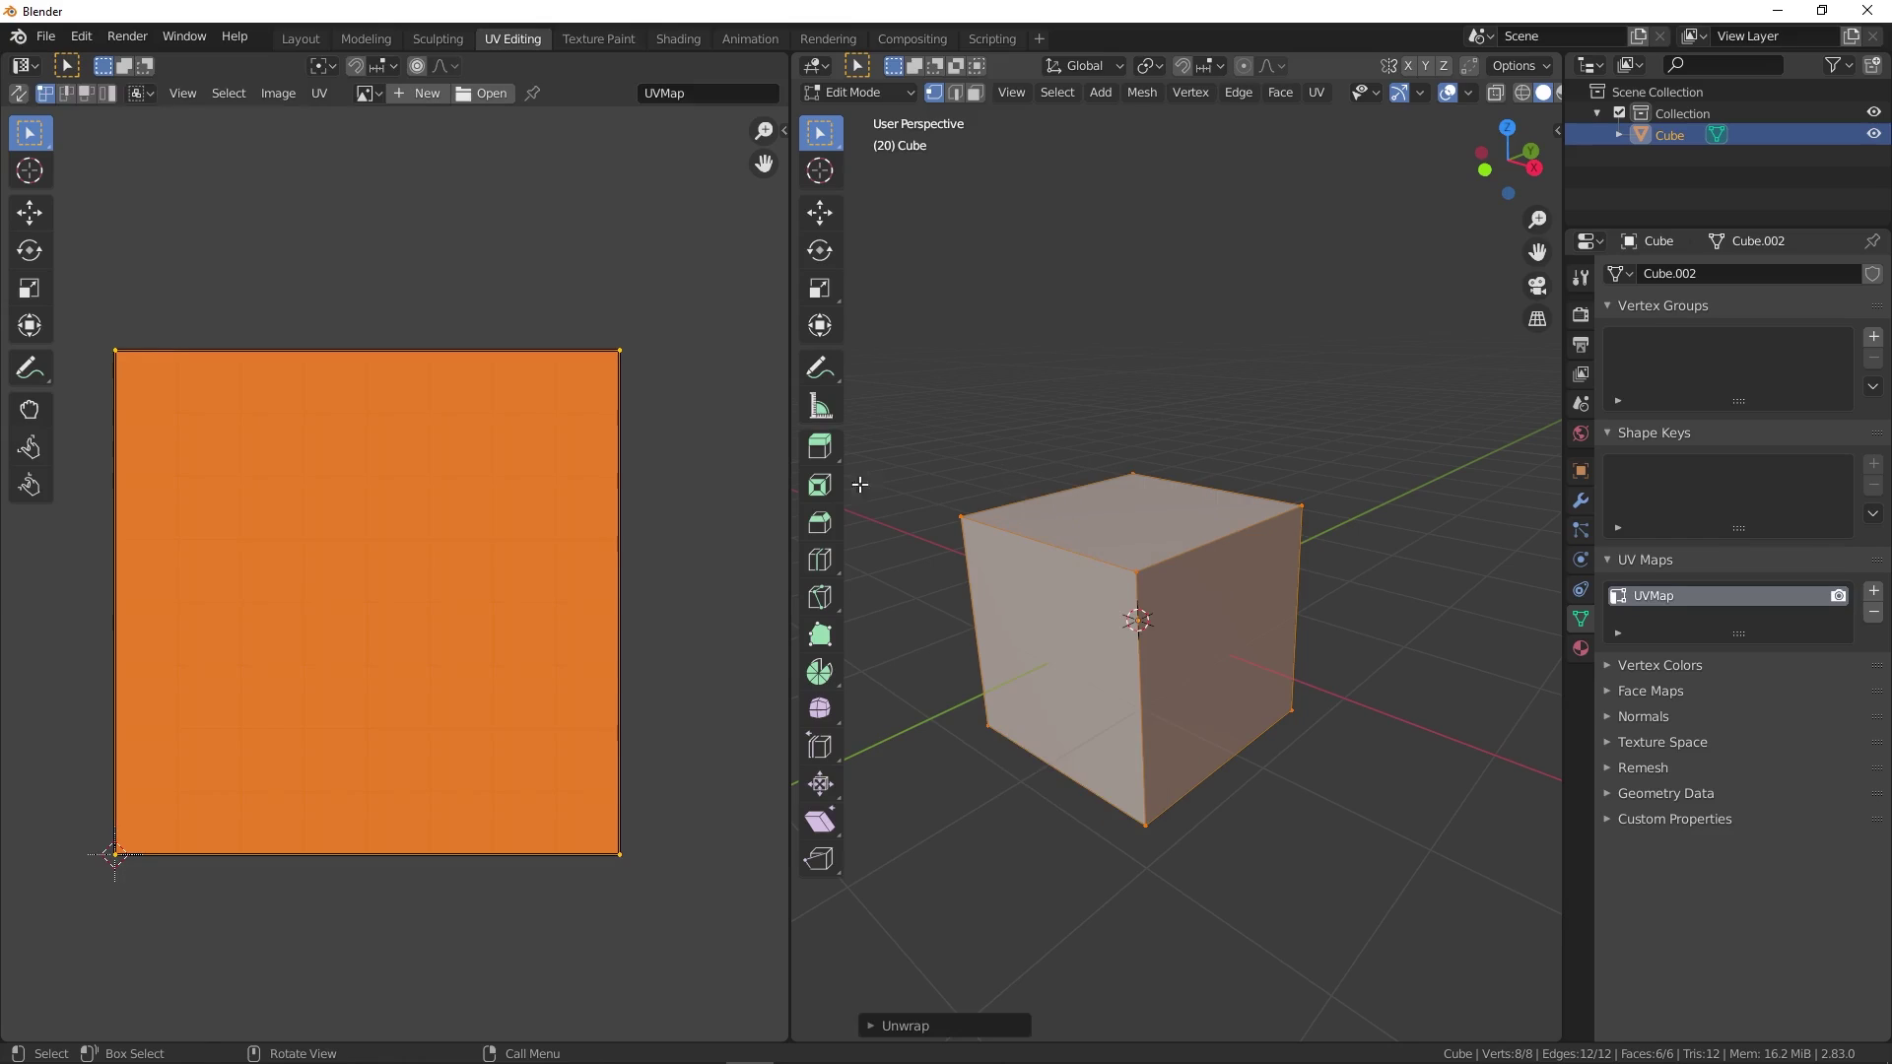
scroll(524, 418, "down", 1)
scroll(574, 582, "down", 3)
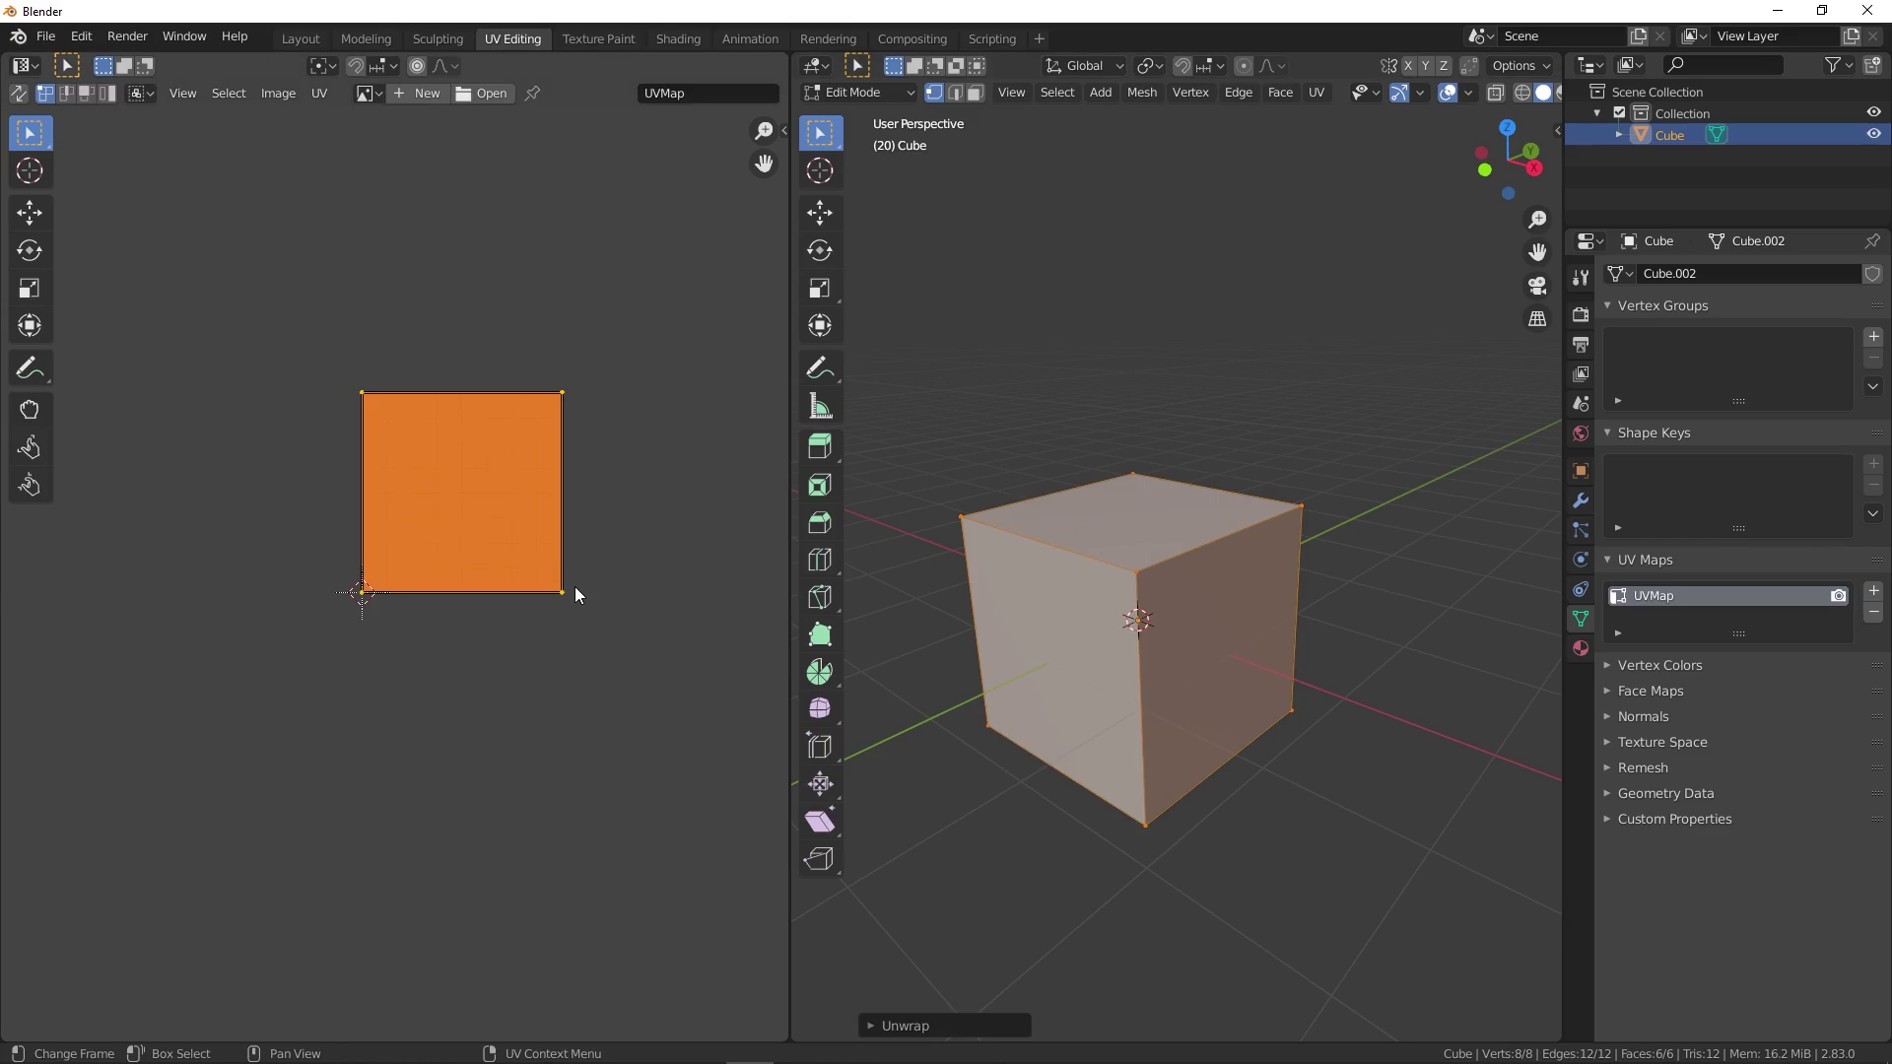
scroll(534, 461, "up", 1)
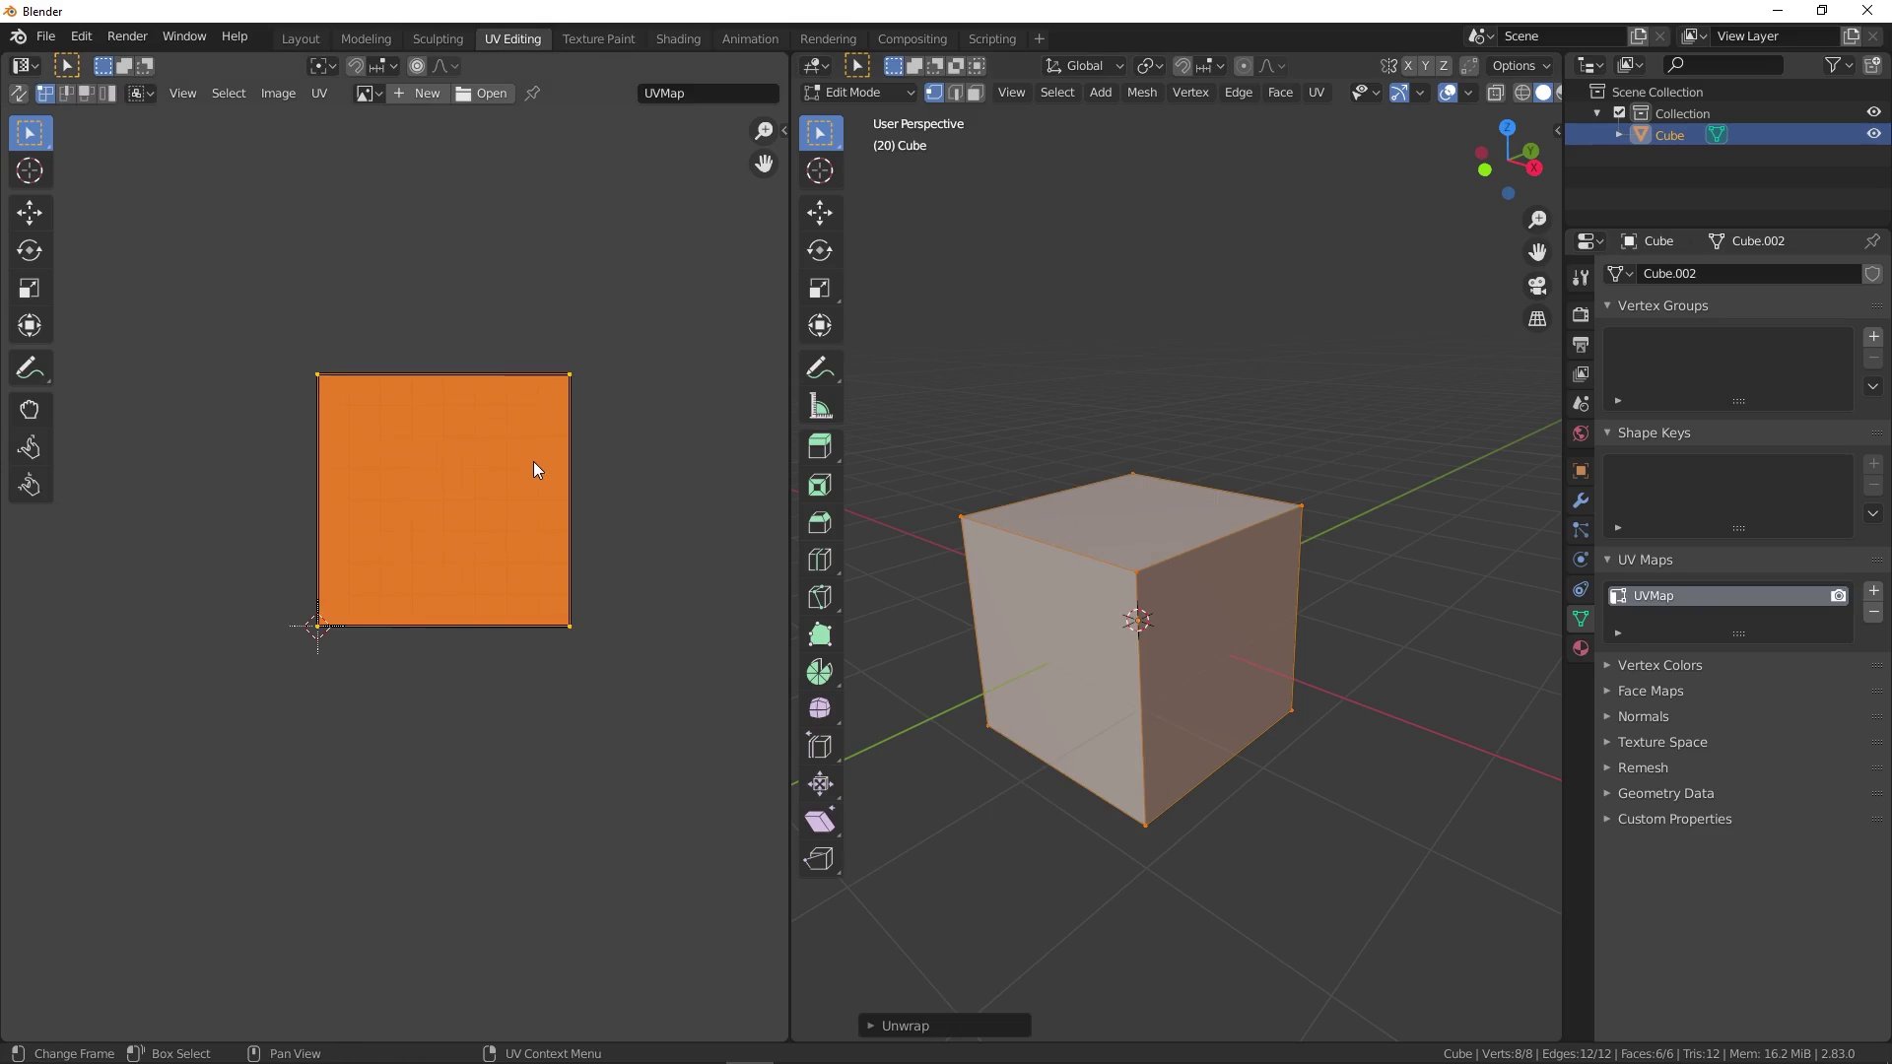
key("alt+a")
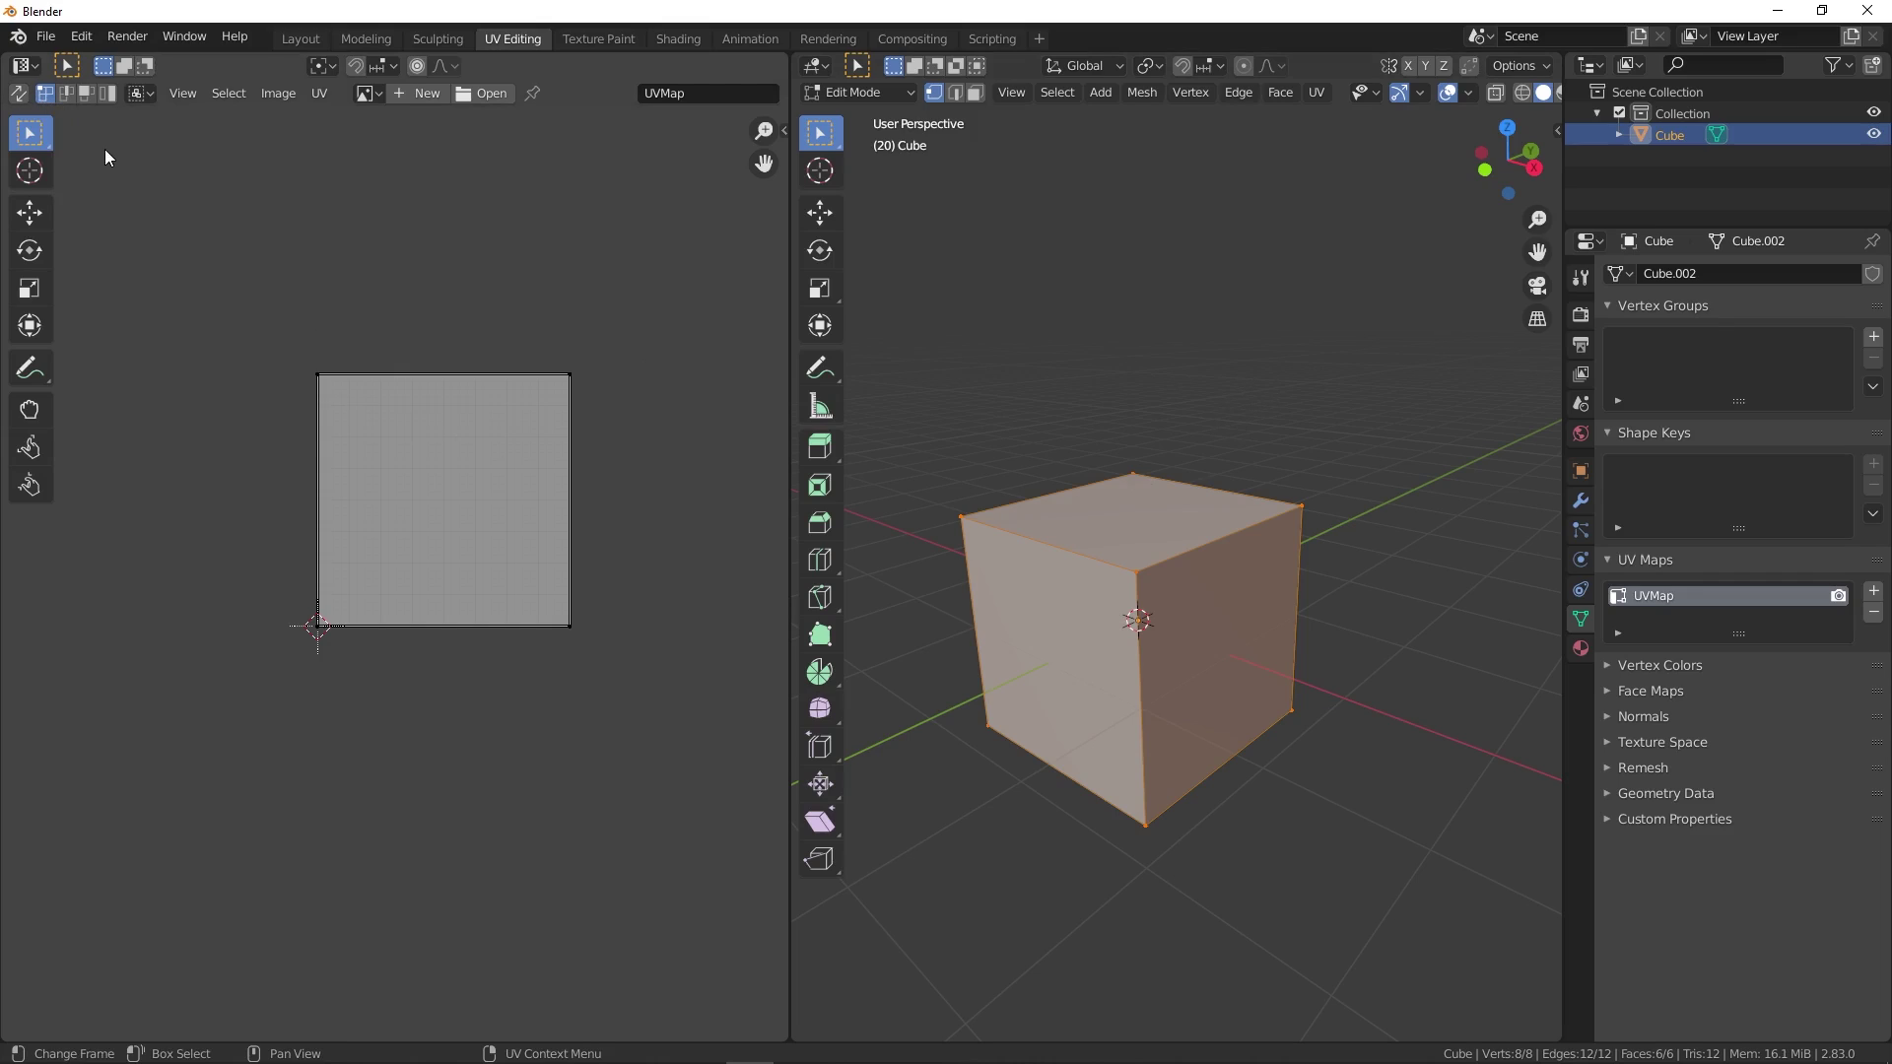
- Select one face of the square UV layout in face select mode
key("2")
key("3")
key("4")
left_click(87, 96)
left_click(454, 464)
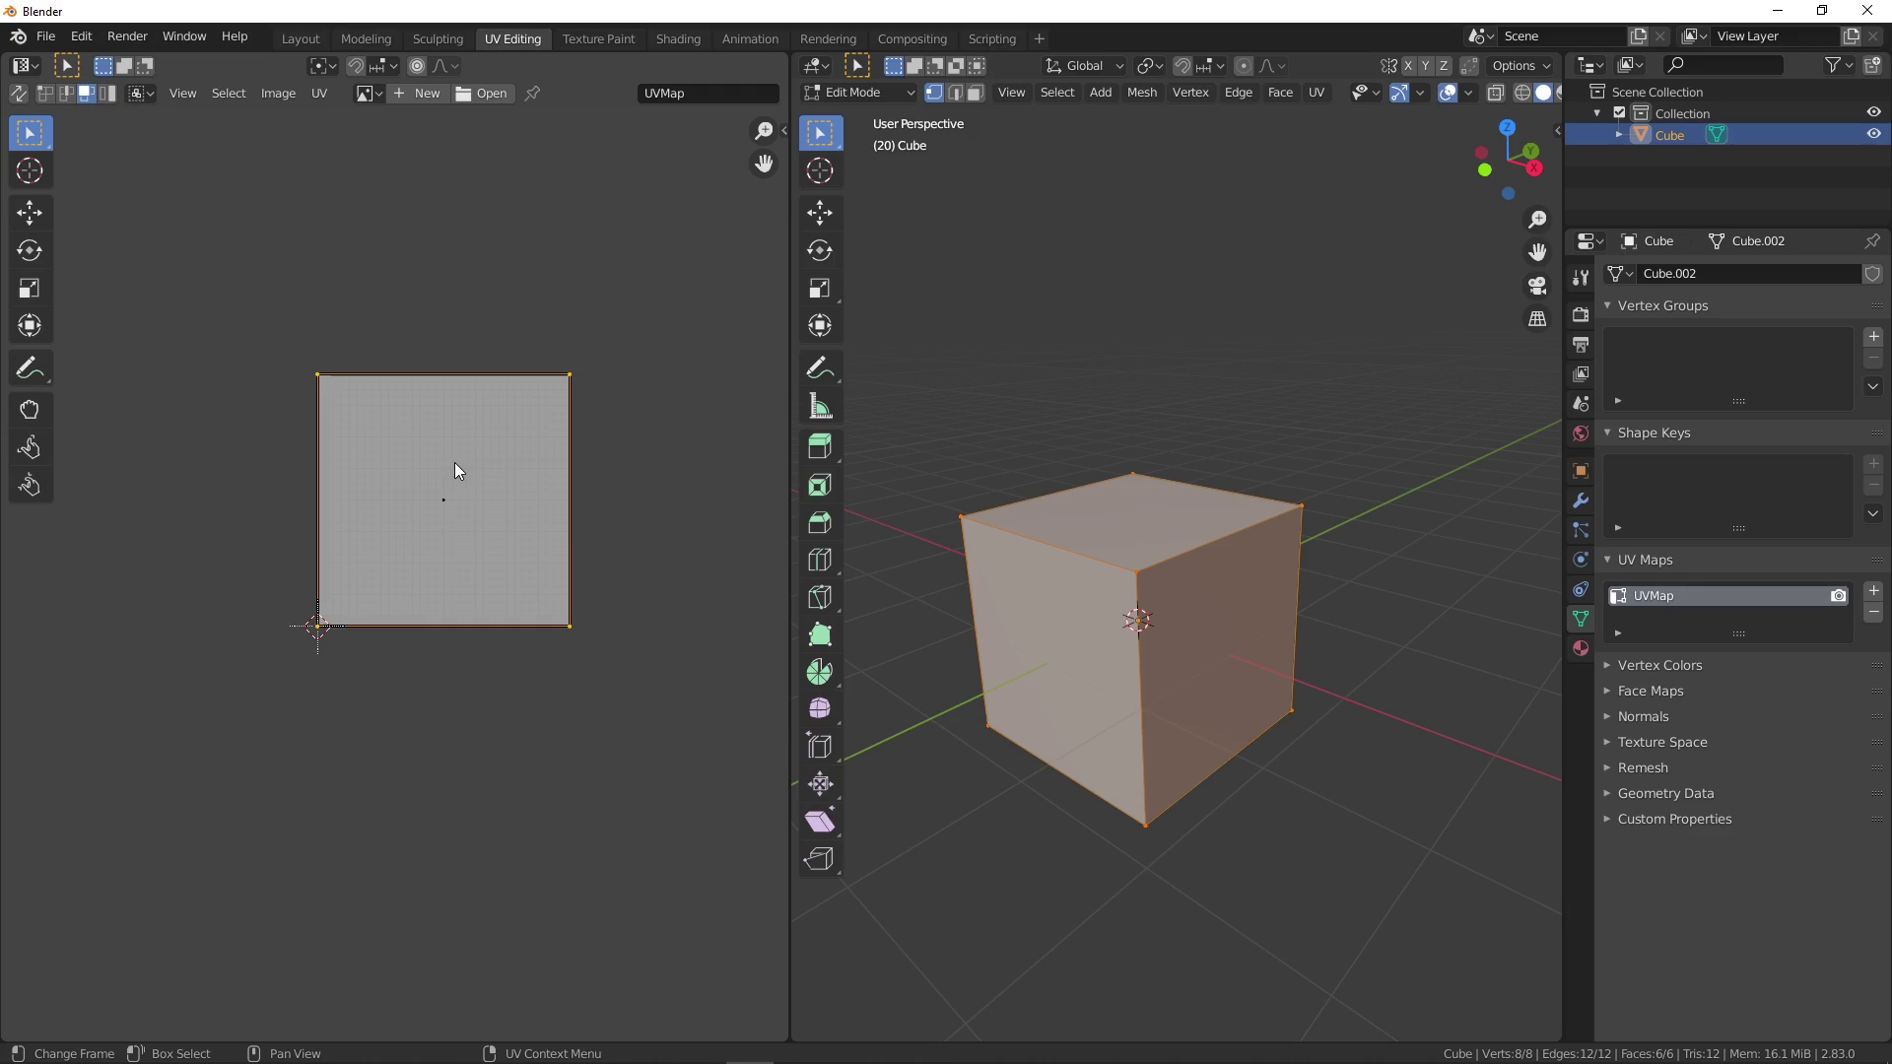
scroll(475, 471, "down", 2)
- Move the selected UV face straight up along Y, above the square island
key("g")
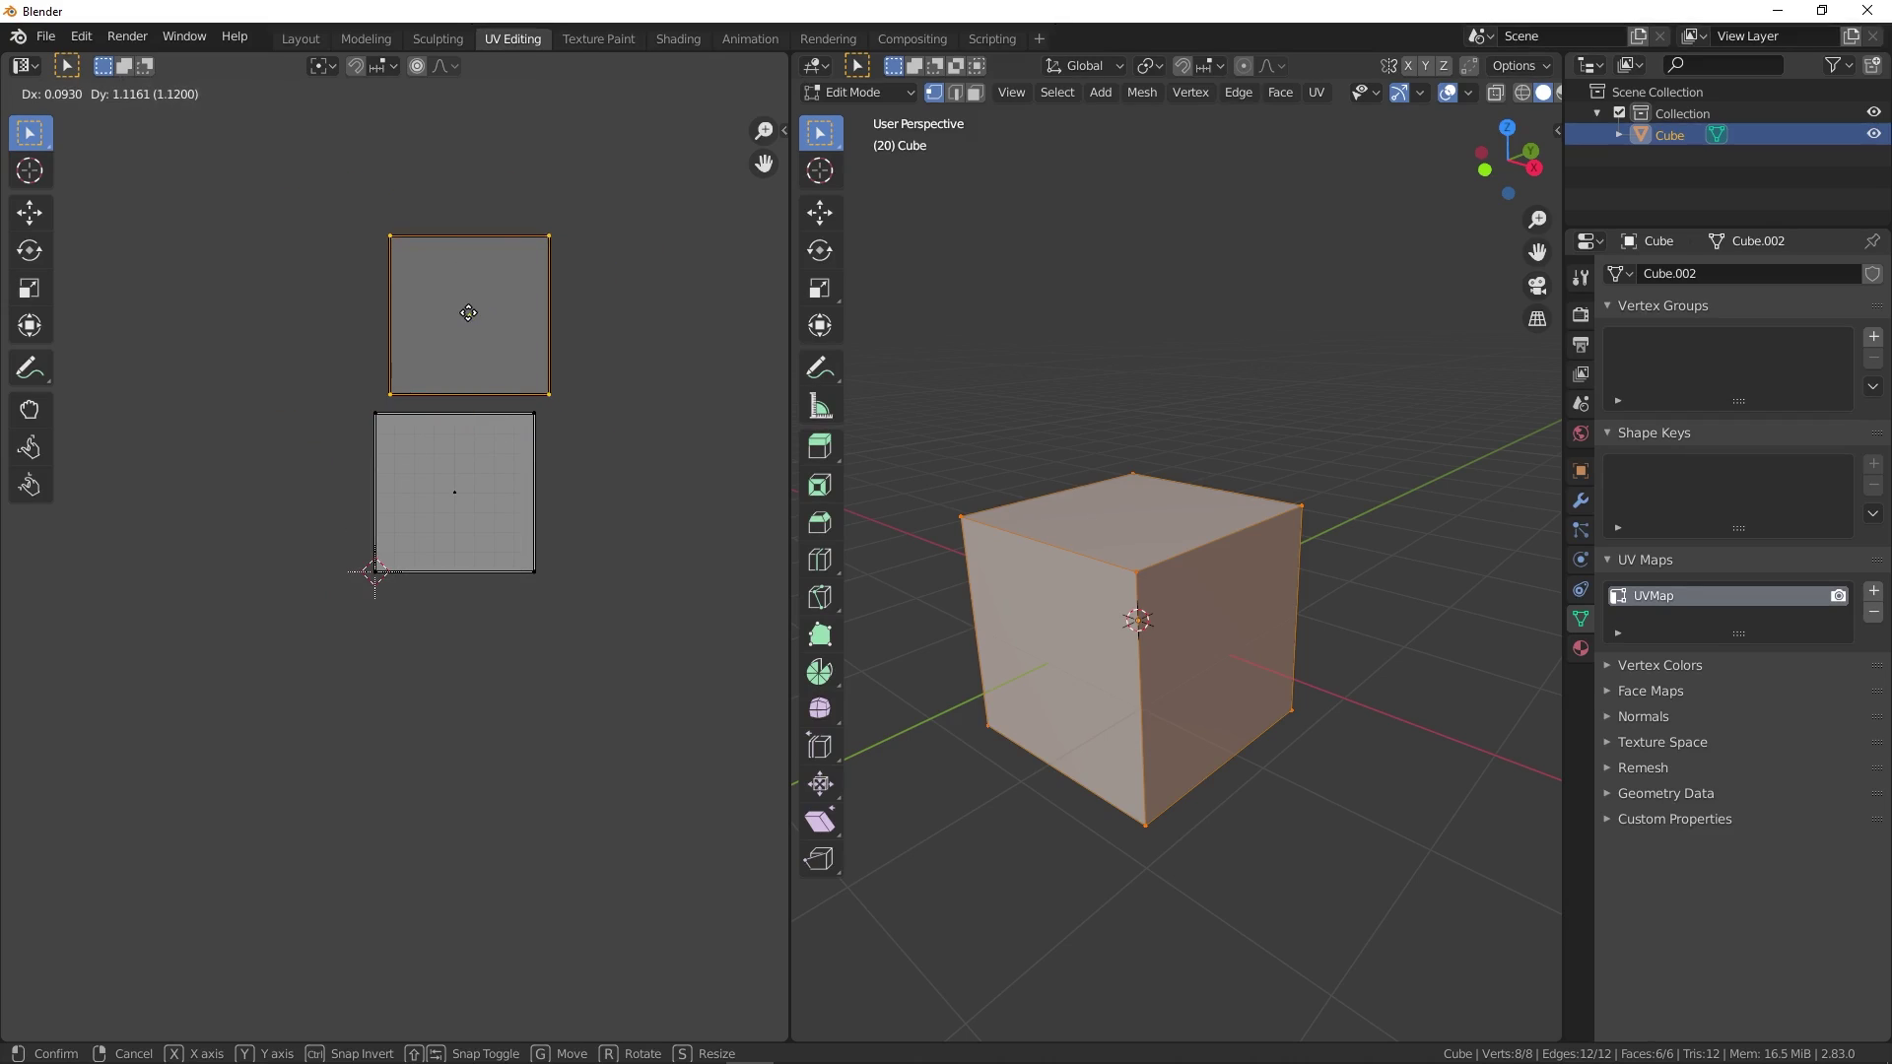
key("x")
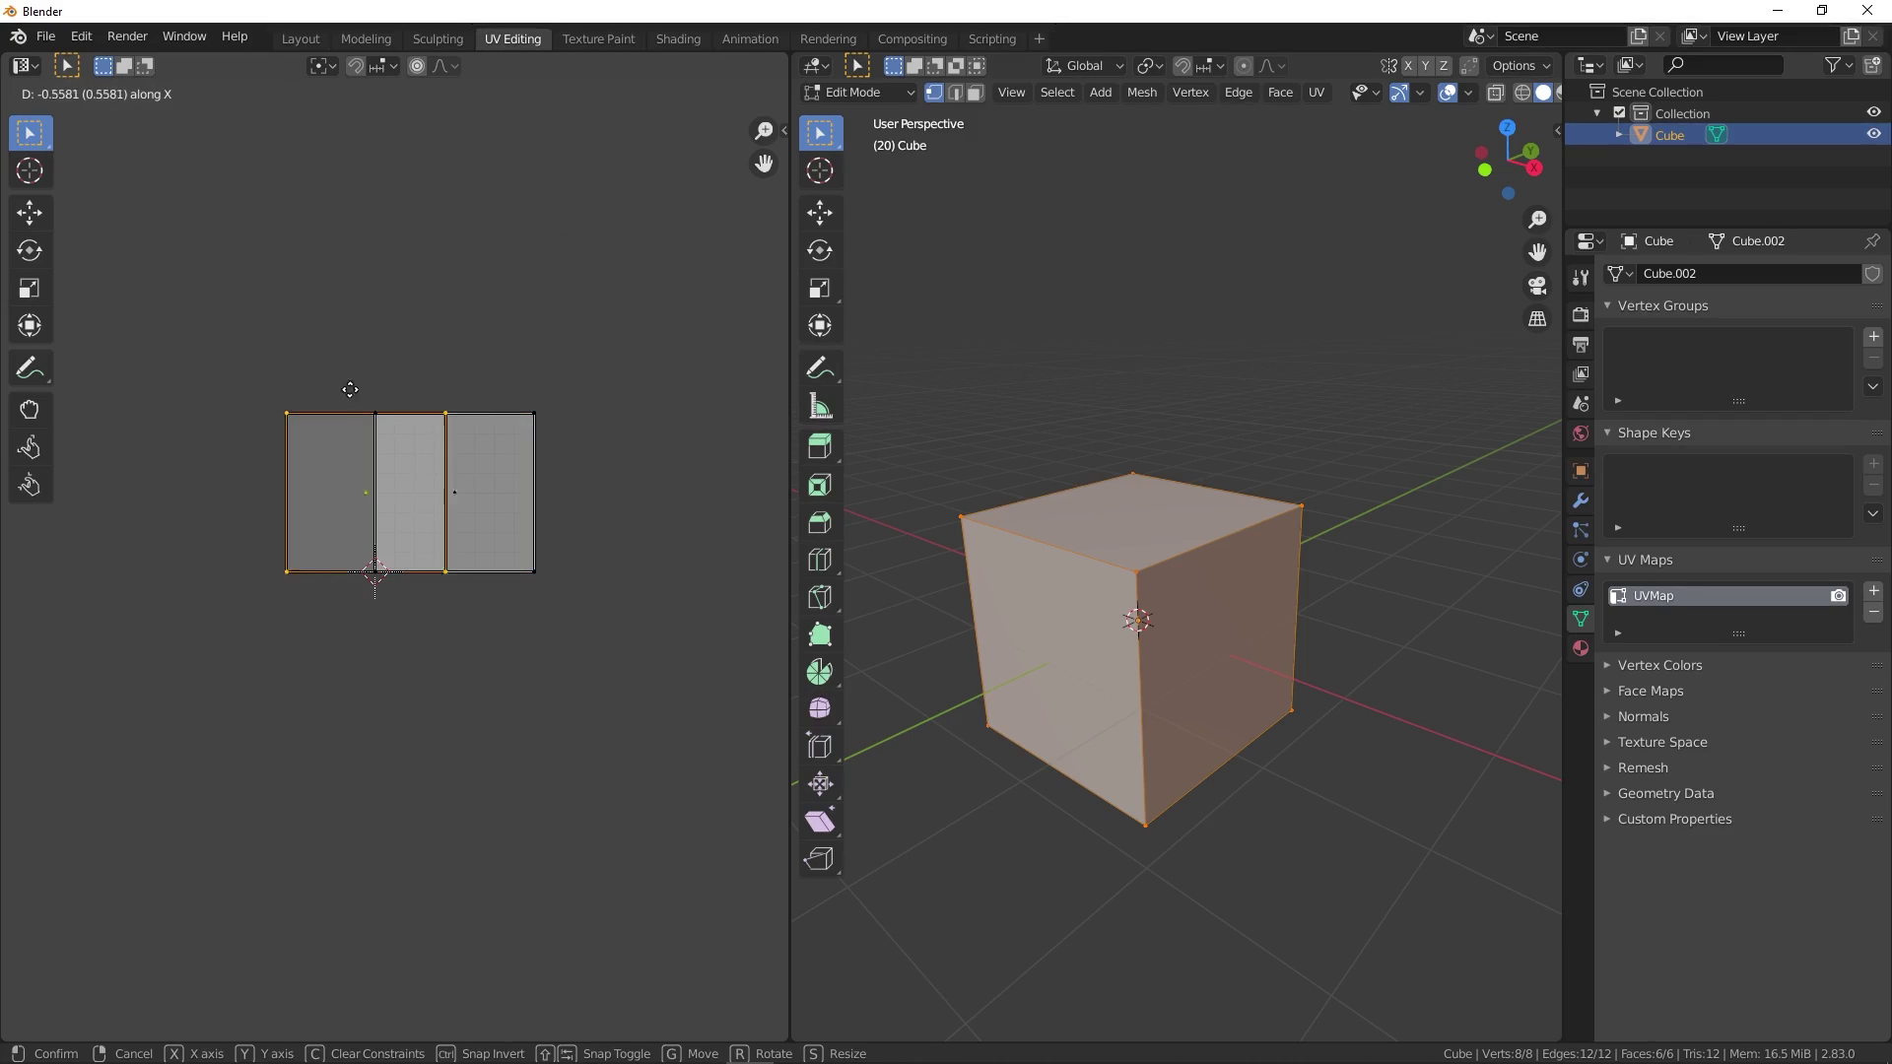
key("y")
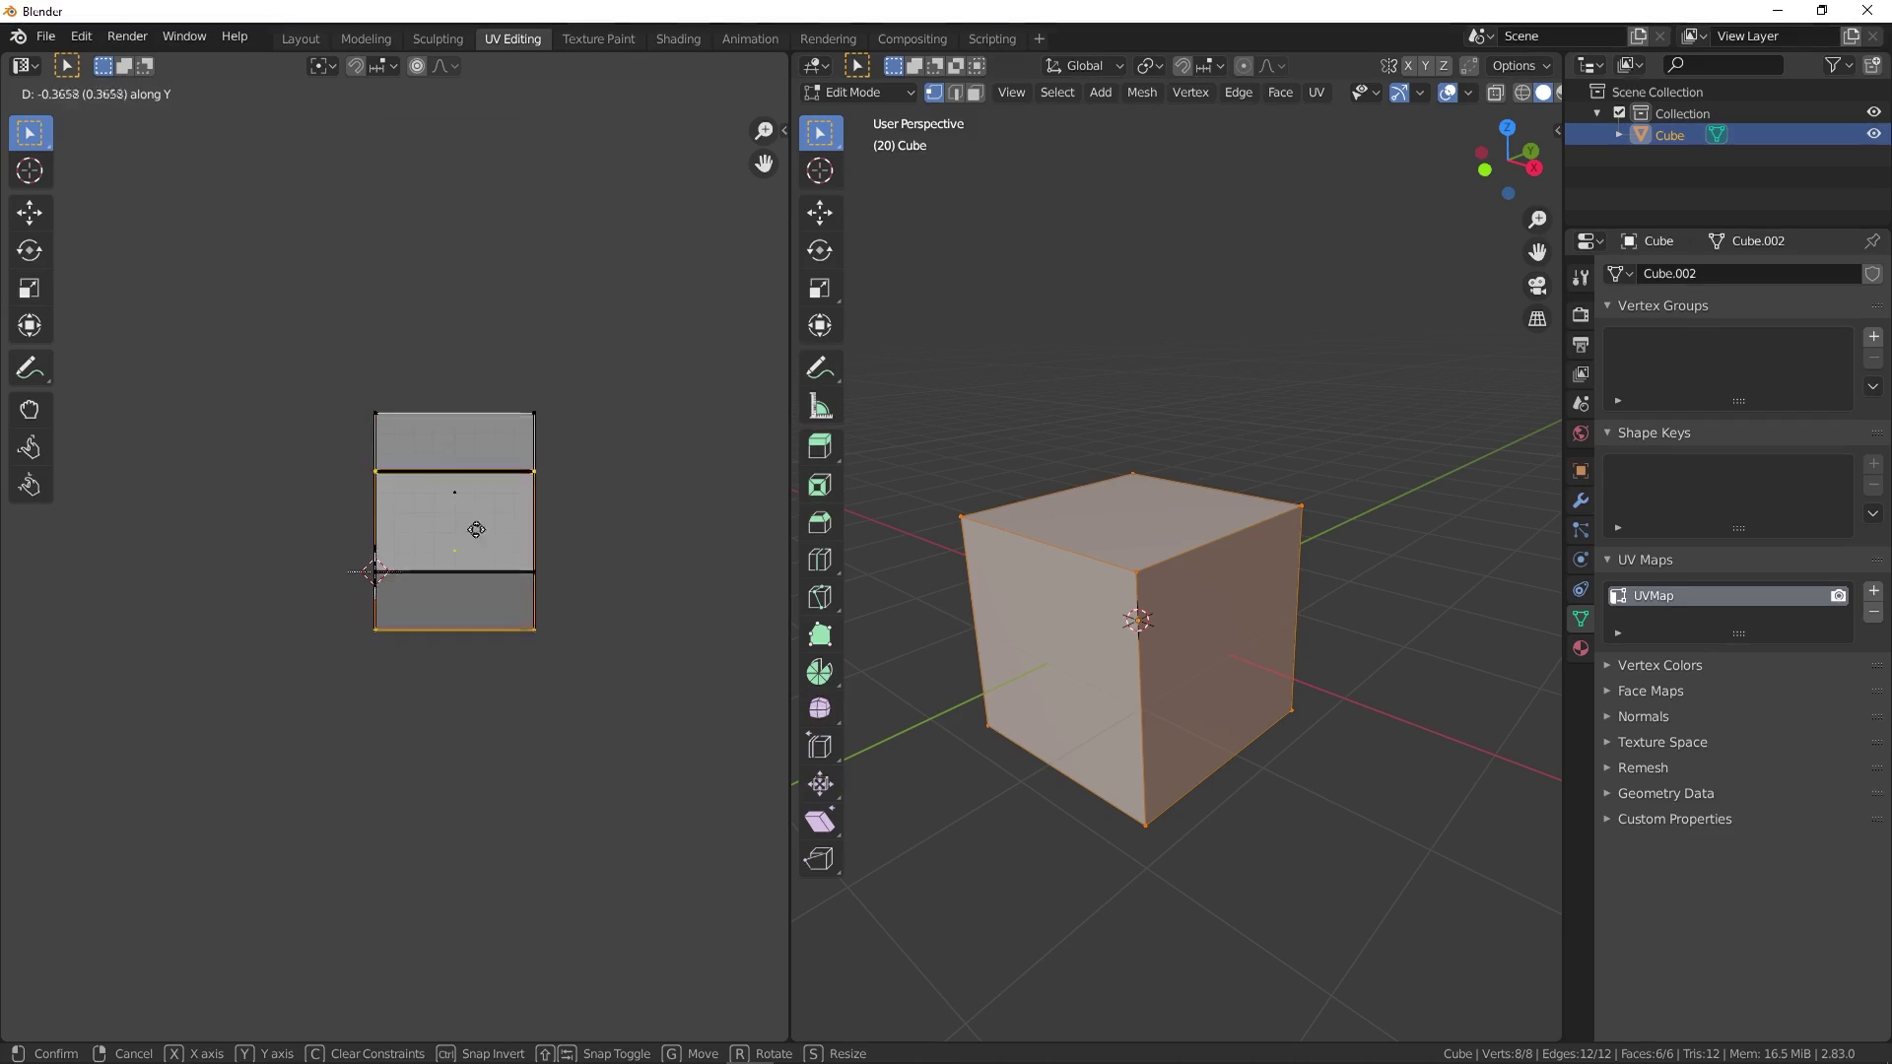
left_click(533, 259)
scroll(414, 471, "down", 2)
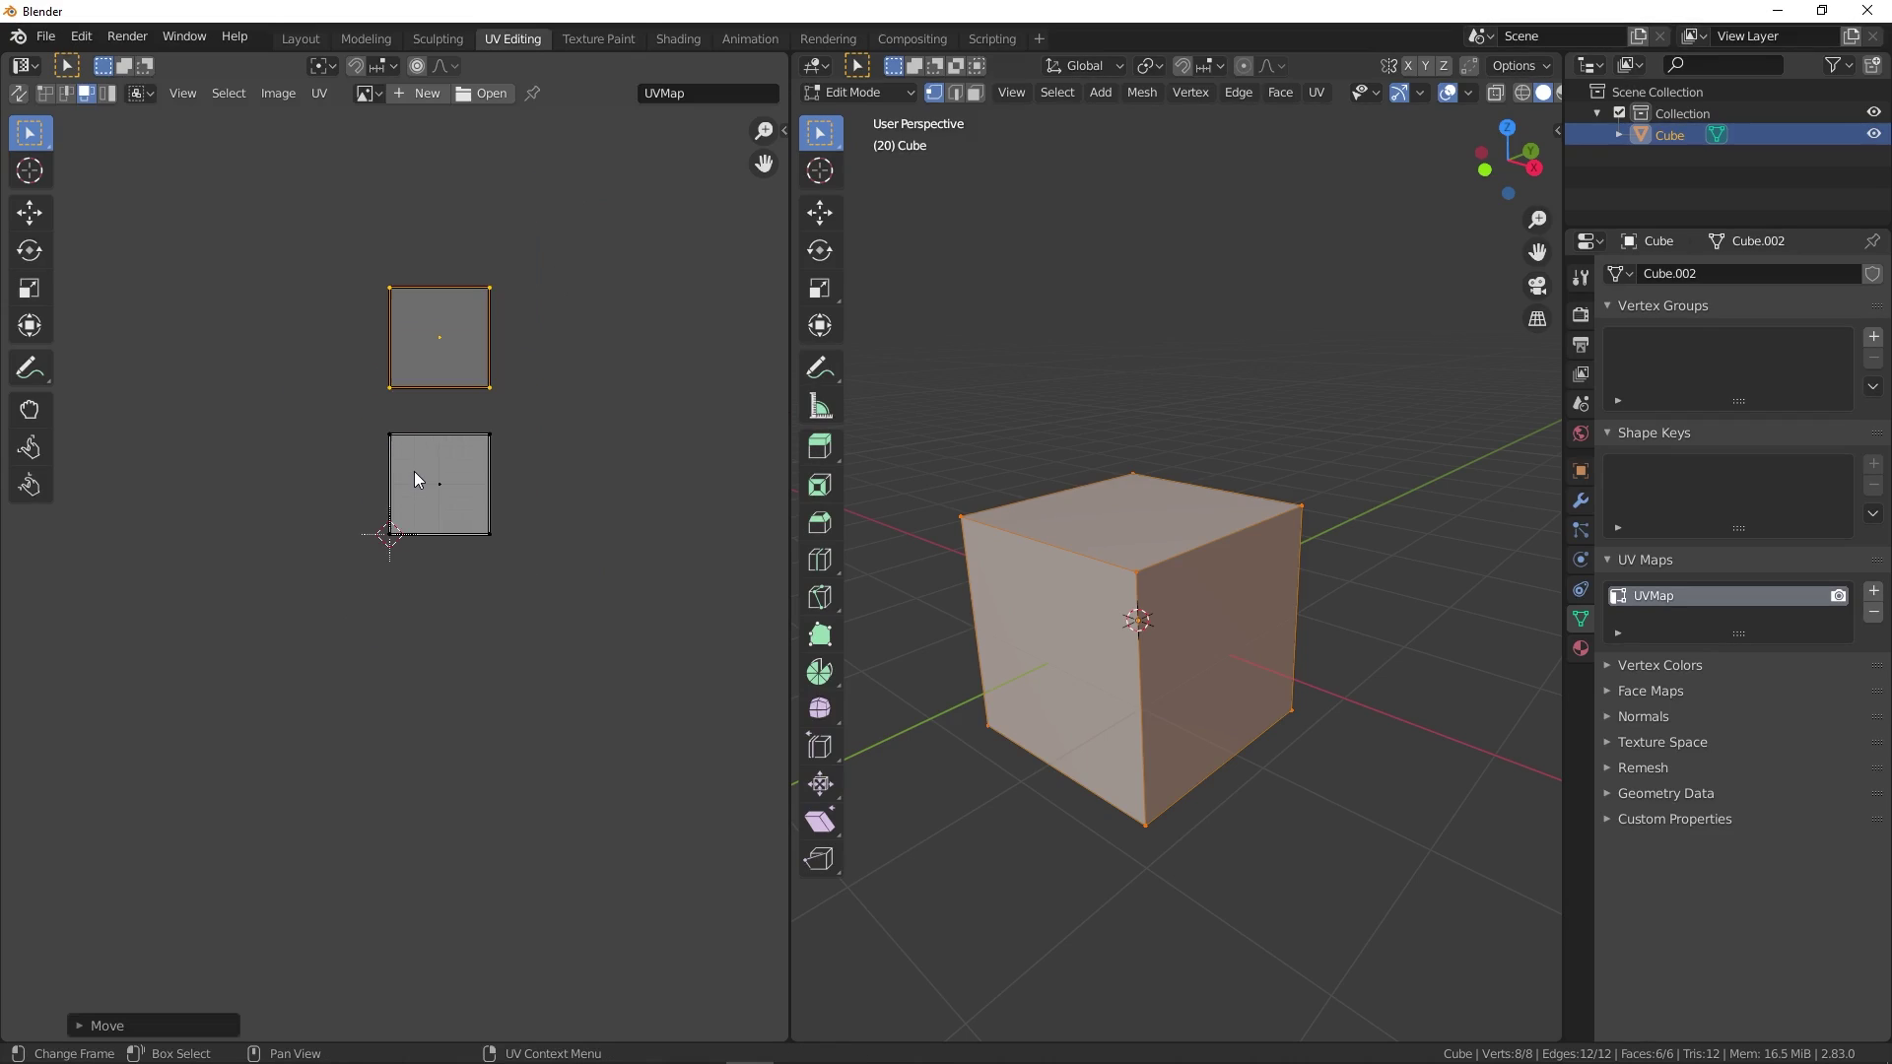
scroll(486, 306, "up", 2)
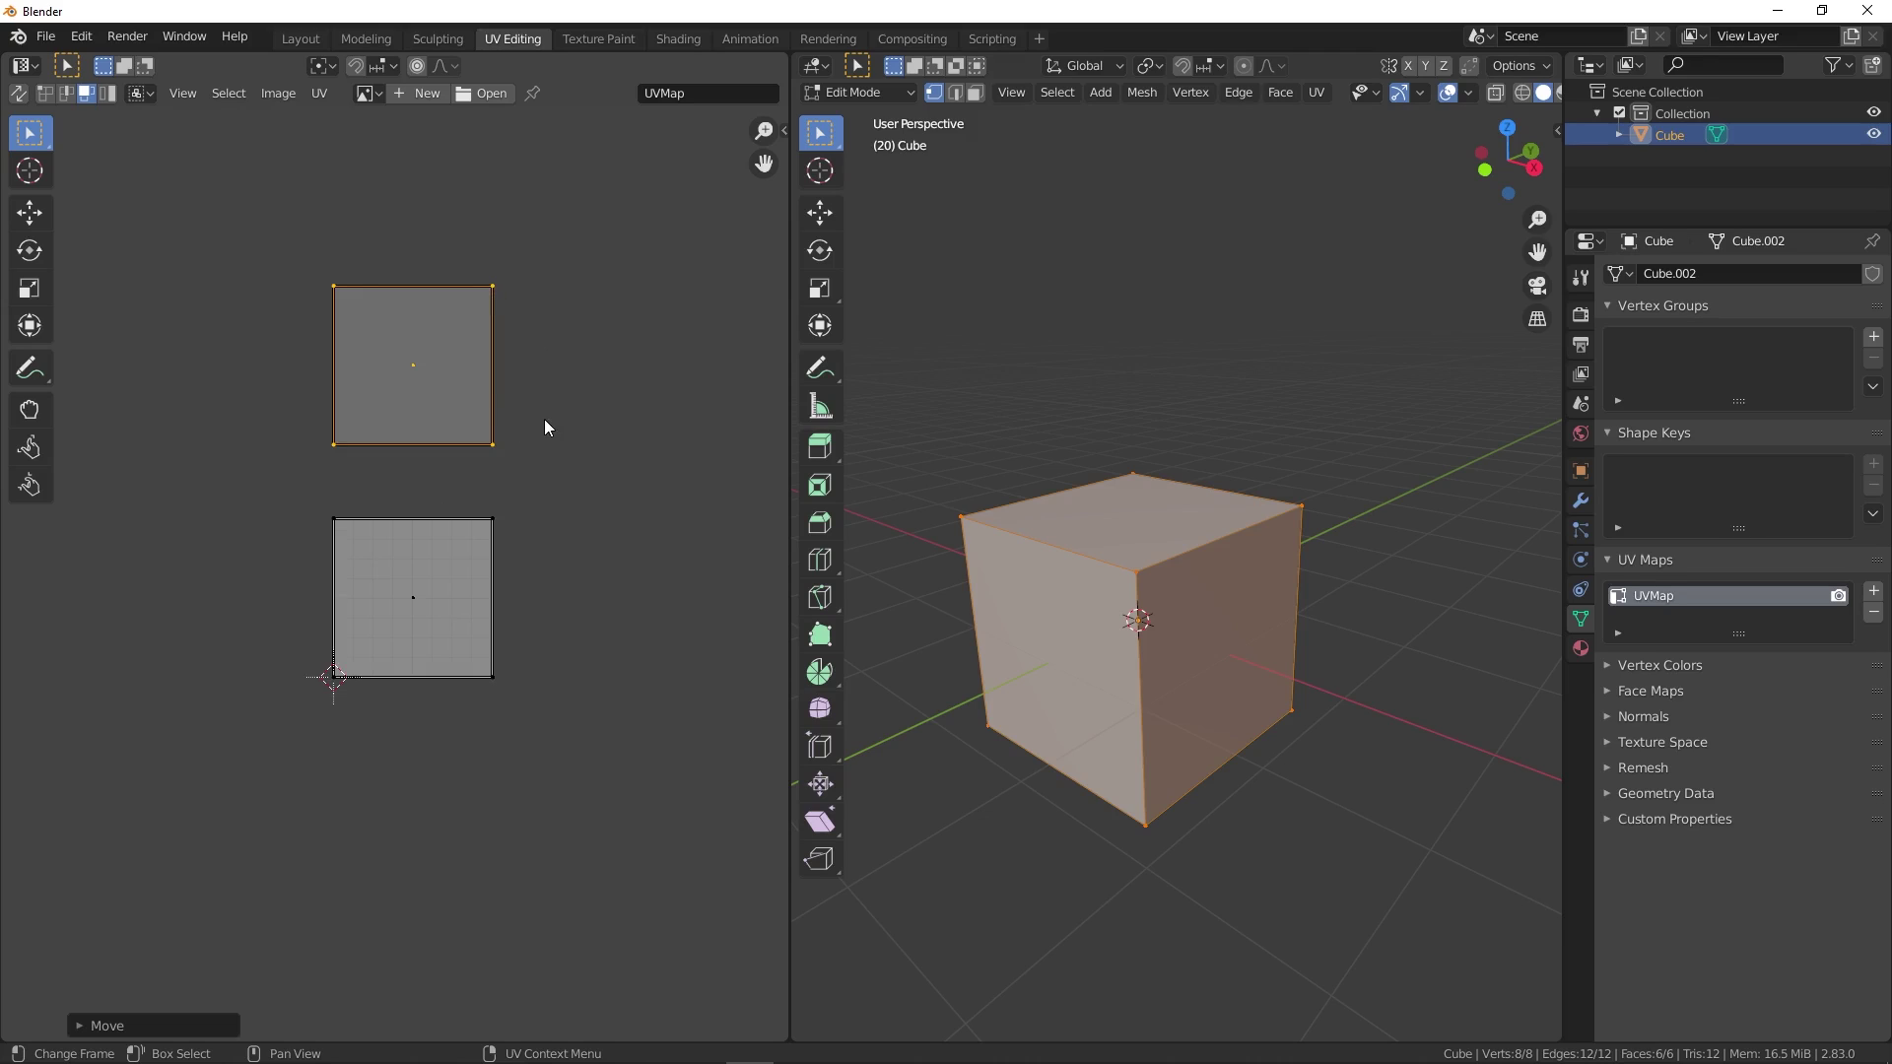
- Rotate the separated UV face 45° into a diamond, keeping its size
key("r")
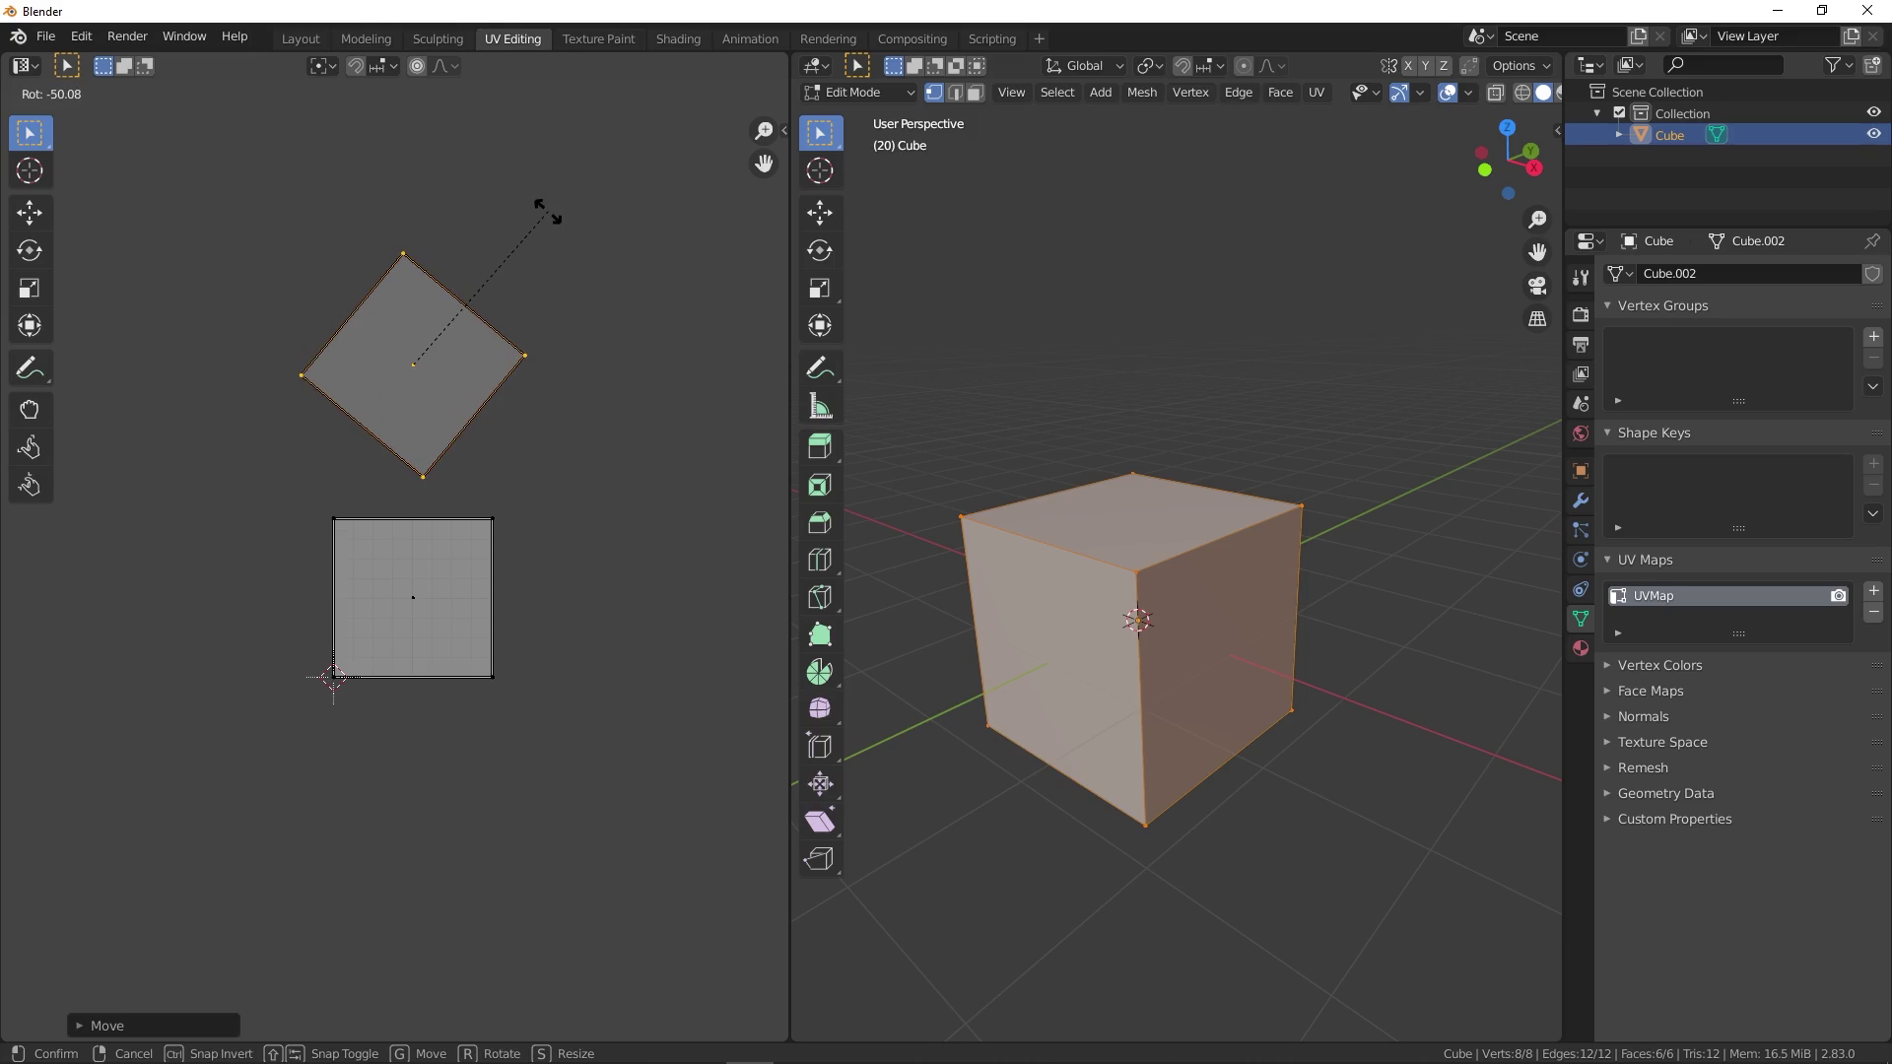
type("45")
key("Return")
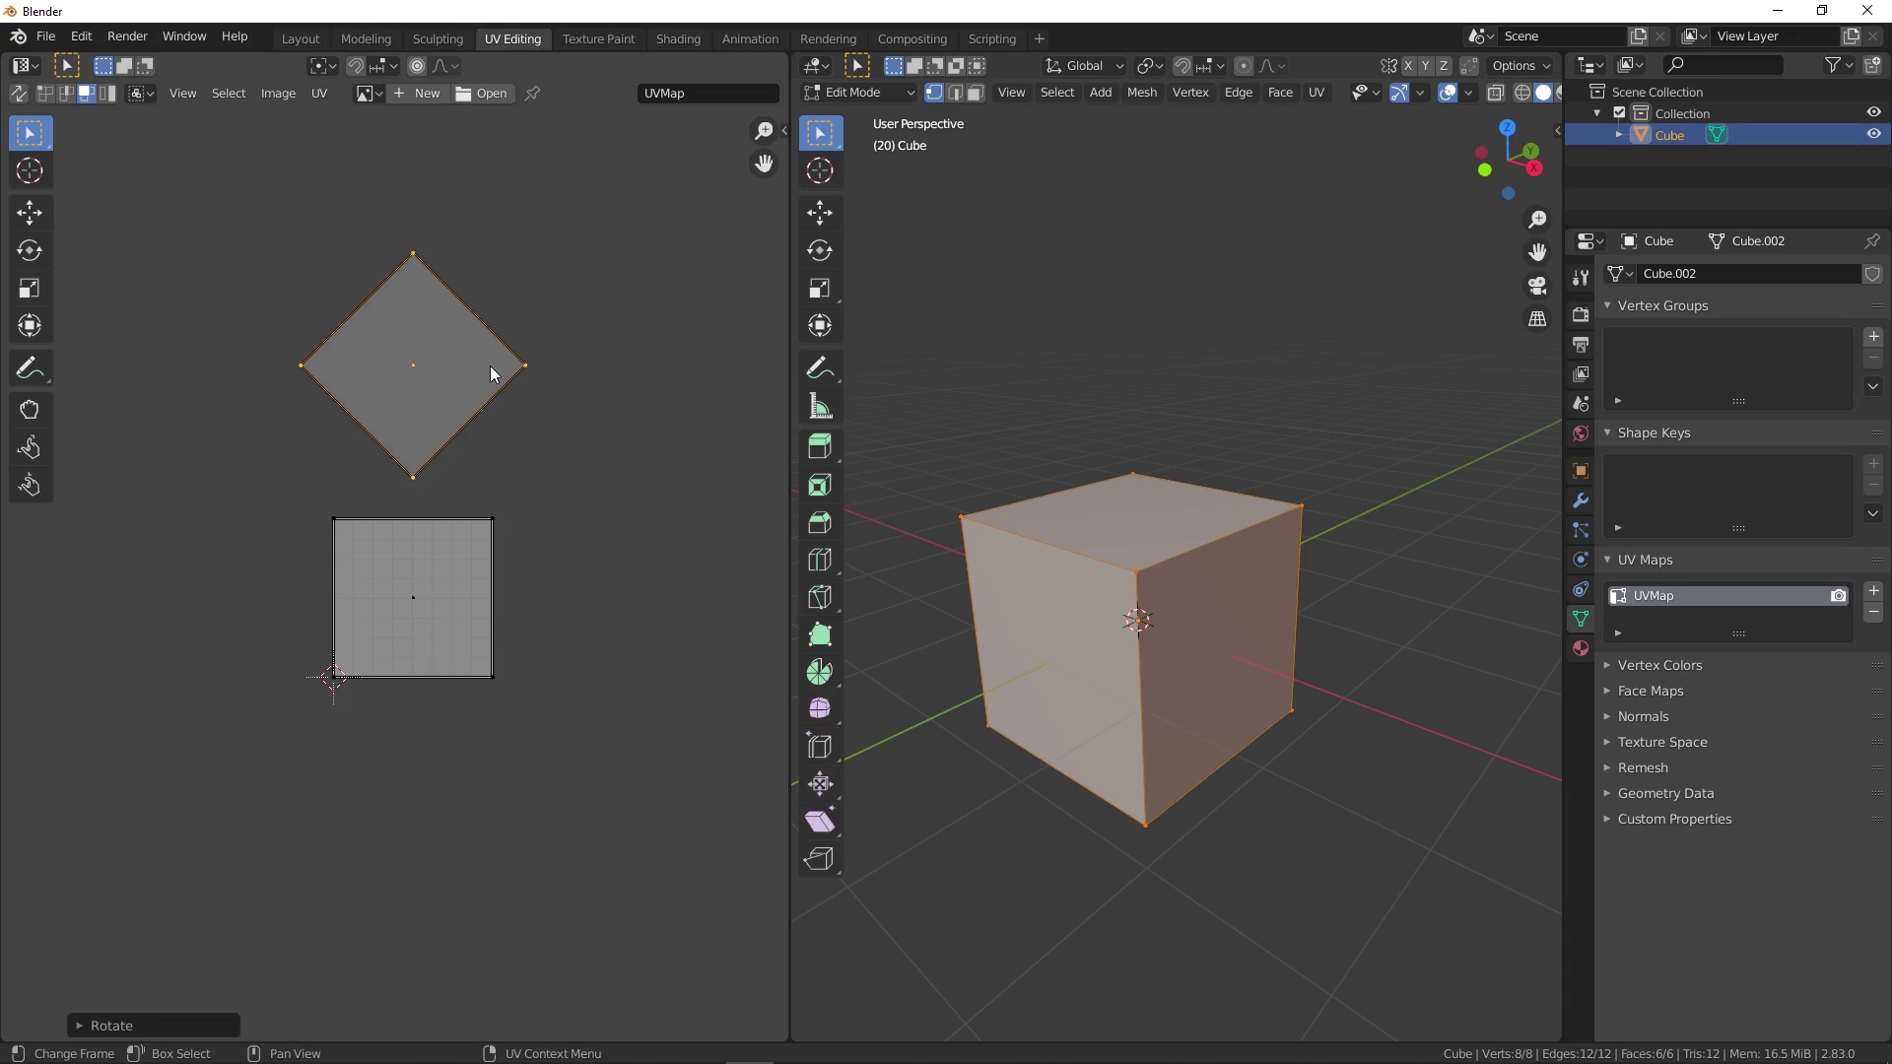
scroll(491, 375, "down", 1)
scroll(485, 385, "down", 2)
key("s")
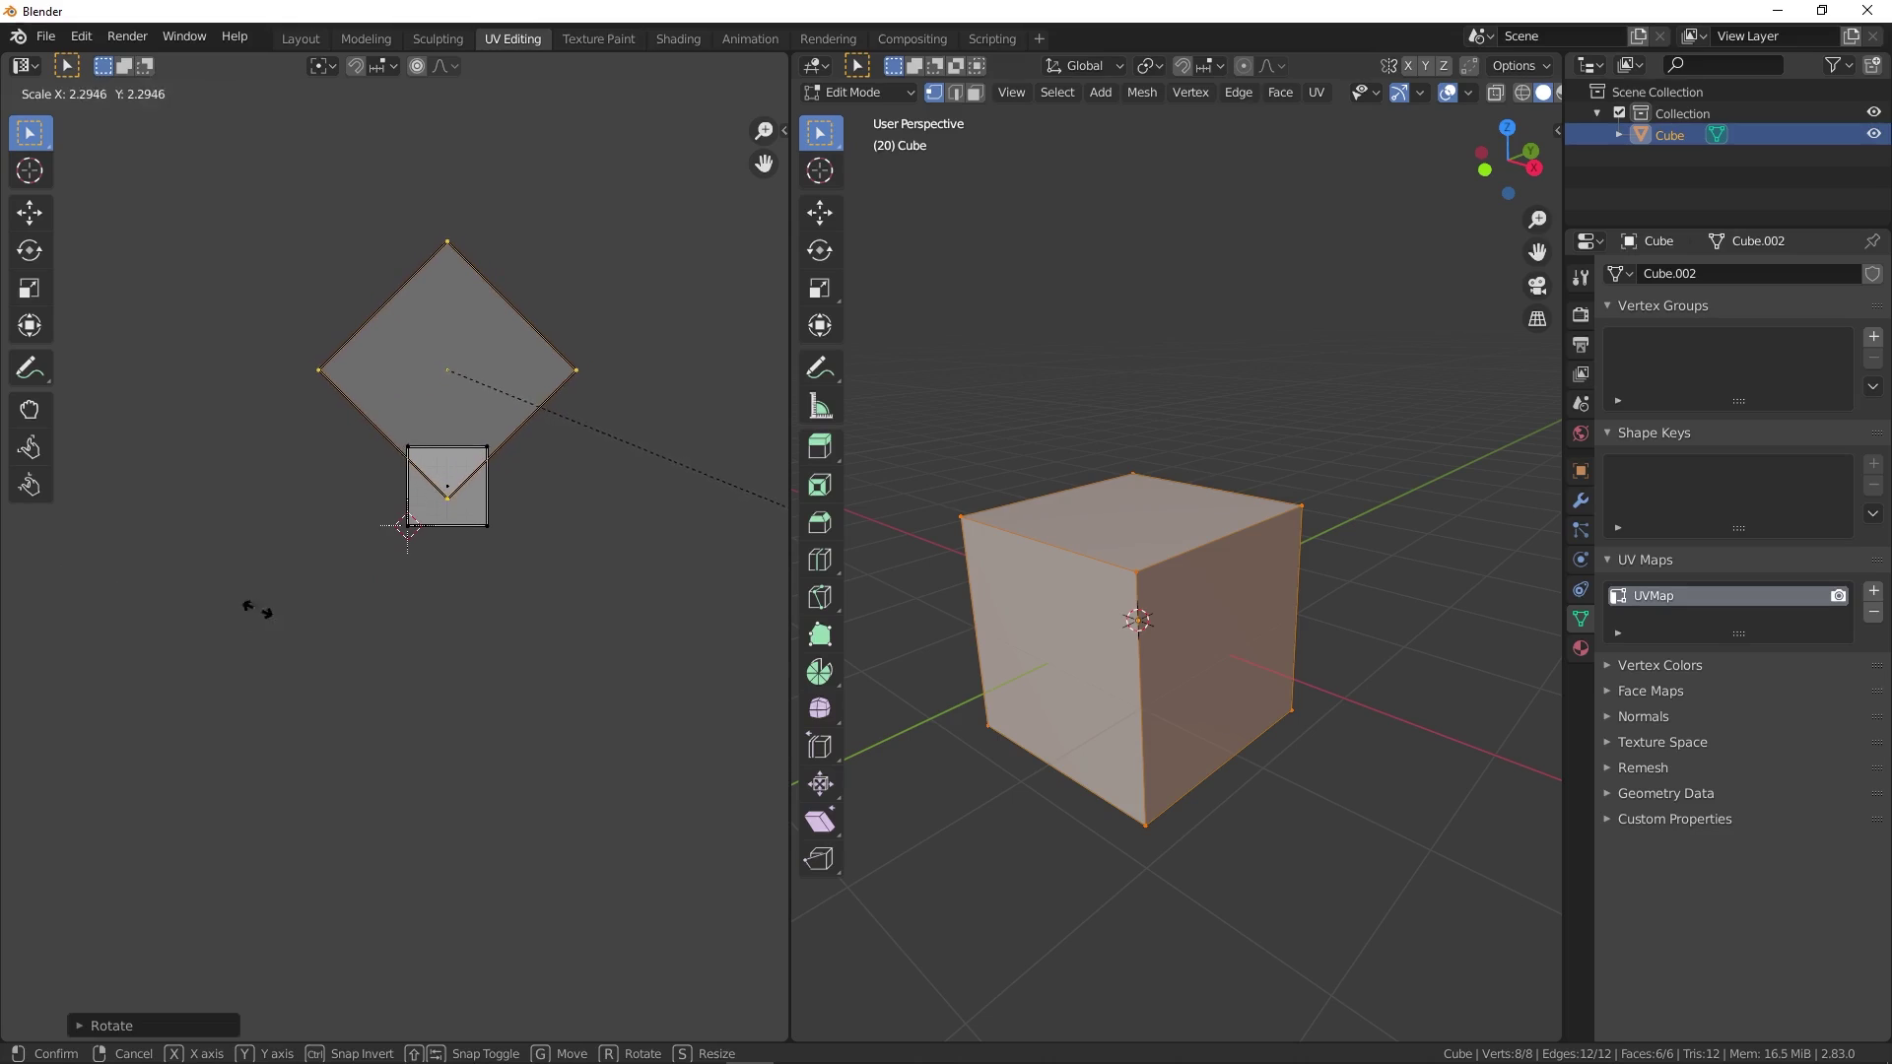
key("Return")
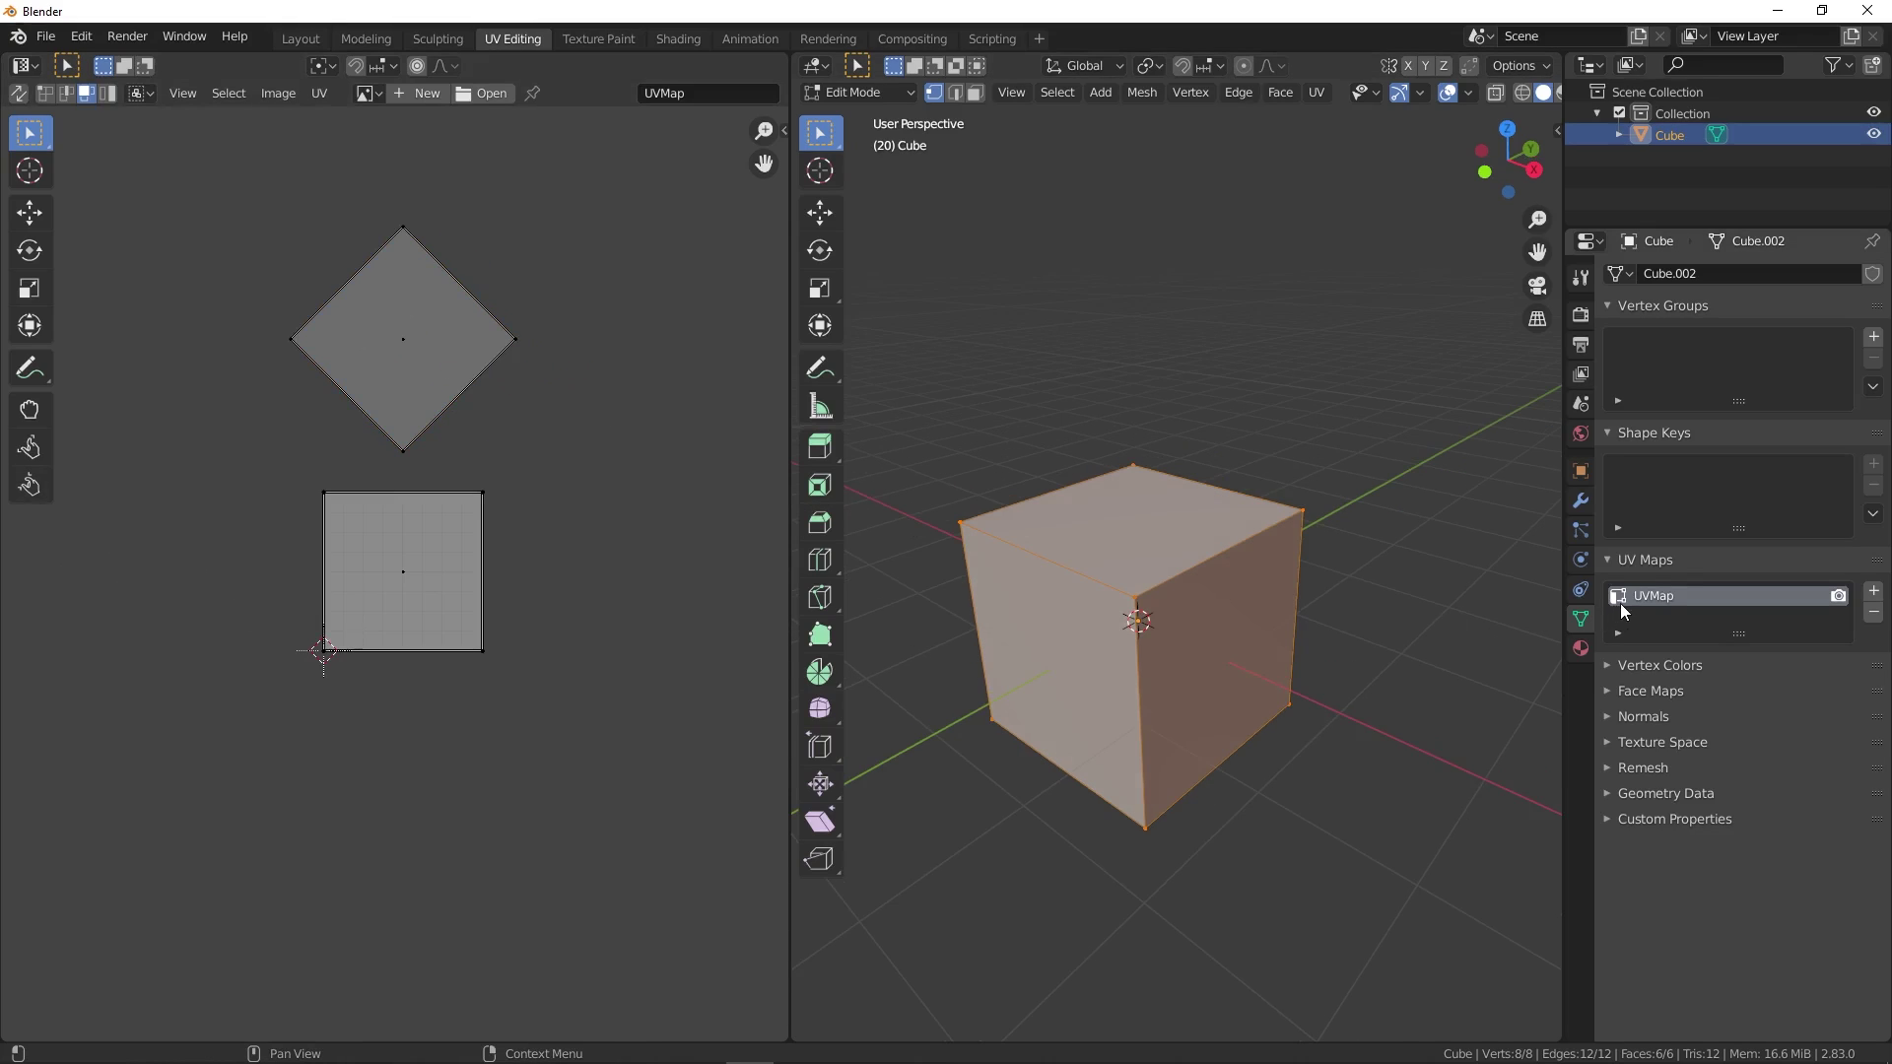
- Delete the edited UVMap and select all of the cube's geometry
left_click(1873, 613)
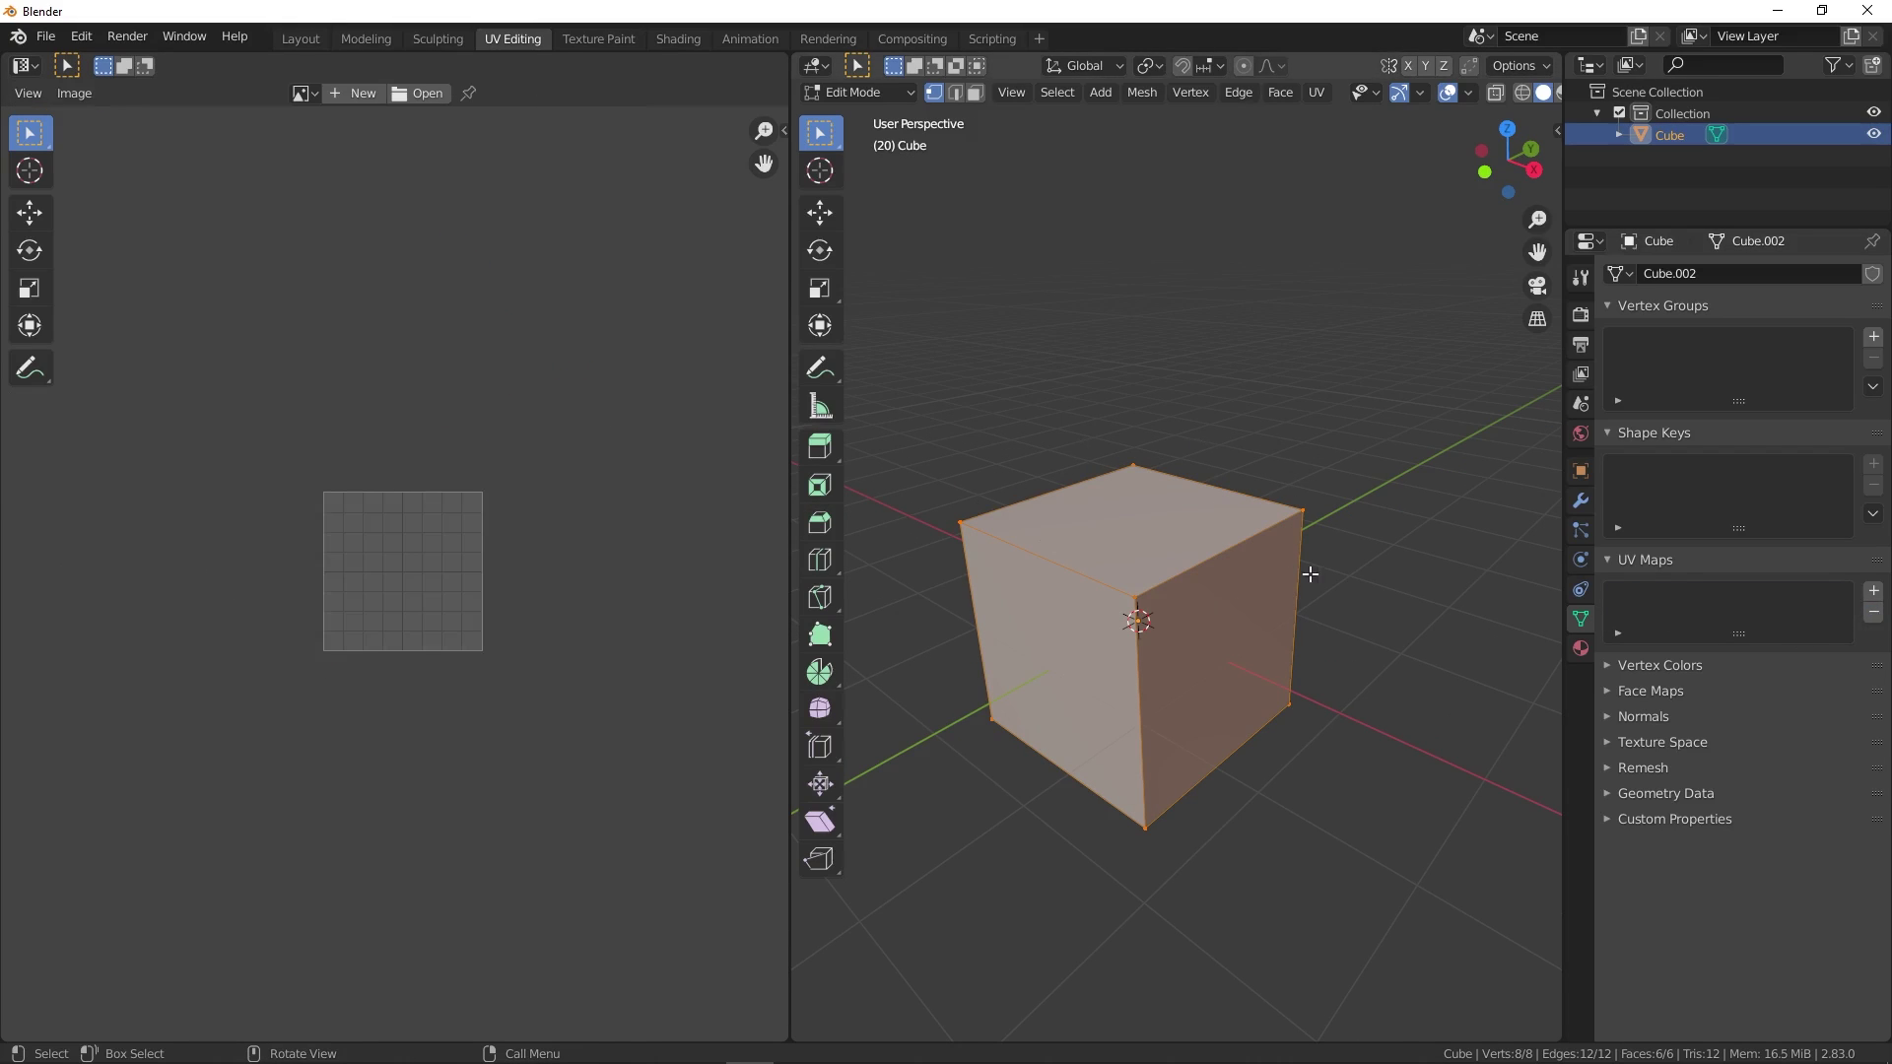
scroll(1186, 584, "up", 1)
middle_click_drag(1196, 579, 1208, 393)
left_click(1208, 393)
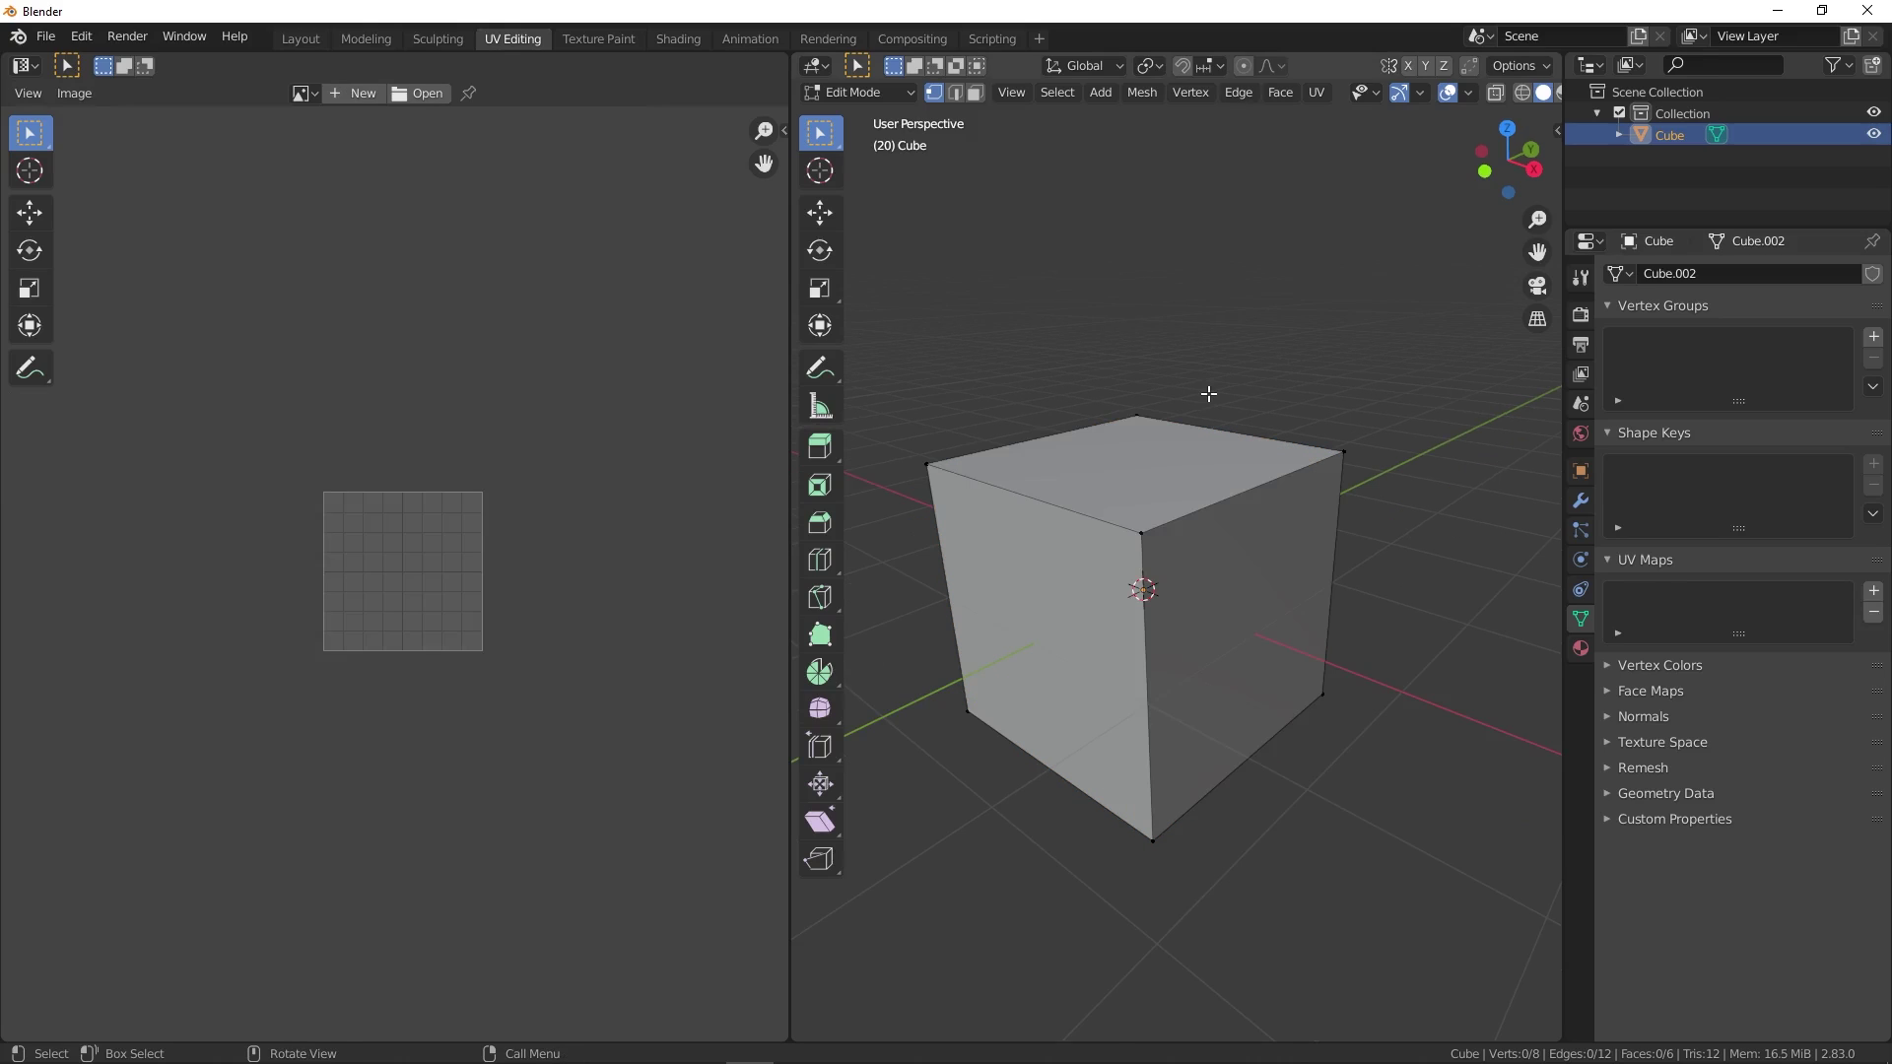
key("a")
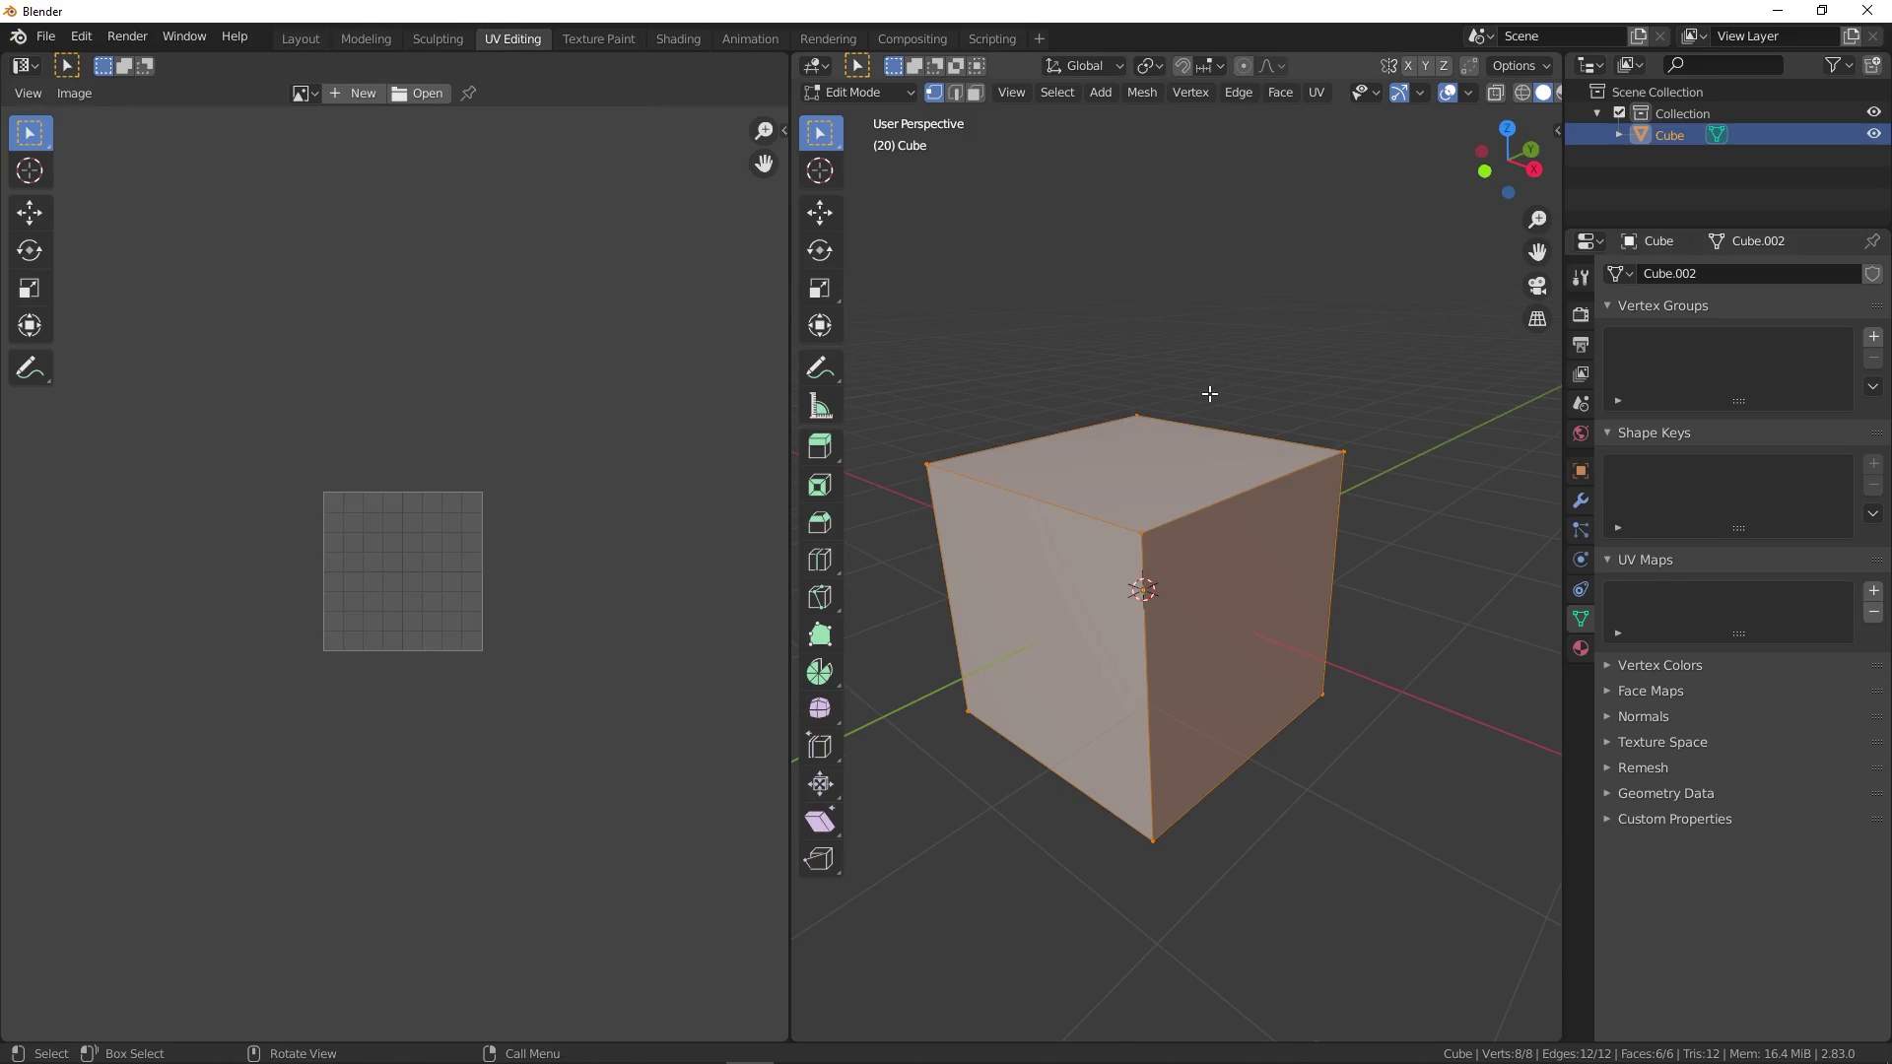
- Unwrap the cube into a new UVMap and box-select all its UVs
key("u")
left_click(1212, 393)
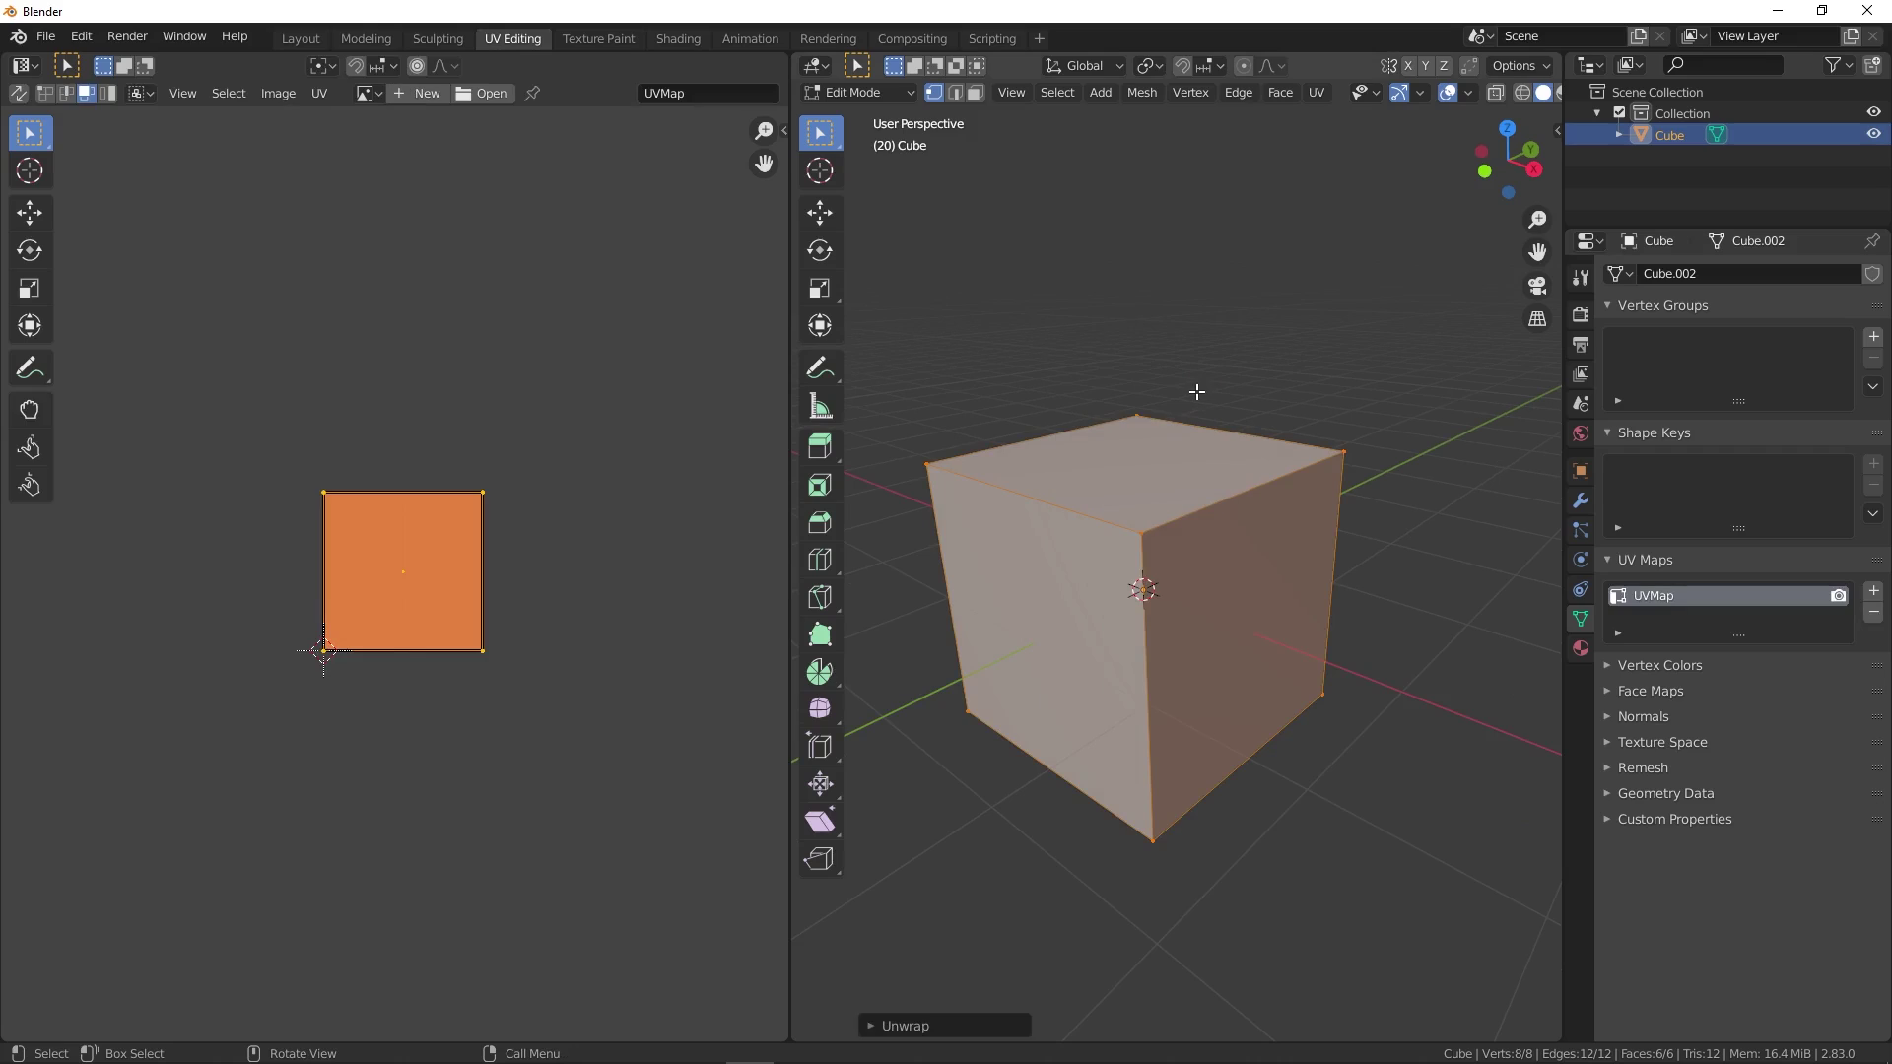
scroll(322, 664, "up", 1)
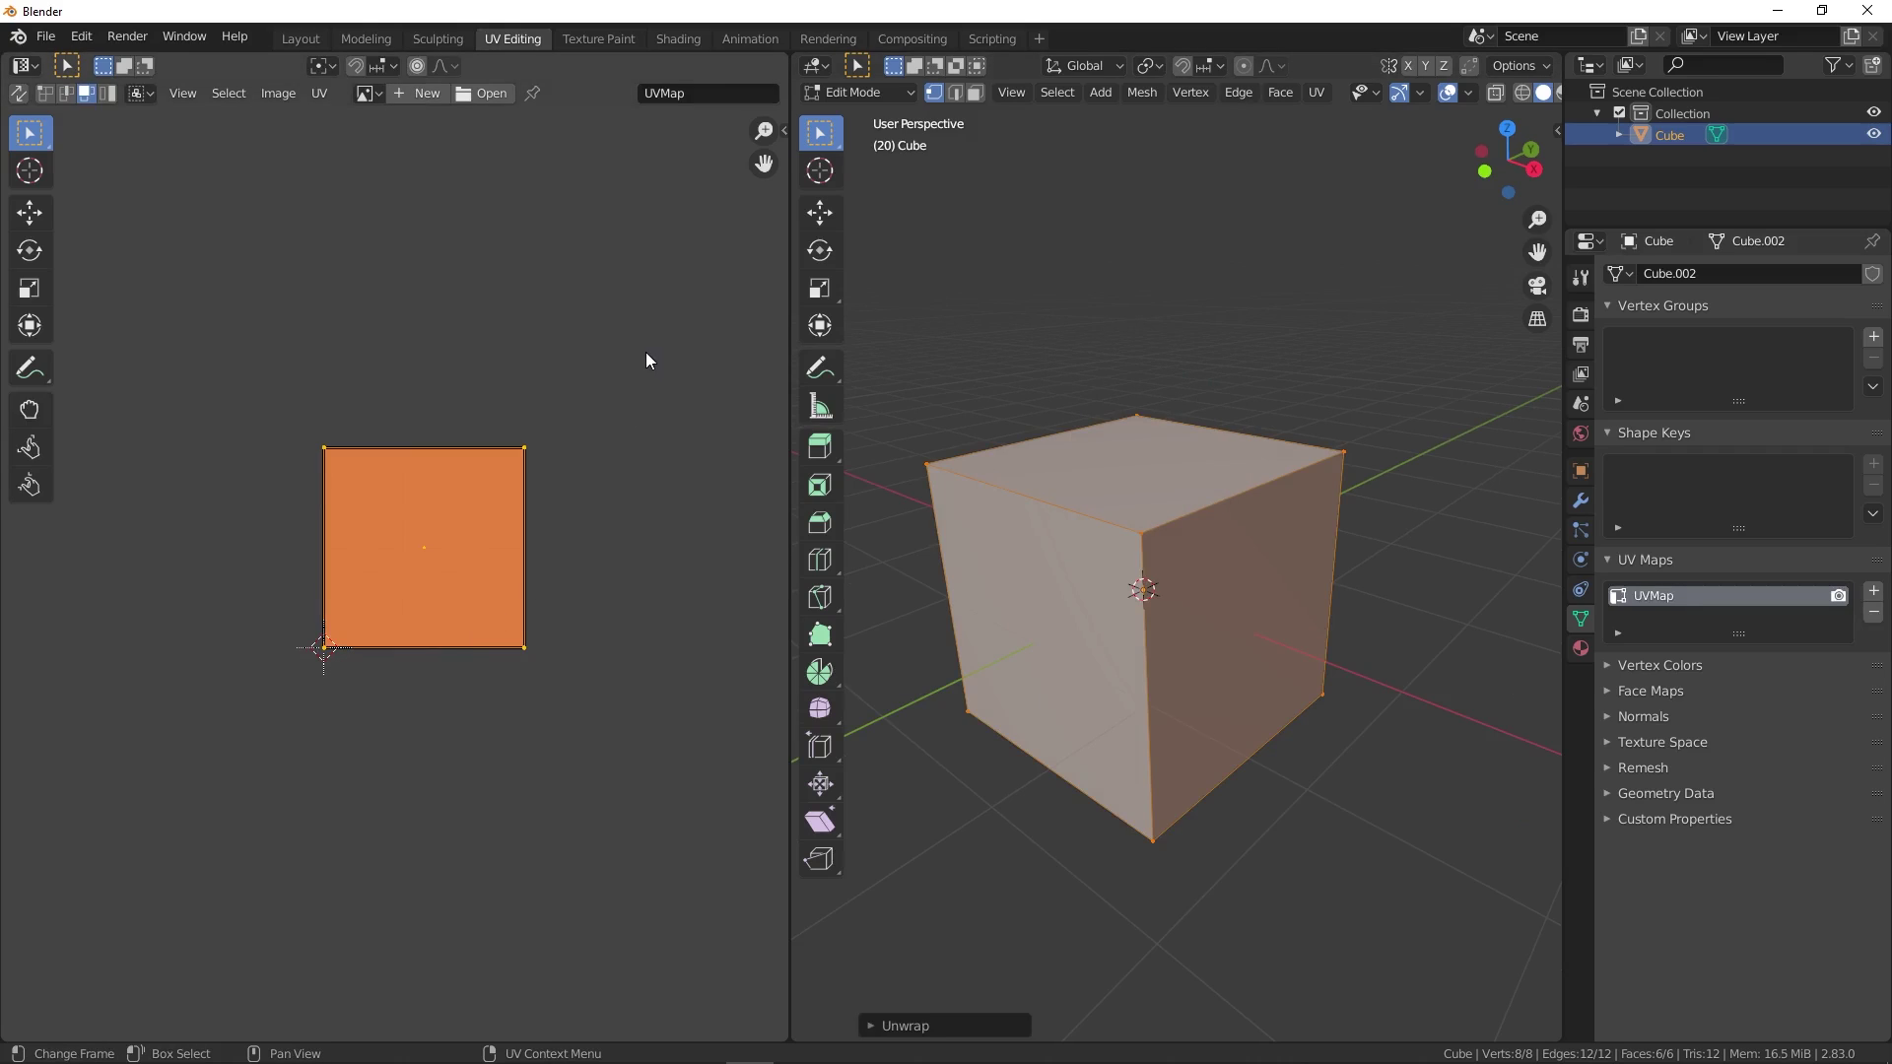
left_click_drag(642, 330, 203, 814)
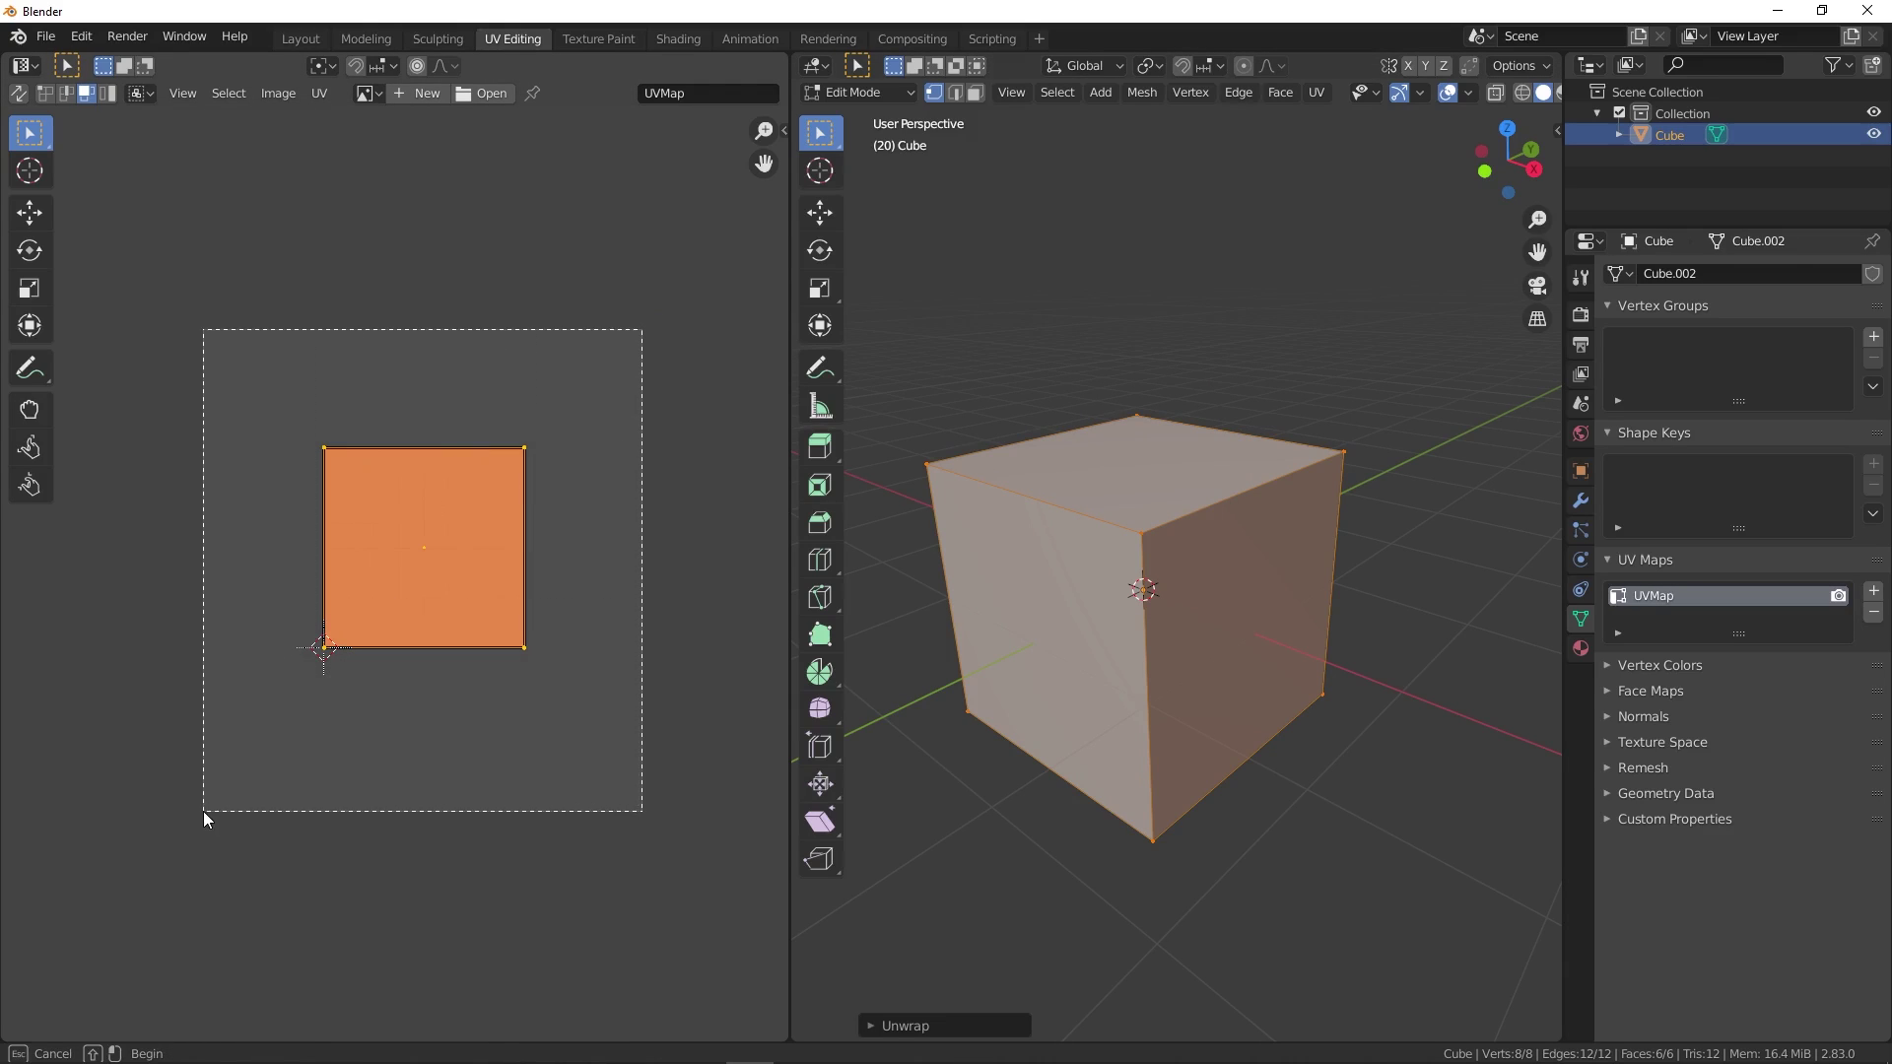
- Pack the cube's UV faces as separate islands with Rotate on and Margin 0.000
left_click(319, 93)
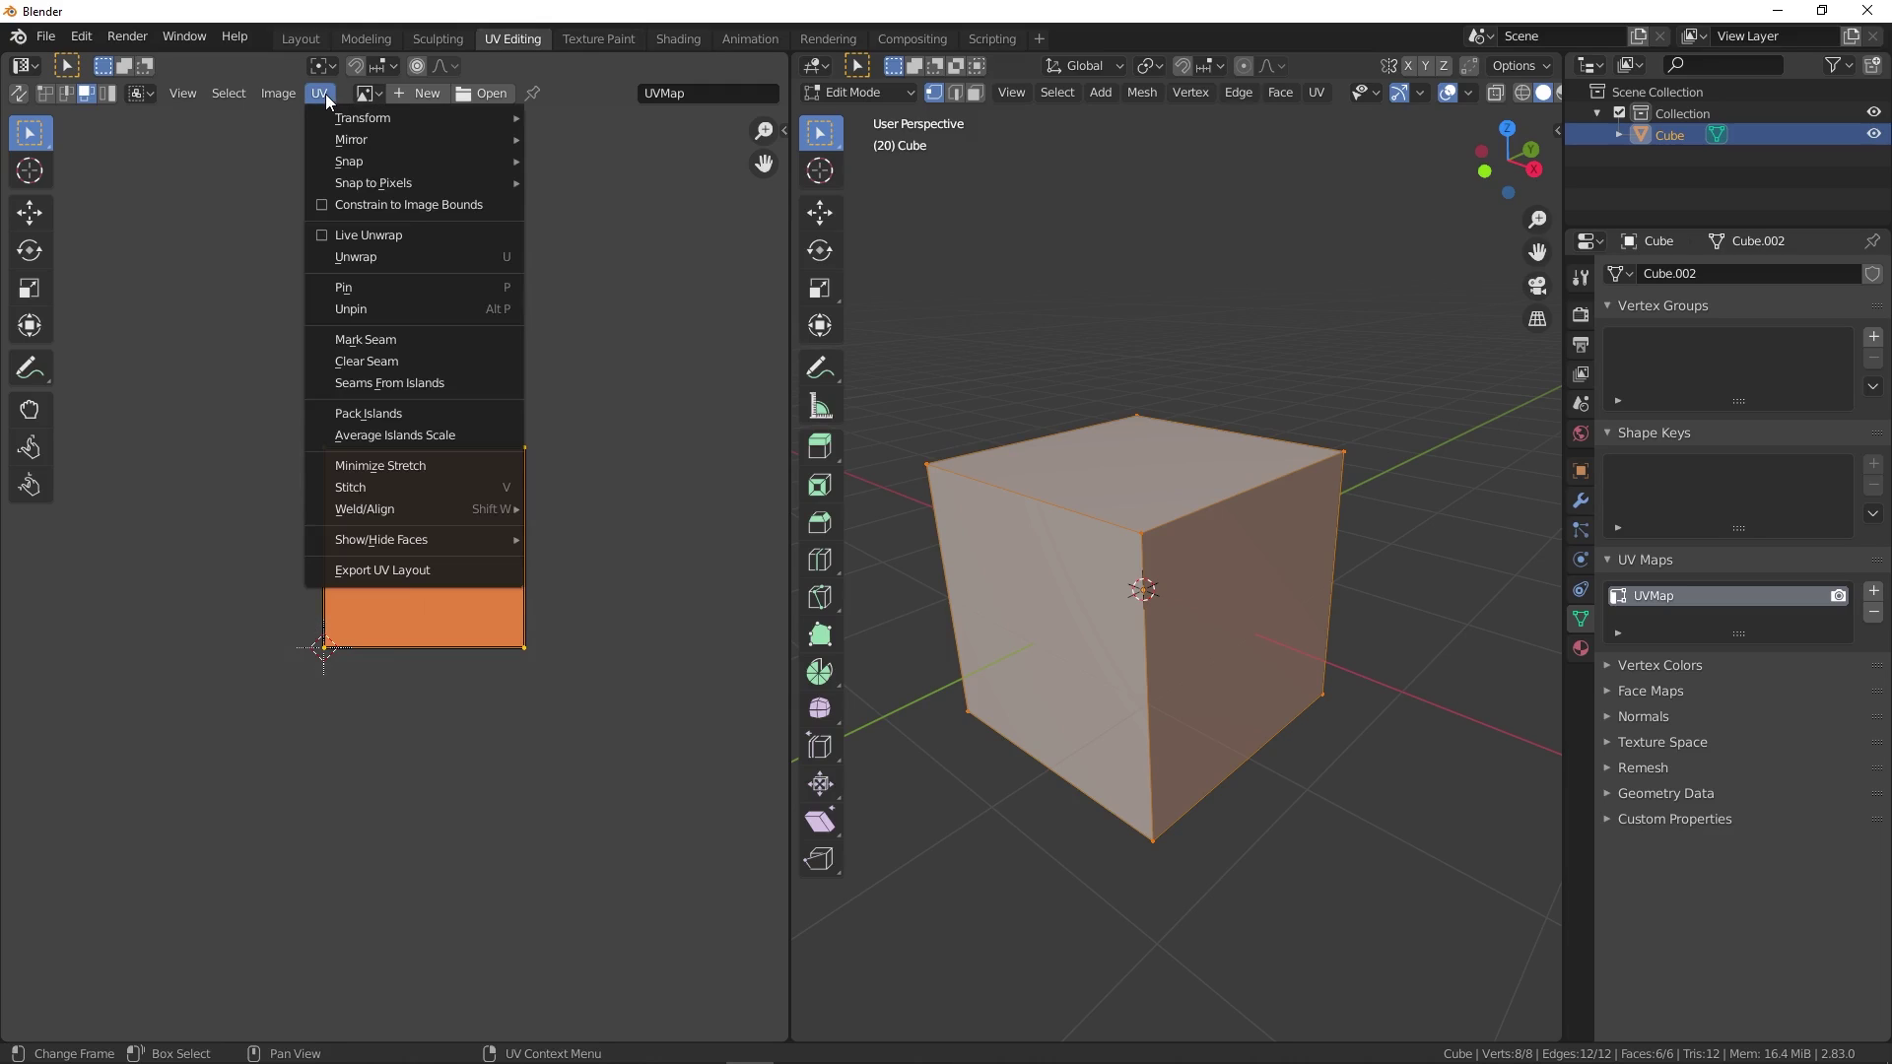
left_click(501, 421)
scroll(434, 565, "up", 4)
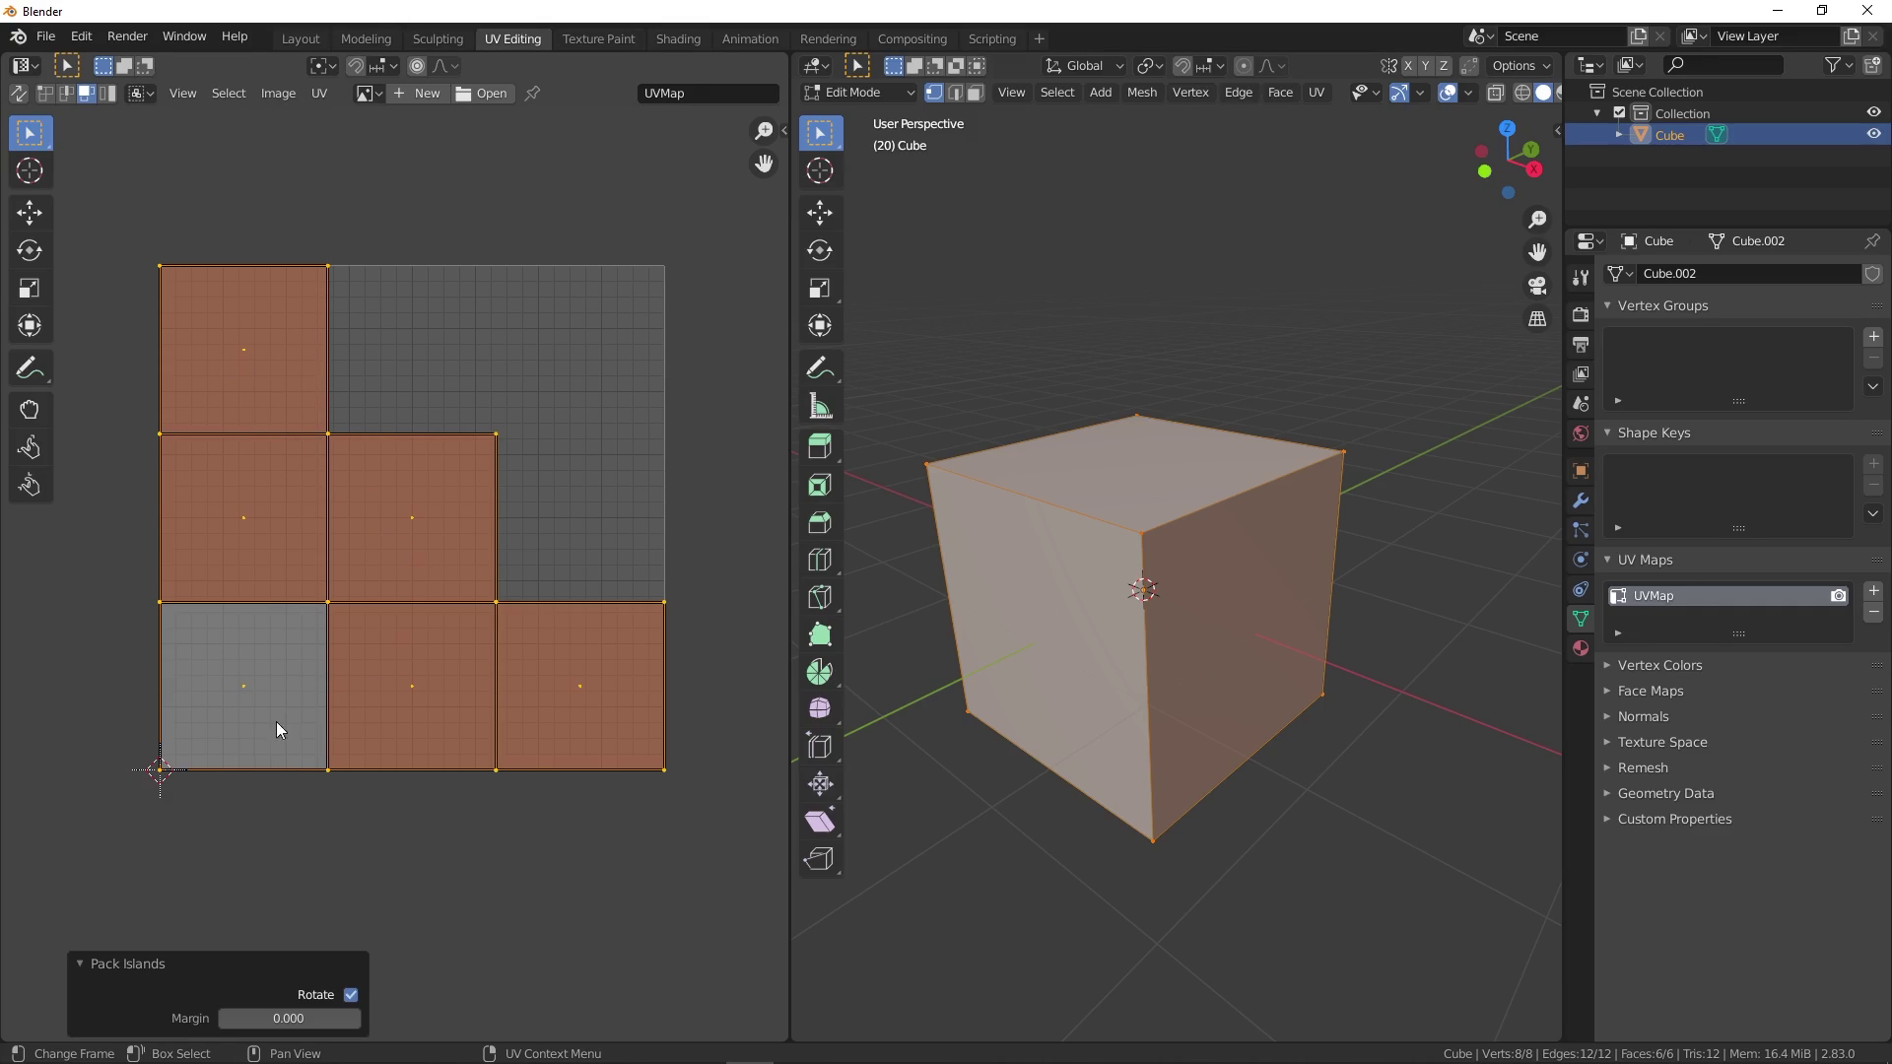
scroll(637, 690, "up", 1)
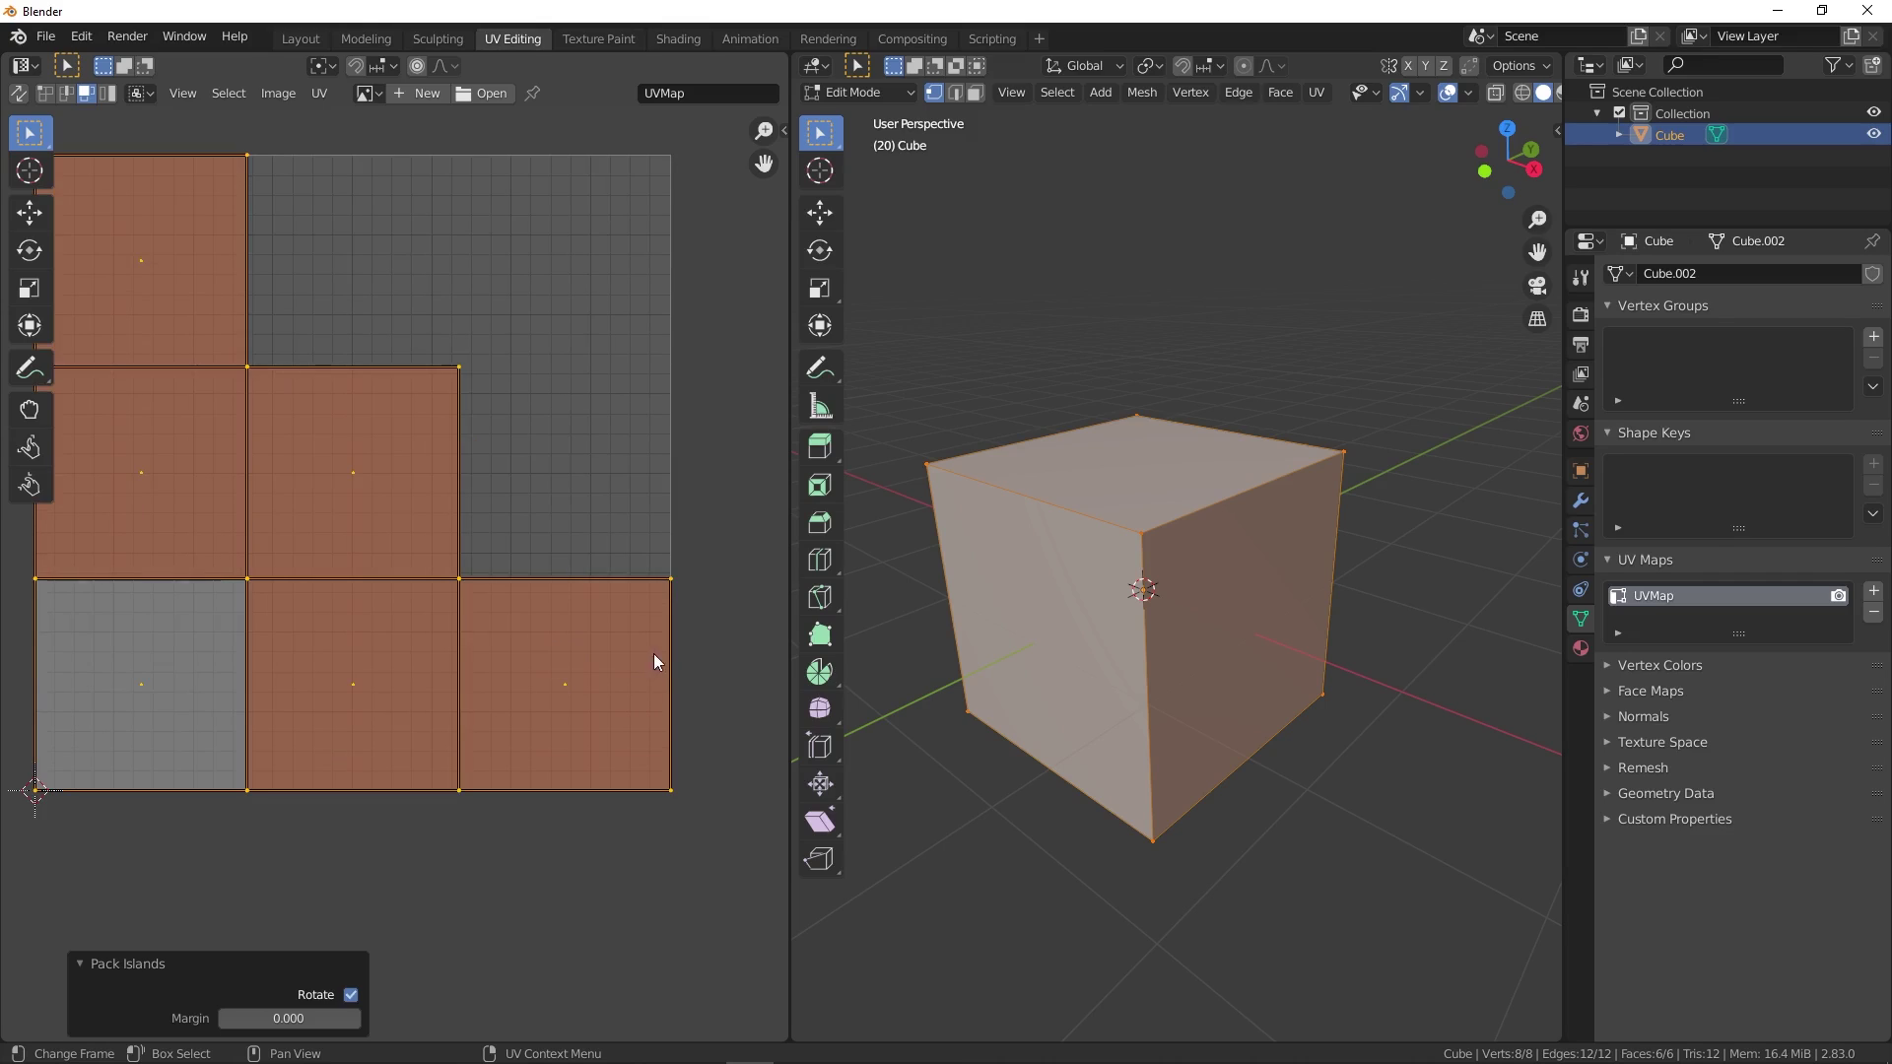
scroll(473, 635, "down", 2)
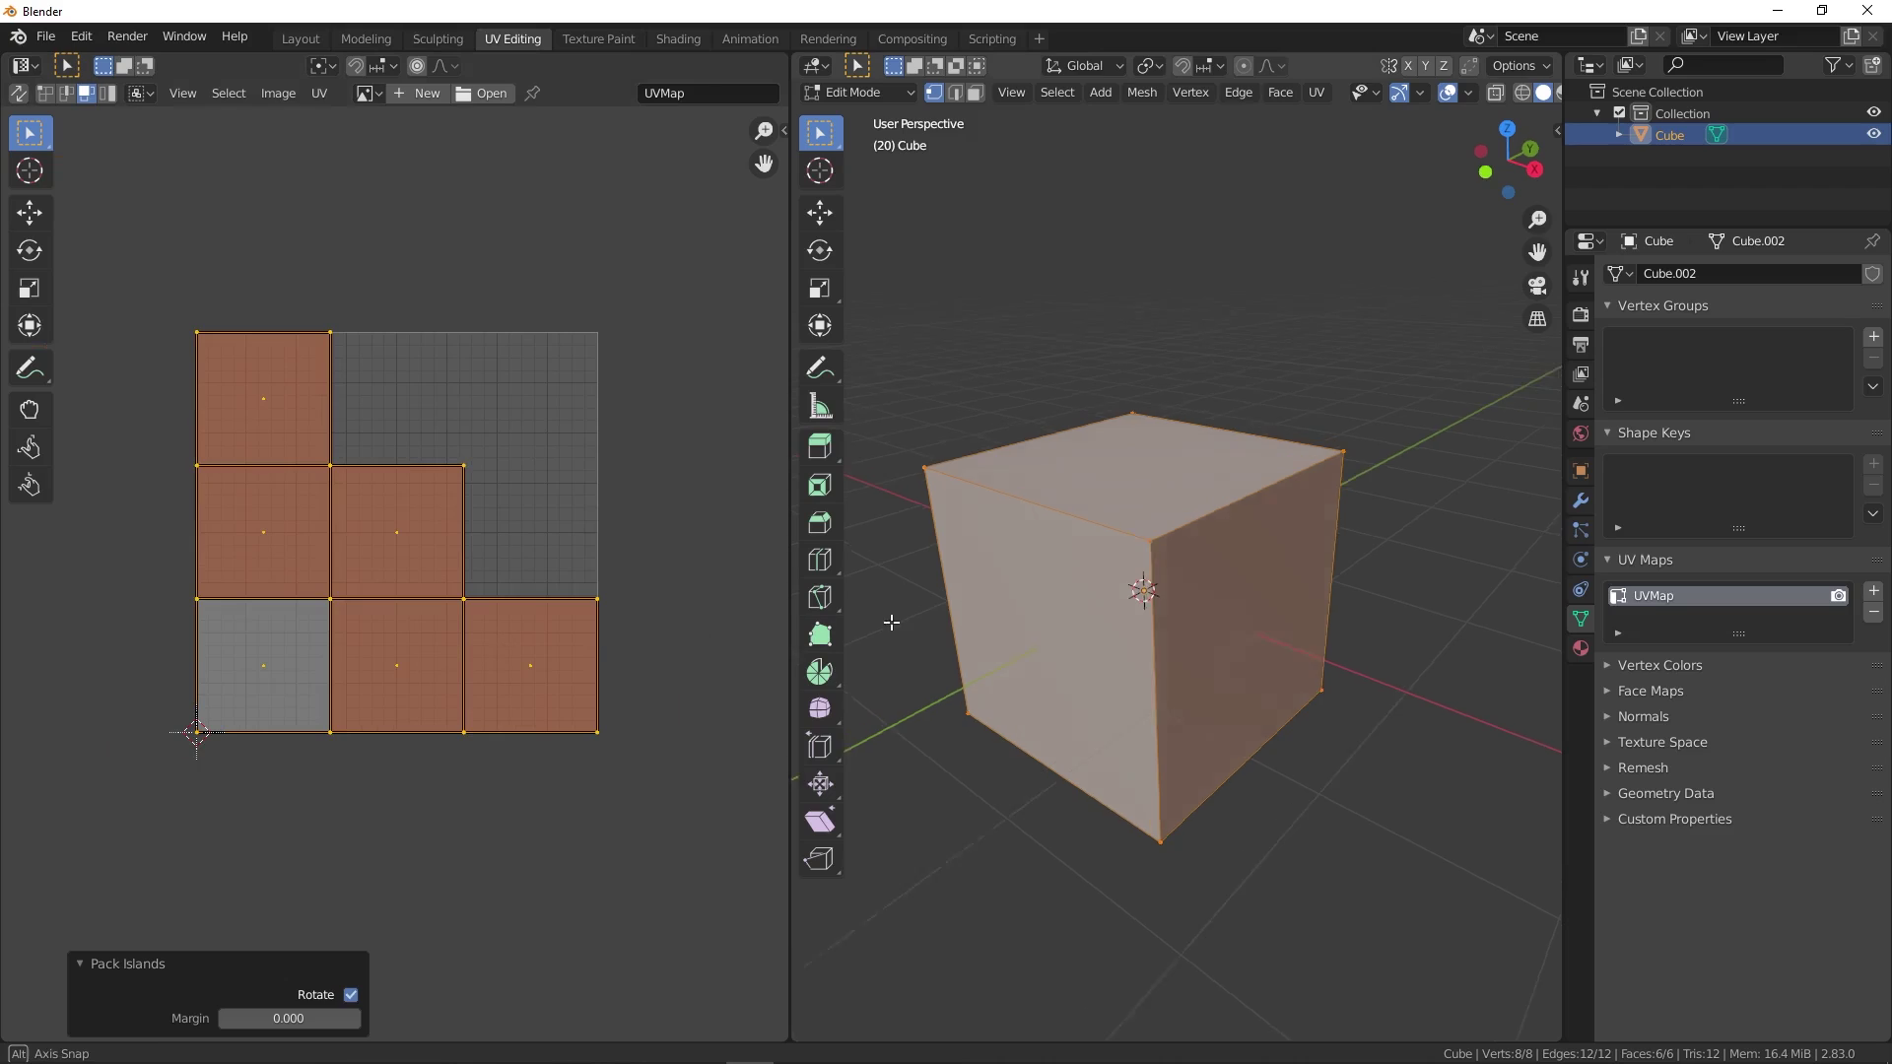
middle_click_drag(877, 626, 921, 646)
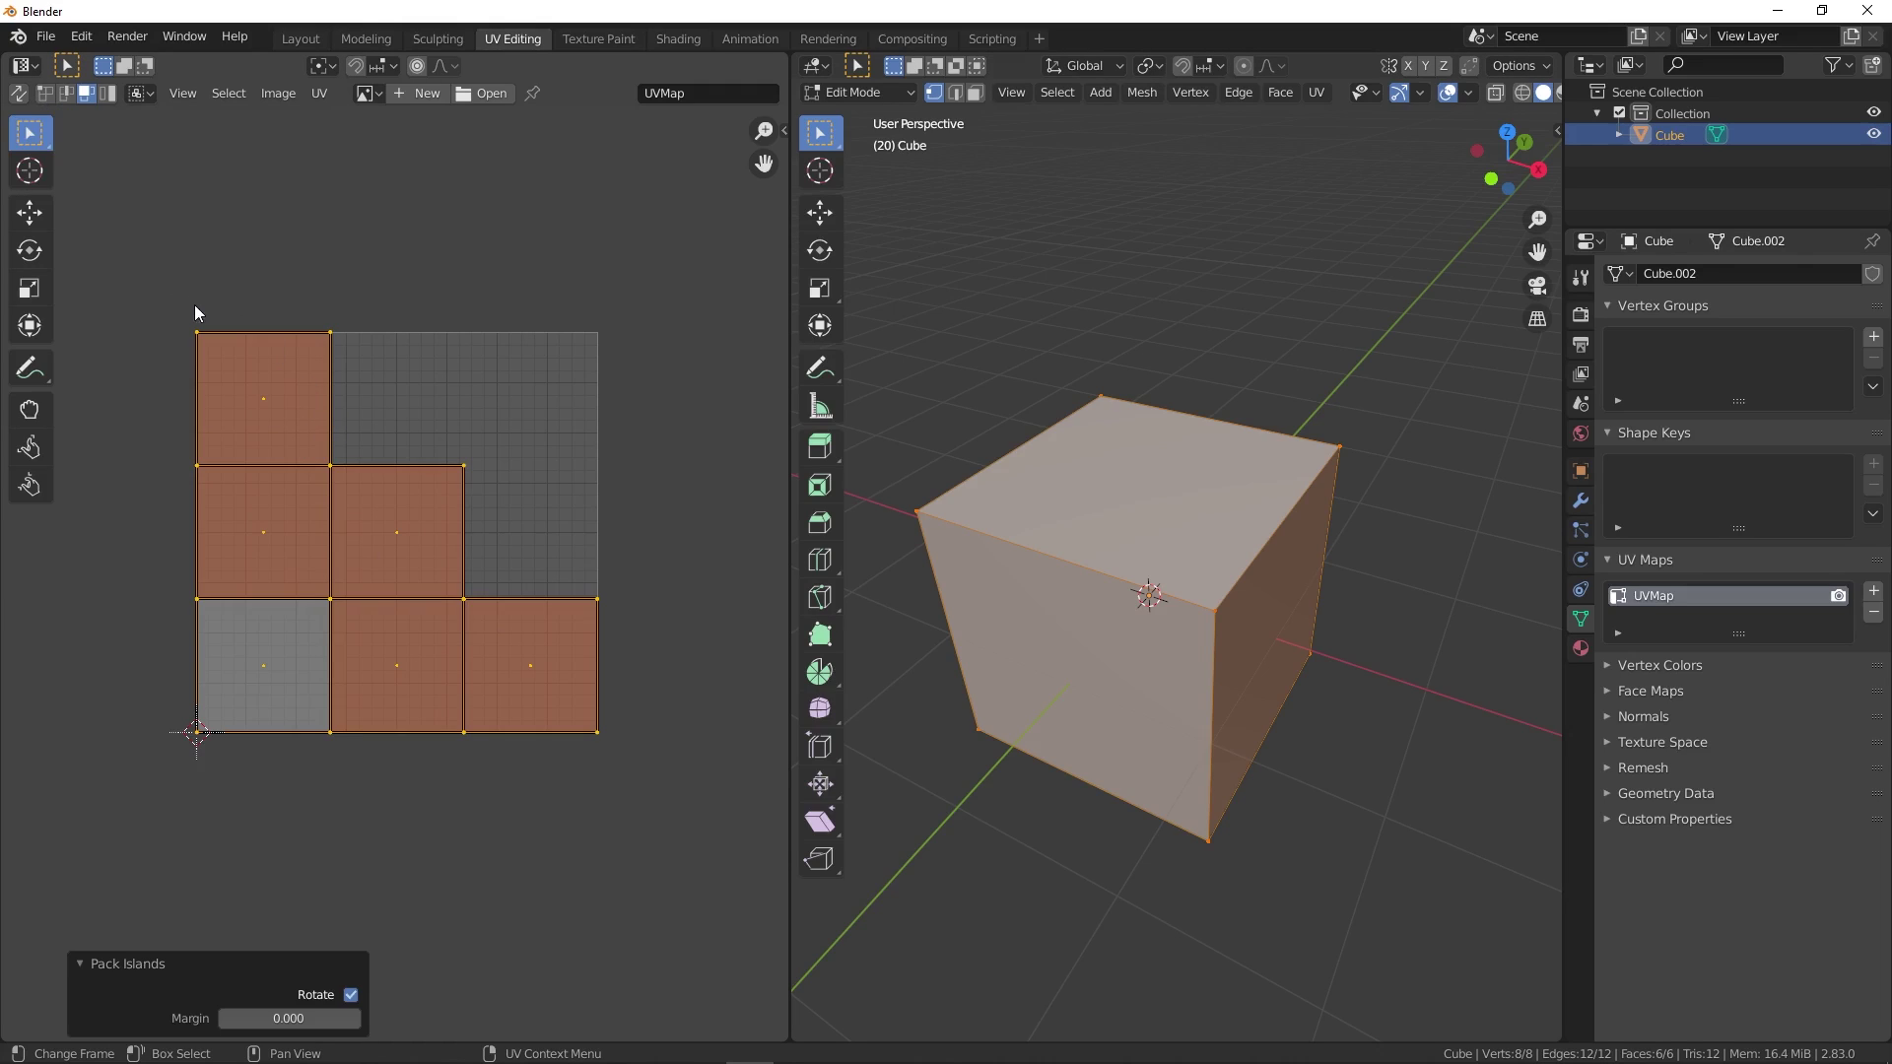
- Move the bottom-right UV face island beyond the tile's upper right corner
key("1")
left_click(233, 363)
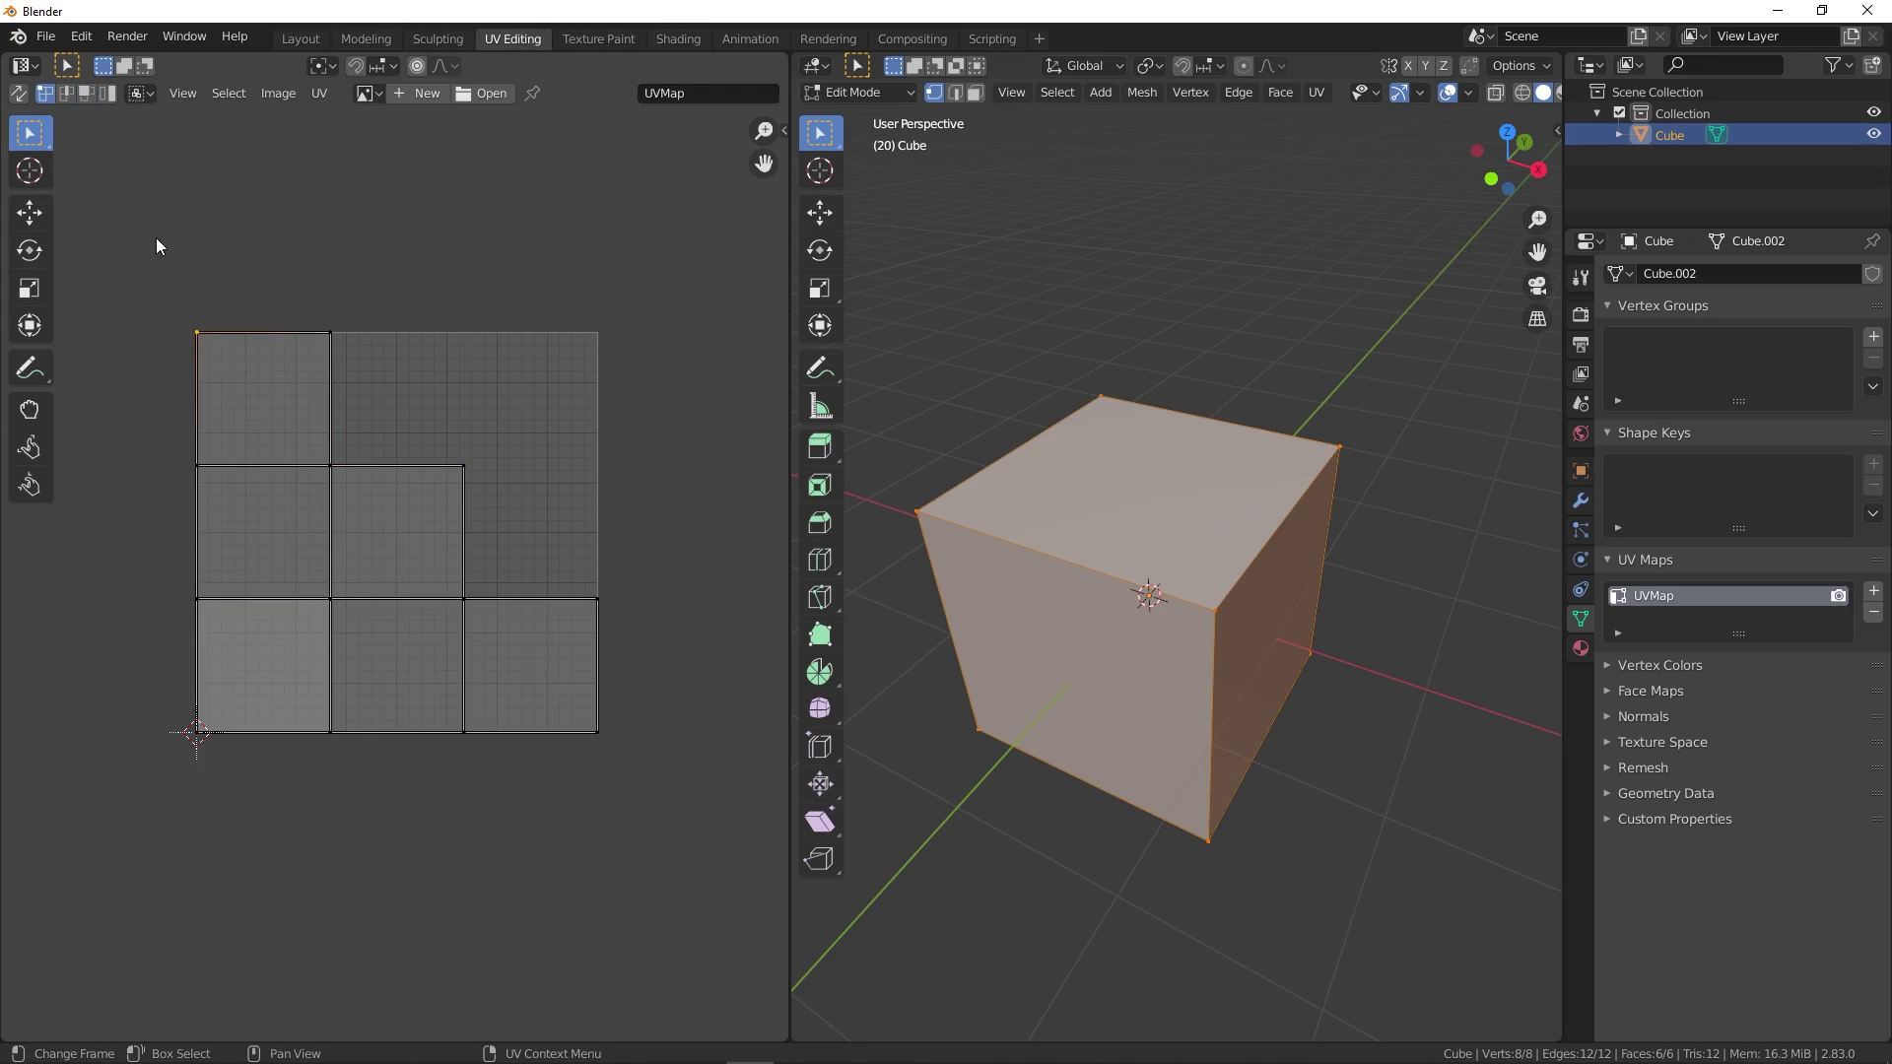
key("2")
key("3")
left_click(266, 396)
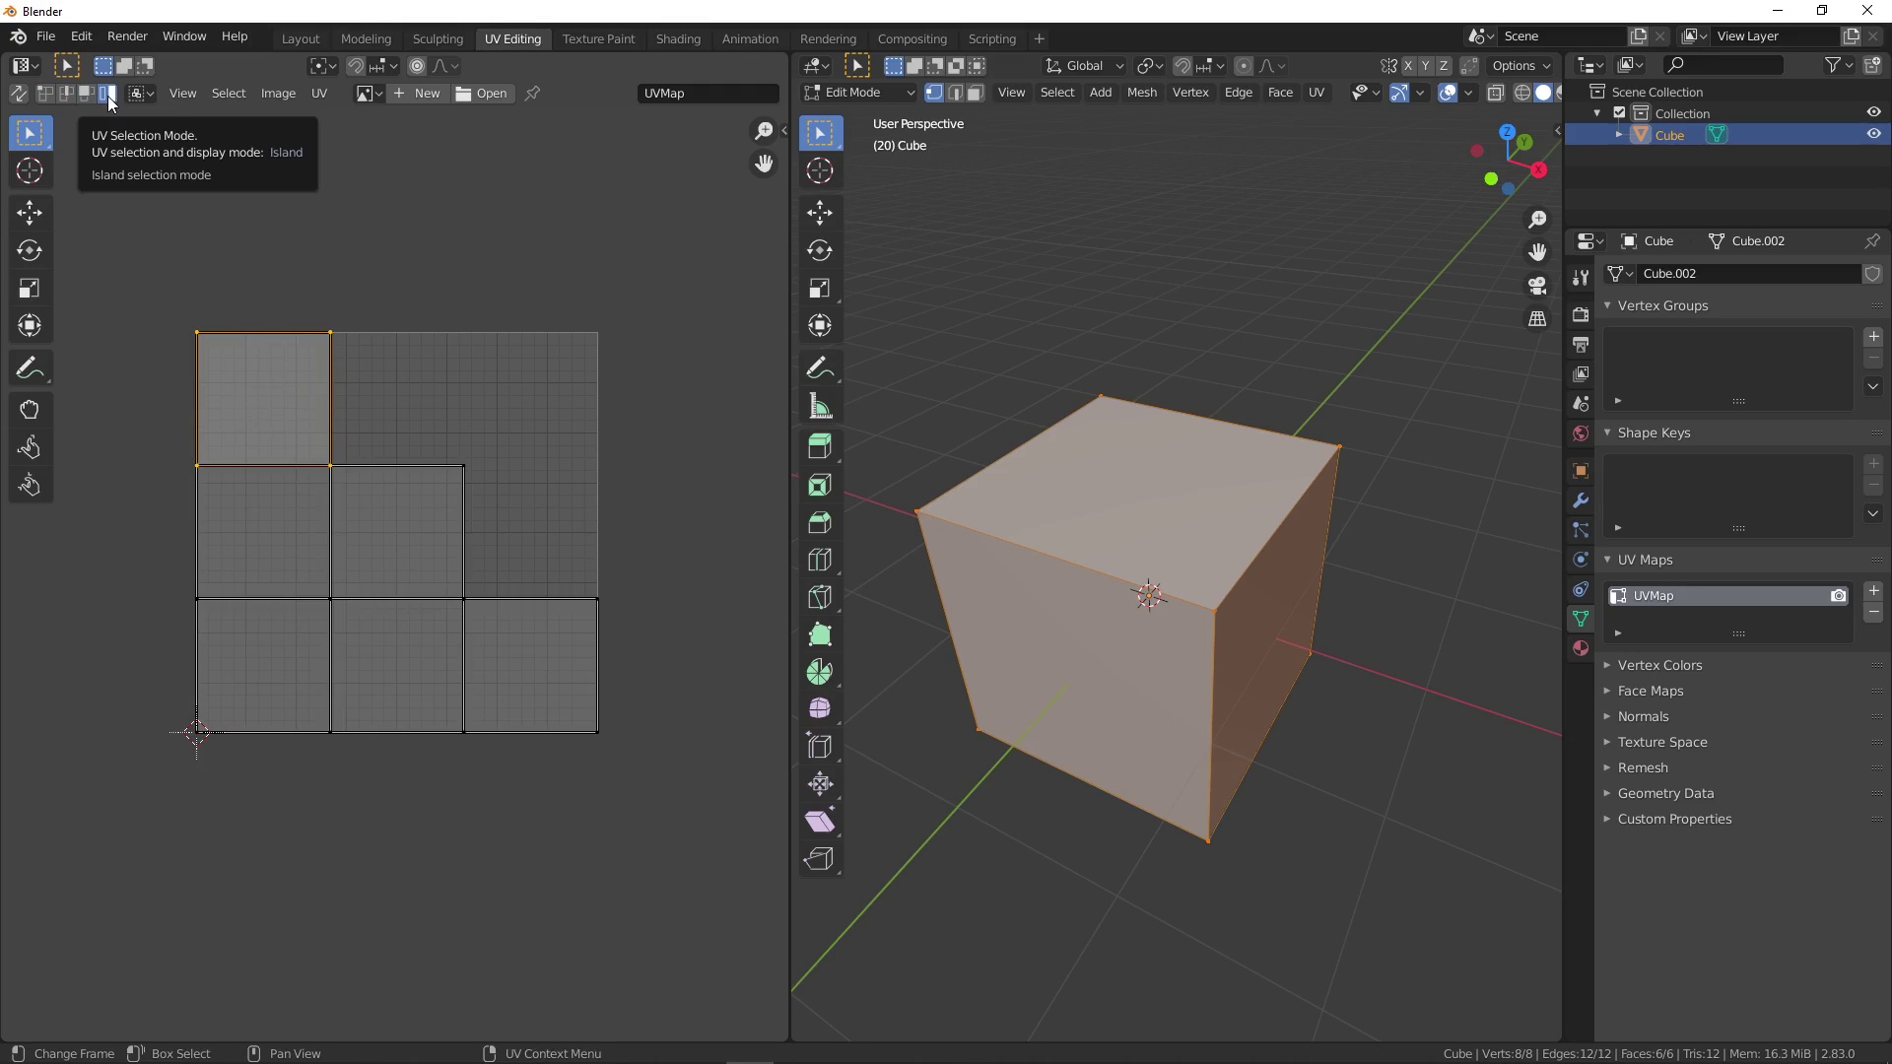
left_click(512, 666)
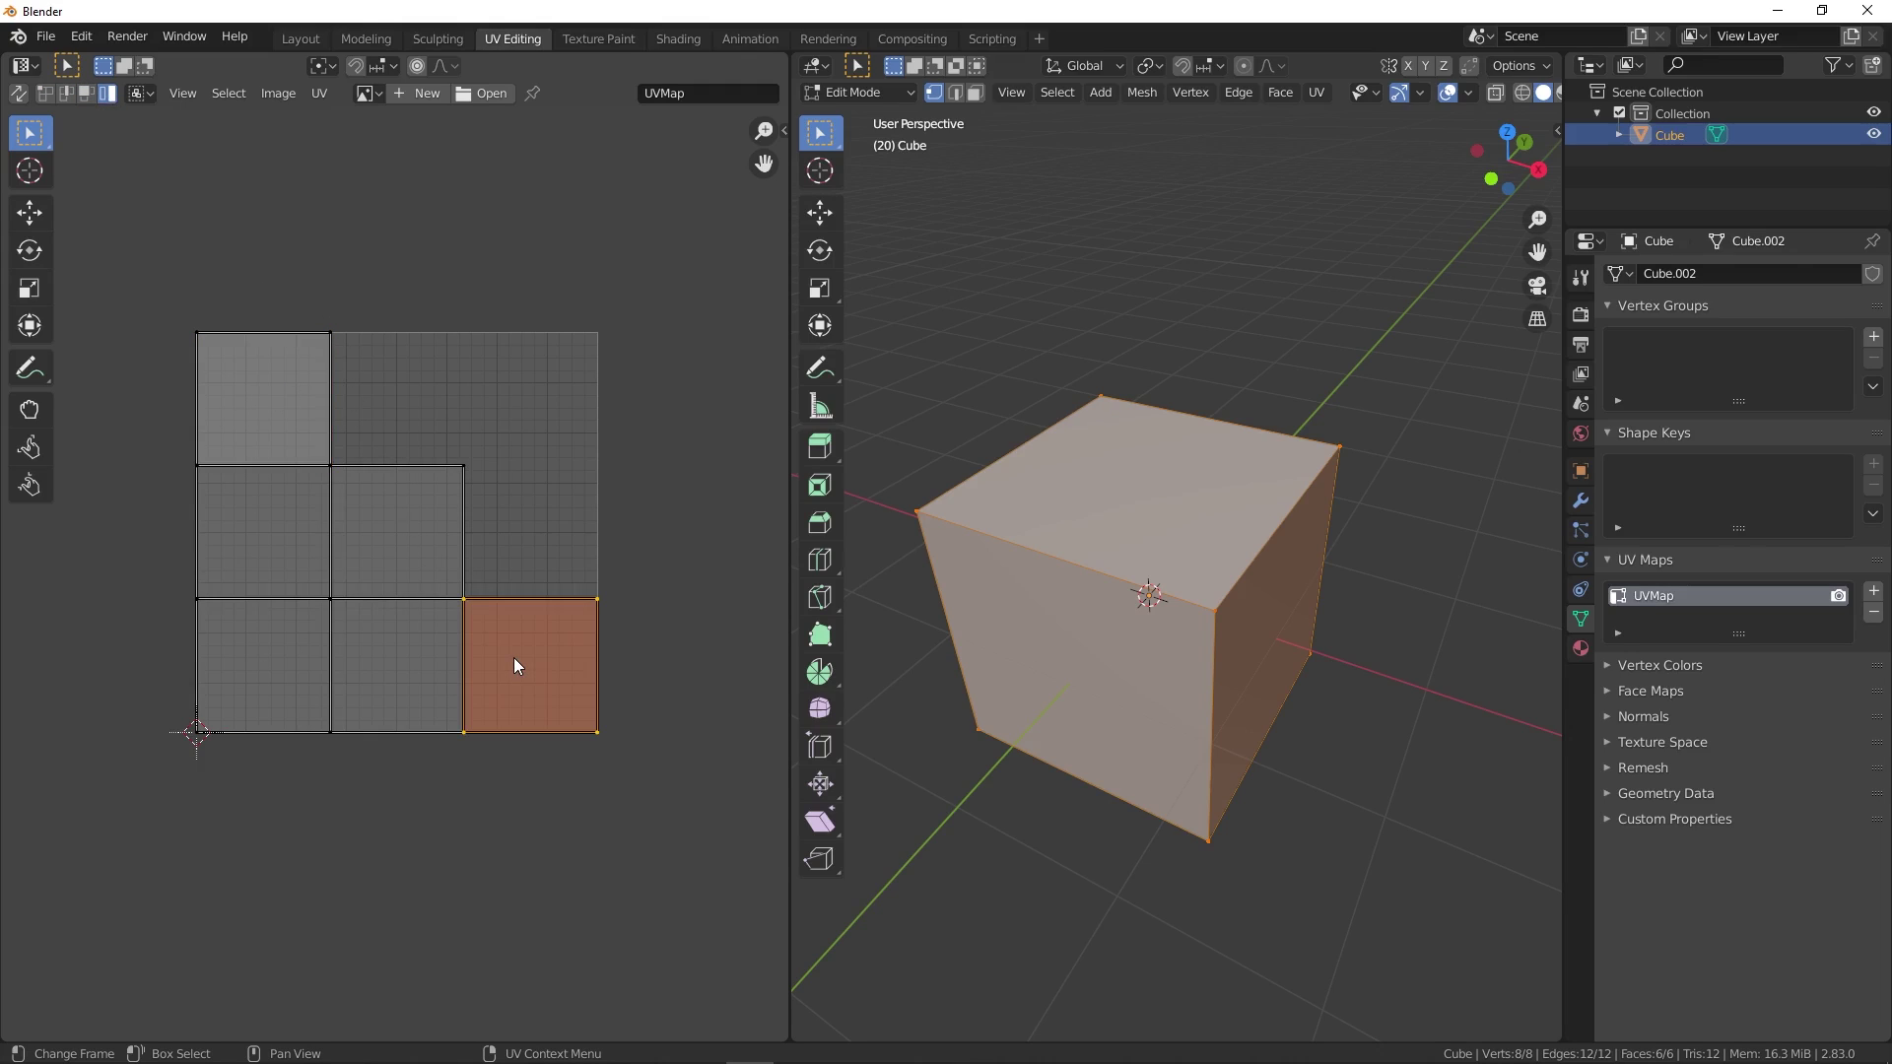
key("g")
left_click(600, 366)
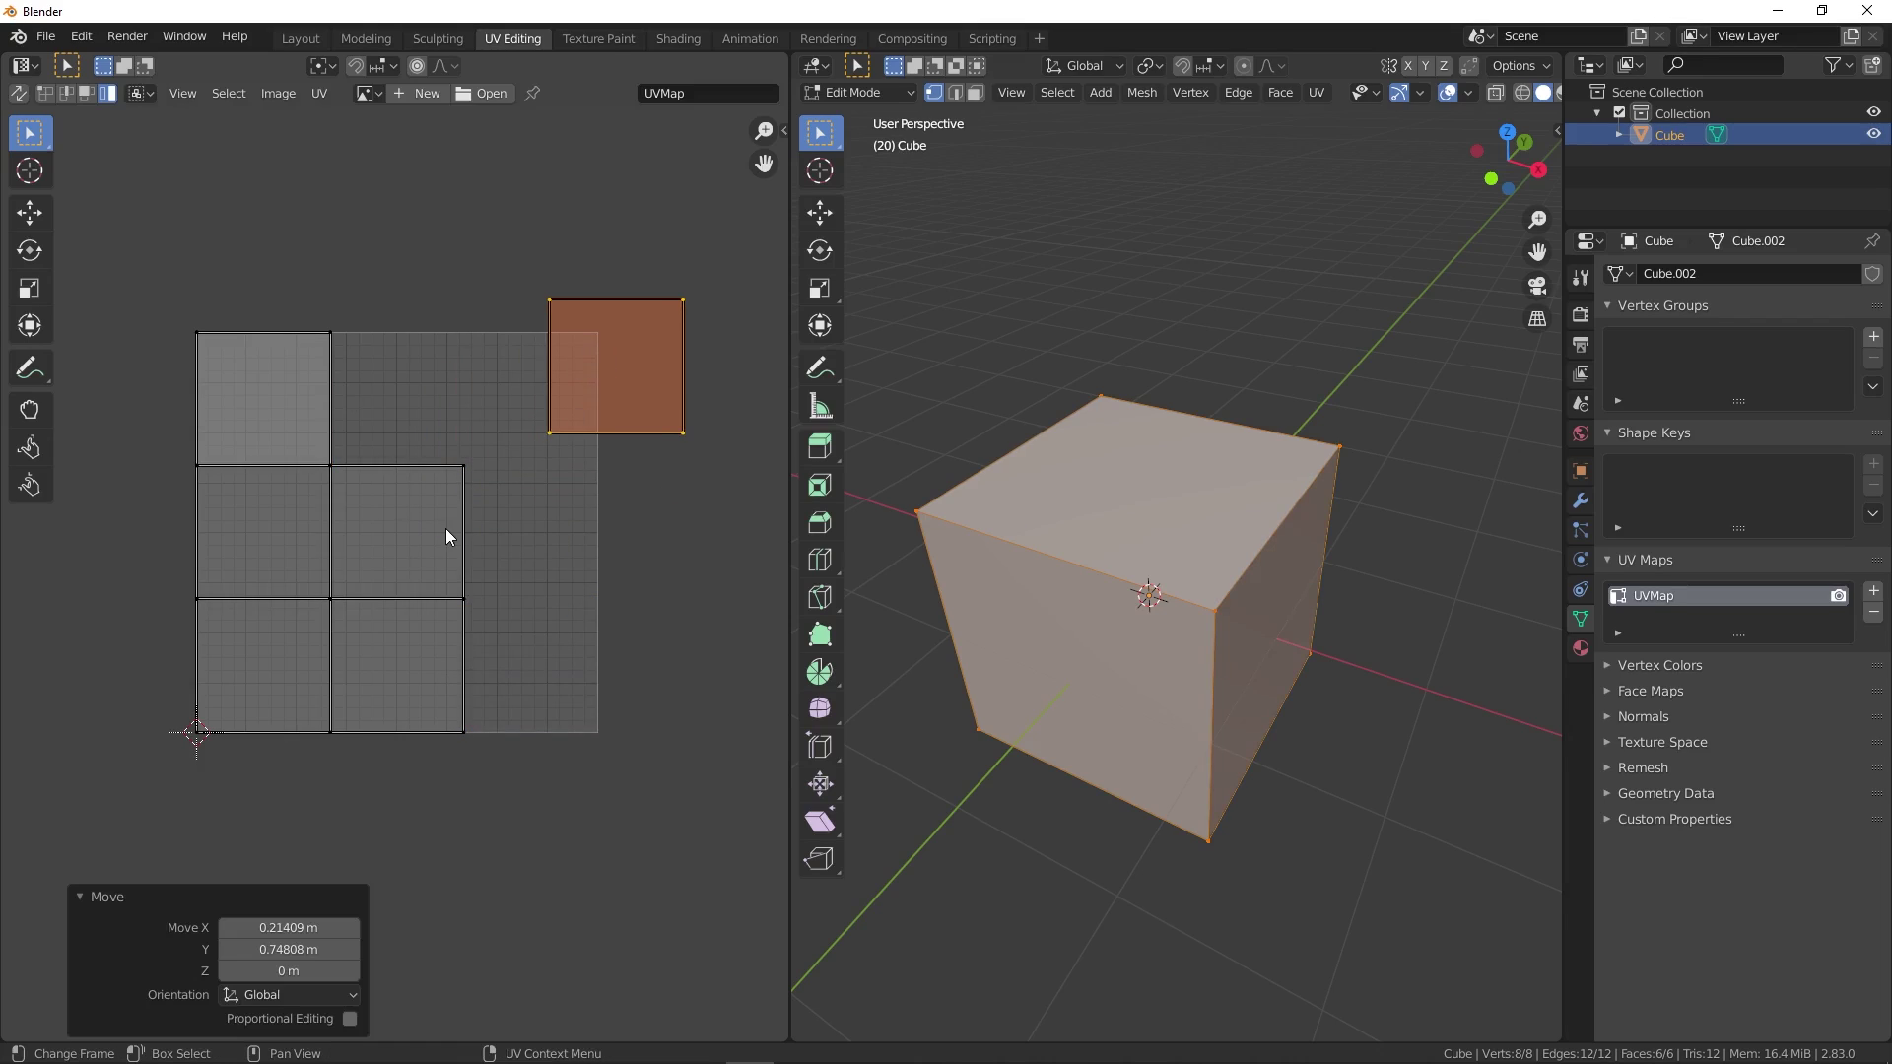
- Move the middle UV face into the bottom-right slot, then deselect all geometry
left_click(445, 529)
key("g")
left_click(650, 576)
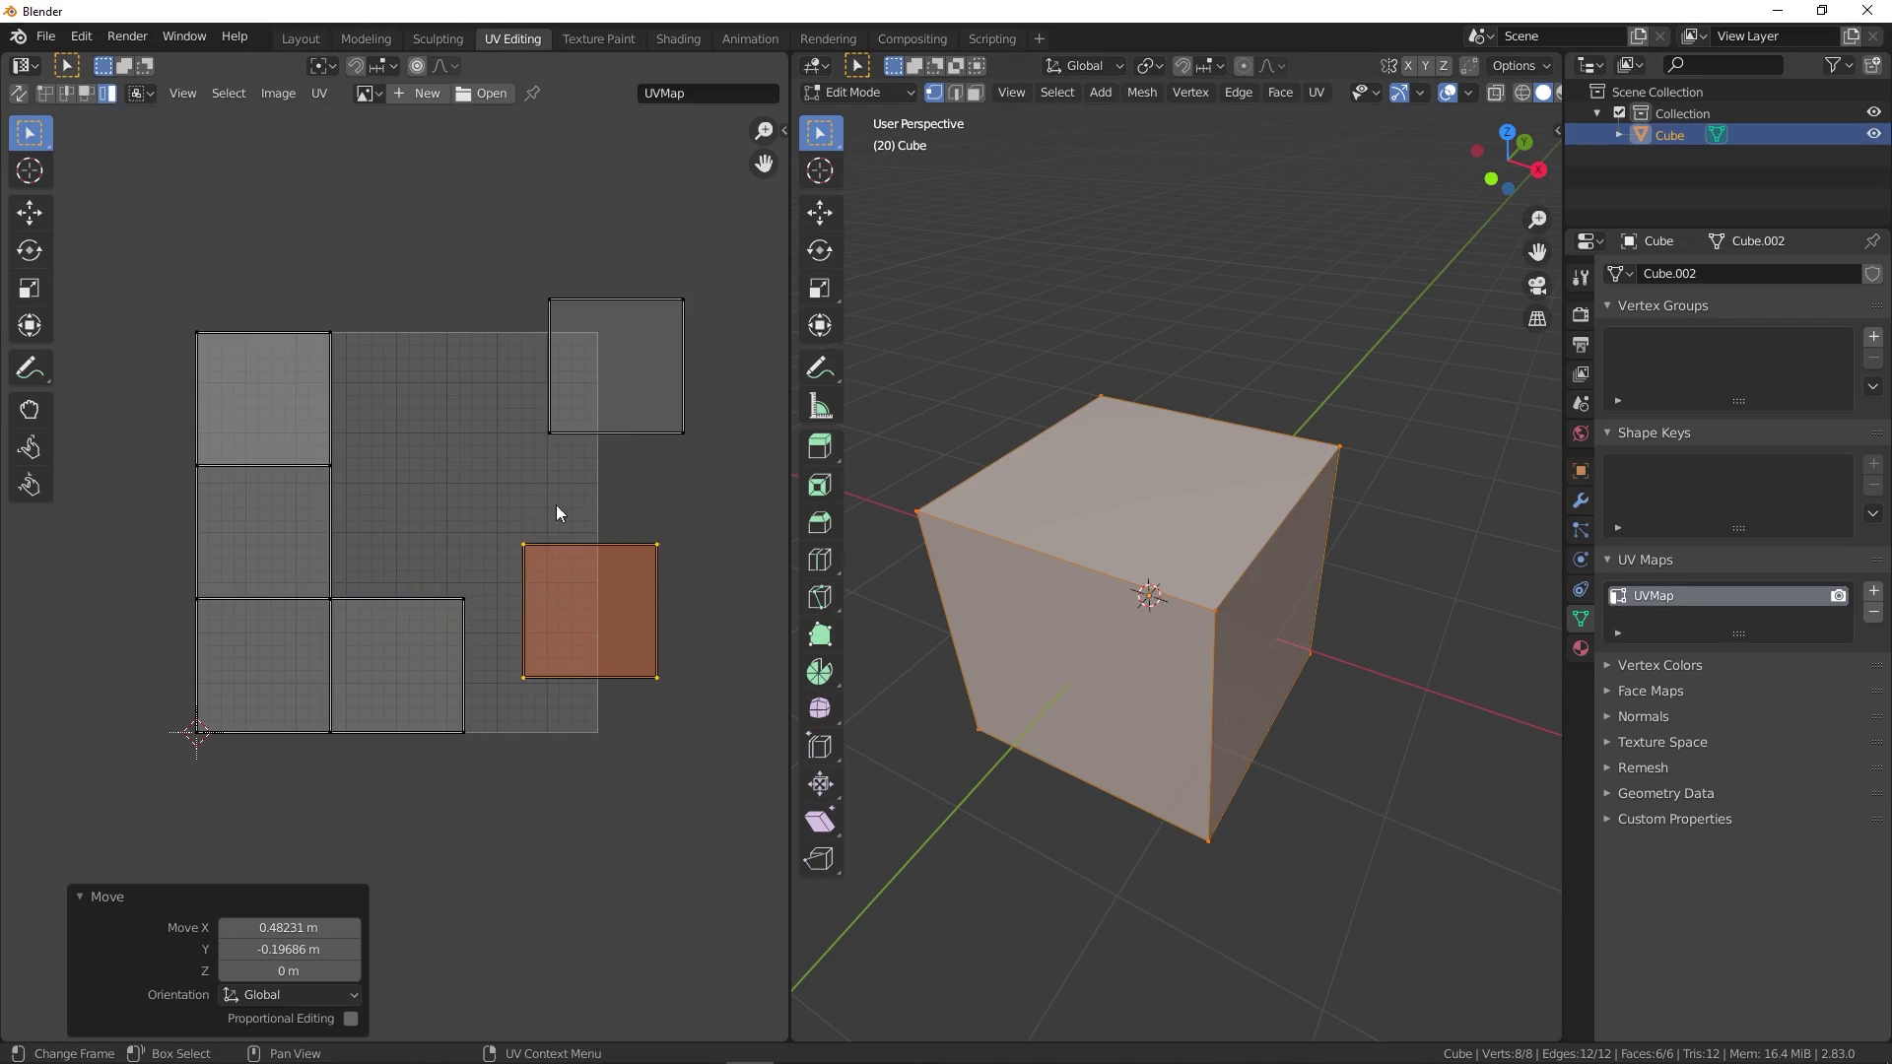
key("g")
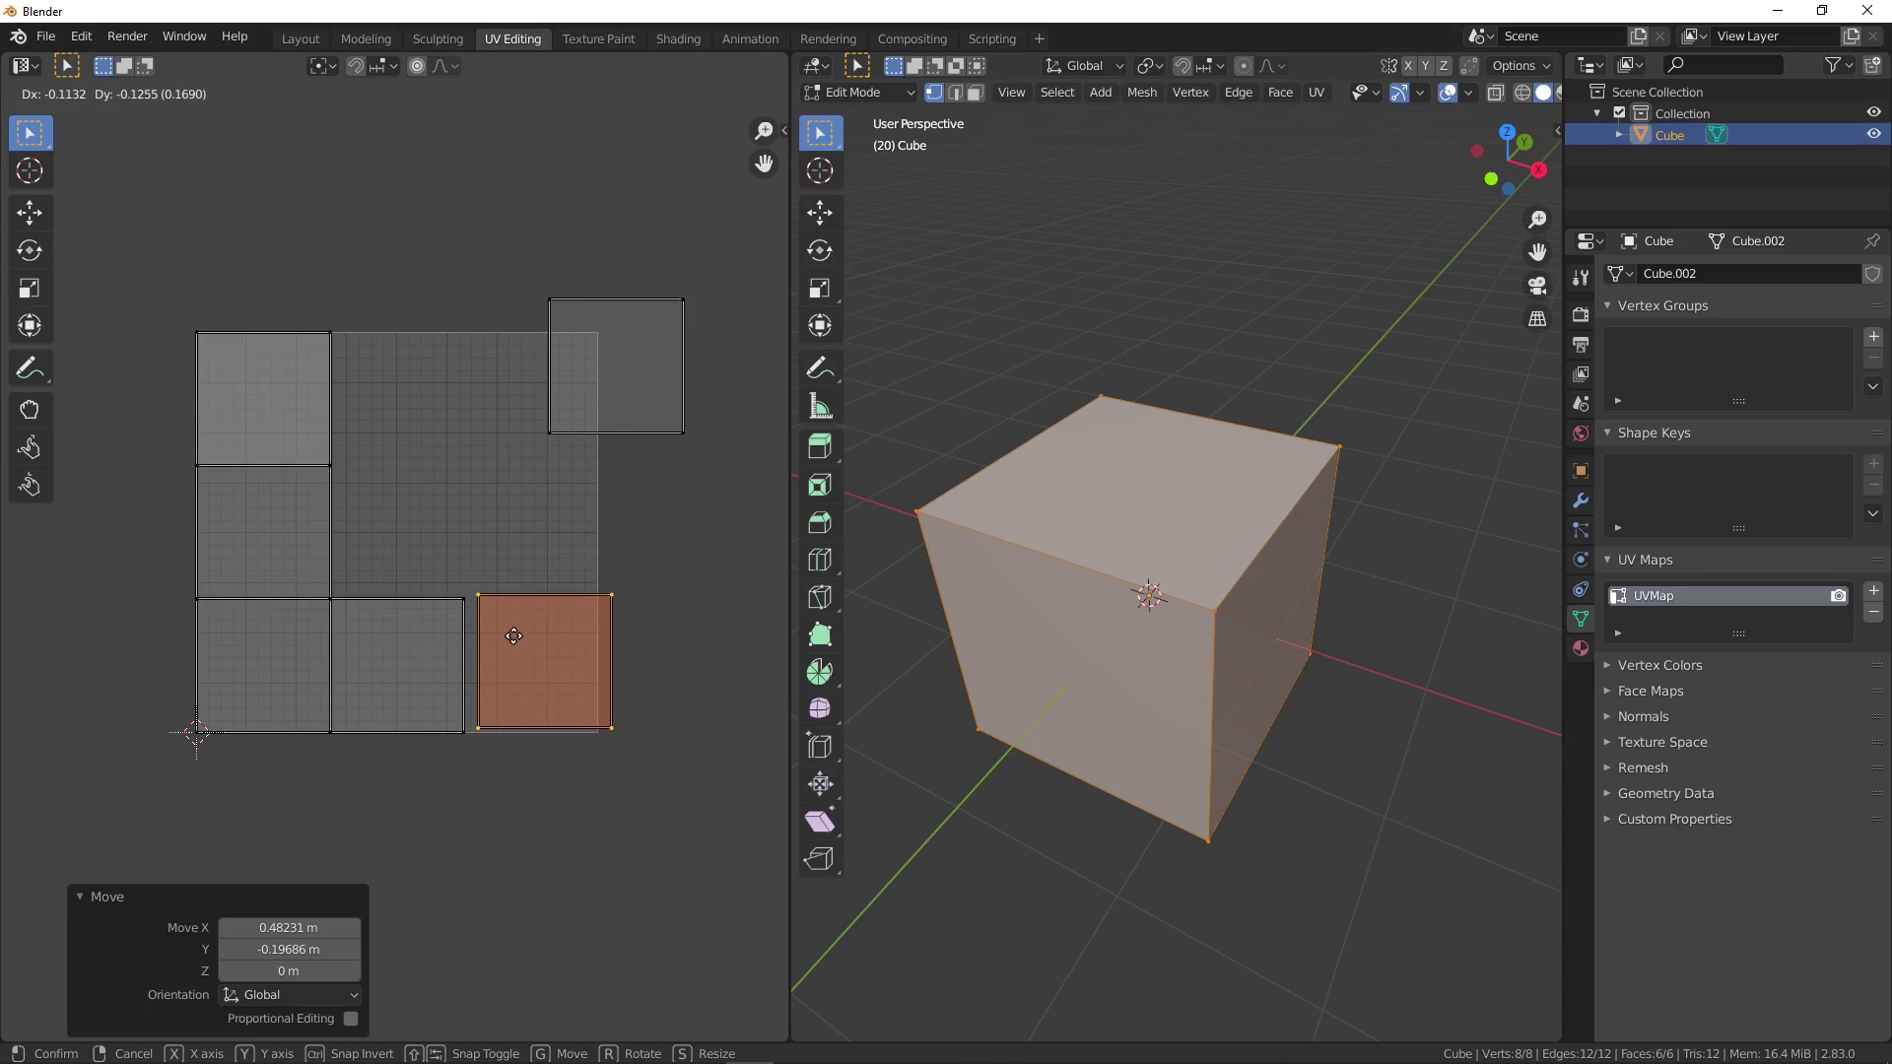
left_click(513, 636)
scroll(434, 478, "down", 2)
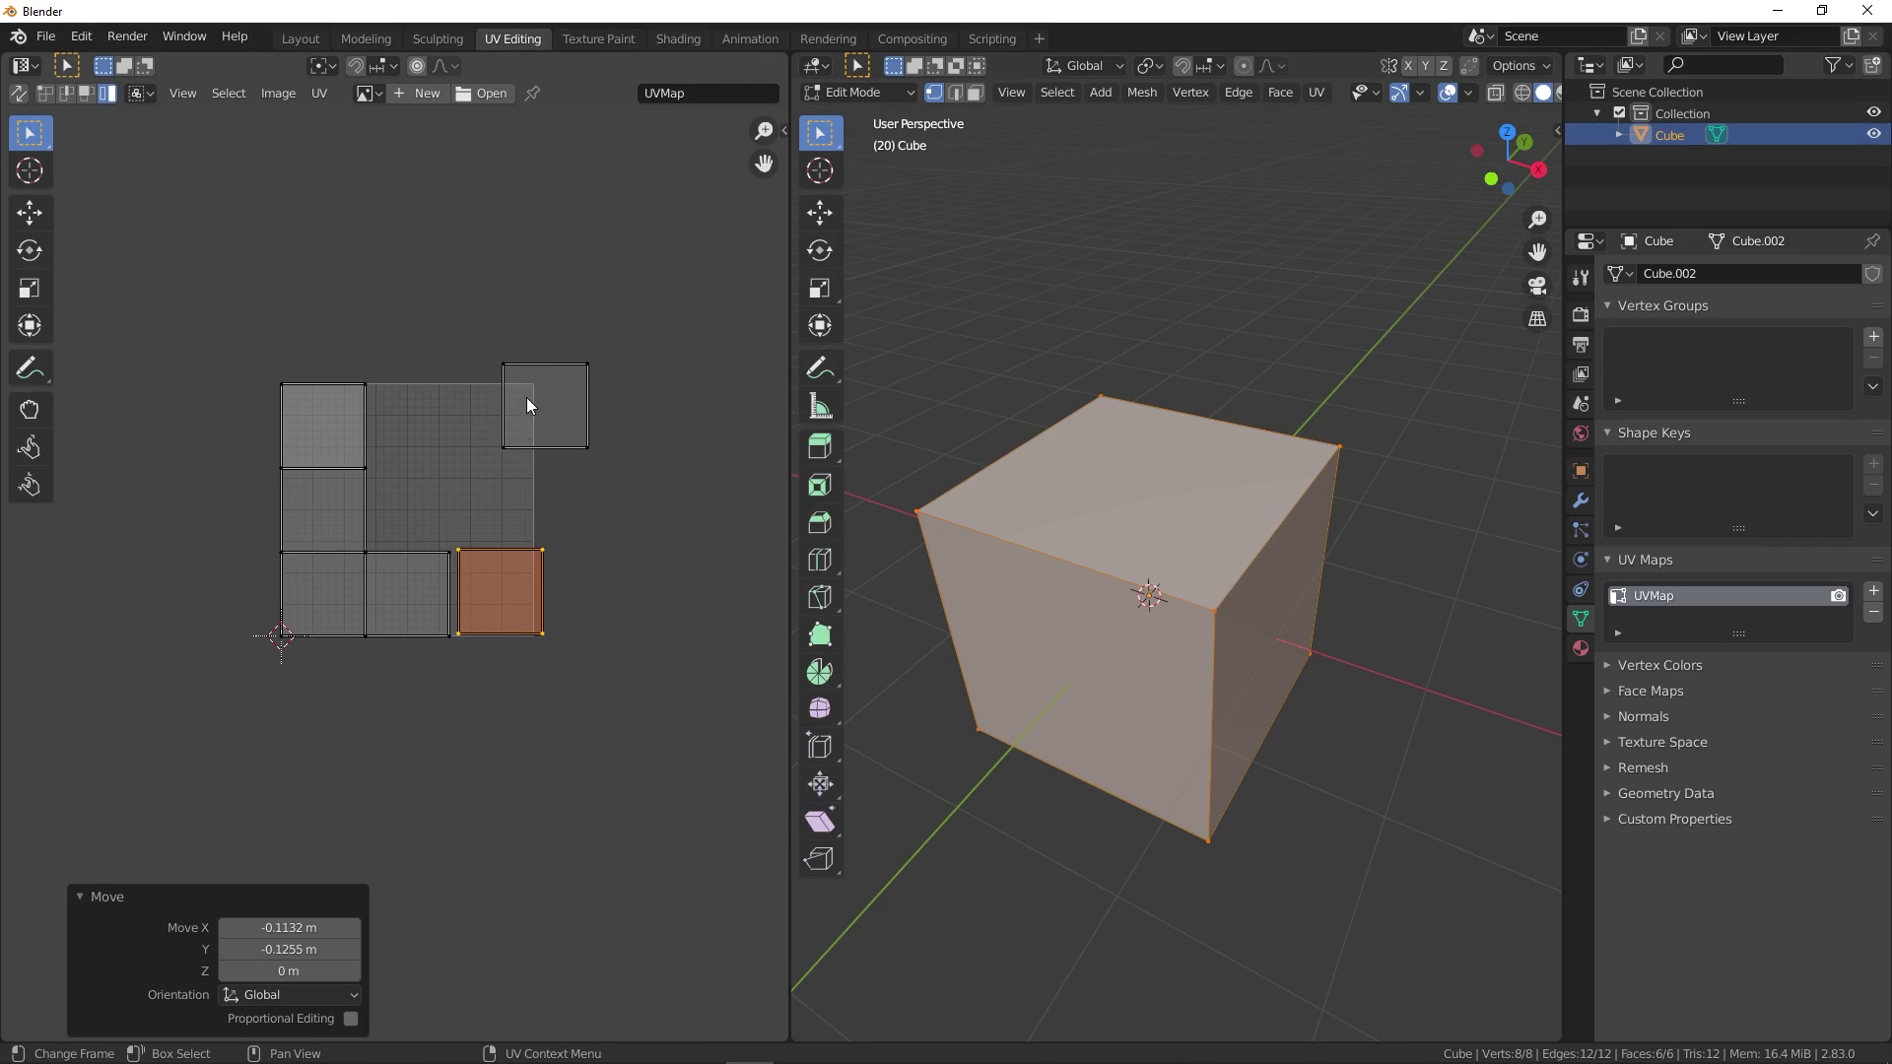
scroll(525, 414, "up", 1)
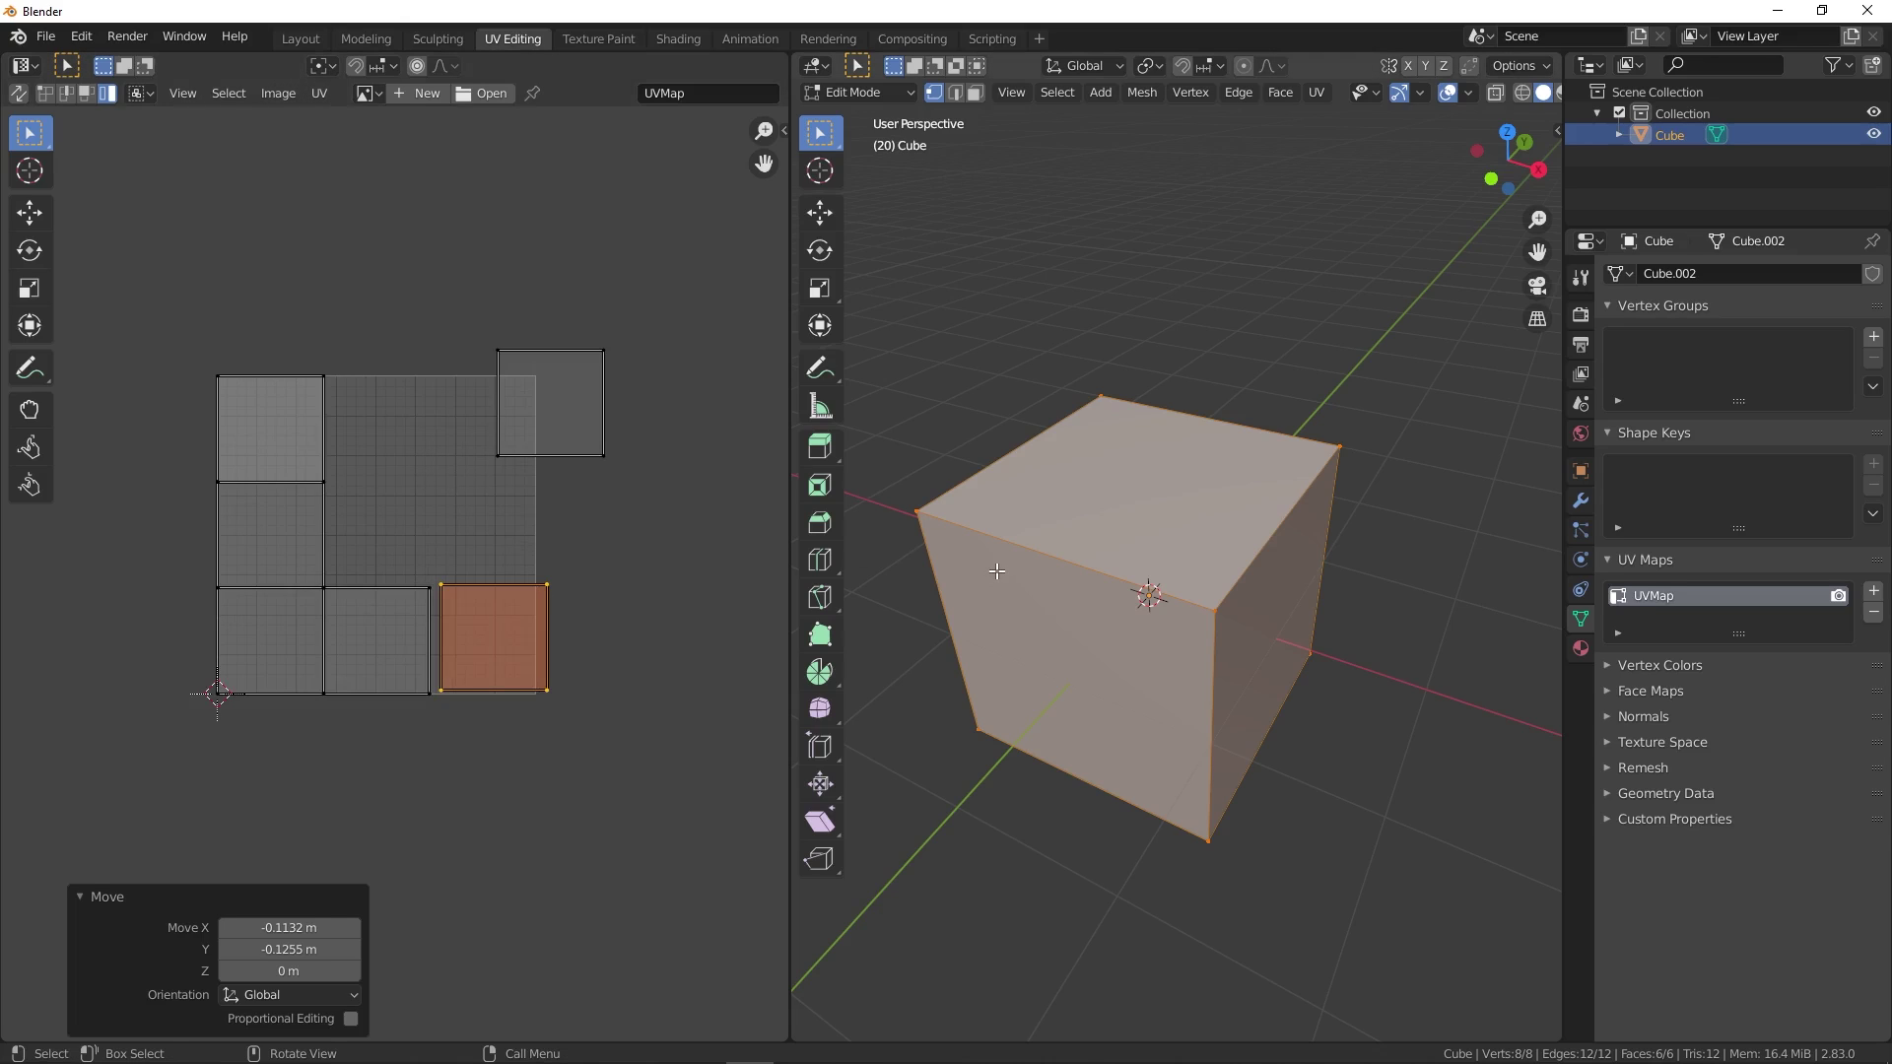
mouse_move(1133, 532)
middle_mouse_down()
mouse_move(1188, 519)
mouse_move(1106, 512)
mouse_move(1186, 522)
middle_mouse_up()
key("alt+a")
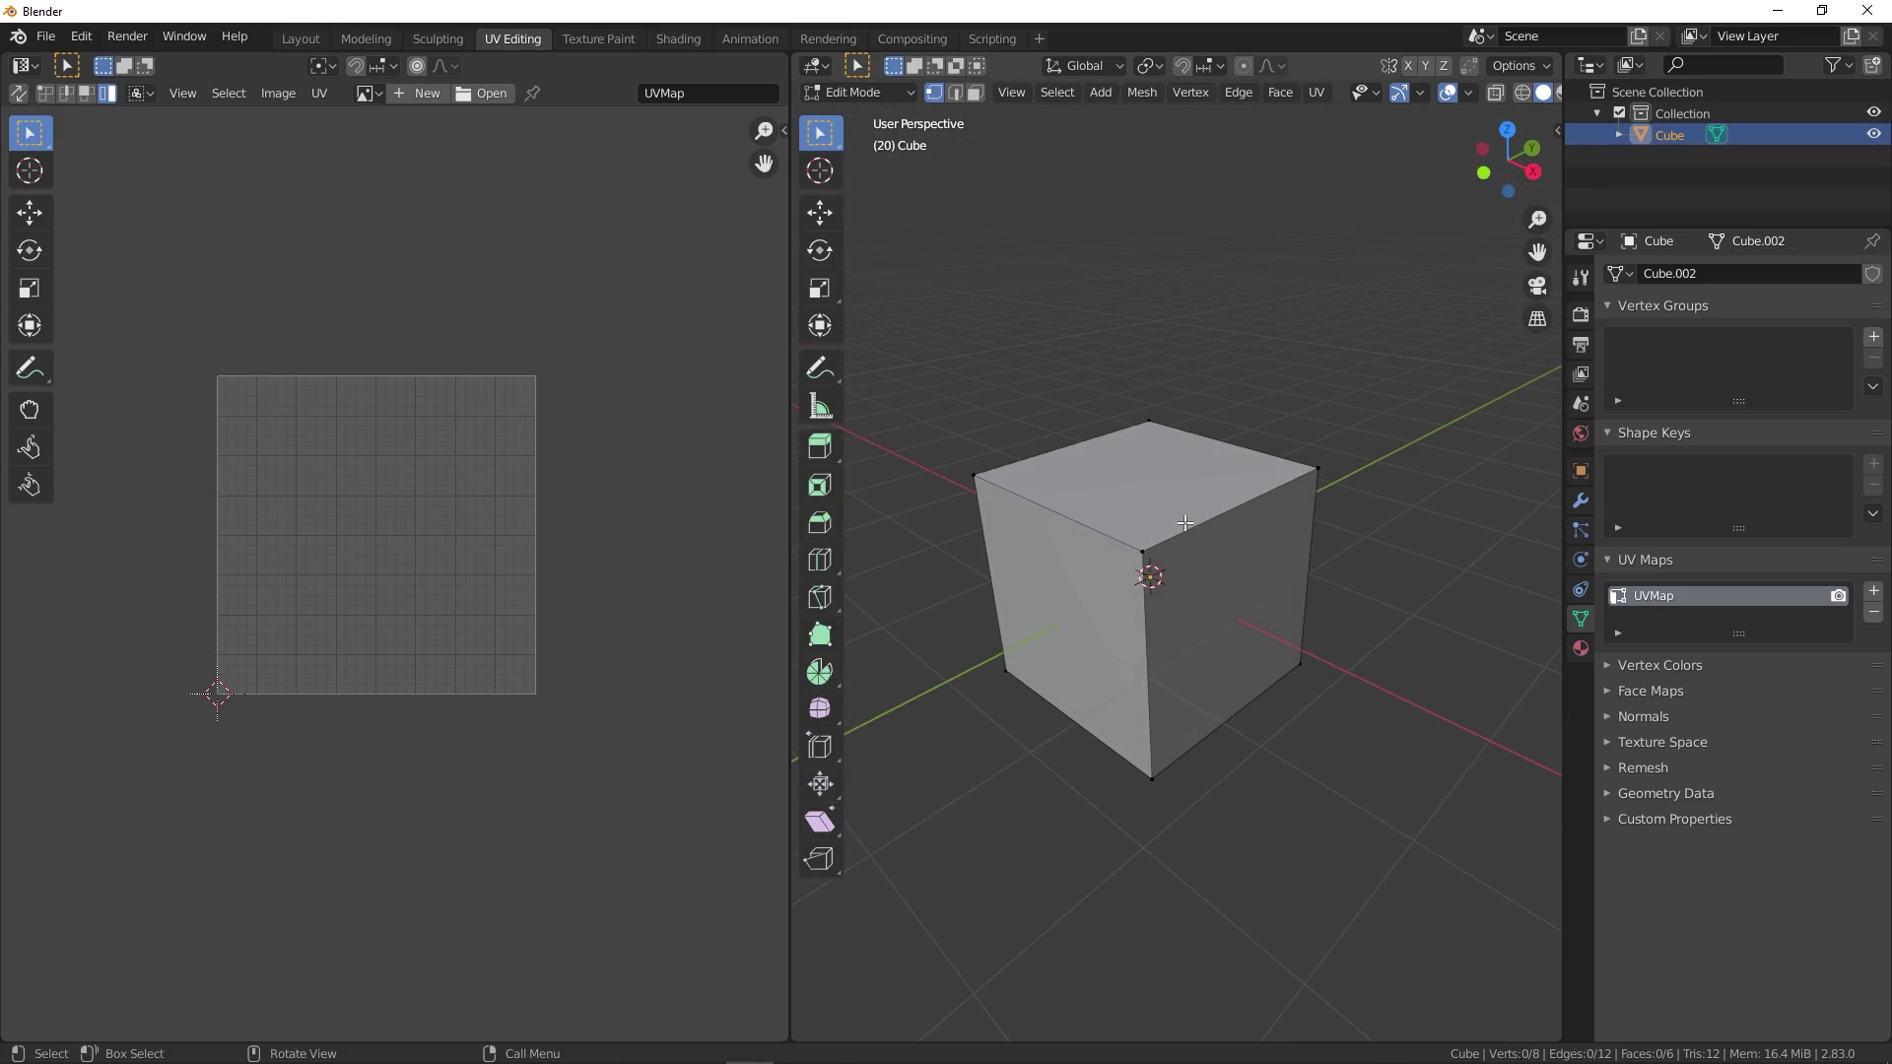
- Select eight cube edges in Edge select mode, orbiting around the cube
left_click(1183, 541)
key("2")
left_click(1185, 529)
middle_click_drag(1186, 529, 1033, 544)
left_click(1034, 541, "shift")
left_click(1076, 431, "shift")
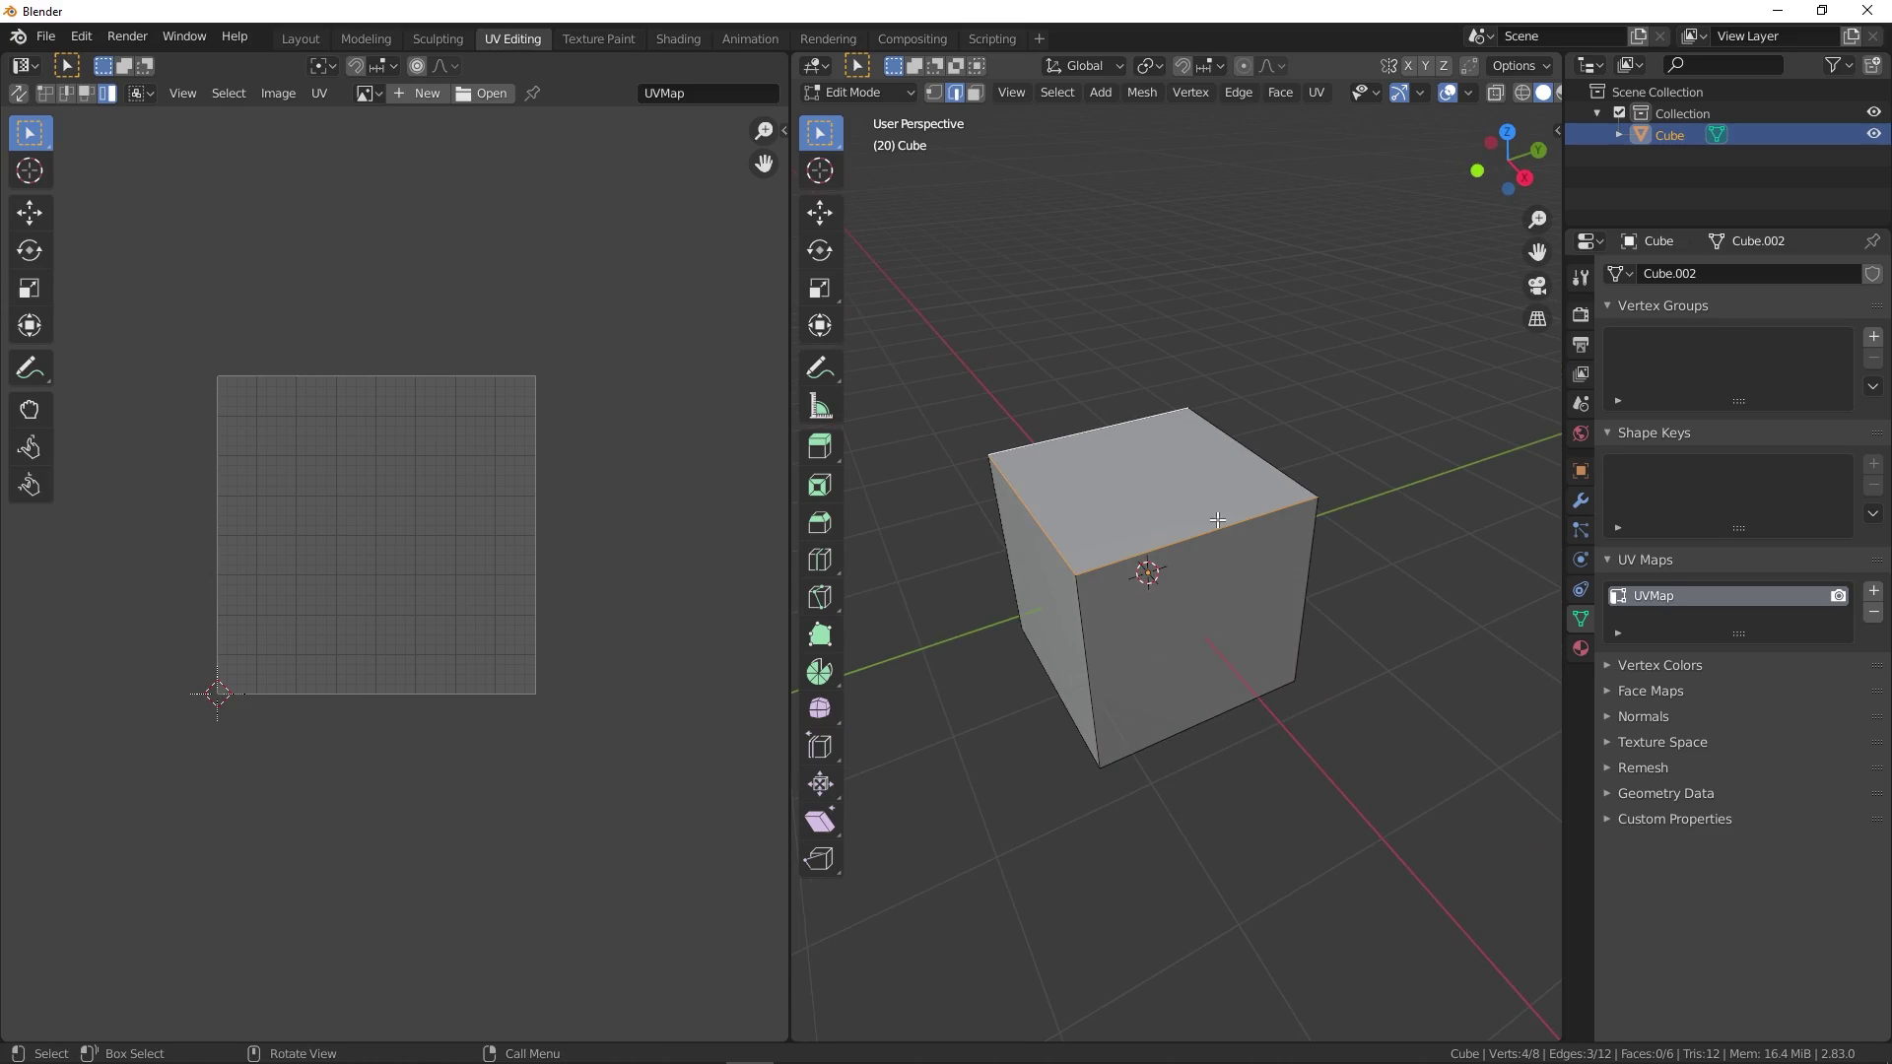
middle_click_drag(1076, 430, 1026, 524)
left_click(1161, 611, "shift")
left_click(1316, 552, "shift")
mouse_move(1316, 551)
middle_mouse_down()
mouse_move(1303, 504)
mouse_move(1171, 635)
mouse_move(1198, 645)
middle_mouse_up()
left_click(1171, 636, "shift")
left_click(1115, 585, "shift")
middle_click_drag(1114, 595, 1350, 717)
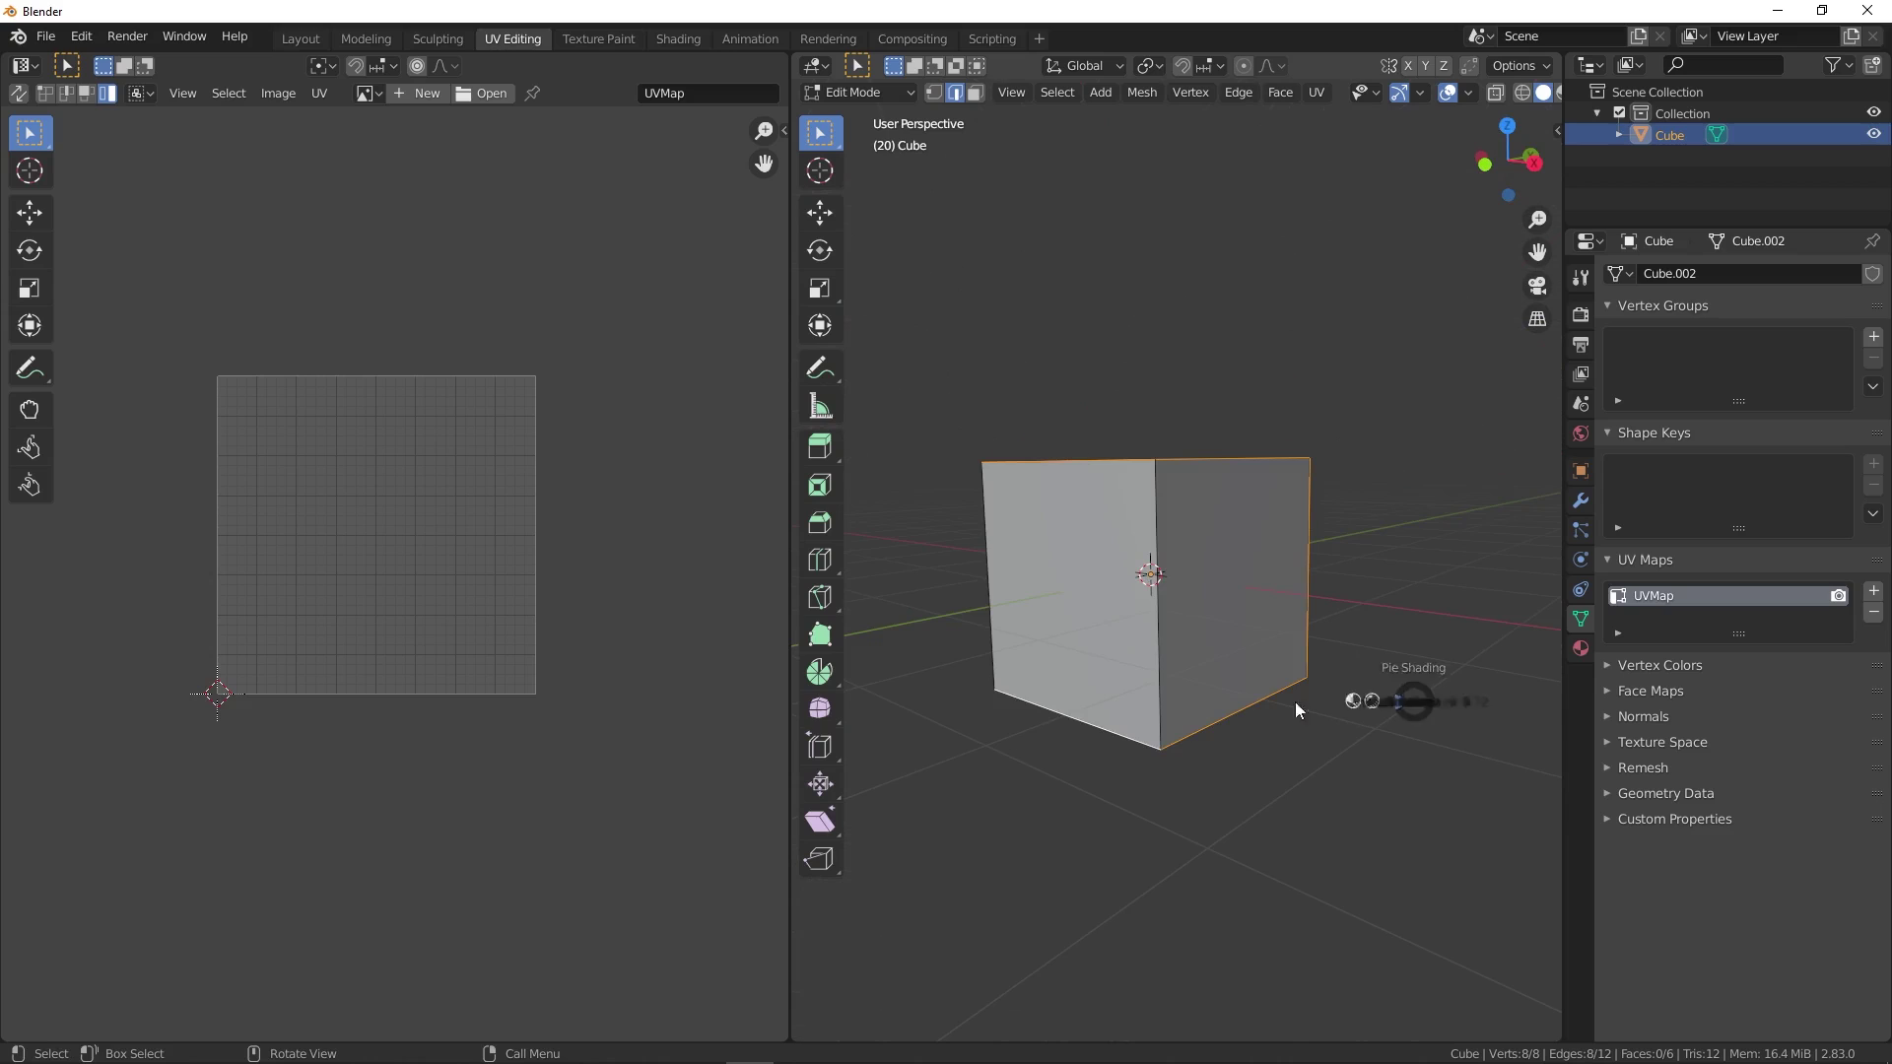
- Mark the selected edges as seams with X-ray on, then return to solid shading and Object Mode
key("alt+z")
mouse_move(1140, 676)
middle_mouse_down()
mouse_move(1077, 752)
mouse_move(1107, 749)
middle_mouse_up()
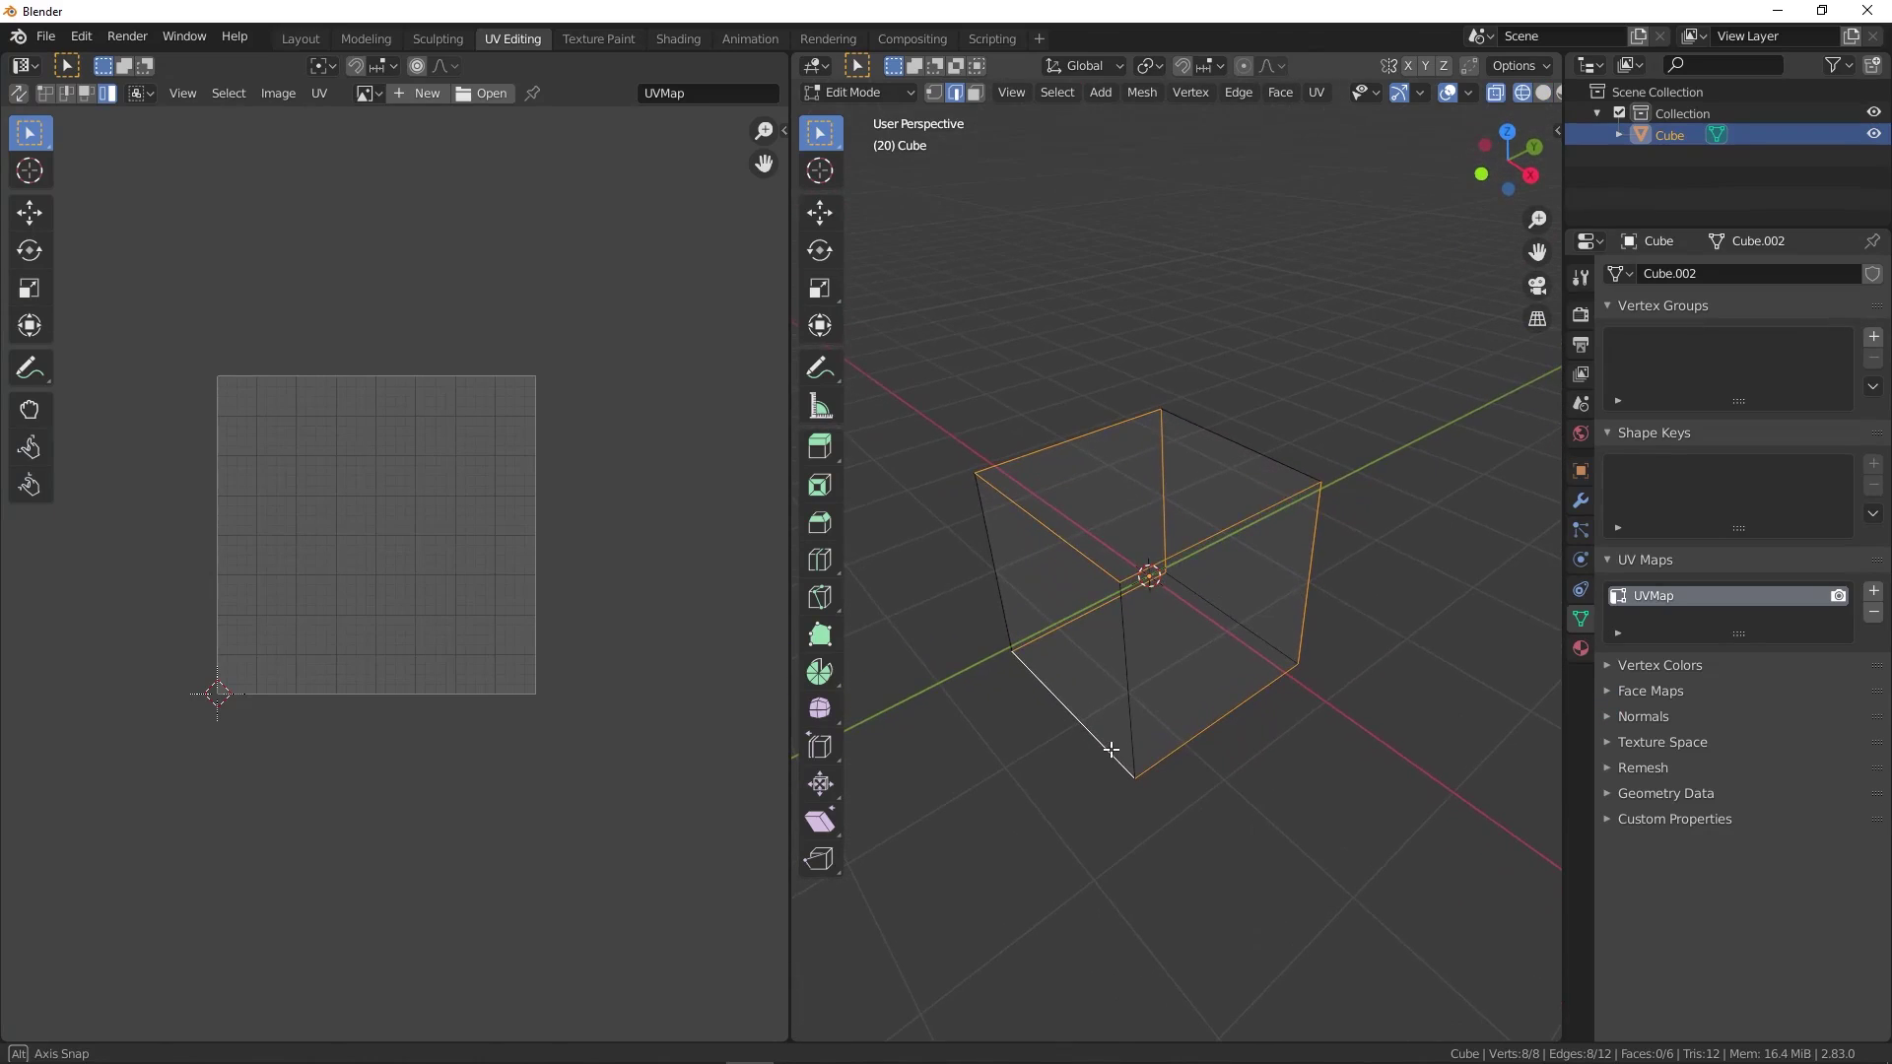
middle_click_drag(1316, 544, 1352, 528)
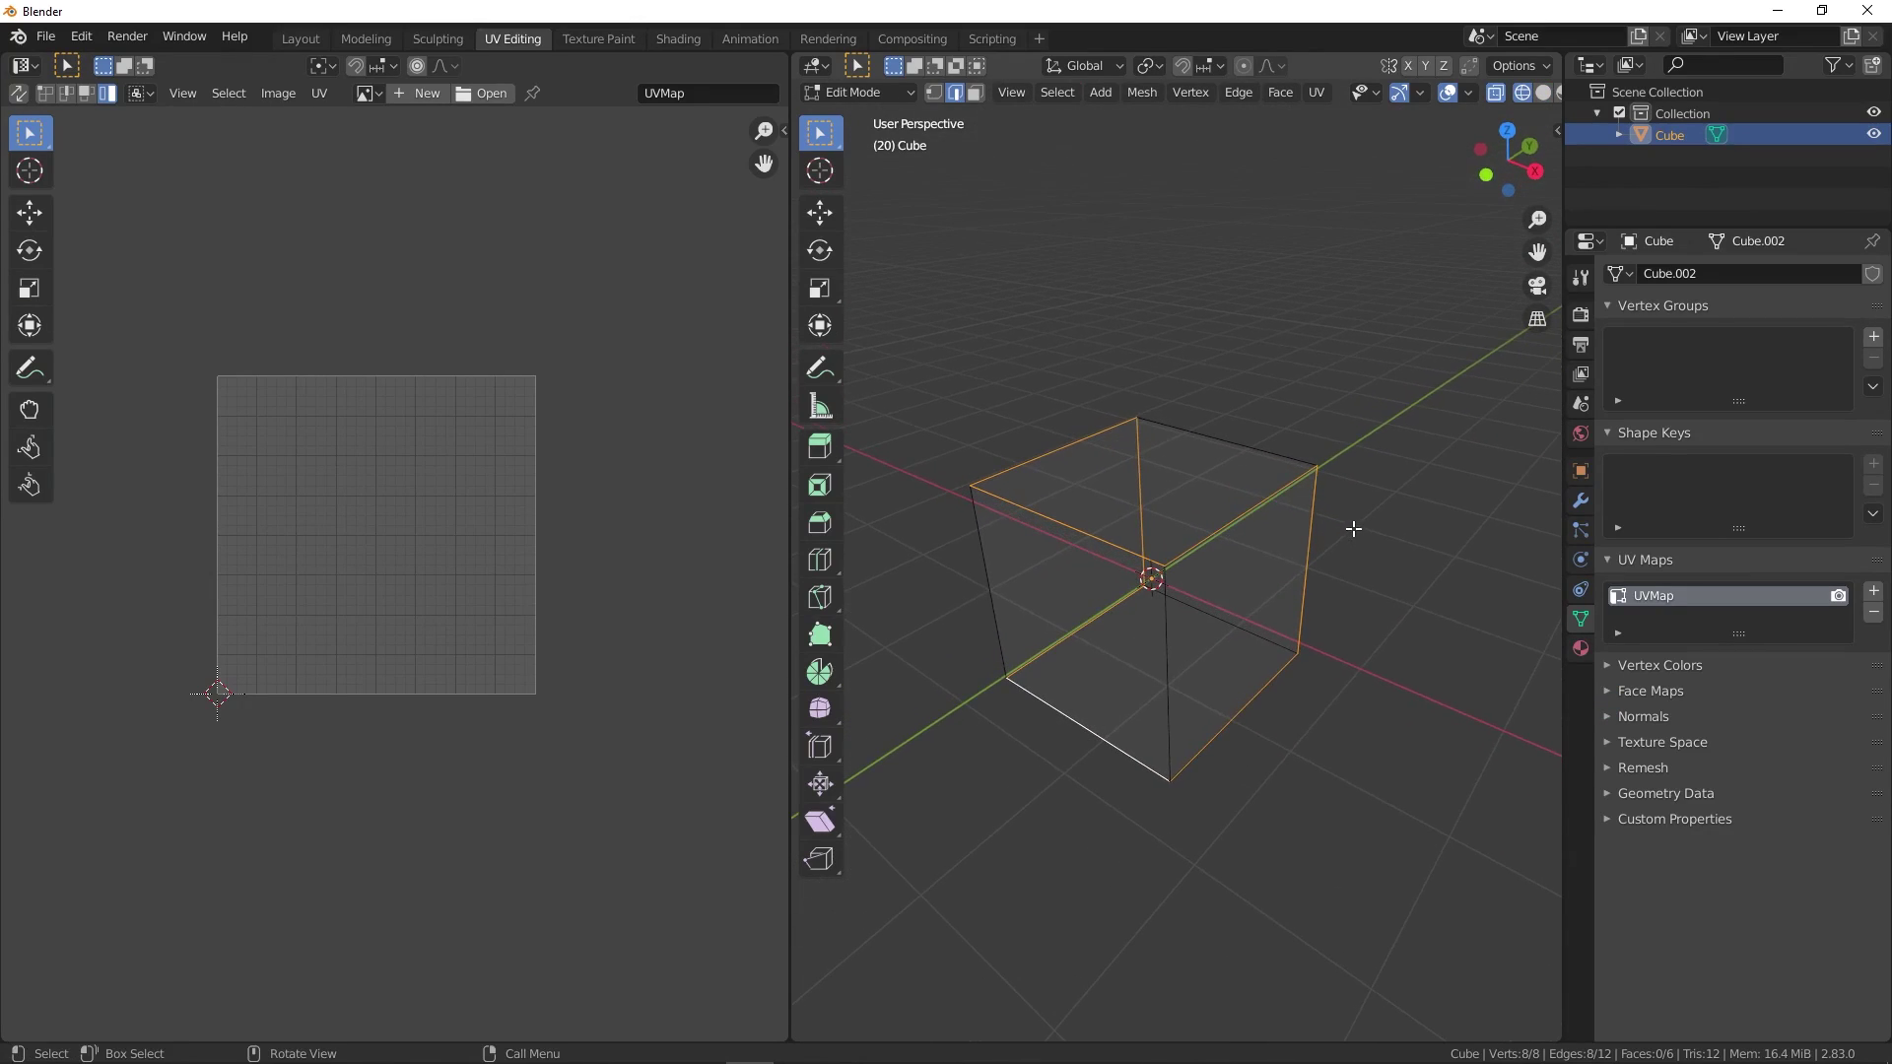
right_click(1309, 453)
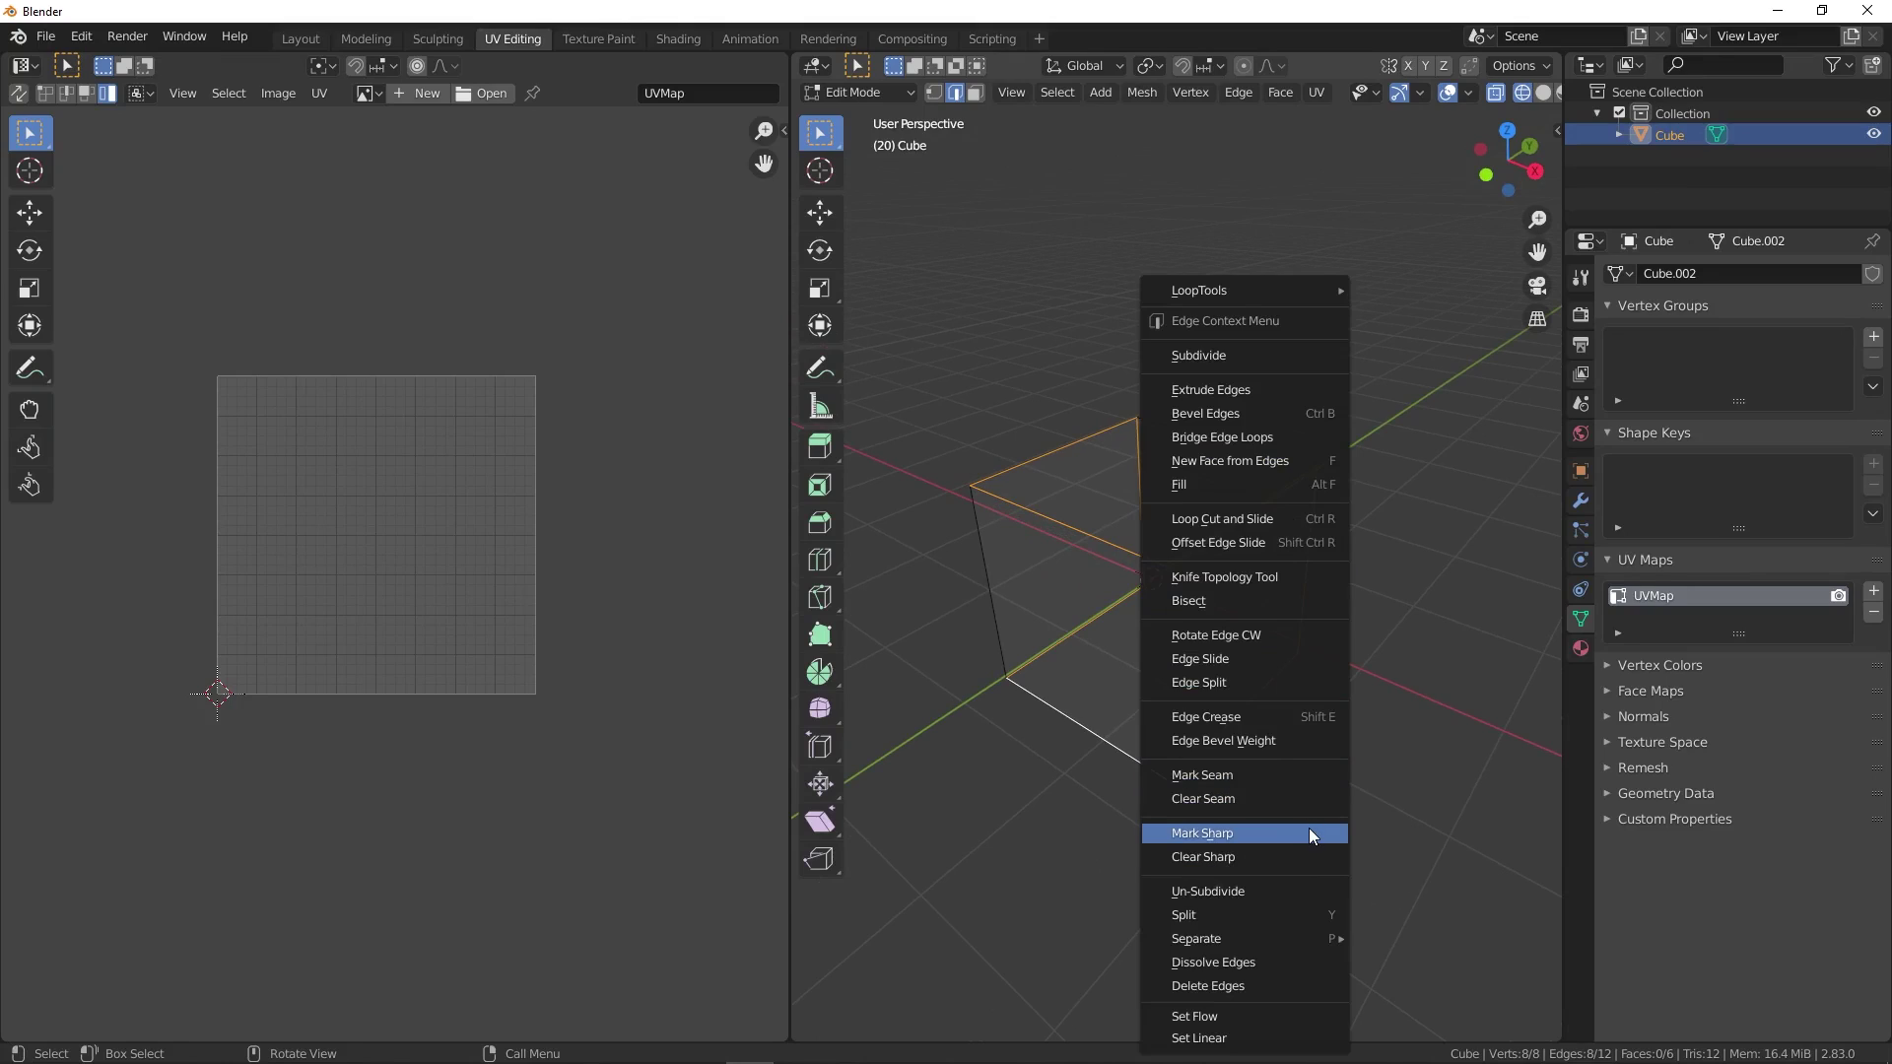
left_click(1293, 777)
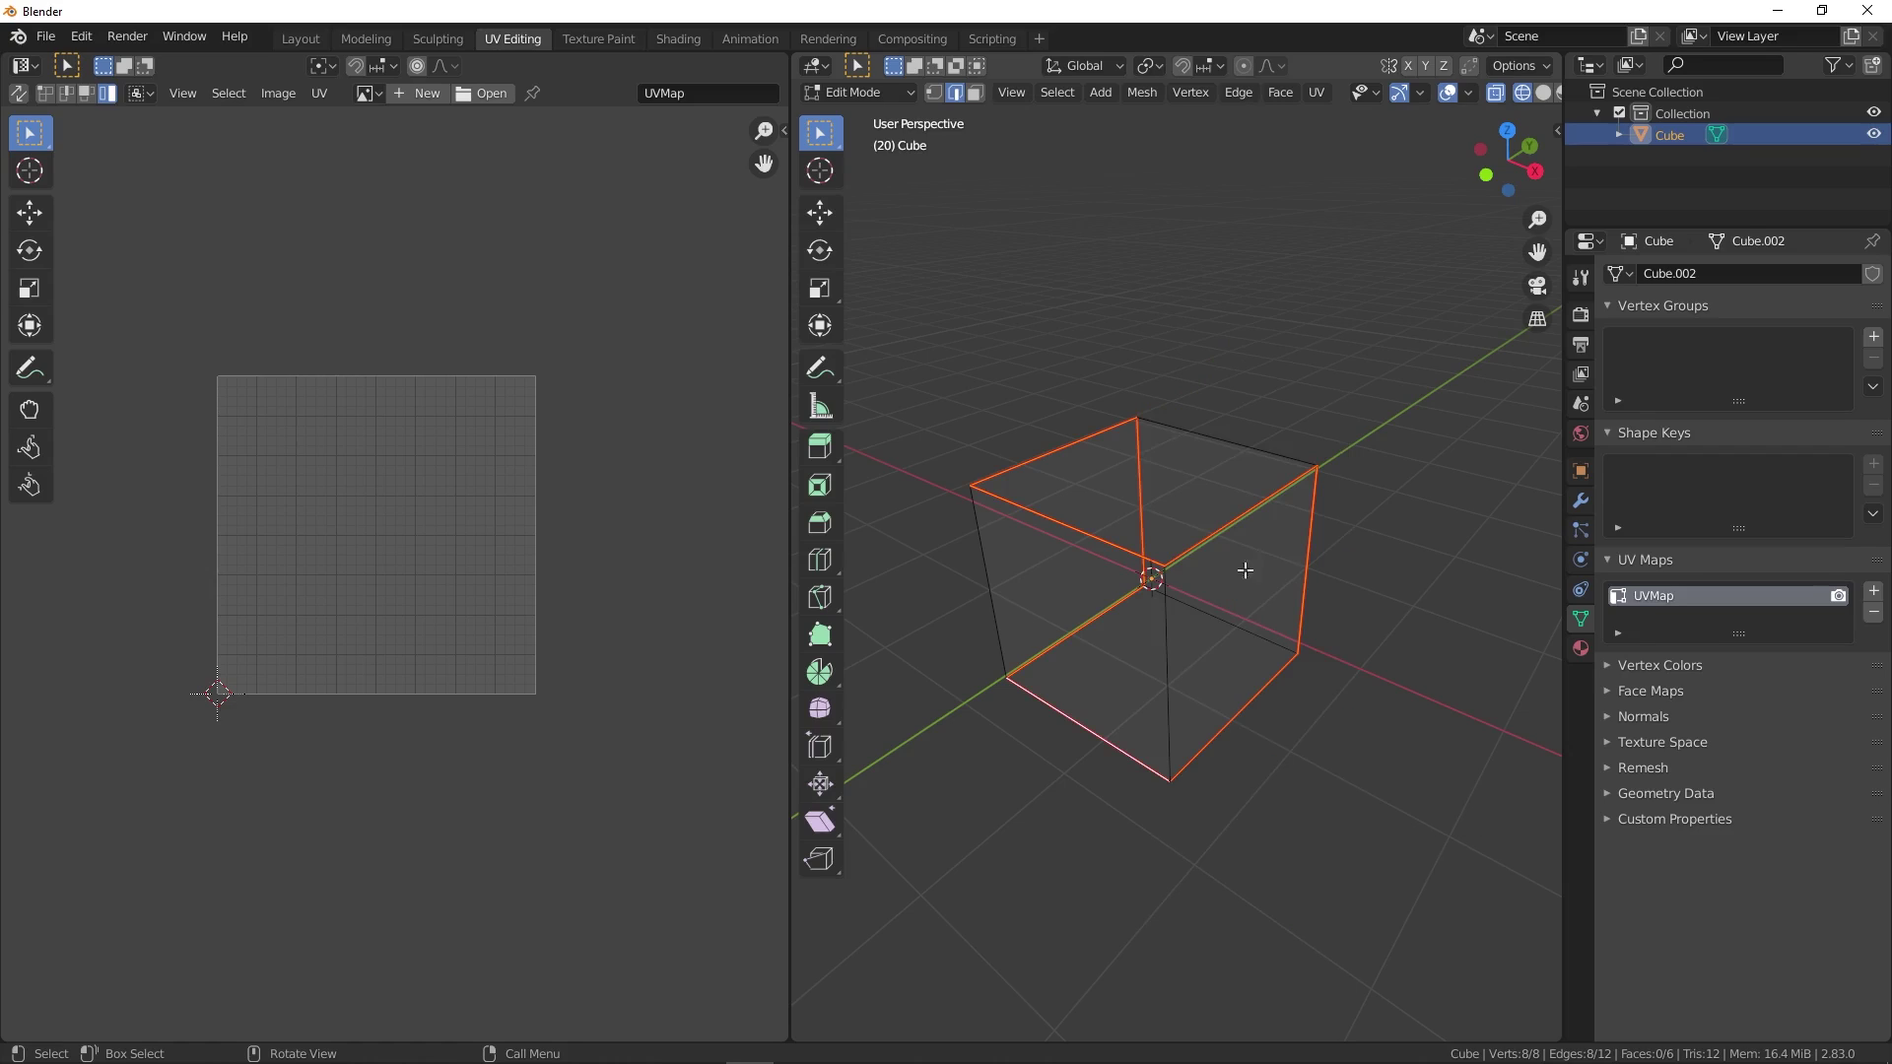
key("z")
middle_click_drag(1363, 517, 1263, 582)
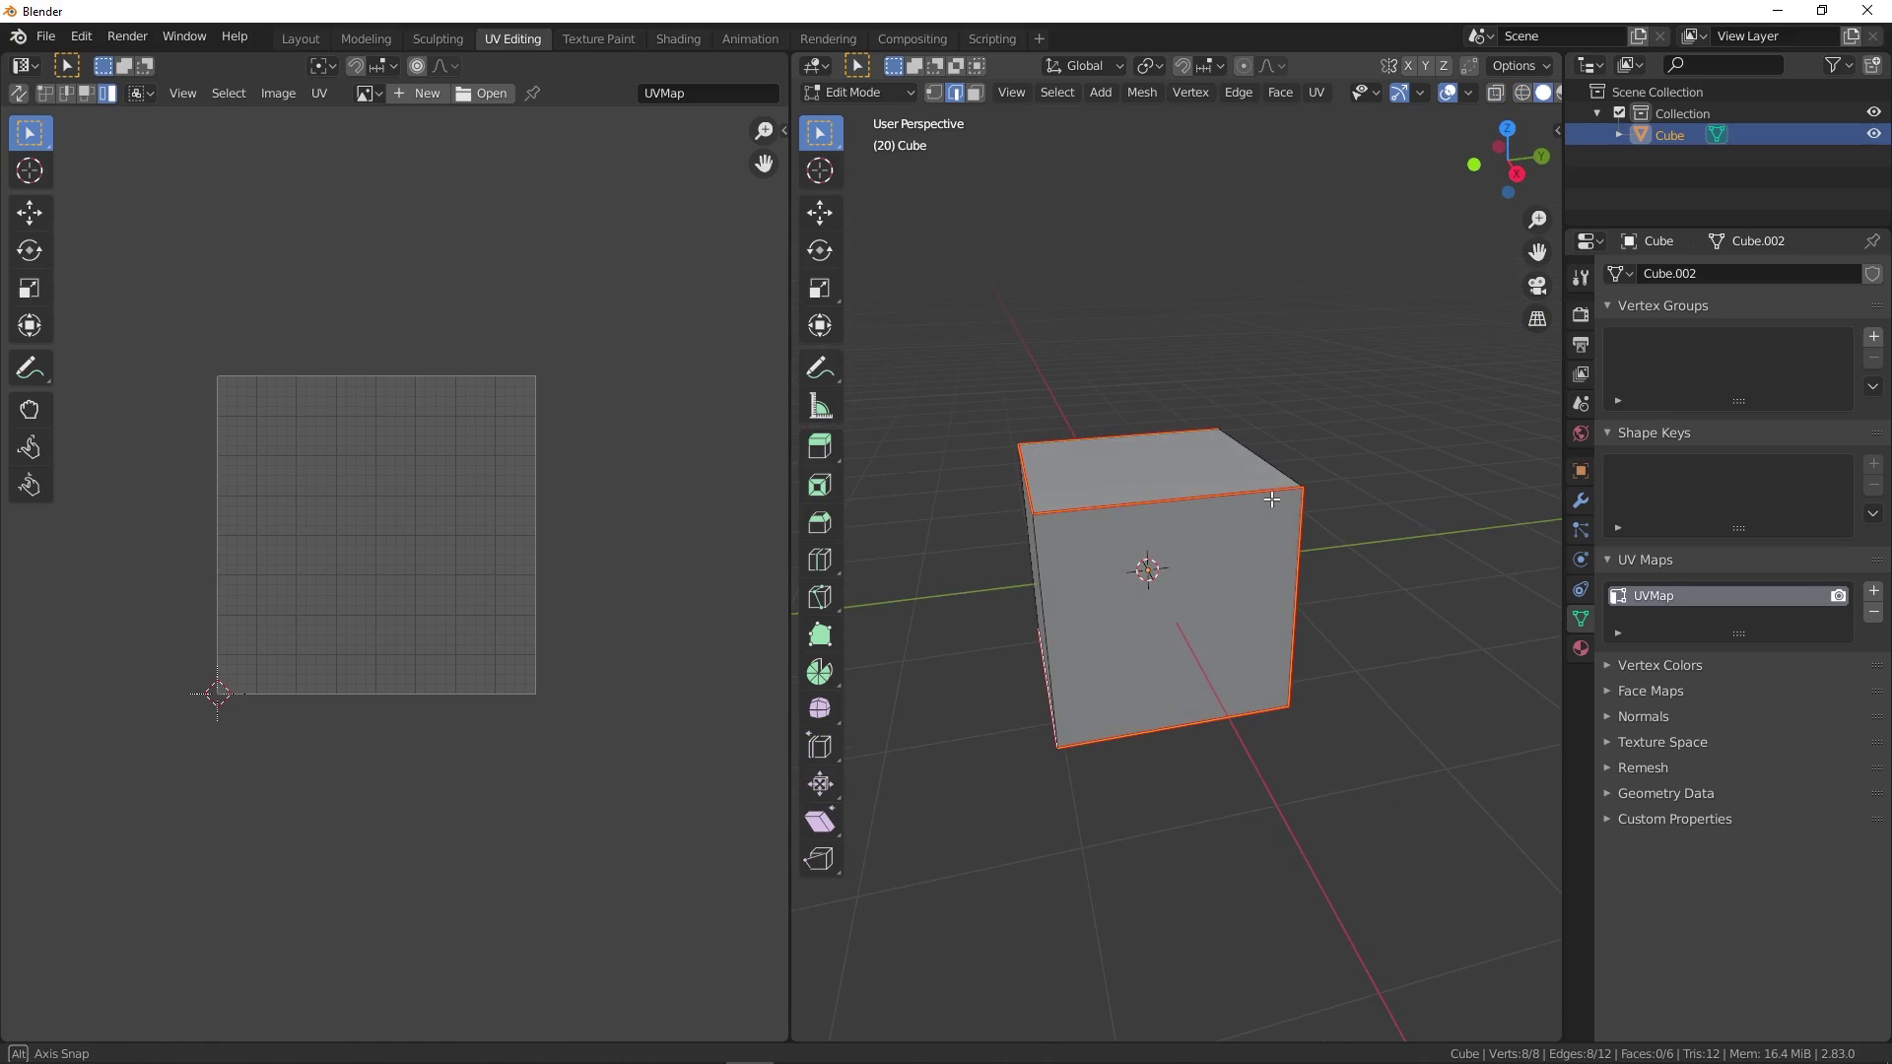
middle_click_drag(1242, 506, 1167, 523)
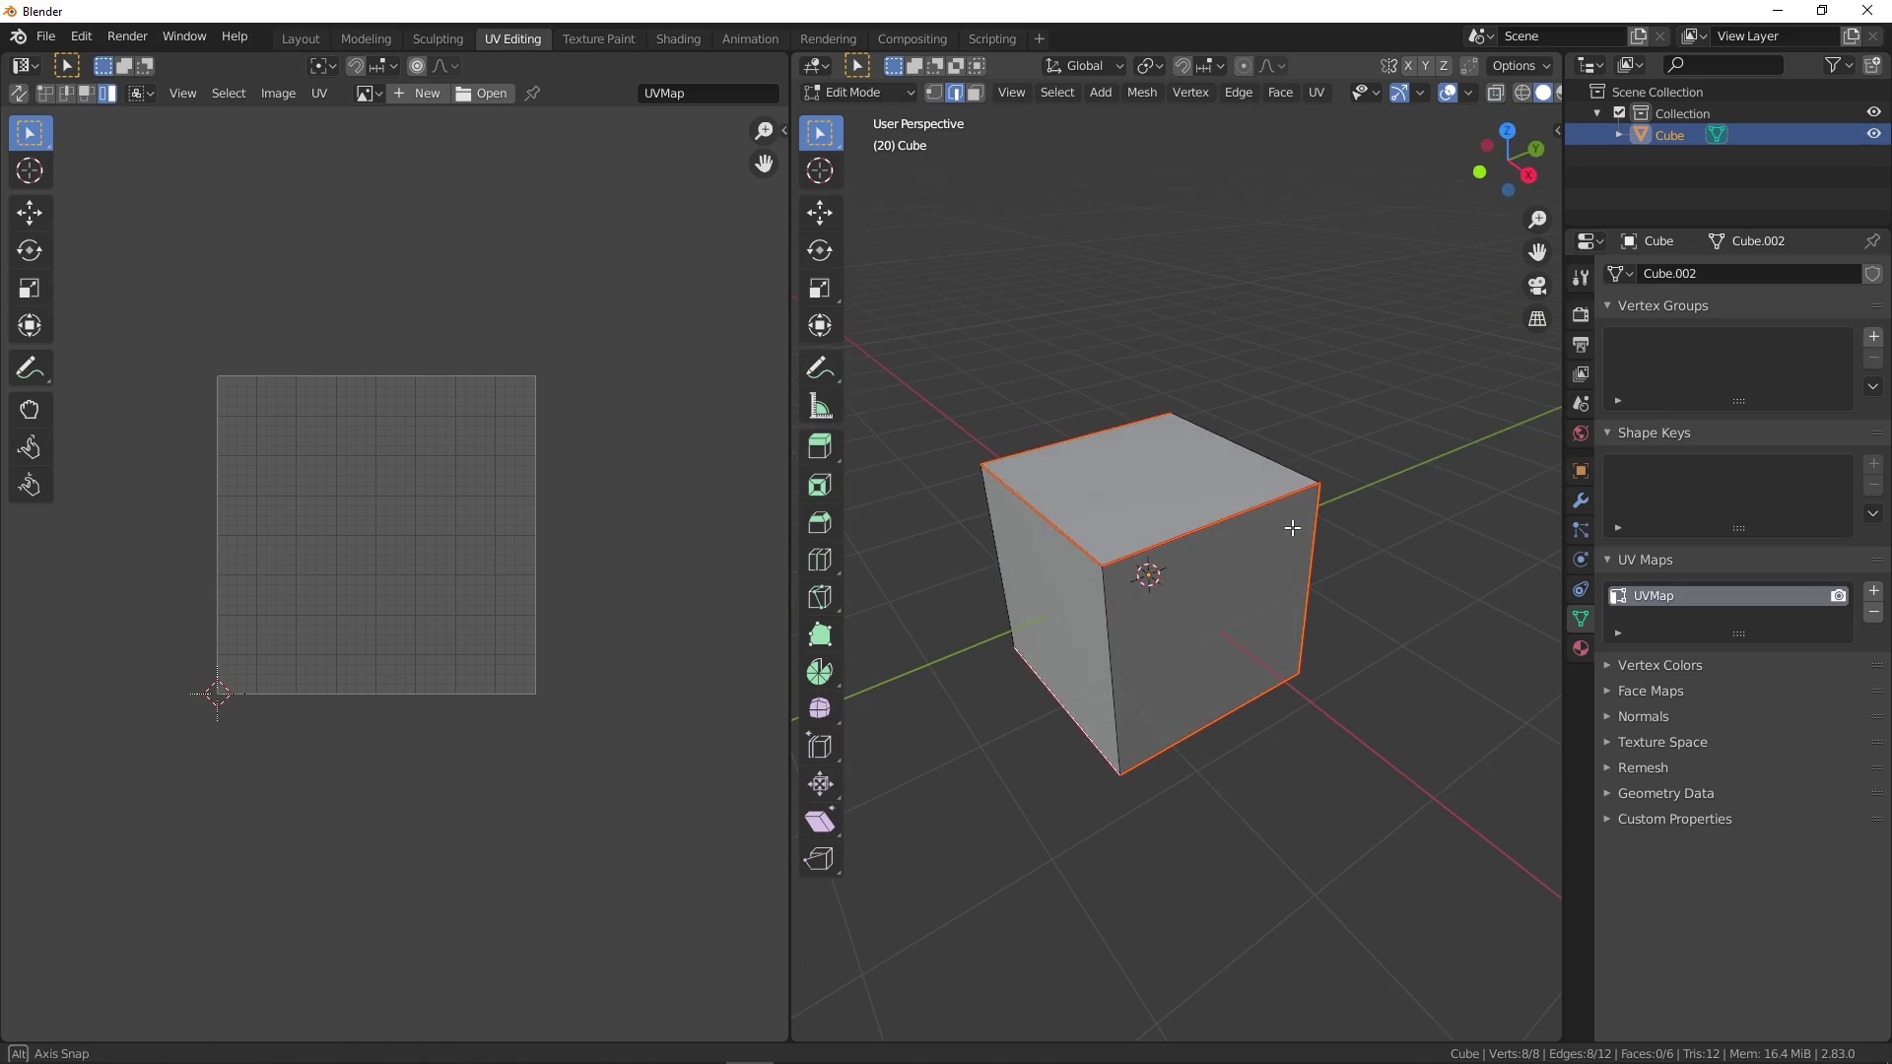
key("Tab")
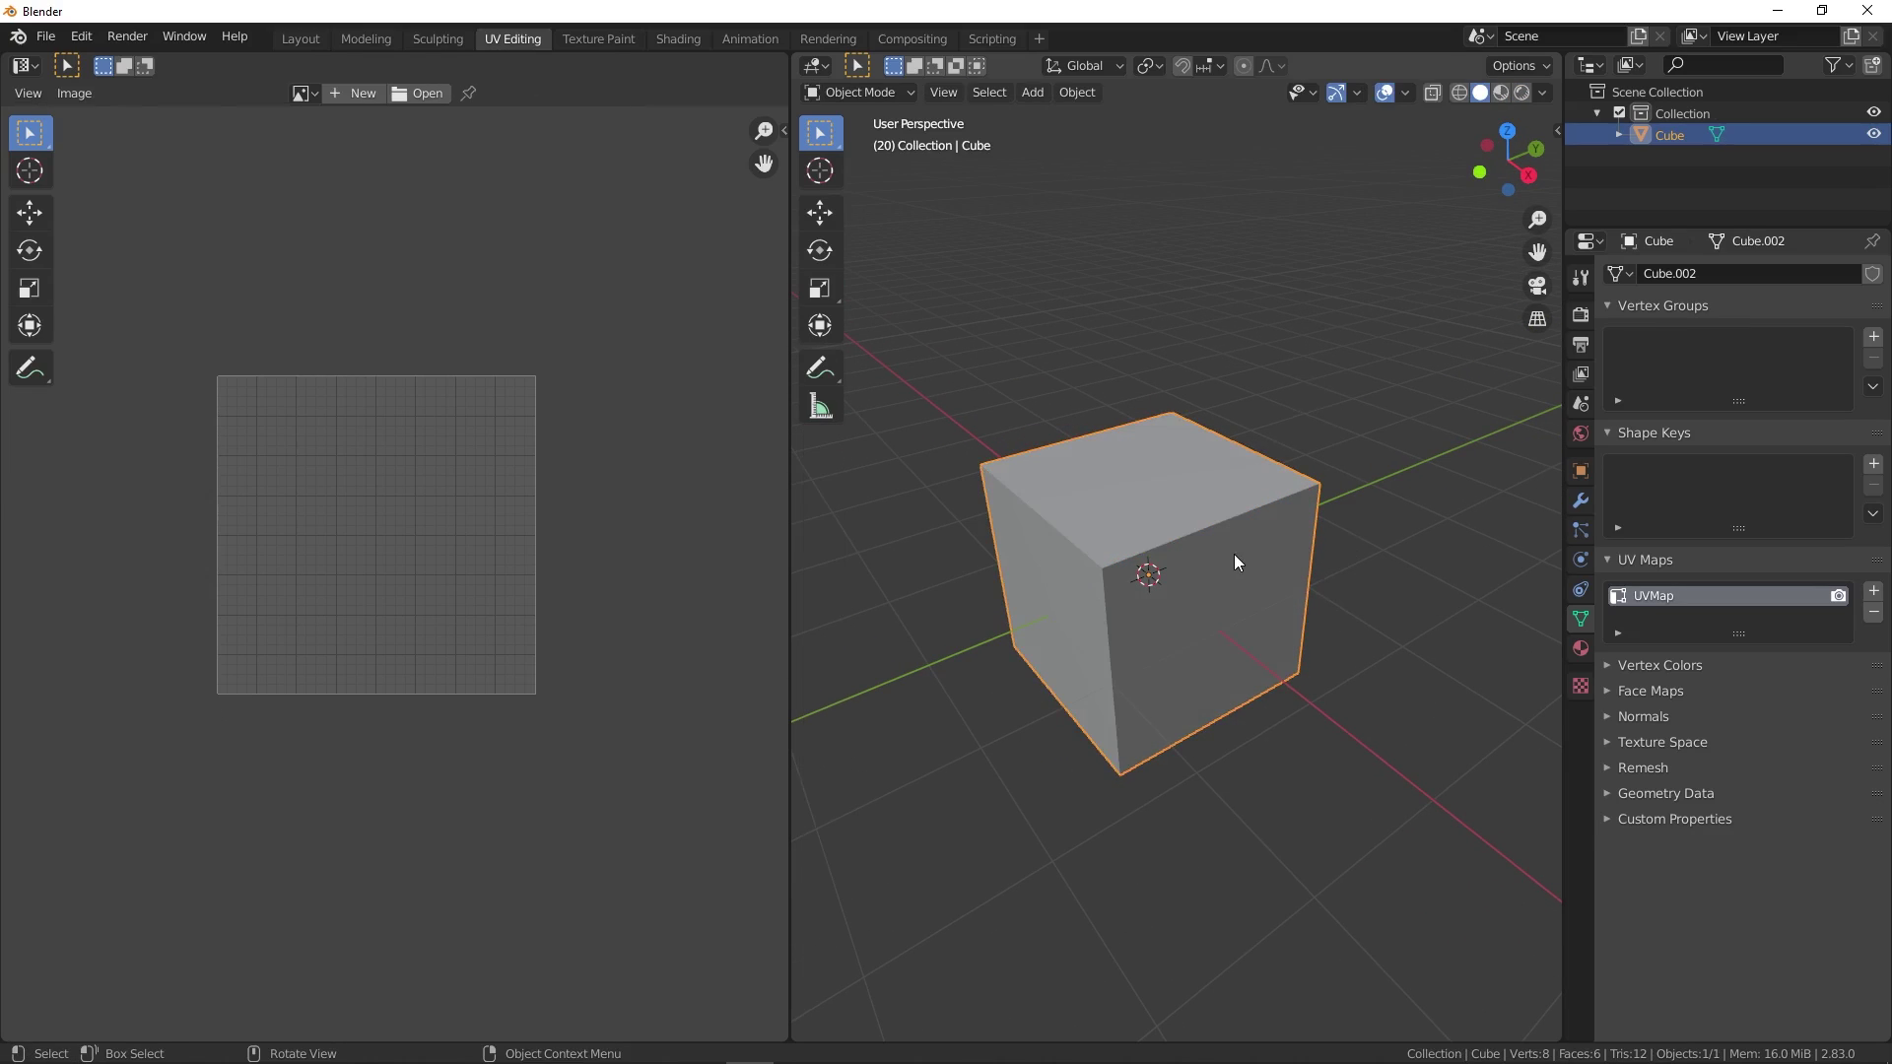
- Select all the cube's faces in Edit Mode and Unwrap along the seams into a connected cross
key("Tab")
mouse_move(1220, 522)
middle_mouse_down()
mouse_move(1044, 505)
mouse_move(1135, 440)
mouse_move(1118, 434)
mouse_move(1150, 562)
mouse_move(1127, 581)
middle_mouse_up()
key("3")
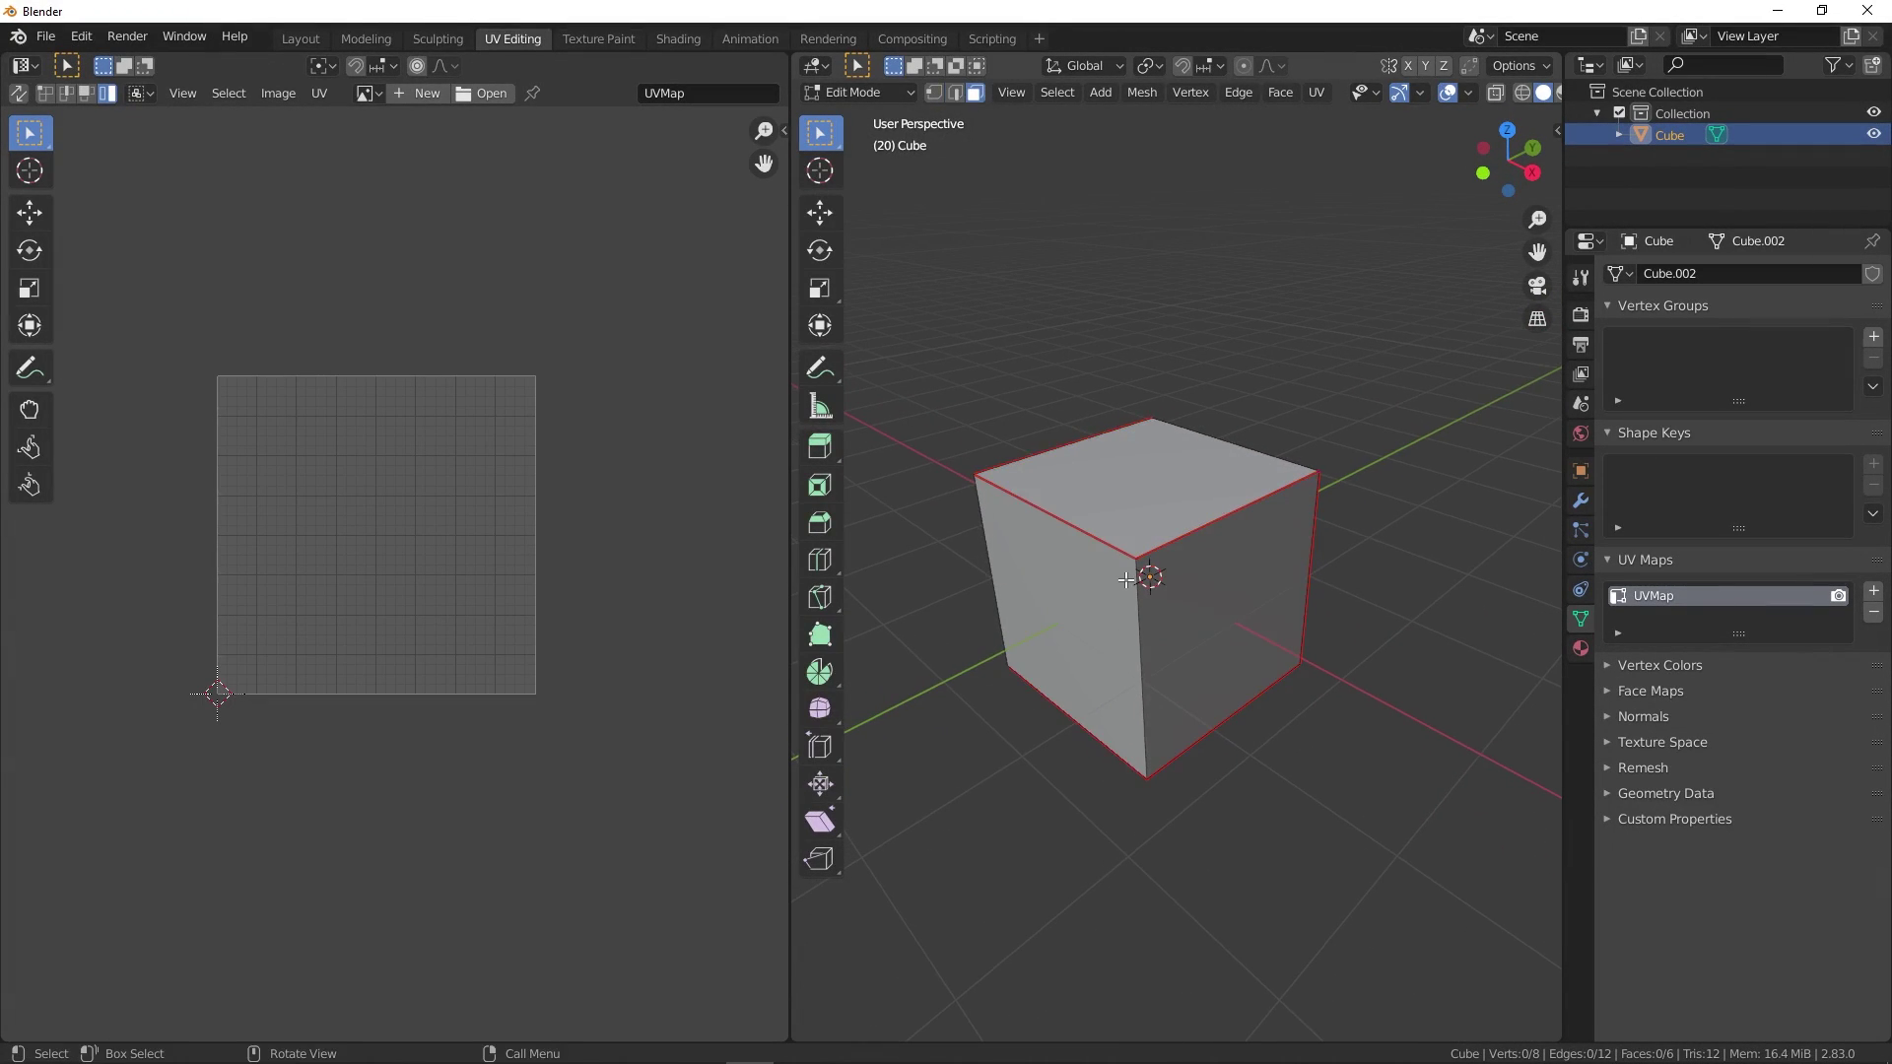
key("a")
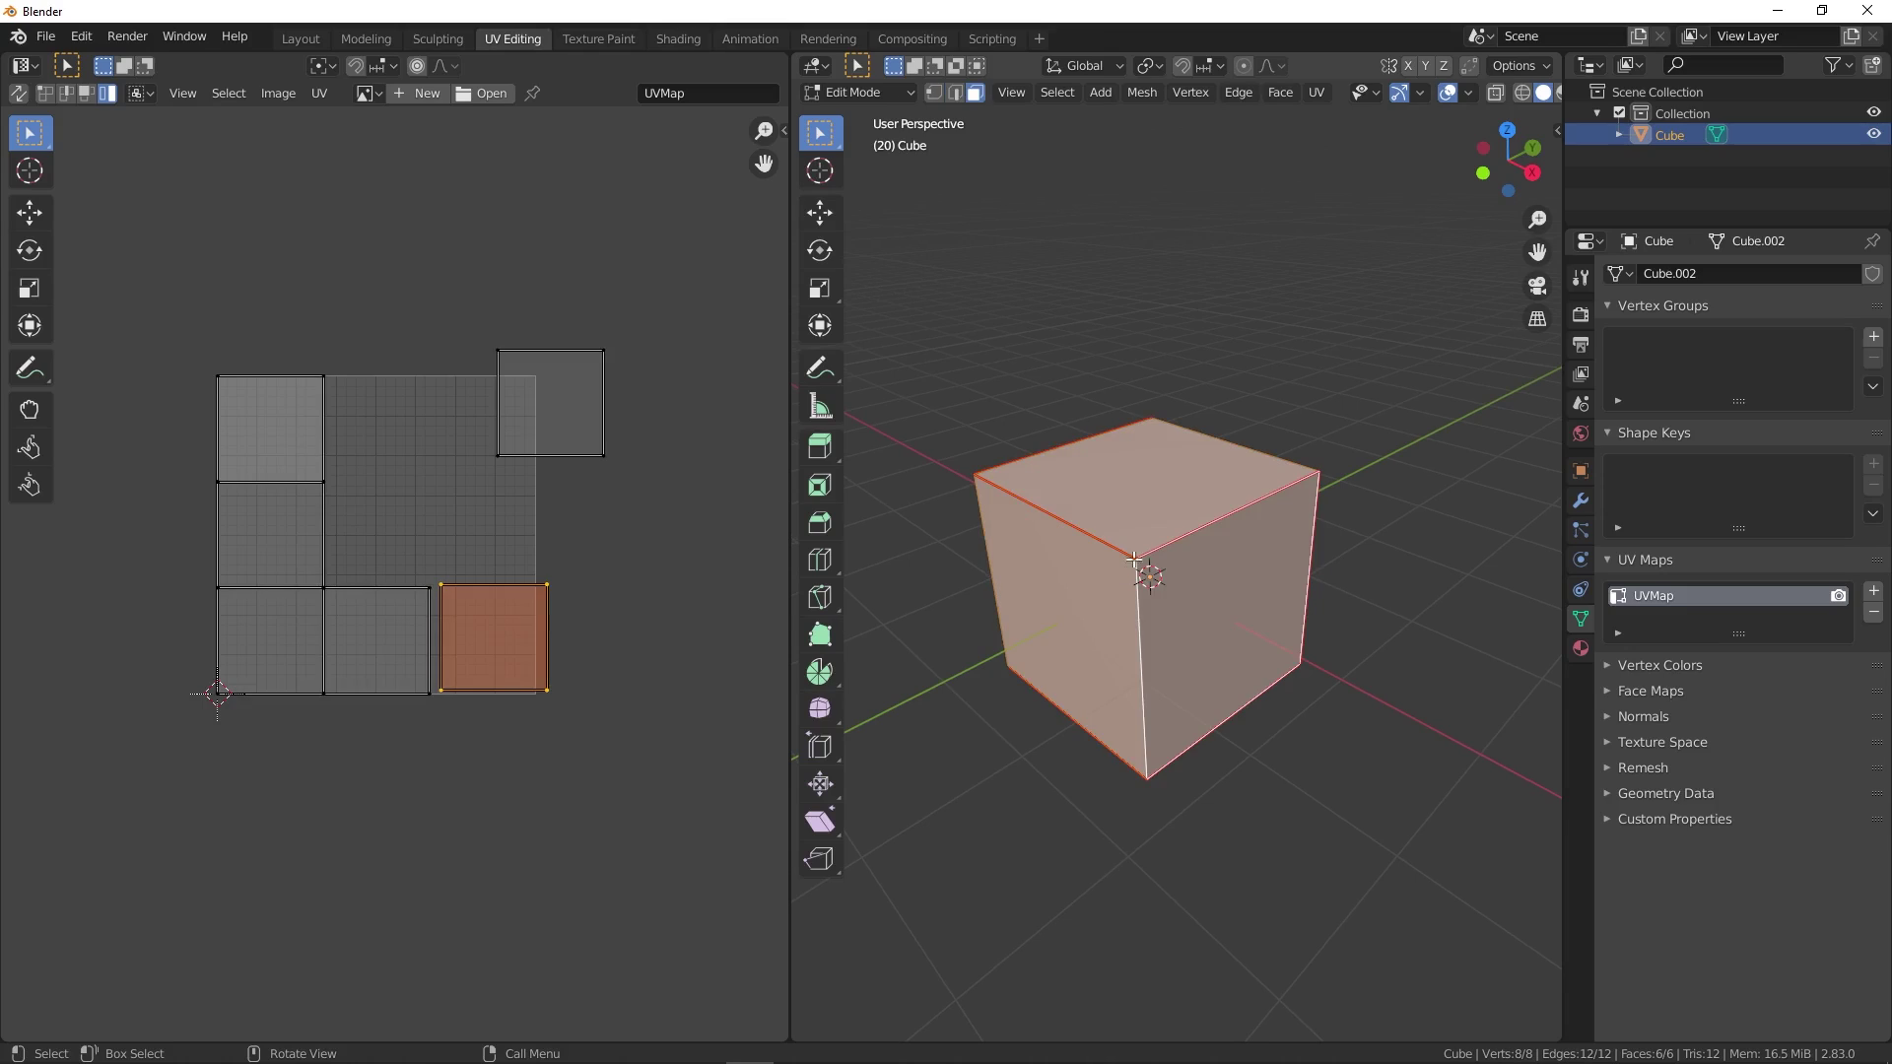
key("u")
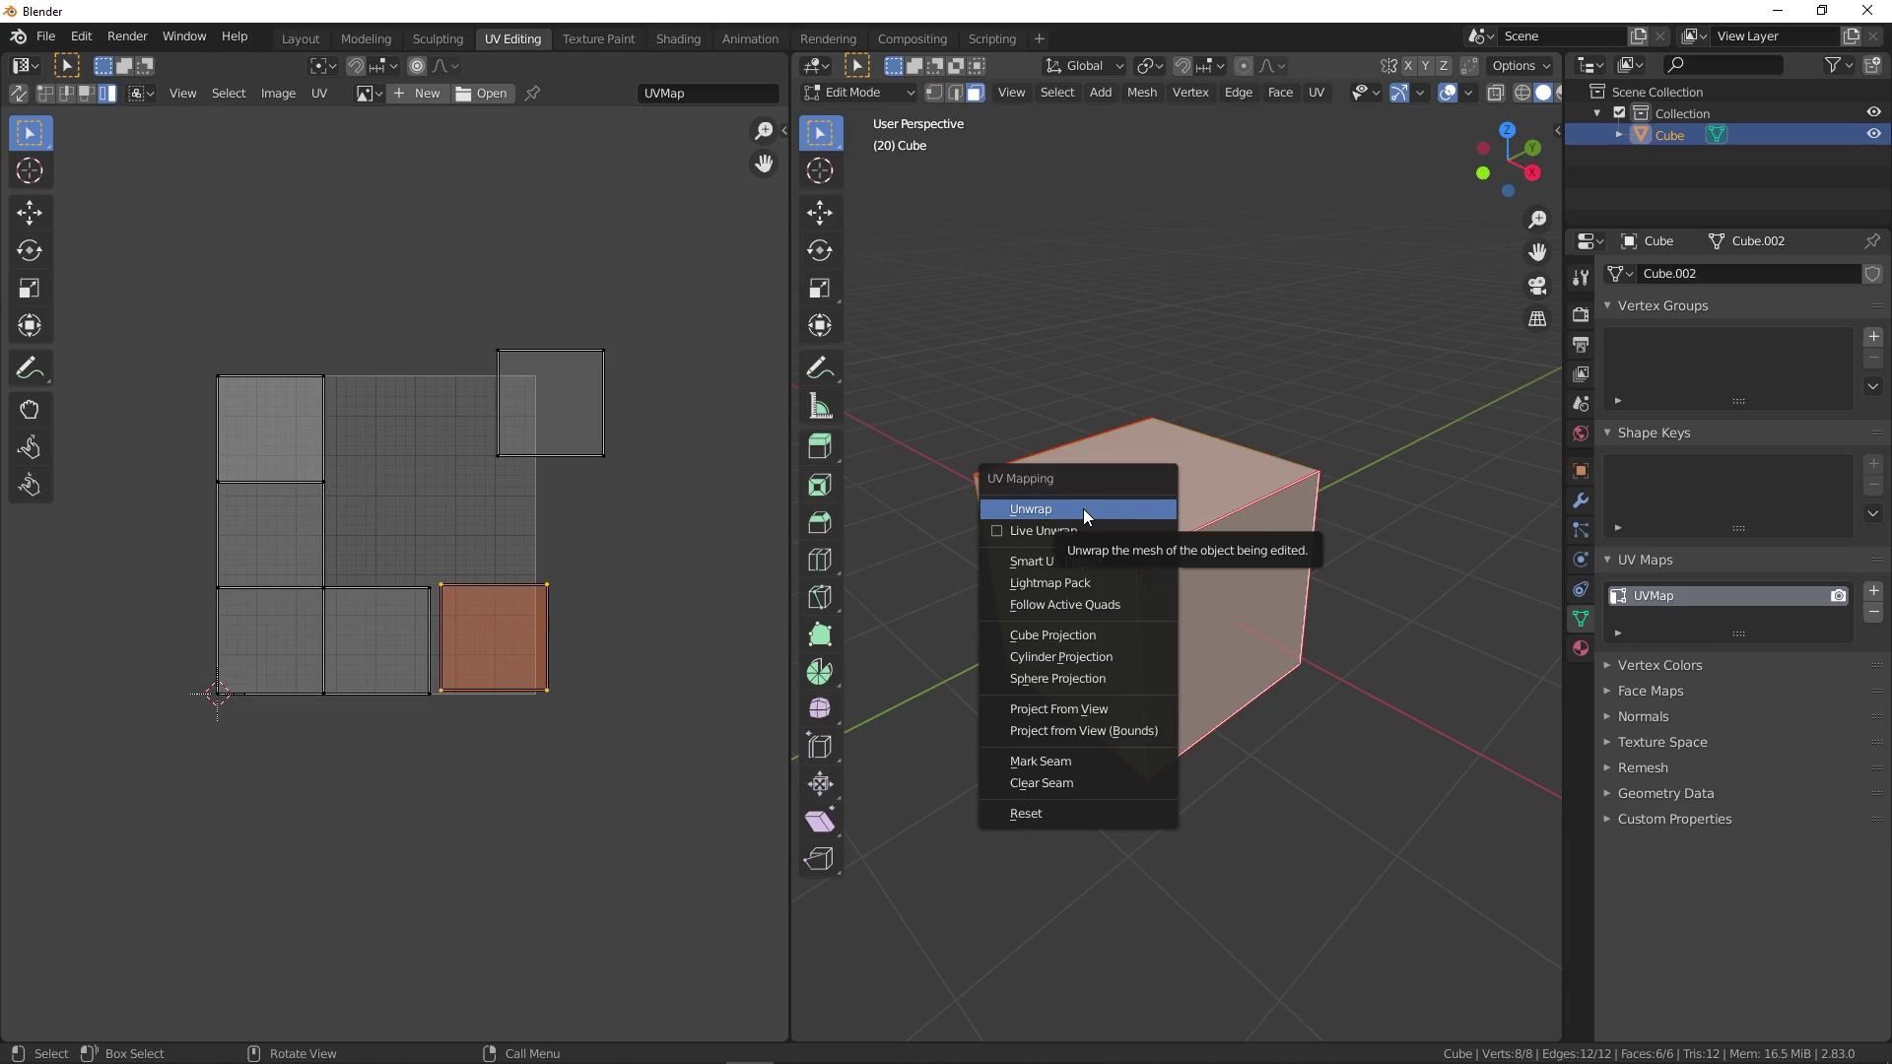
left_click(1084, 509)
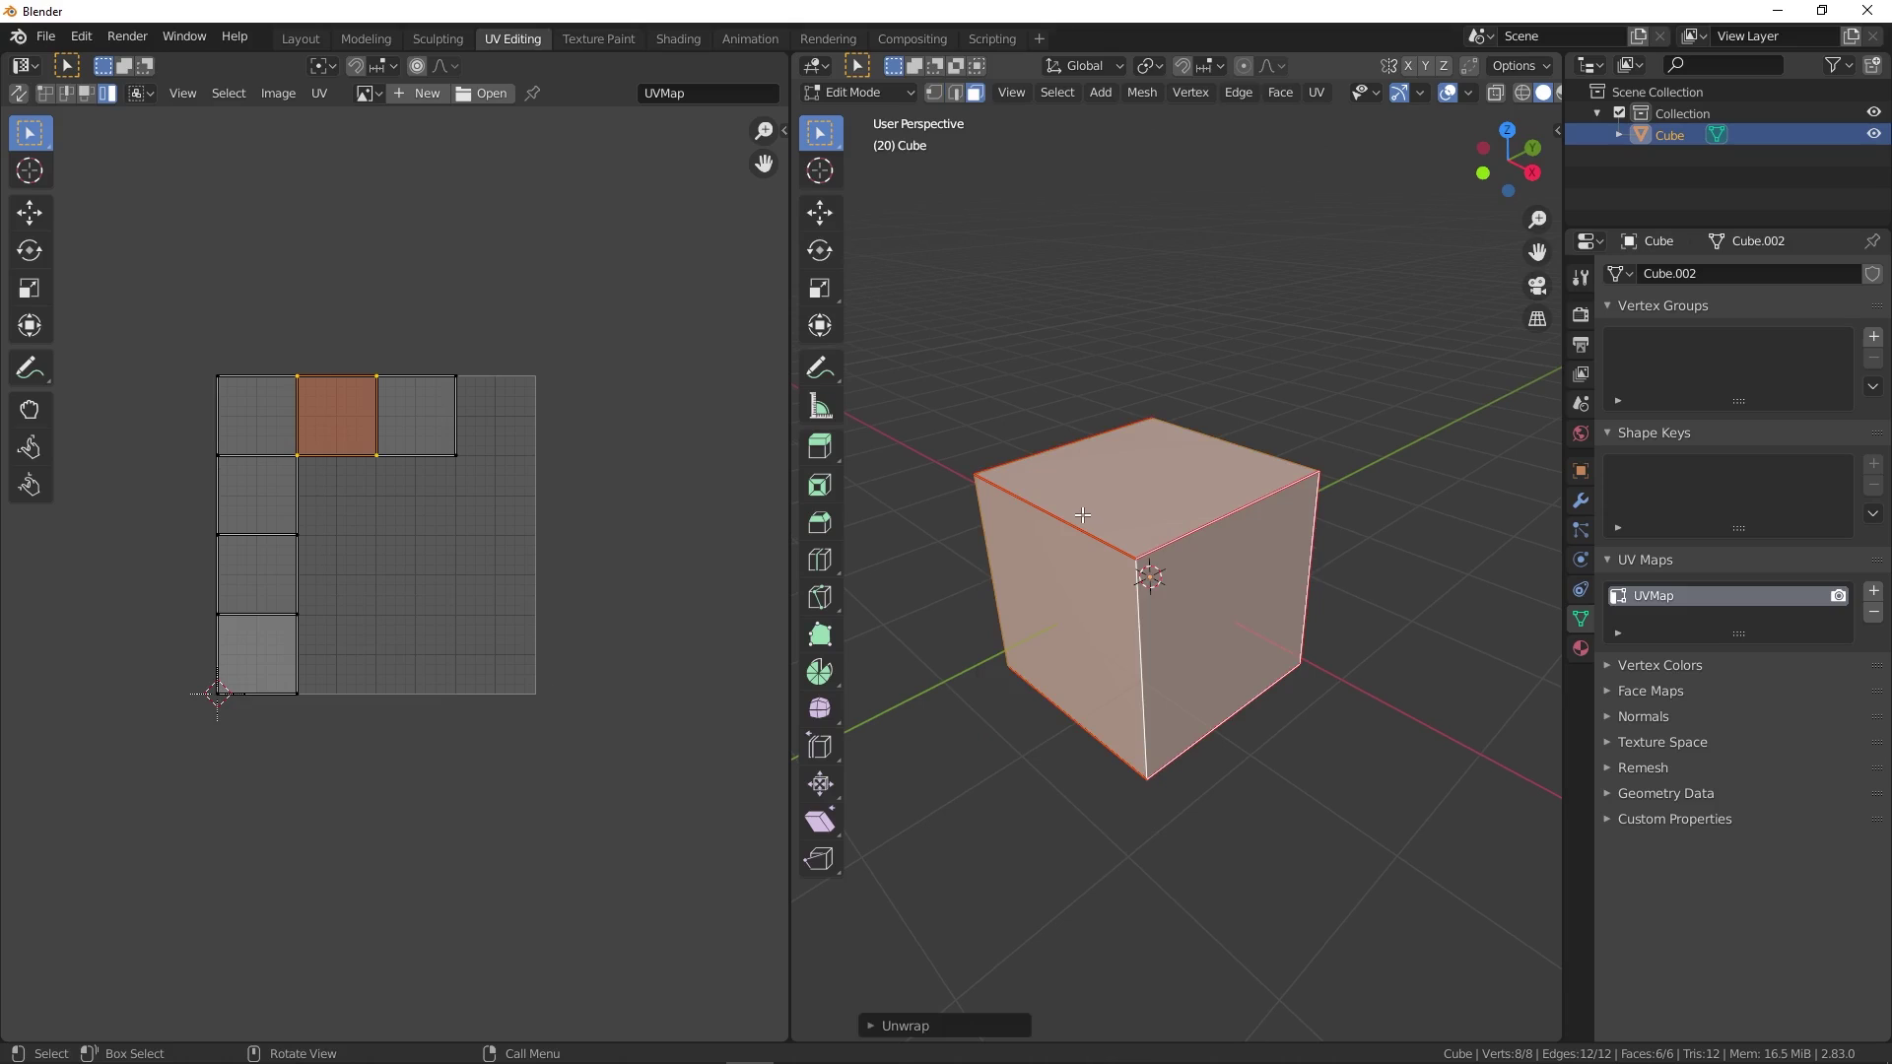
middle_click_drag(1035, 473, 1181, 471)
left_click(1181, 471)
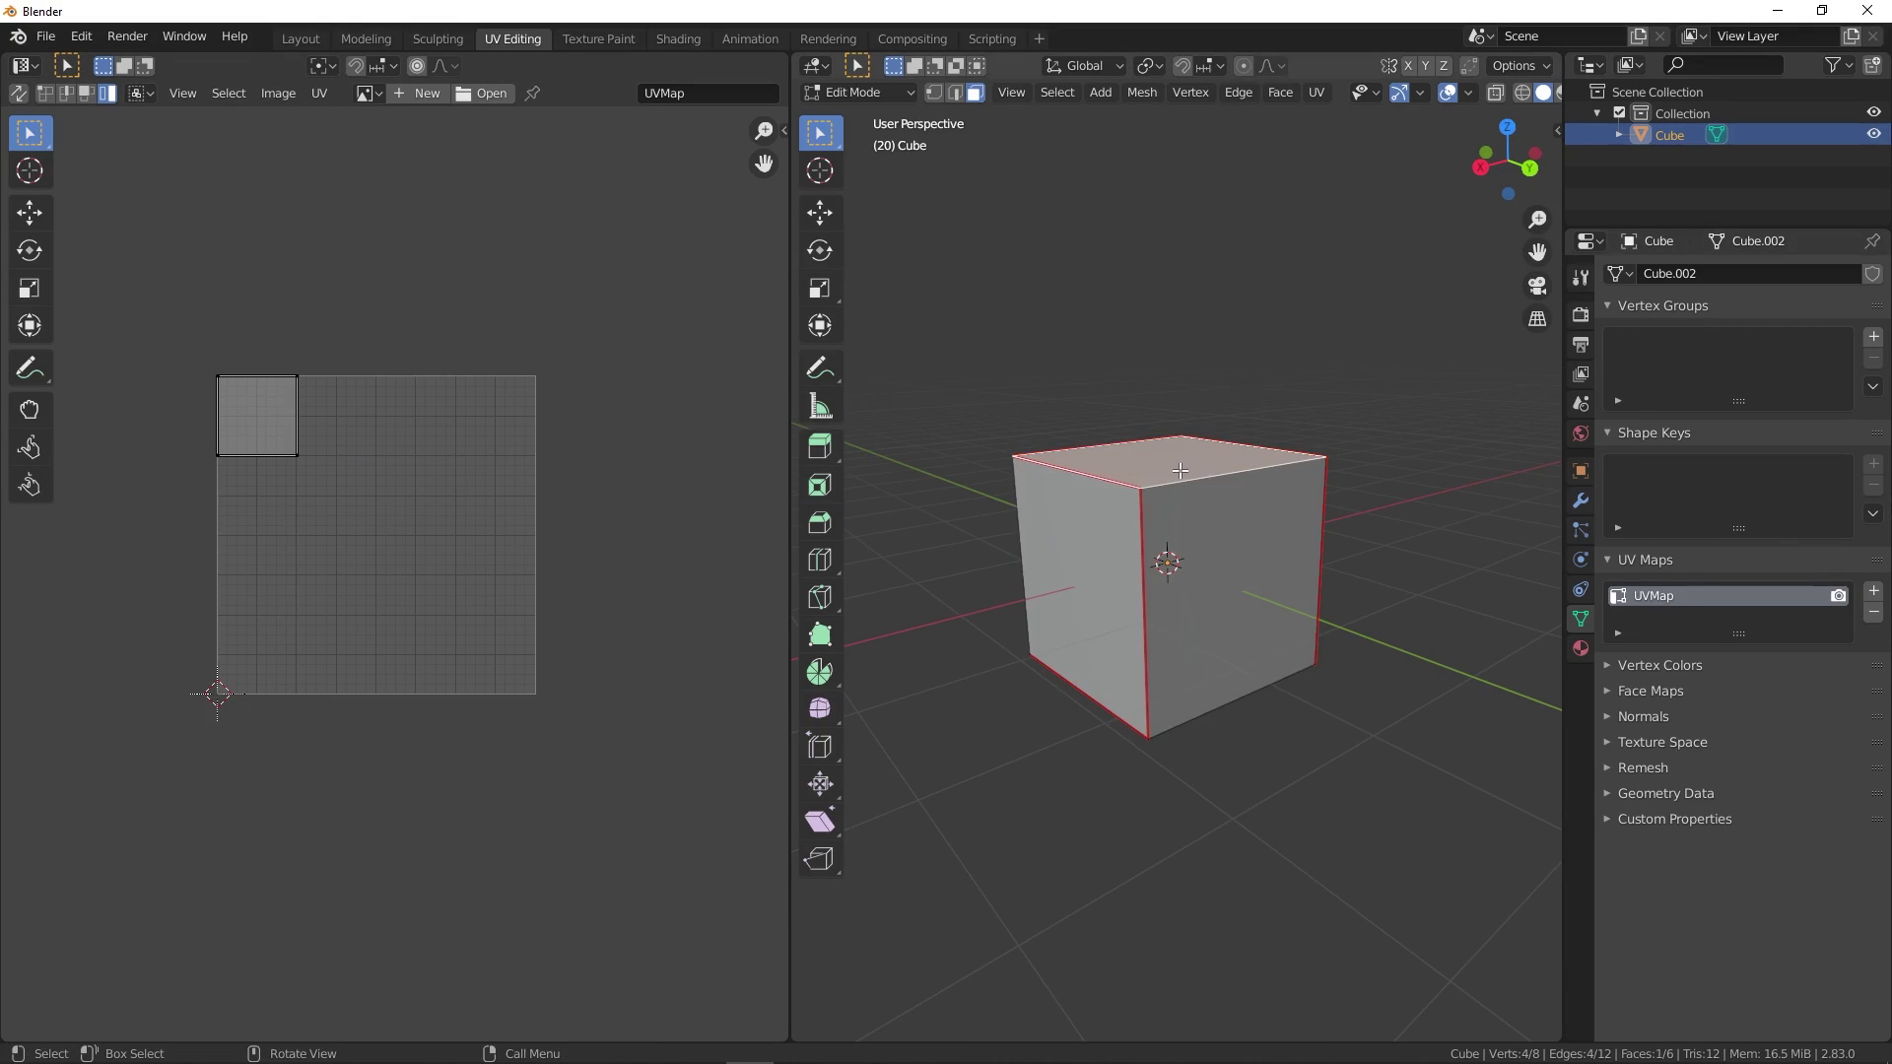
left_click(1232, 551, "shift")
mouse_move(1232, 552)
middle_mouse_down()
mouse_move(1218, 570)
mouse_move(1133, 532)
mouse_move(1140, 562)
mouse_move(980, 545)
mouse_move(1203, 573)
middle_mouse_up()
left_click(1219, 572, "shift")
scroll(293, 397, "up", 3)
left_click(1140, 562)
left_click(1165, 579, "shift")
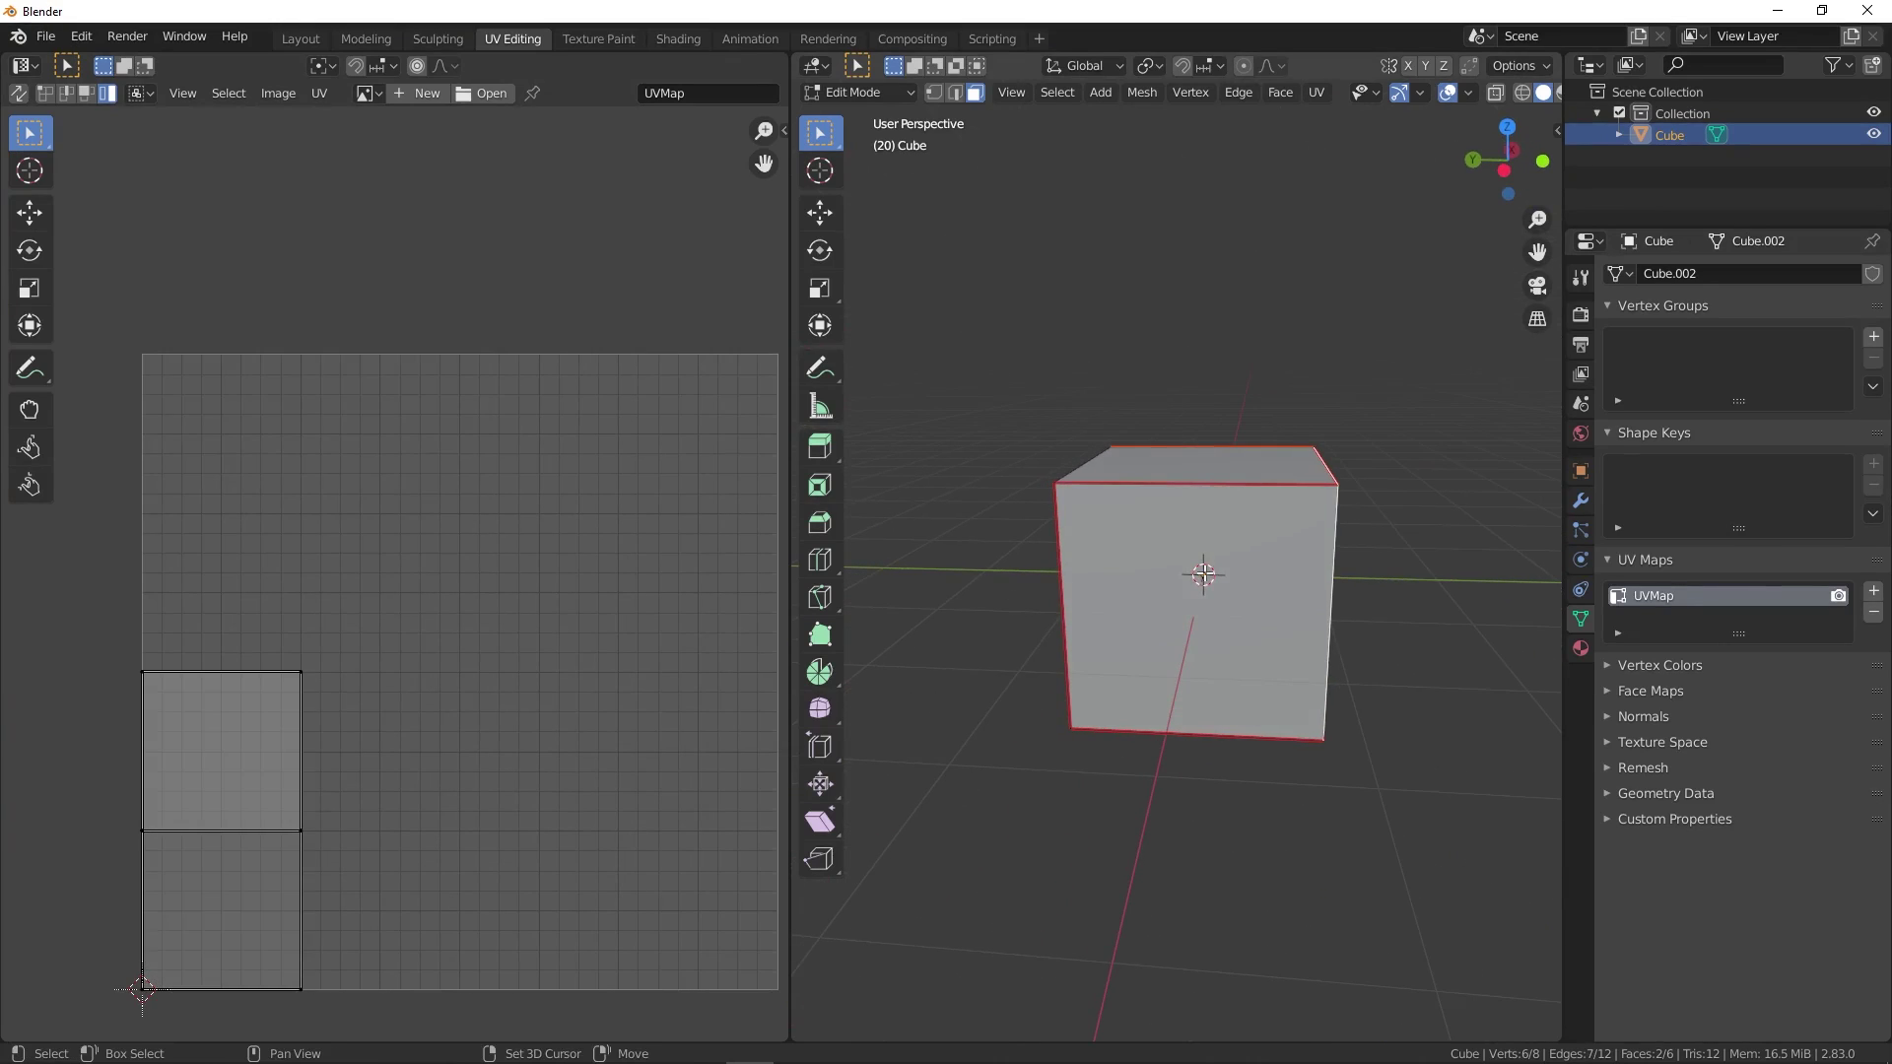
left_click(1203, 573, "shift")
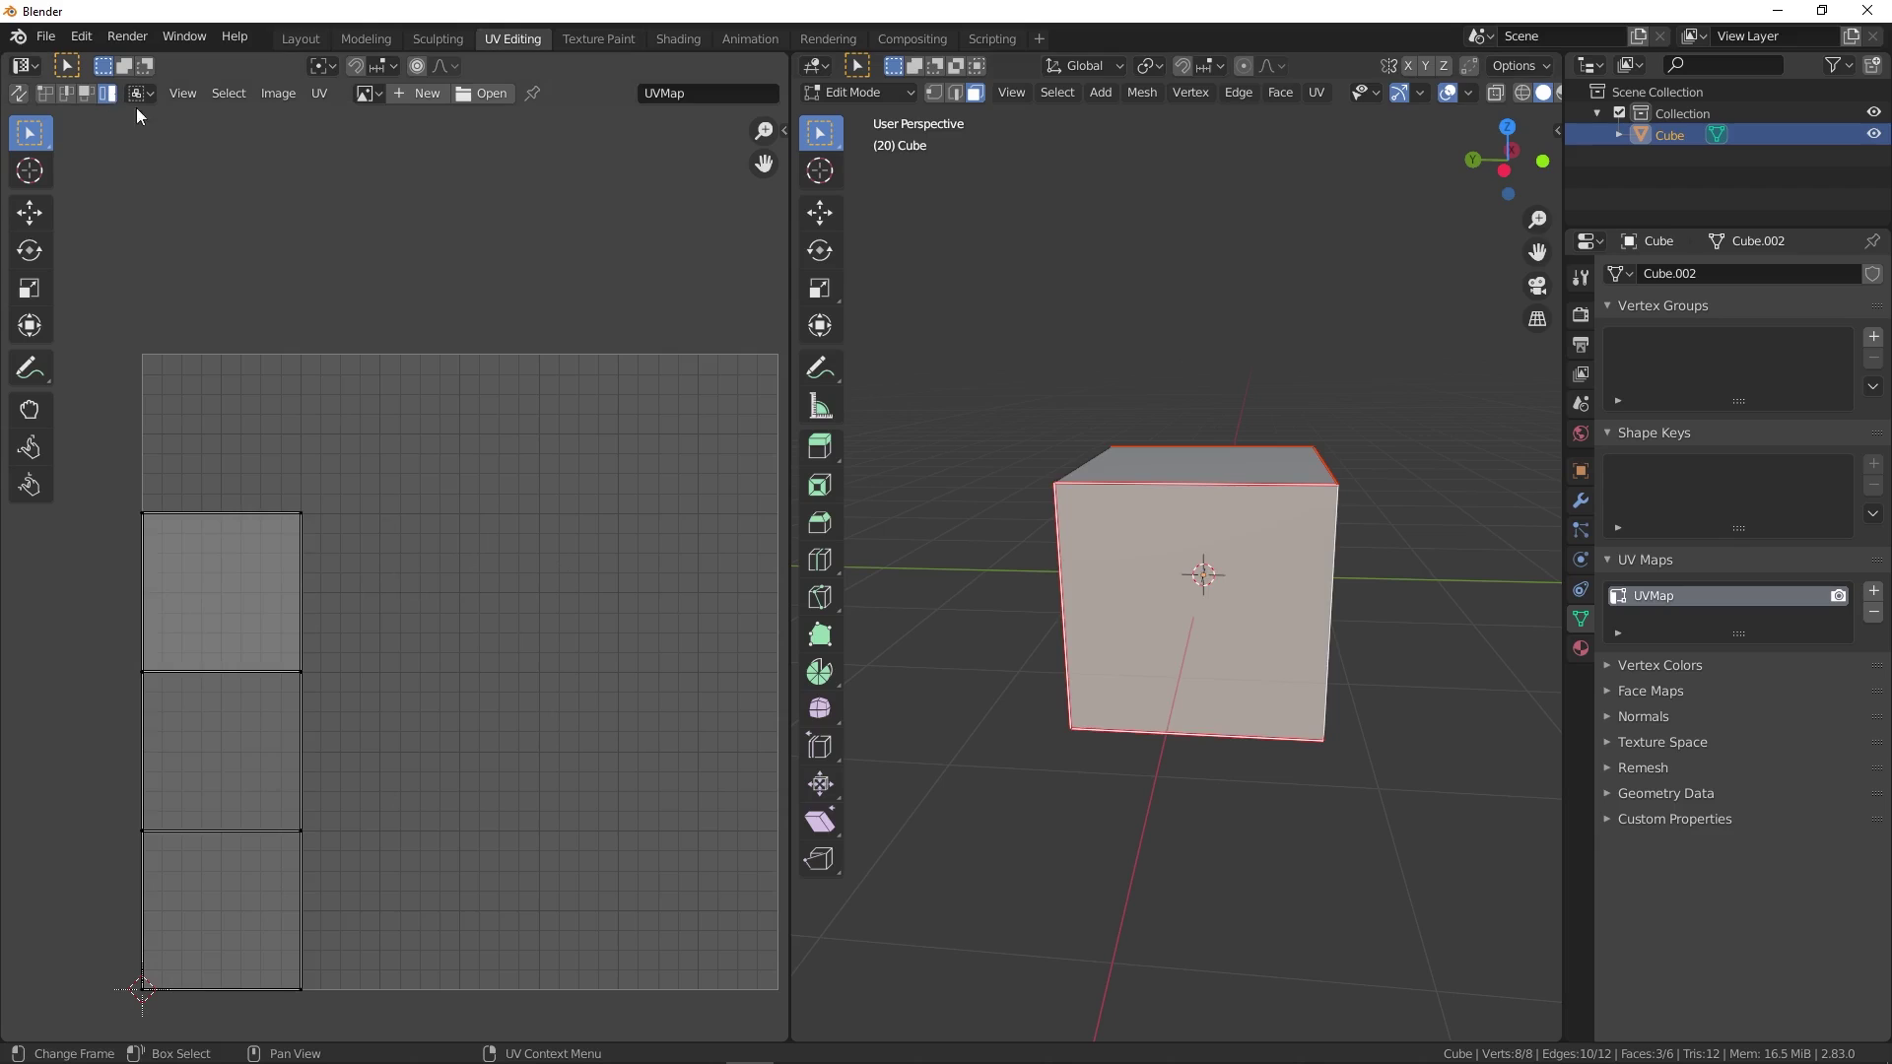
key("a")
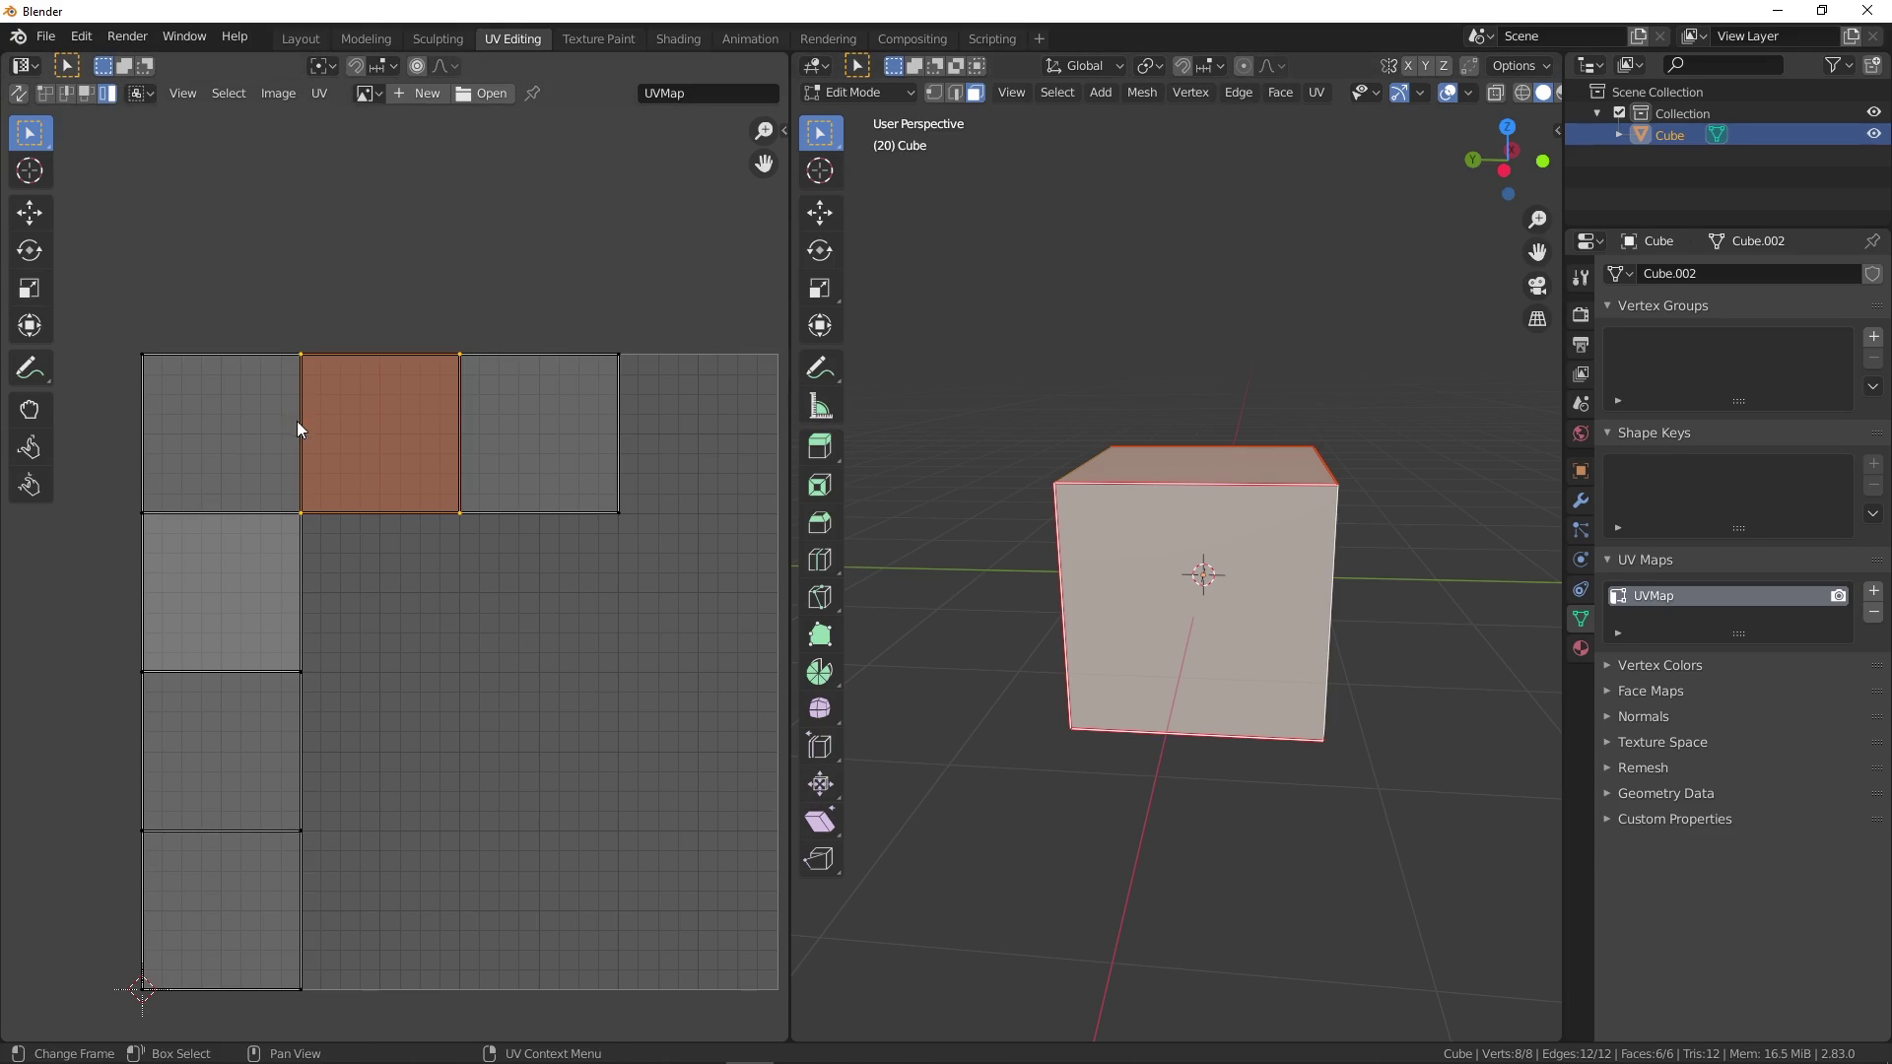
scroll(297, 422, "down", 3)
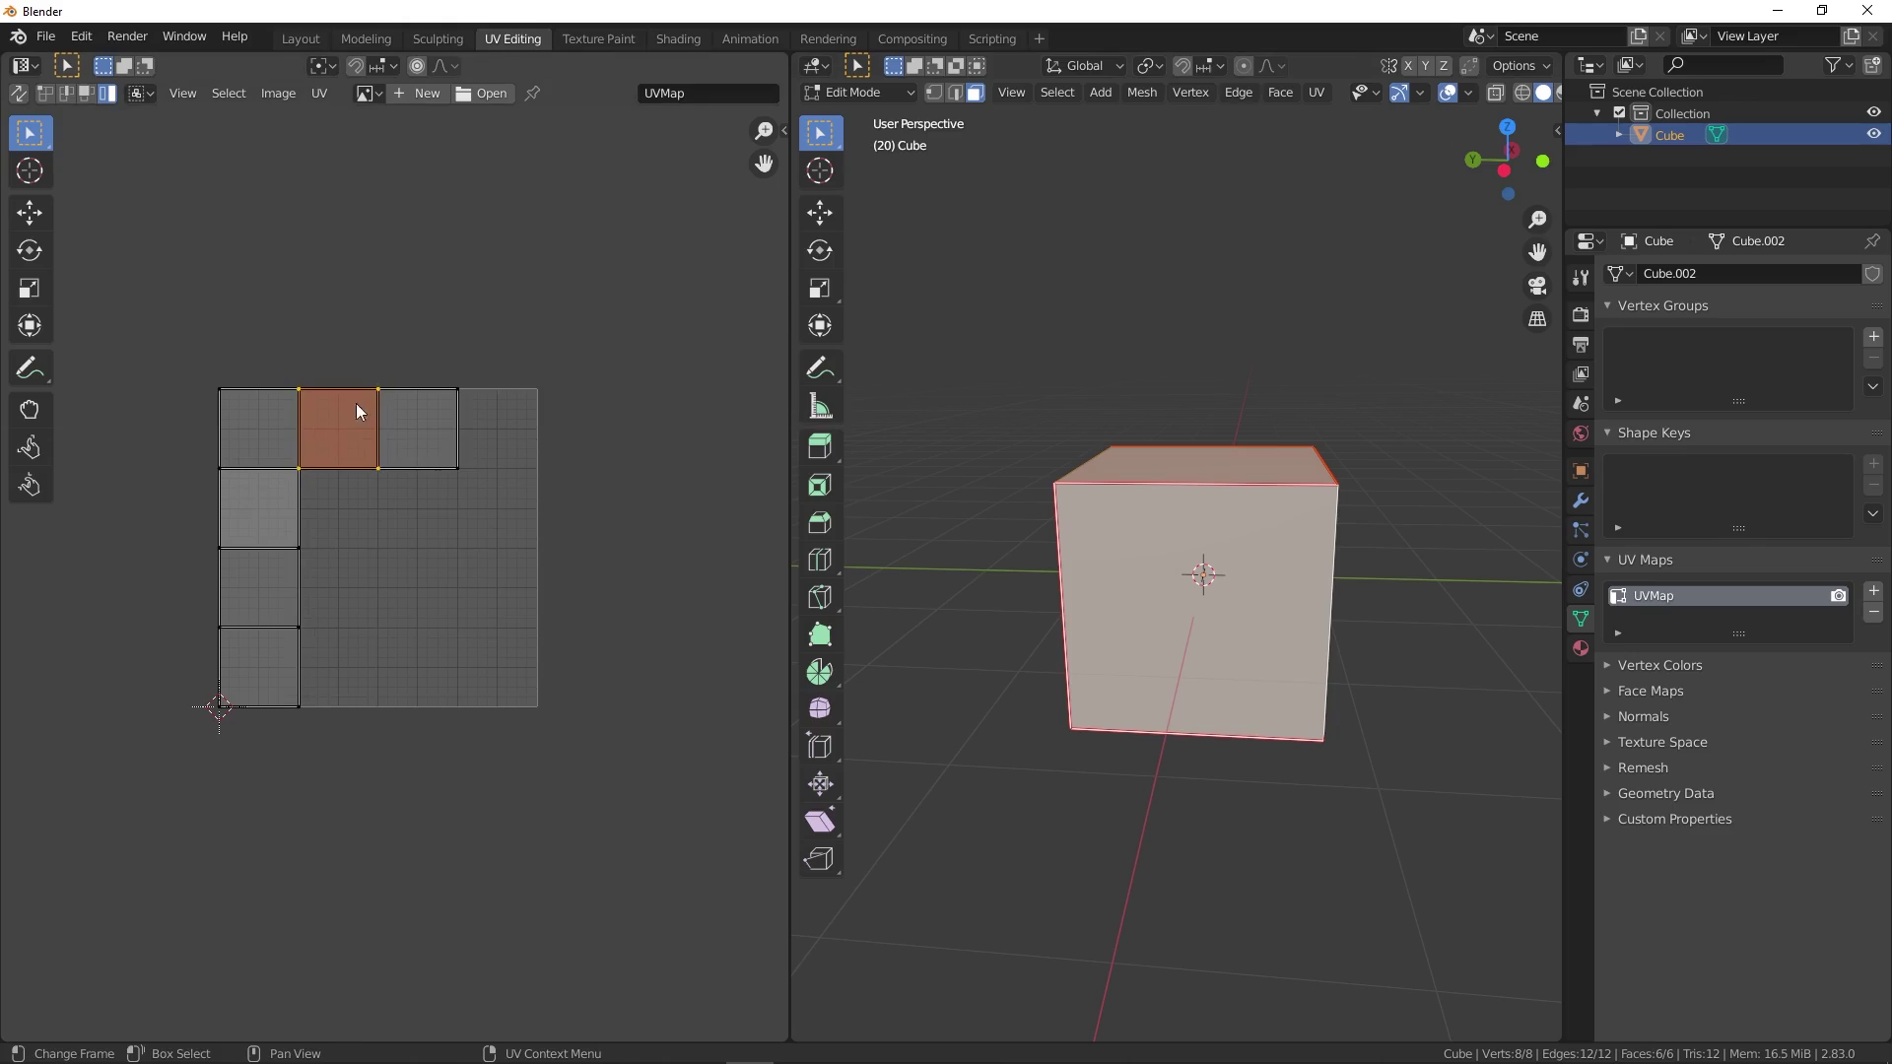
left_click(110, 97)
left_click(282, 582)
scroll(287, 584, "up", 3)
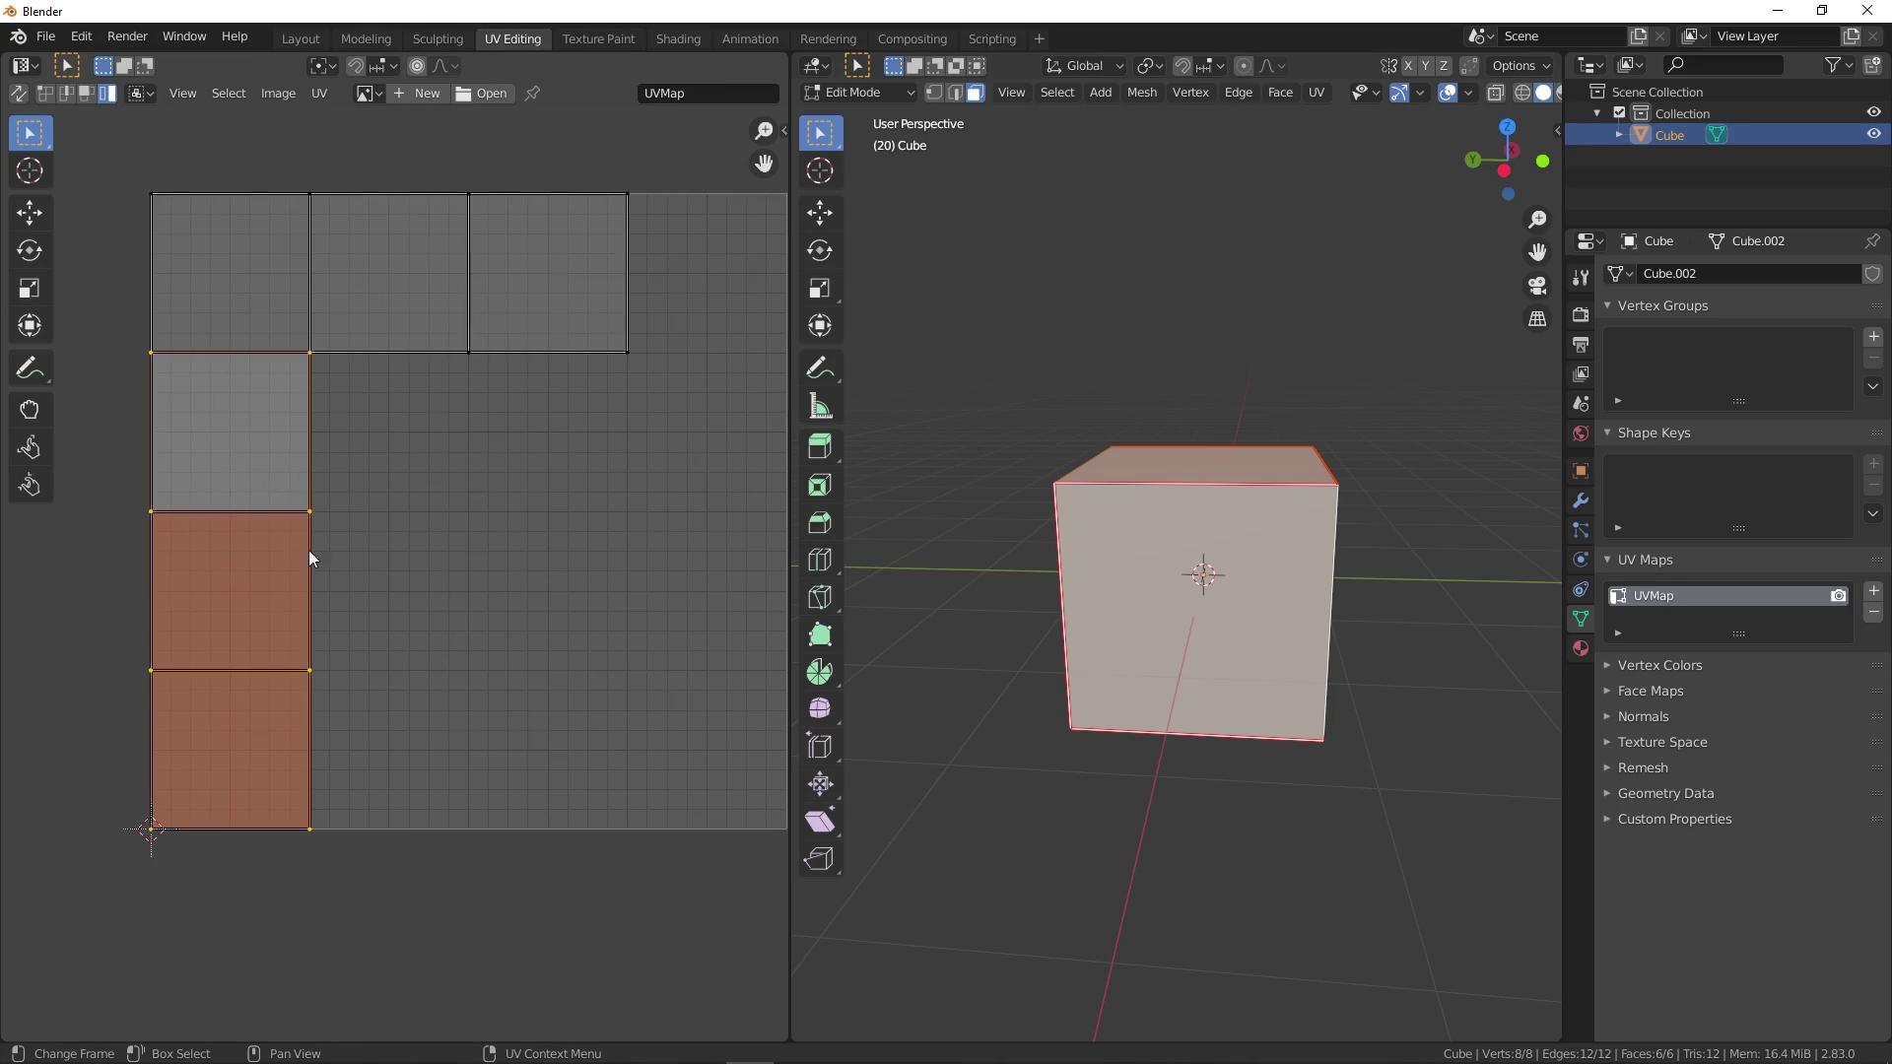
left_click_drag(239, 522, 512, 558)
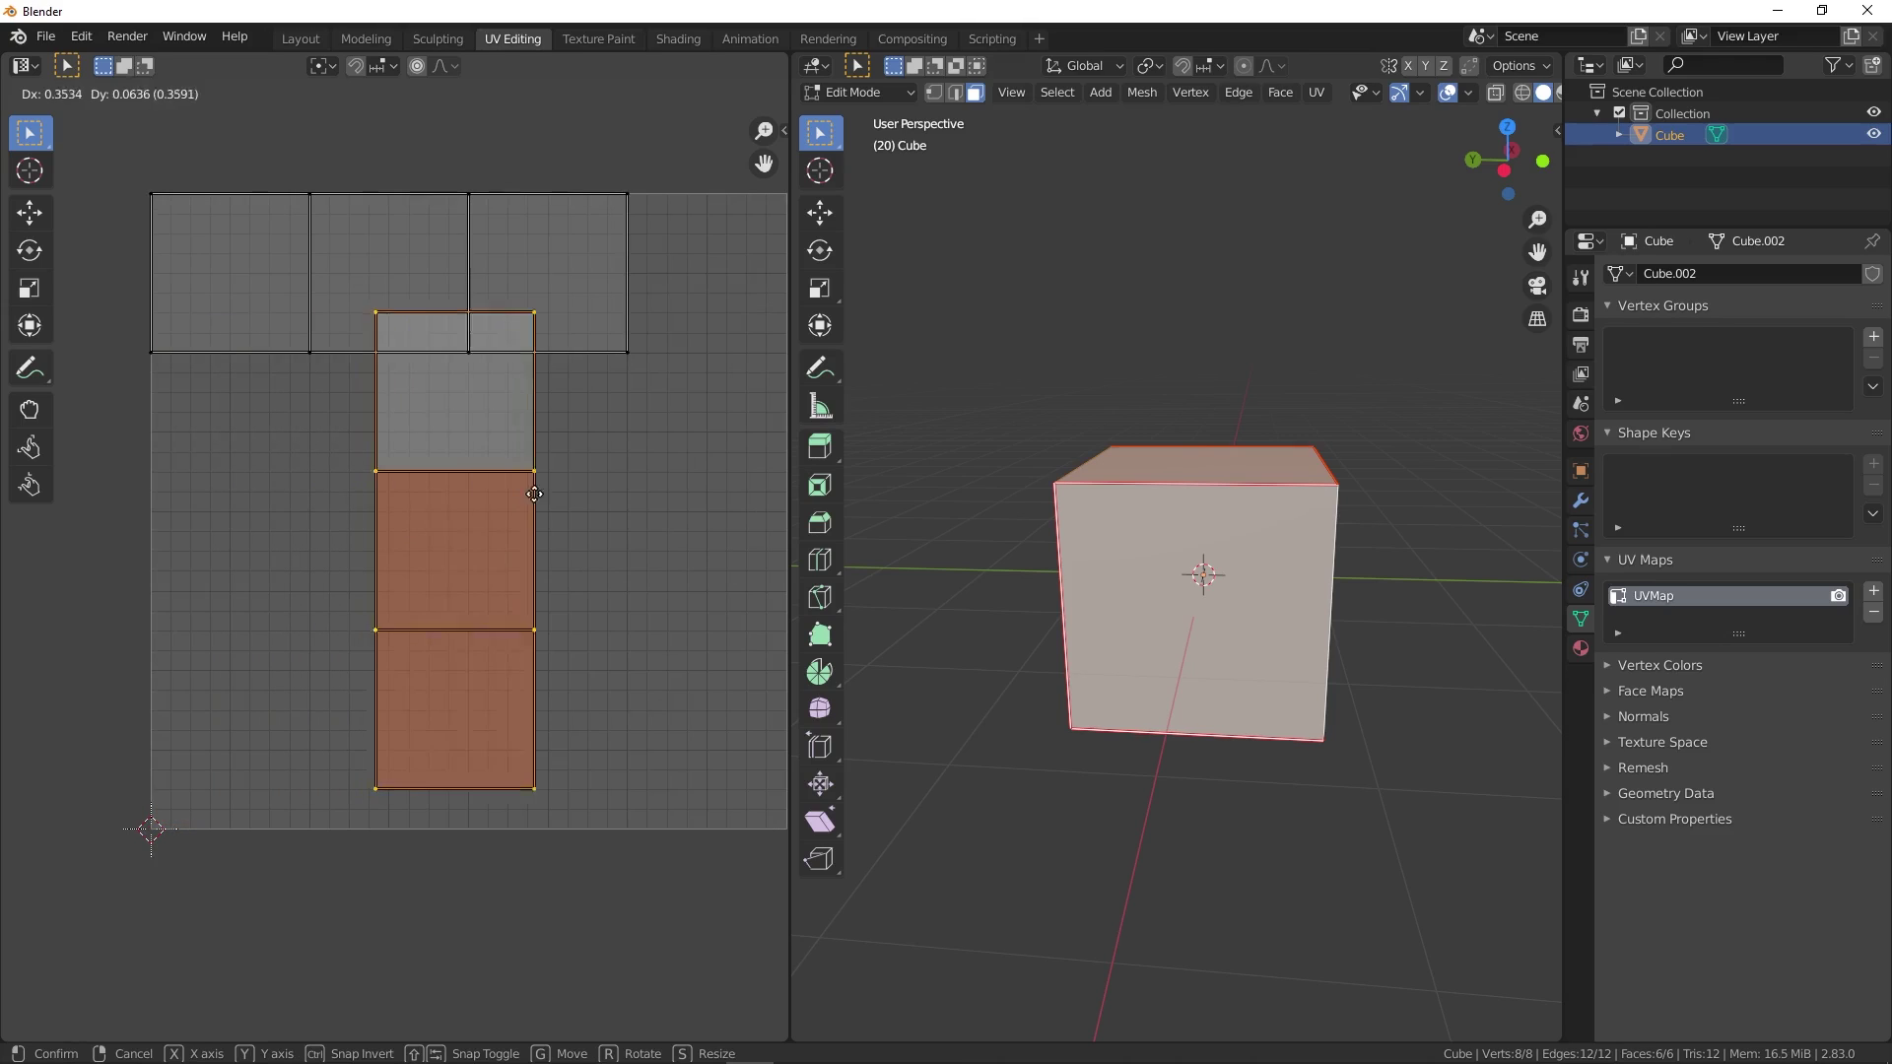
key("ctrl+z")
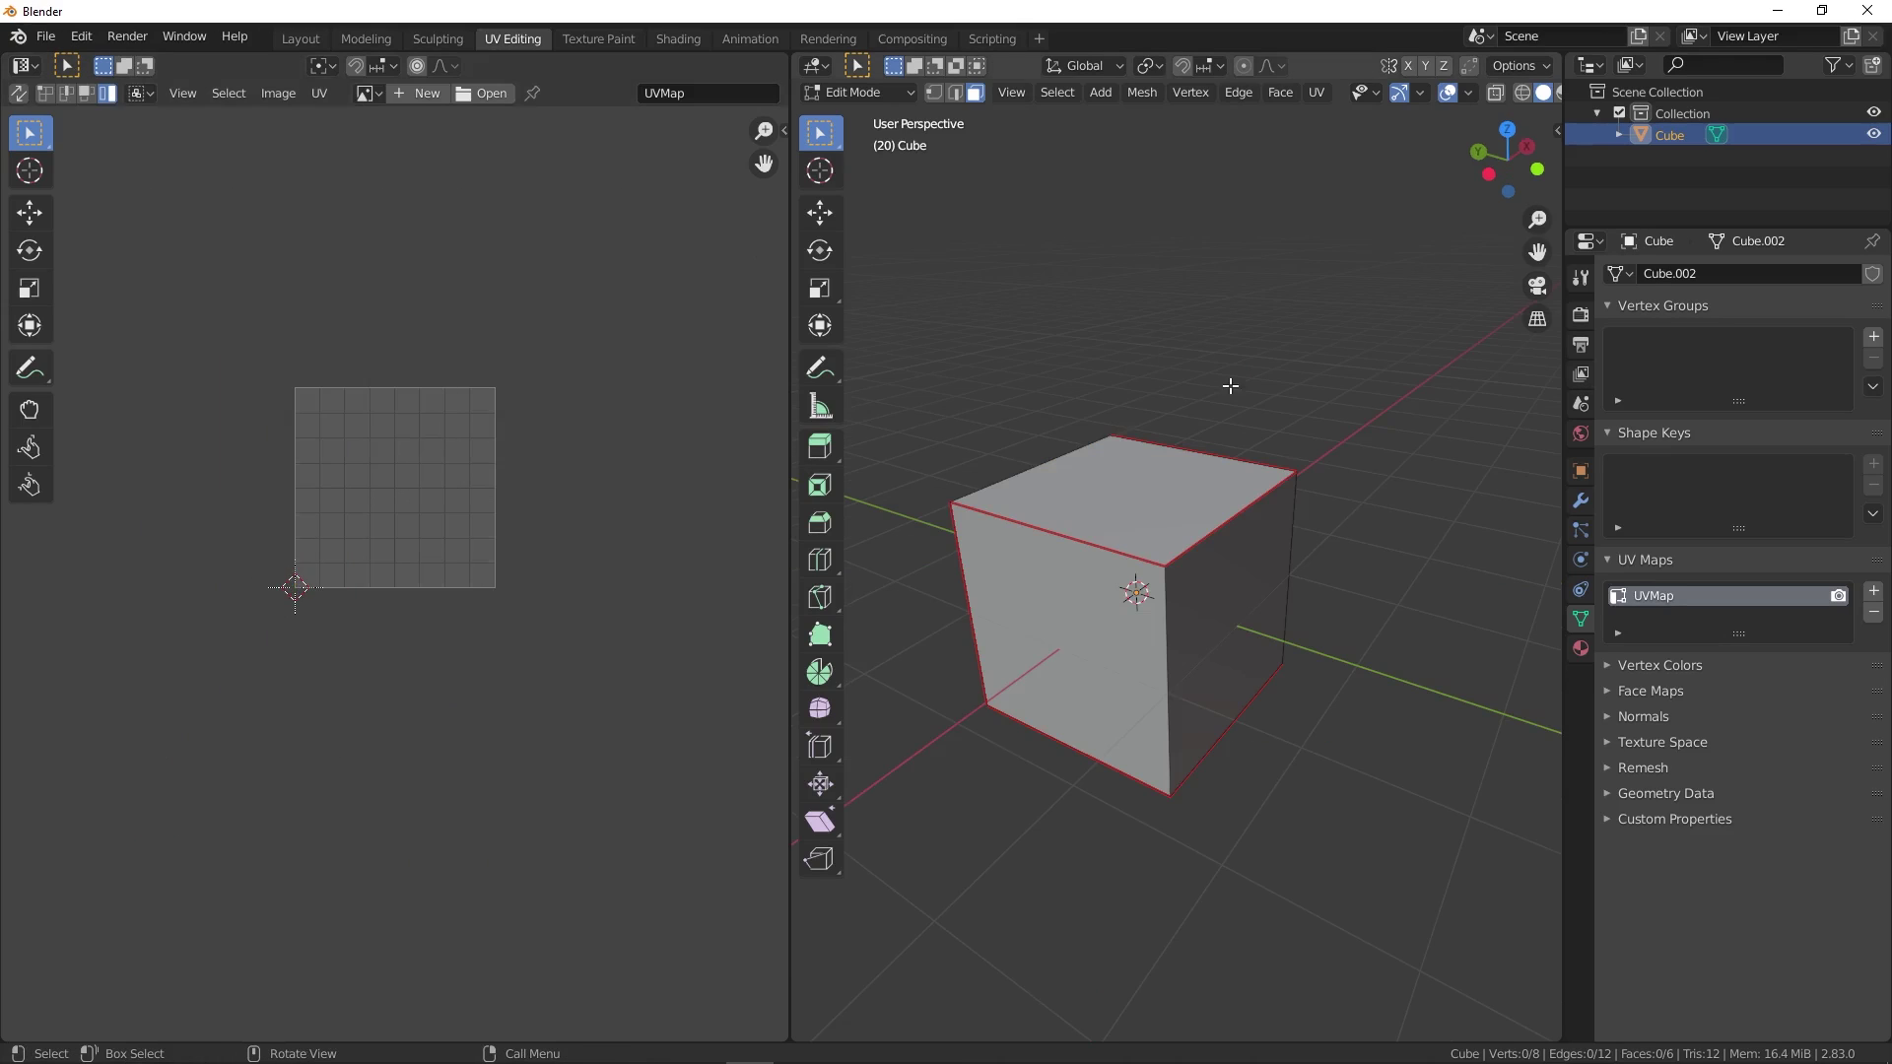
- Return the cube to Object Mode, reselect it, and orbit the view around it
key("Tab")
left_click(1270, 386)
middle_click_drag(1269, 385, 1209, 516)
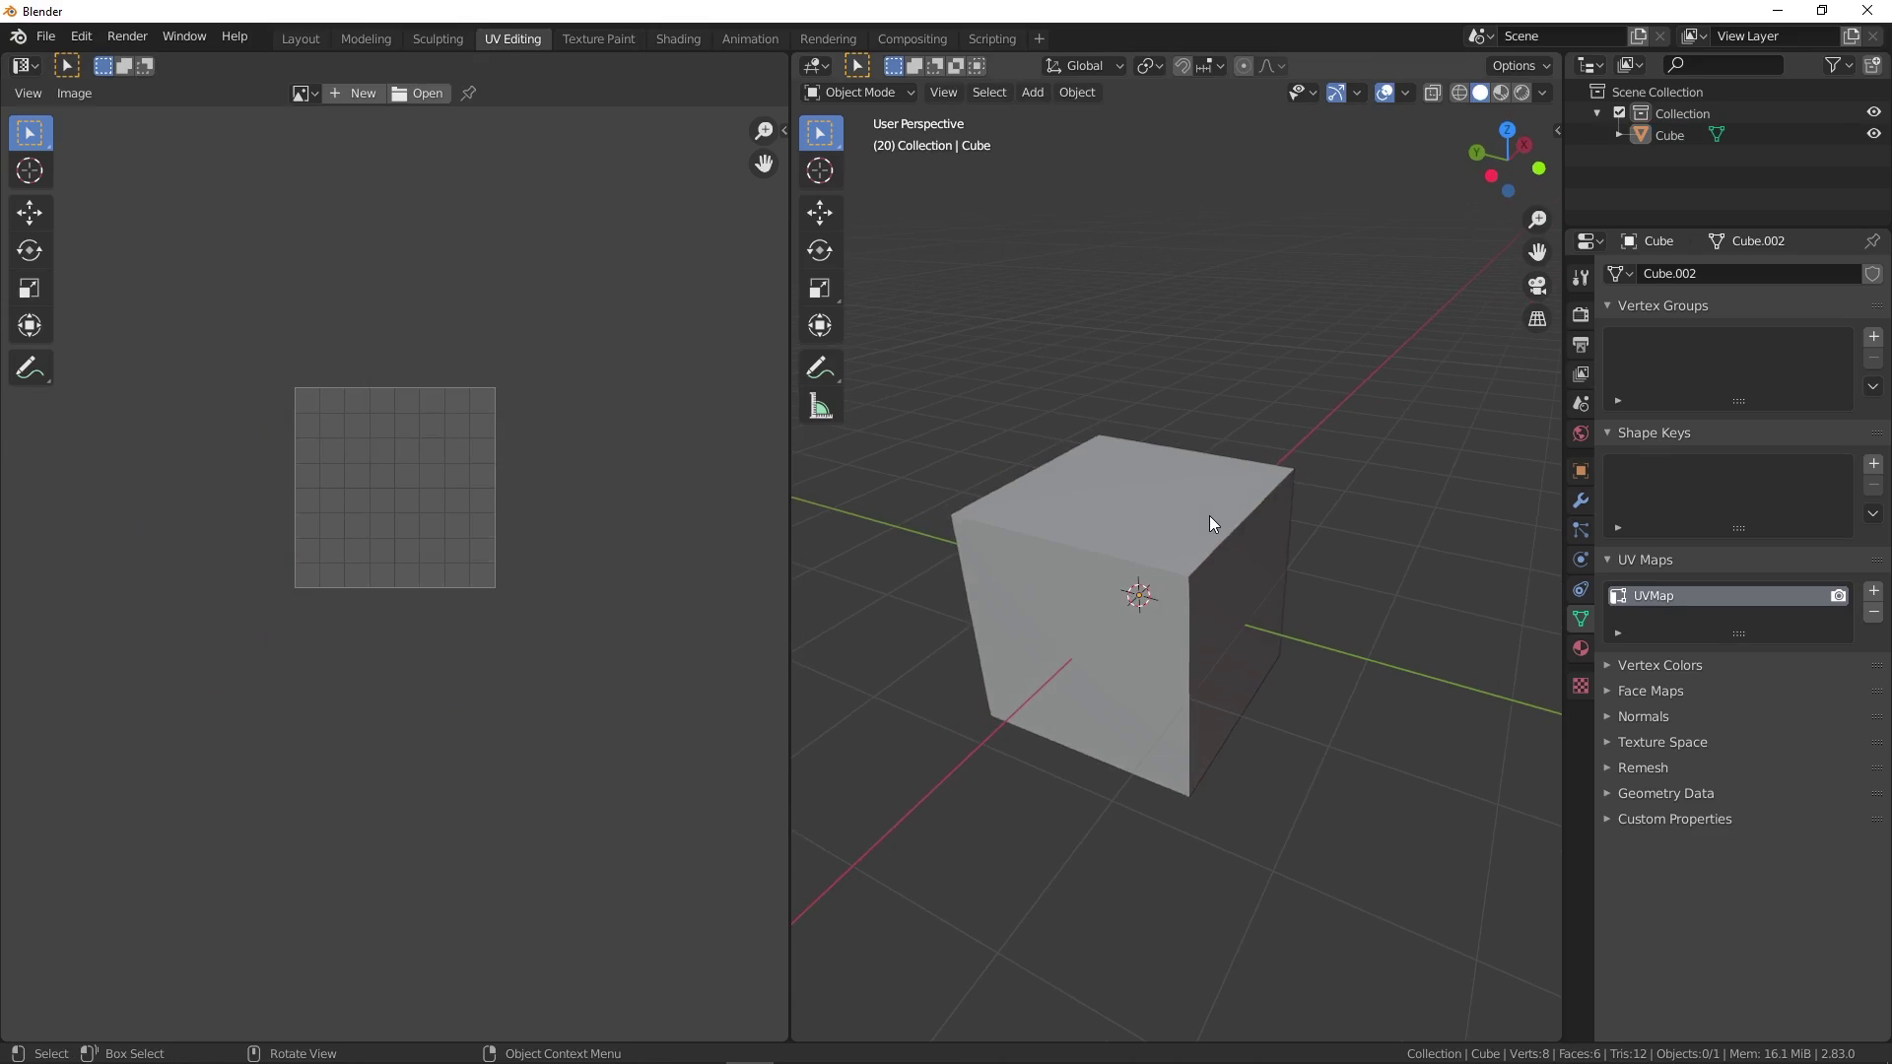
left_click(1203, 517)
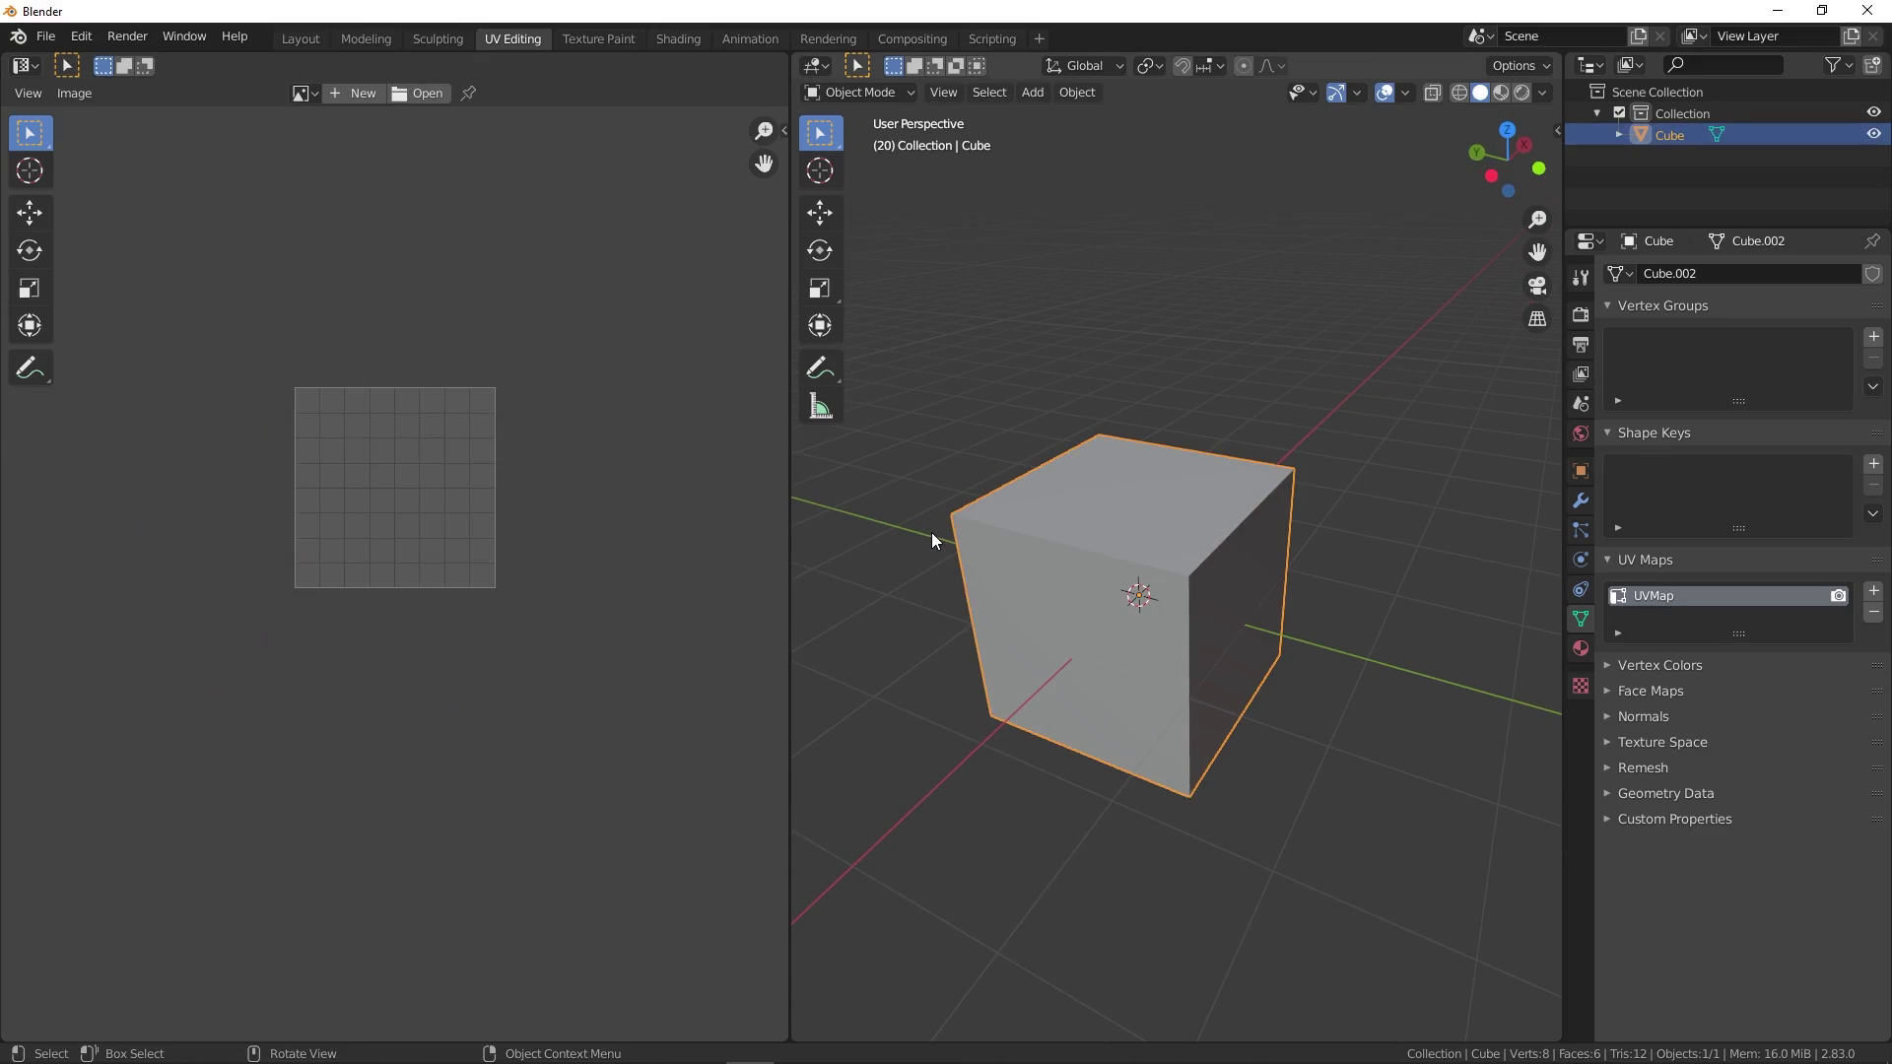
middle_click_drag(1047, 510, 1096, 490)
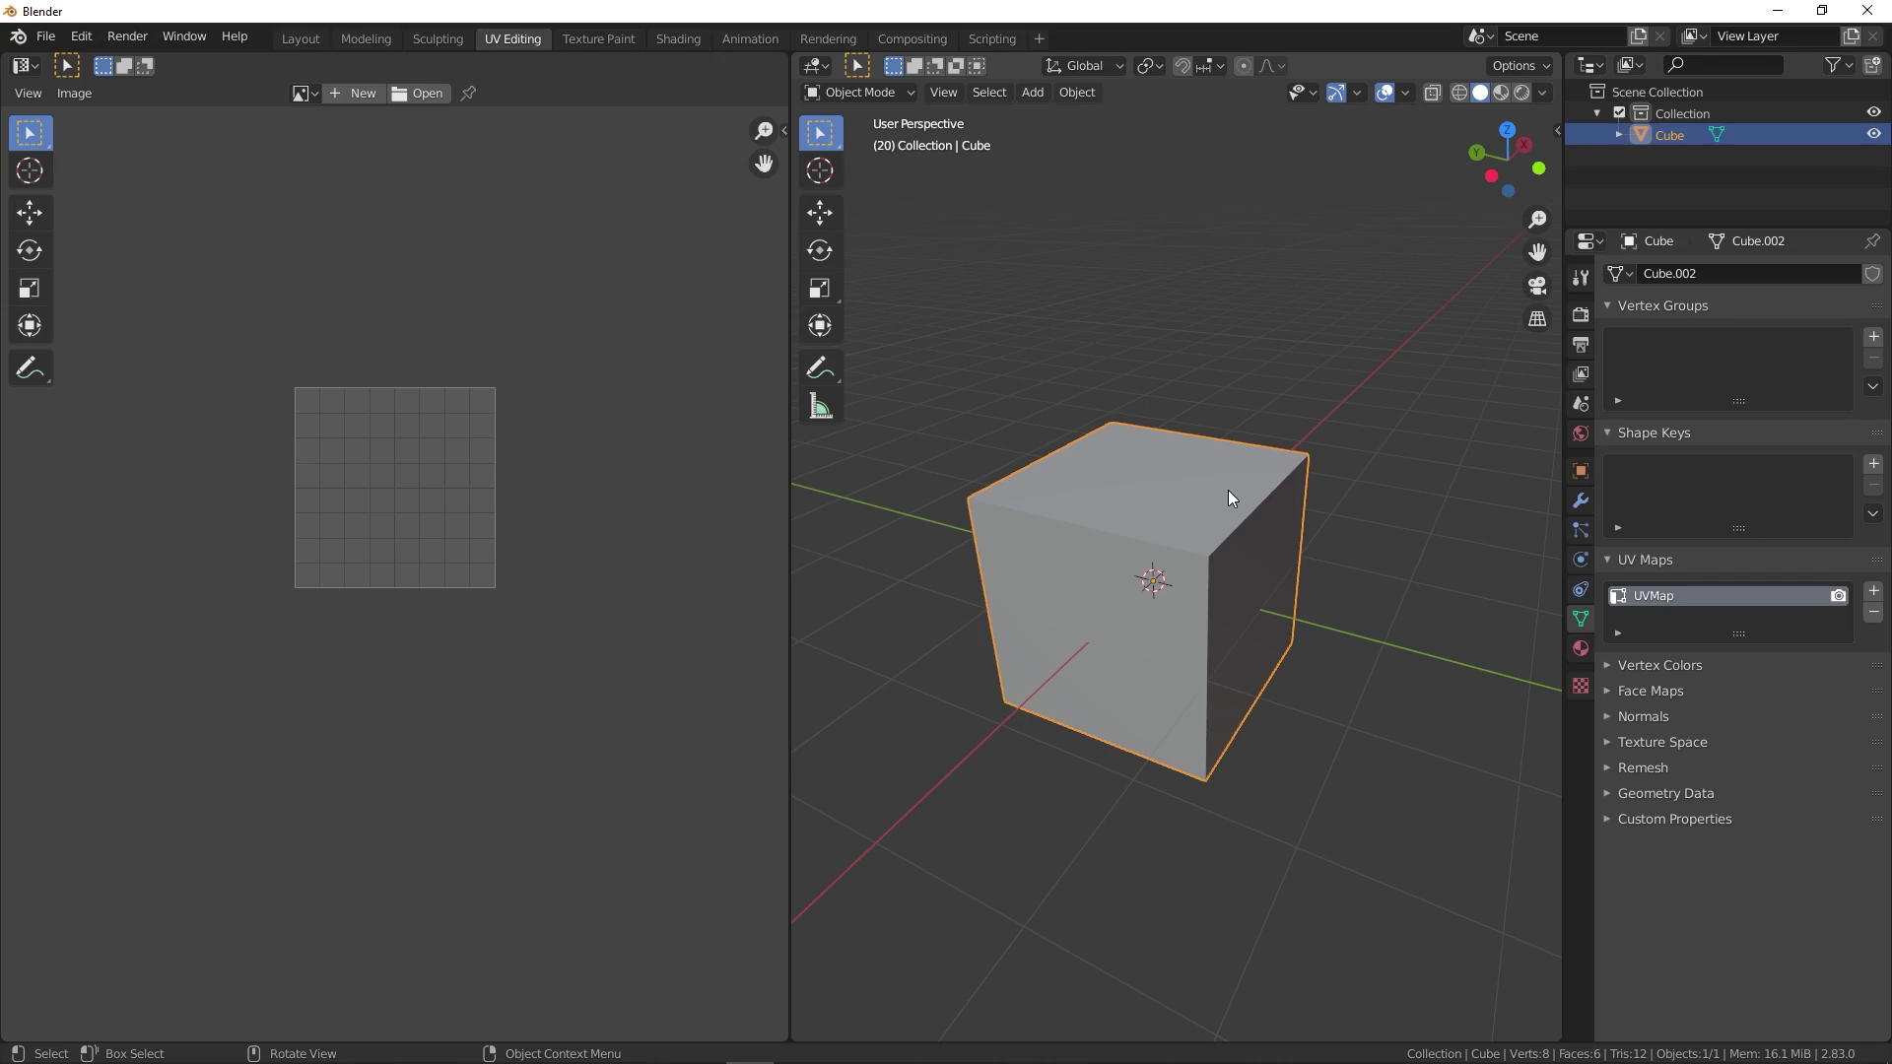
middle_click_drag(1228, 498, 1213, 504)
- In Edit Mode with all edges selected, clear every seam from the cube
key("Tab")
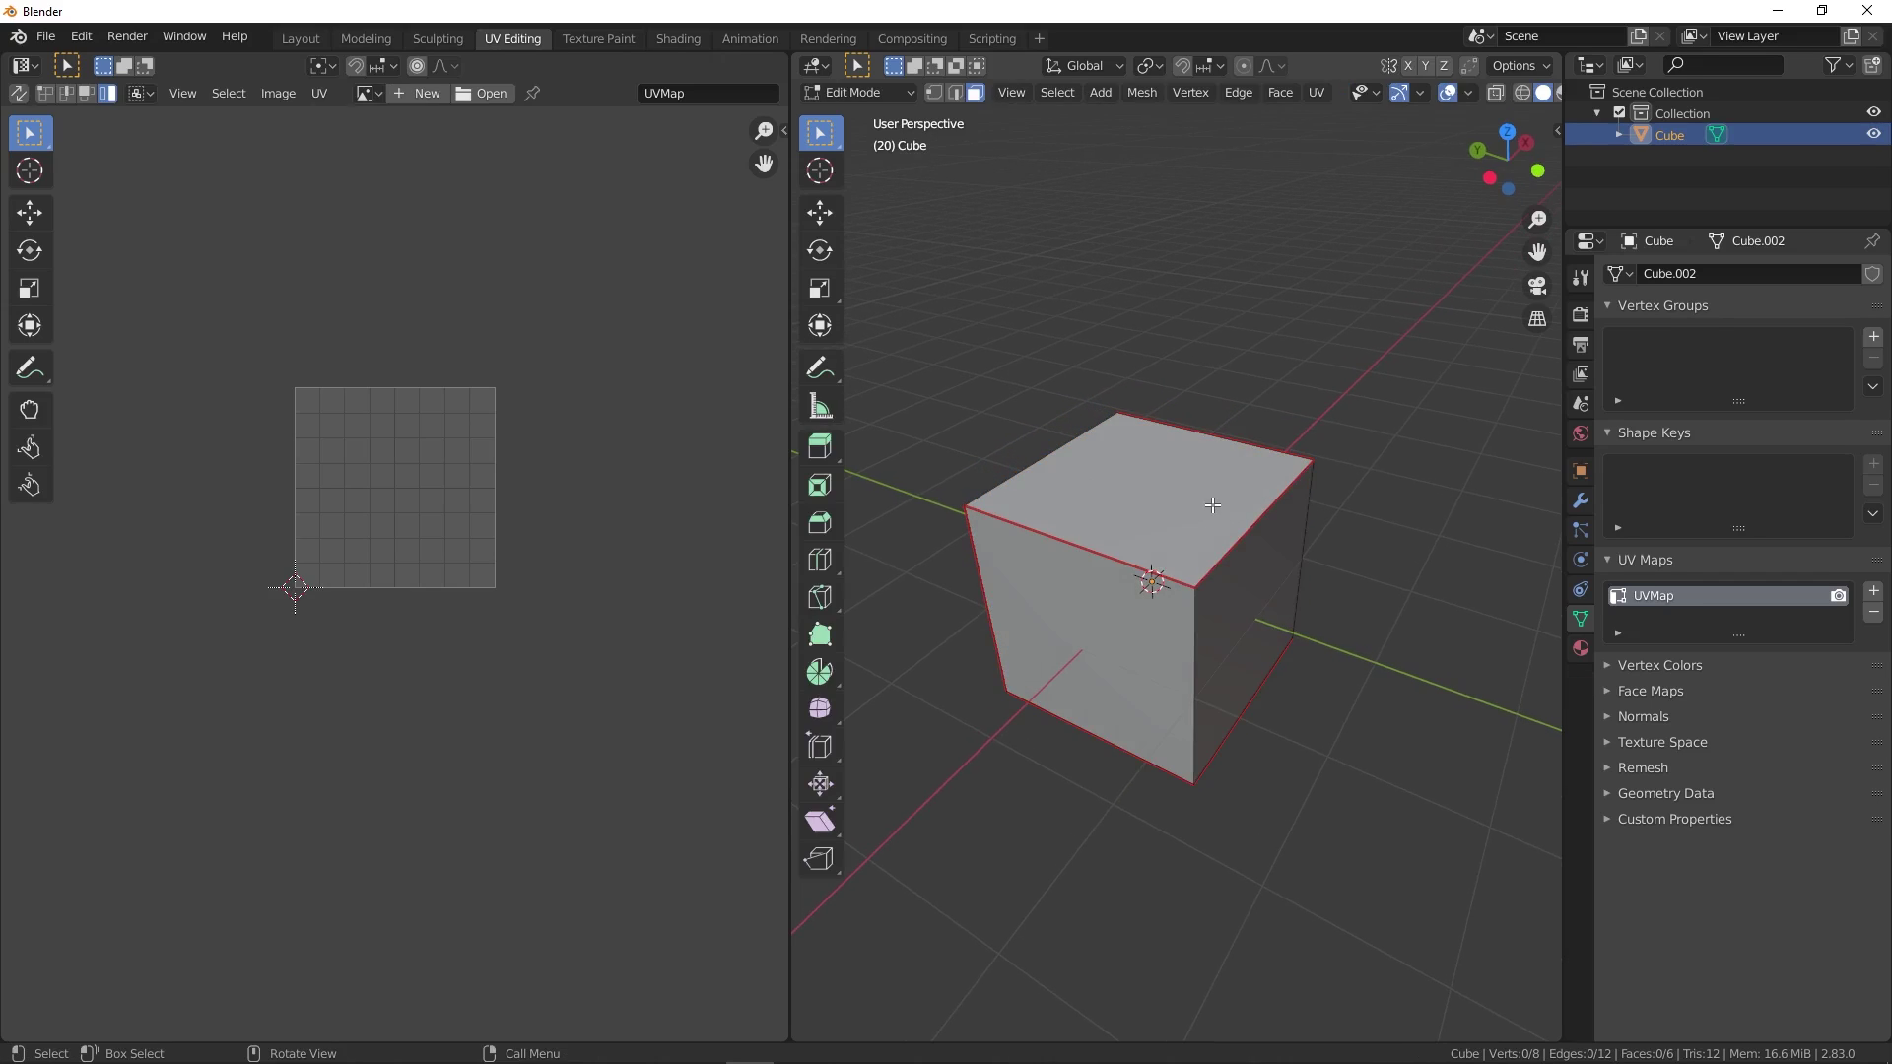
key("2")
key("a")
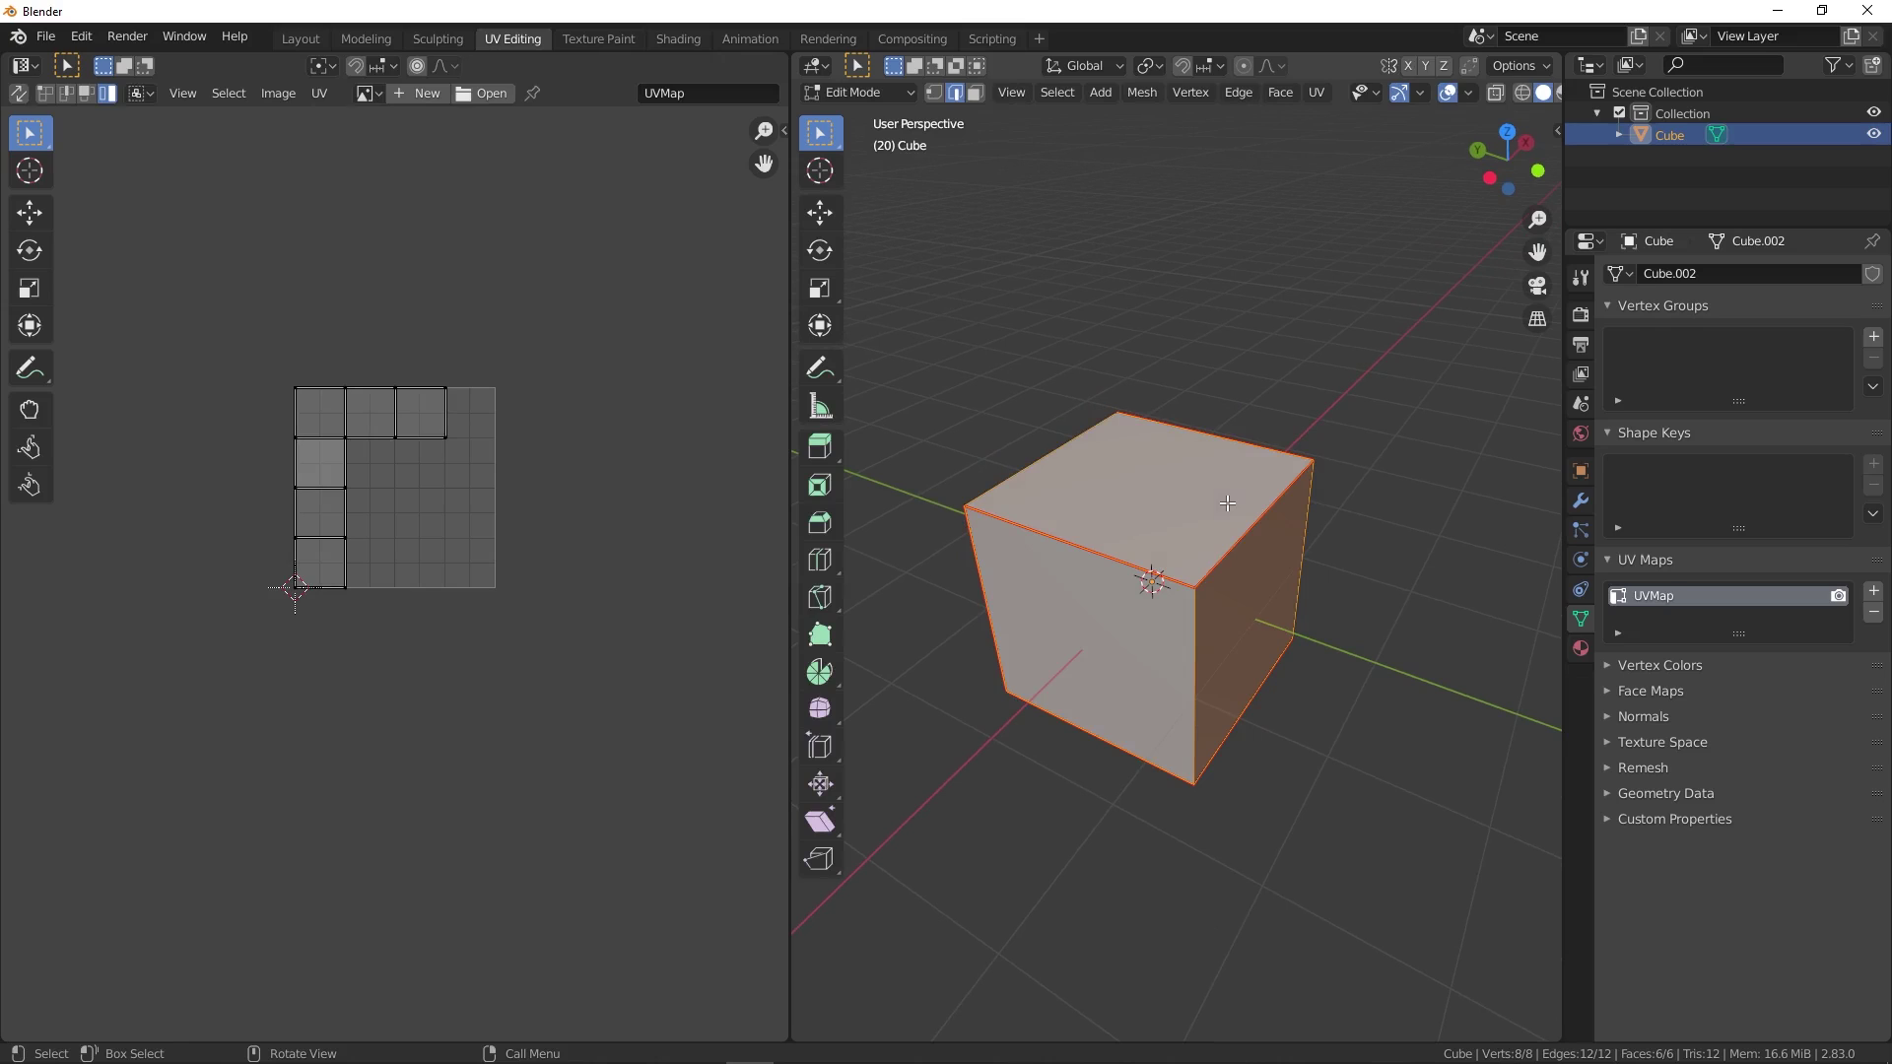
middle_click_drag(1228, 504, 1208, 502)
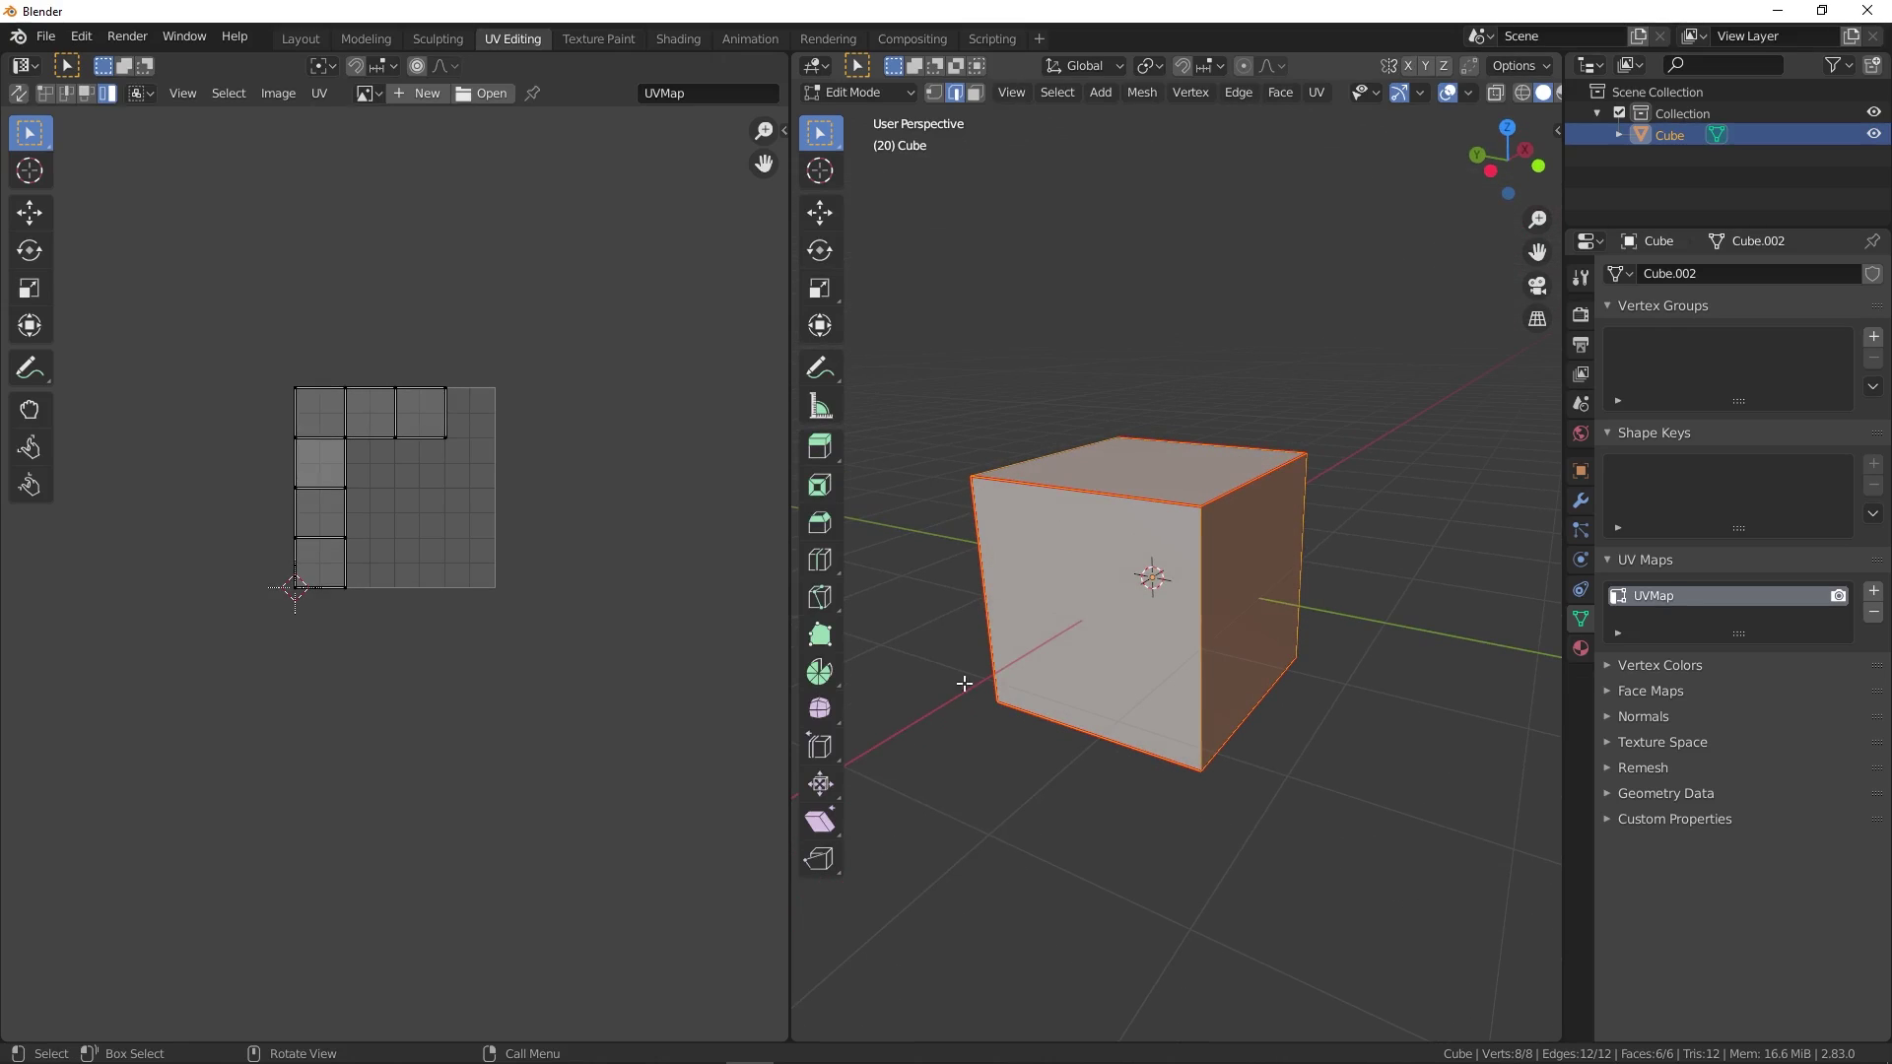
middle_click_drag(1298, 544, 1271, 562)
right_click(1276, 497)
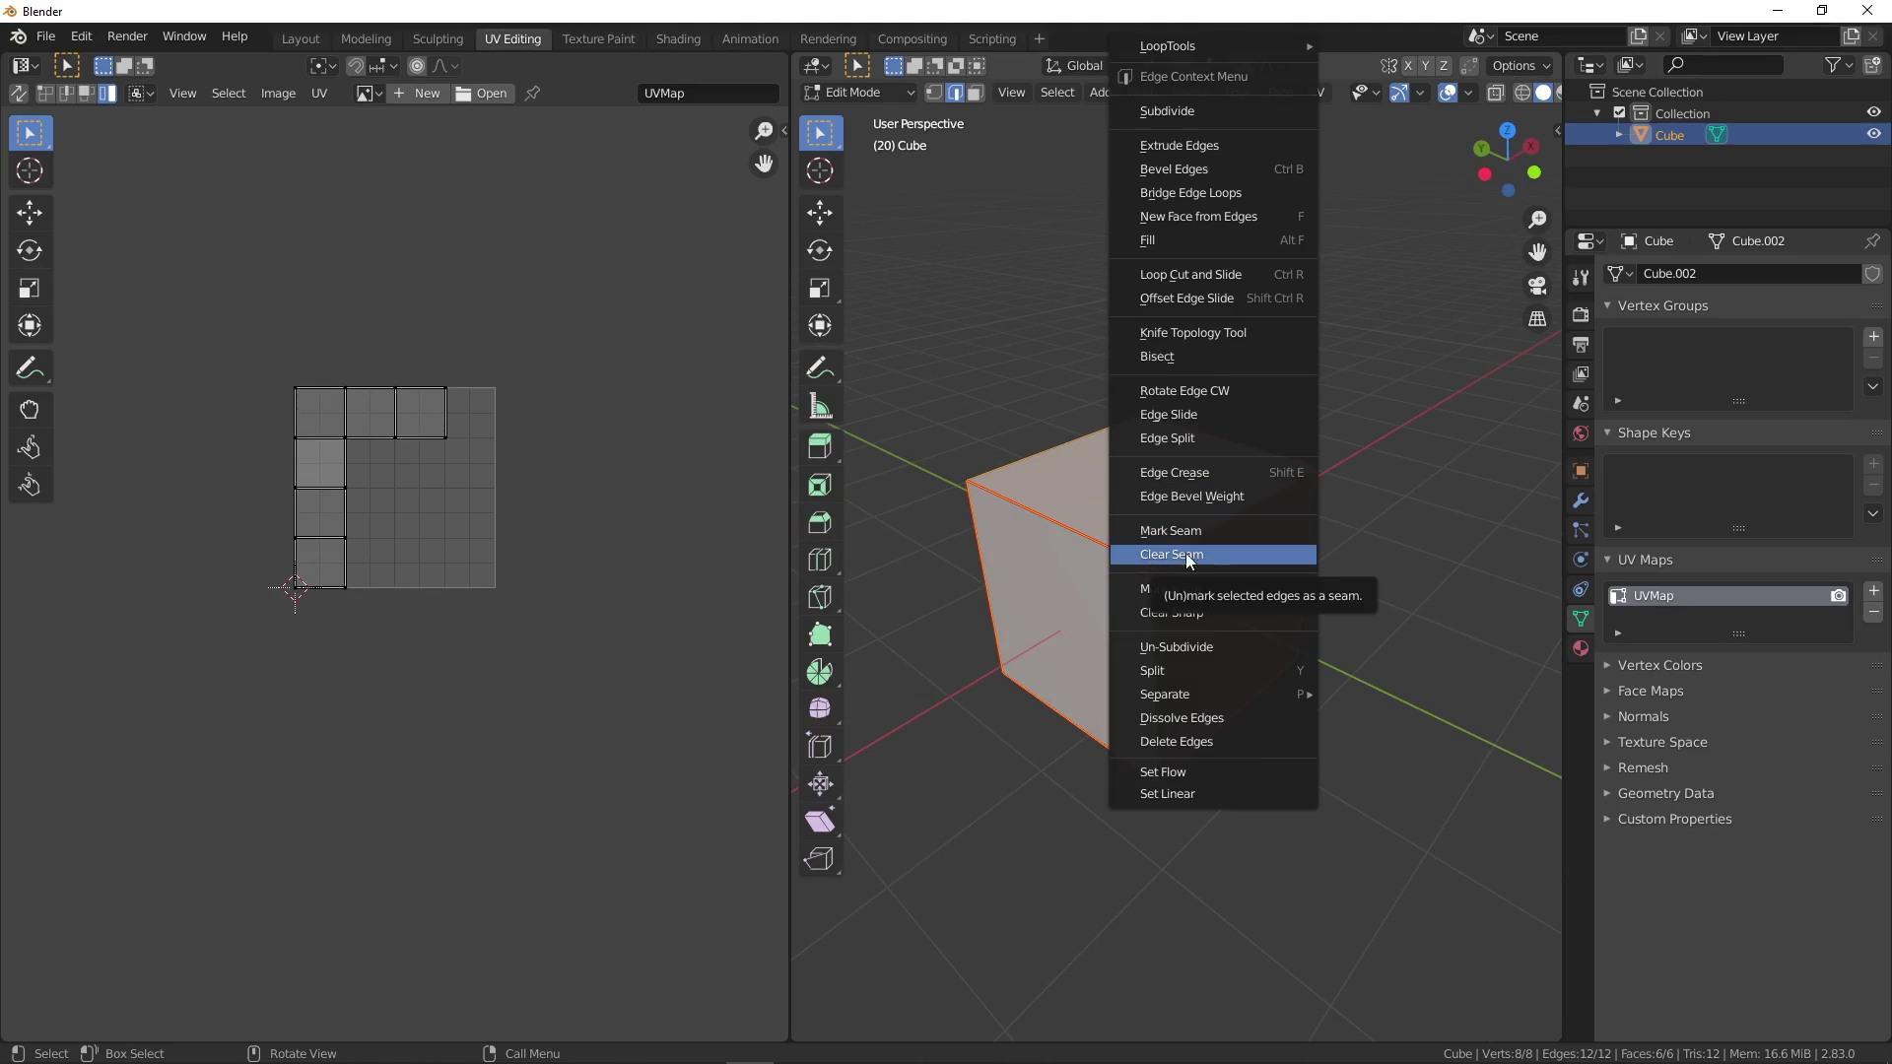
left_click(1148, 555)
- Select two top edges of the cube
left_click(1282, 379)
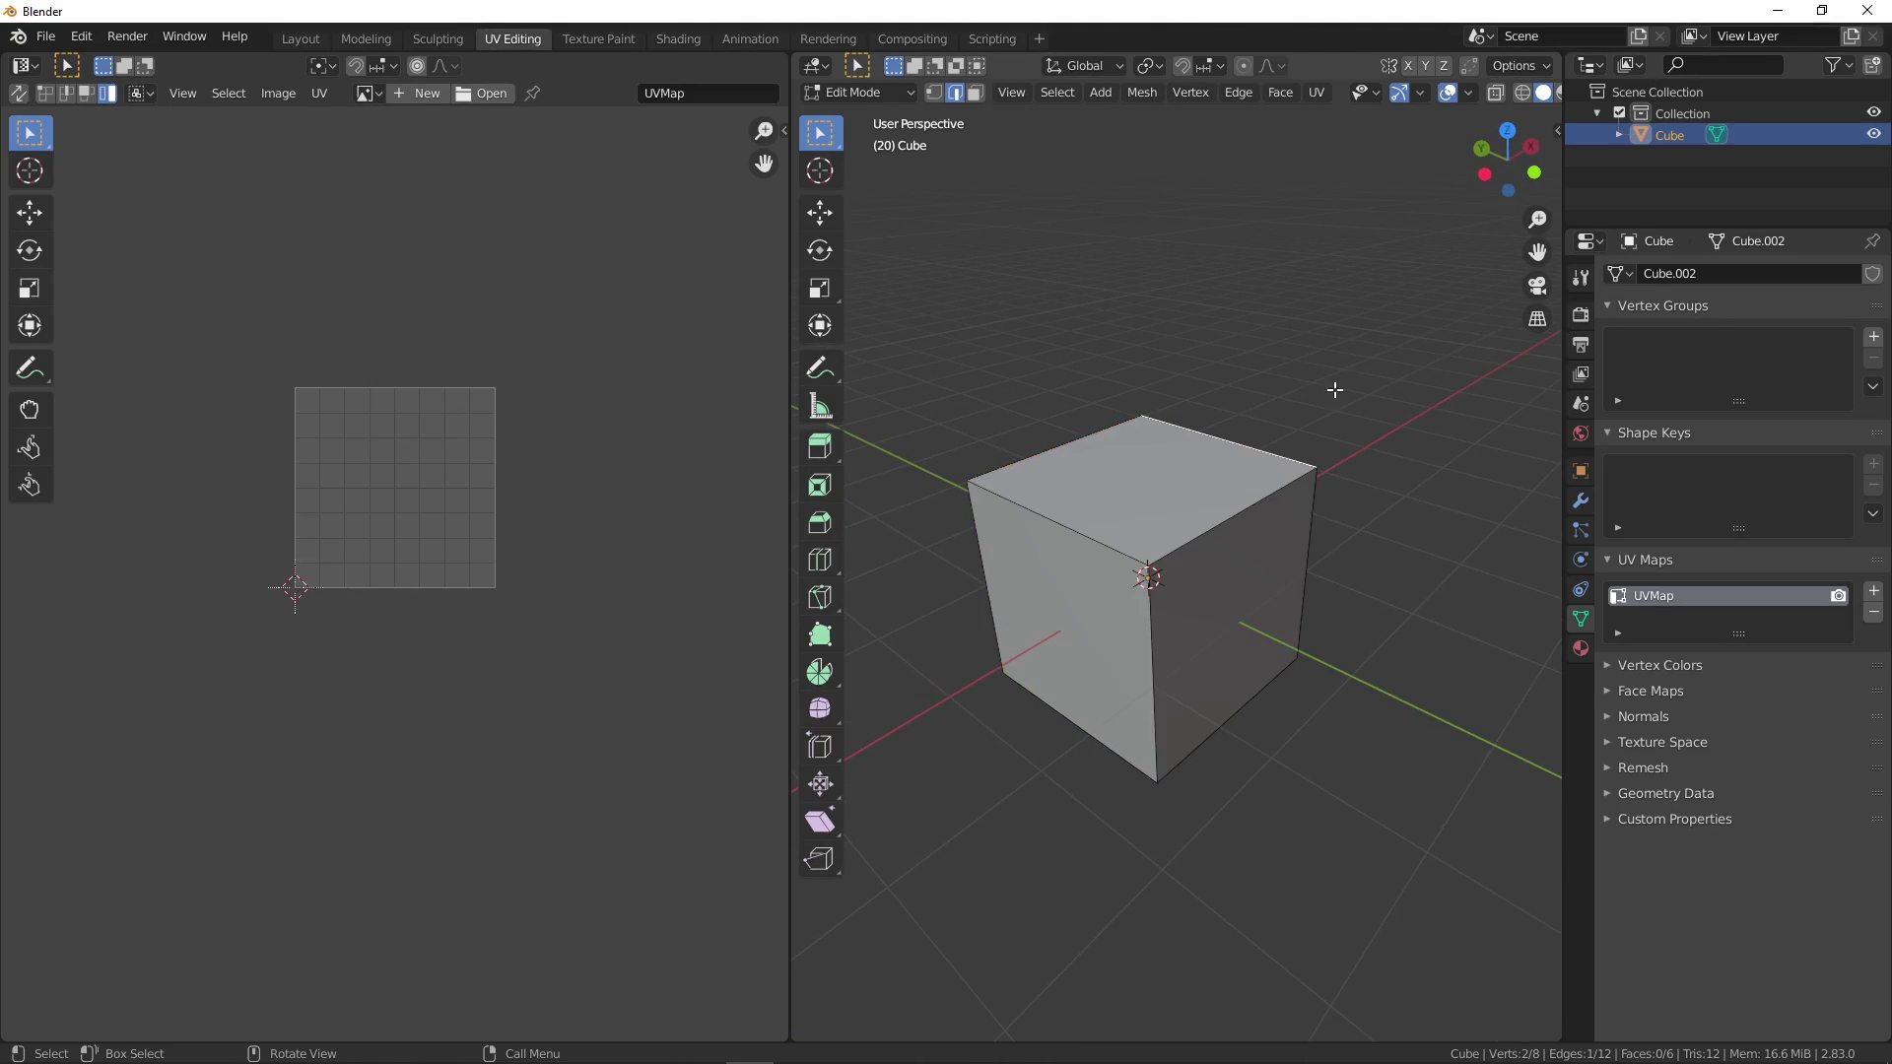
mouse_move(1334, 388)
middle_mouse_down()
mouse_move(1158, 382)
mouse_move(1085, 456)
middle_mouse_up()
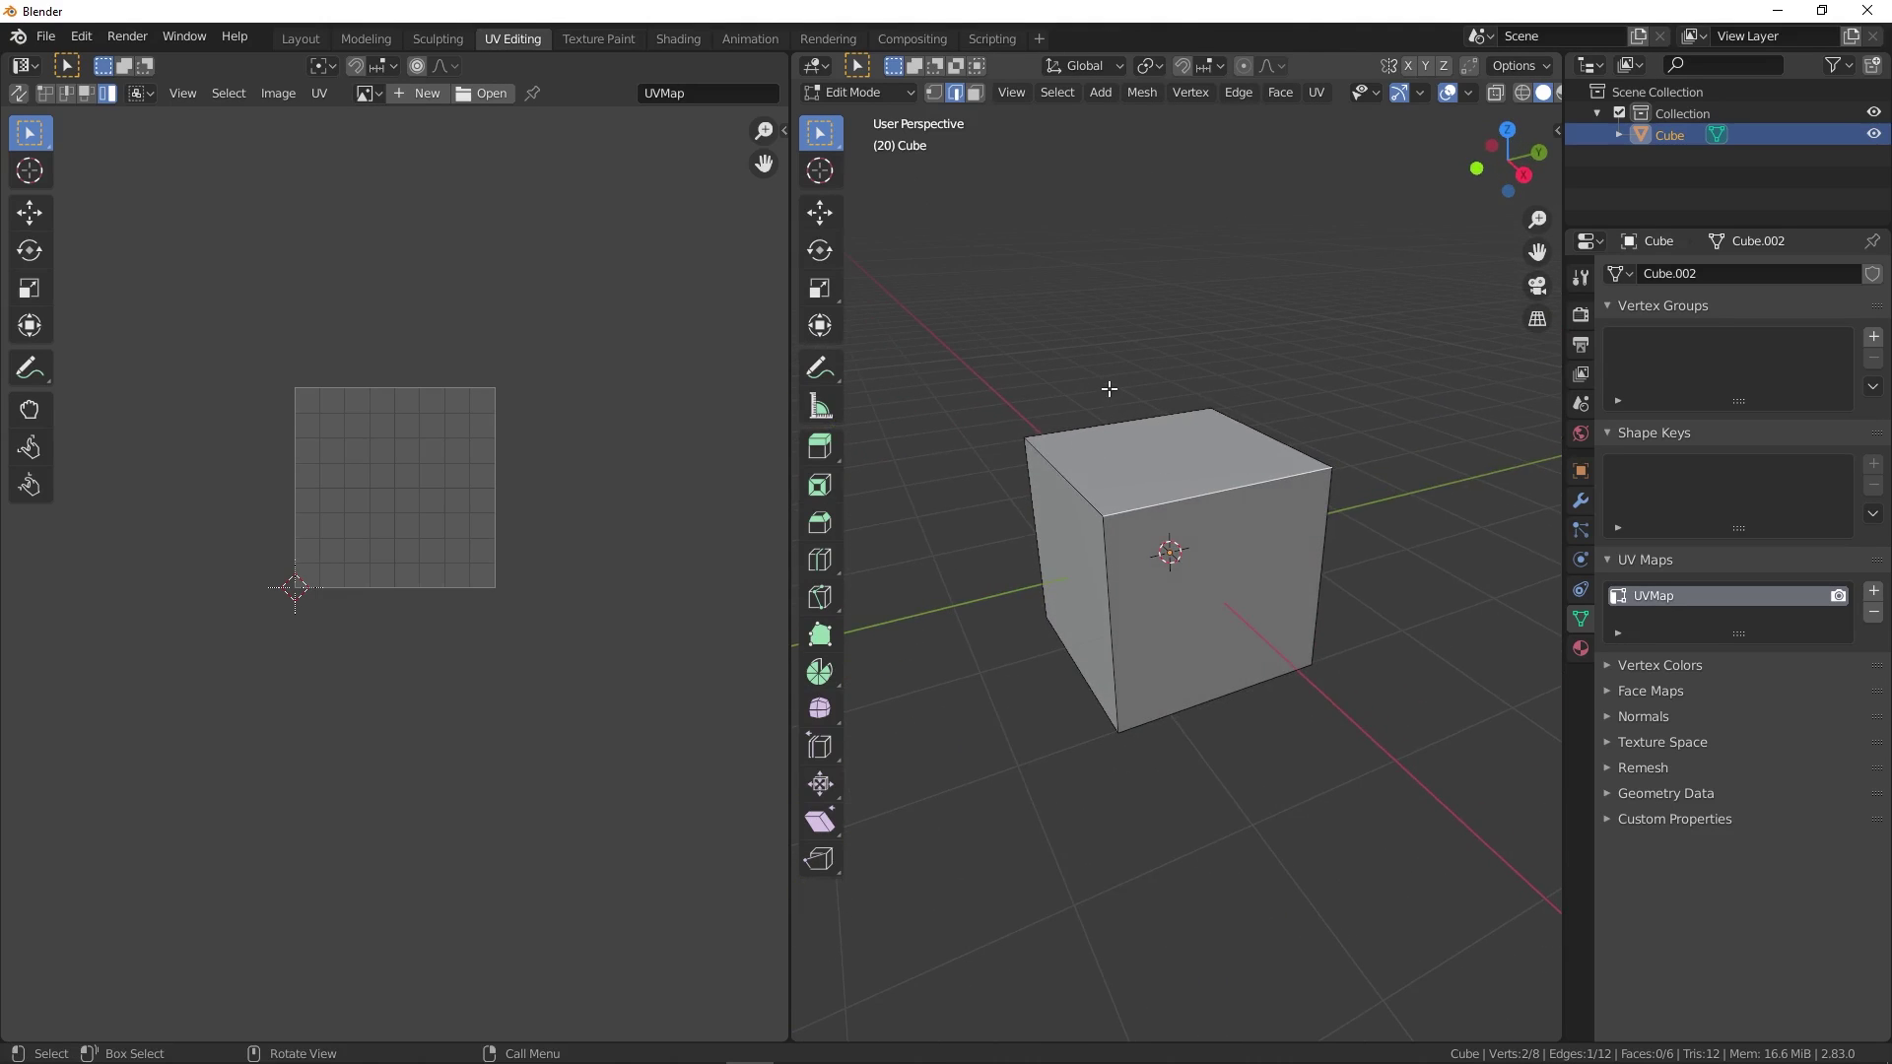
middle_click_drag(1119, 390, 1416, 381)
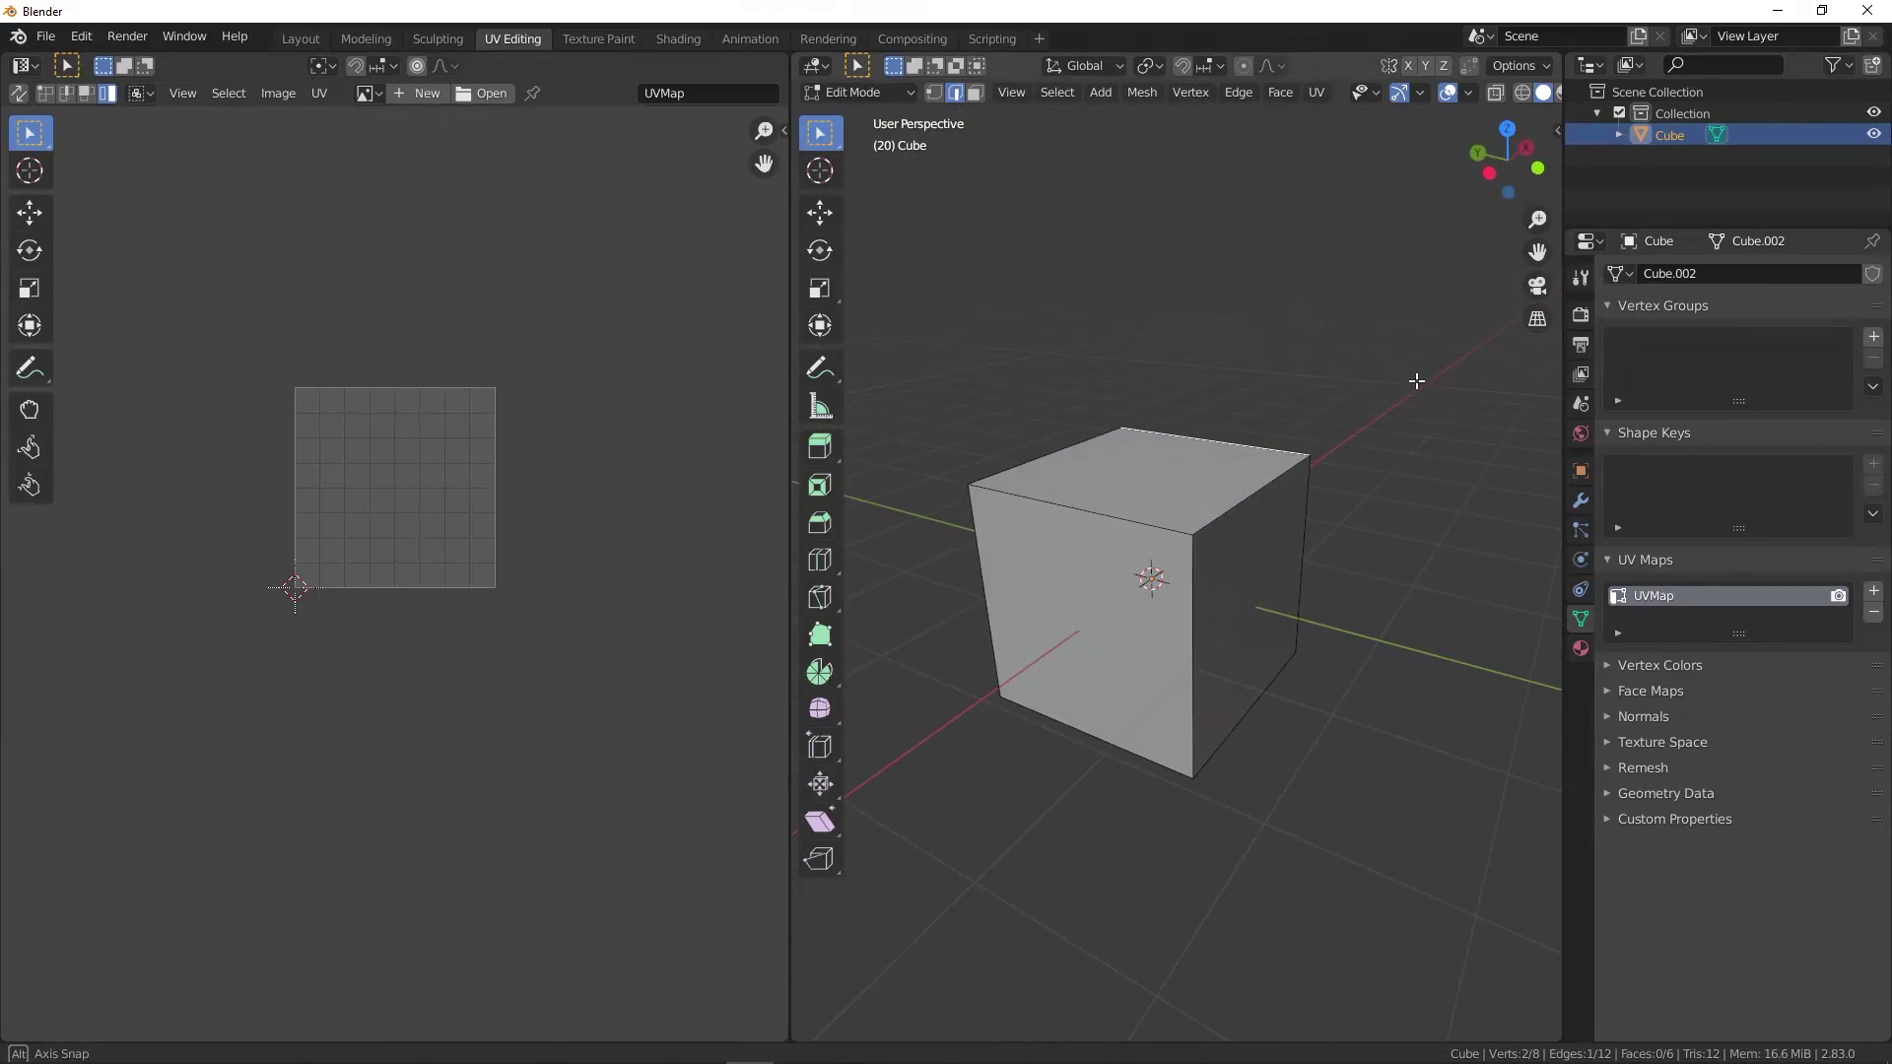
left_click(1155, 513, "shift")
- Add two more top edges to the selection and mark them as seams
left_click(1265, 490, "shift")
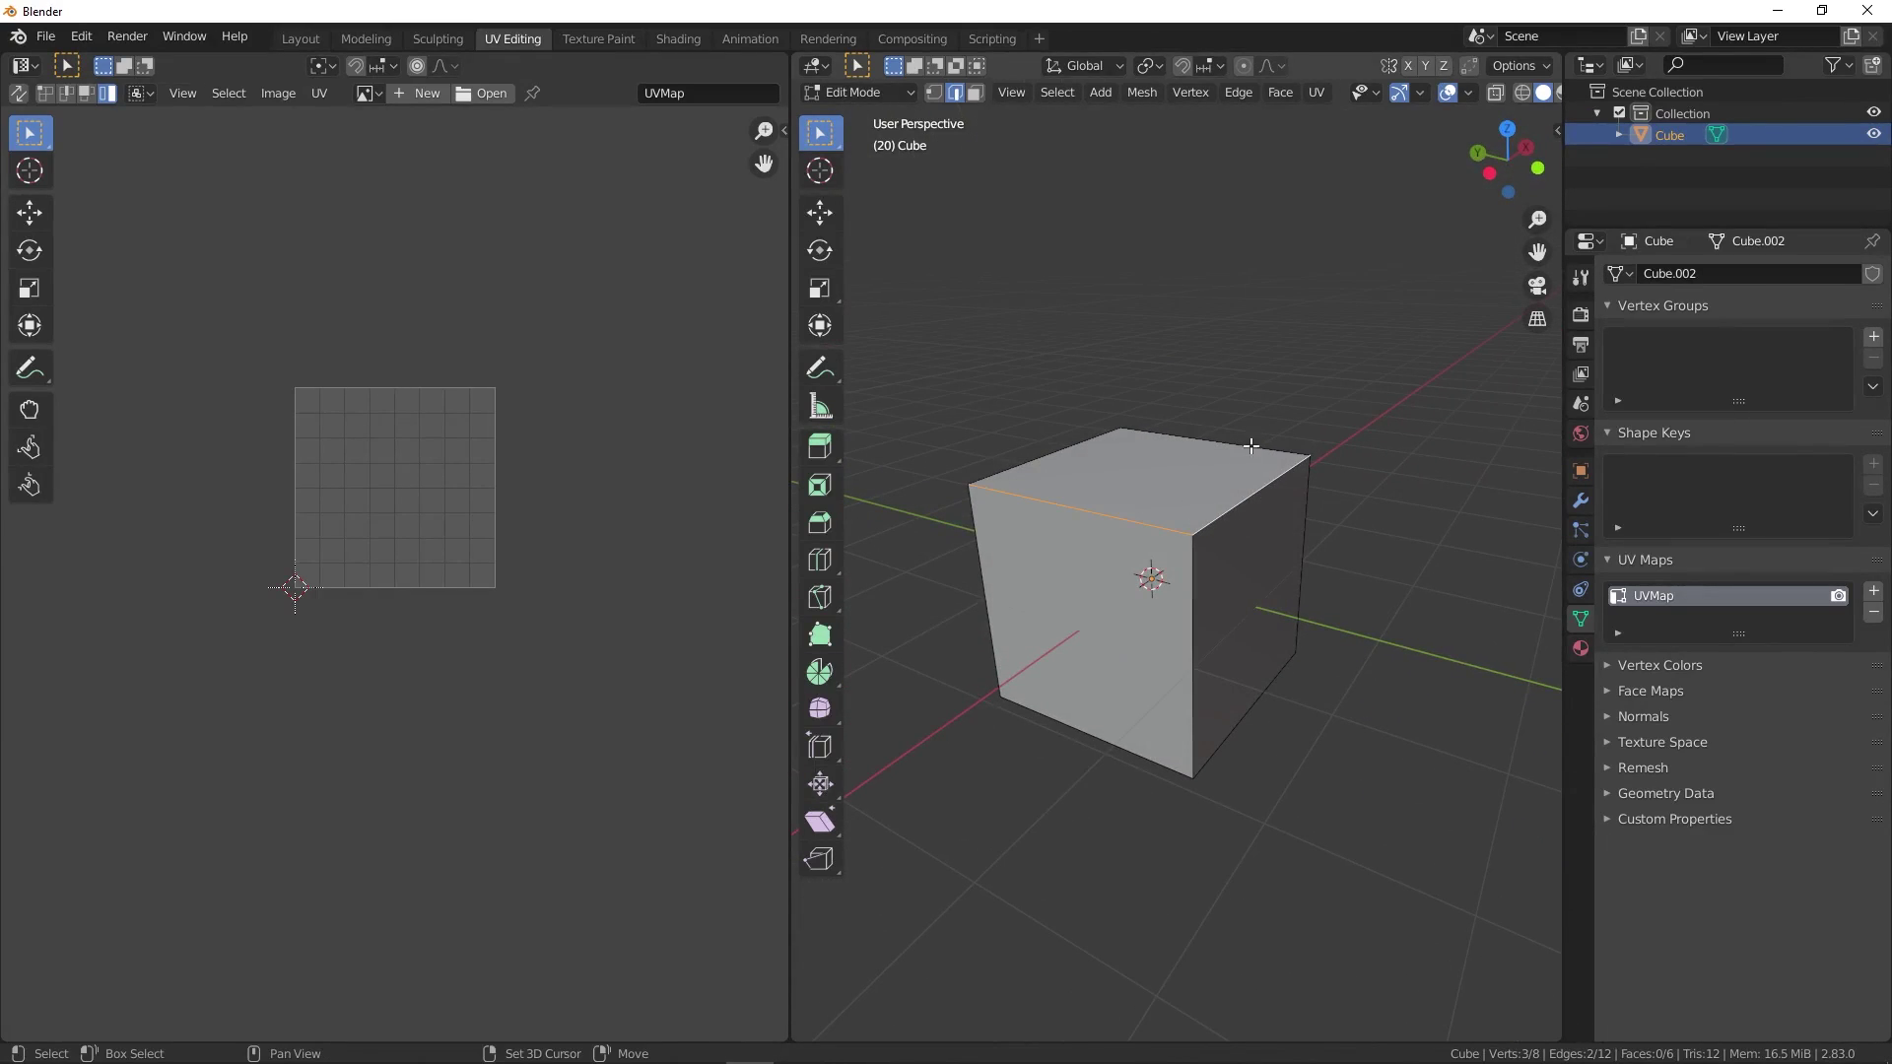
left_click(1250, 439, "shift")
right_click(1250, 438)
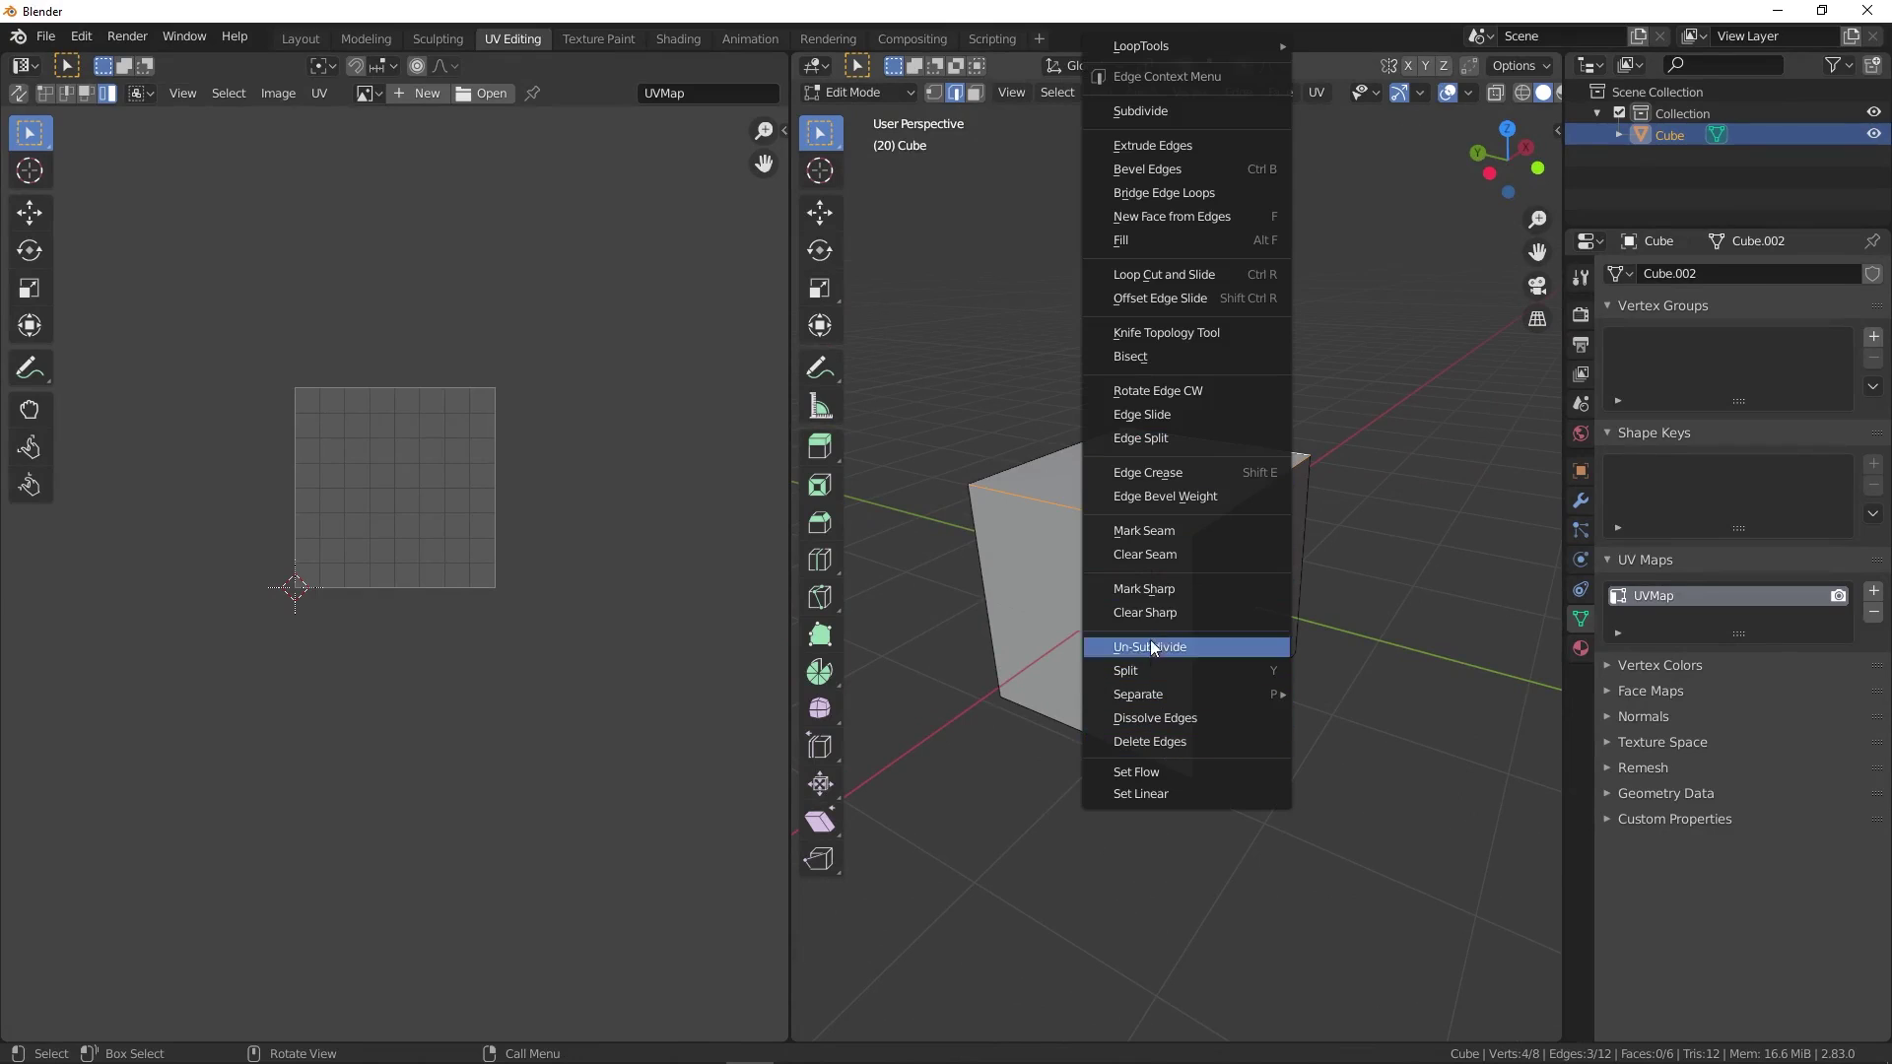
left_click(1163, 532)
- Clear the seam from the front top edge, then select the back-right top edge
middle_click_drag(1185, 352, 1223, 385)
left_click(1233, 352)
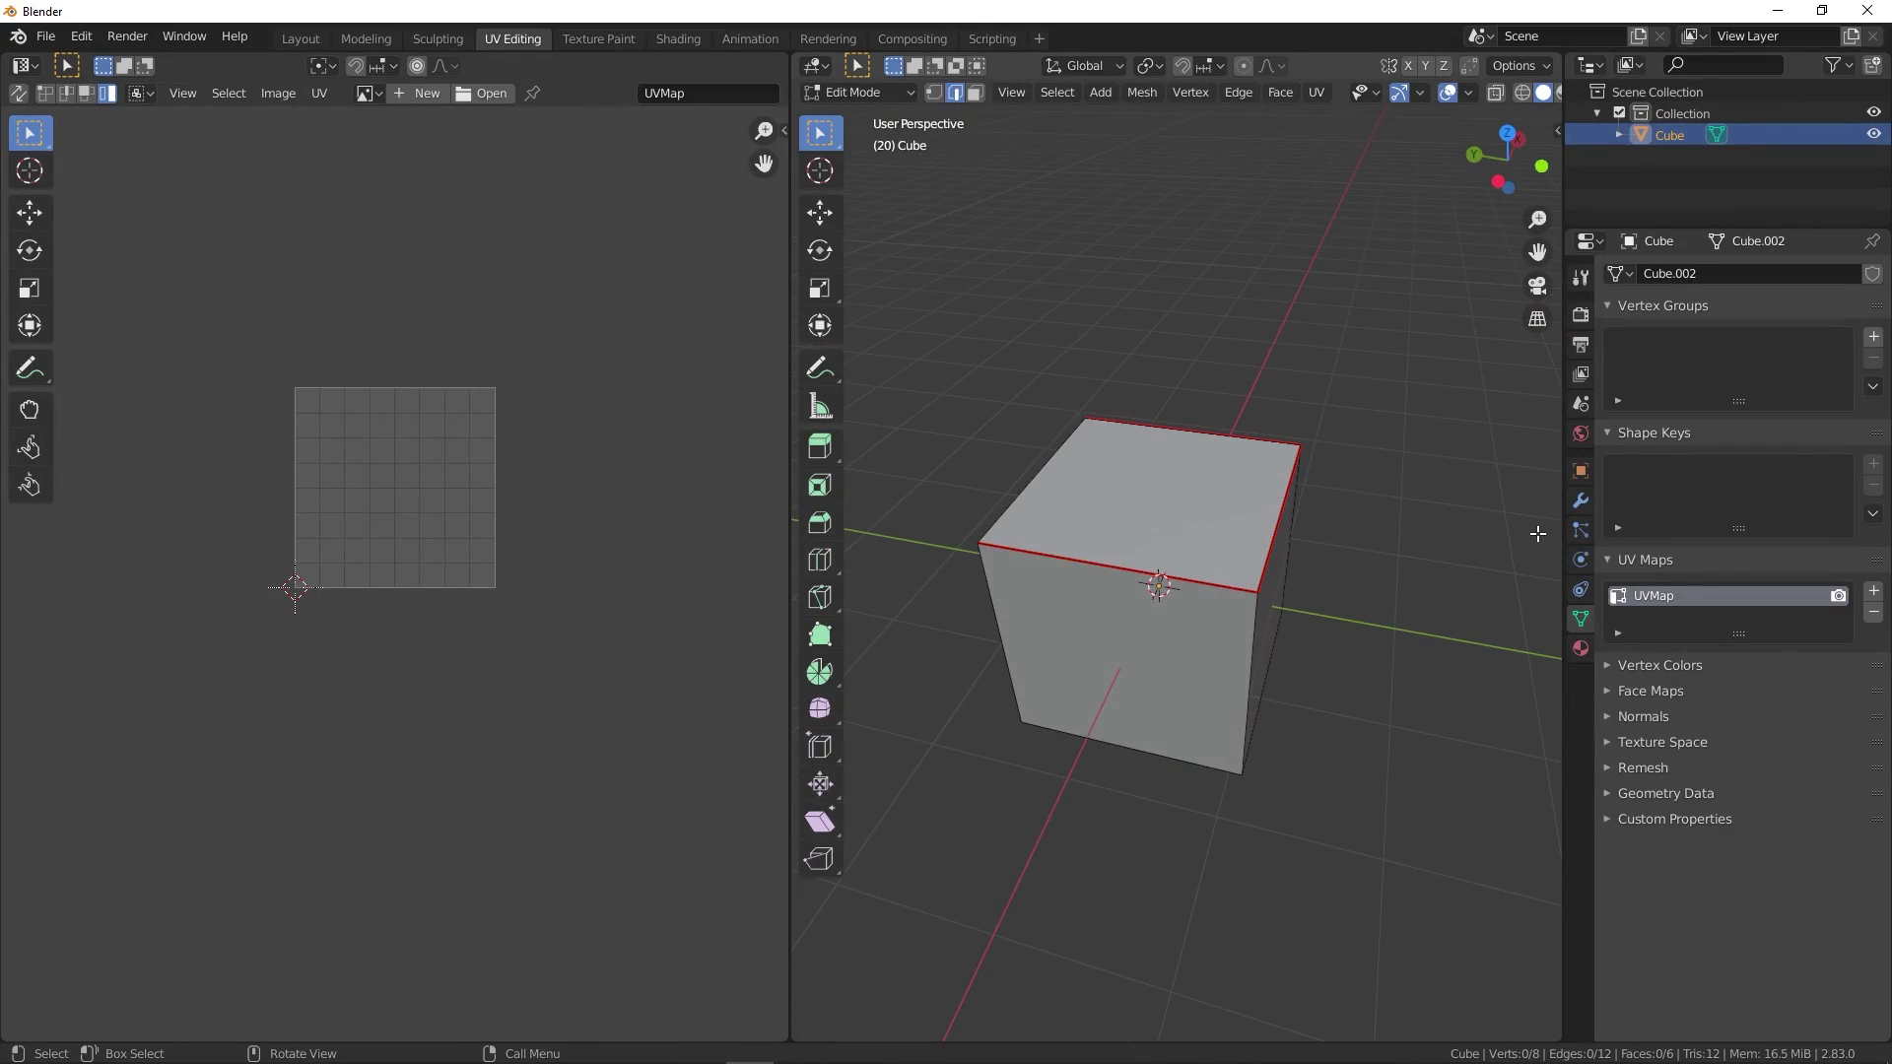
mouse_move(1537, 535)
middle_mouse_down()
mouse_move(1393, 523)
mouse_move(1283, 558)
middle_mouse_up()
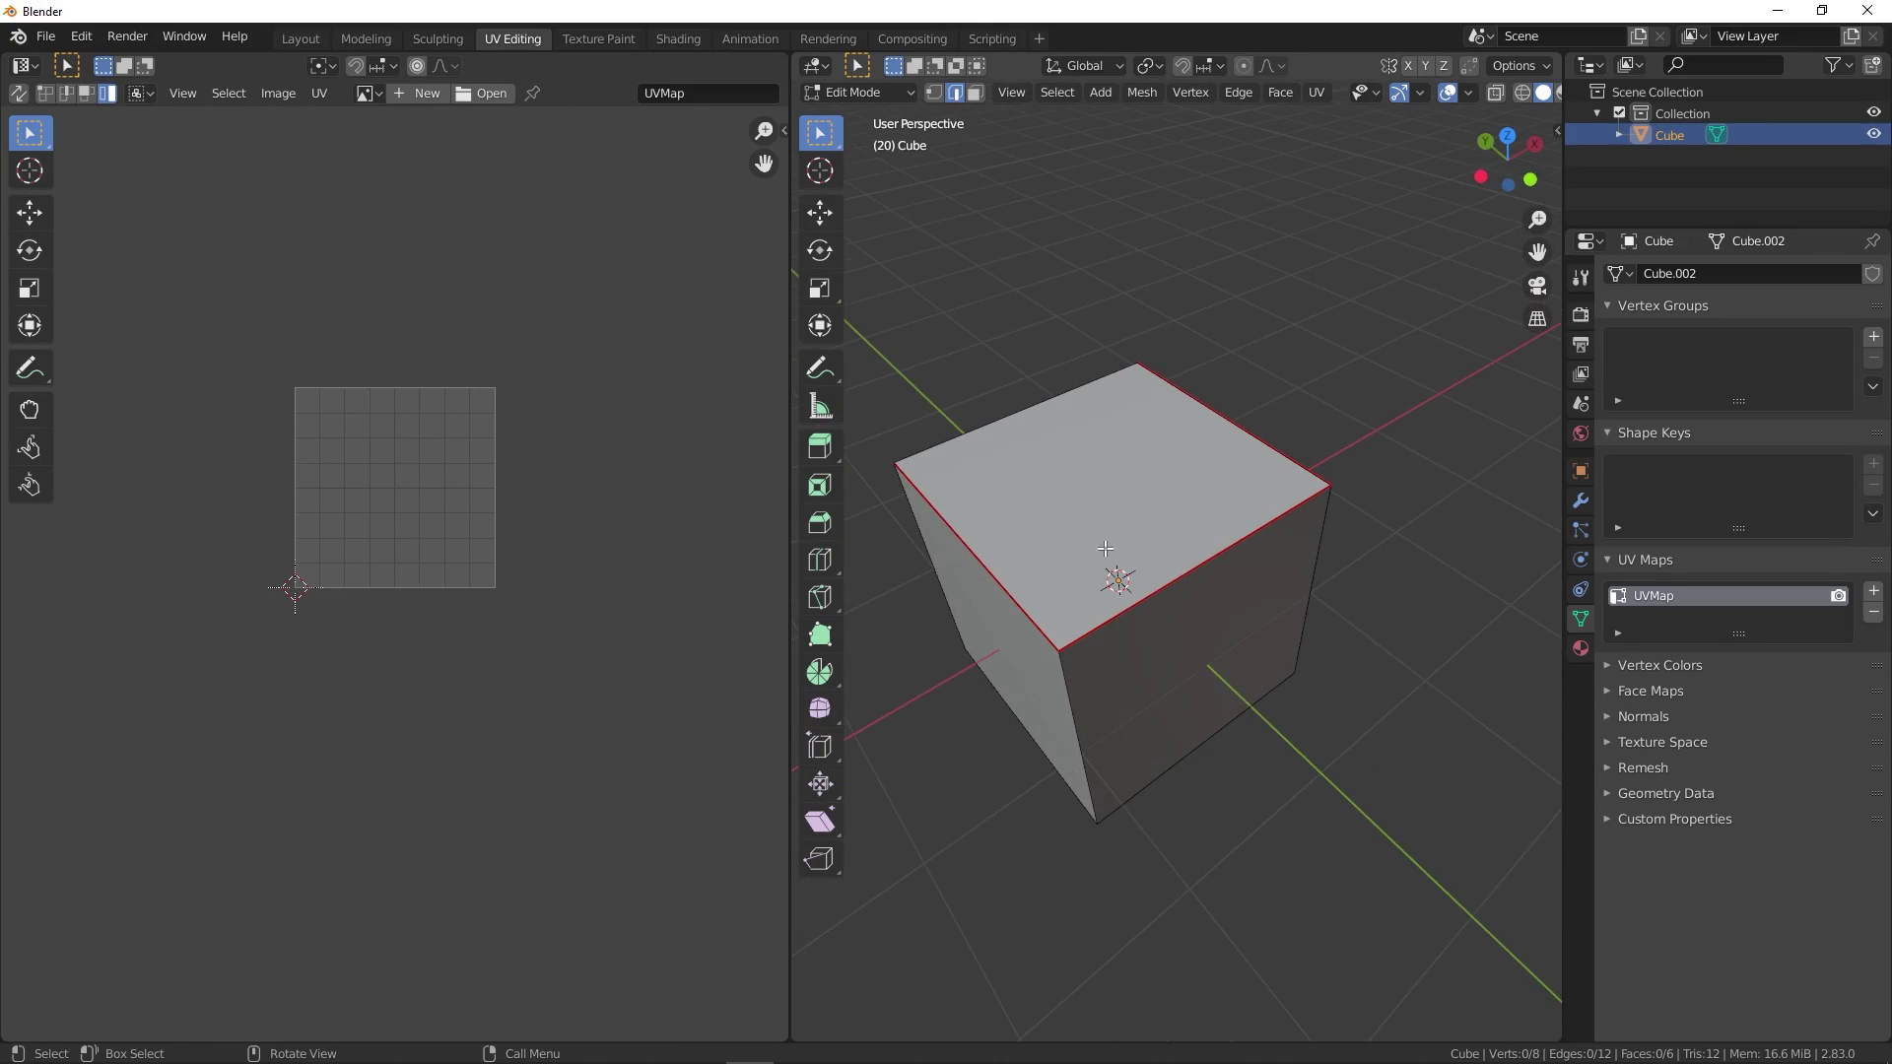
middle_click_drag(1148, 523, 1170, 479)
left_click(1182, 523)
key("ctrl+e")
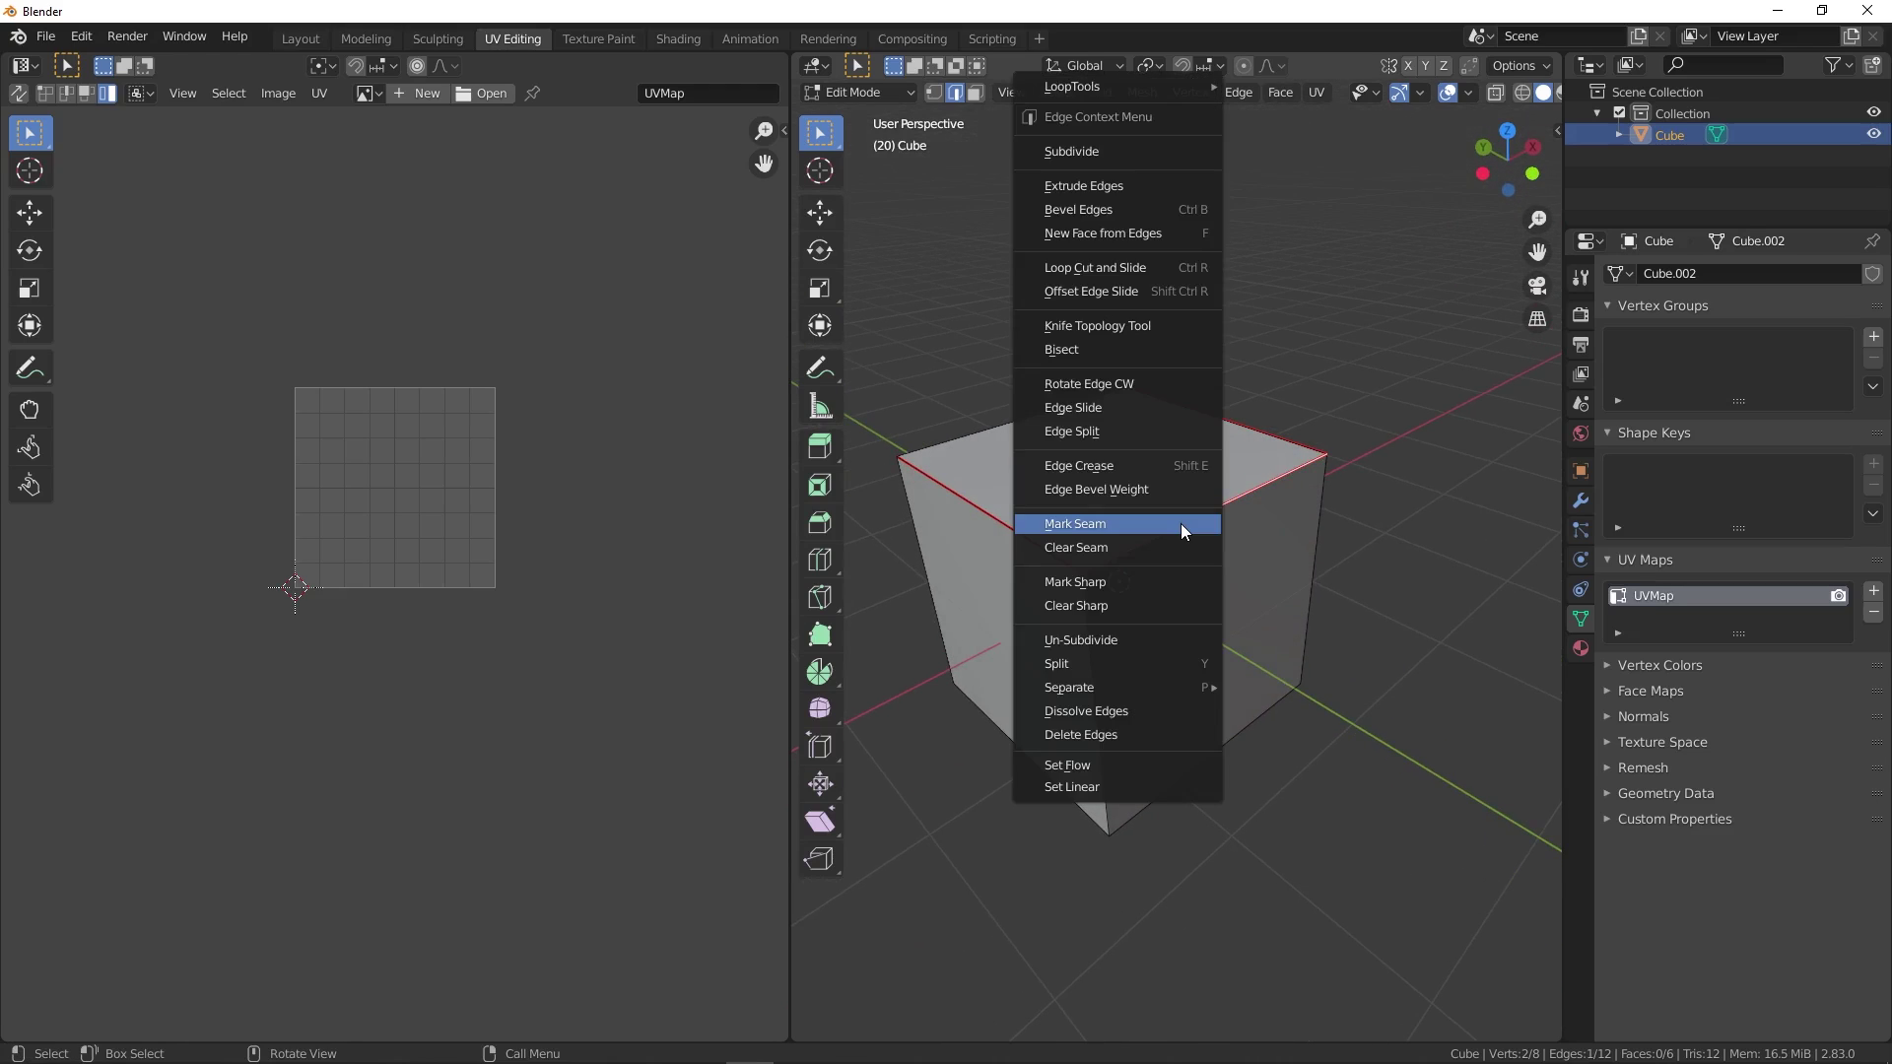
left_click(1121, 550)
left_click(1284, 439)
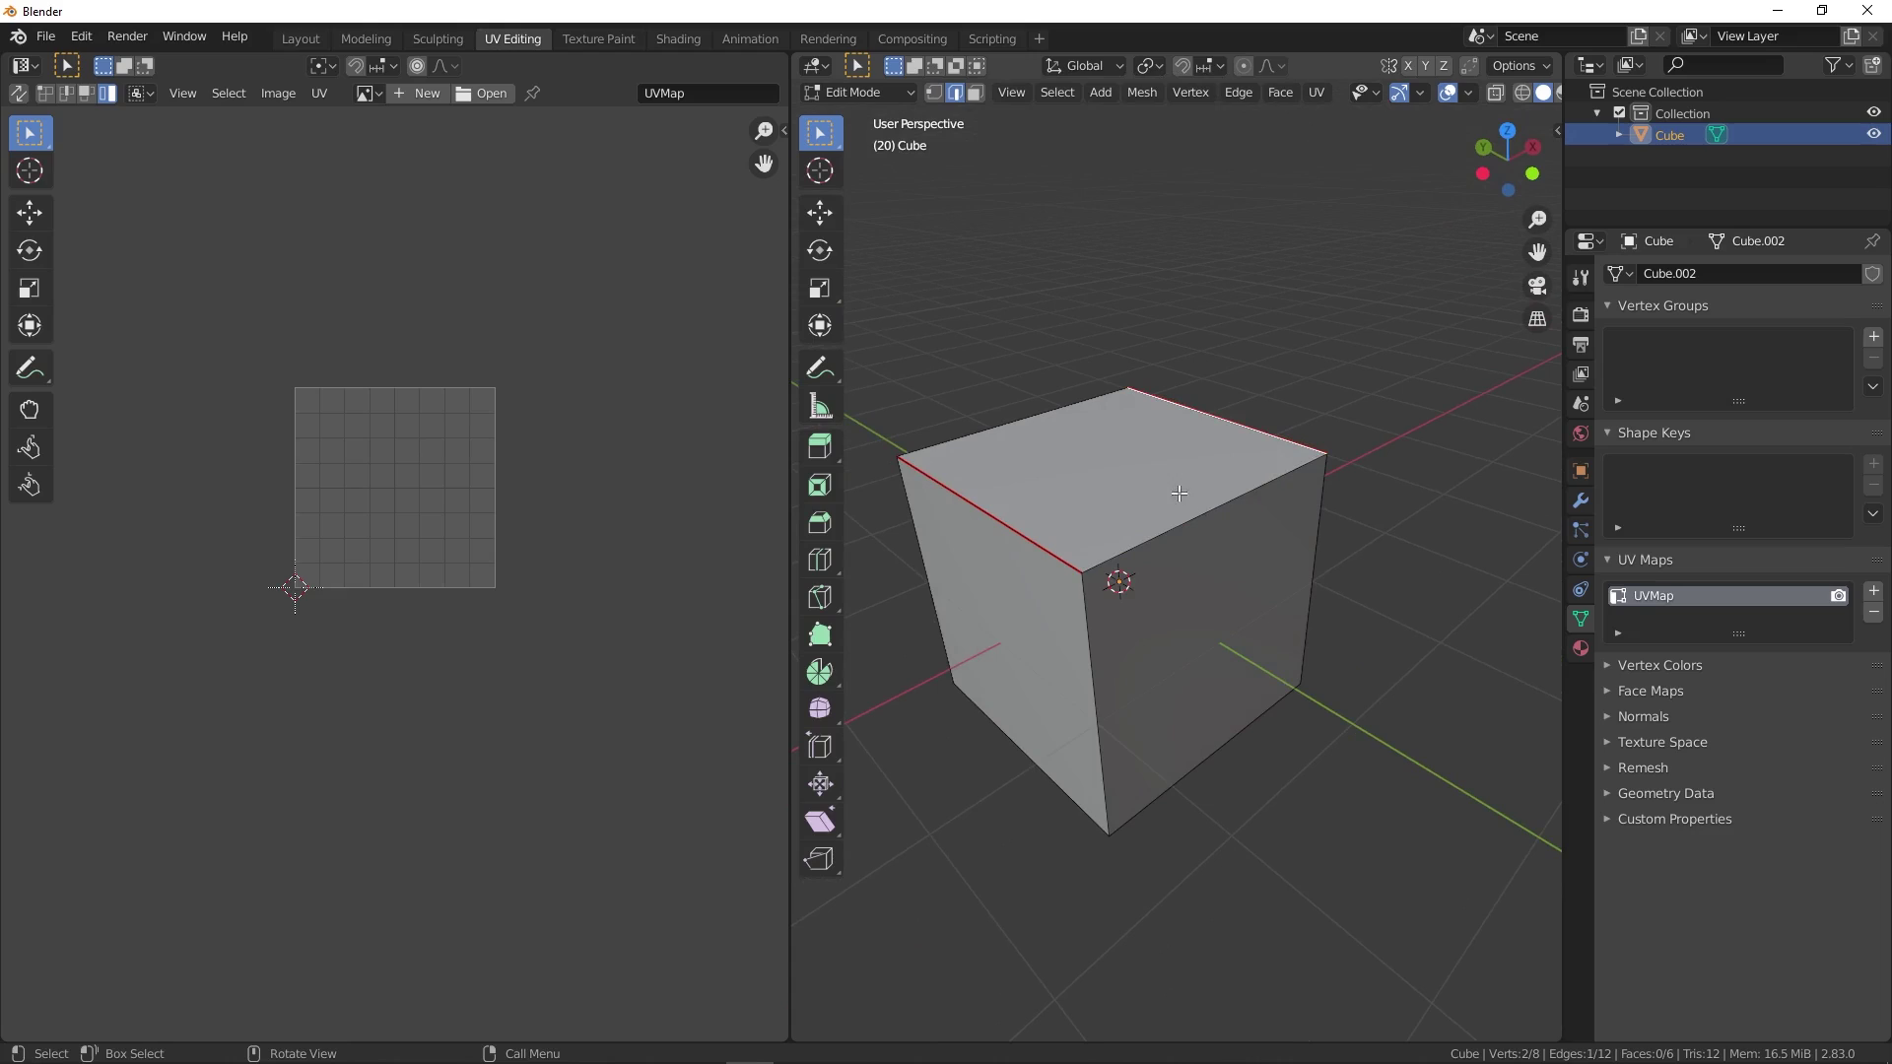
- Select the whole mesh and clear every remaining seam
key("a")
right_click(1246, 428)
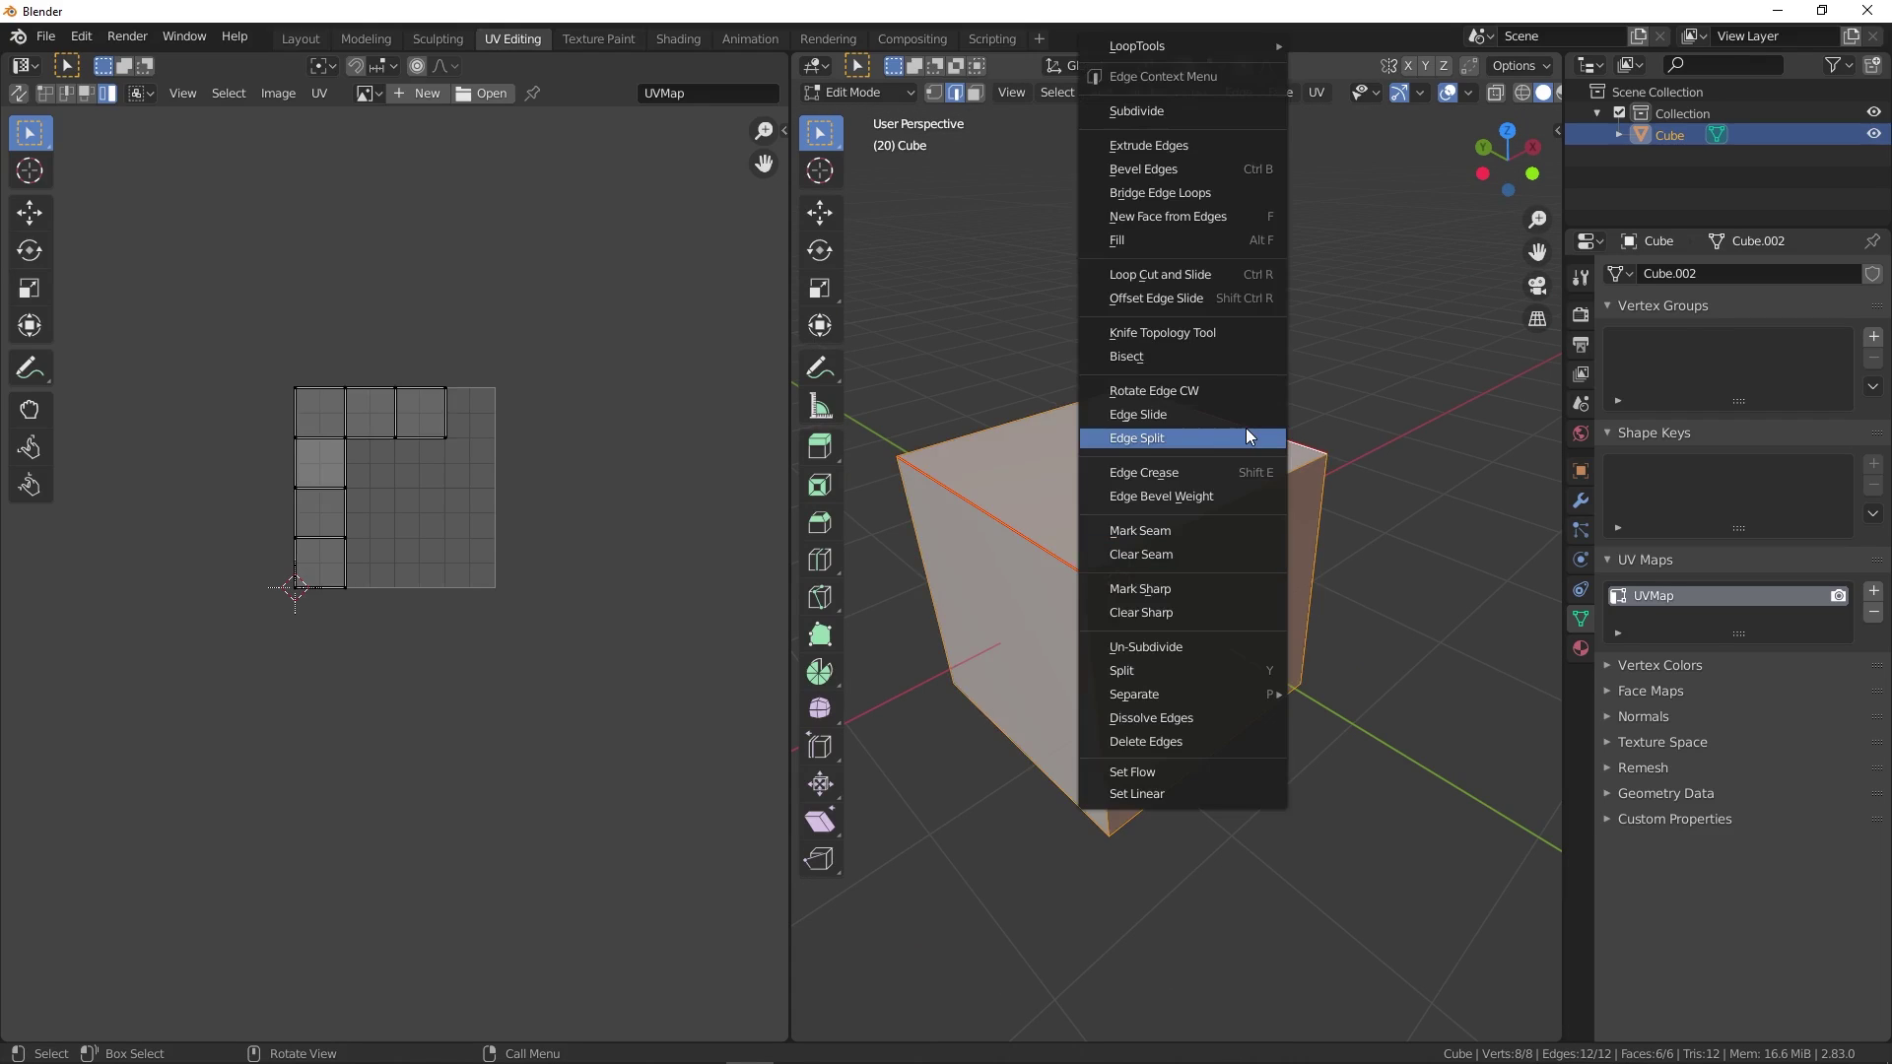
left_click(1183, 554)
key("alt+a")
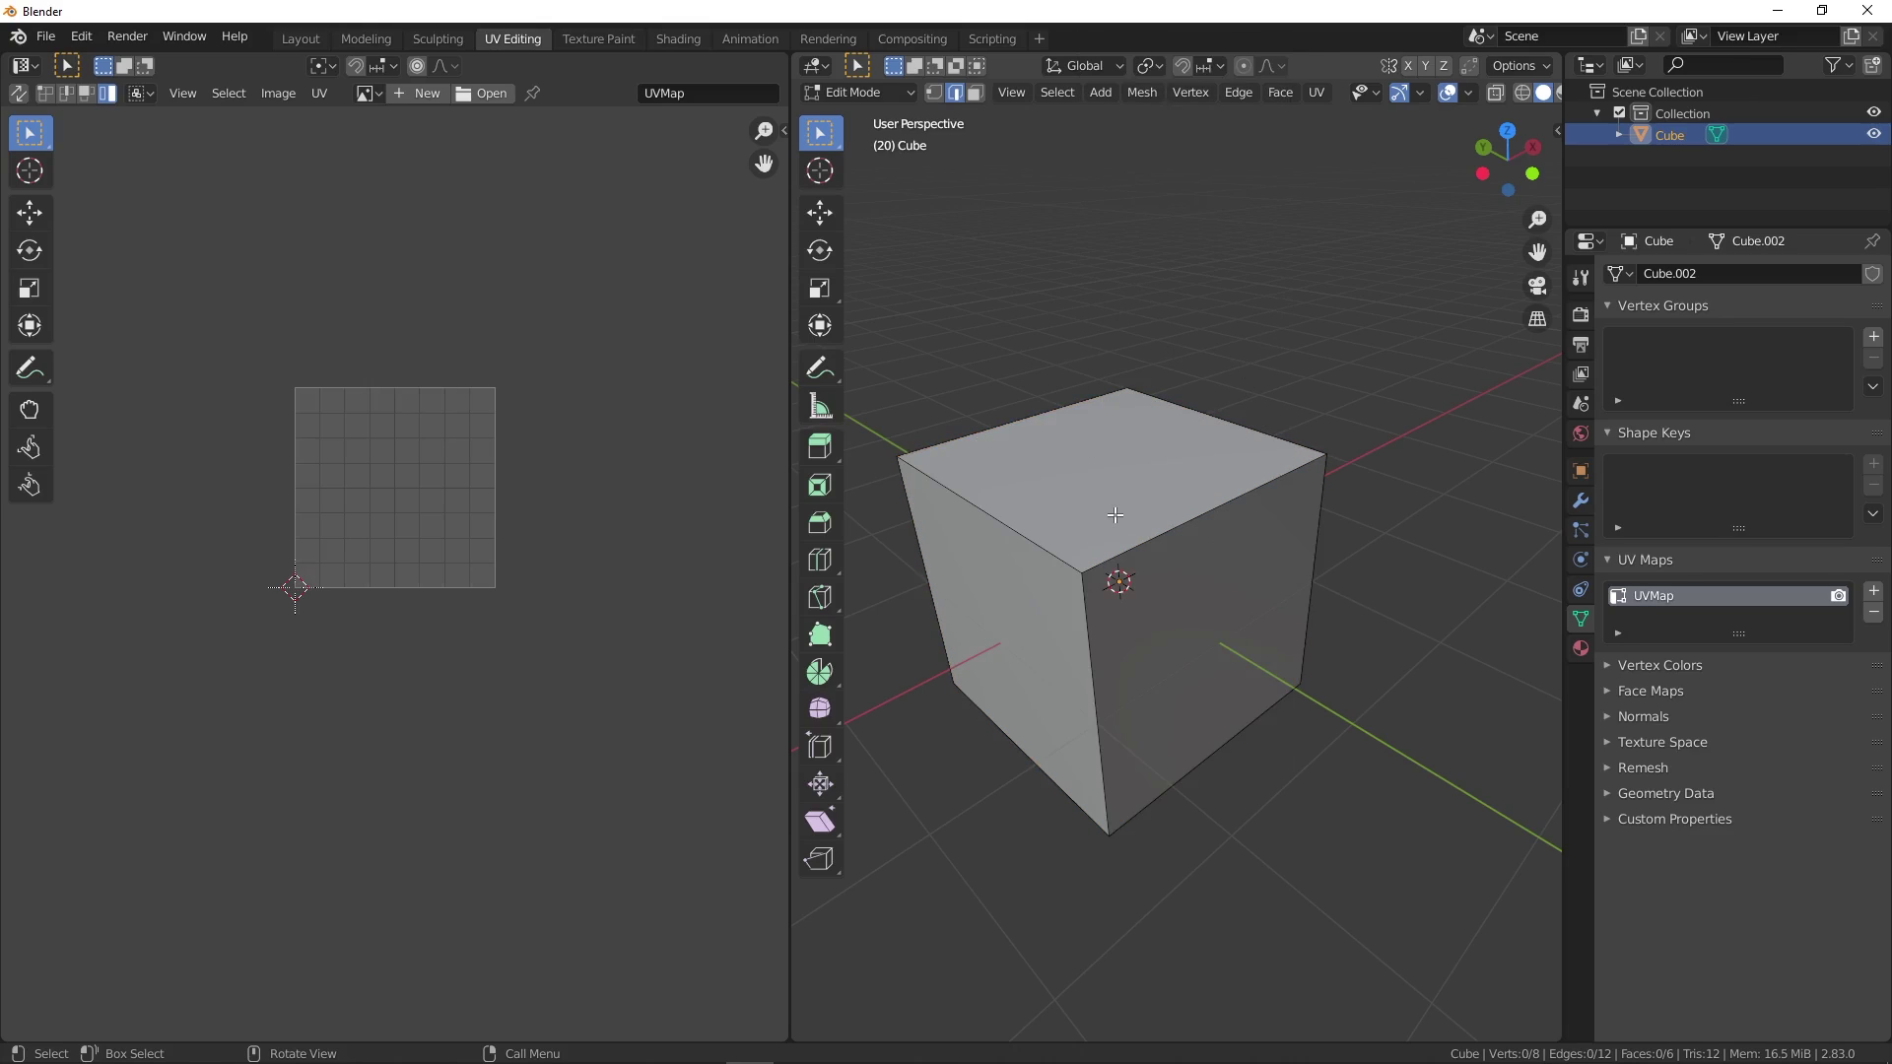
middle_click_drag(1340, 507, 1328, 513)
- Smart UV Project the whole cube, then raise the Angle Limit from 66 to about 68
key("a")
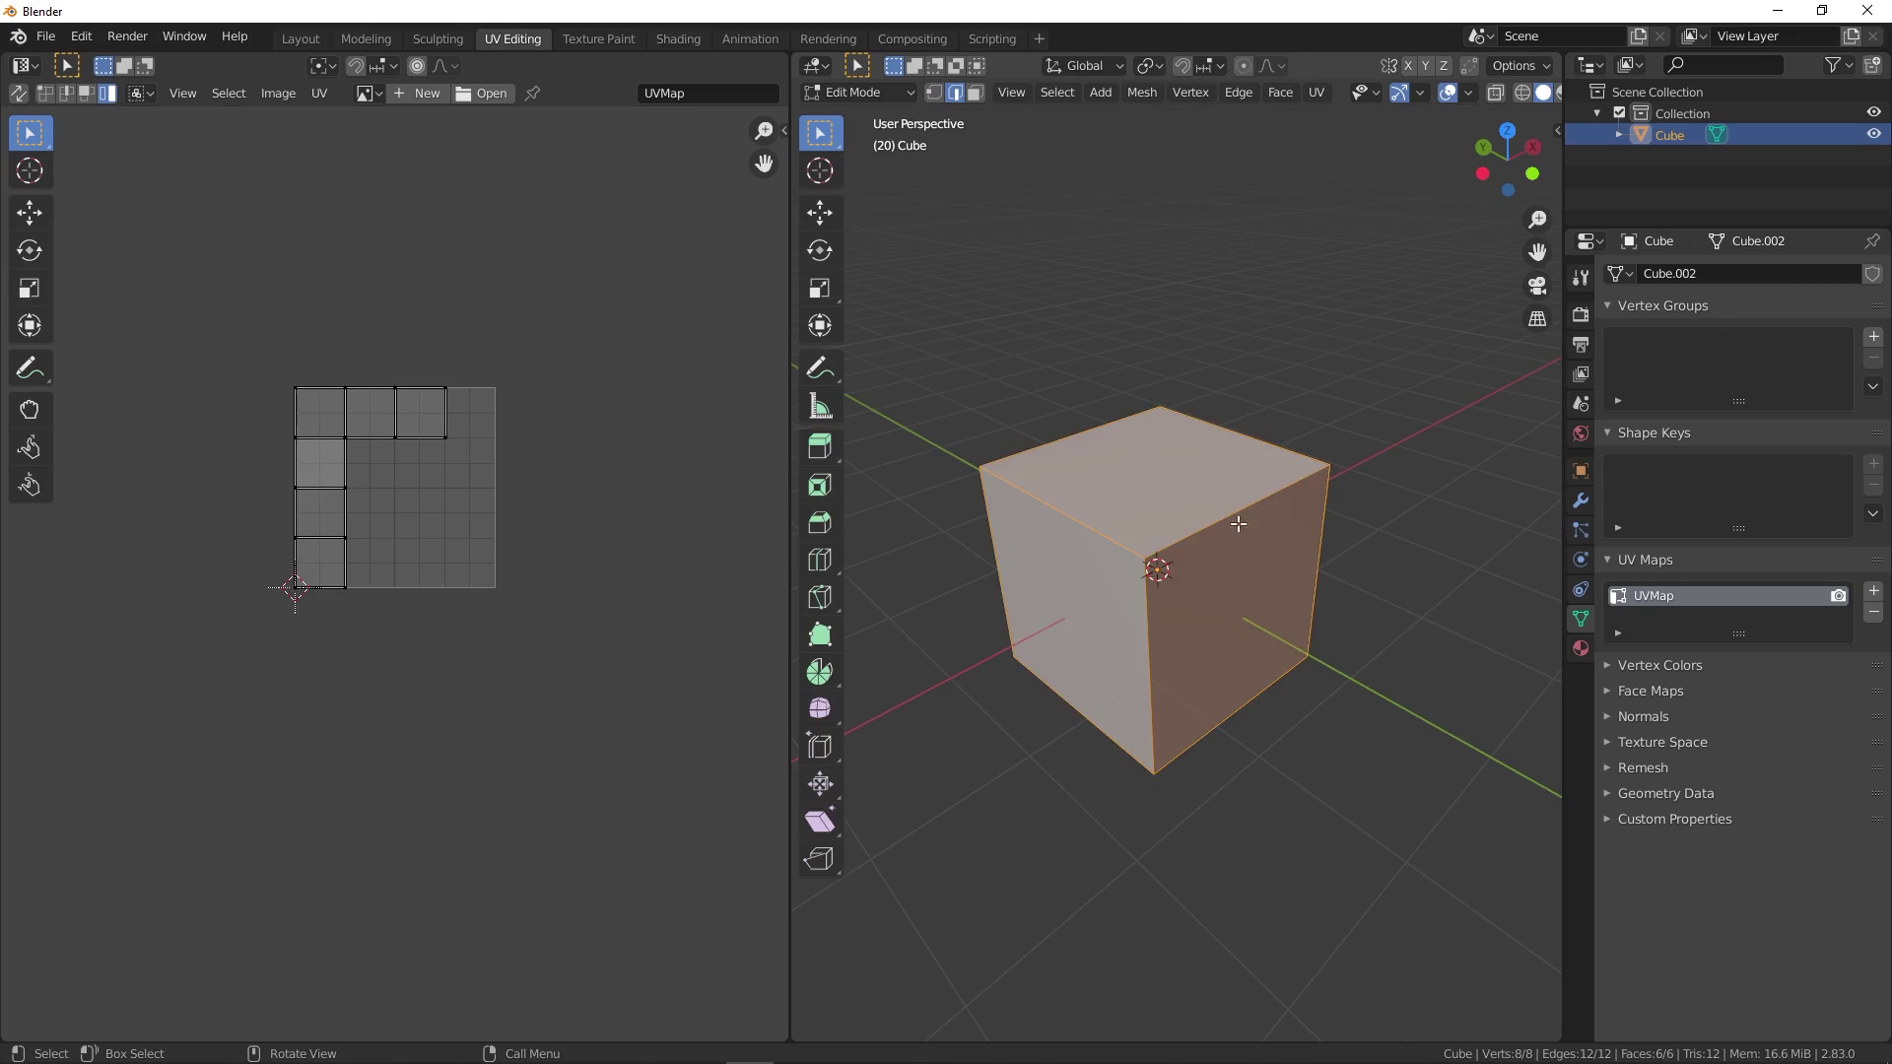
key("u")
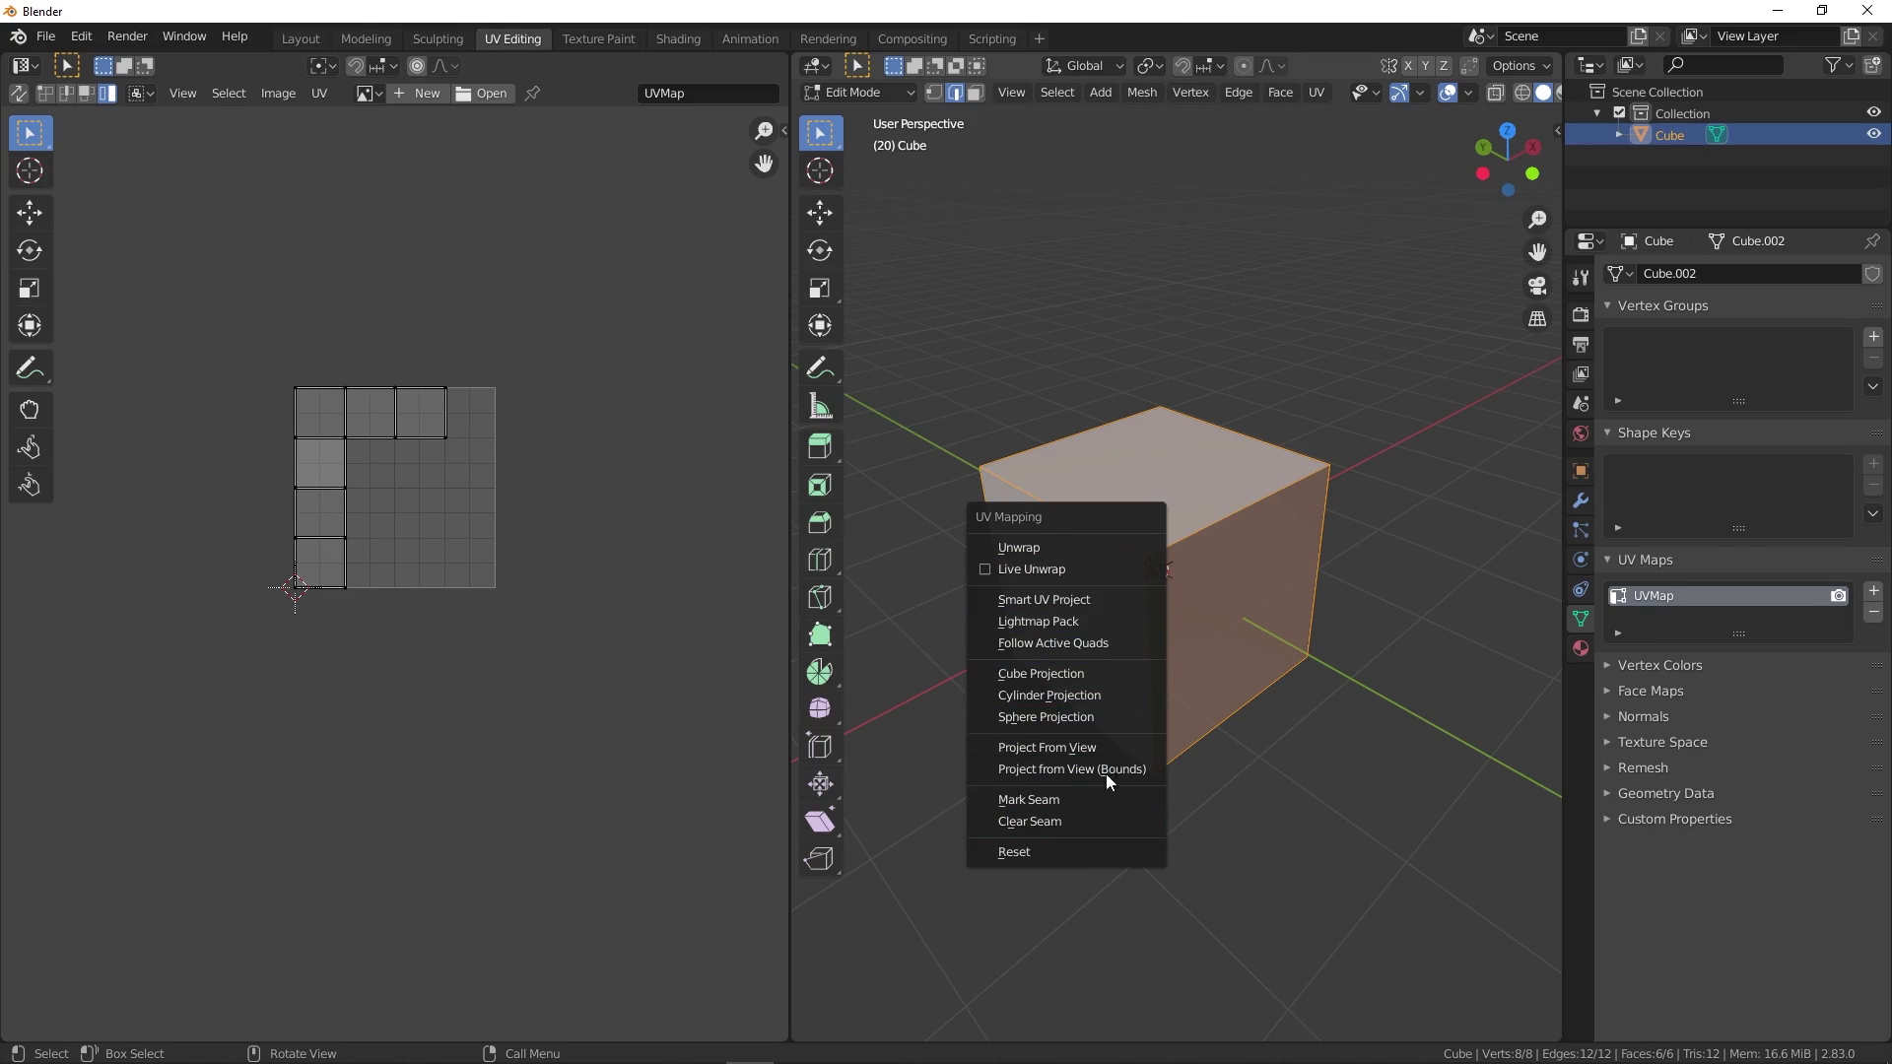
left_click(1092, 603)
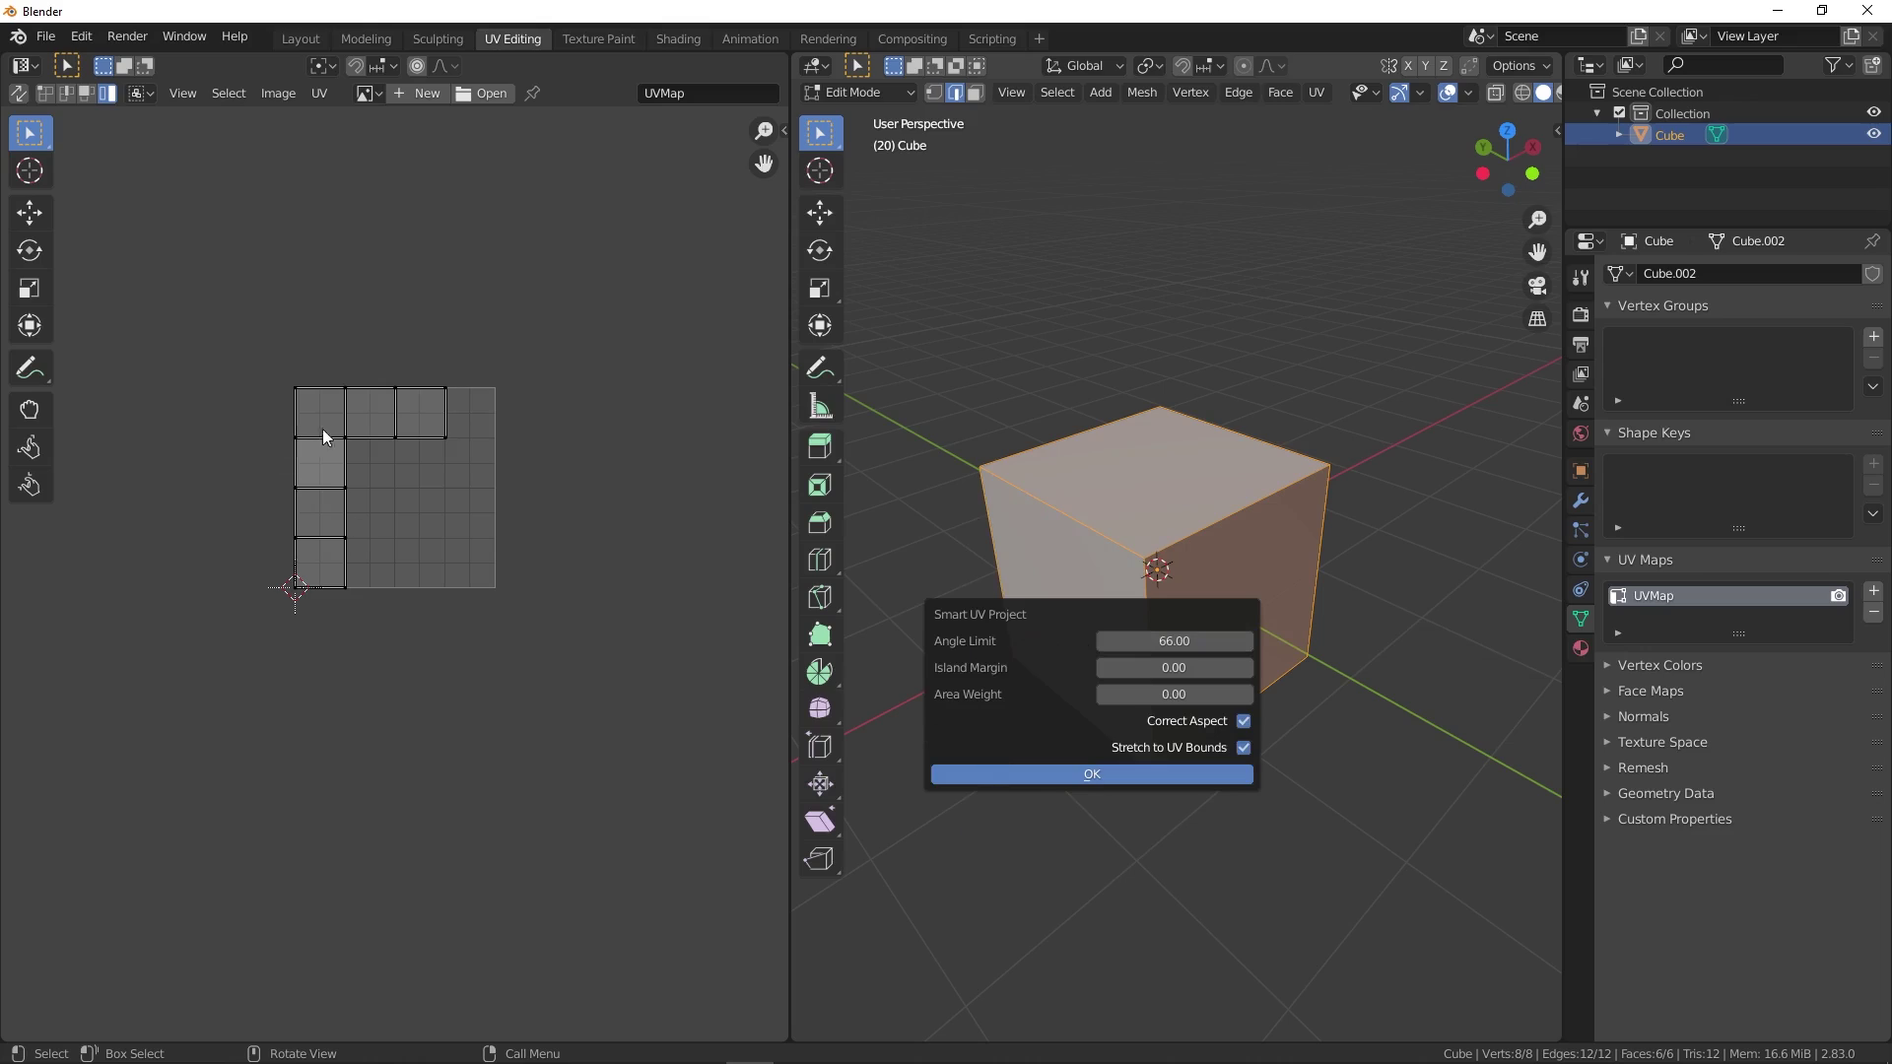
left_click(1115, 774)
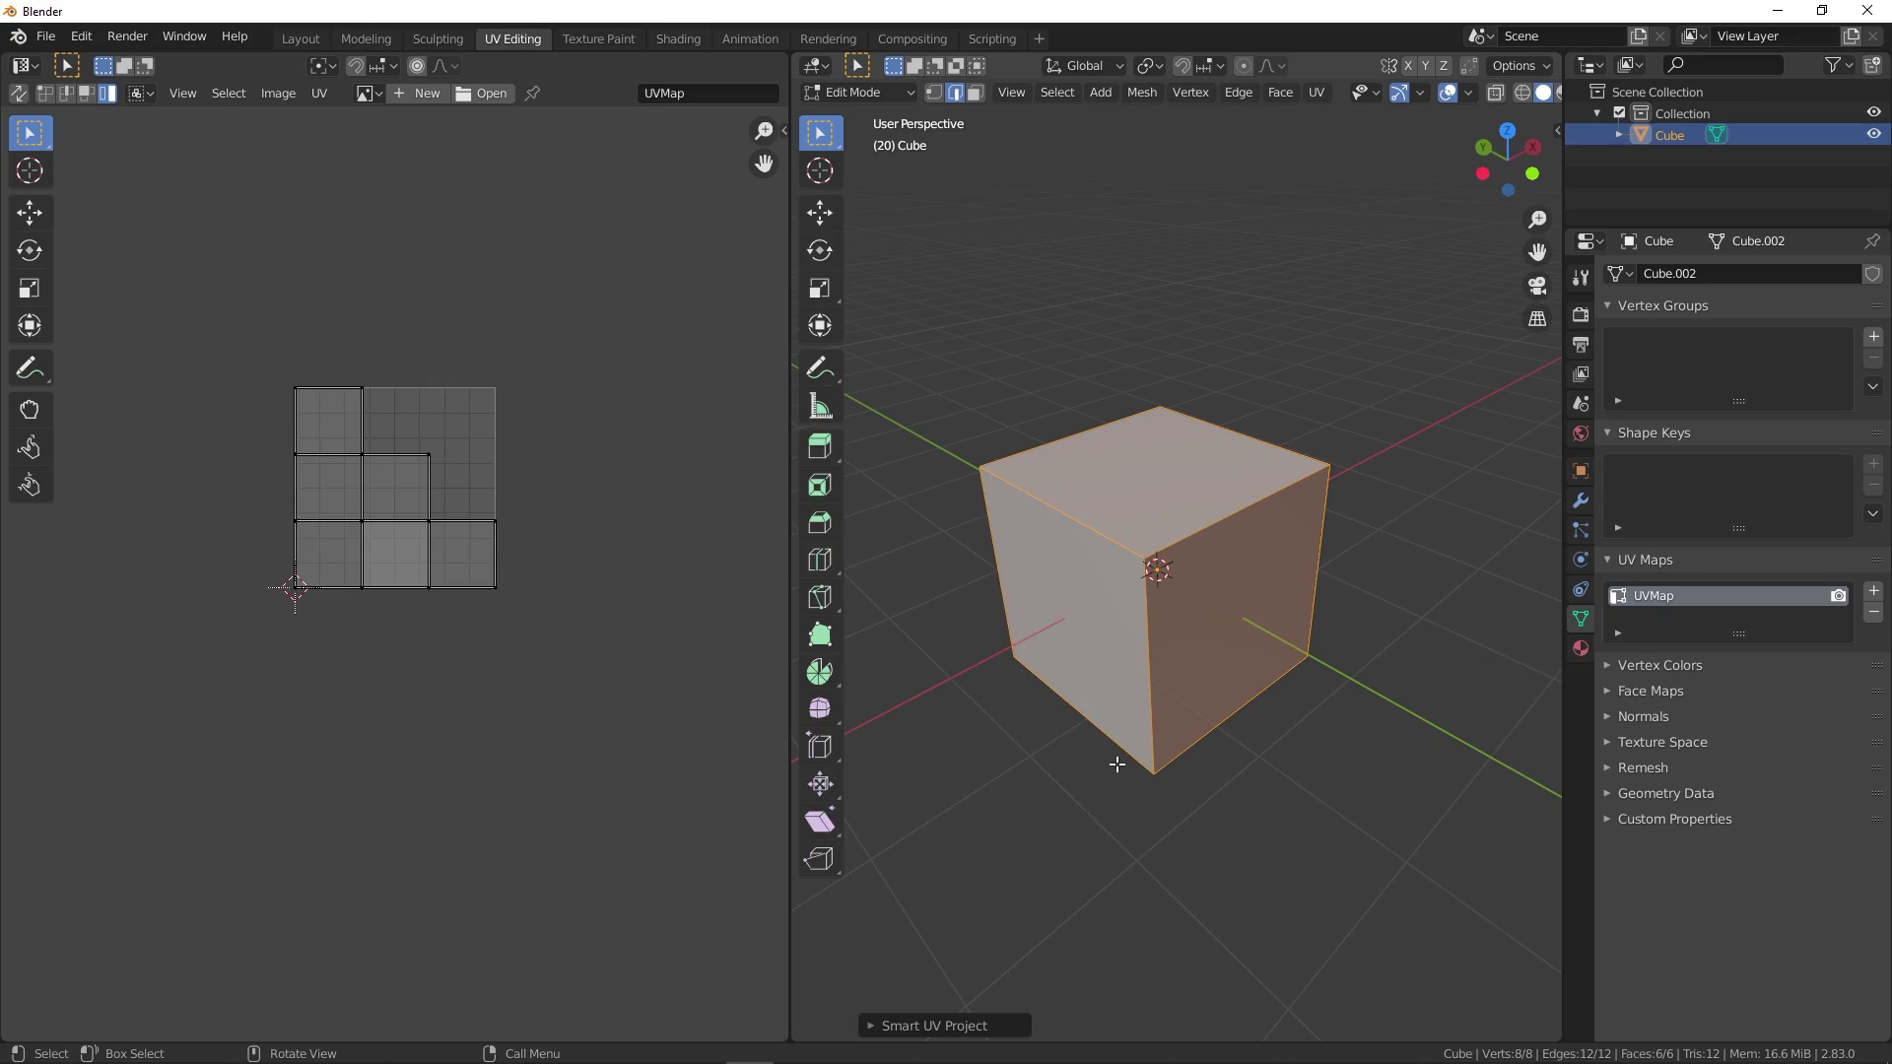
scroll(384, 534, "up", 1)
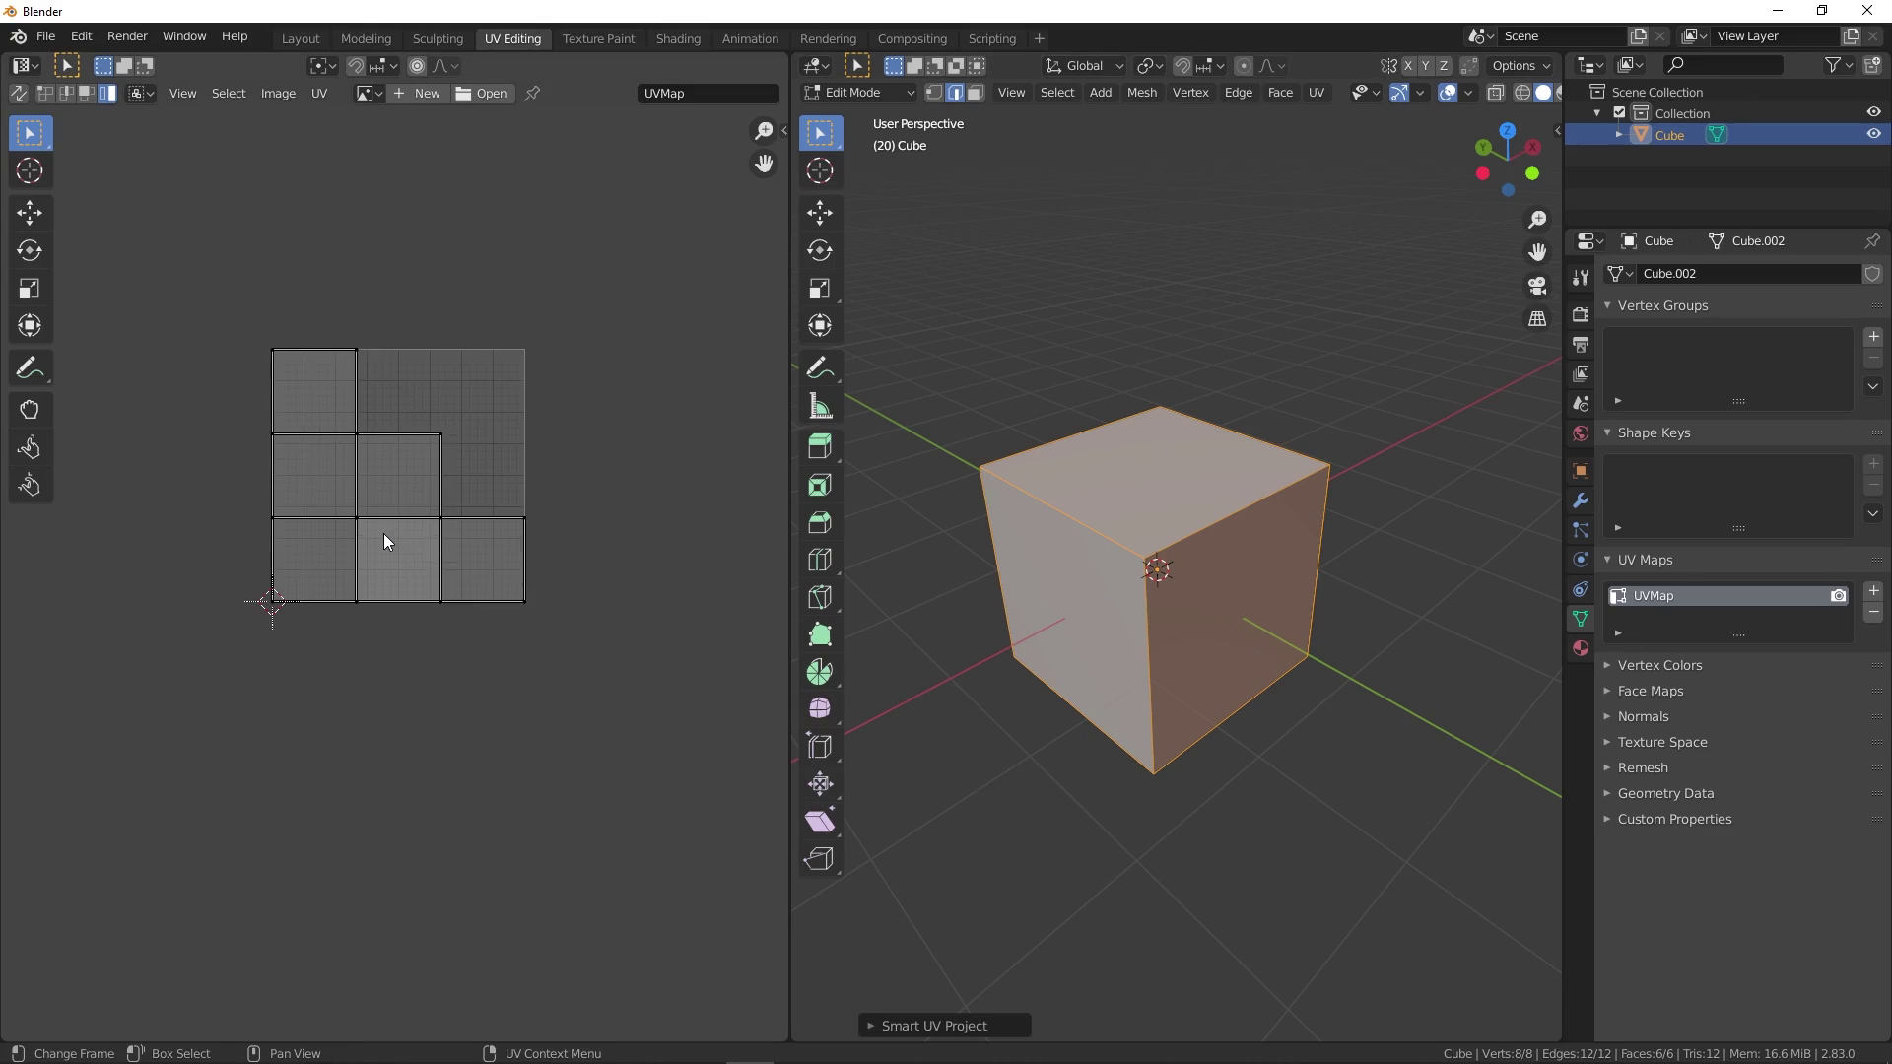
scroll(384, 534, "up", 2)
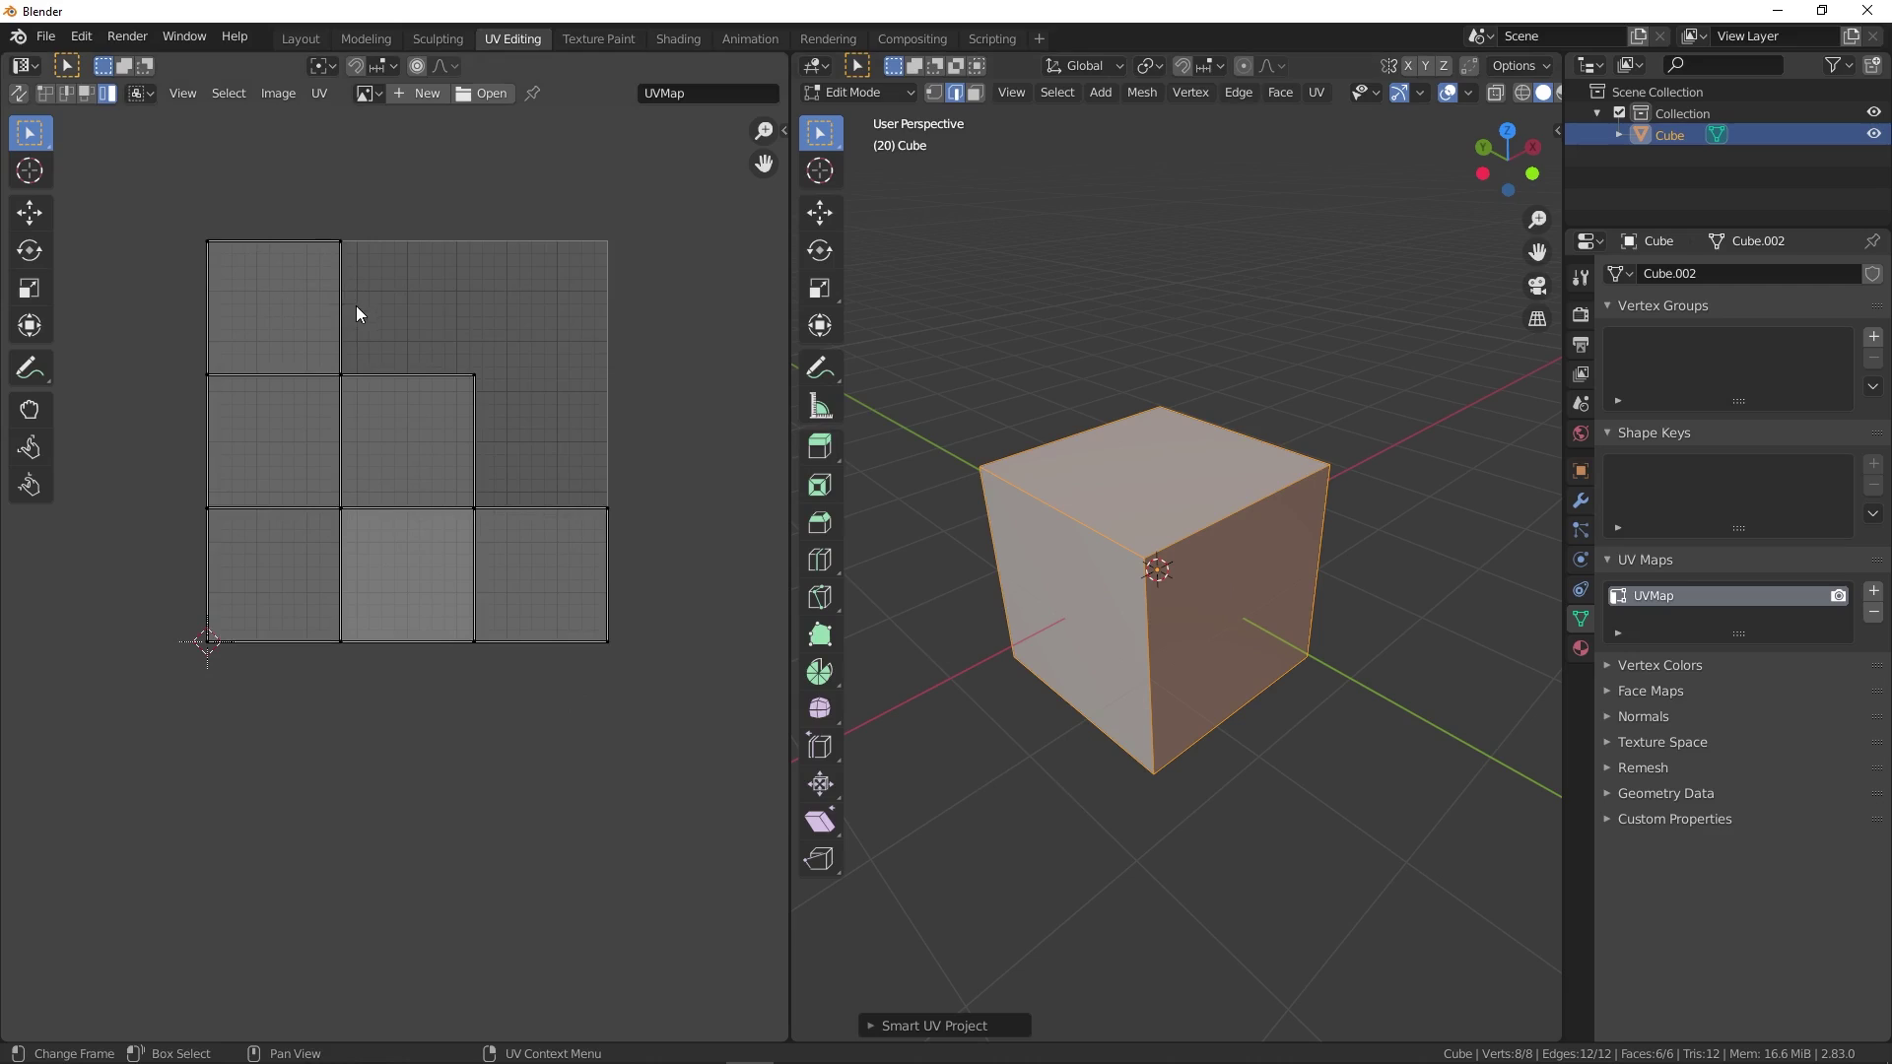
left_click(874, 1026)
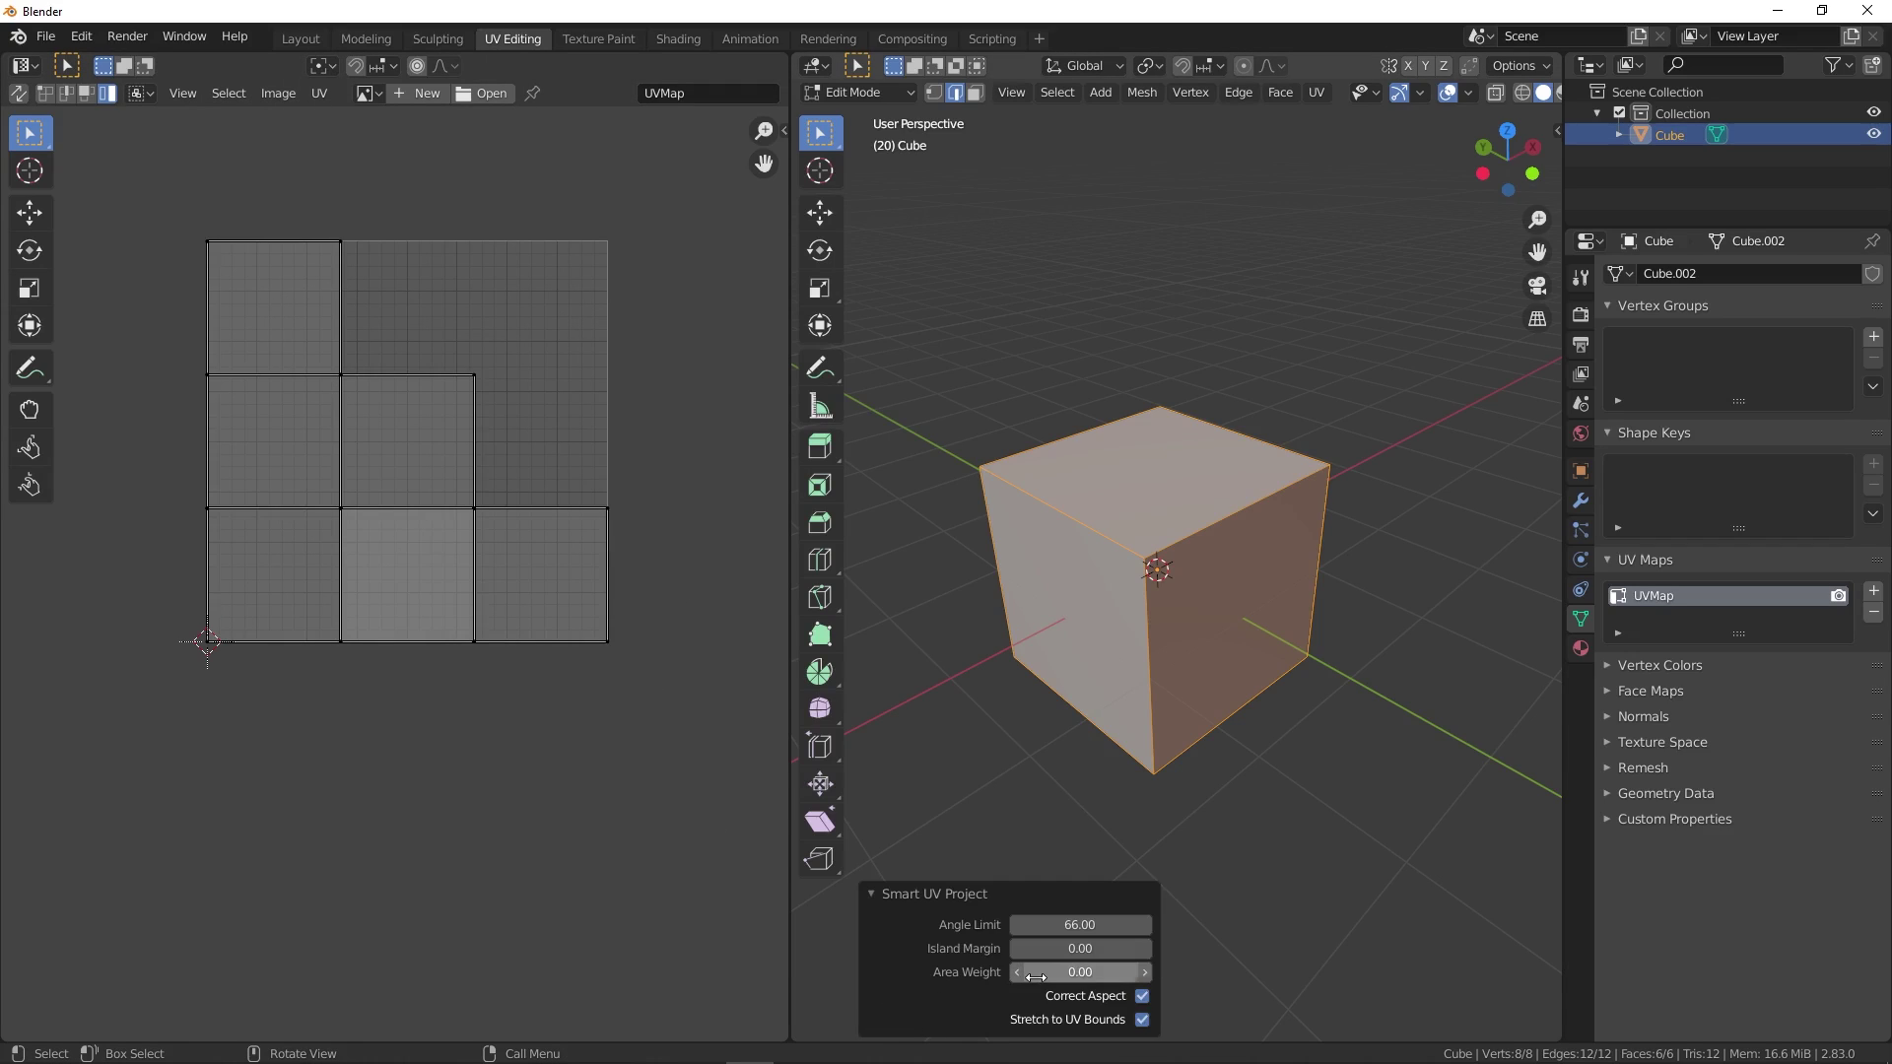
mouse_move(1113, 926)
left_mouse_down()
mouse_move(1132, 931)
mouse_move(245, 896)
mouse_move(1062, 919)
left_mouse_up()
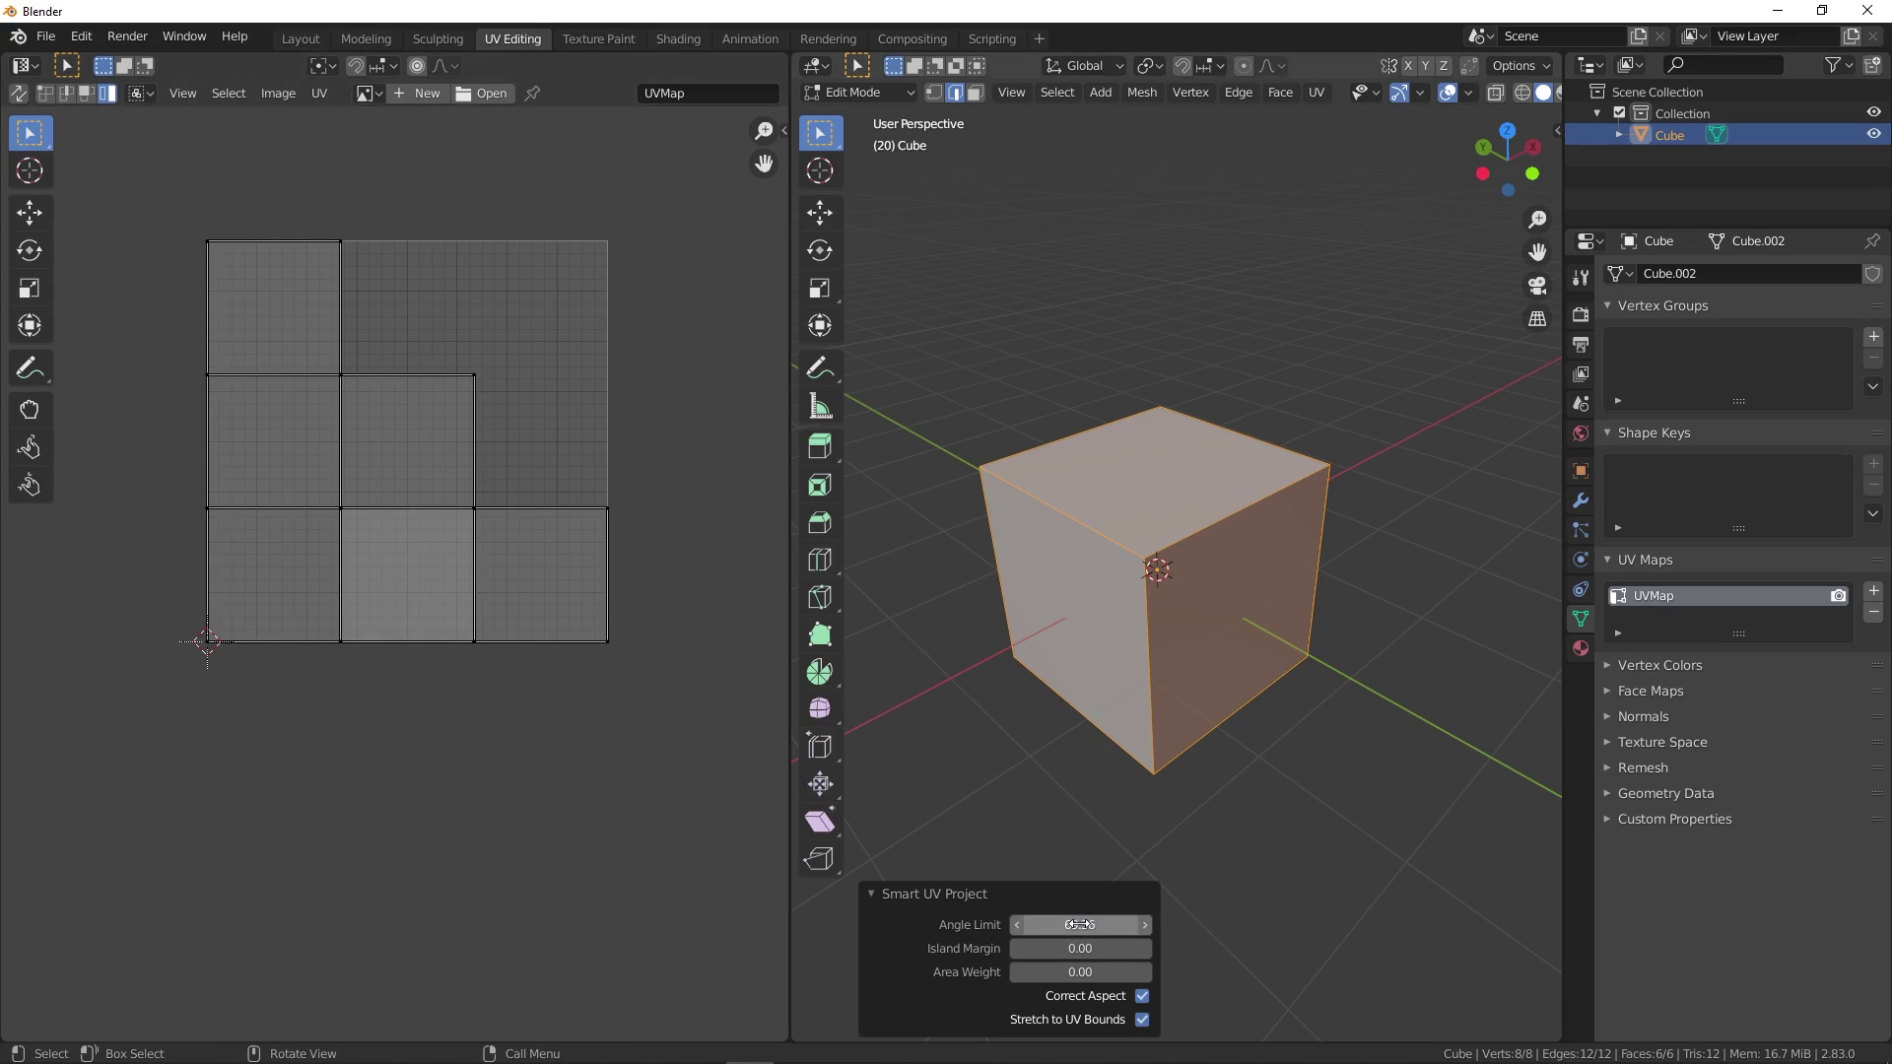
- Bevel one vertical edge of the cube
left_click(1108, 631)
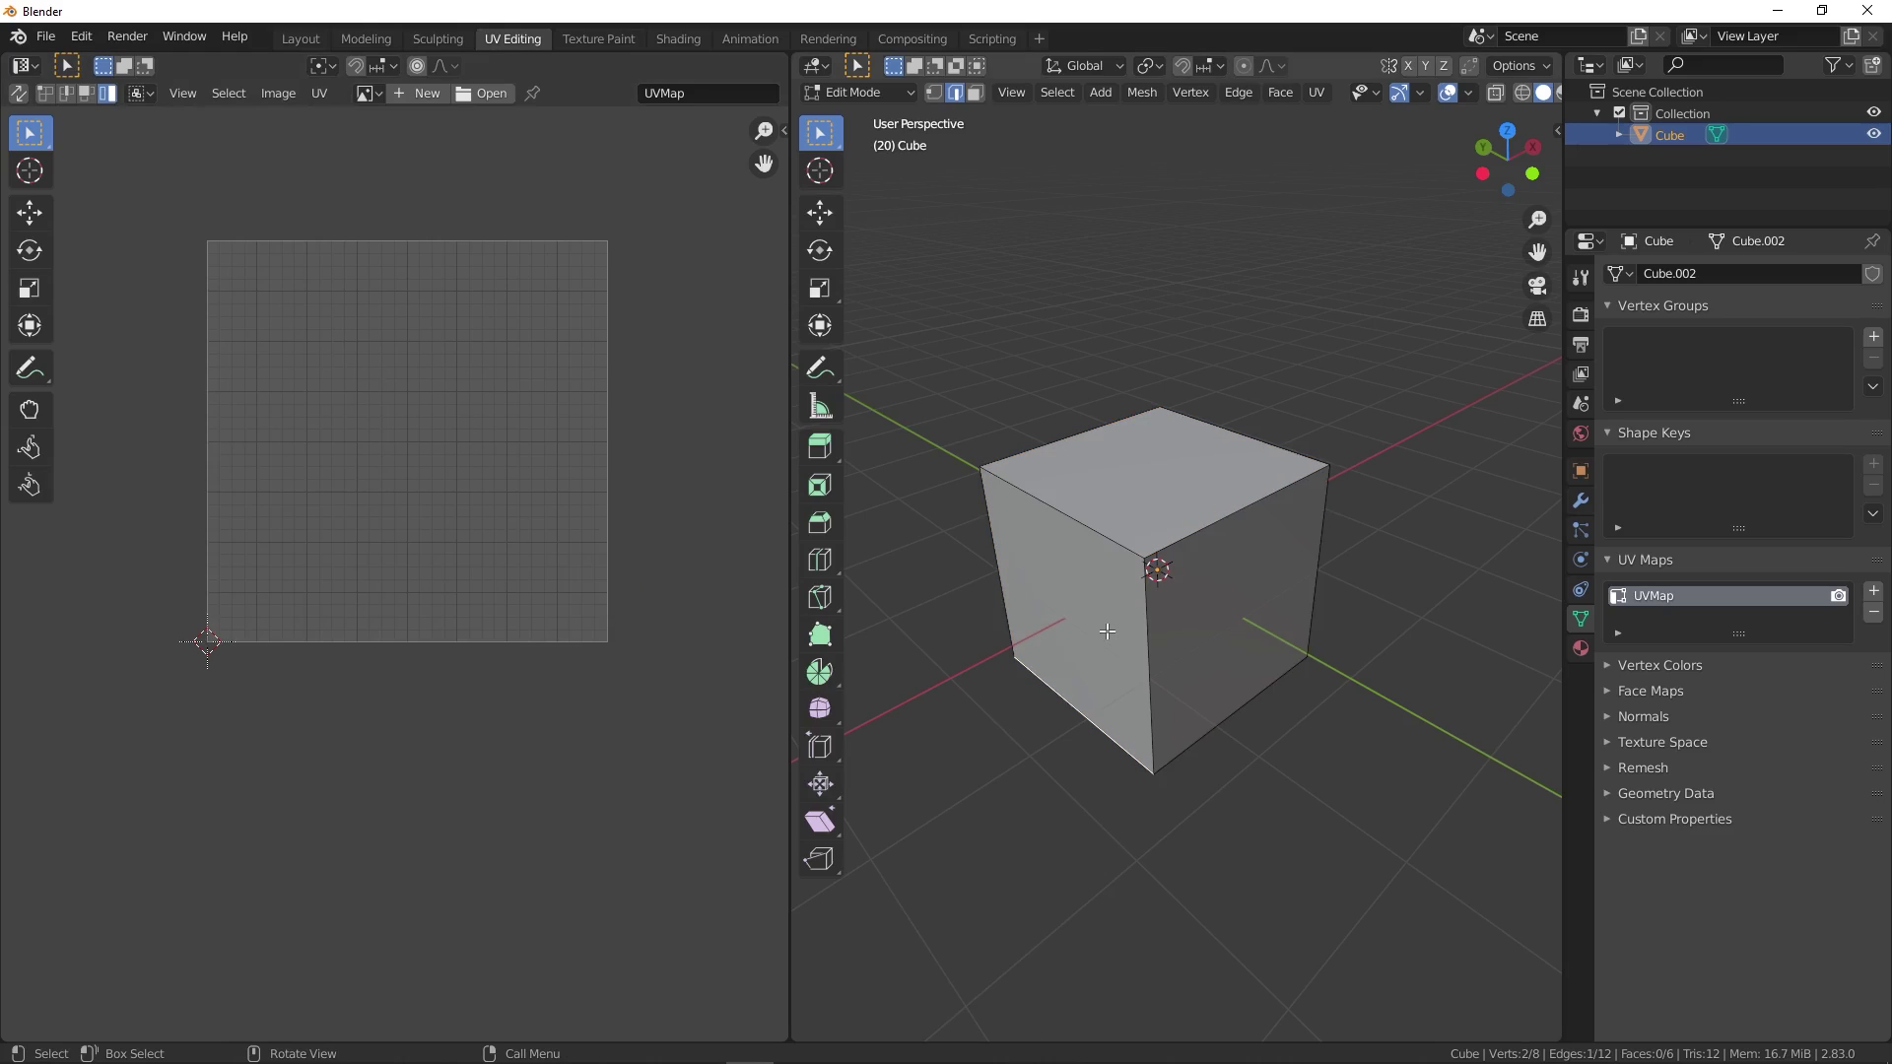
key("ctrl+b")
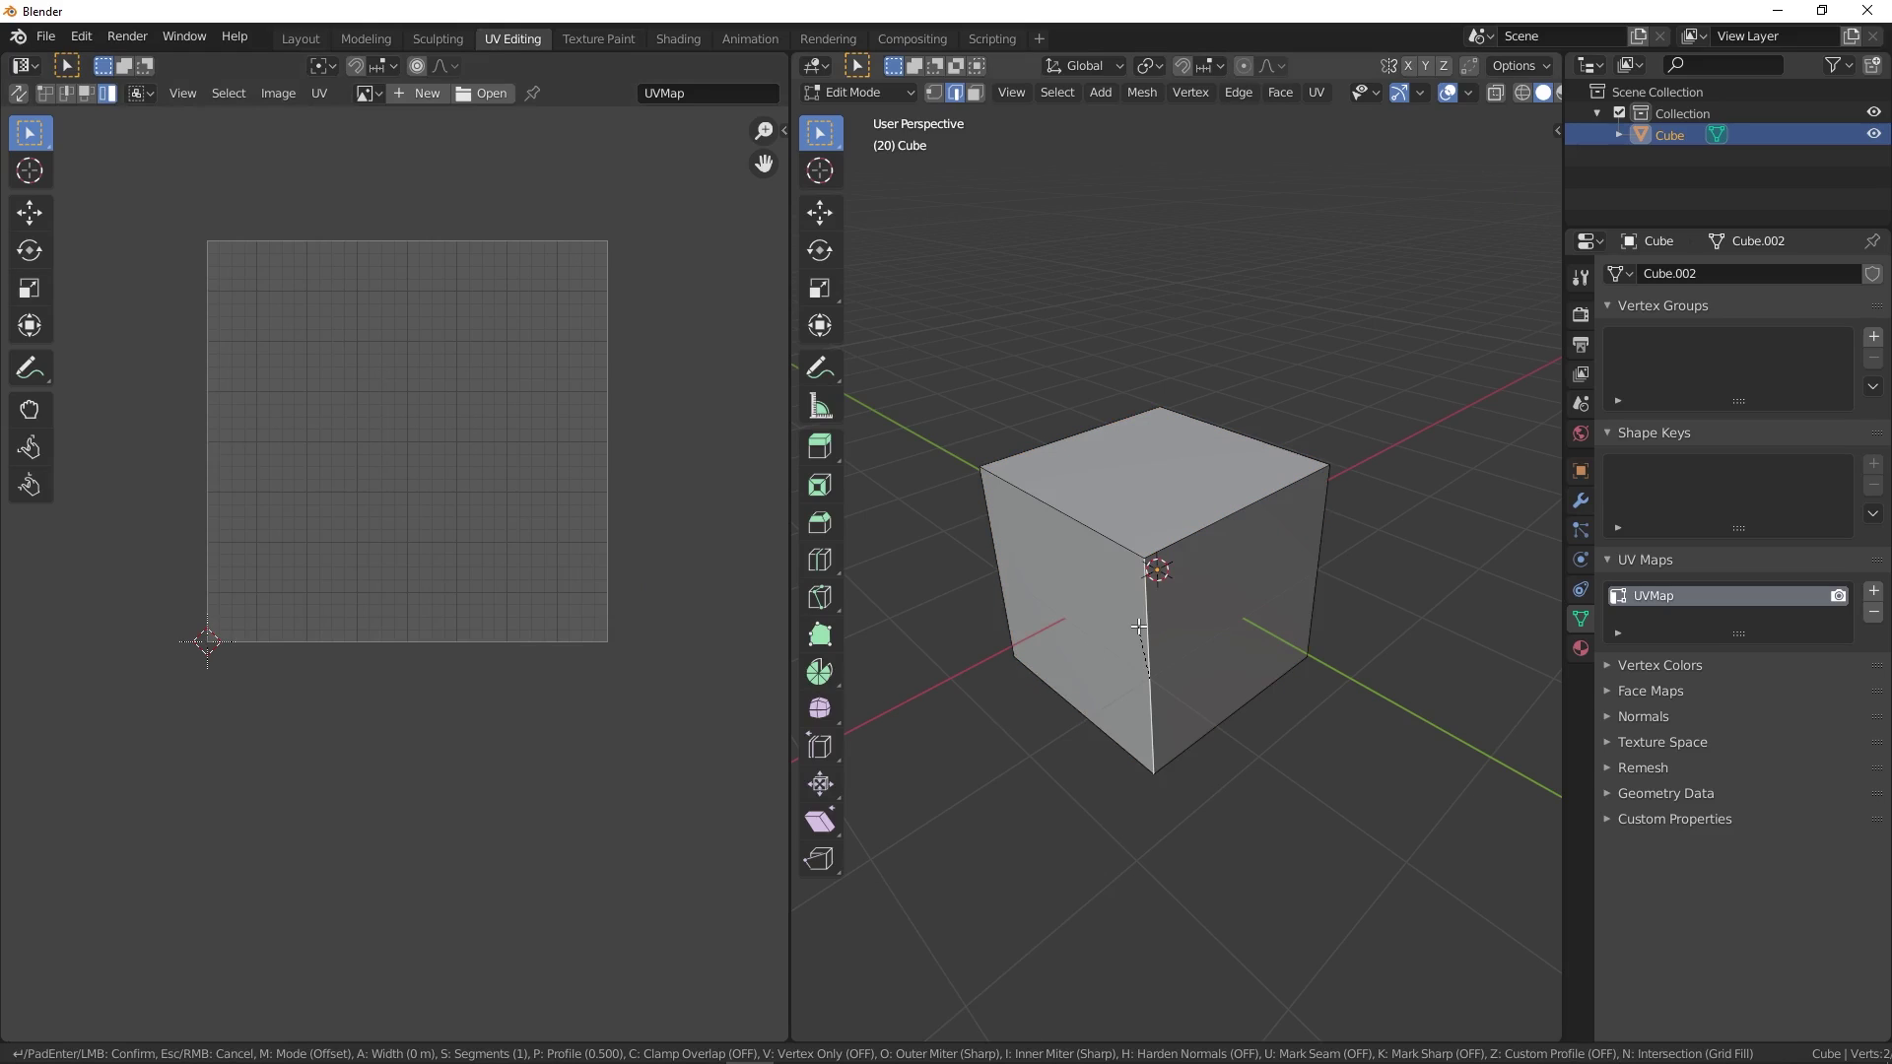
left_click(1359, 667)
middle_click_drag(1359, 667, 1079, 689)
- Bevel a second vertical edge into a rounded 6-segment curve, then select all faces
left_click(1323, 566)
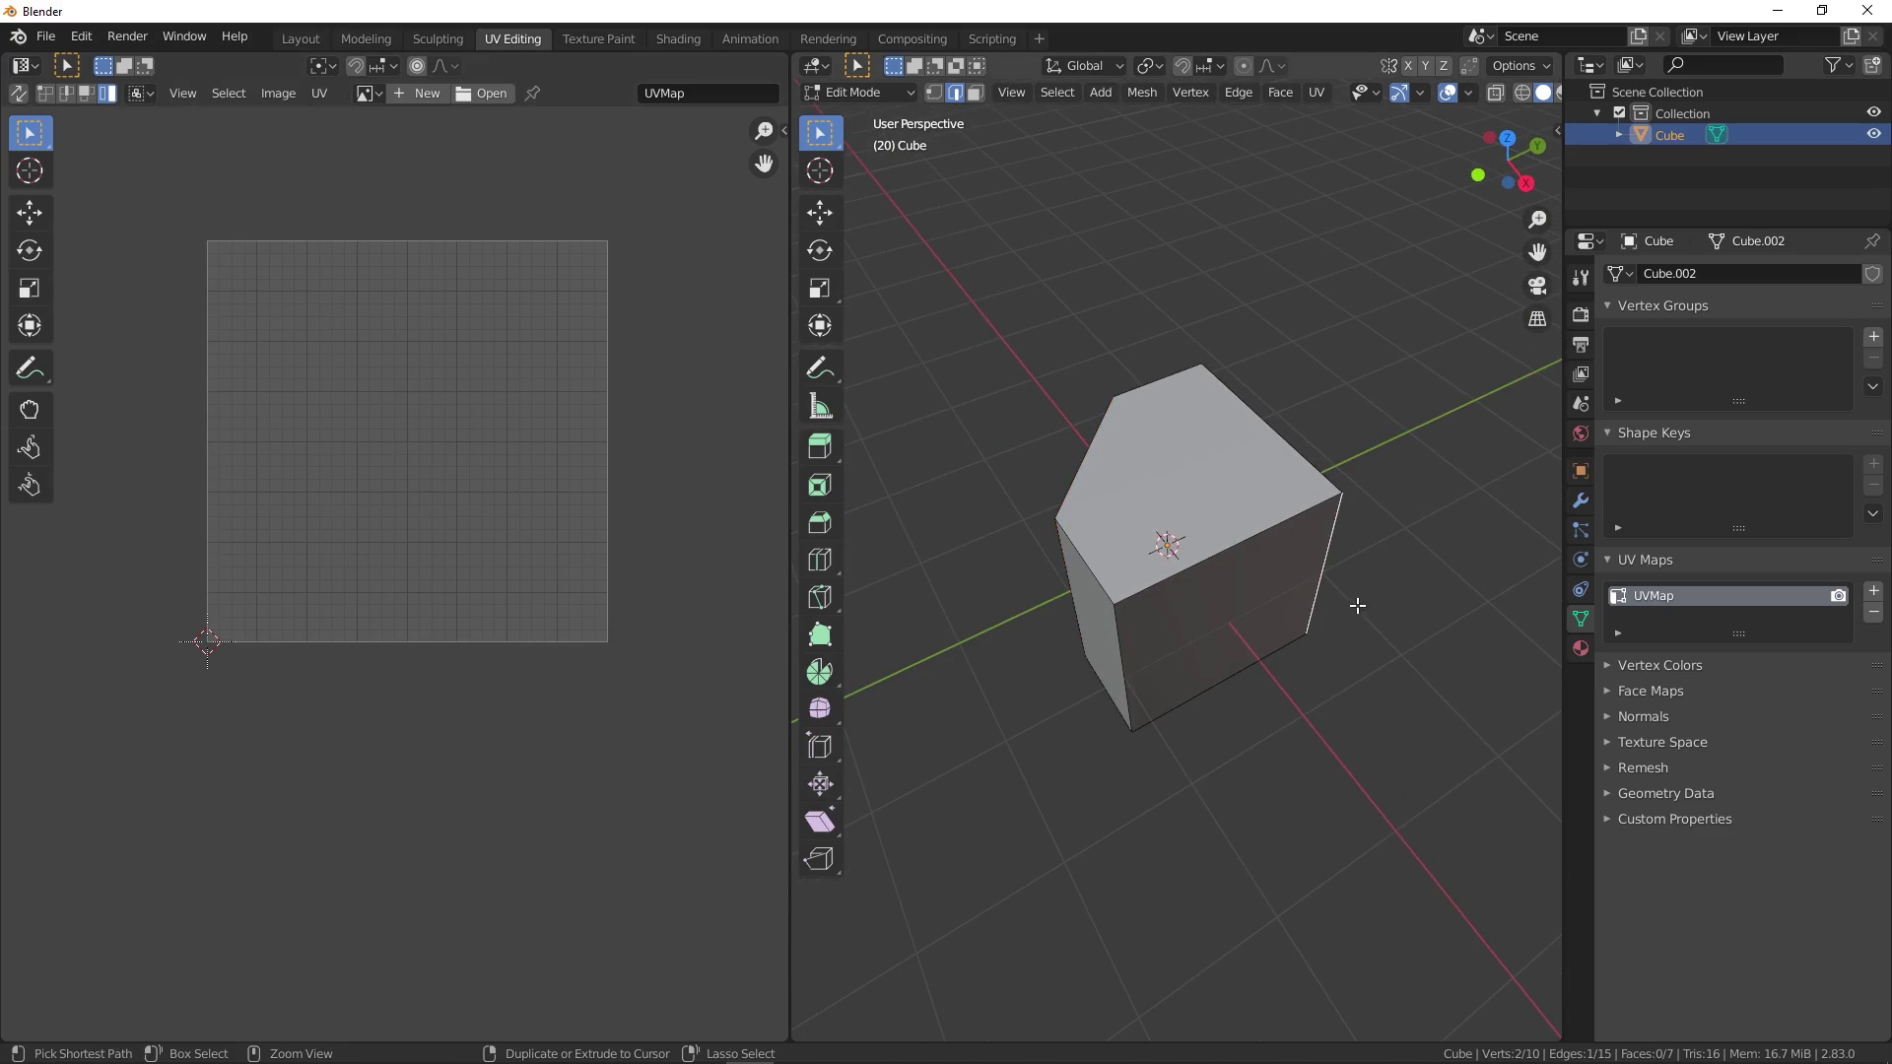
key("ctrl+b")
scroll(1449, 638, "up", 3)
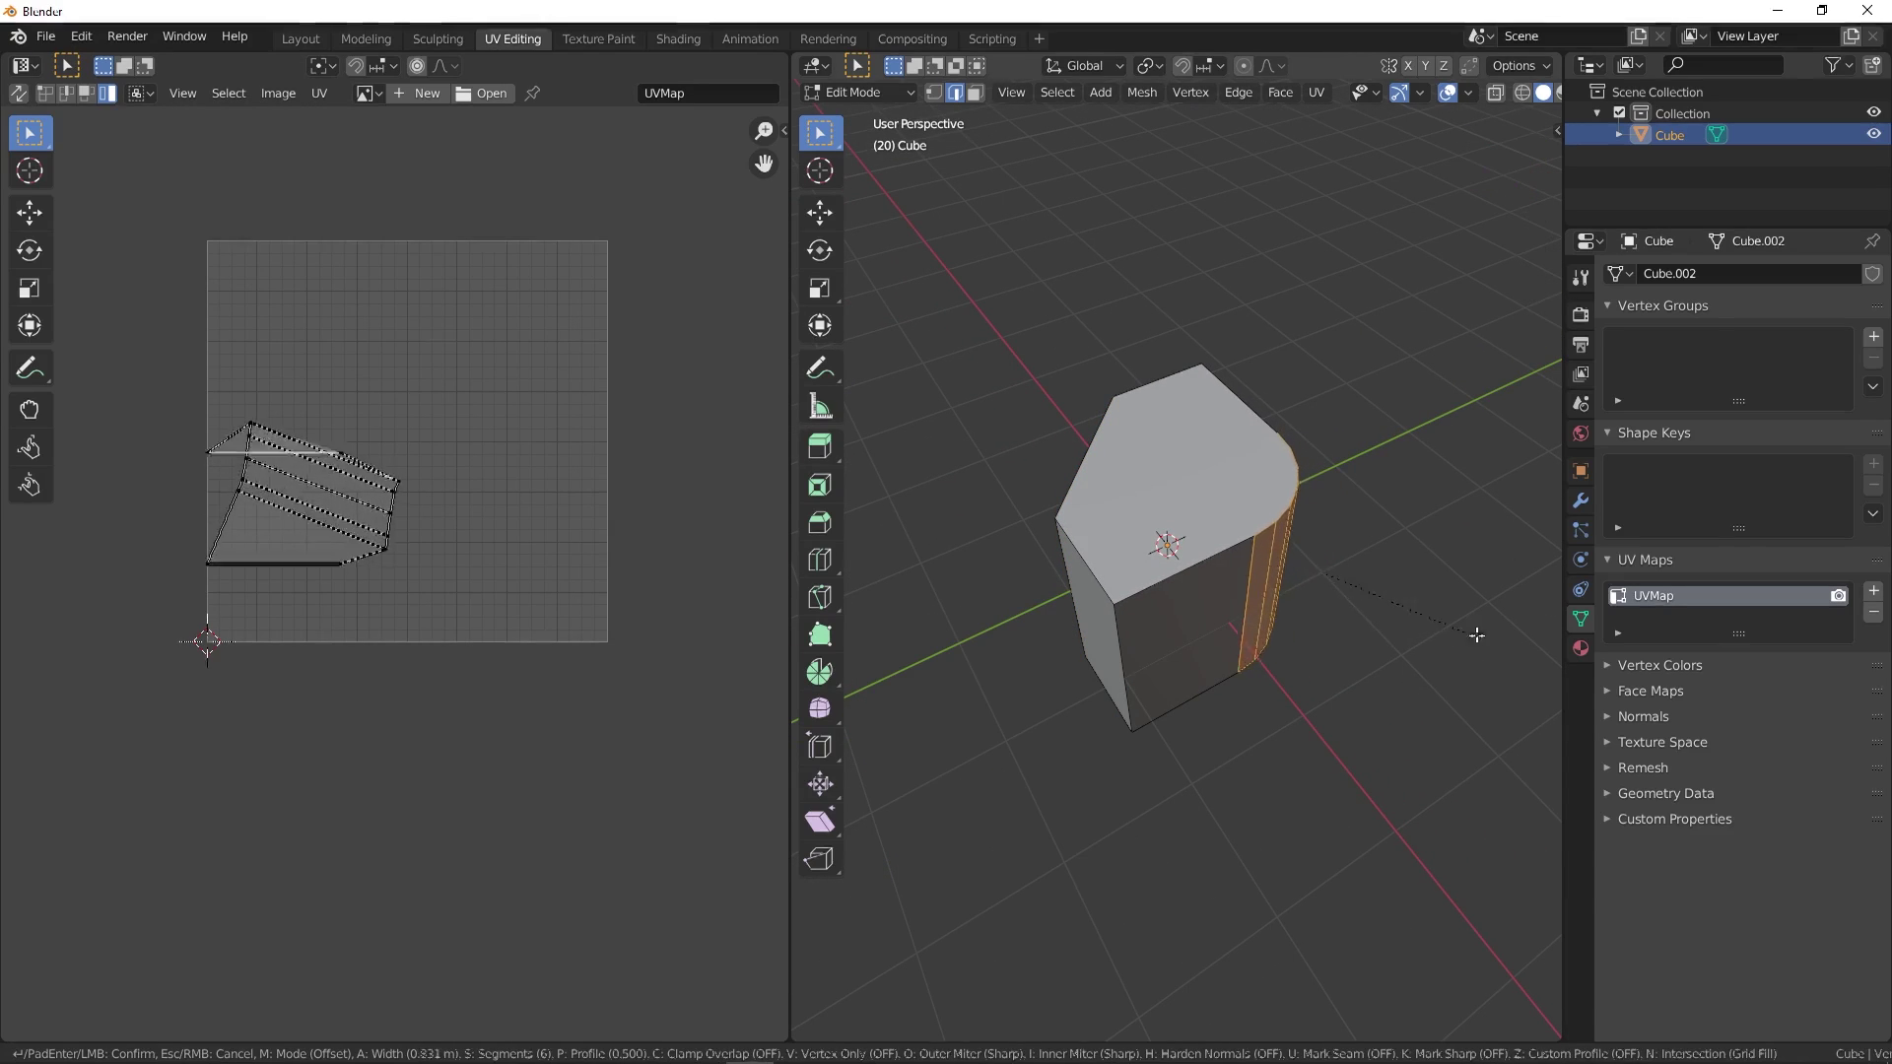
left_click(1464, 636)
mouse_move(1330, 639)
middle_mouse_down()
mouse_move(1451, 597)
mouse_move(1232, 493)
middle_mouse_up()
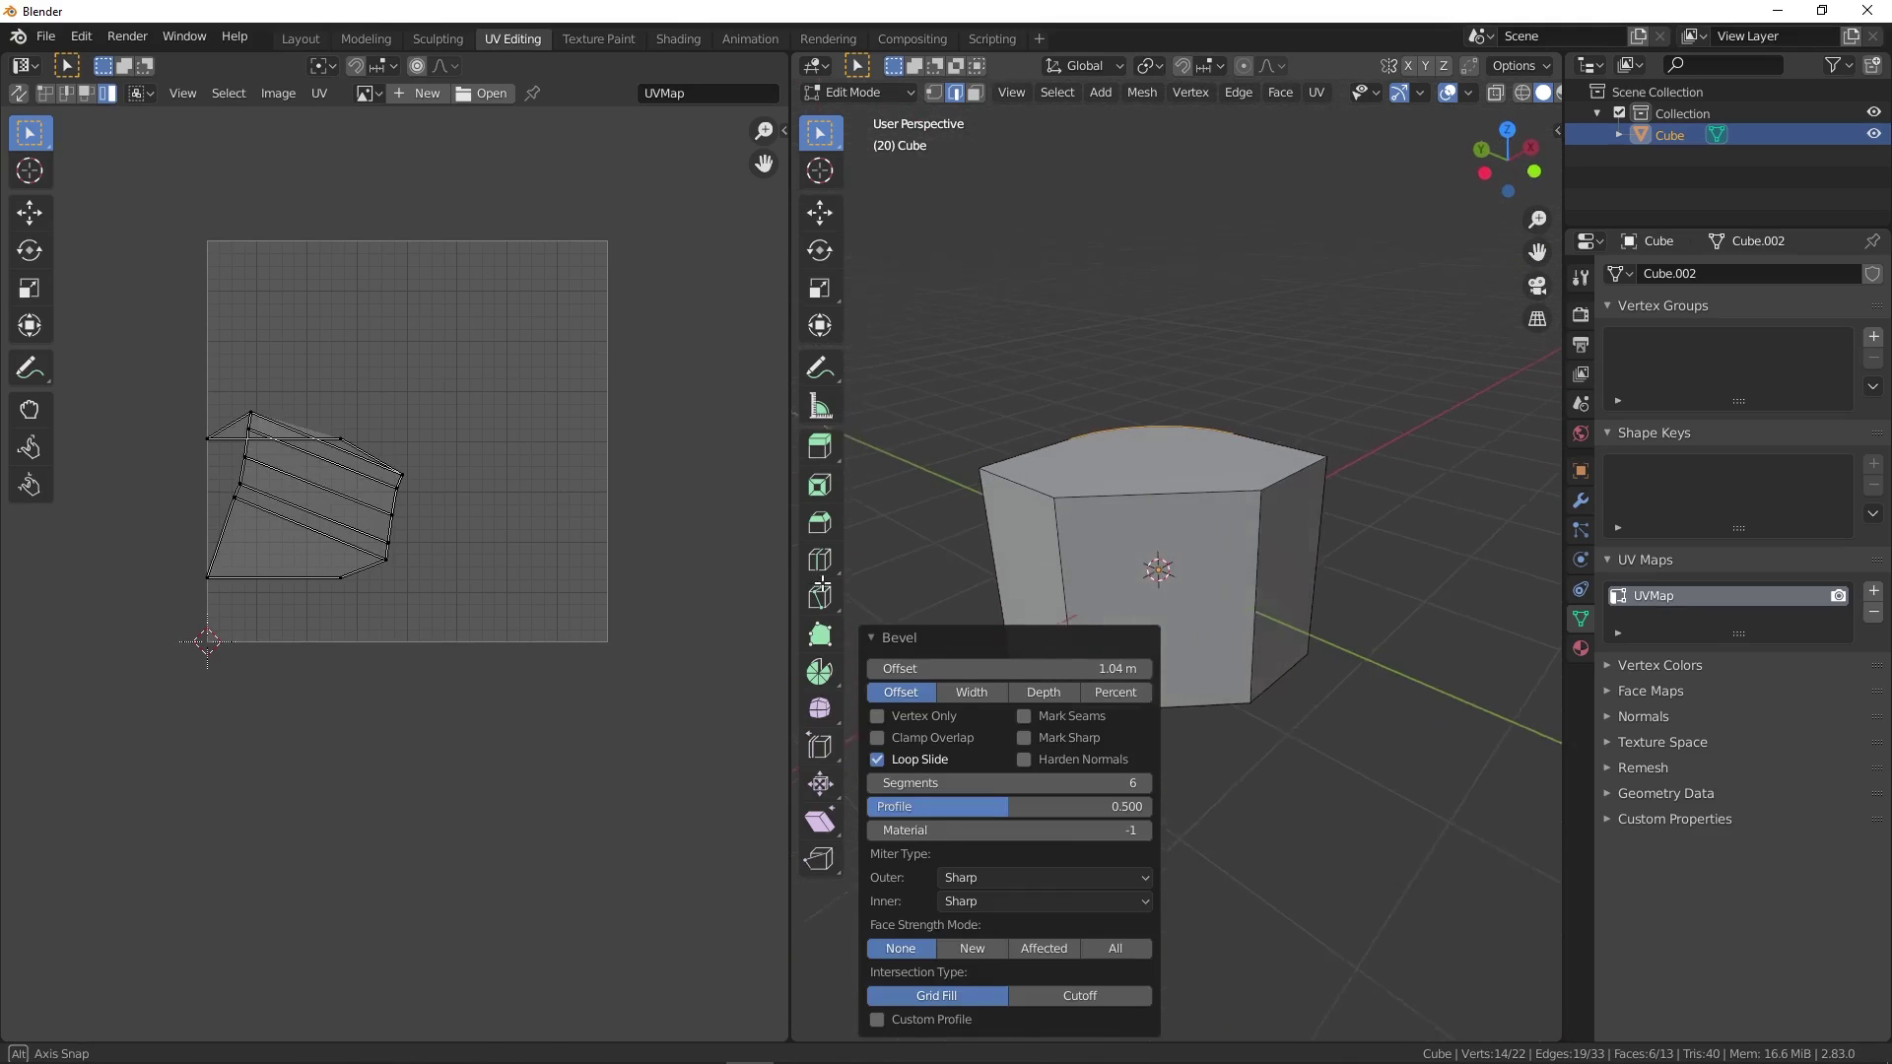
key("alt+a")
key("a")
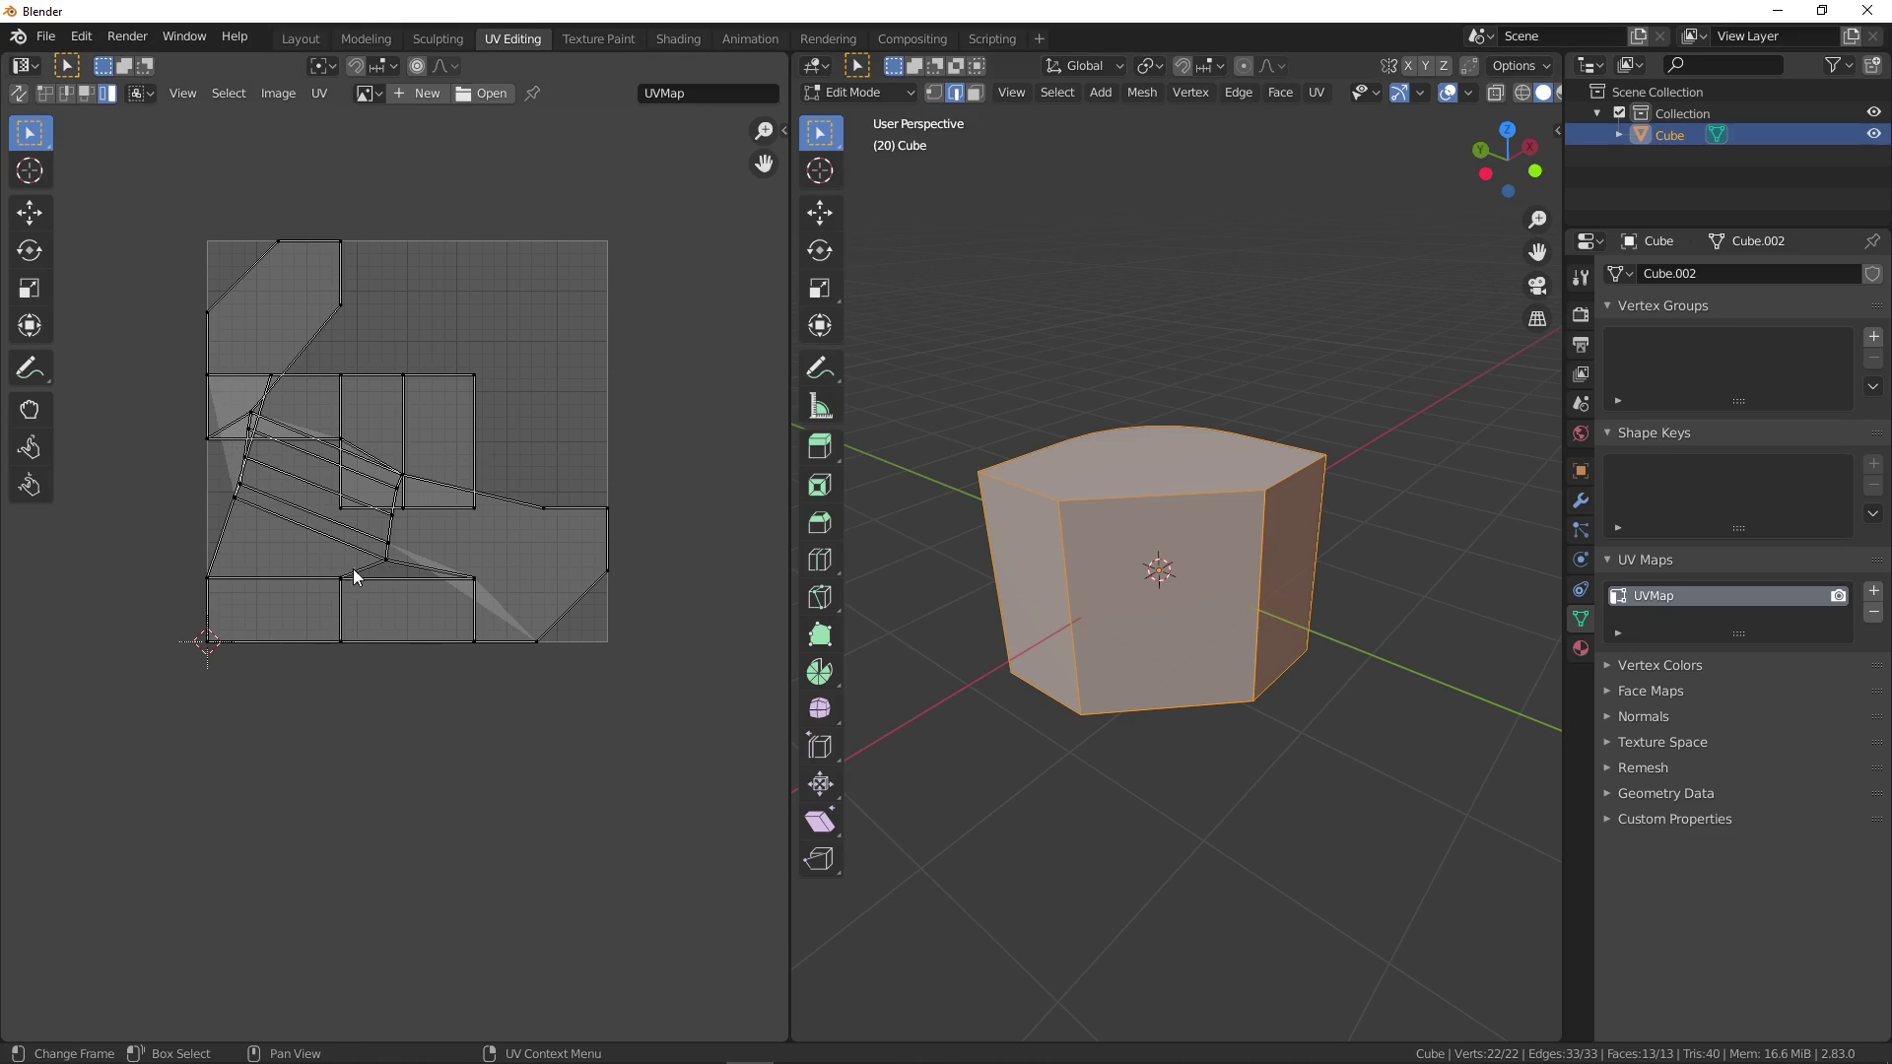
- Orbit around the fully selected bevelled cube and bring up the UV Mapping menu
middle_click_drag(1129, 561, 1168, 577)
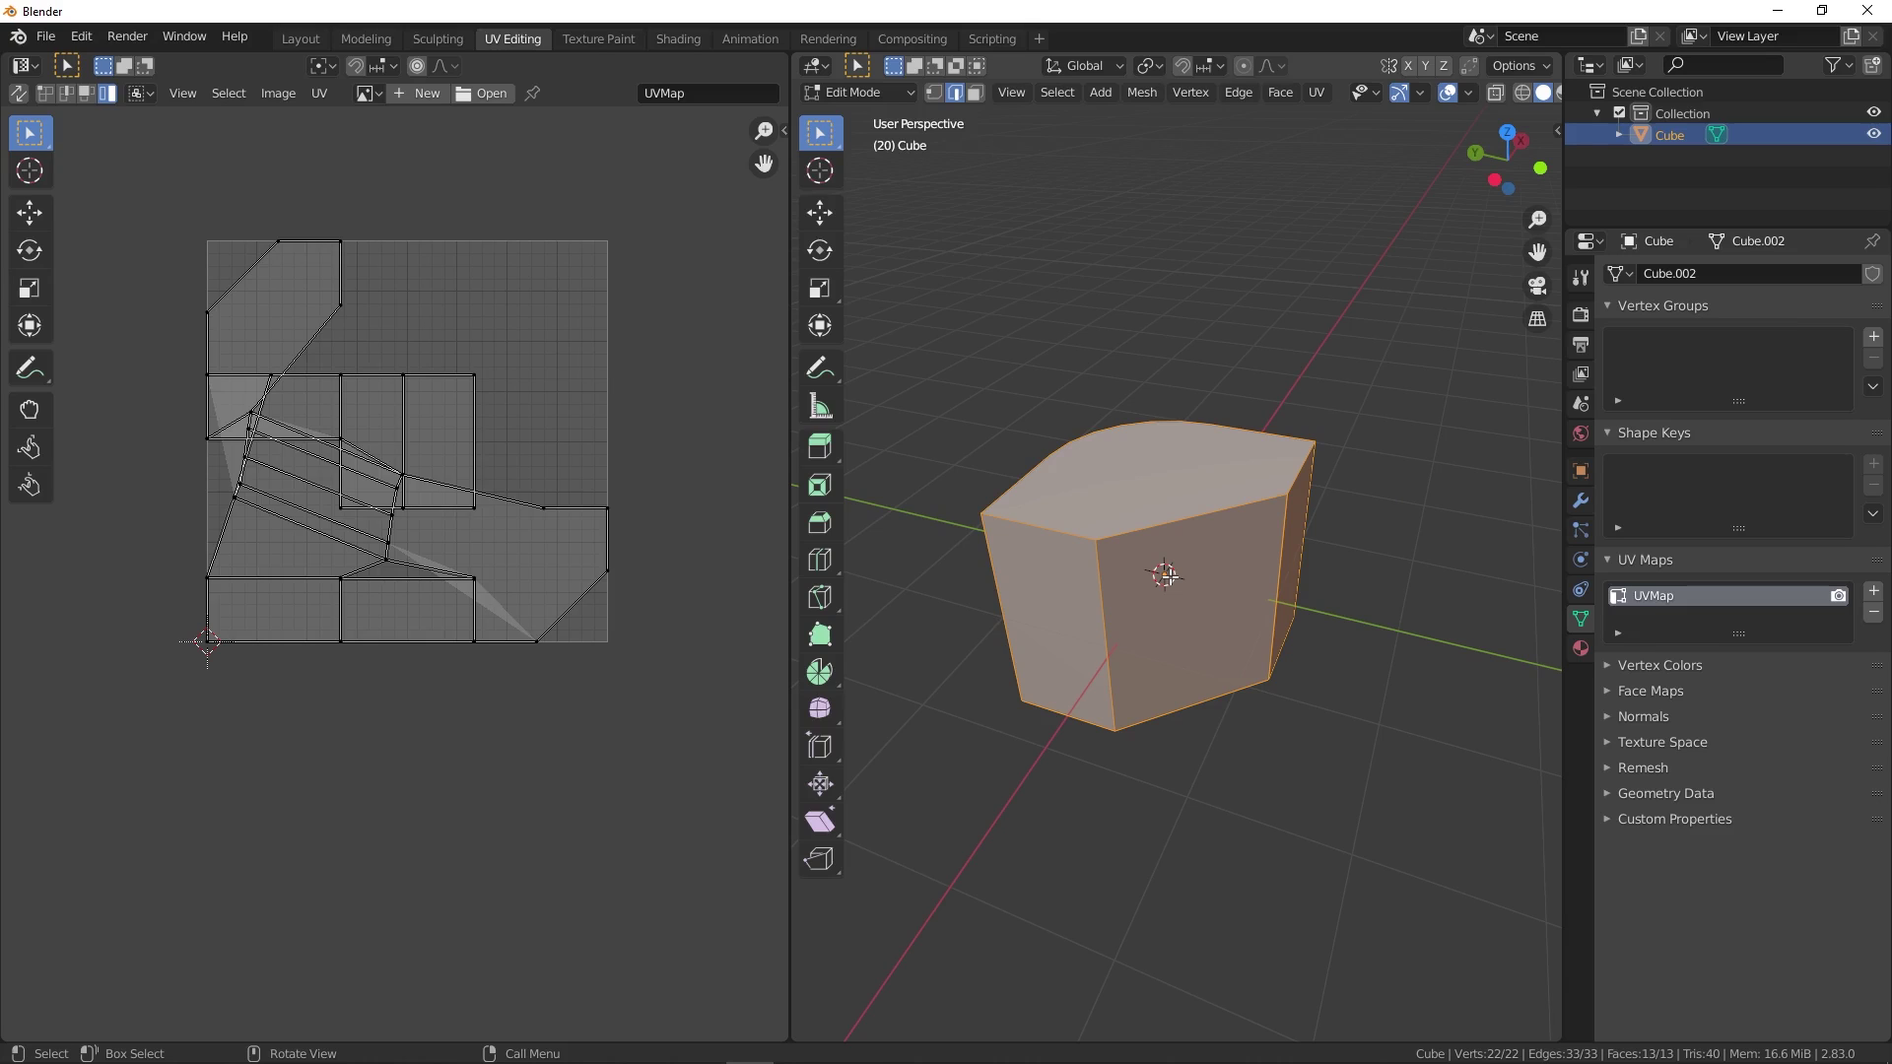
mouse_move(1269, 521)
middle_mouse_down()
mouse_move(1111, 503)
mouse_move(1272, 574)
middle_mouse_up()
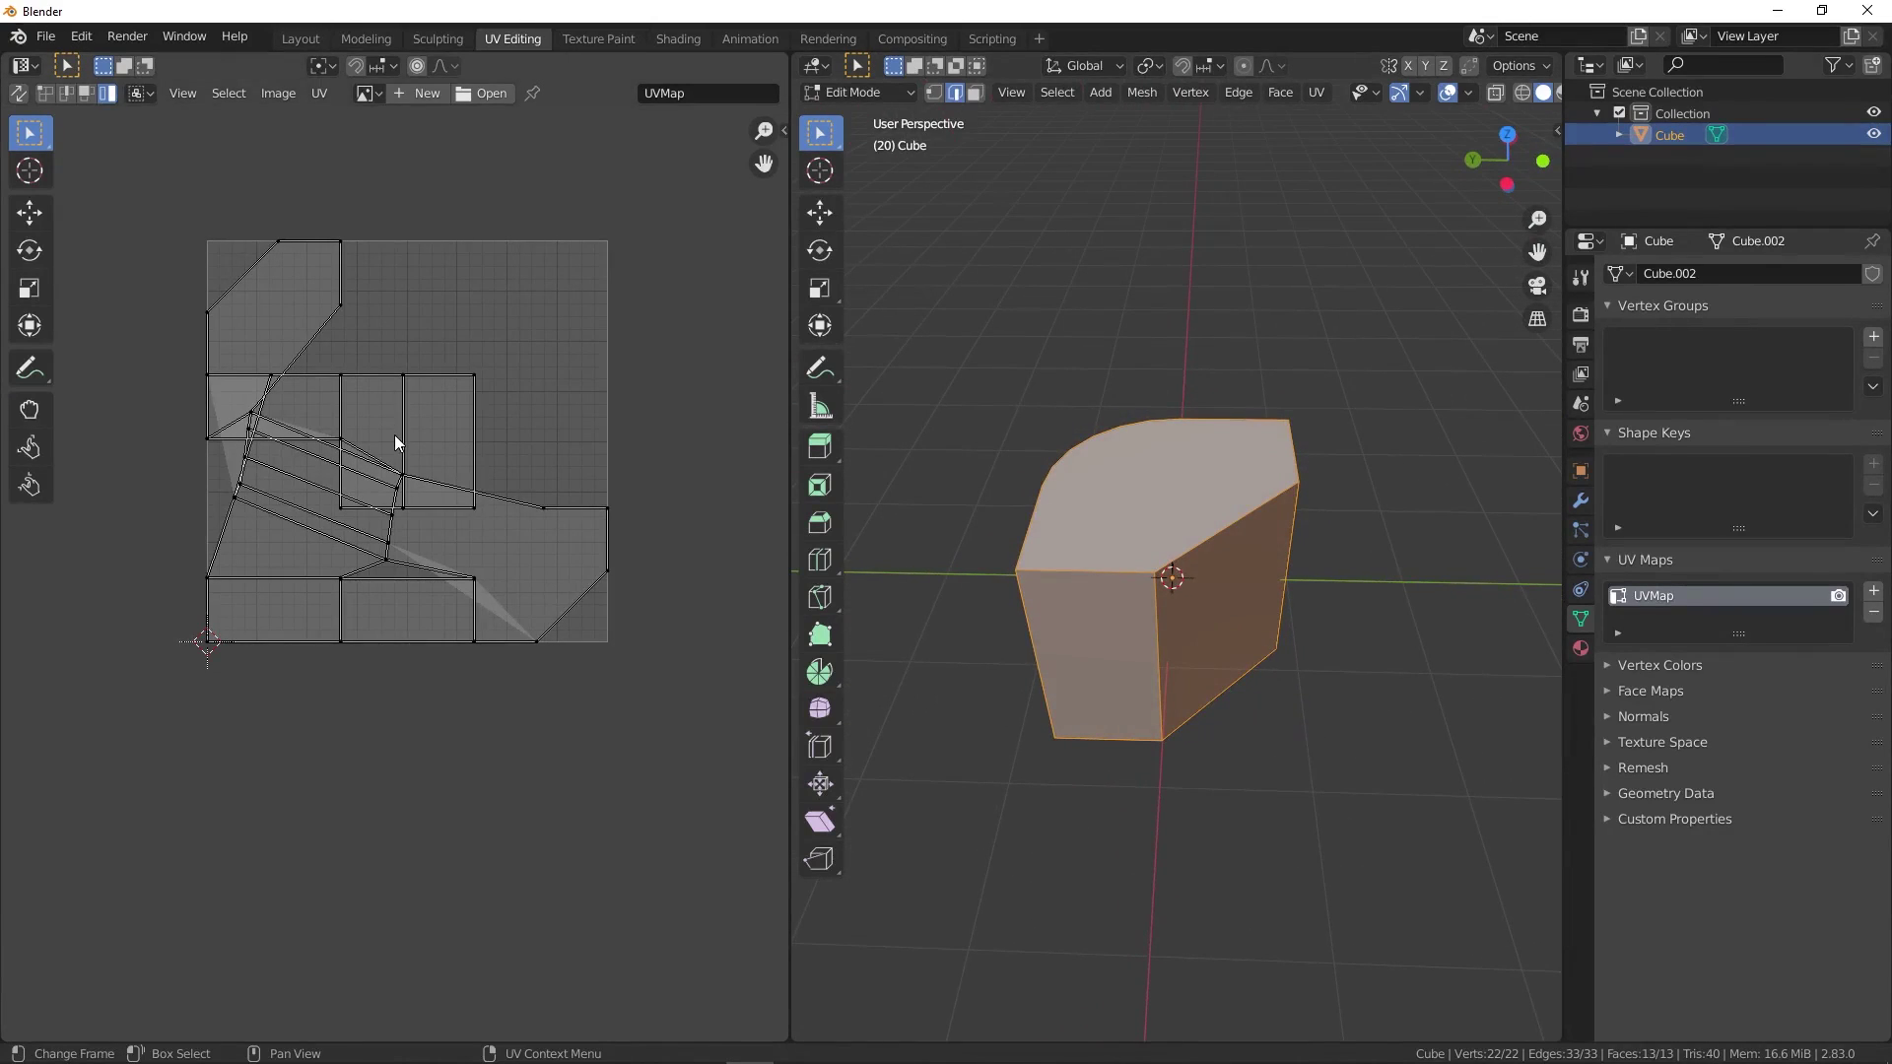
middle_click_drag(1089, 622, 1296, 611)
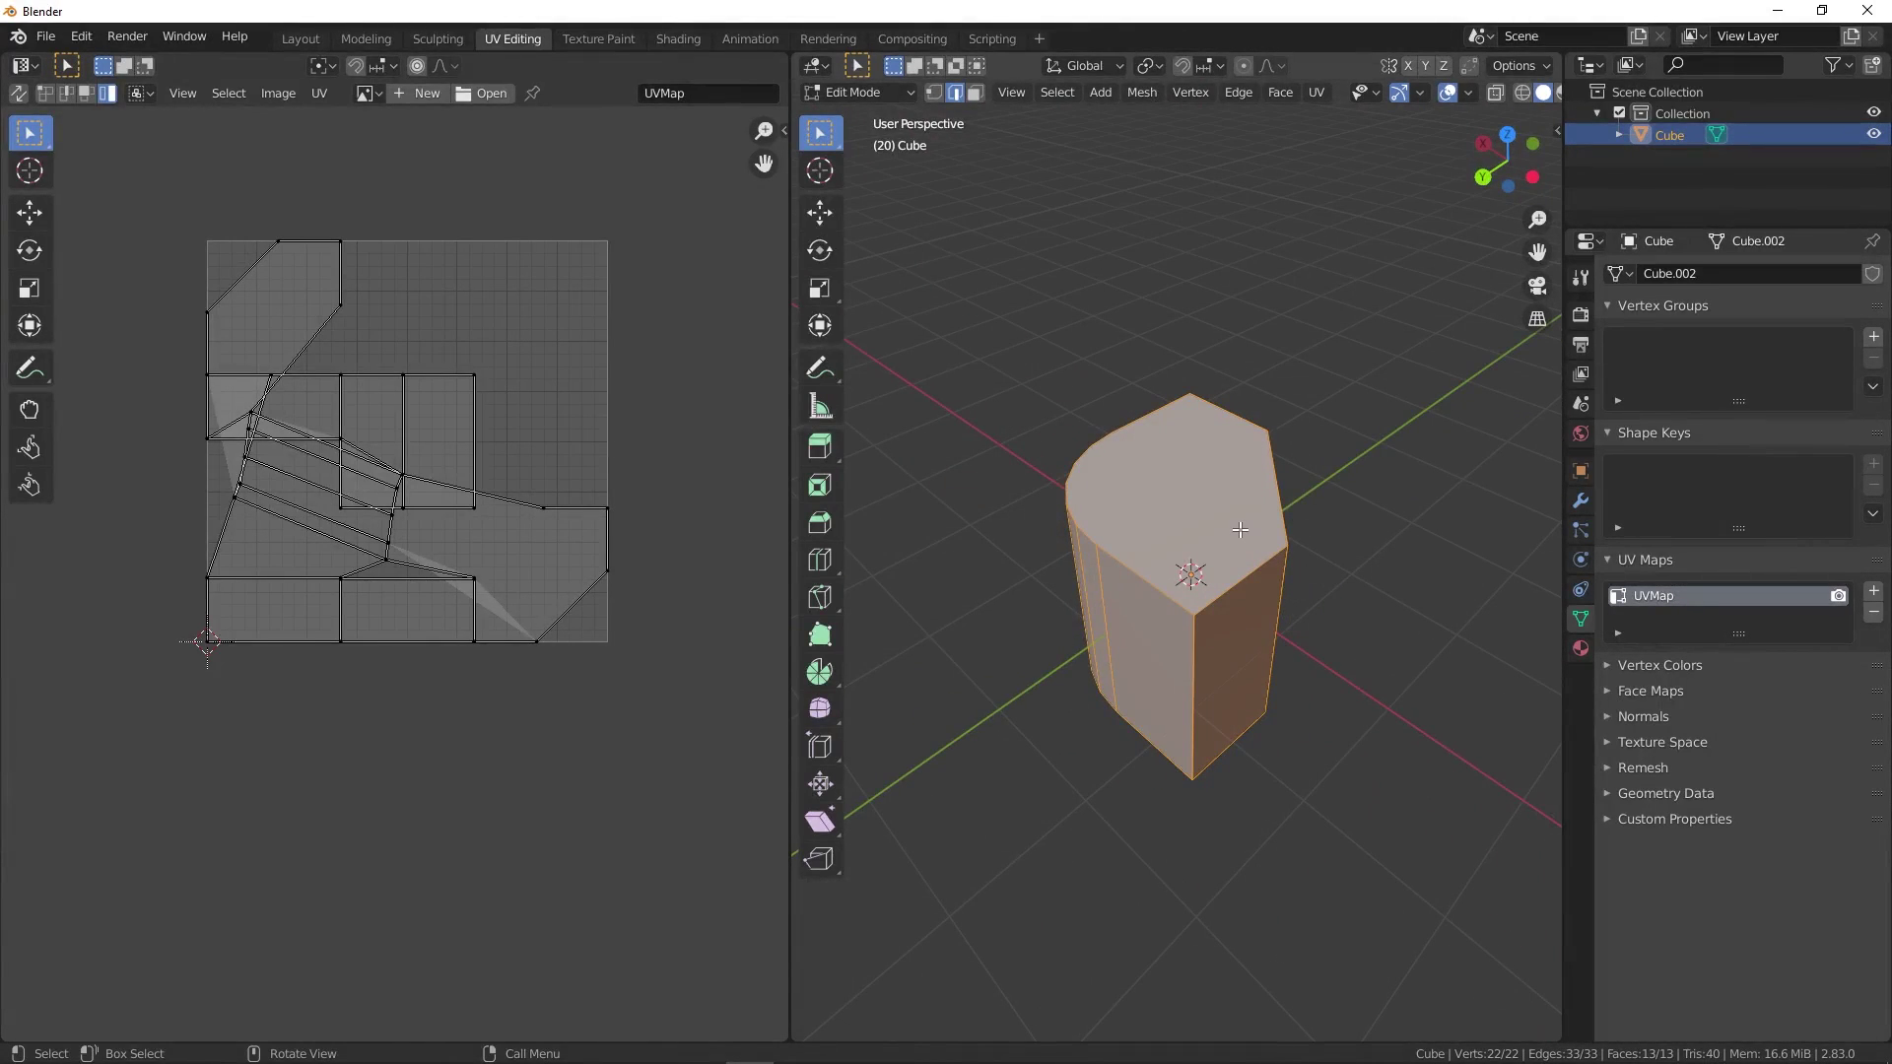
middle_click_drag(1241, 457, 1307, 458)
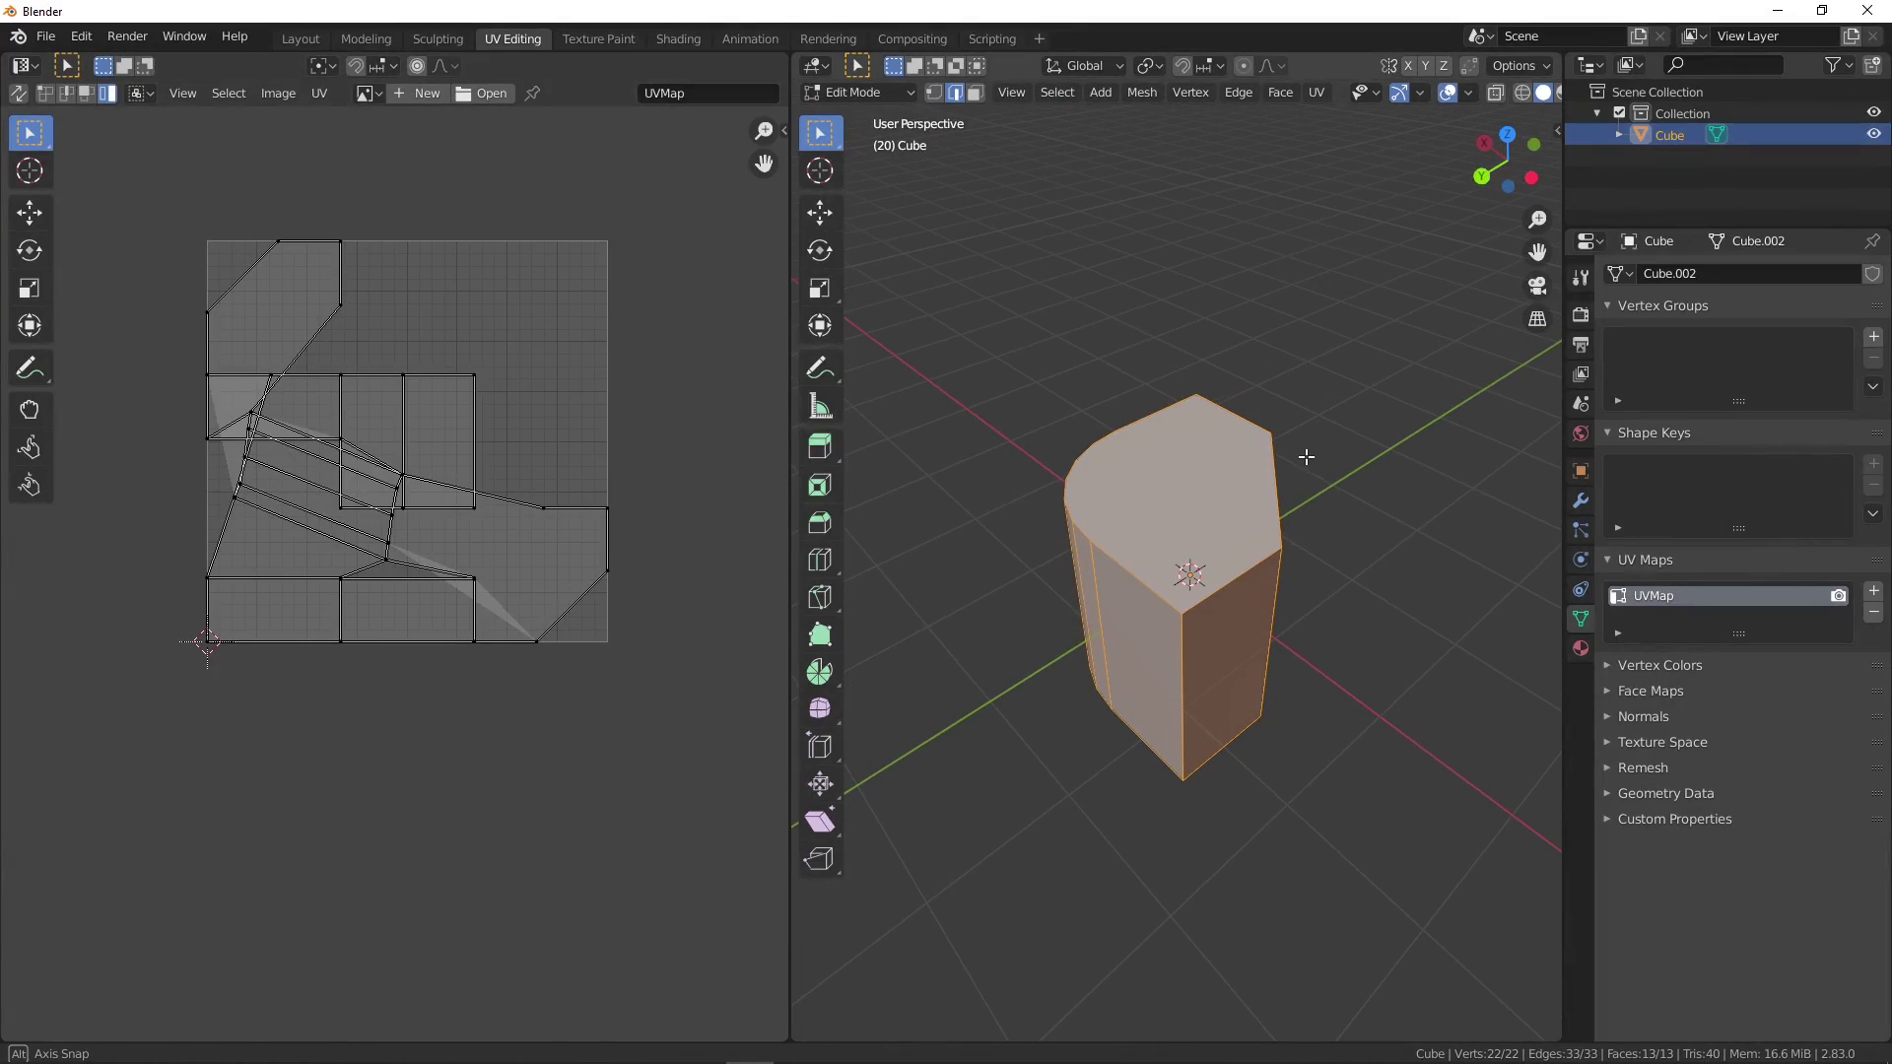
key("u")
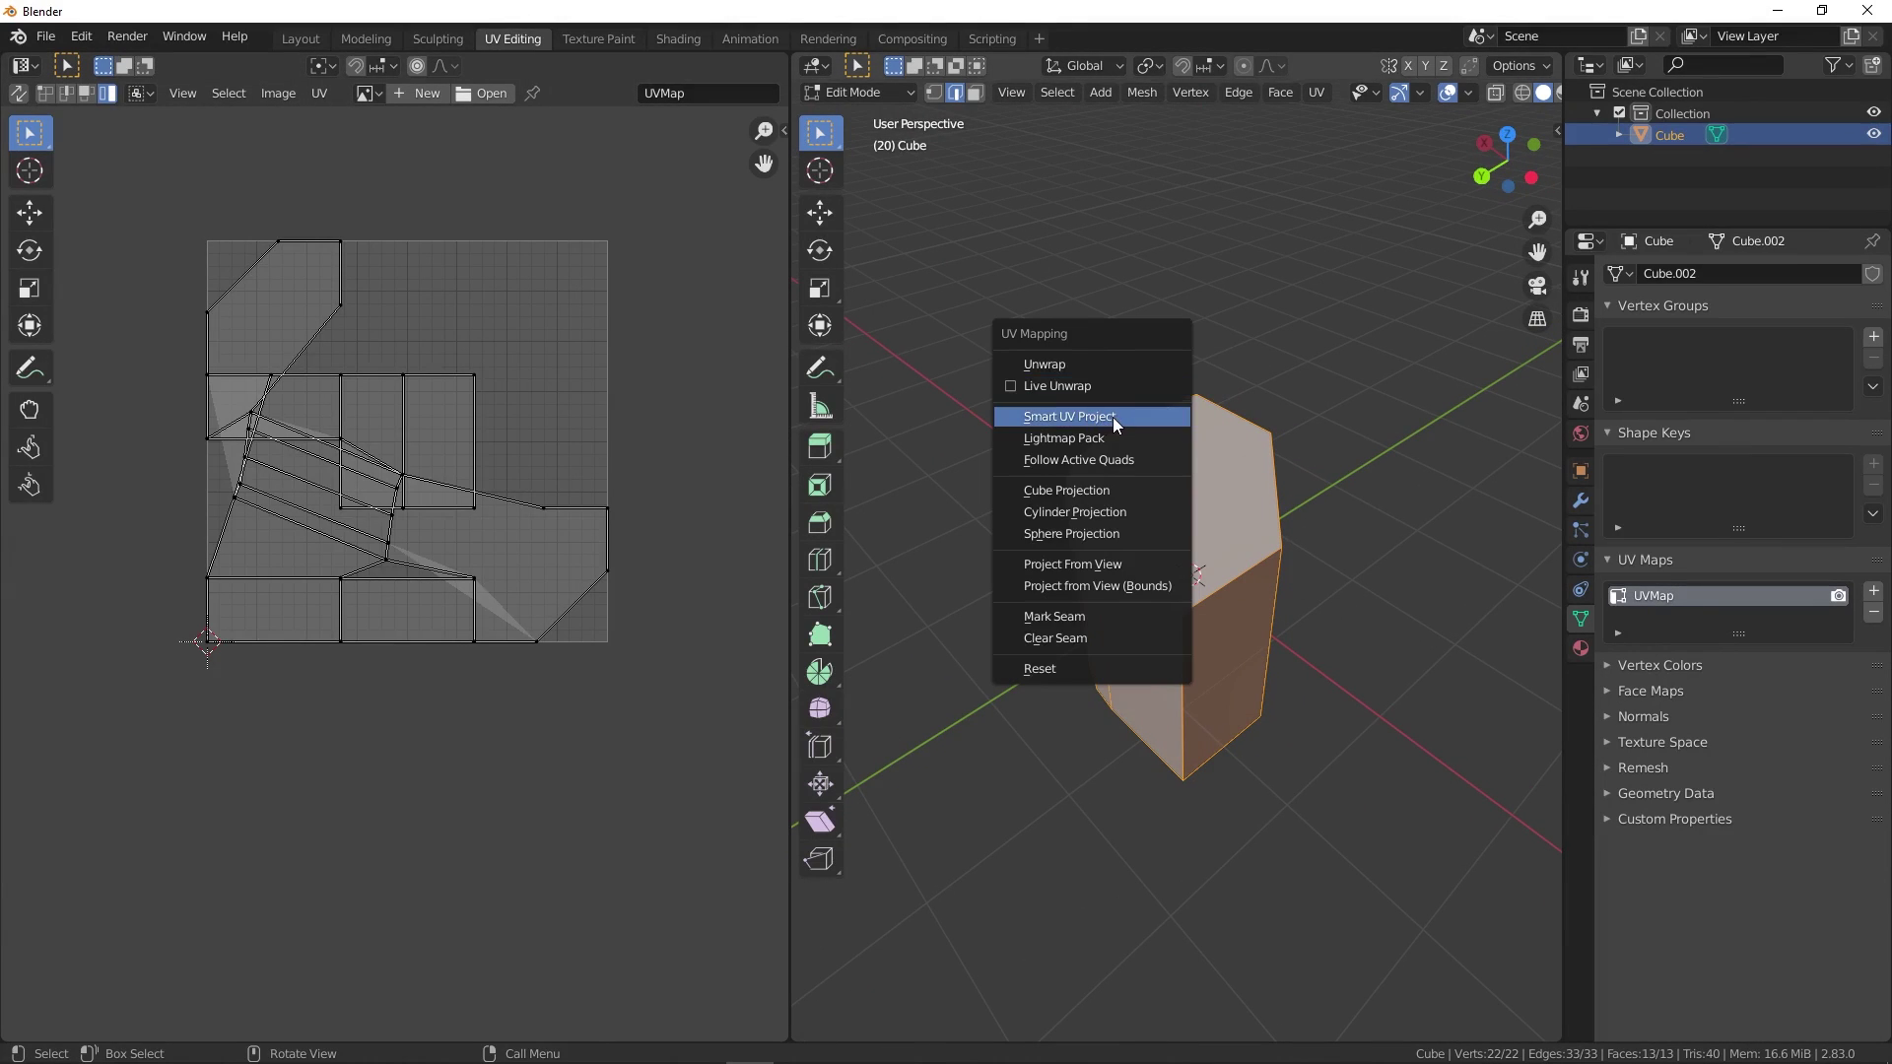
- Smart UV Project the bevelled cube, tuning the Angle Limit to 55.47
left_click(1113, 416)
left_click(1120, 594)
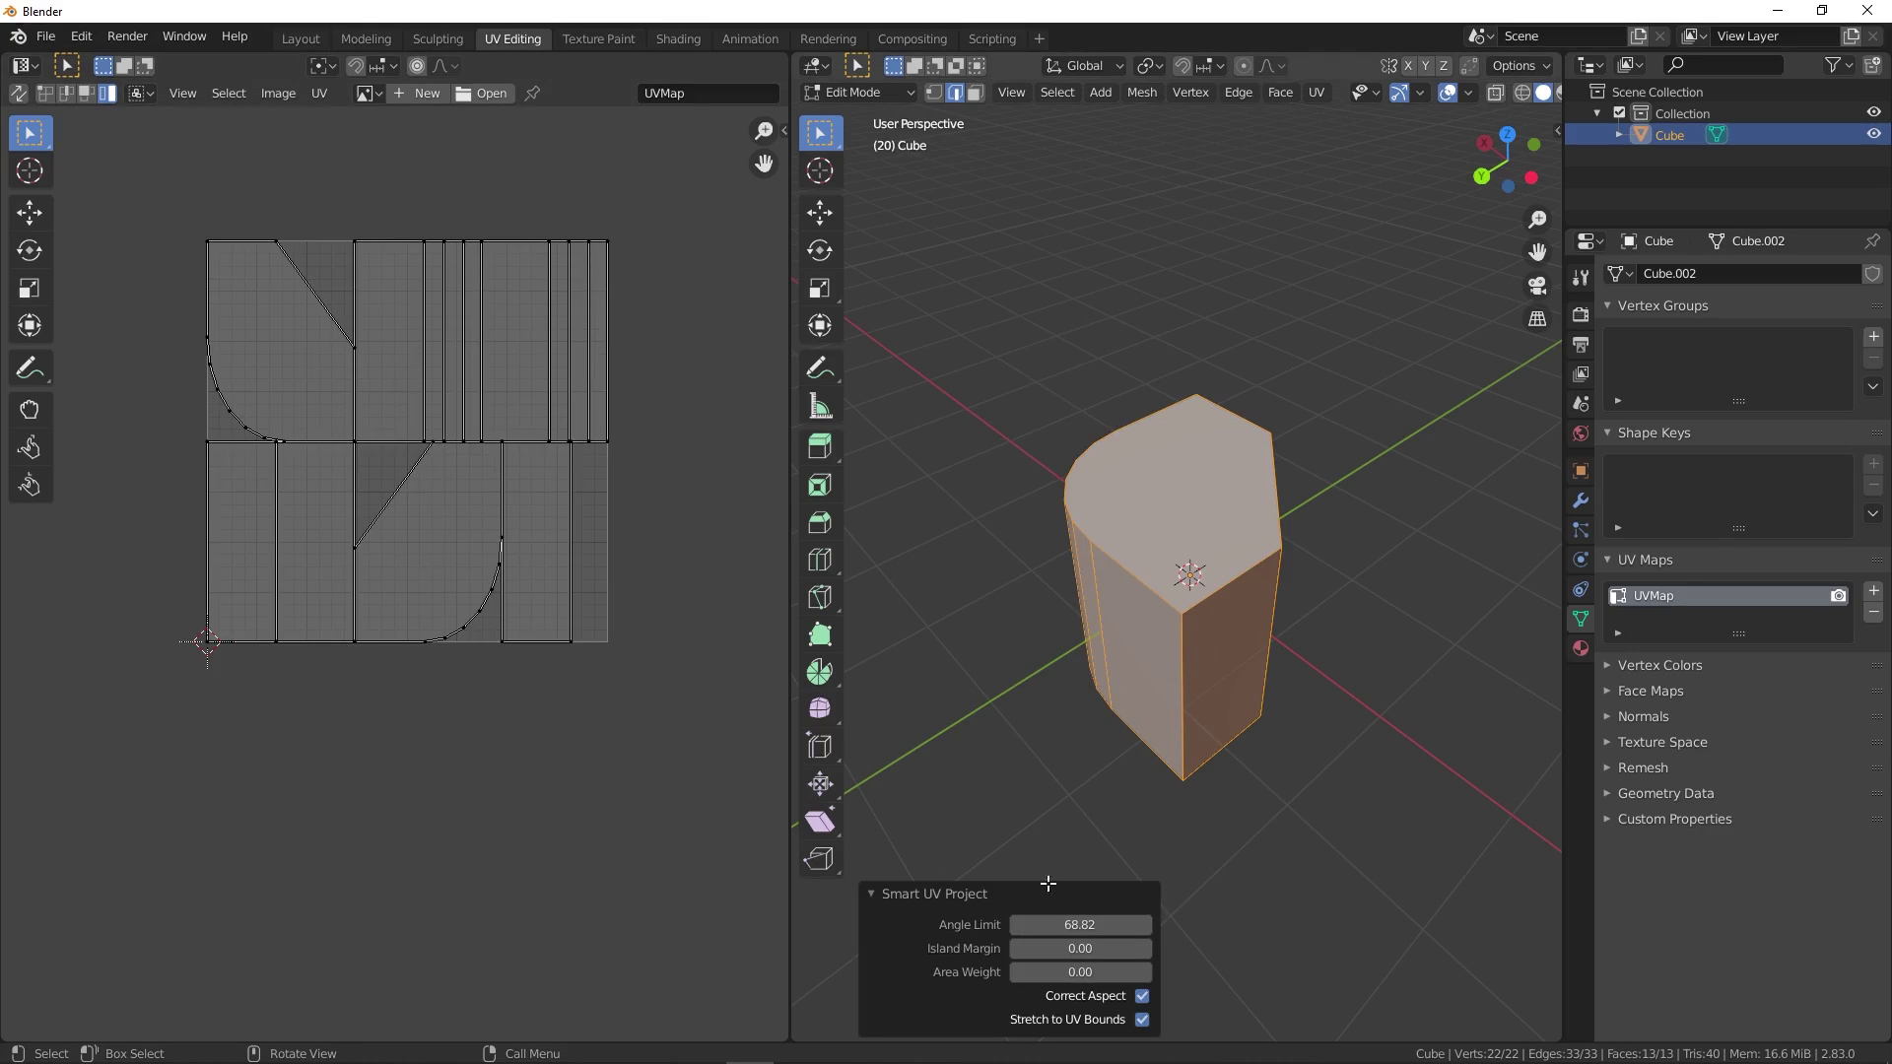
mouse_move(1079, 925)
left_mouse_down()
mouse_move(1017, 925)
mouse_move(1844, 836)
left_mouse_up()
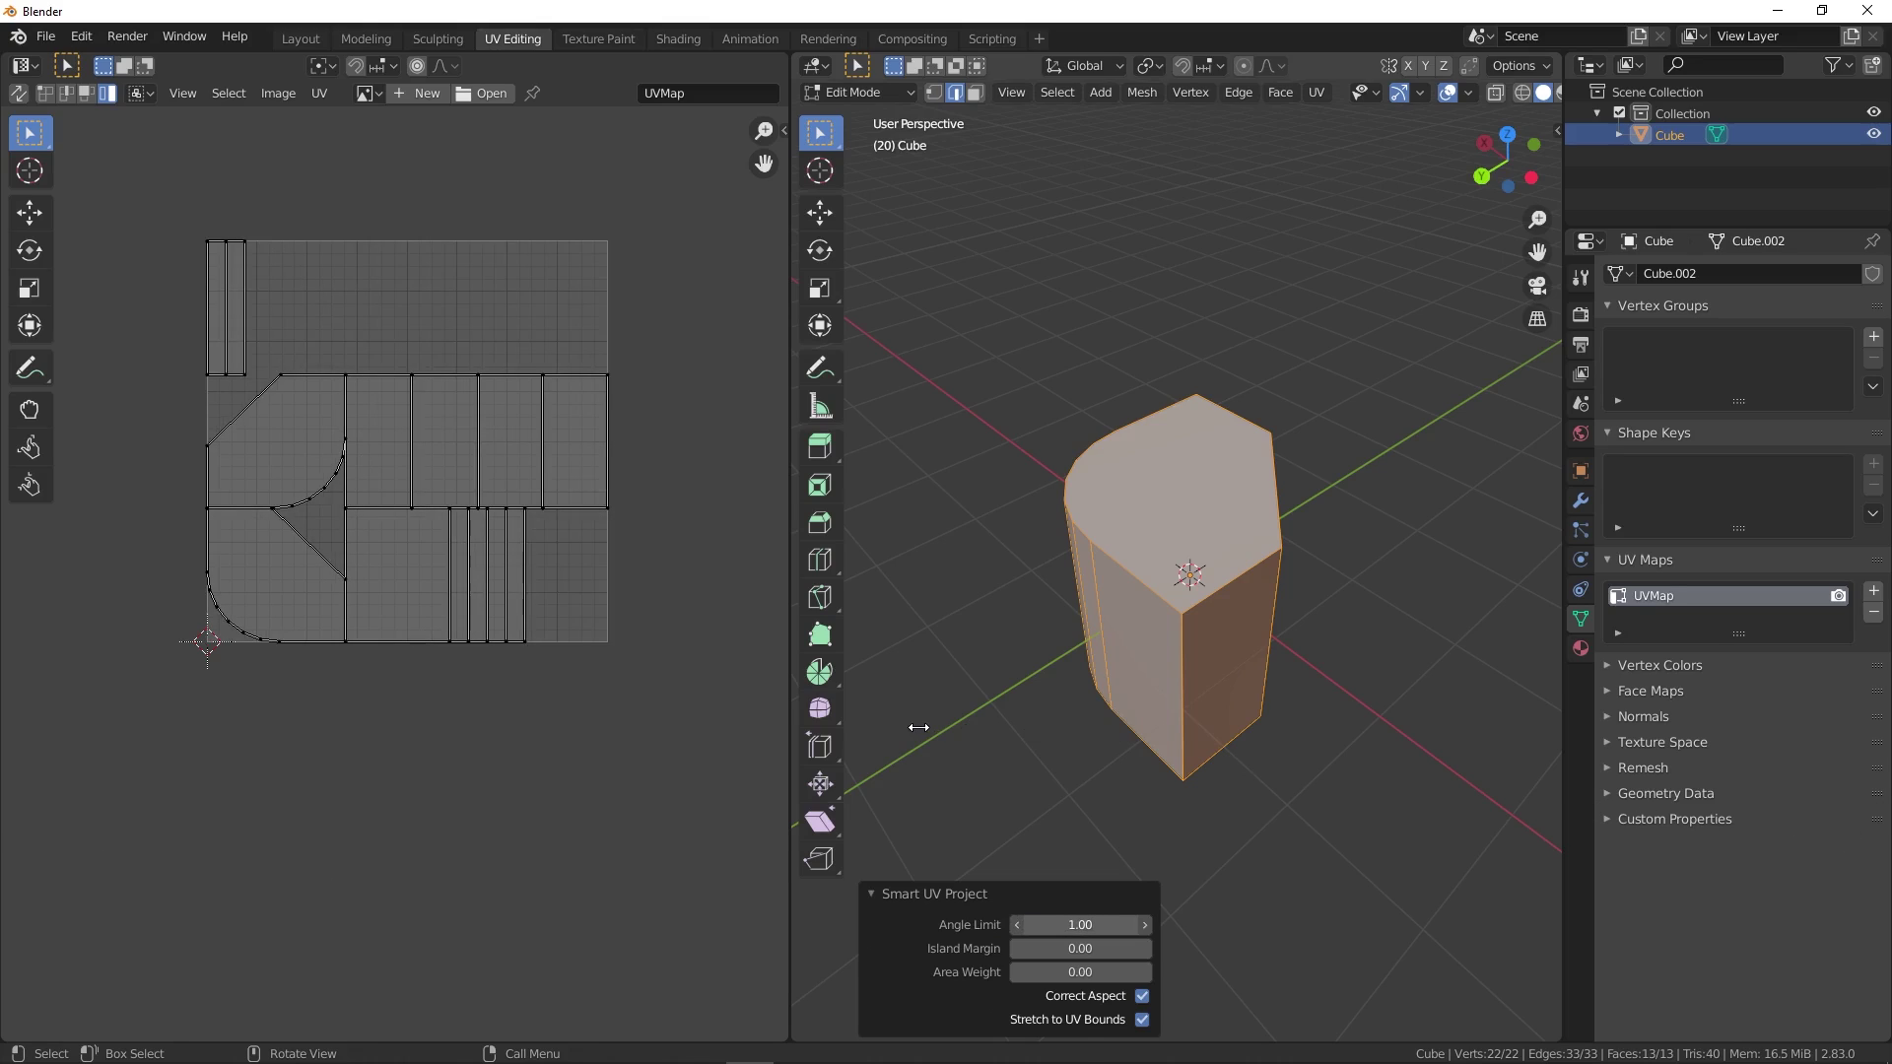
mouse_move(919, 727)
left_mouse_down()
mouse_move(1577, 818)
mouse_move(20, 845)
mouse_move(698, 849)
mouse_move(1062, 878)
left_mouse_up()
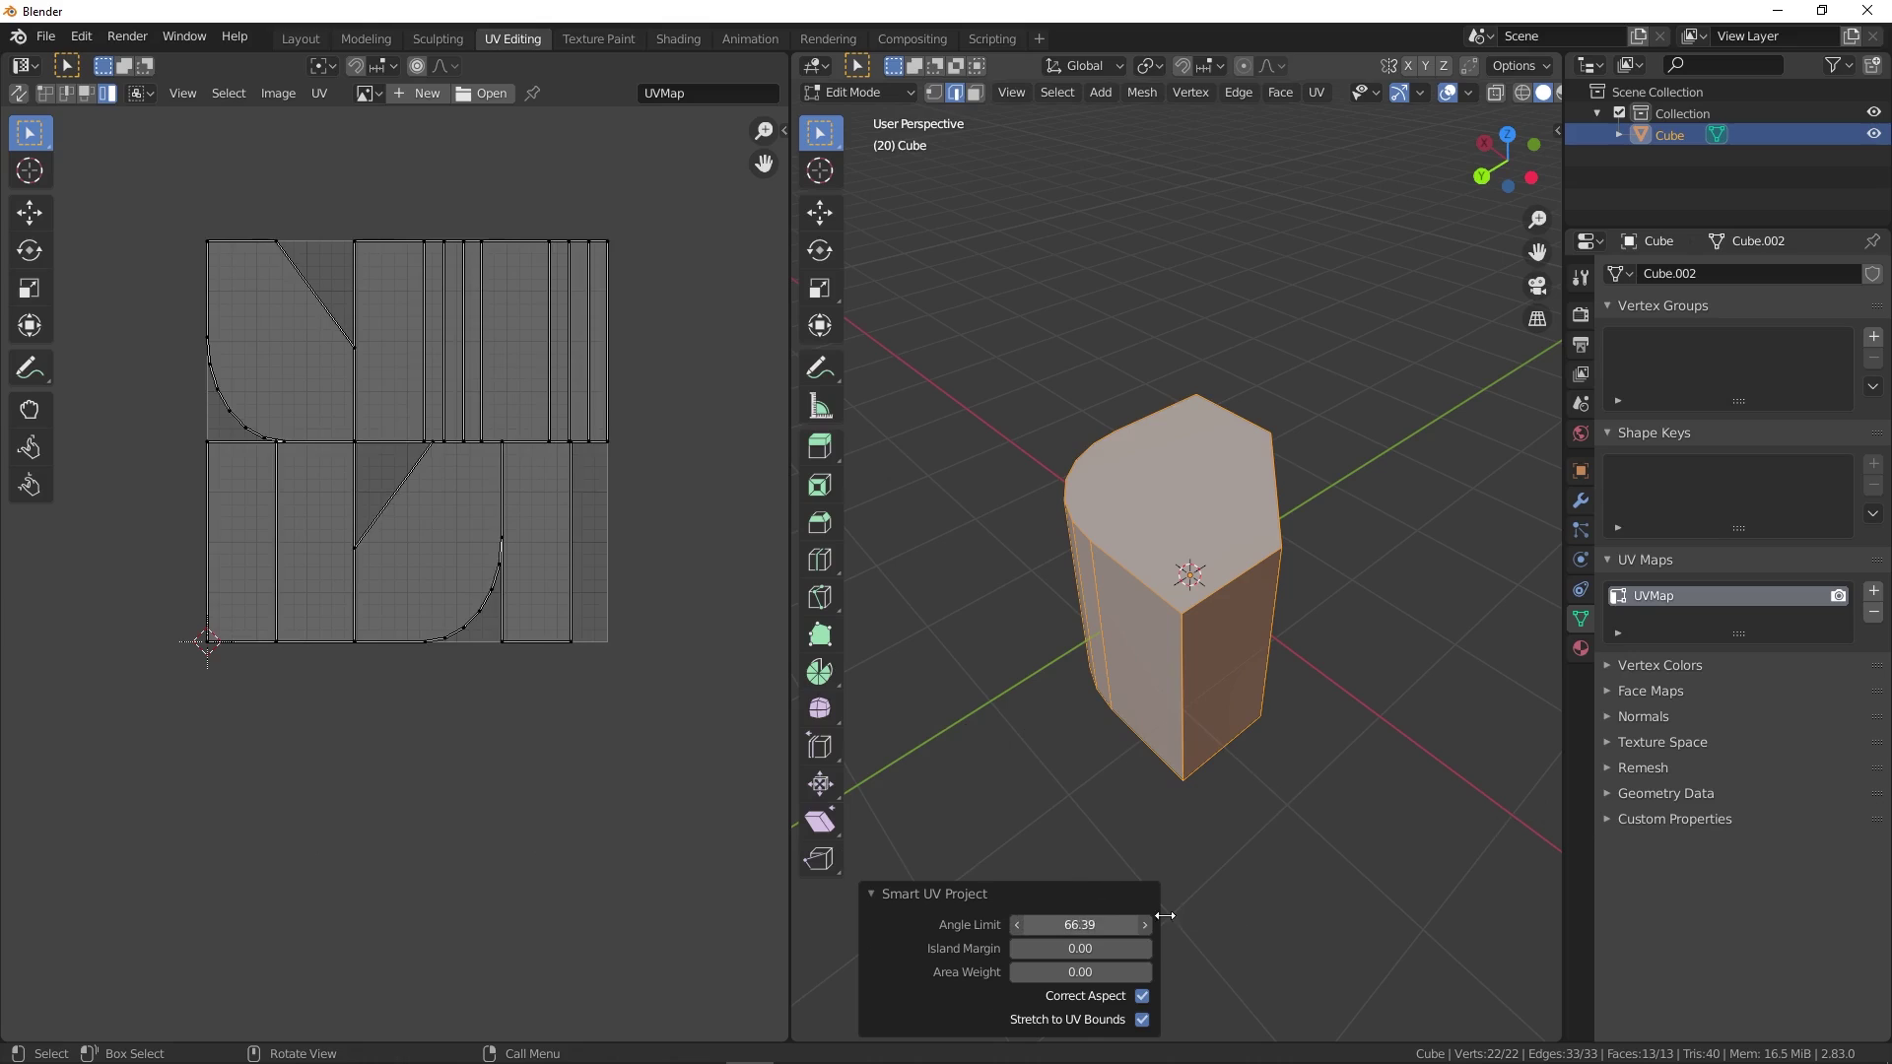
left_click_drag(1165, 916, 722, 398)
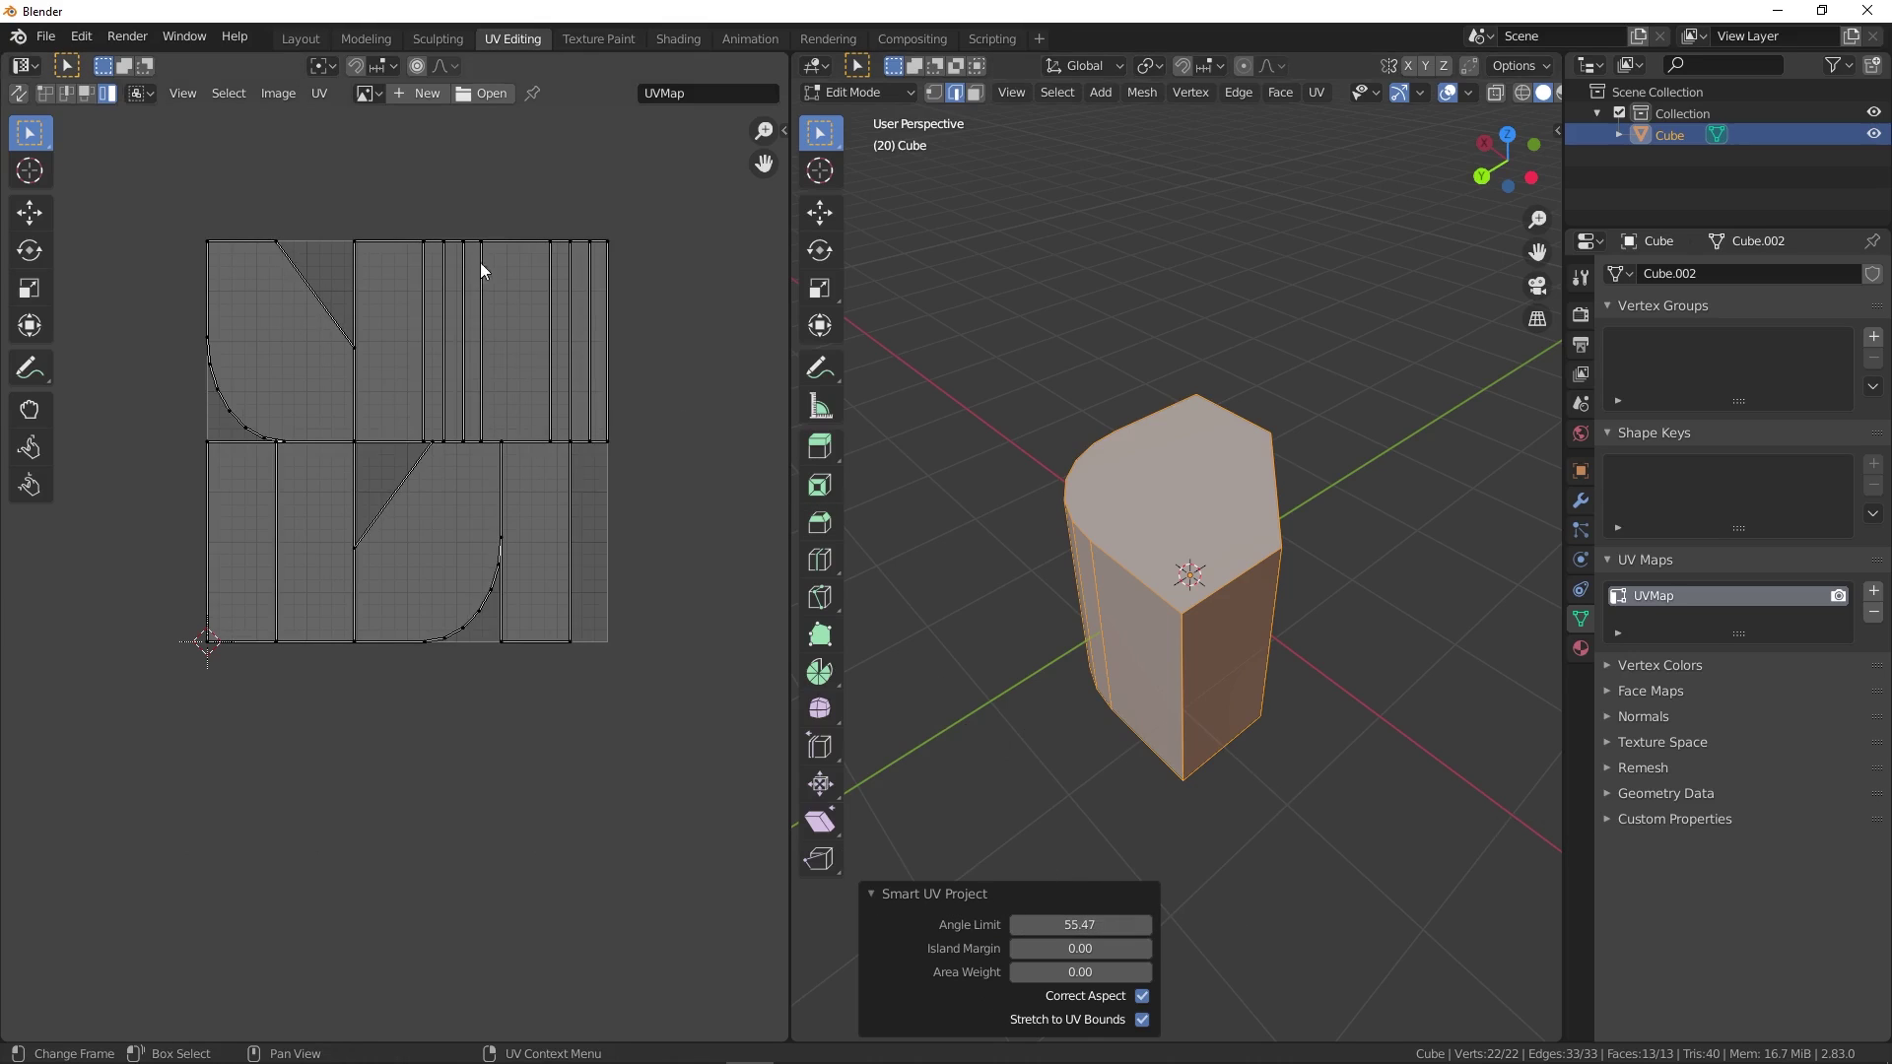
scroll(358, 383, "up", 1)
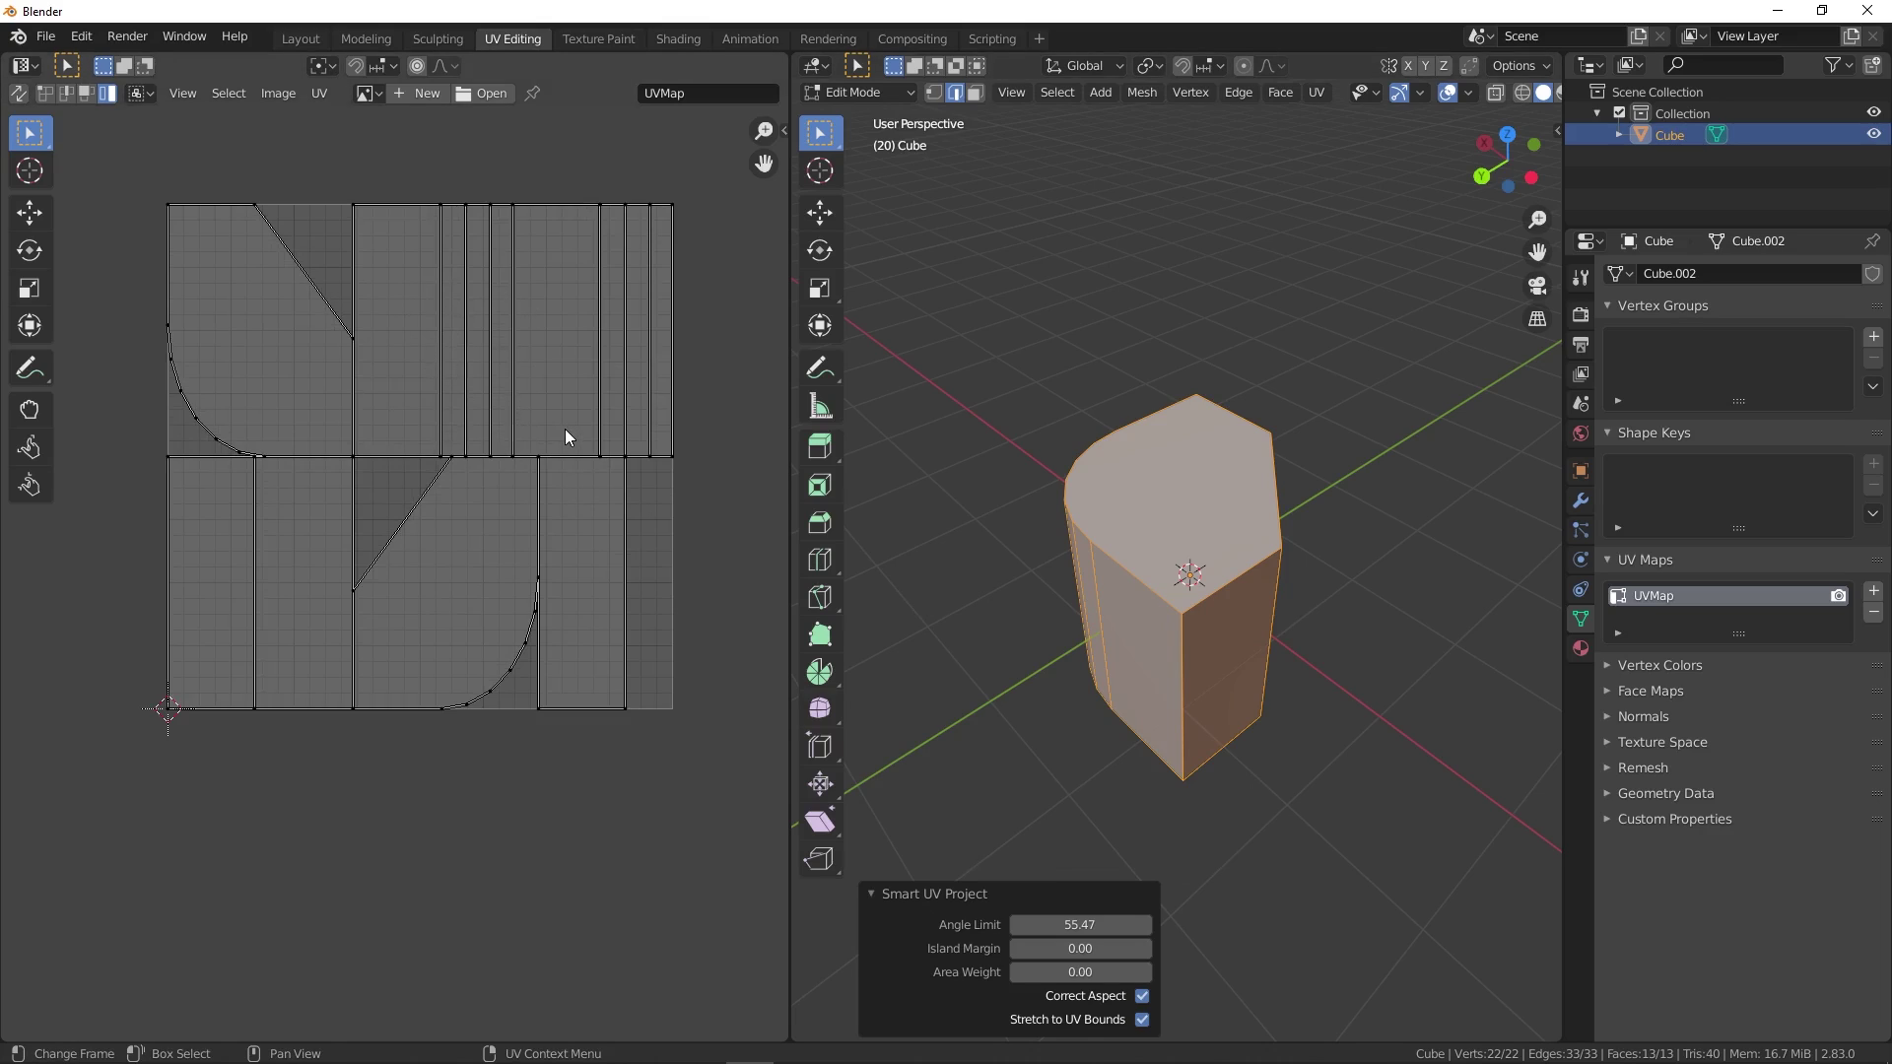
- Return to Object Mode and delete the cube
key("Tab")
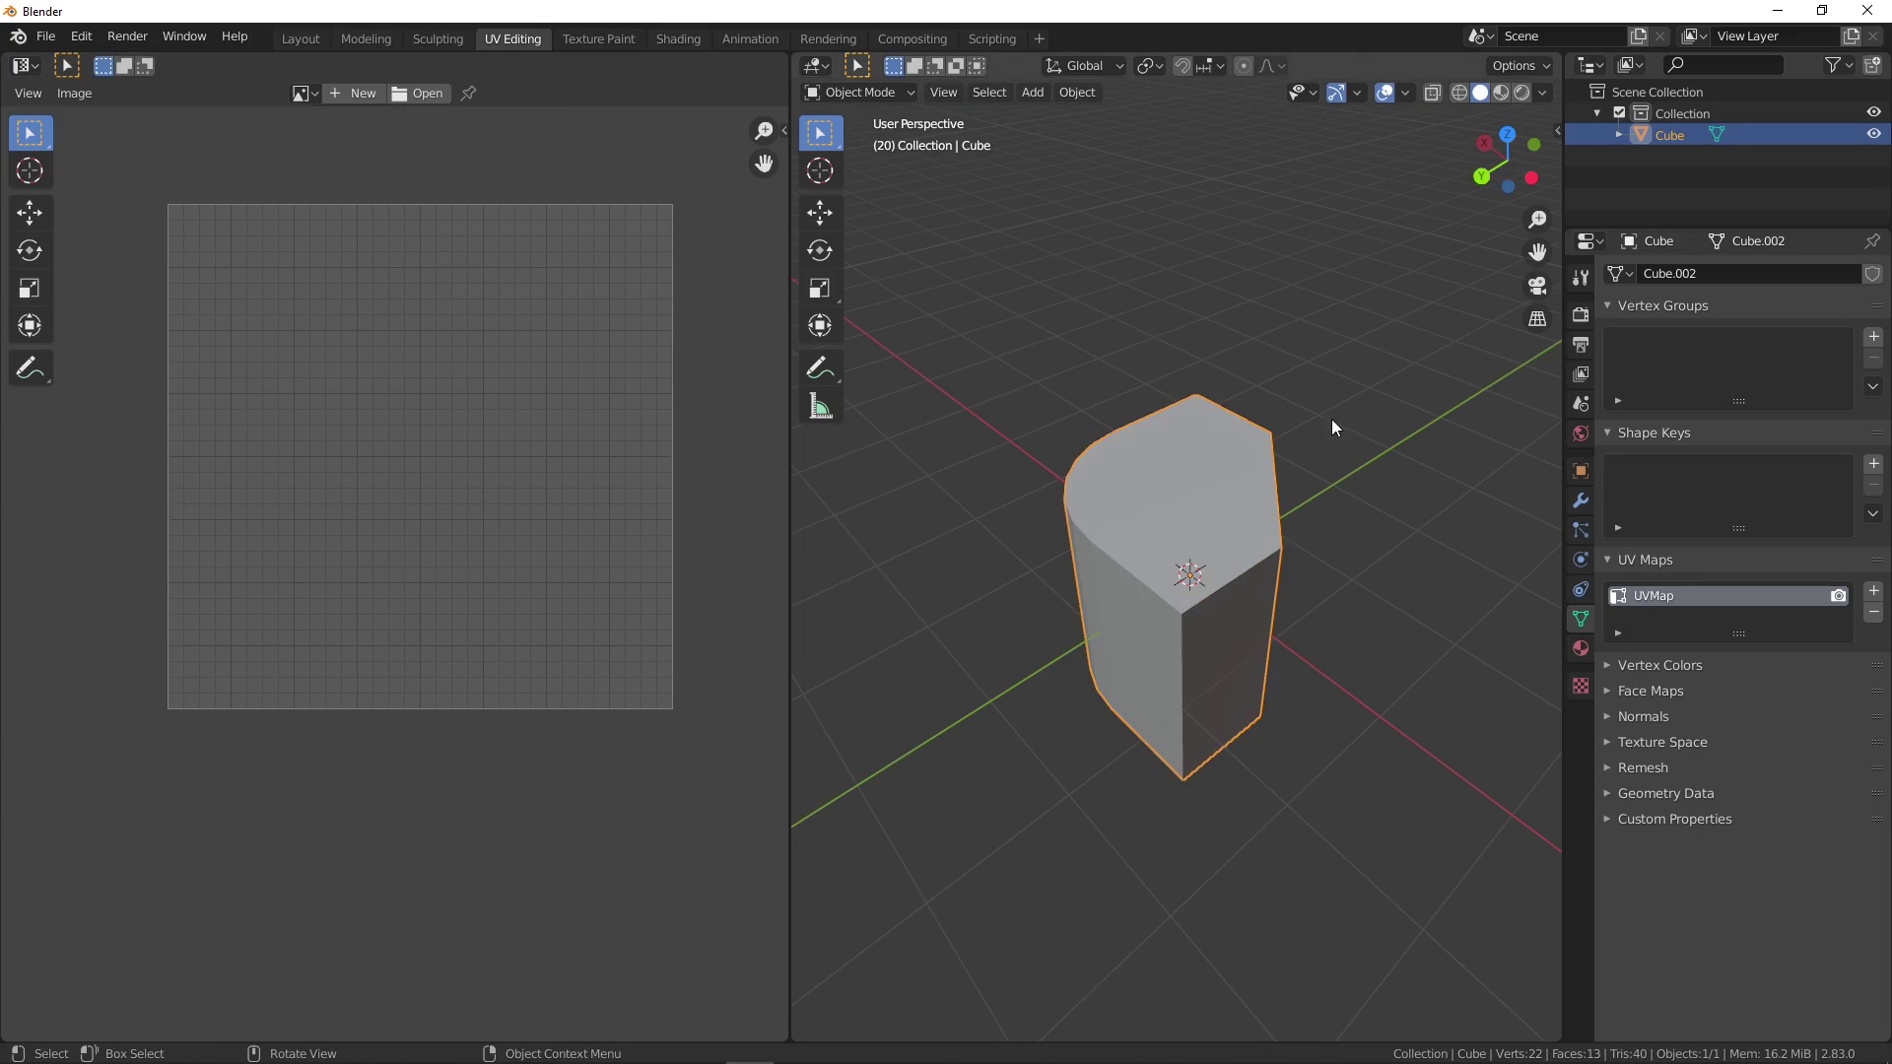
left_click(1214, 359)
left_click(1202, 501)
key("Delete")
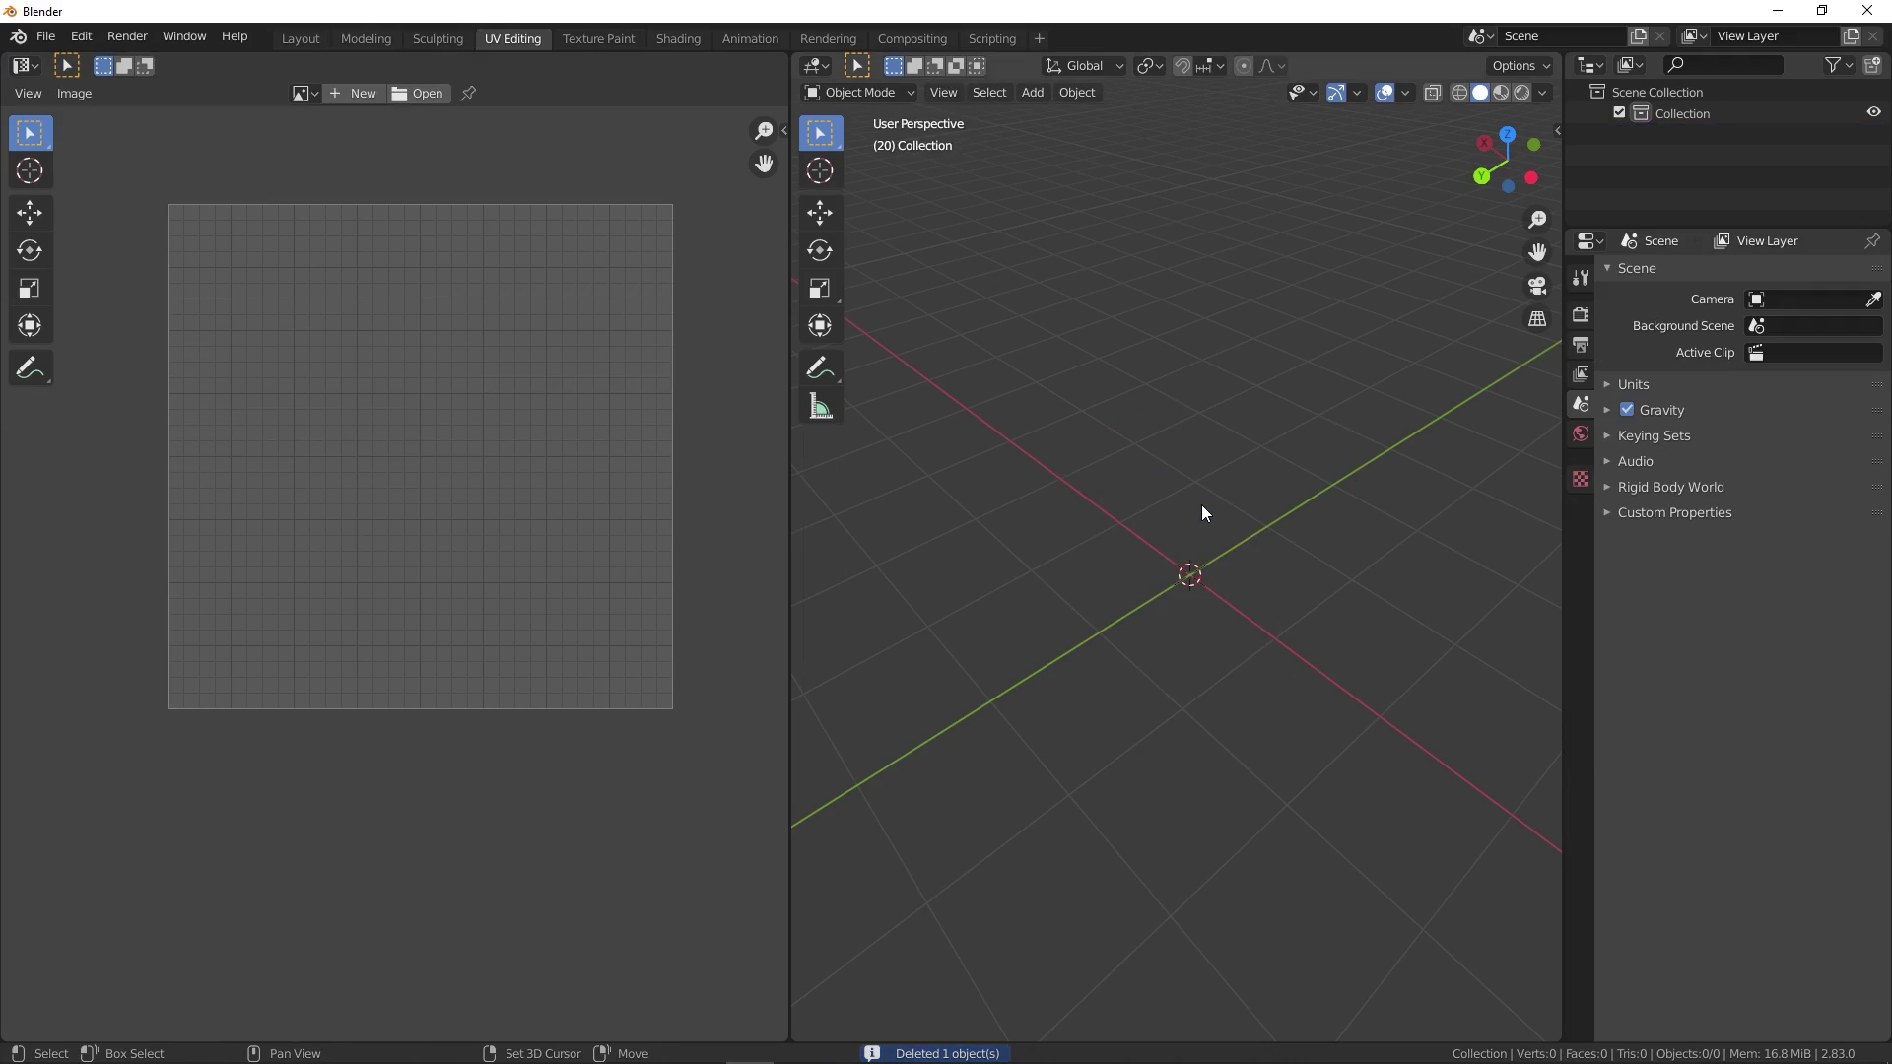
- Add a cylinder mesh and put it into Edit Mode
key("shift+a")
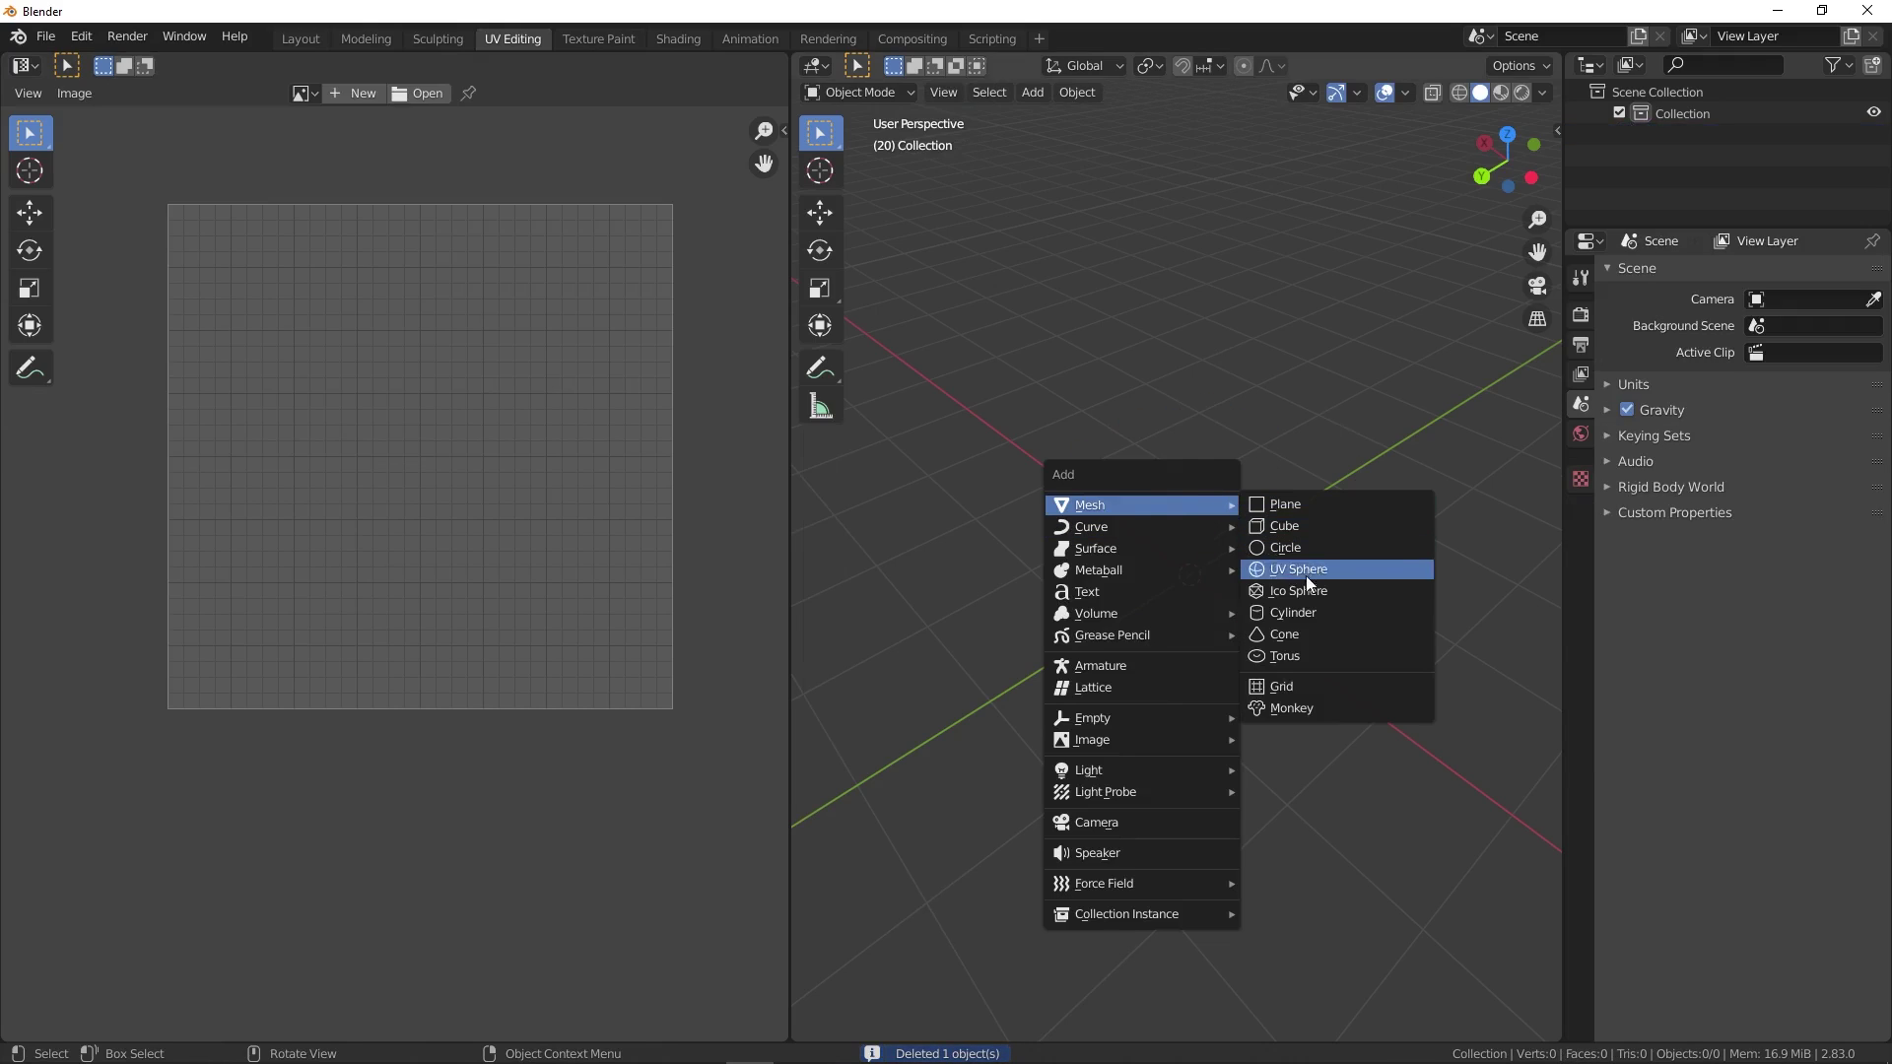
left_click(1306, 609)
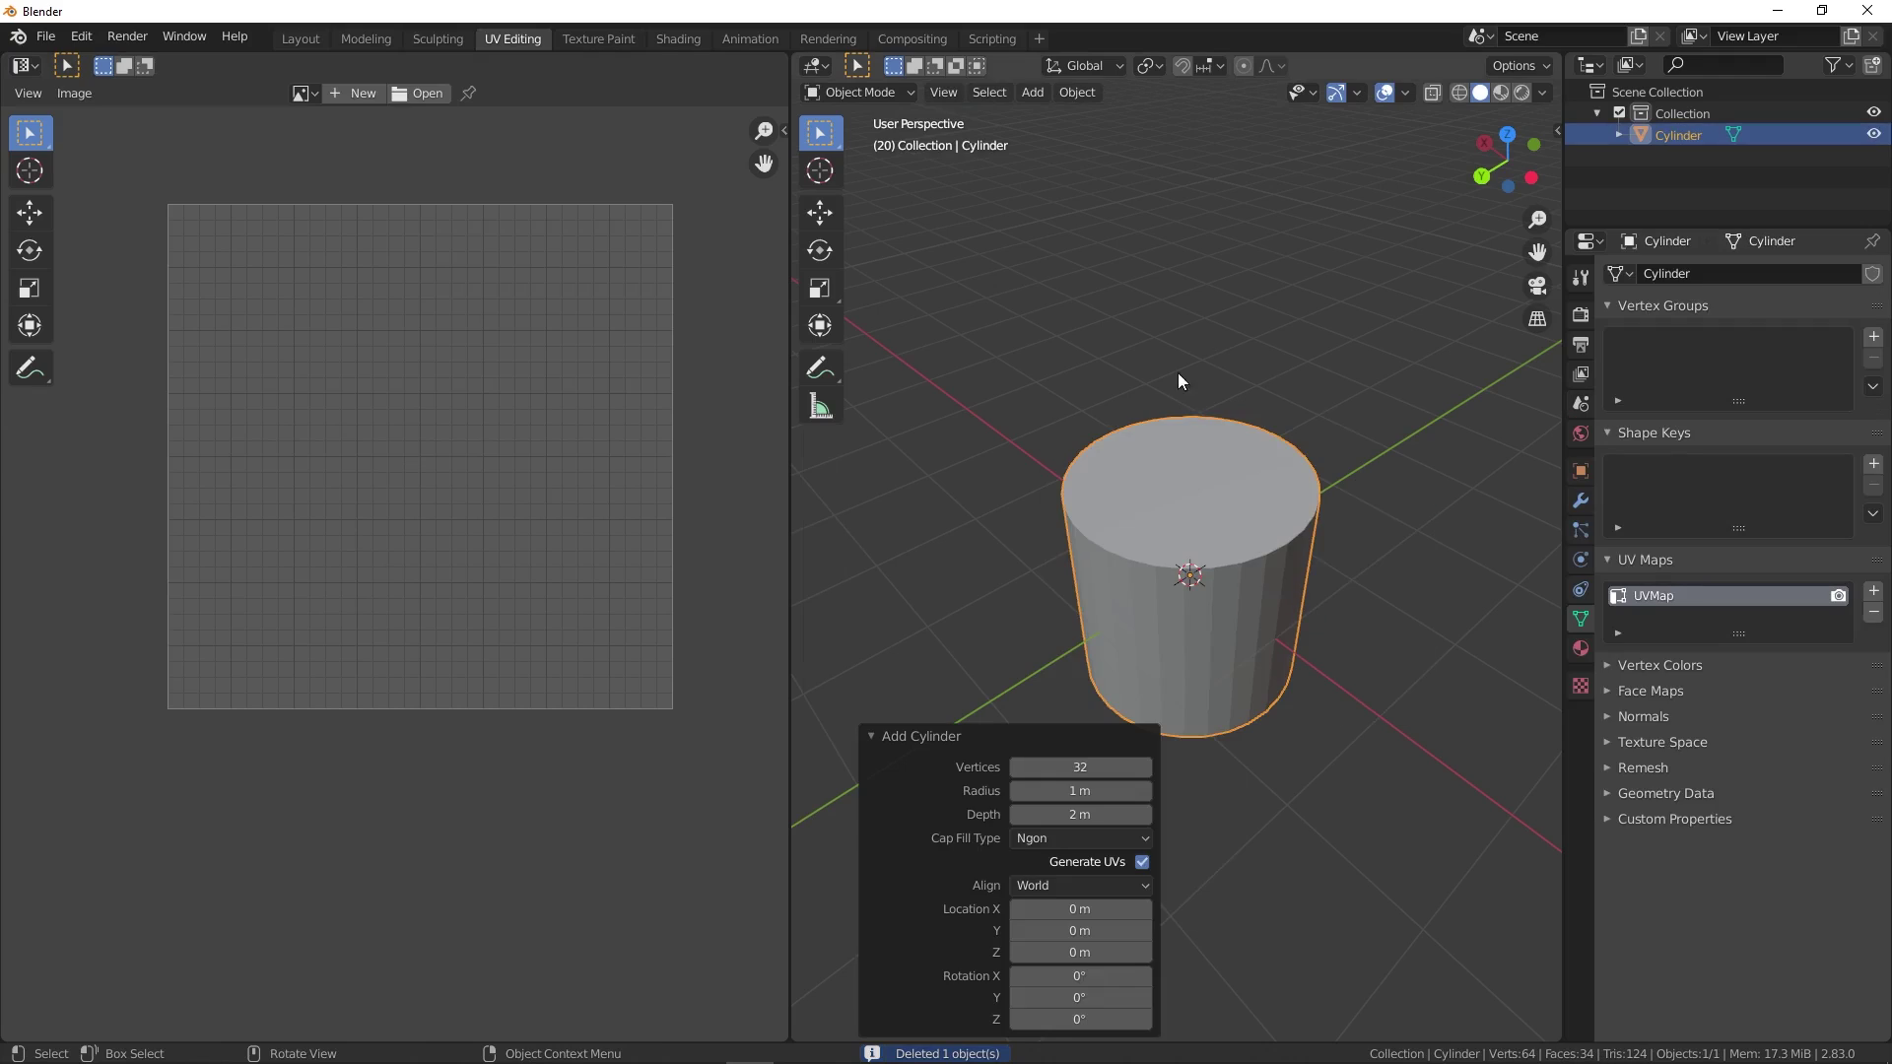
key("Tab")
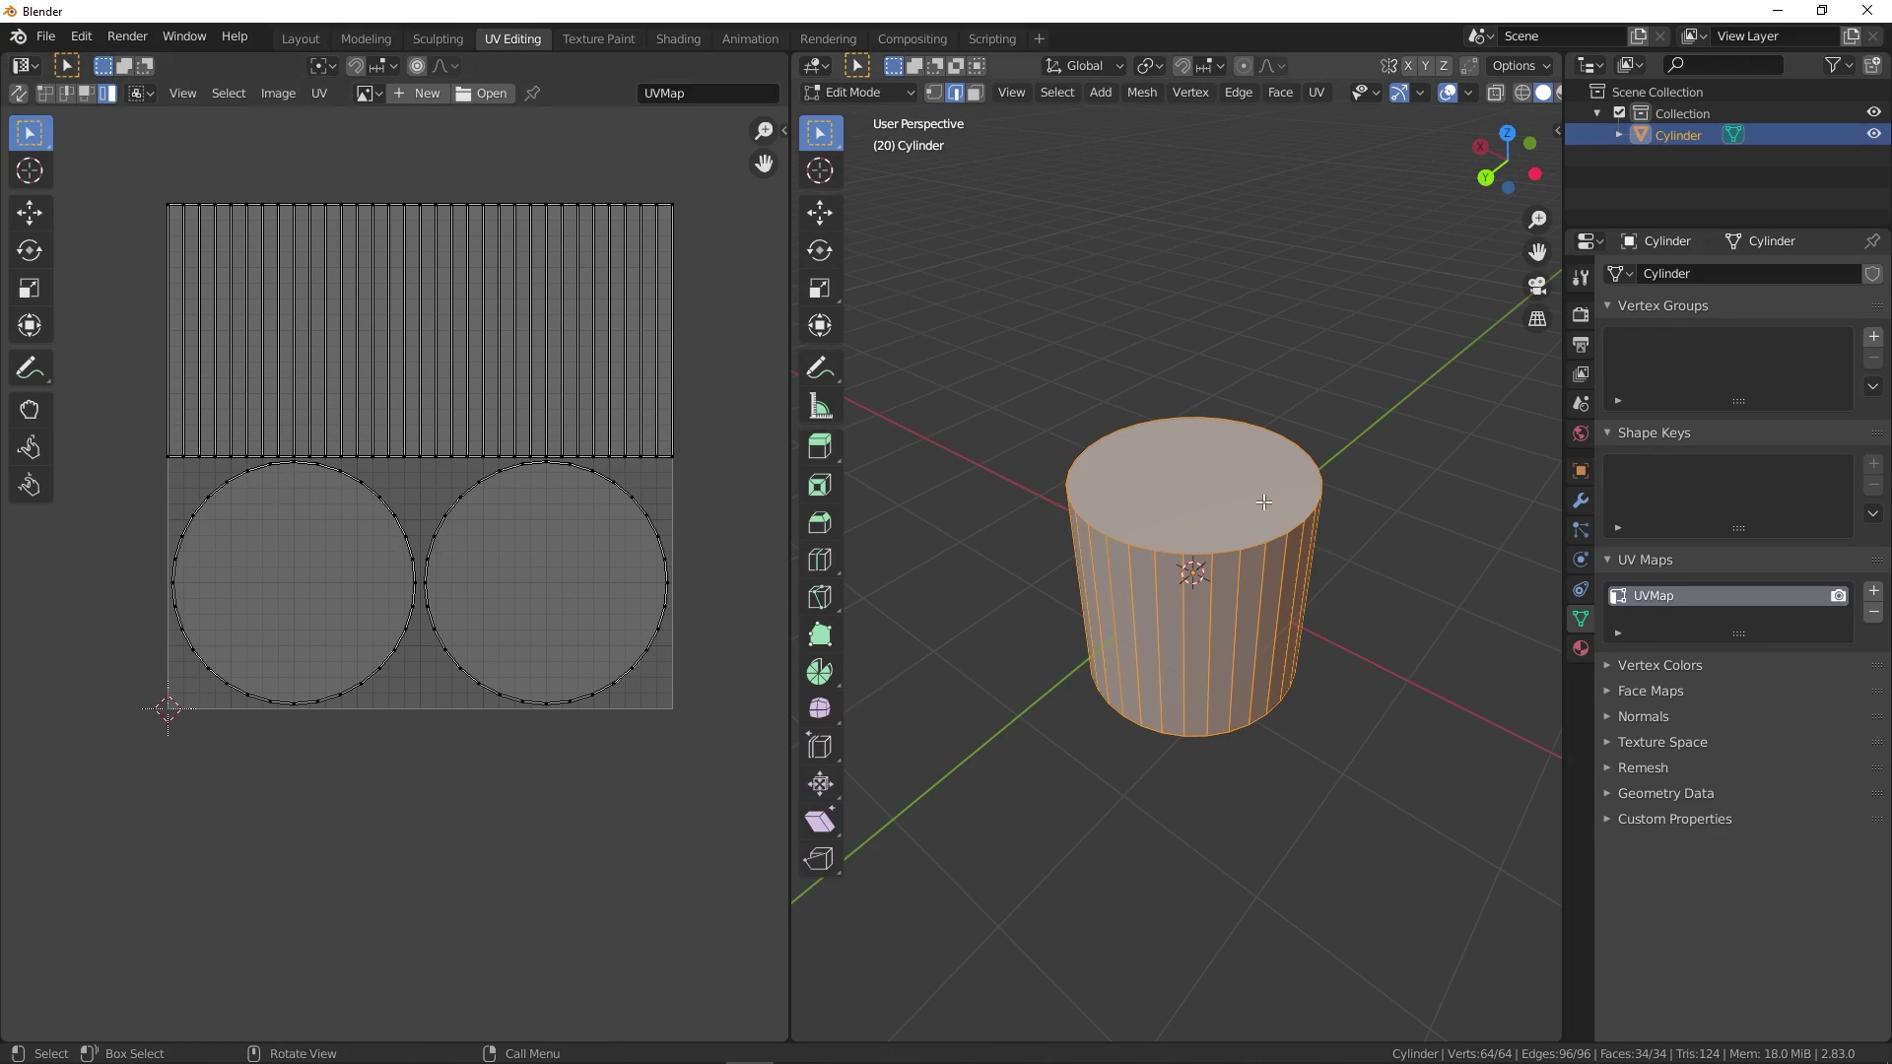
- Remove the cylinder's existing UV map and go back into Edit Mode
left_click(1874, 613)
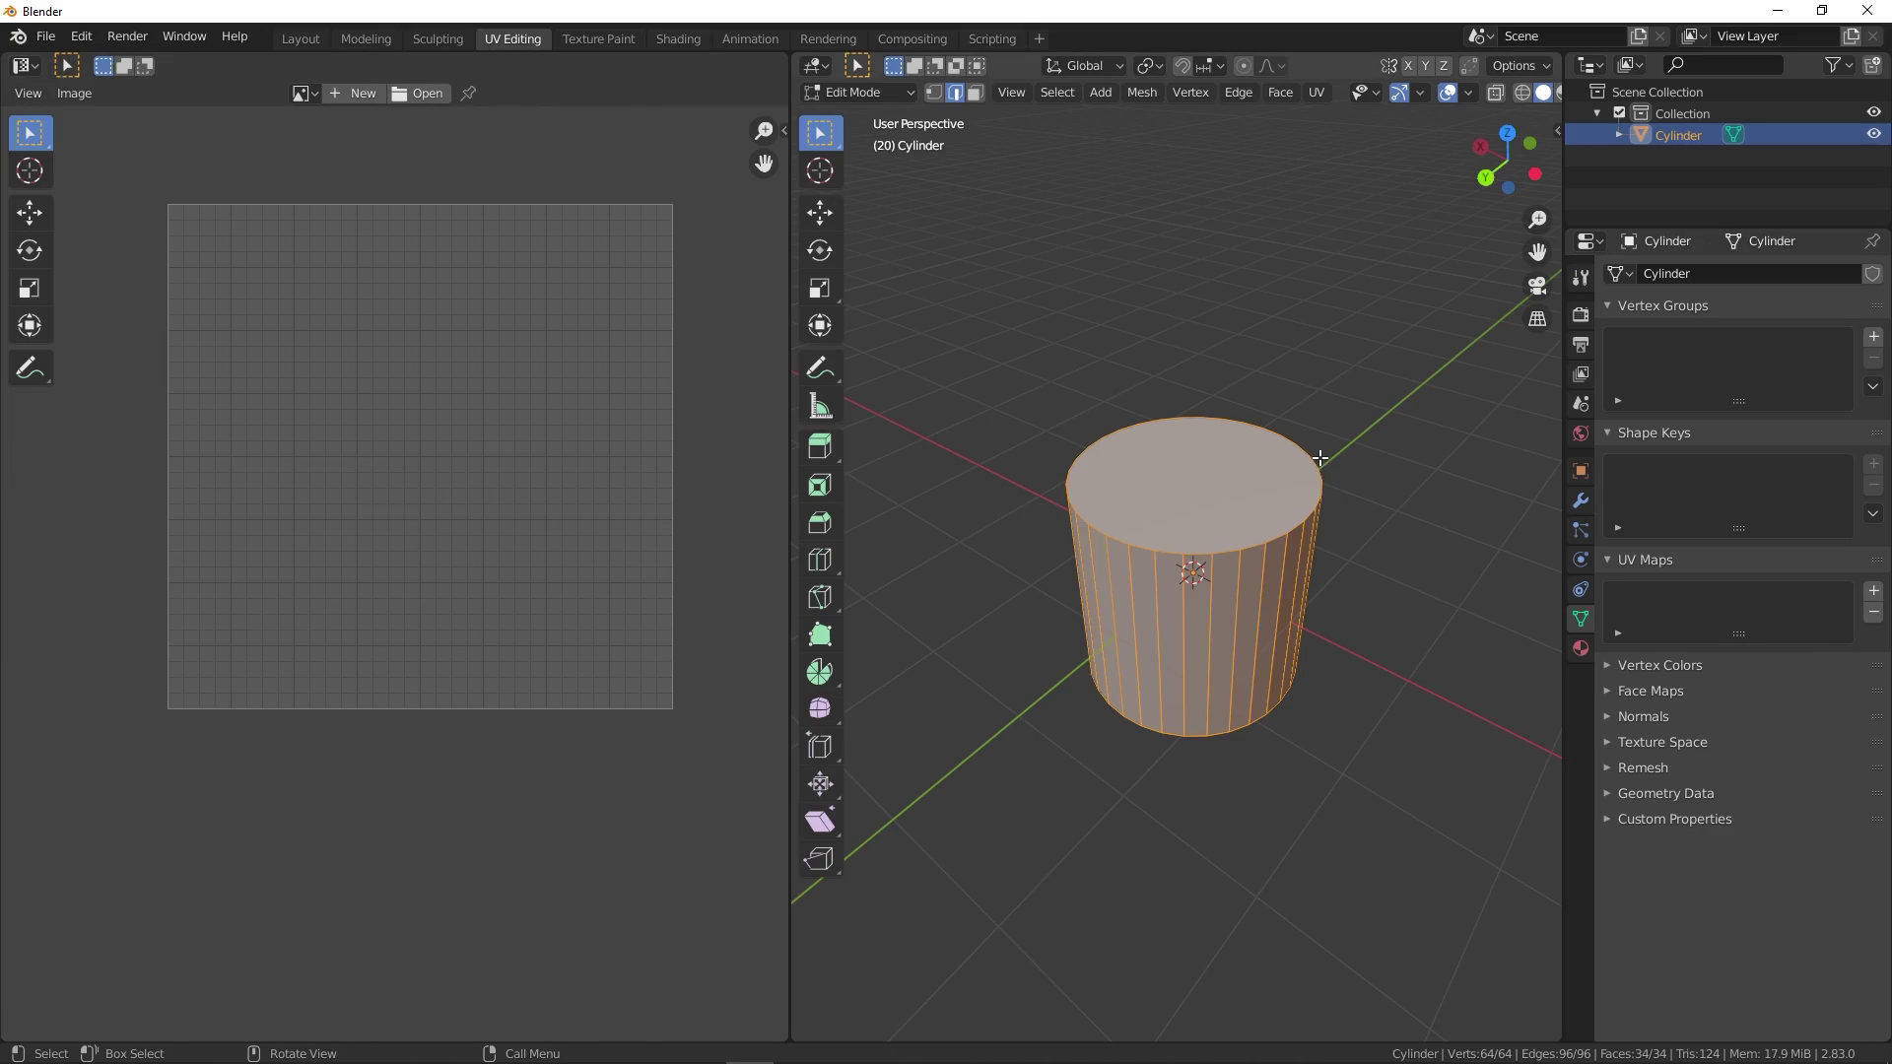
mouse_move(1325, 458)
middle_mouse_down("shift")
mouse_move(1235, 472)
mouse_move(1351, 486)
middle_mouse_up("shift")
scroll(1159, 510, "up", 1)
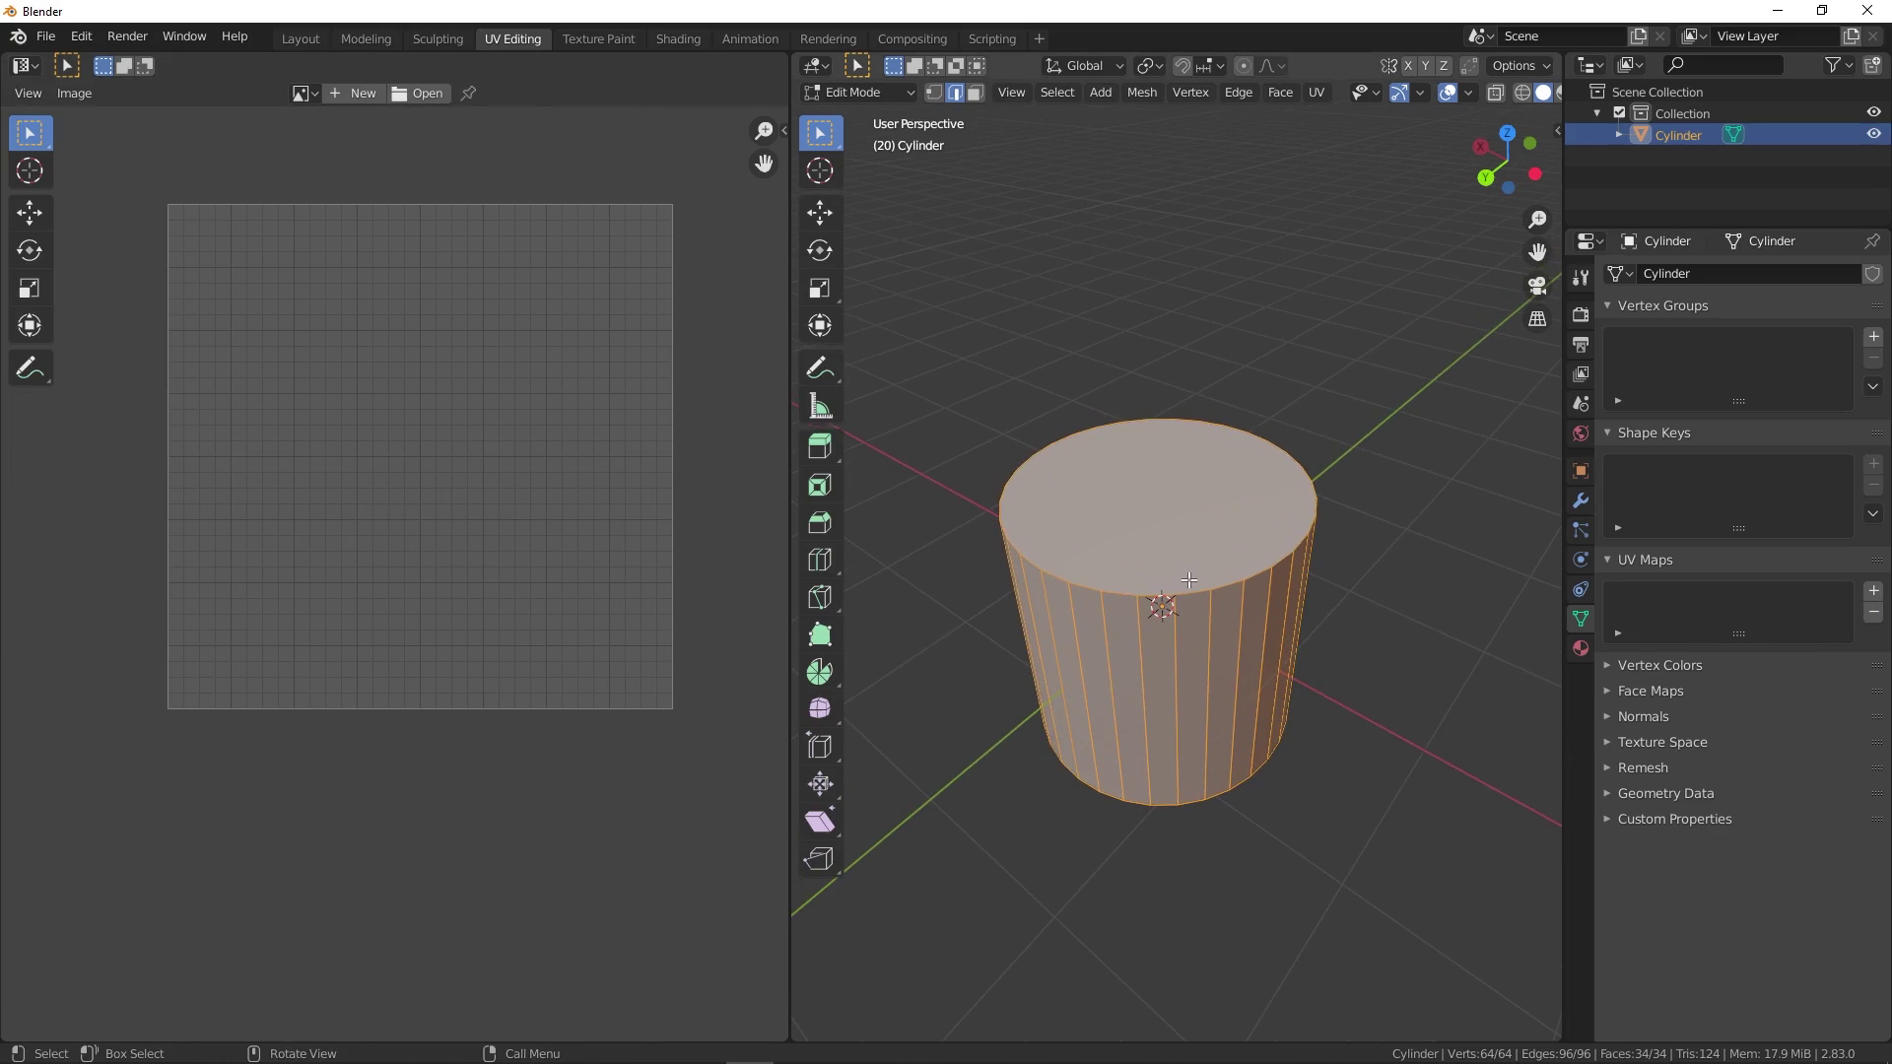
key("Tab")
key("Tab")
- Mark the cylinder's top rim edge loop as a seam
left_click(1218, 580, "alt")
middle_click_drag(1218, 579, 1164, 486)
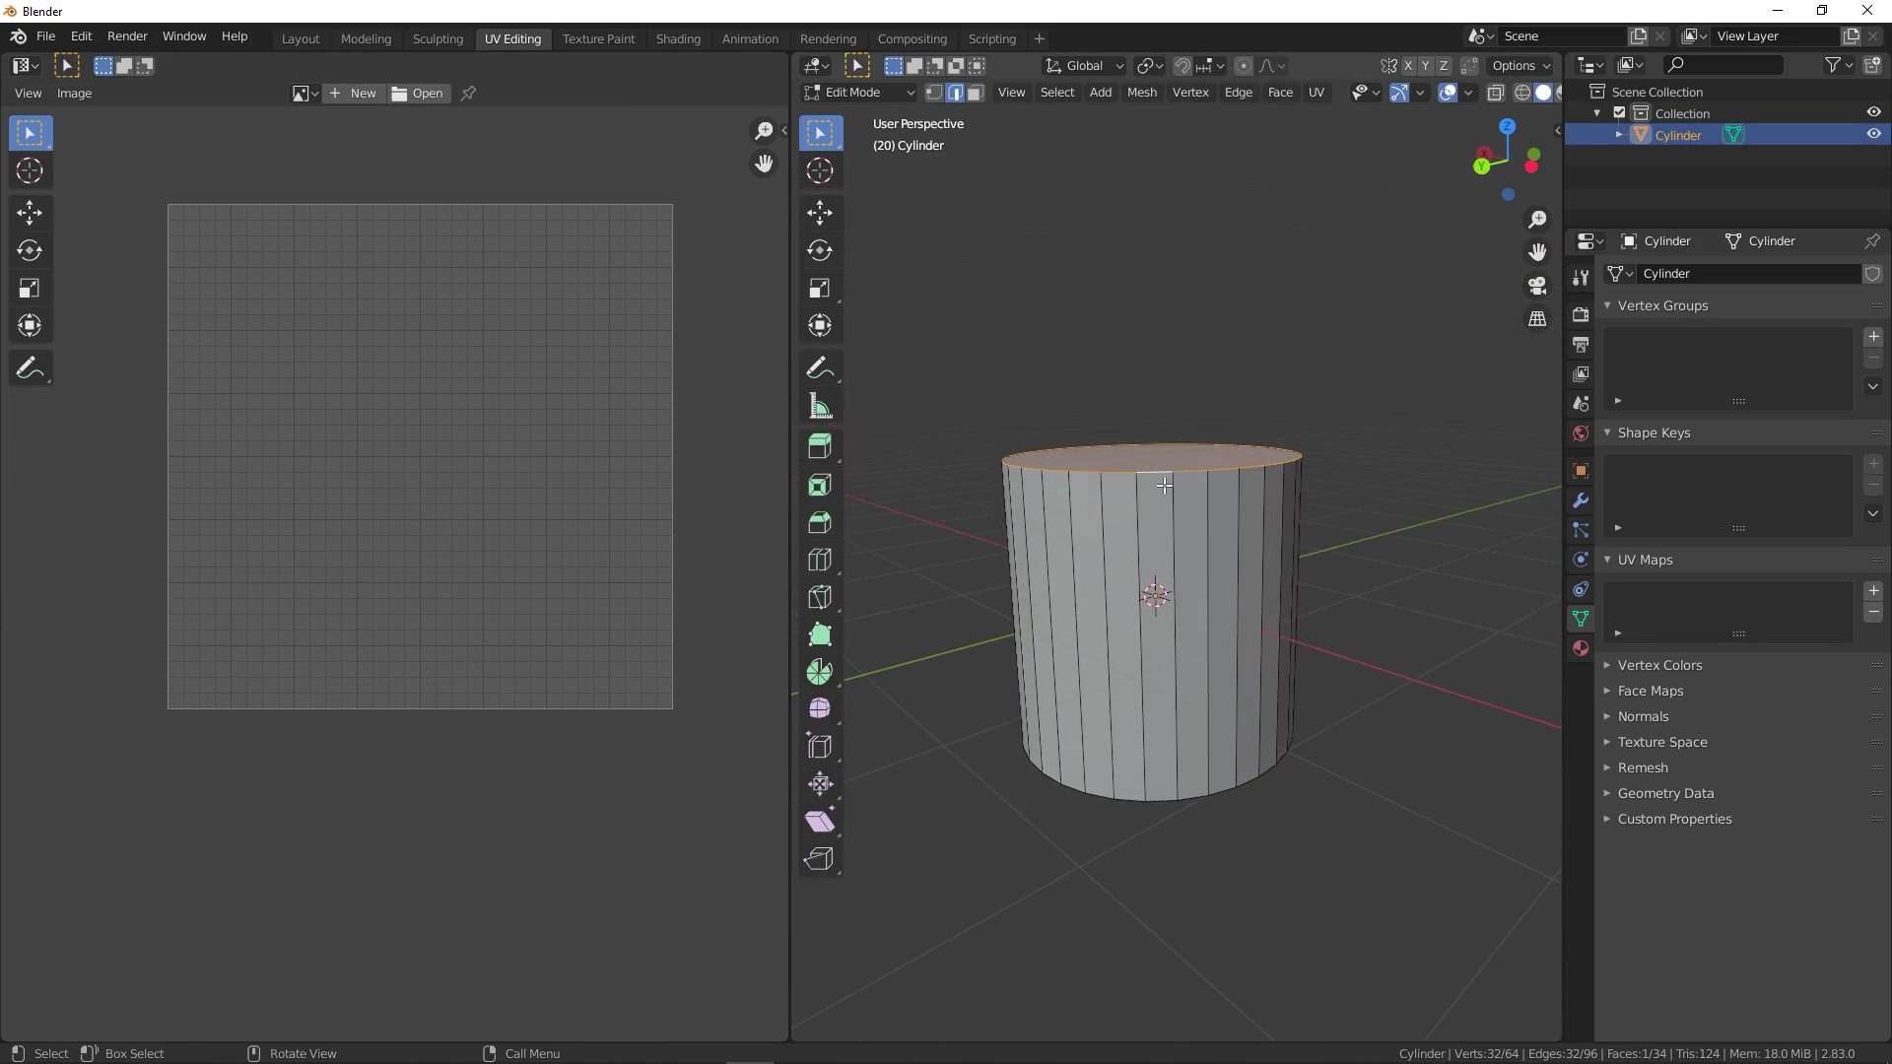
right_click(1167, 473)
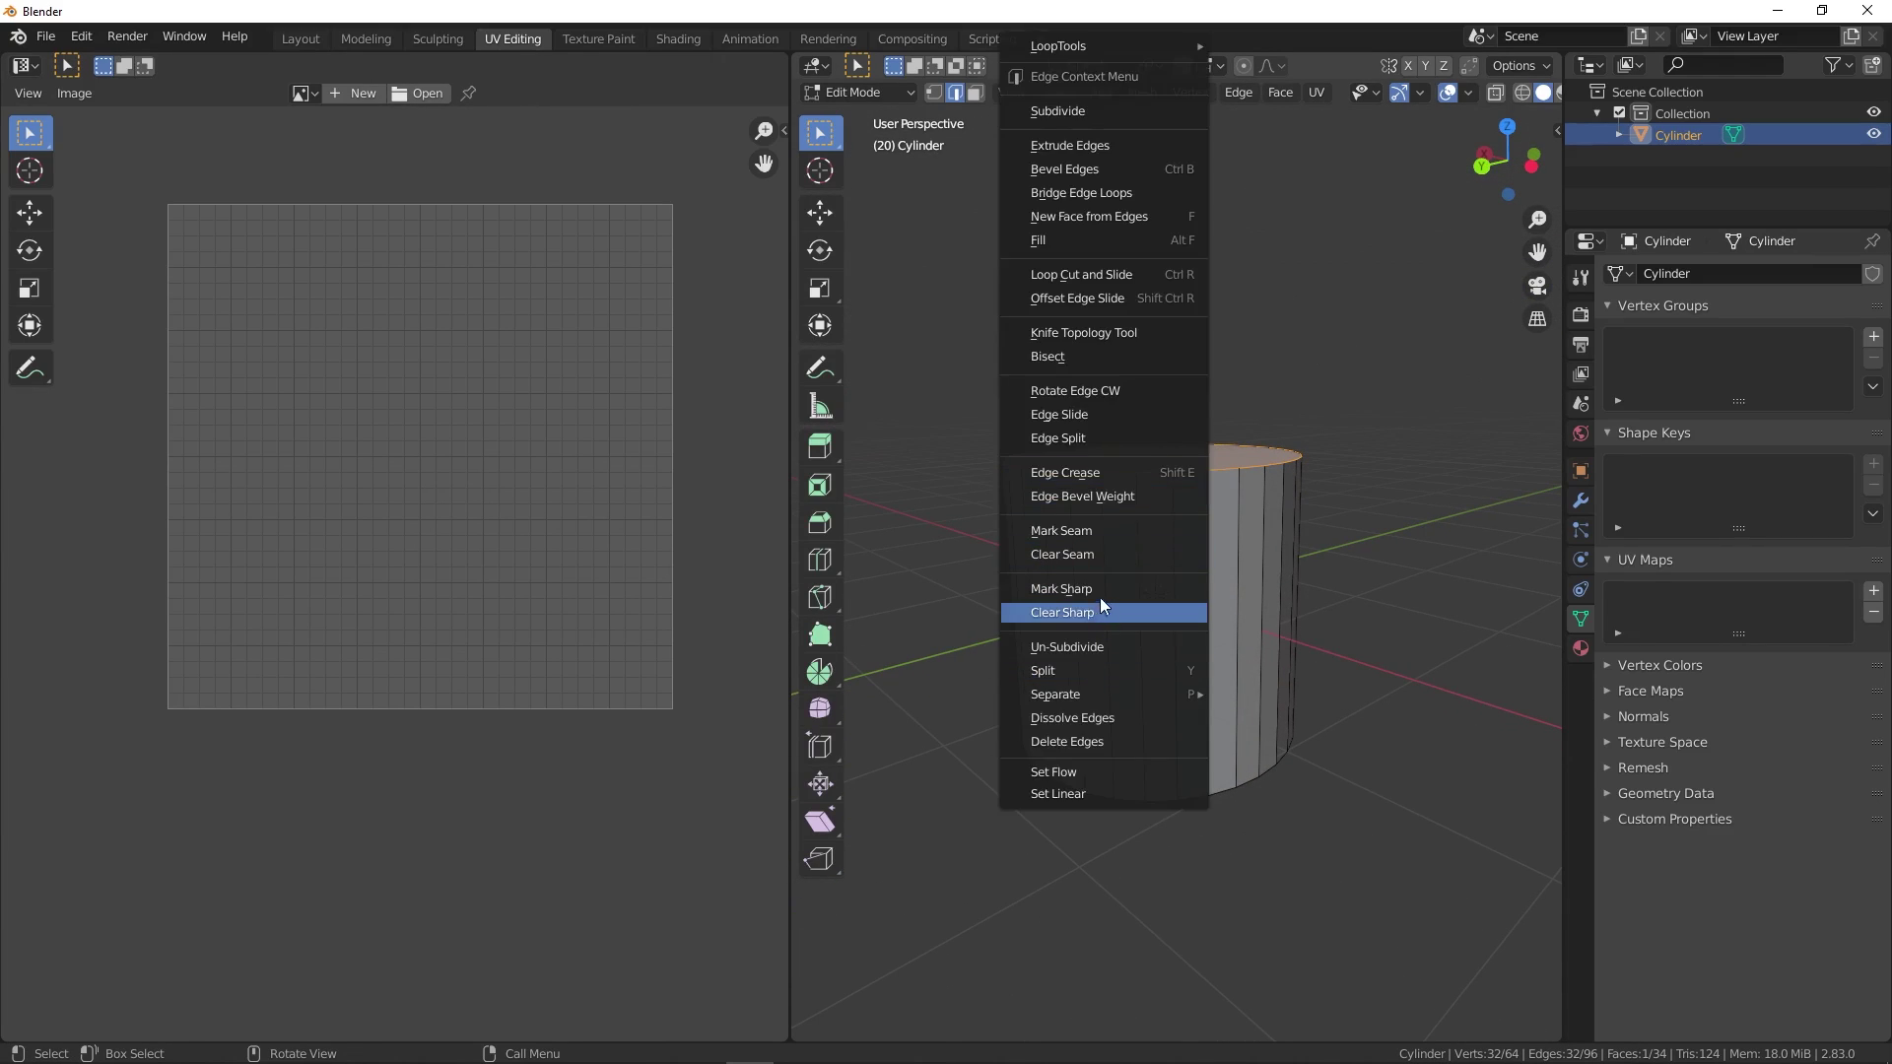
left_click(1084, 532)
- Mark the bottom rim edge loop as a seam as well
middle_click_drag(1360, 700, 1197, 648)
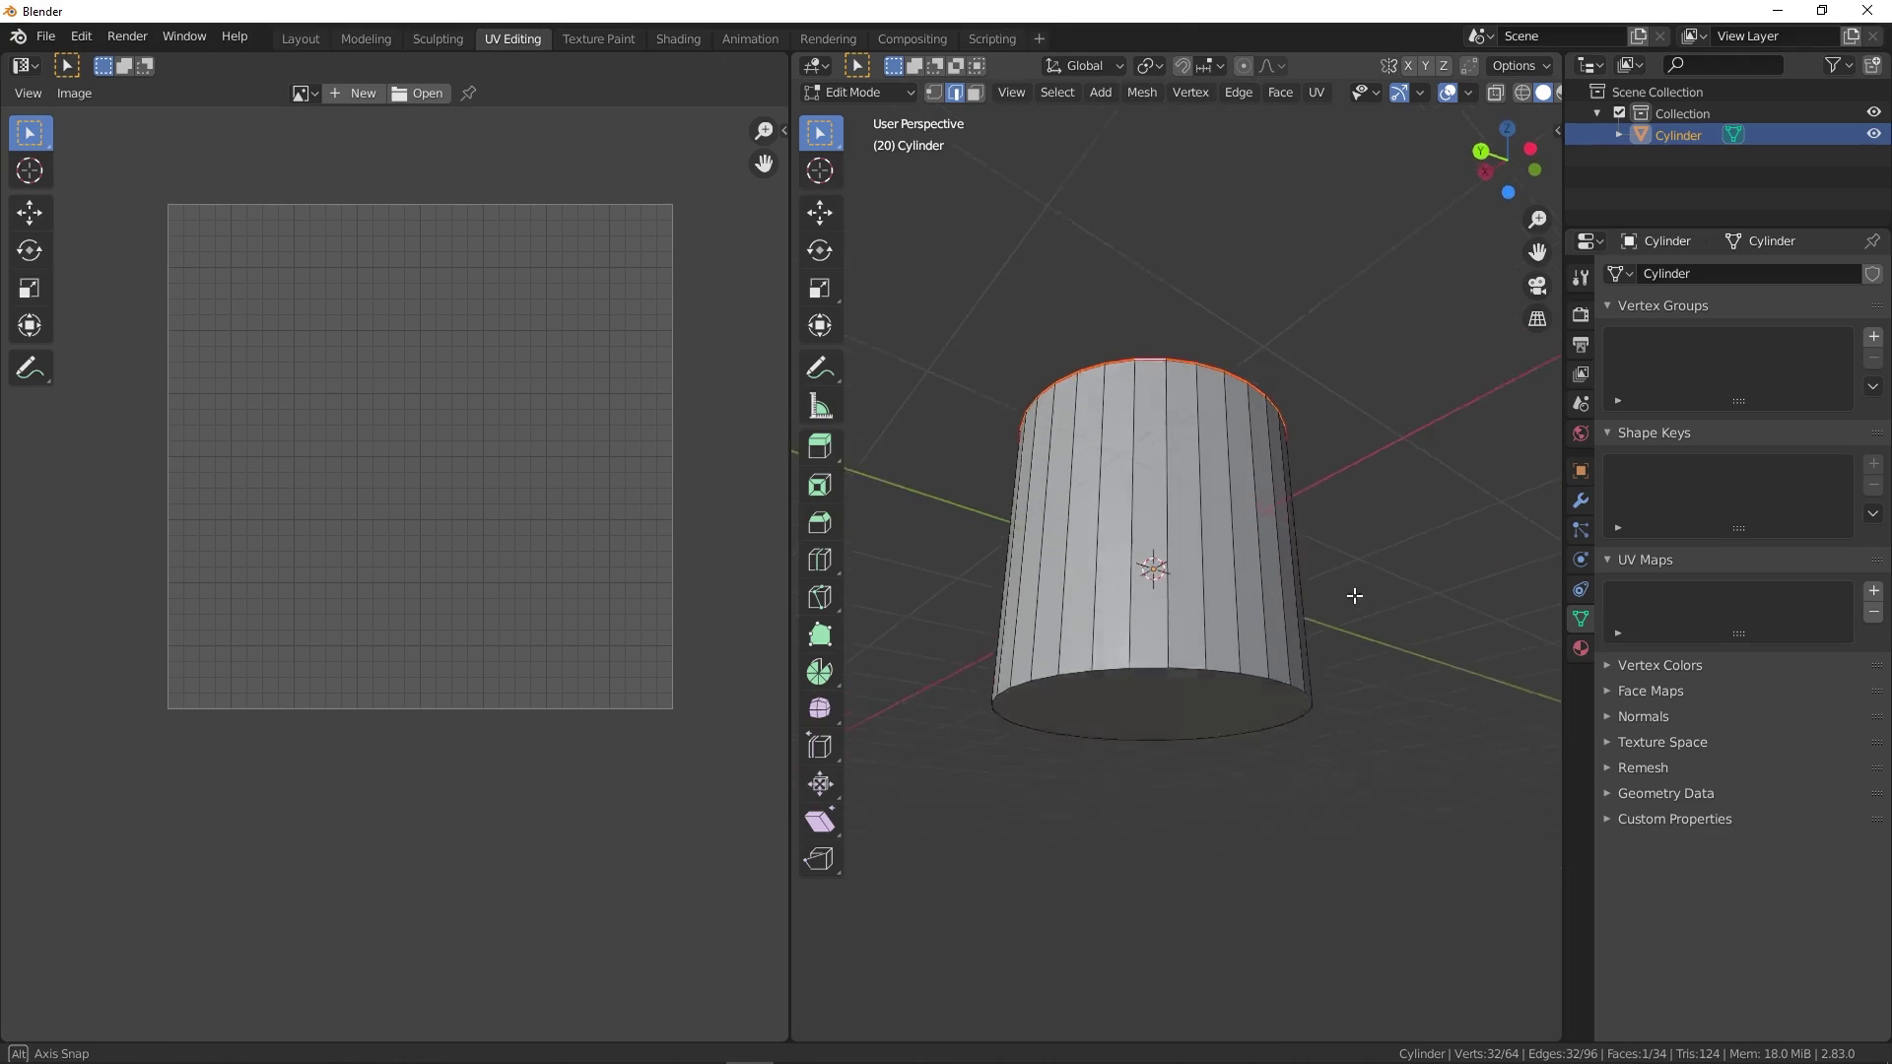
left_click(1198, 647, "alt")
right_click(1192, 635)
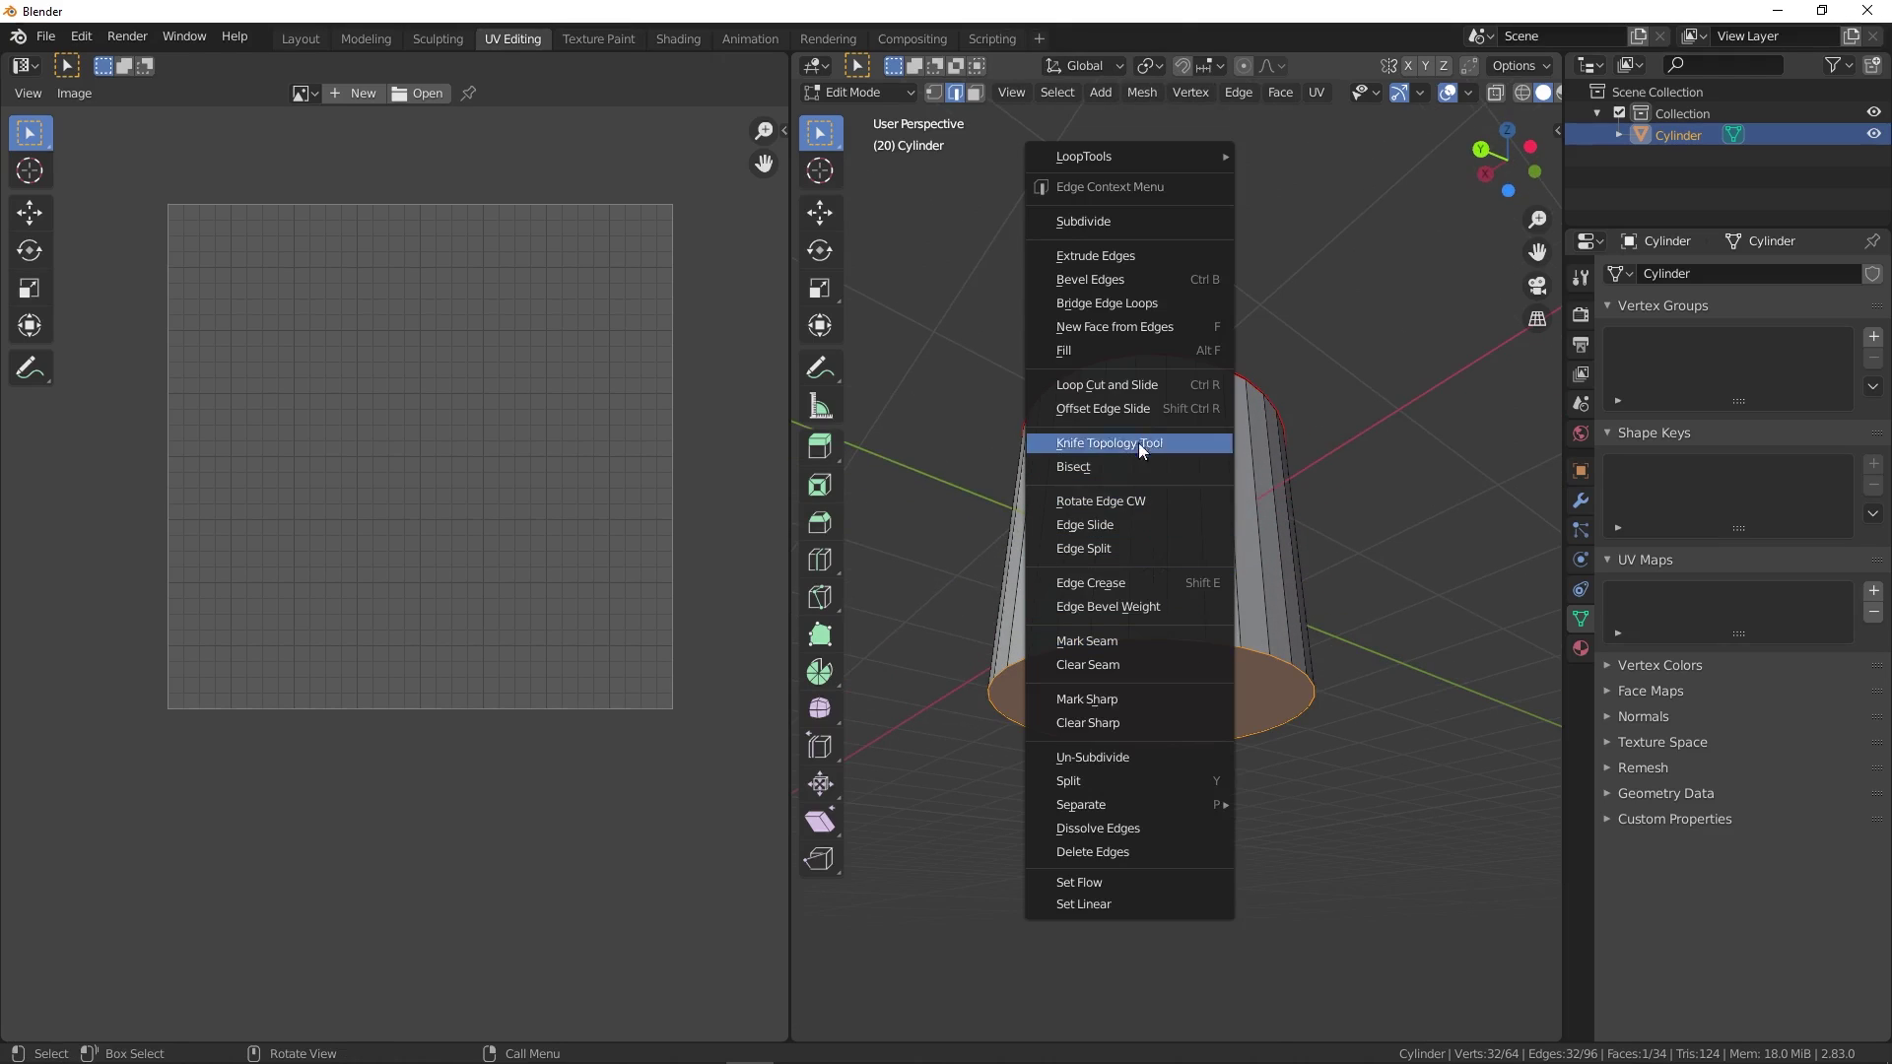
left_click(1114, 641)
middle_click_drag(1230, 549, 1324, 516)
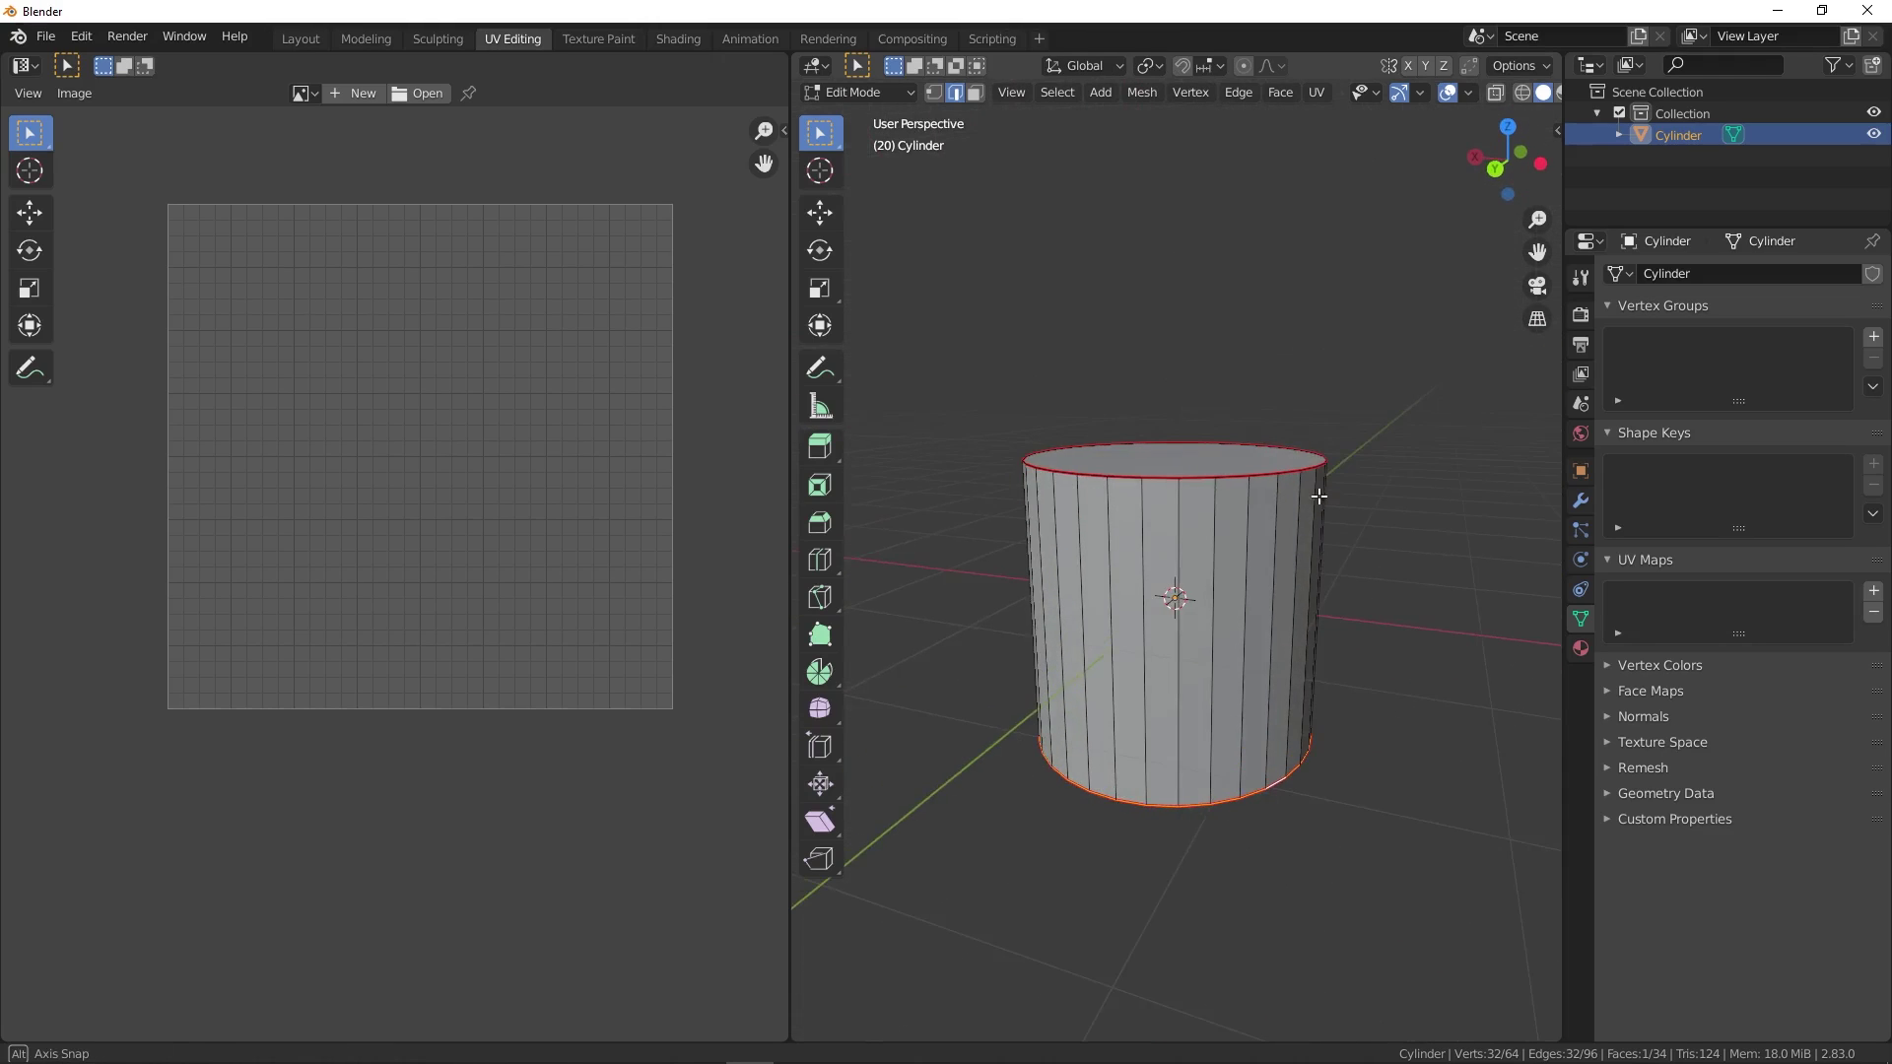
- Select all cylinder faces in face mode and Unwrap along the seams
key("3")
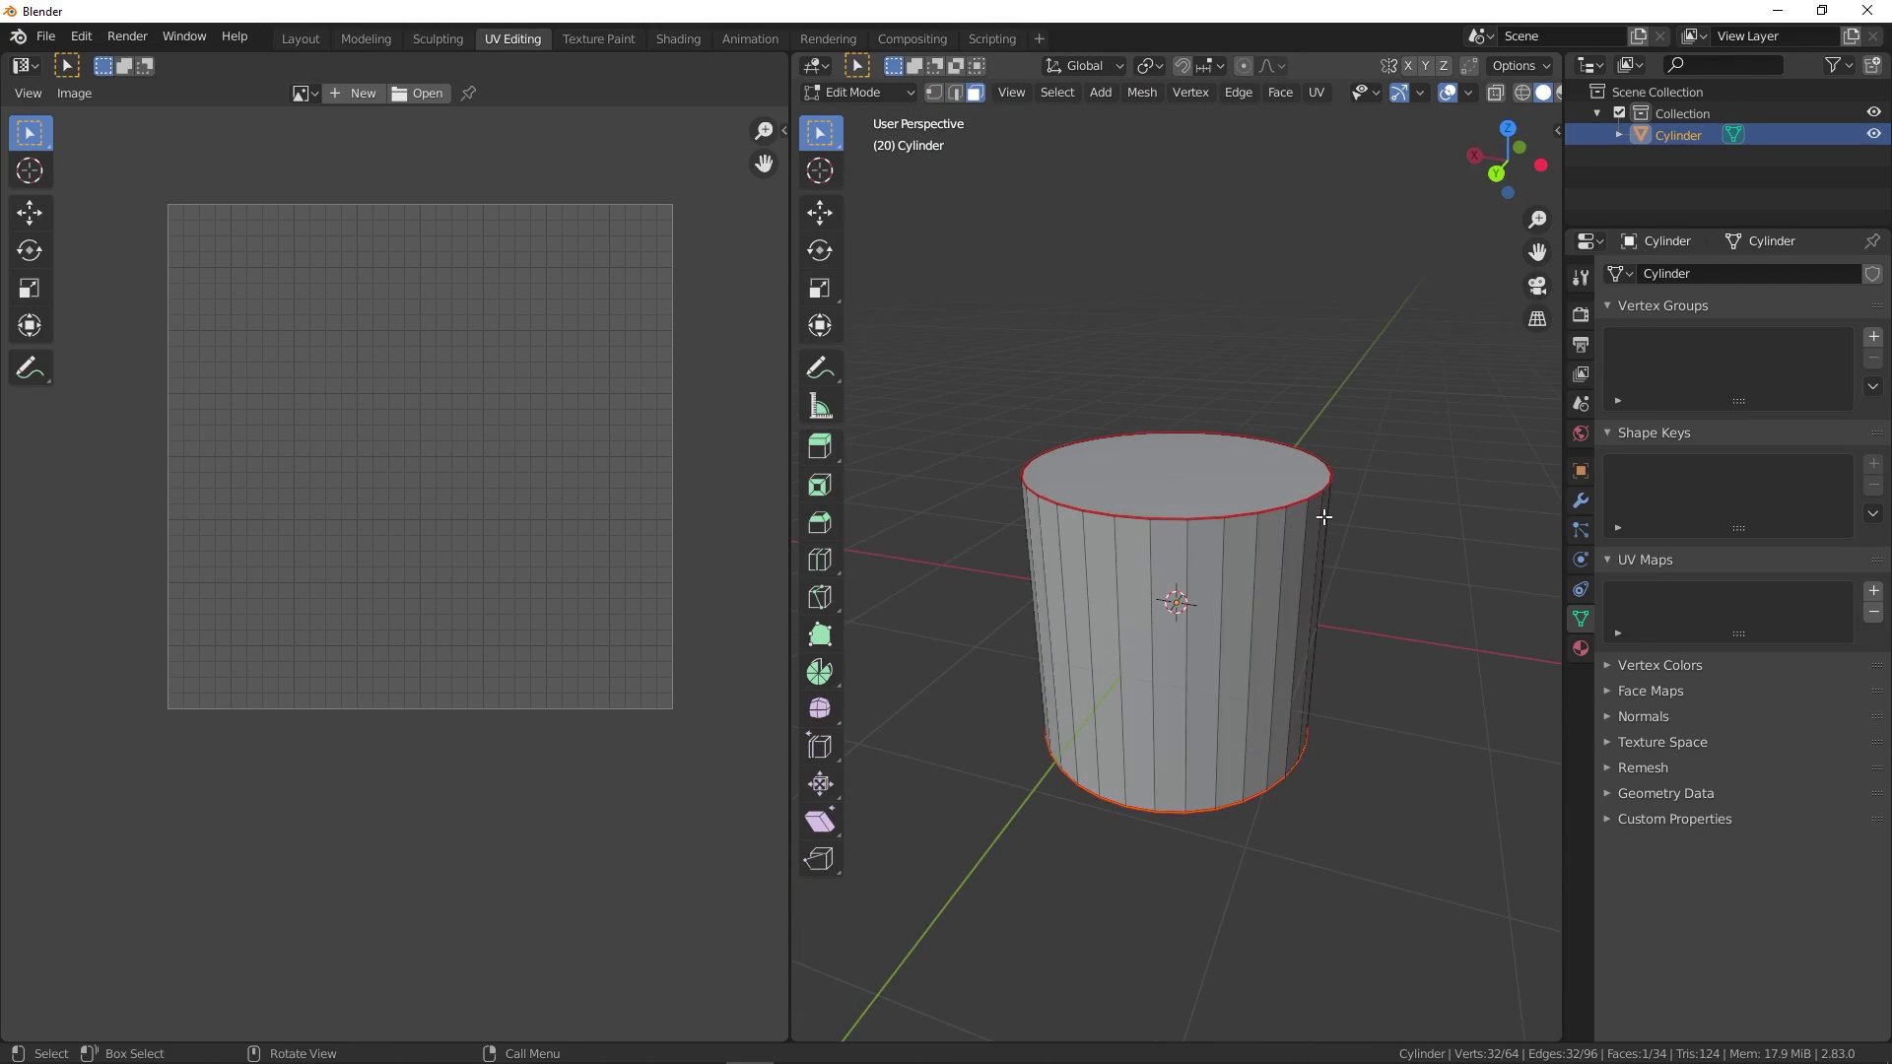
key("a")
key("u")
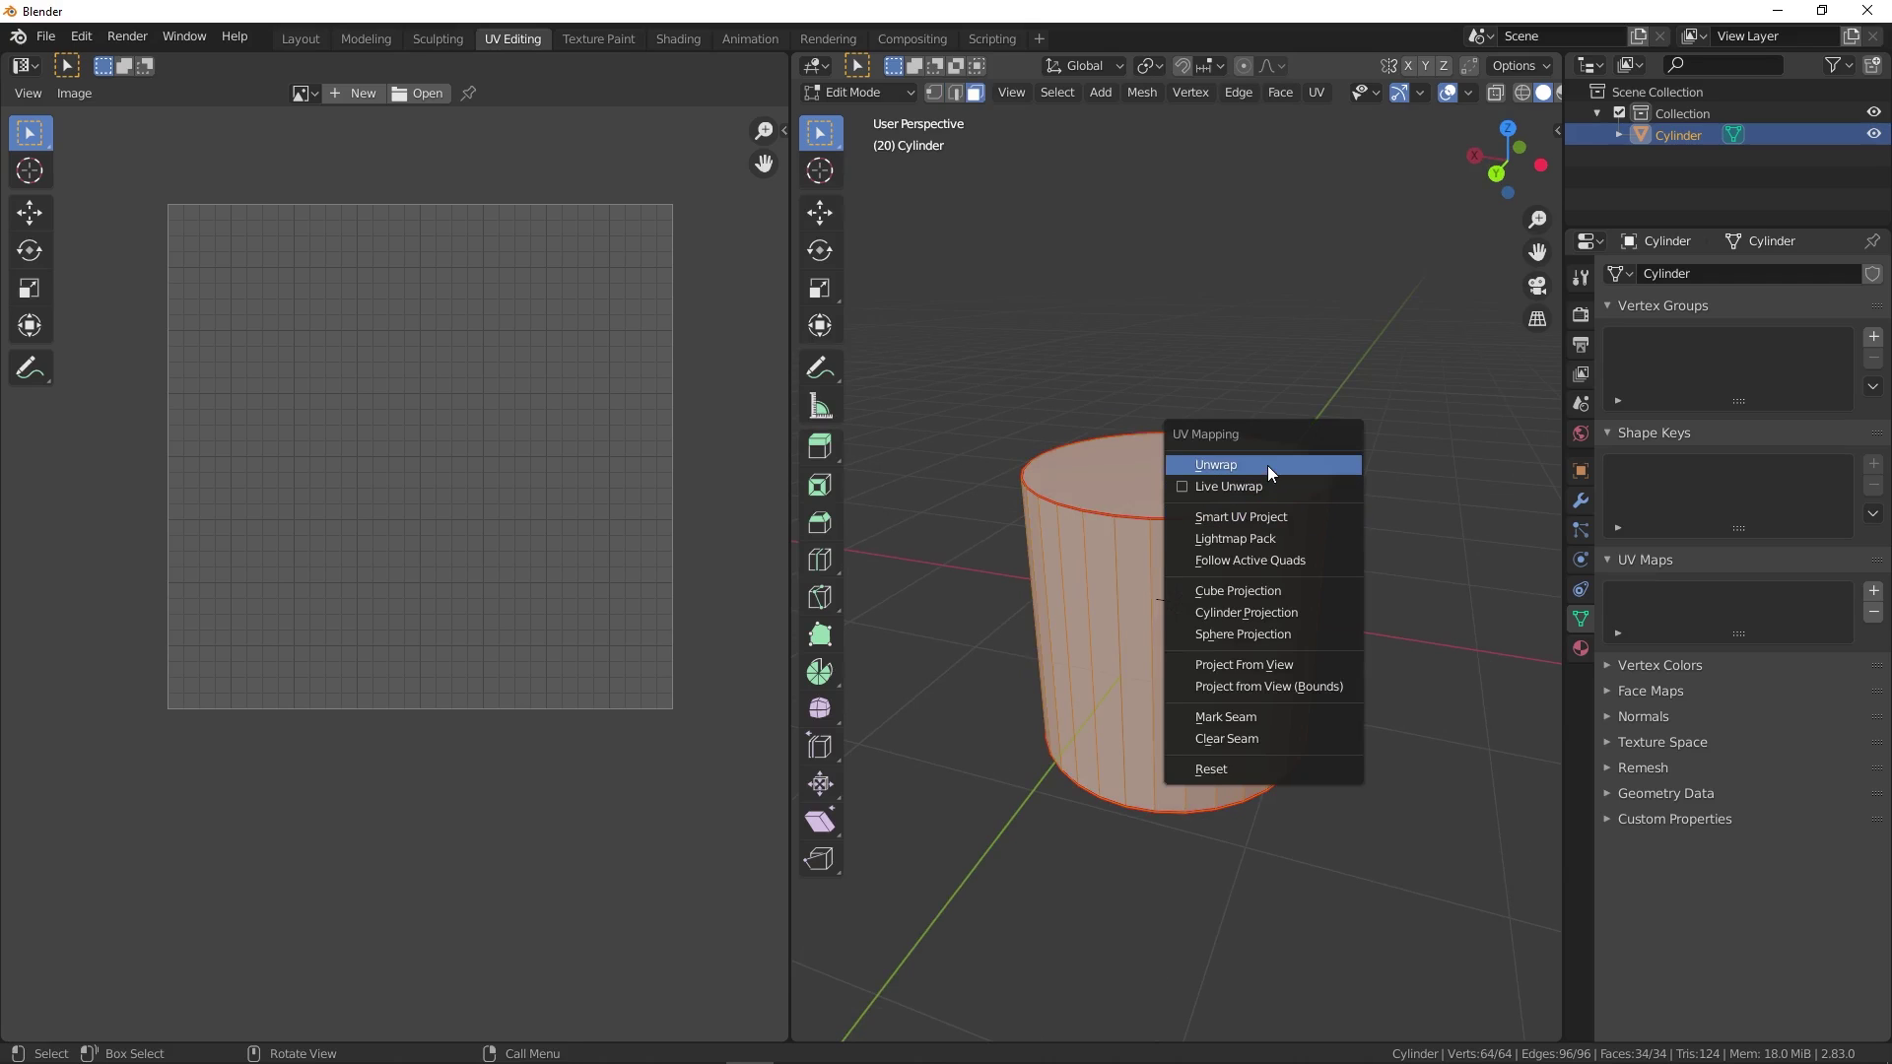
left_click(1267, 466)
- Inspect the two cap islands, then select all faces to view the full UV layout
mouse_move(984, 548)
middle_mouse_down()
mouse_move(1156, 523)
mouse_move(1181, 638)
mouse_move(1167, 552)
mouse_move(1290, 599)
middle_mouse_up()
left_click(1156, 523)
left_click(1168, 552, "shift")
key("a")
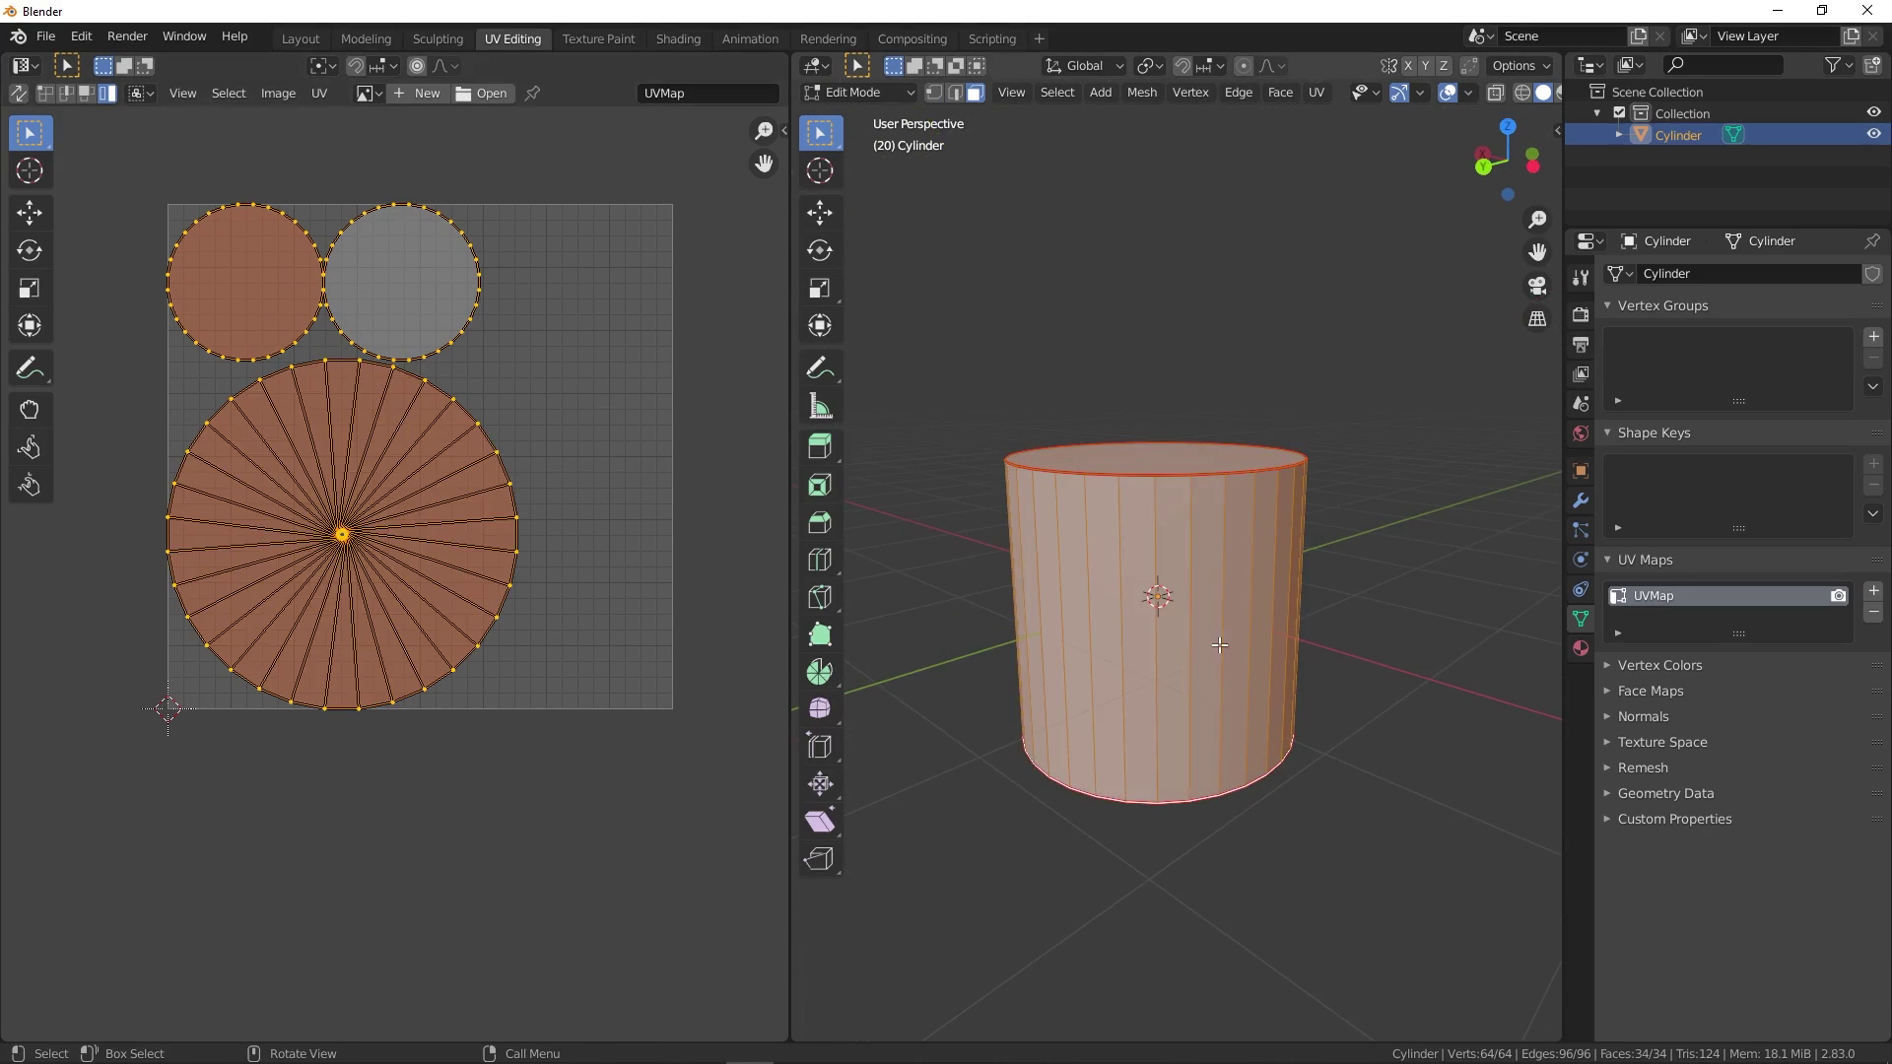
mouse_move(1173, 597)
middle_mouse_down()
mouse_move(1291, 633)
mouse_move(1141, 569)
mouse_move(1126, 638)
mouse_move(1129, 621)
mouse_move(1195, 638)
middle_mouse_up()
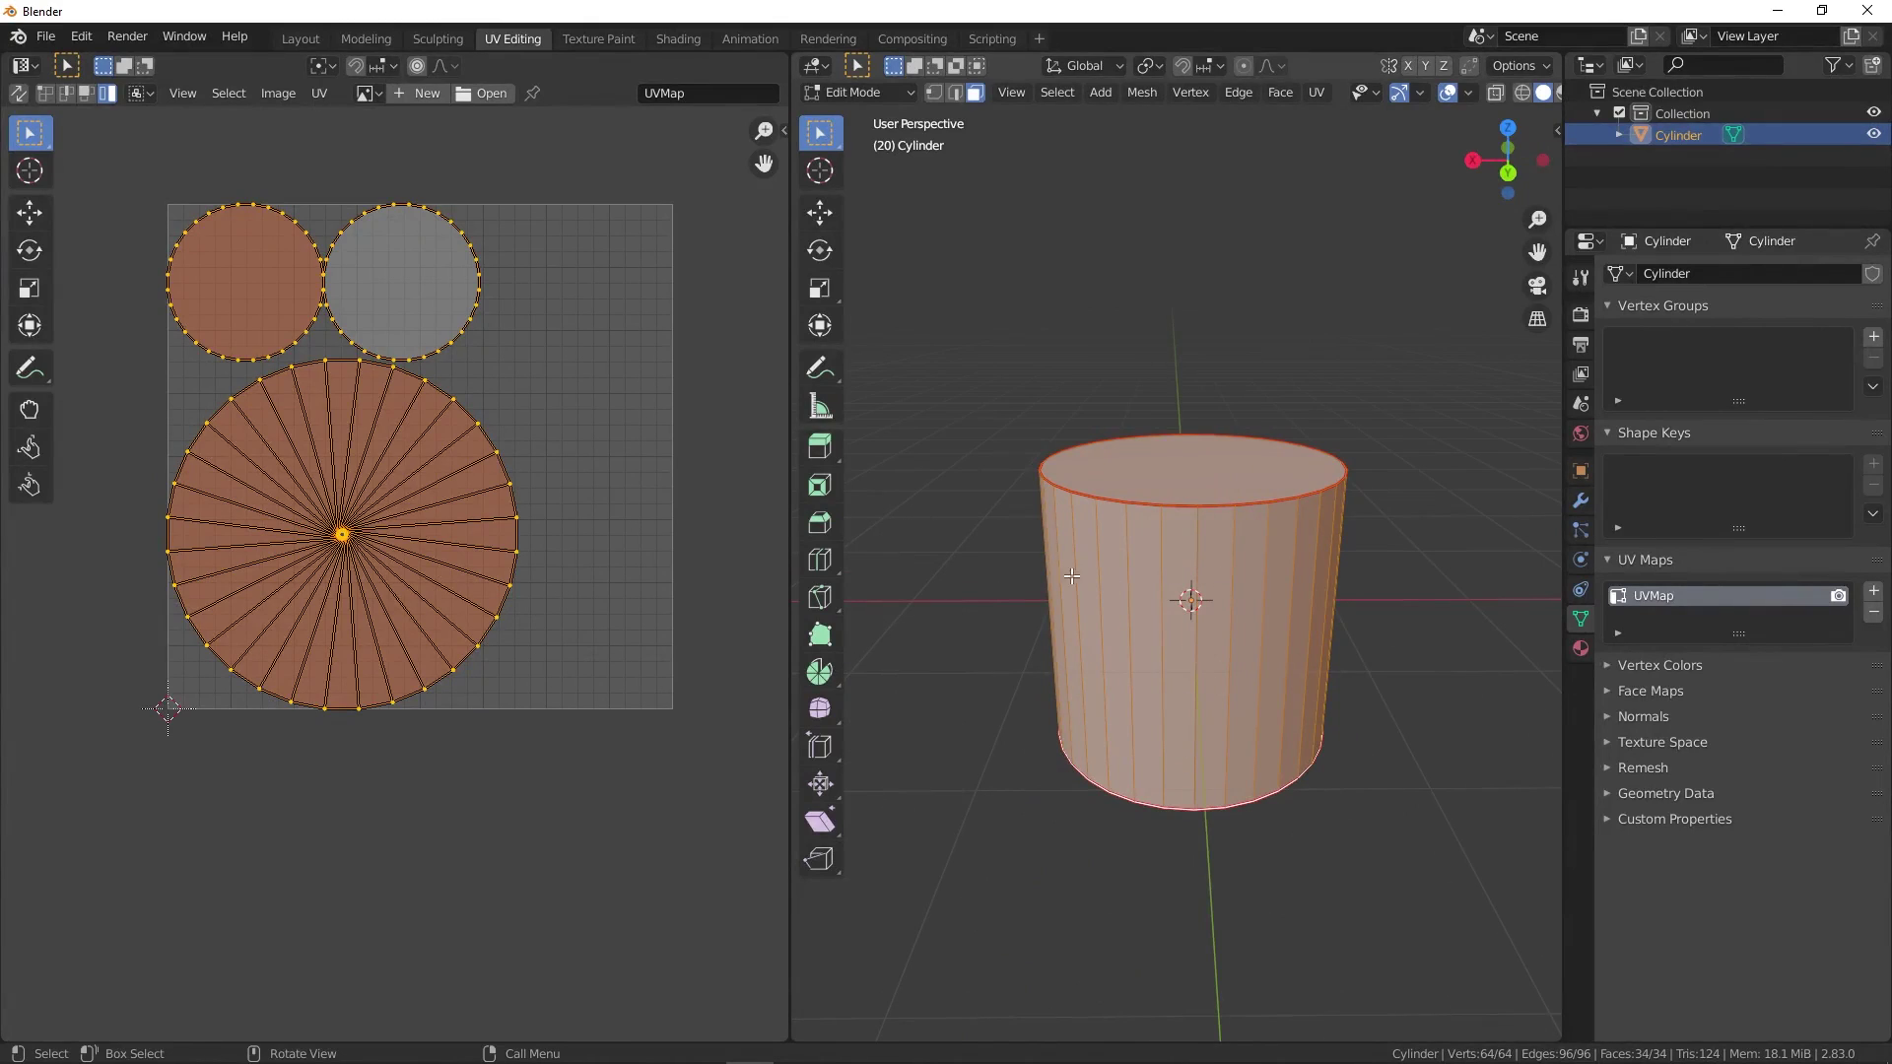
middle_click_drag(1229, 671, 1153, 613)
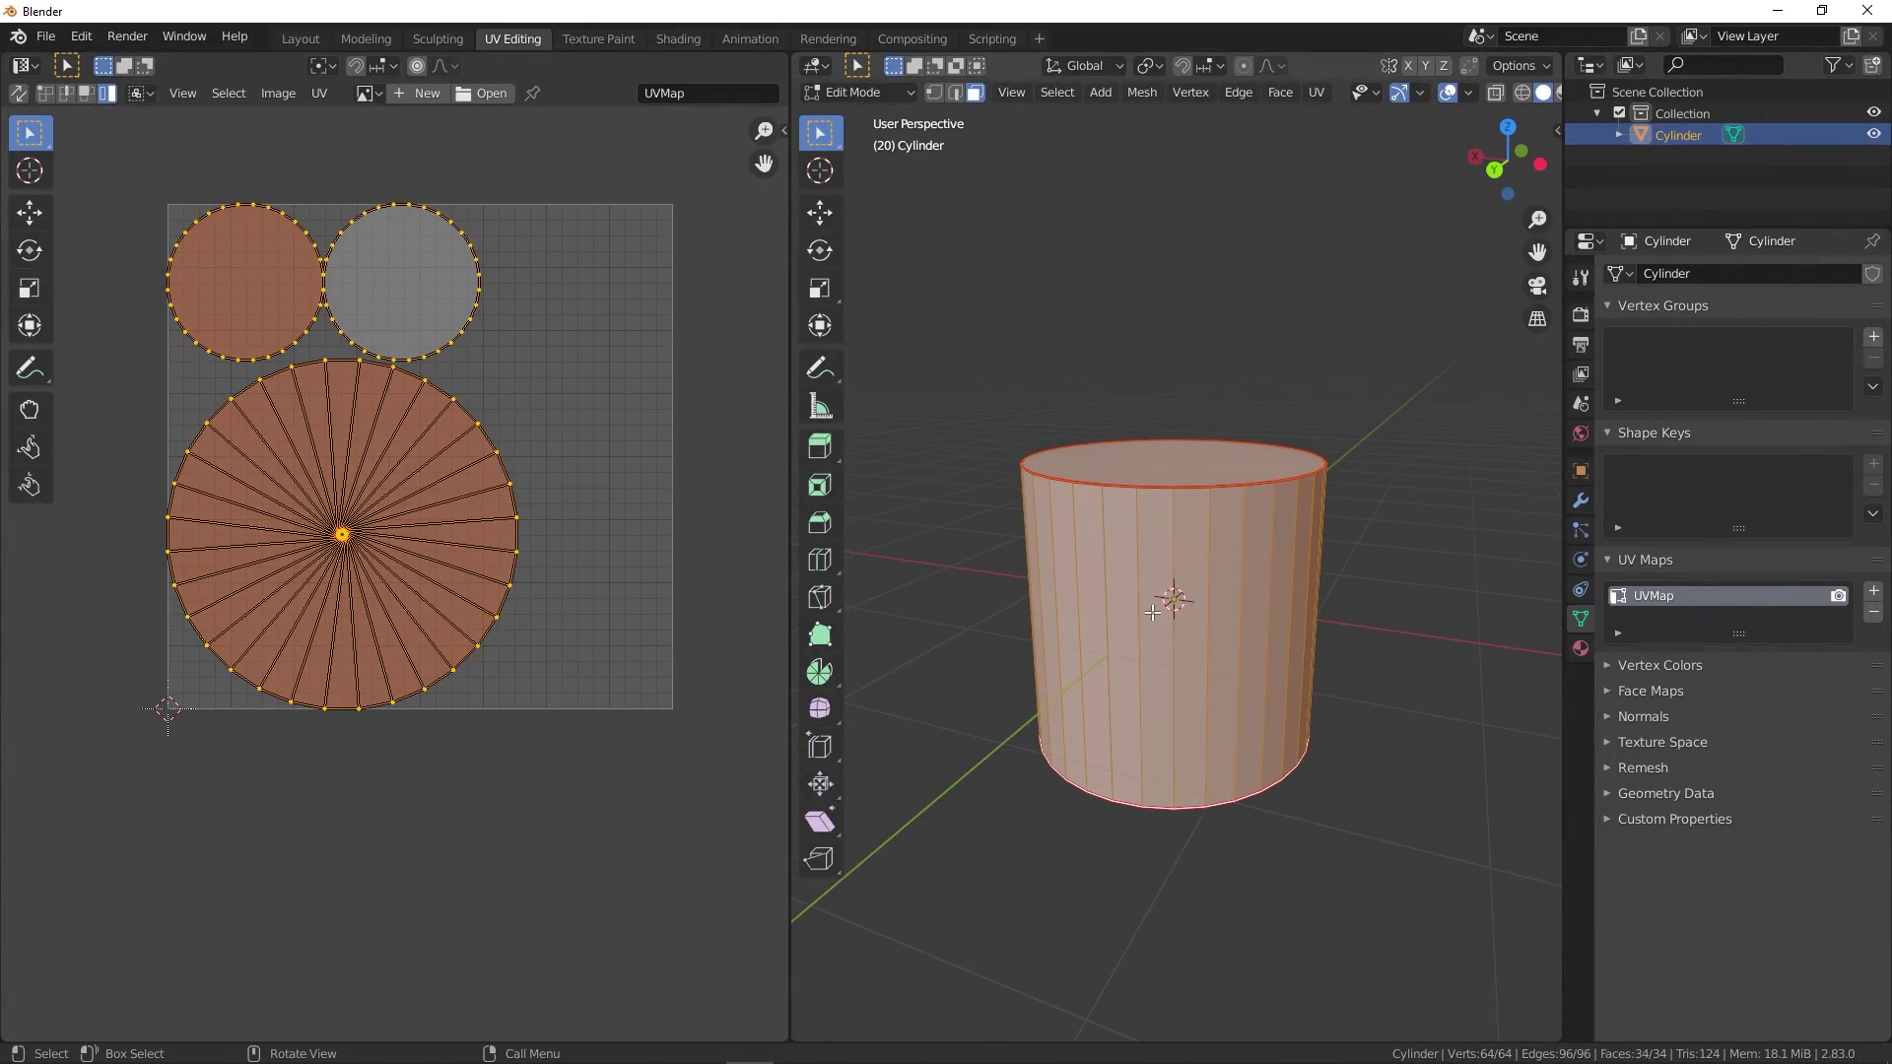
- Mark one vertical side edge of the cylinder as a seam
key("2")
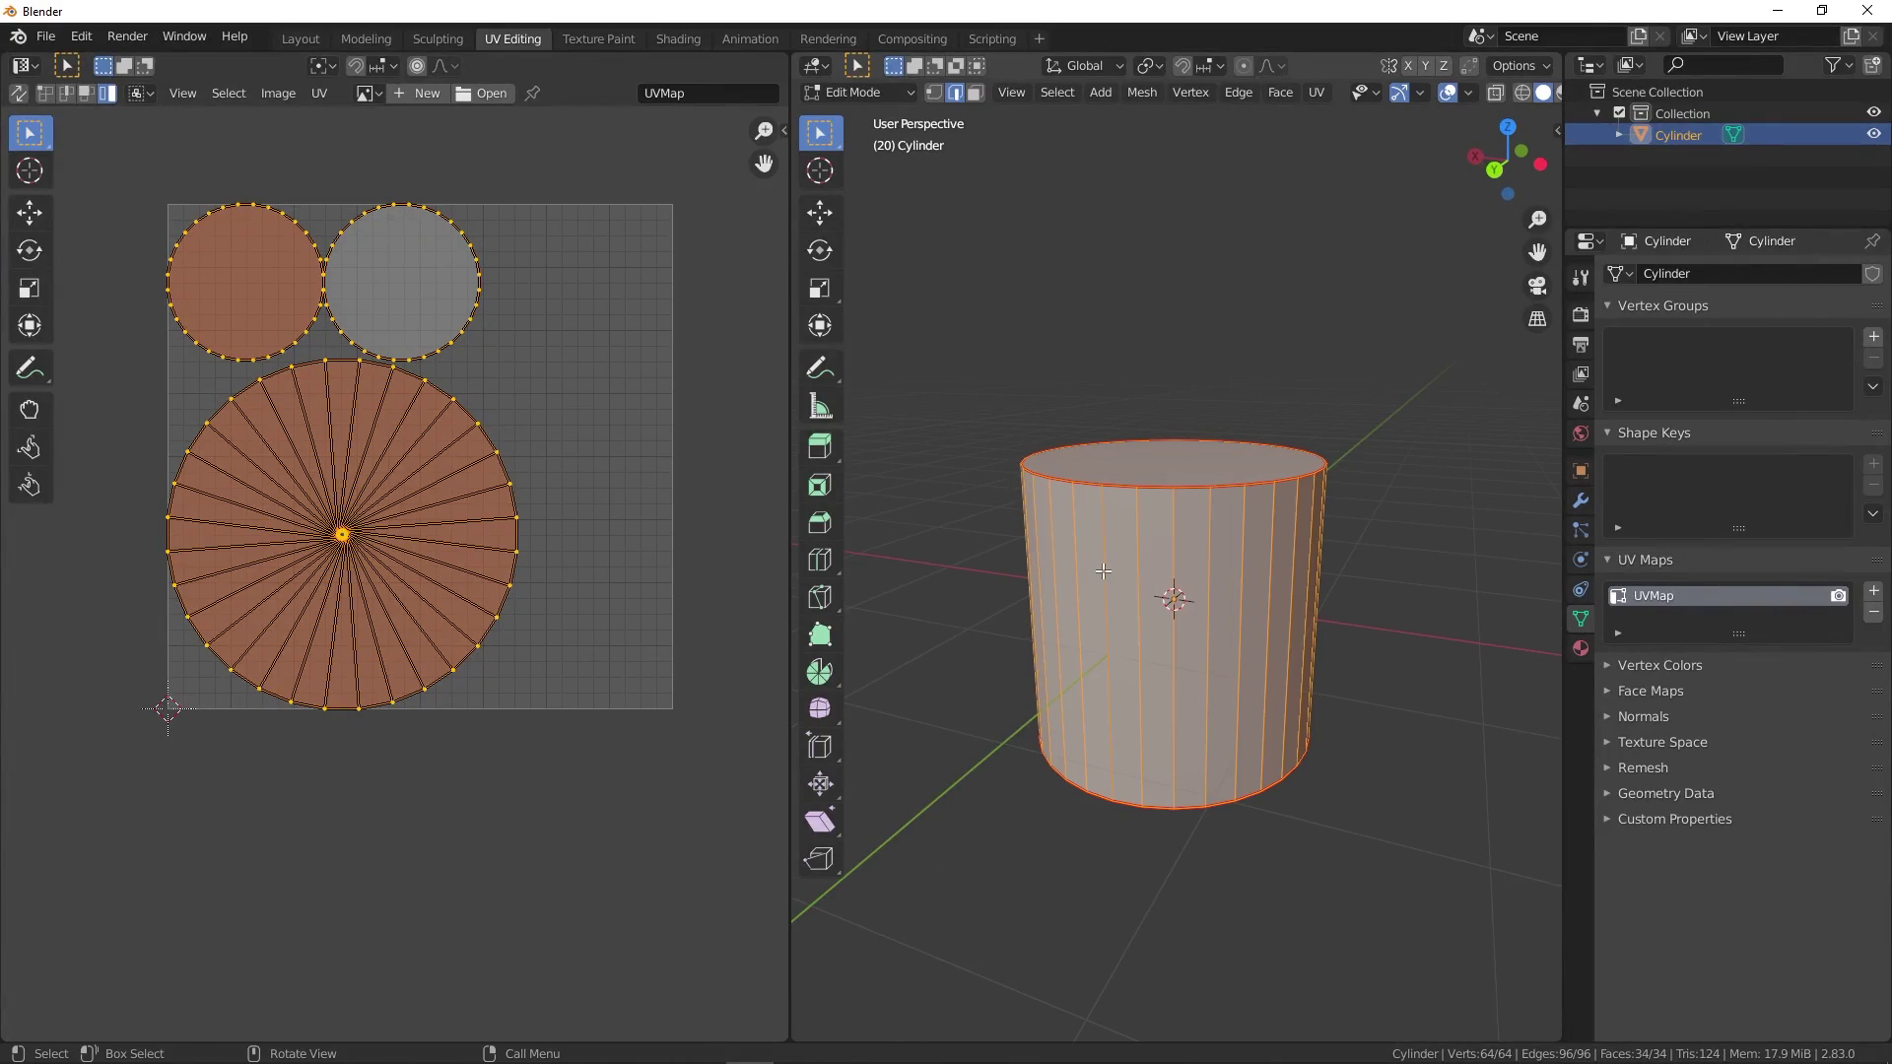
left_click(1104, 570)
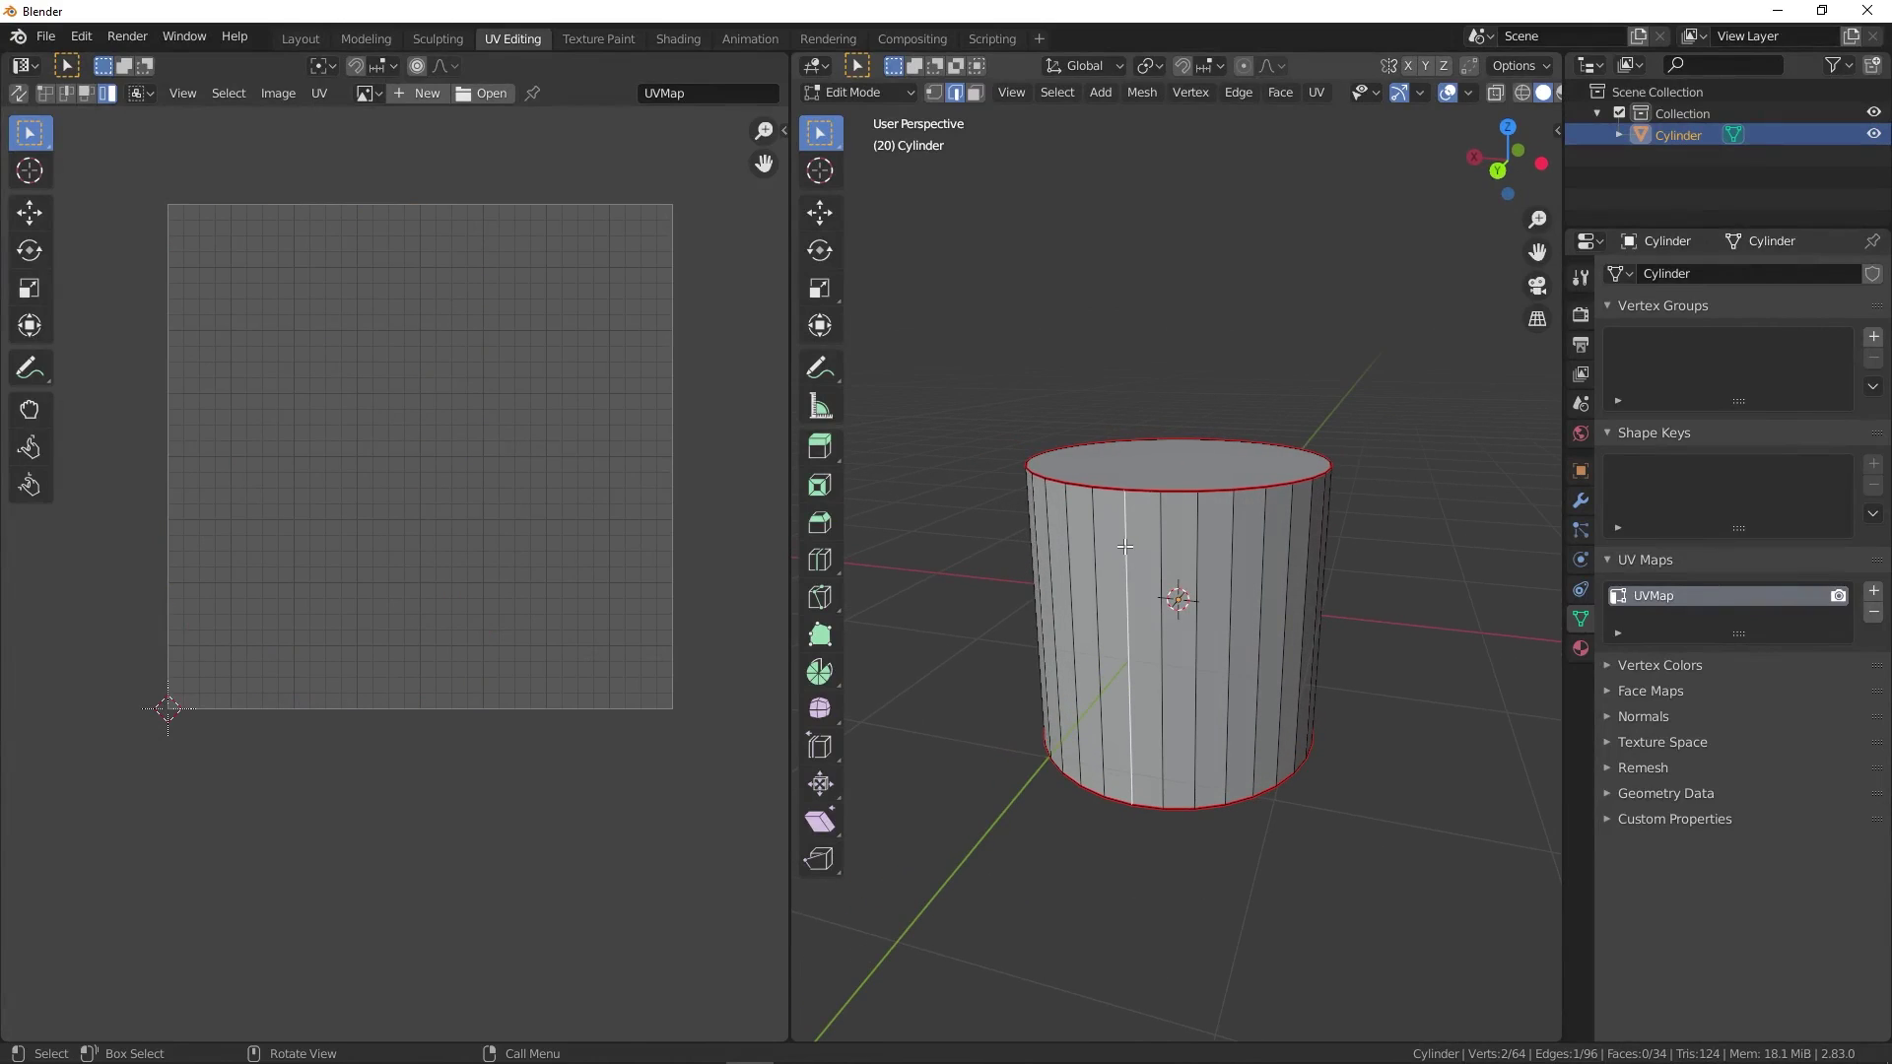
right_click(1114, 552)
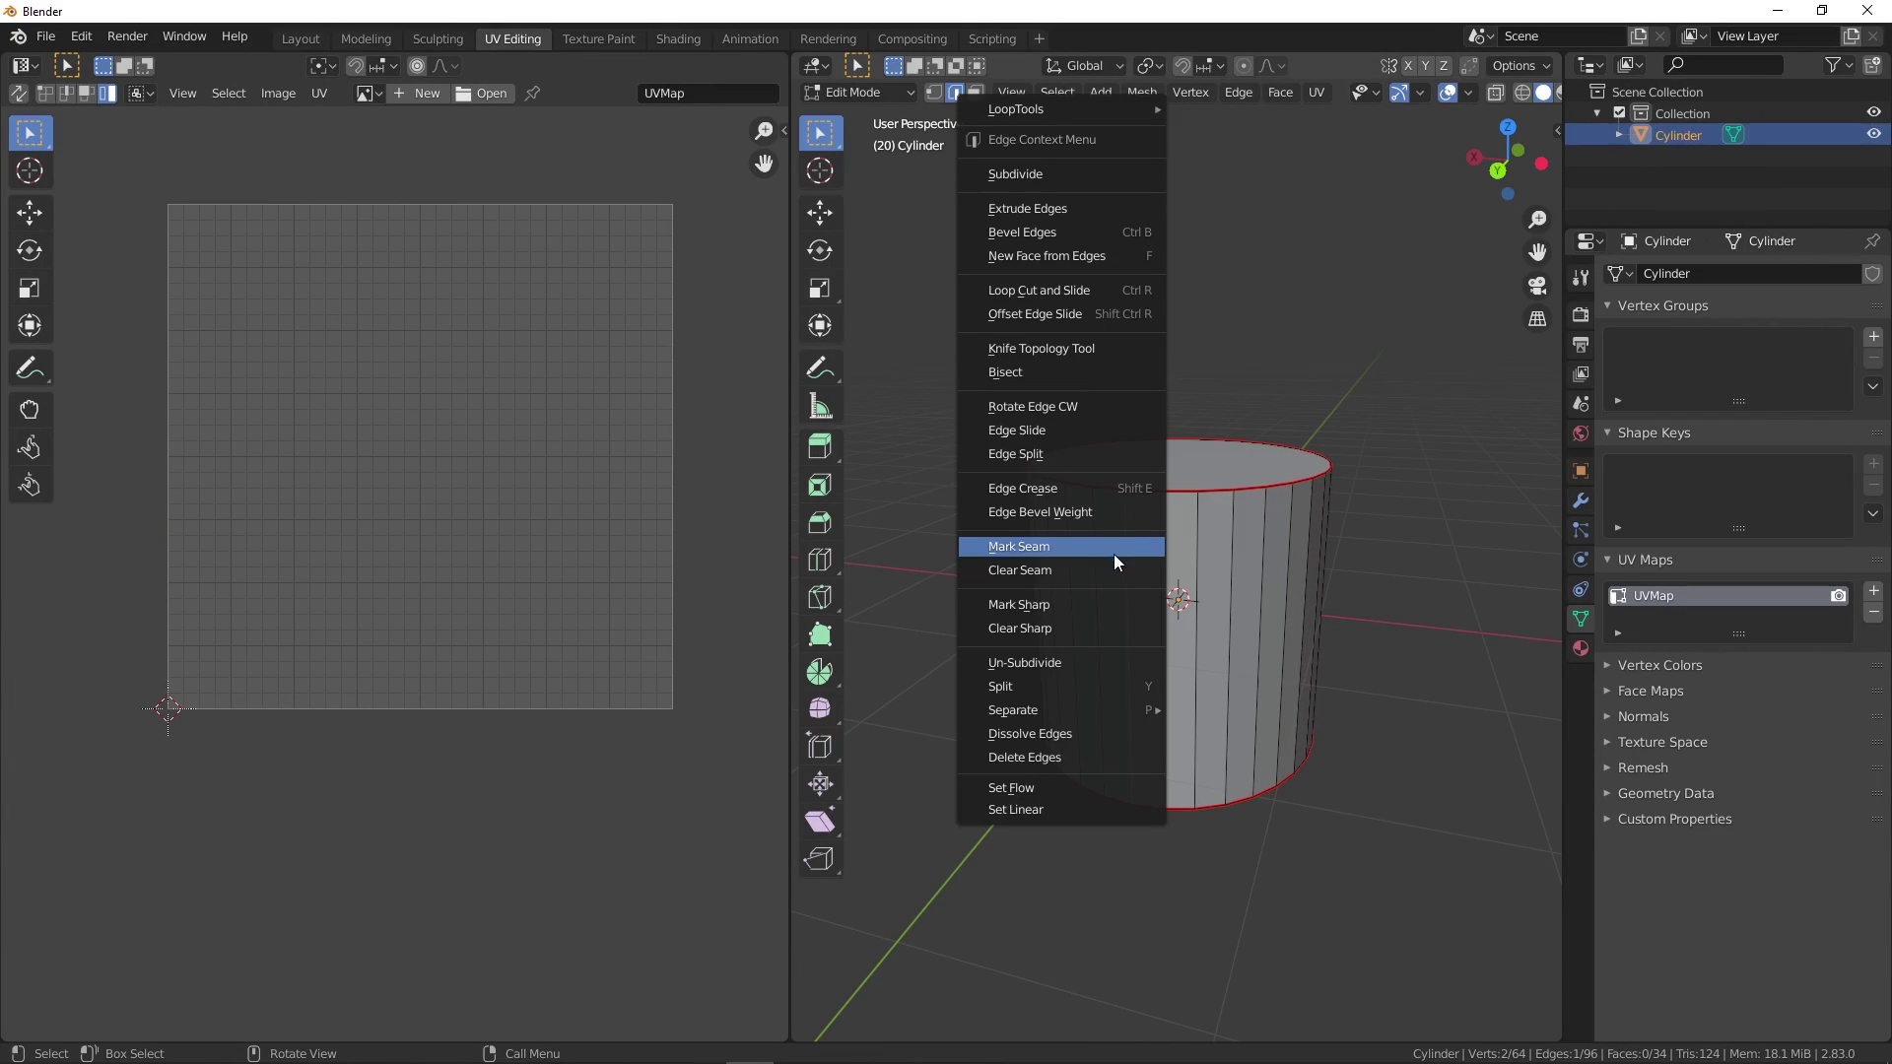
left_click(1053, 546)
middle_click_drag(1140, 534, 1348, 579)
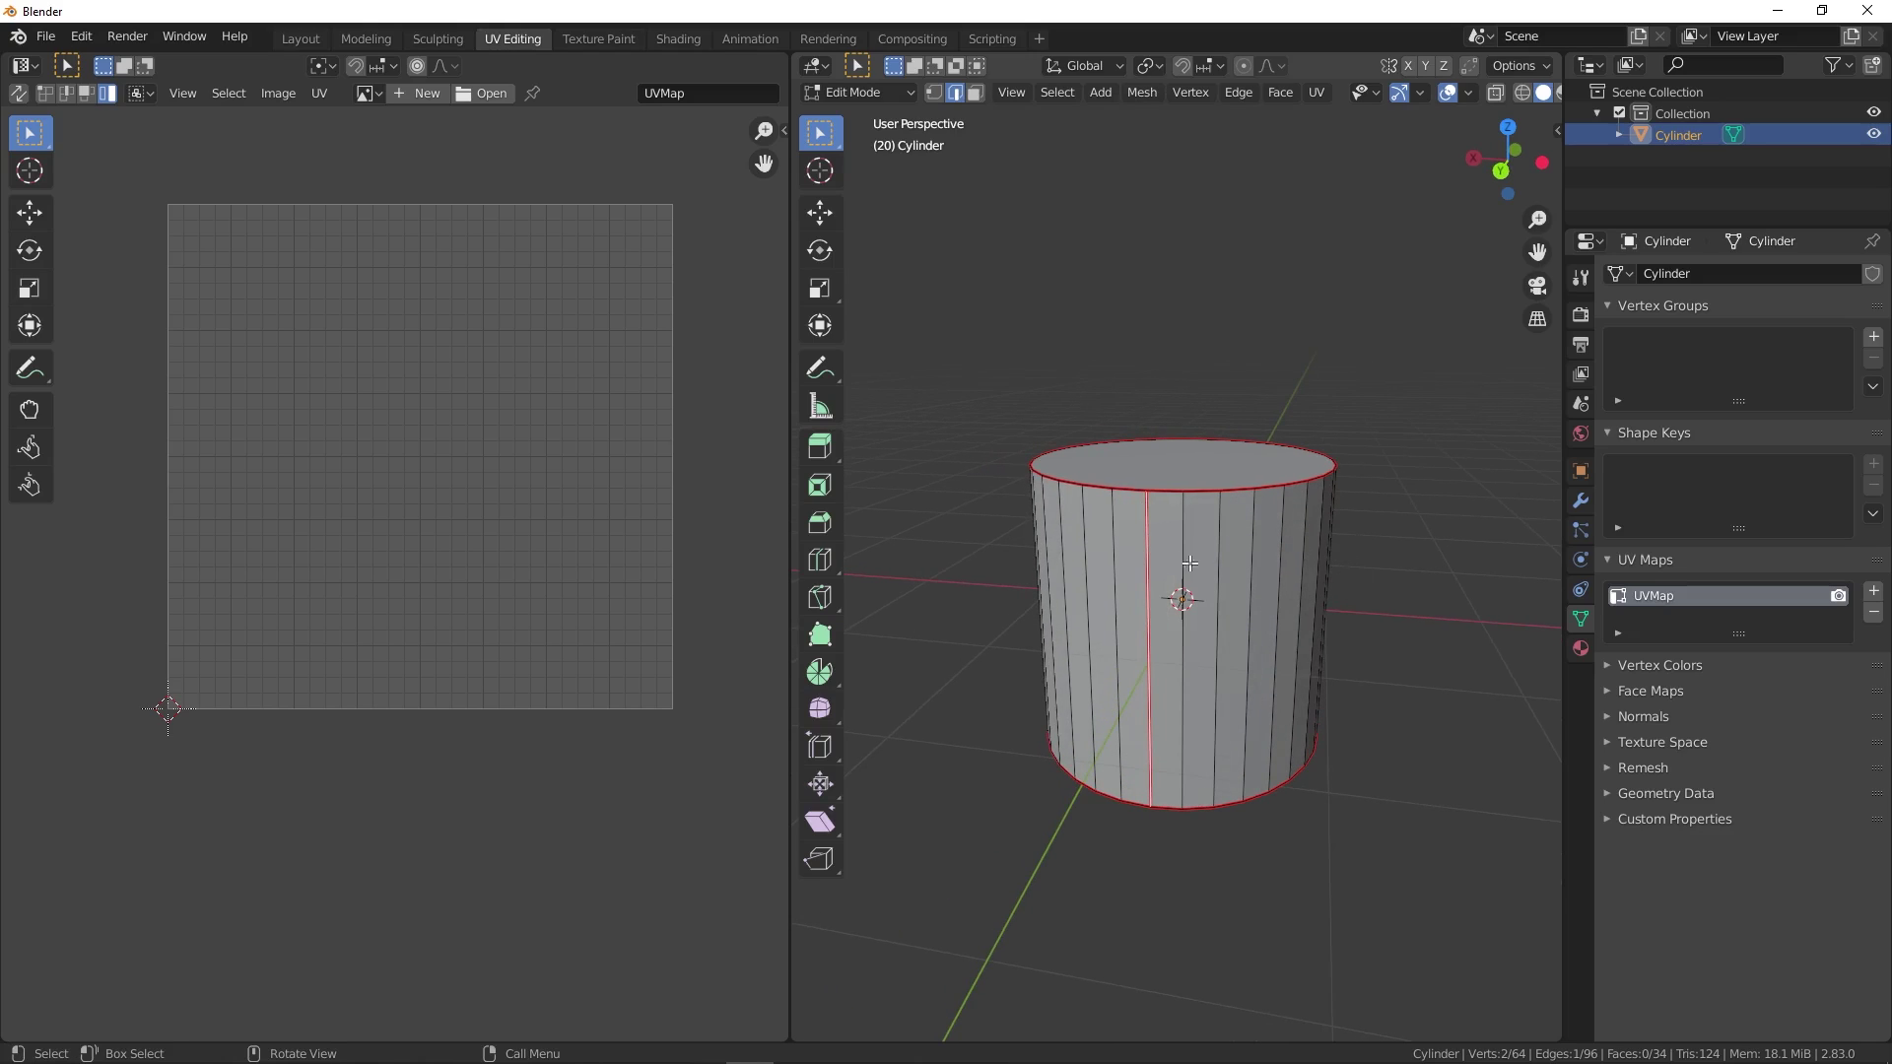
- Unwrap the whole cylinder with the new seam, then delete its UVMap
key("a")
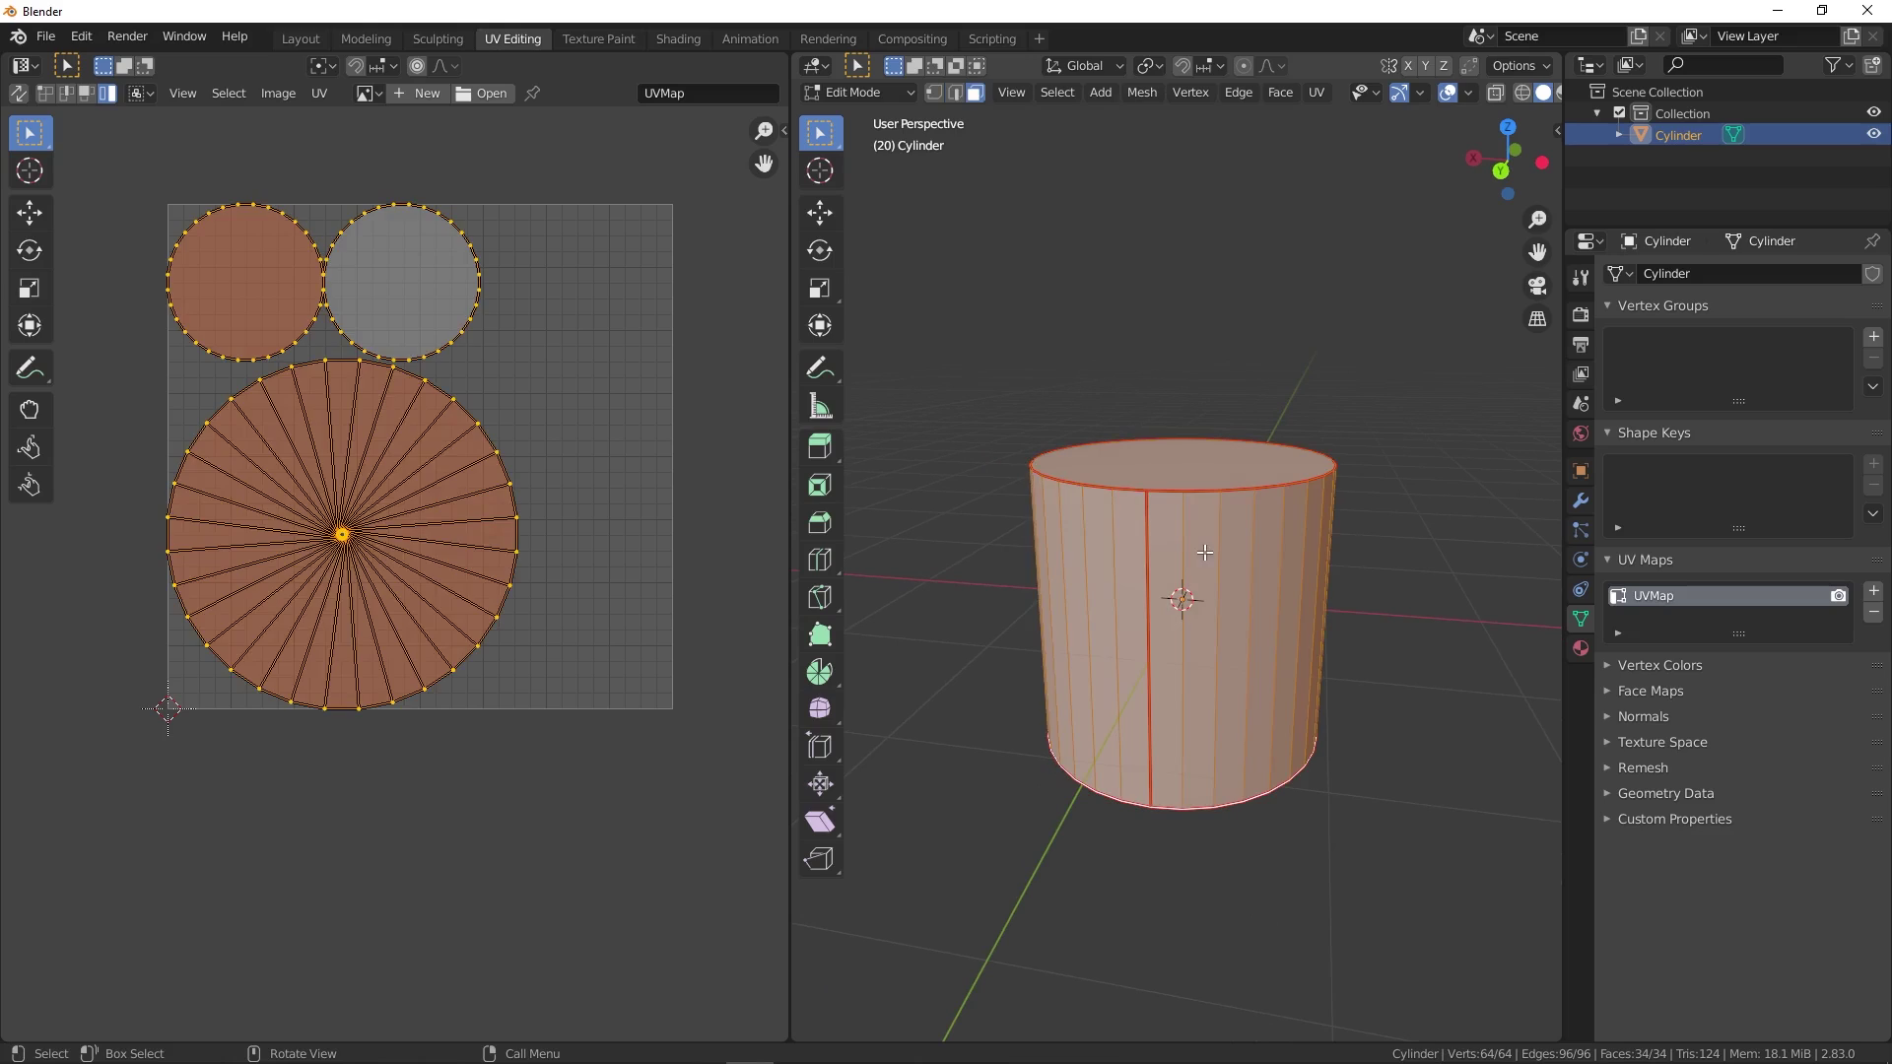
key("u")
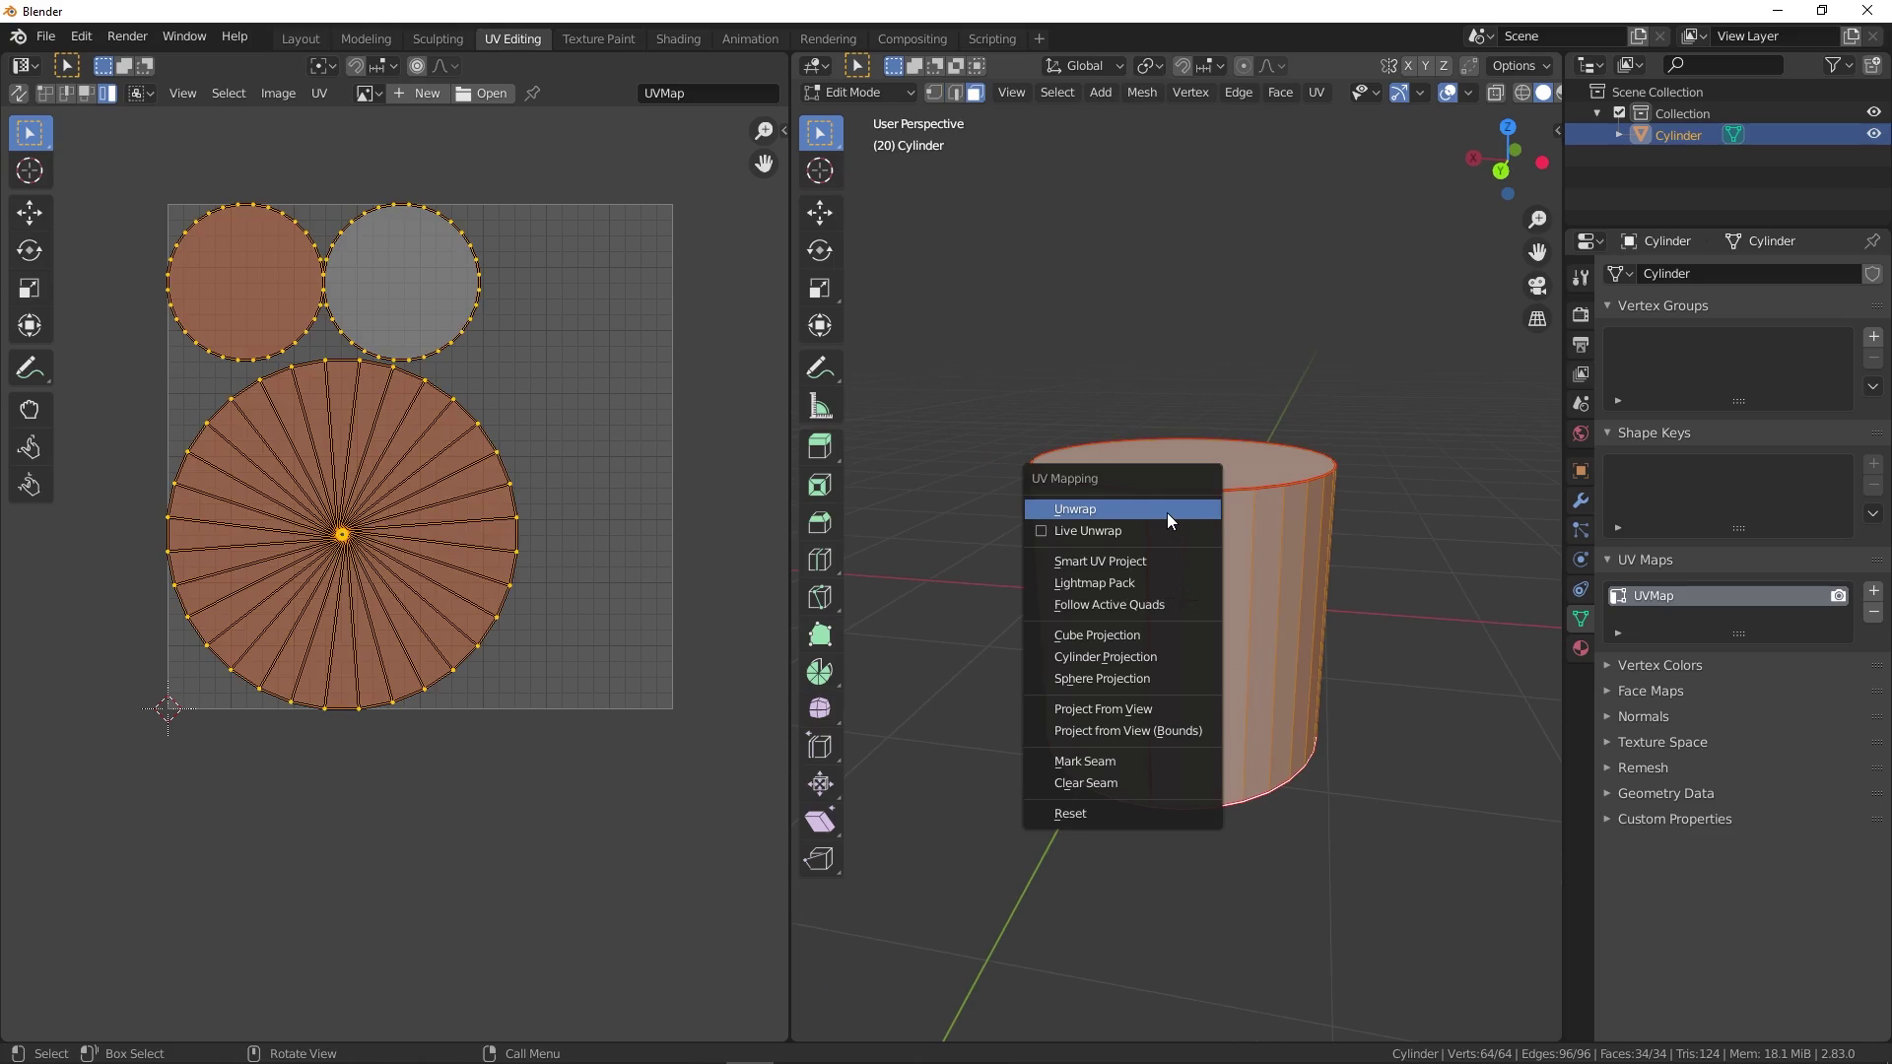
left_click(1168, 512)
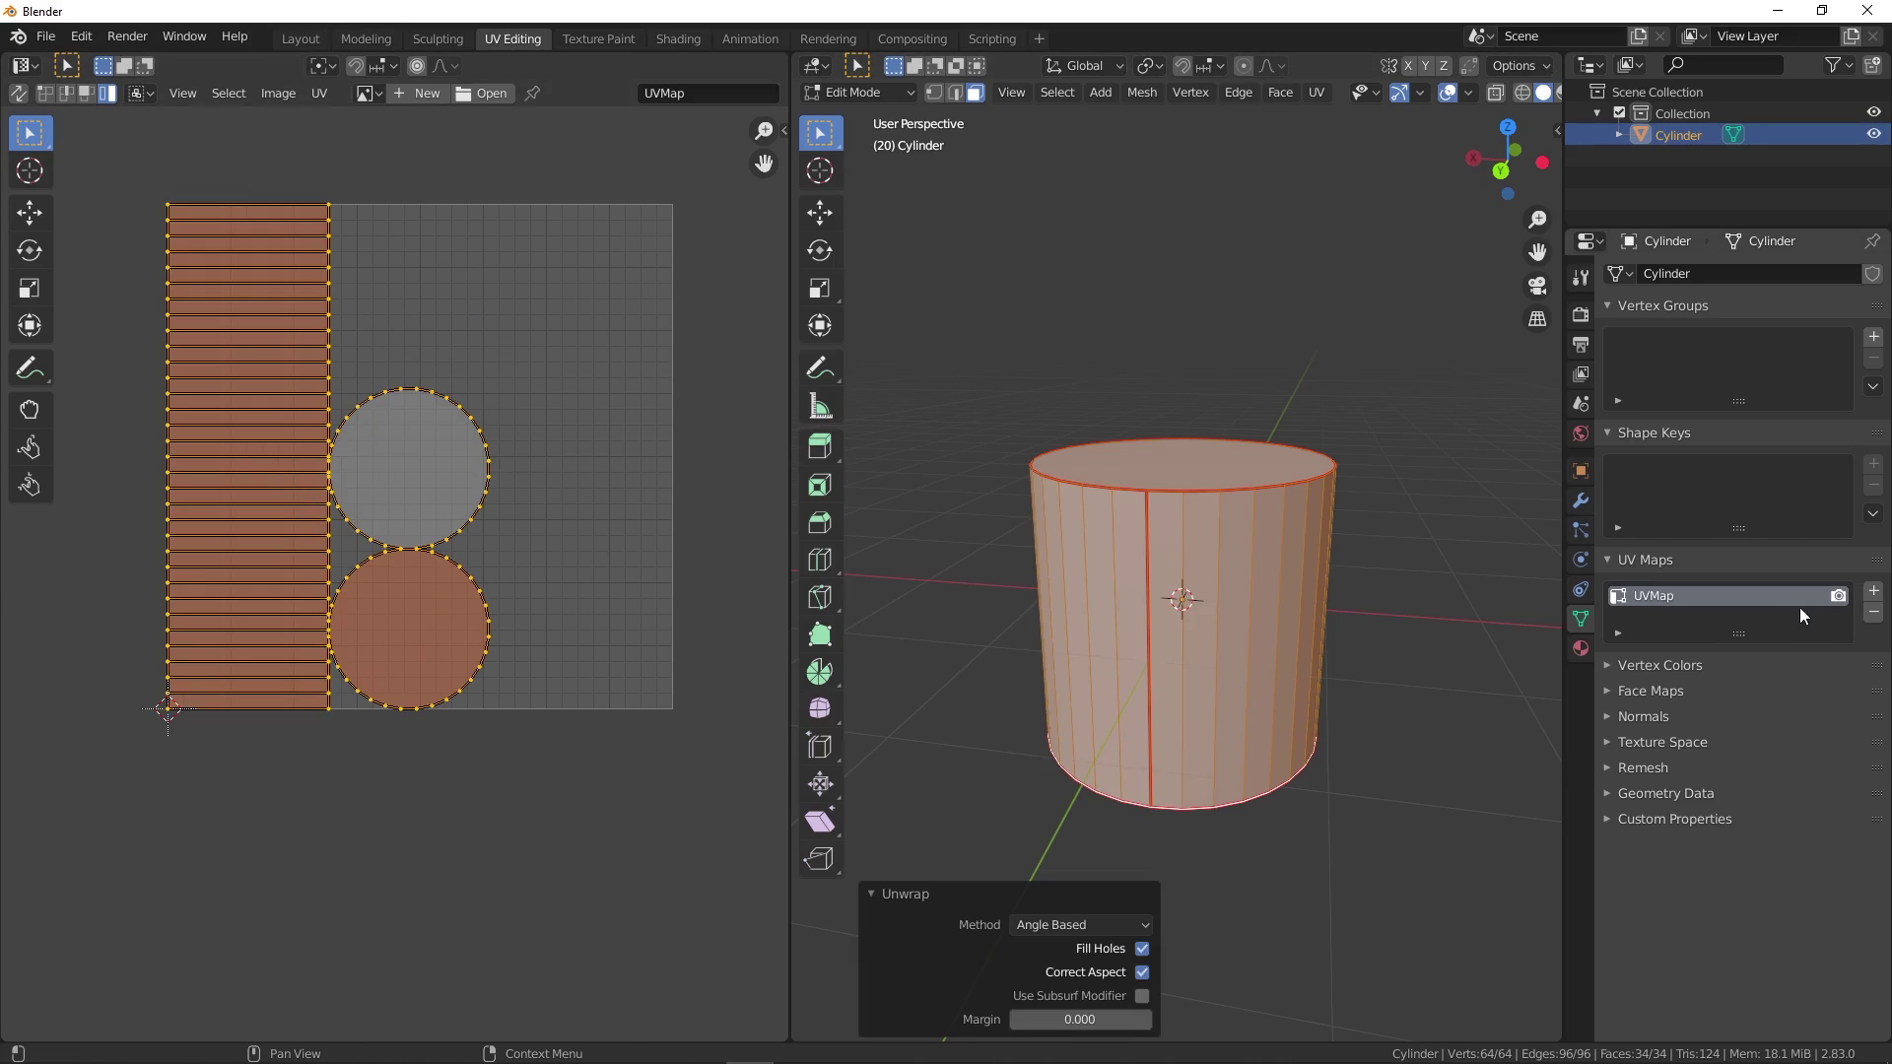
left_click(1874, 613)
middle_click_drag(1439, 414, 1378, 392)
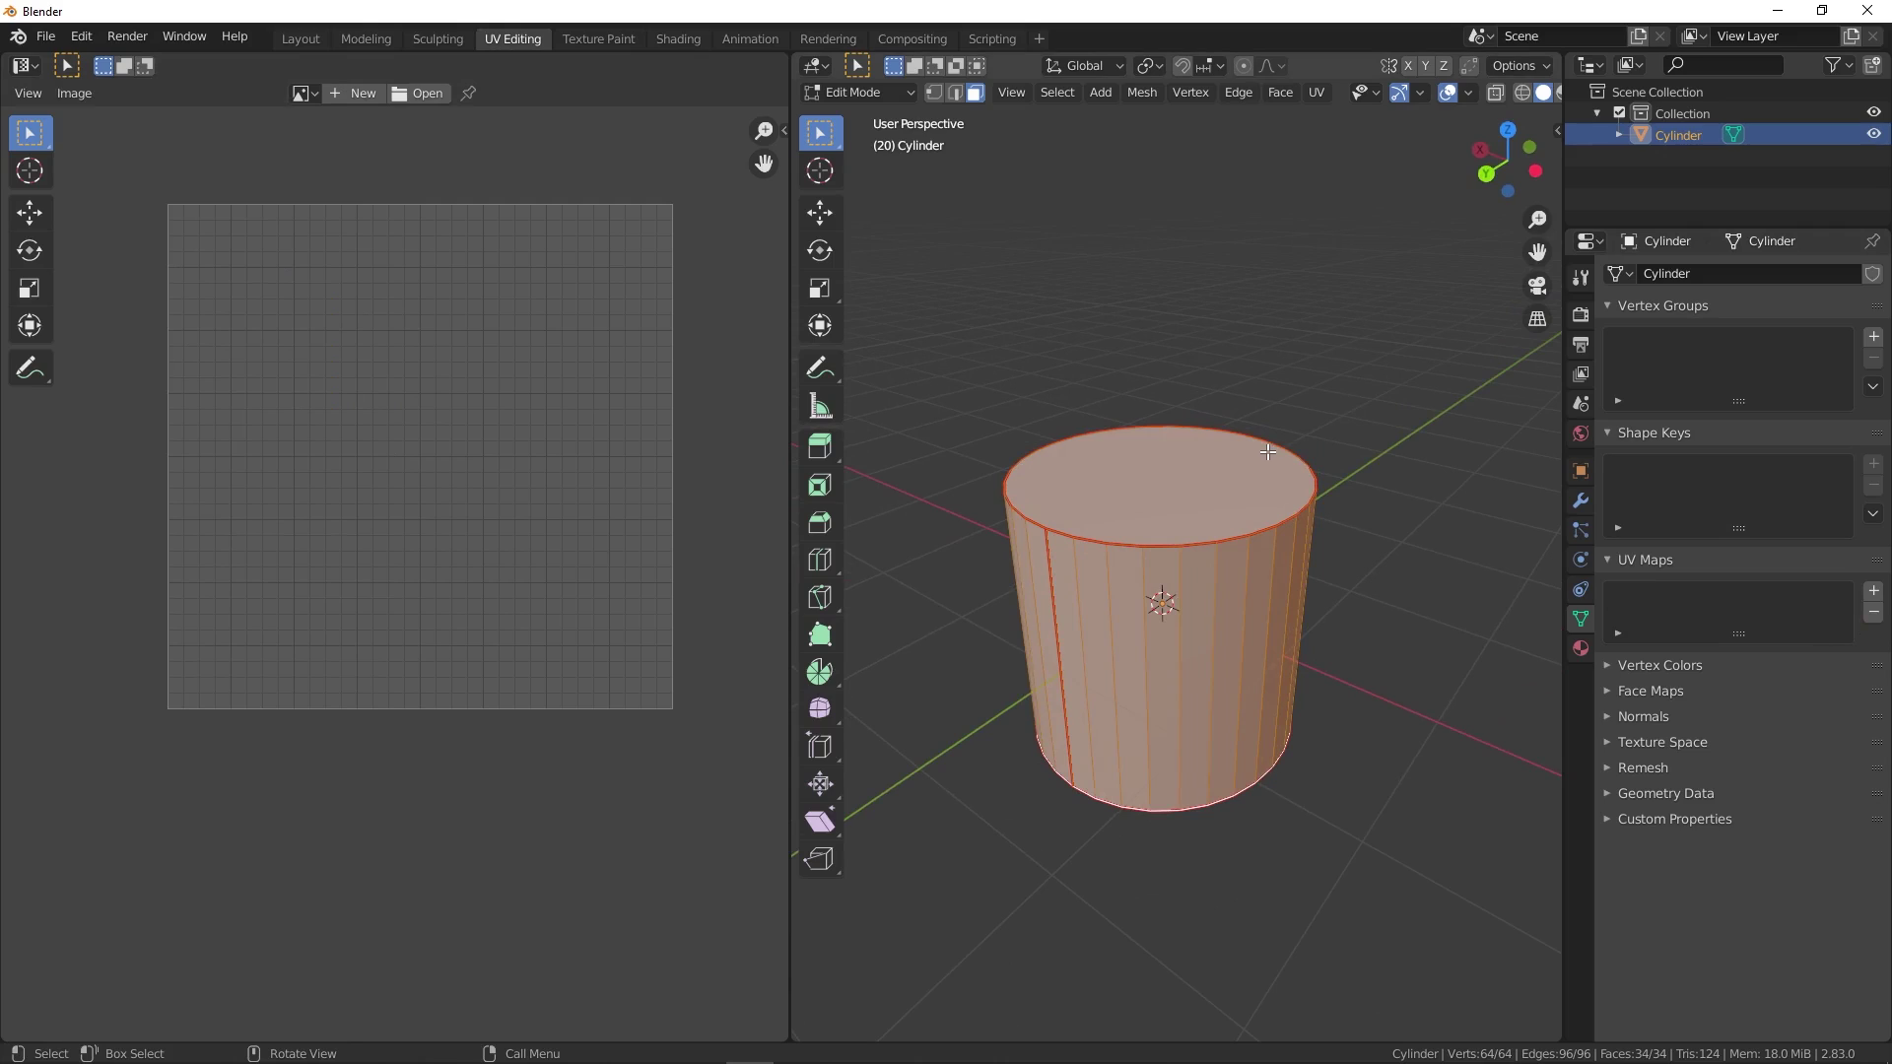
- Clear all seams from the cylinder's edges
key("2")
key("ctrl+e")
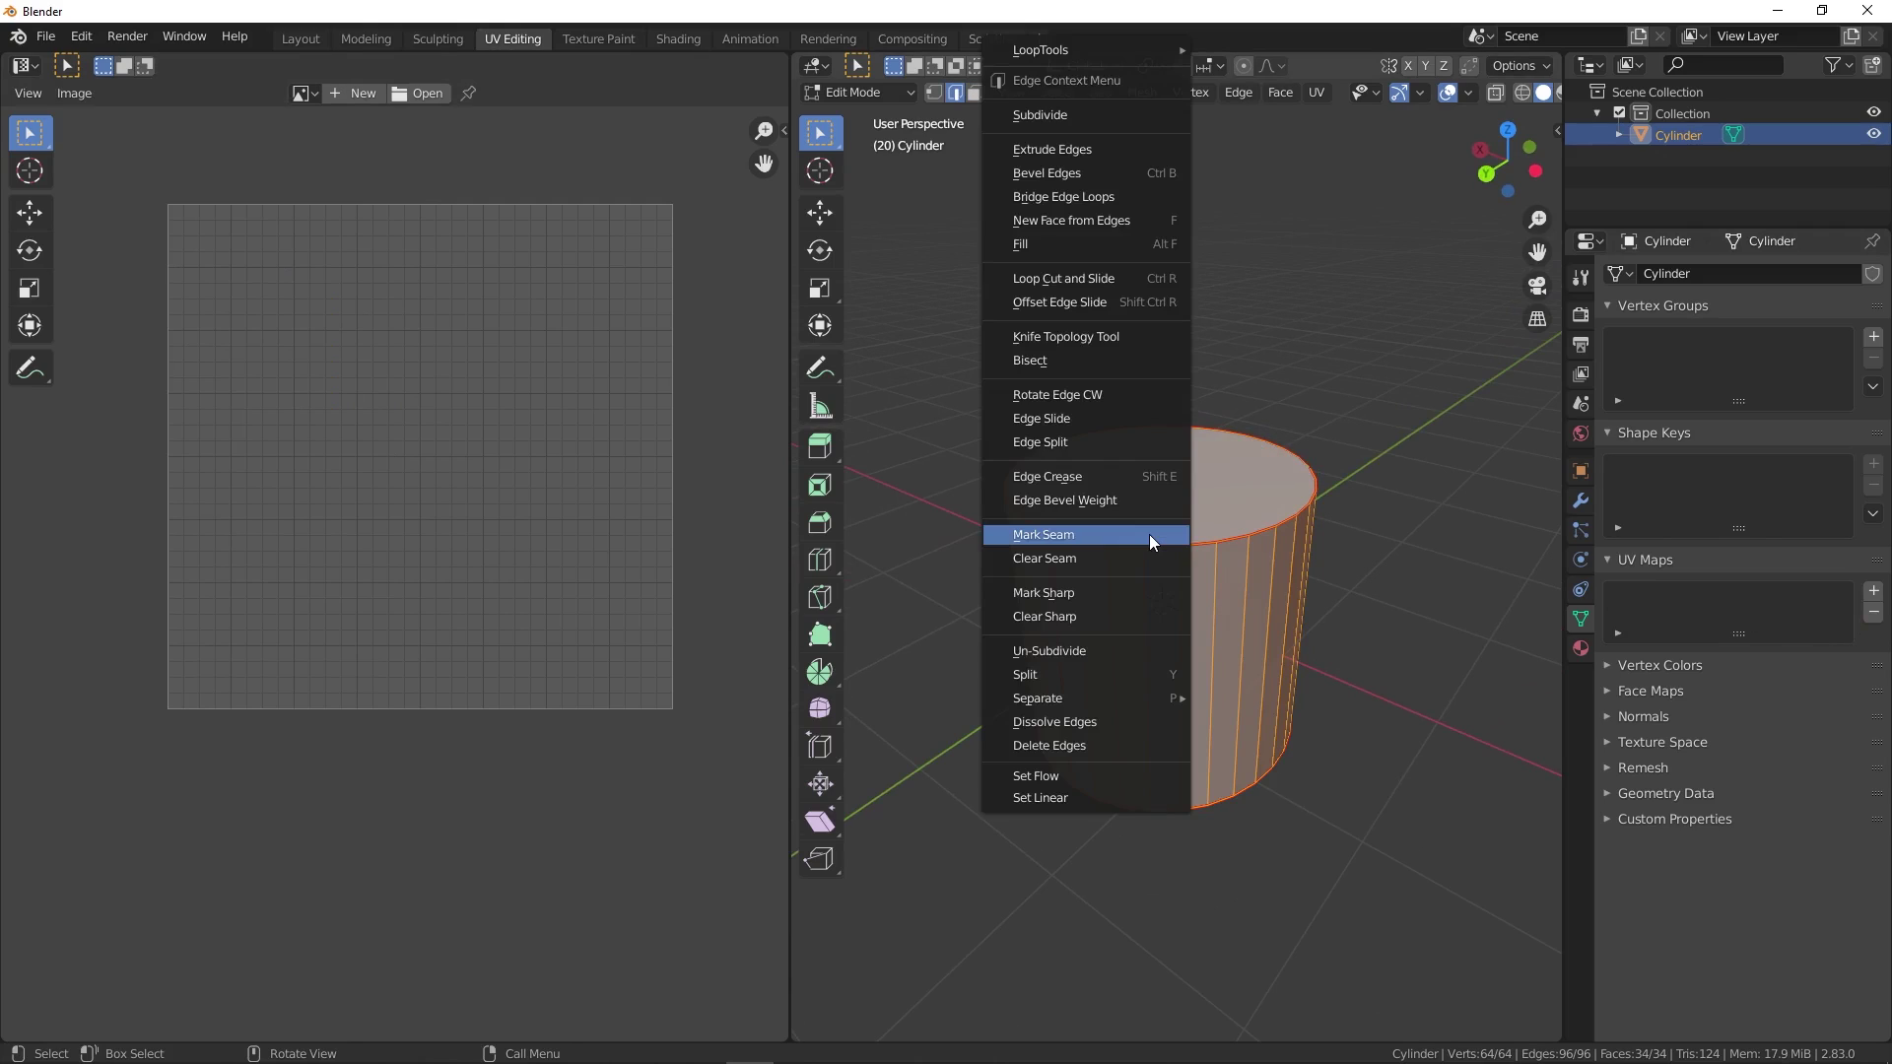
left_click(1120, 559)
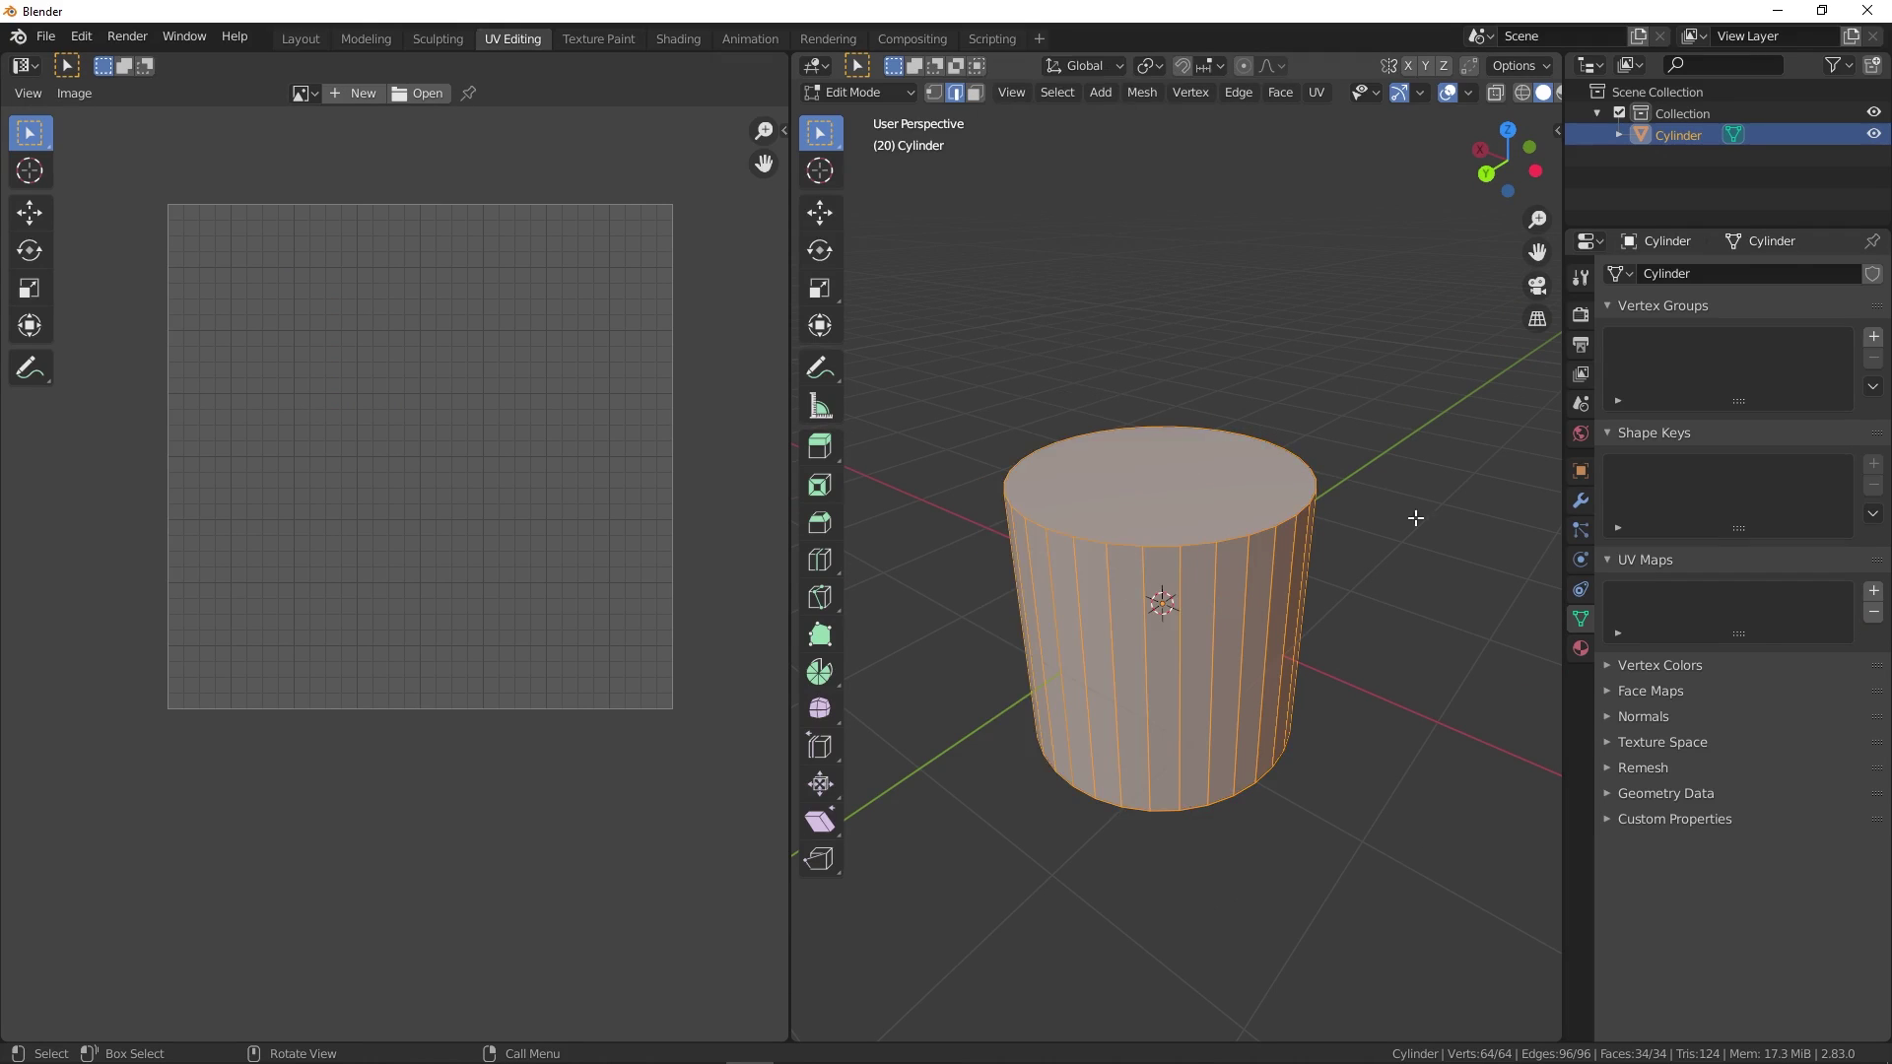
middle_click_drag(1222, 439, 1274, 420)
- Select all the cylinder's faces and bring up the UV Mapping menu
key("alt+a")
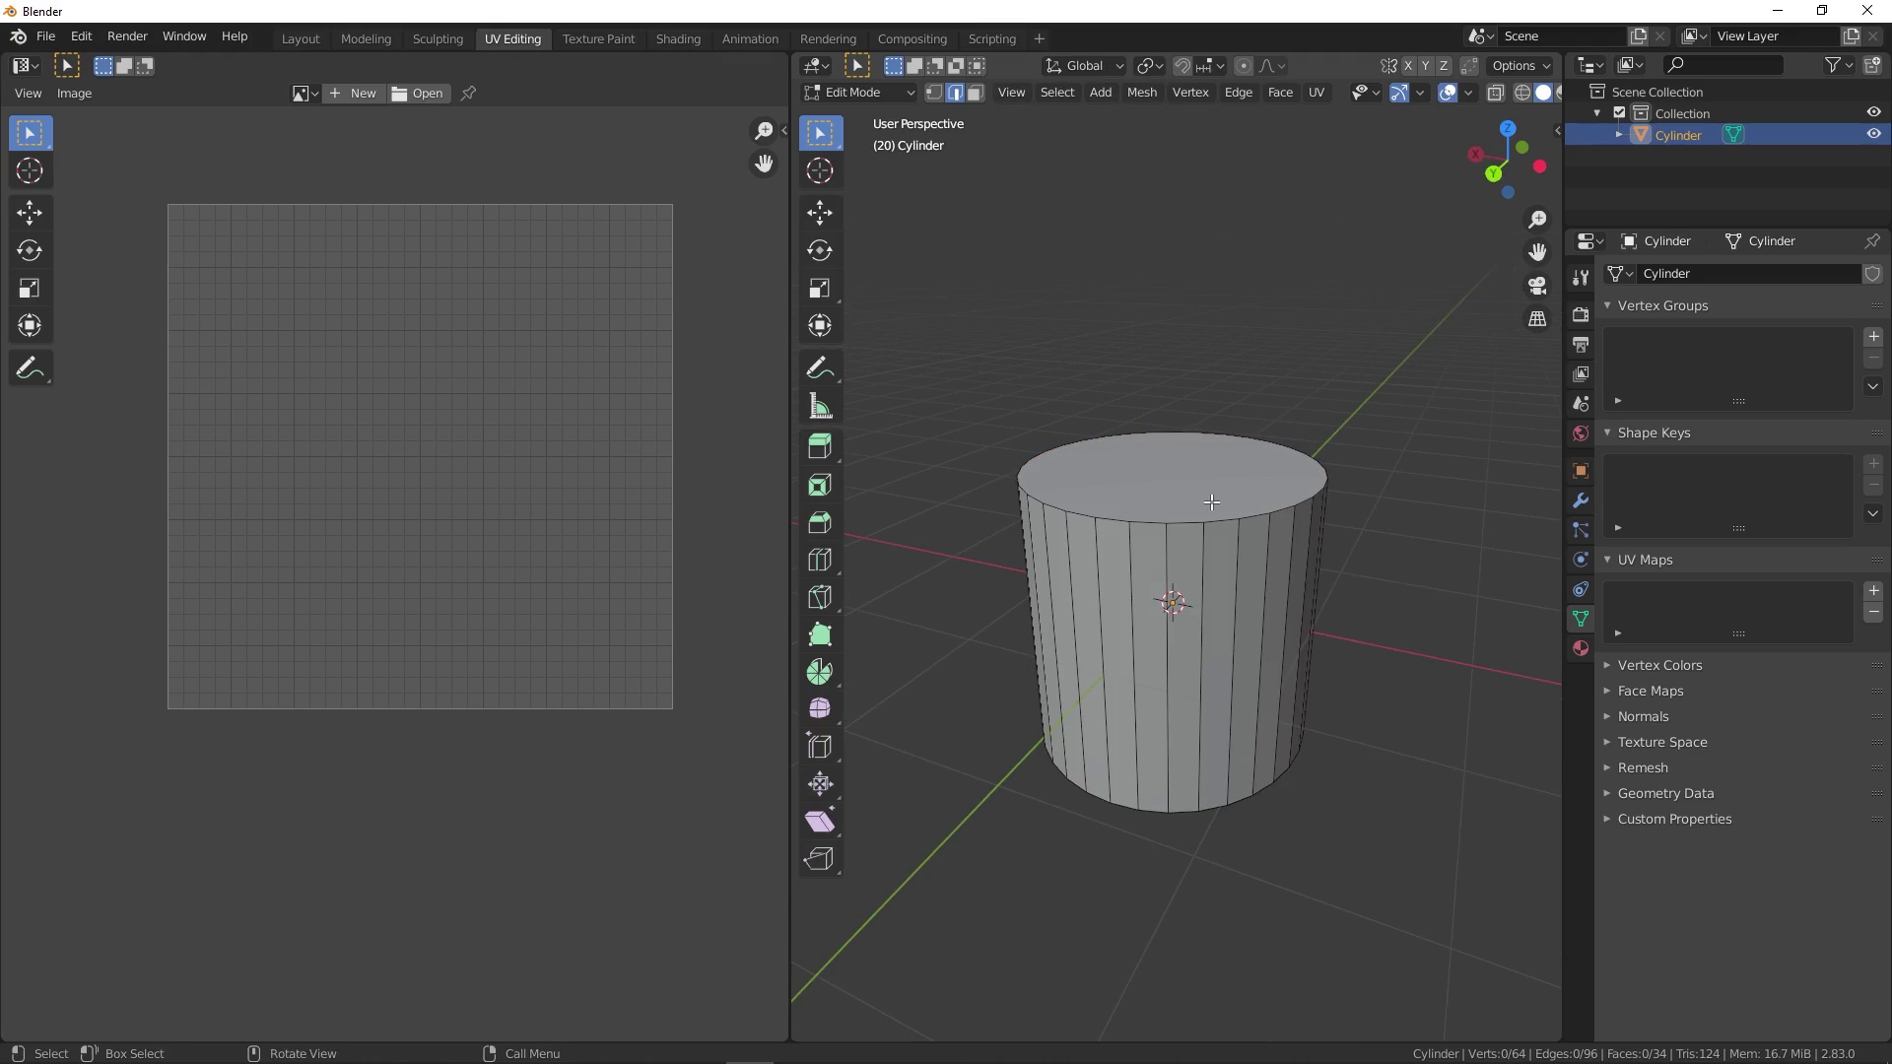
key("3")
key("a")
key("u")
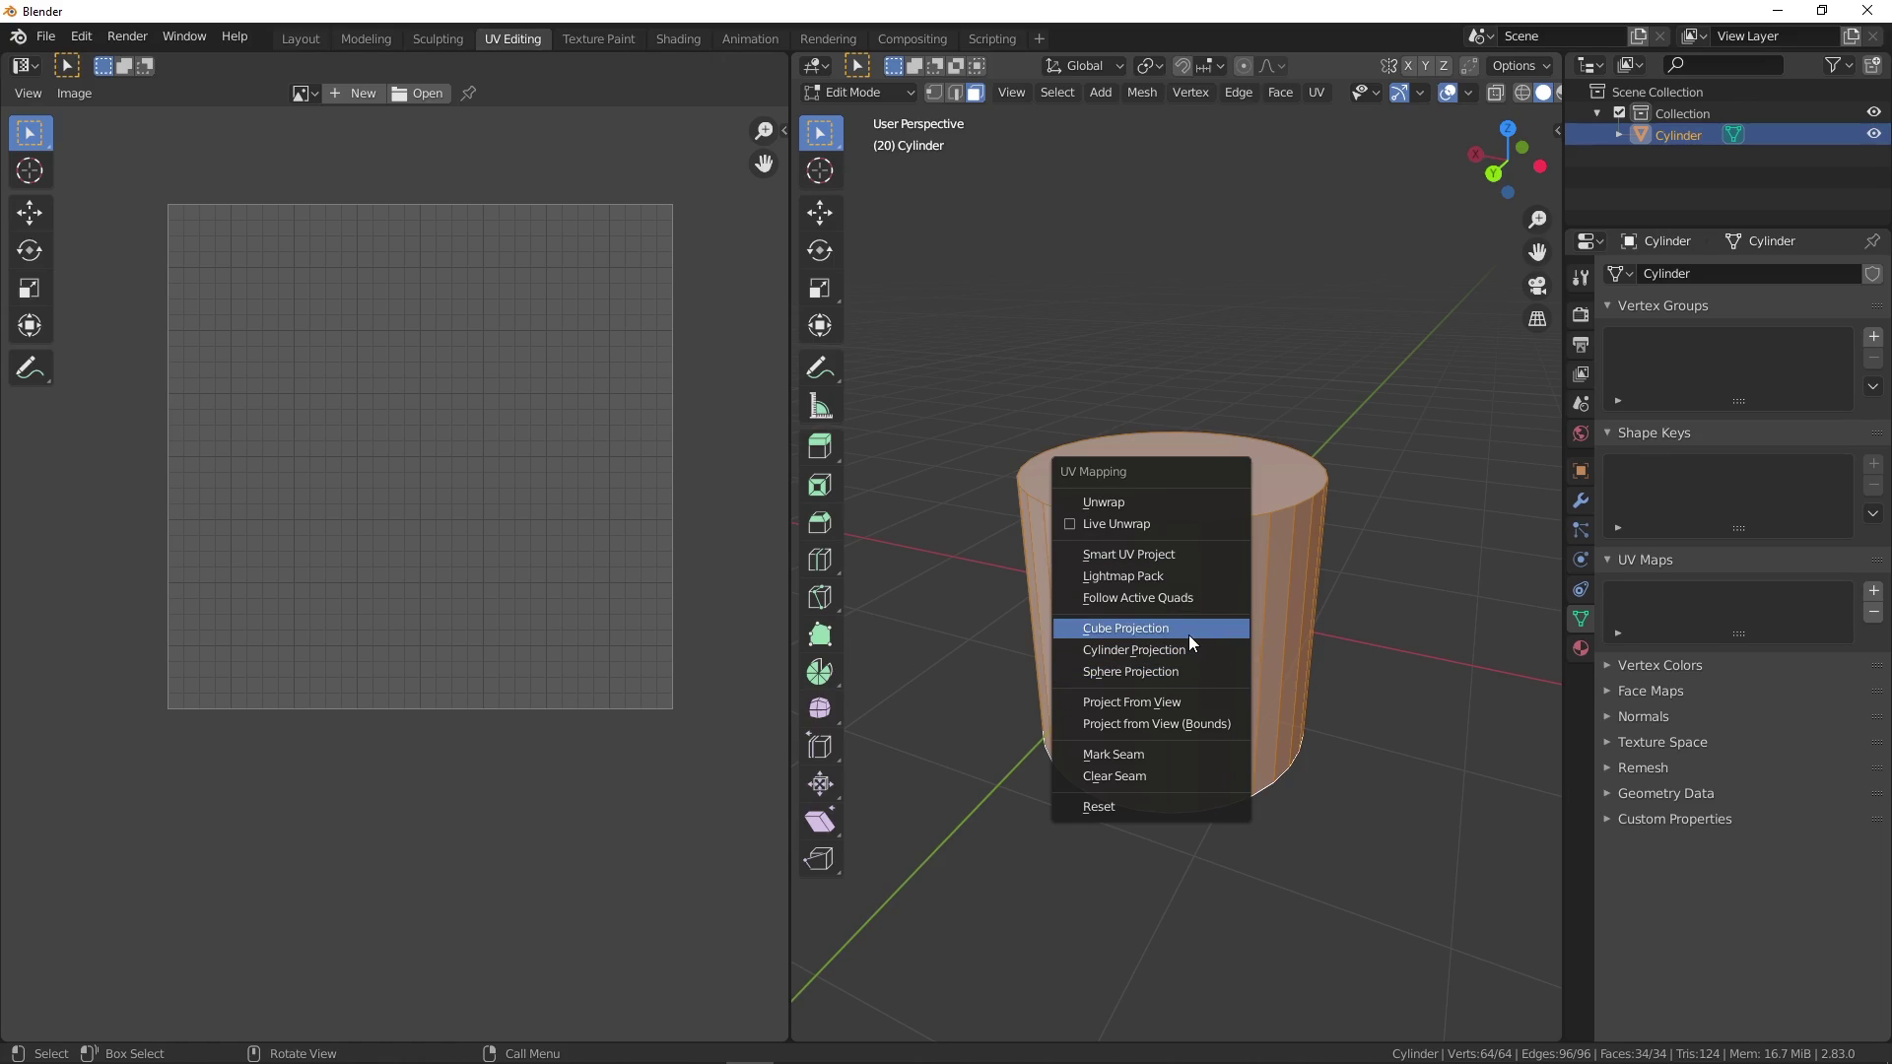
scroll(1369, 743, "down", 4)
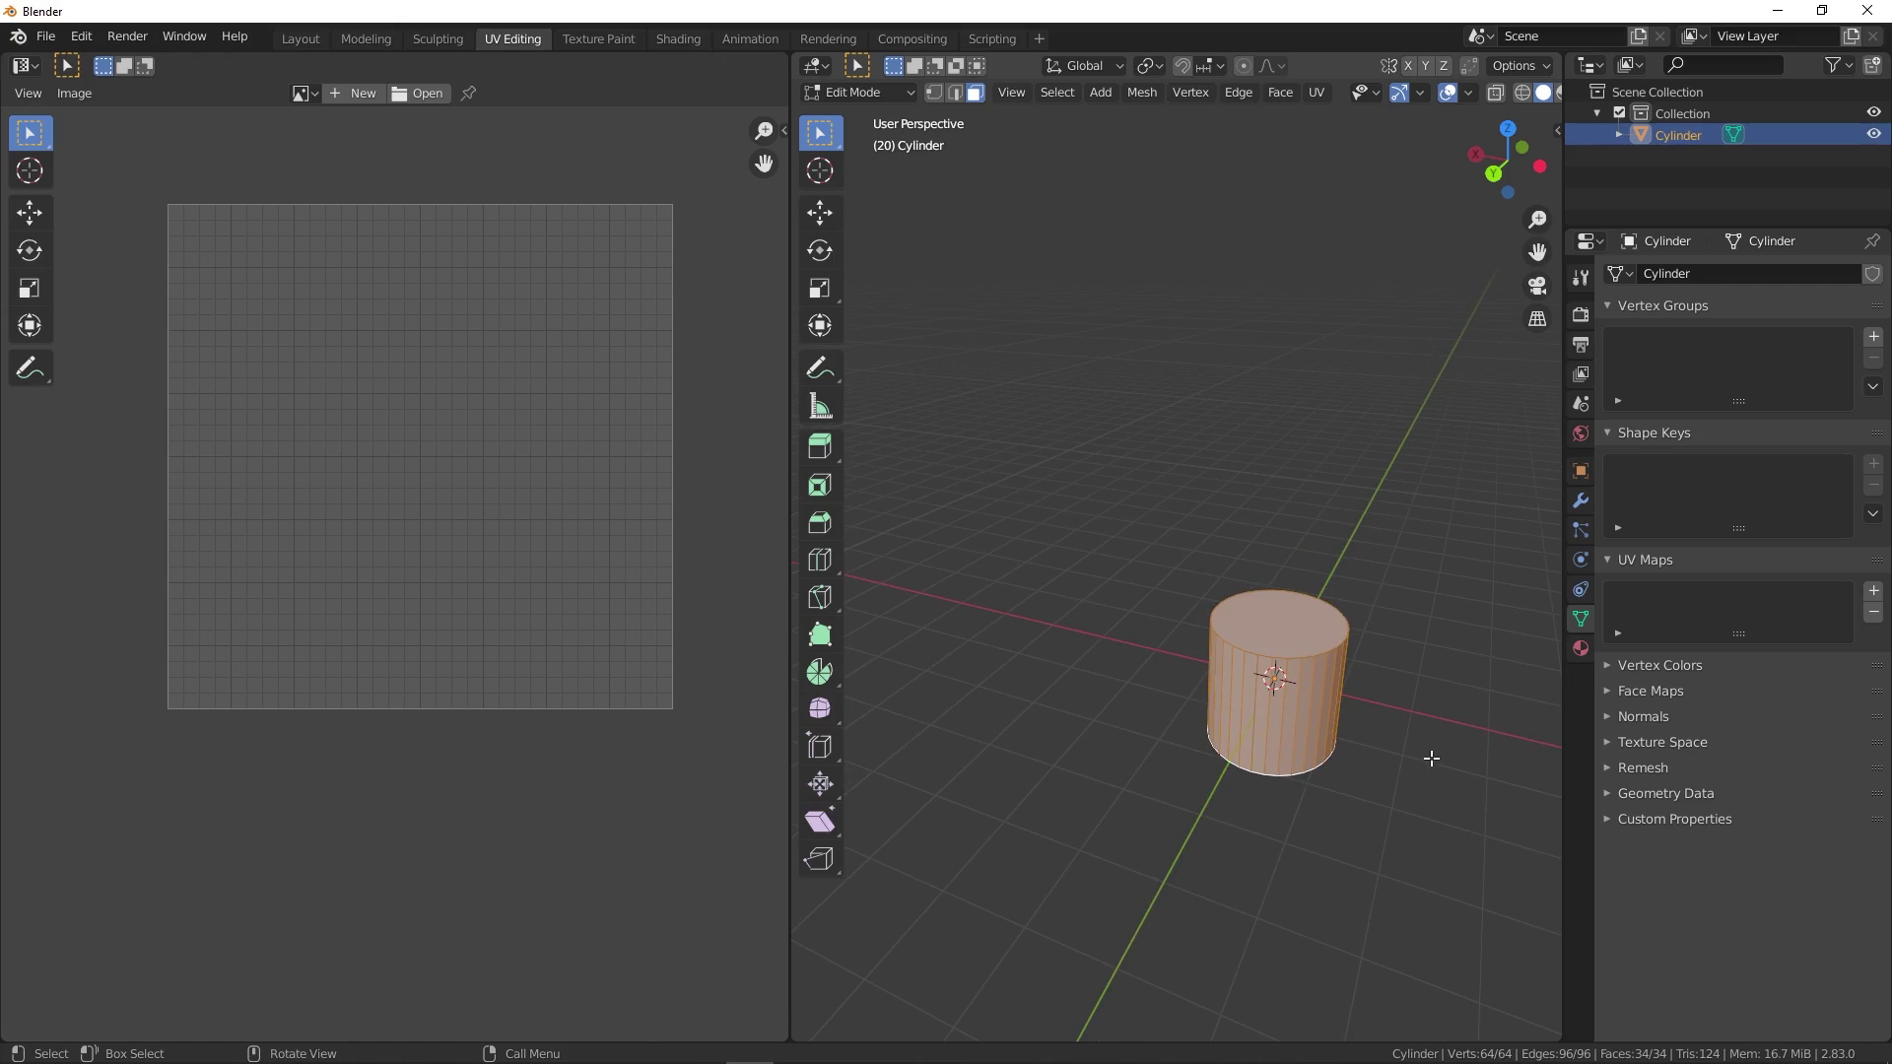
middle_click_drag(1369, 743, 1360, 739)
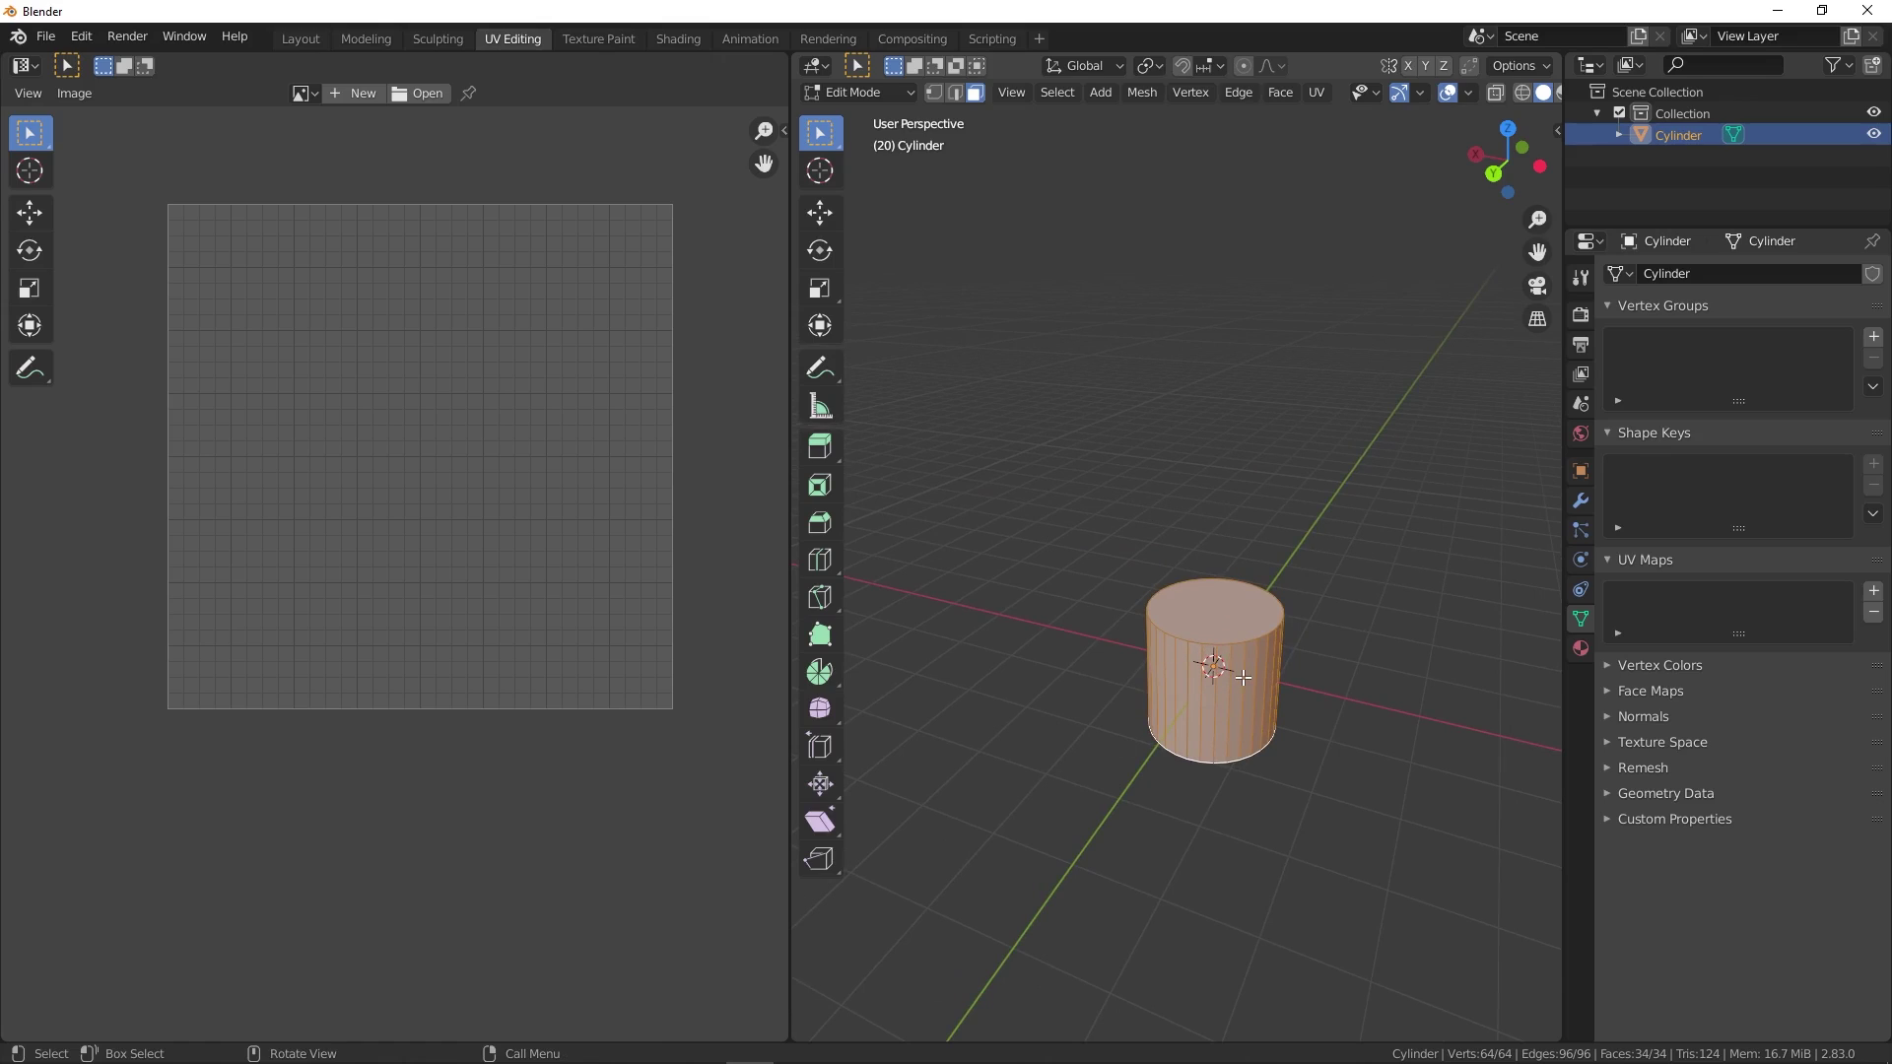
key("u")
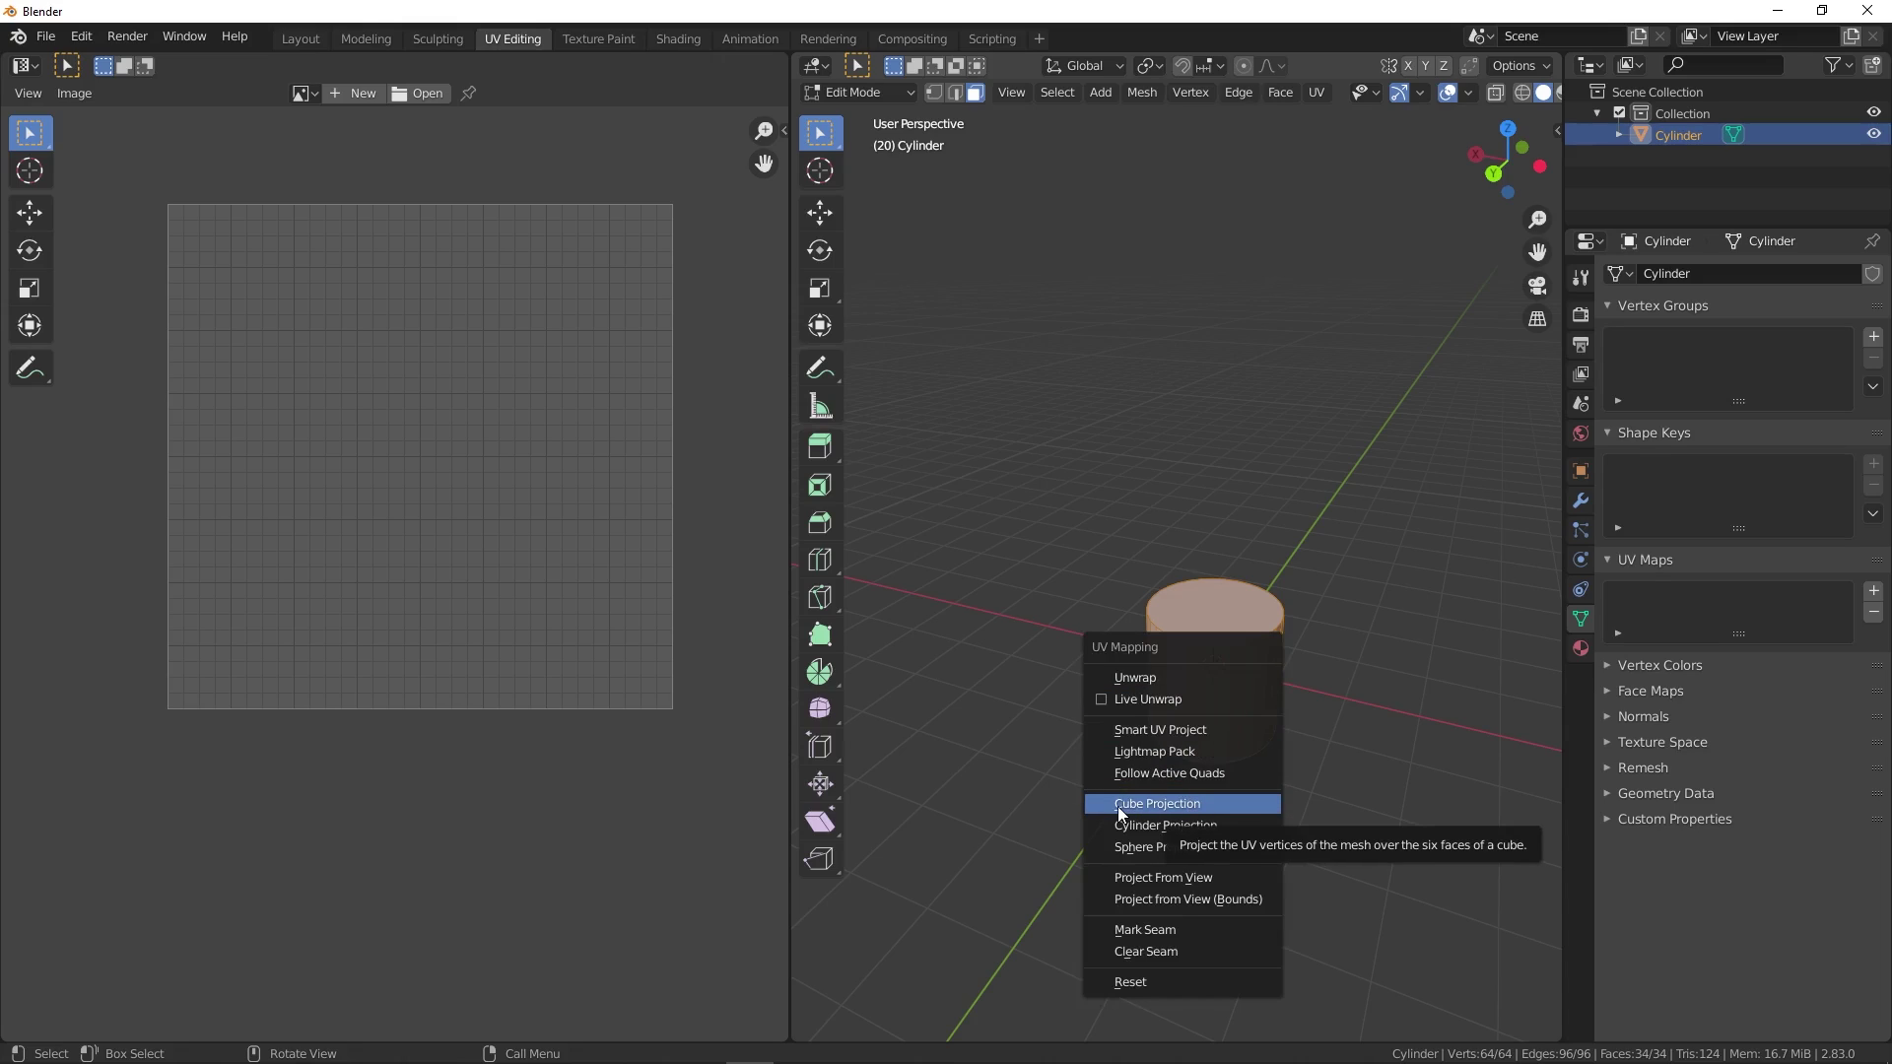
- Apply Cube Projection to the cylinder and inspect the resulting UV islands
left_click(1149, 804)
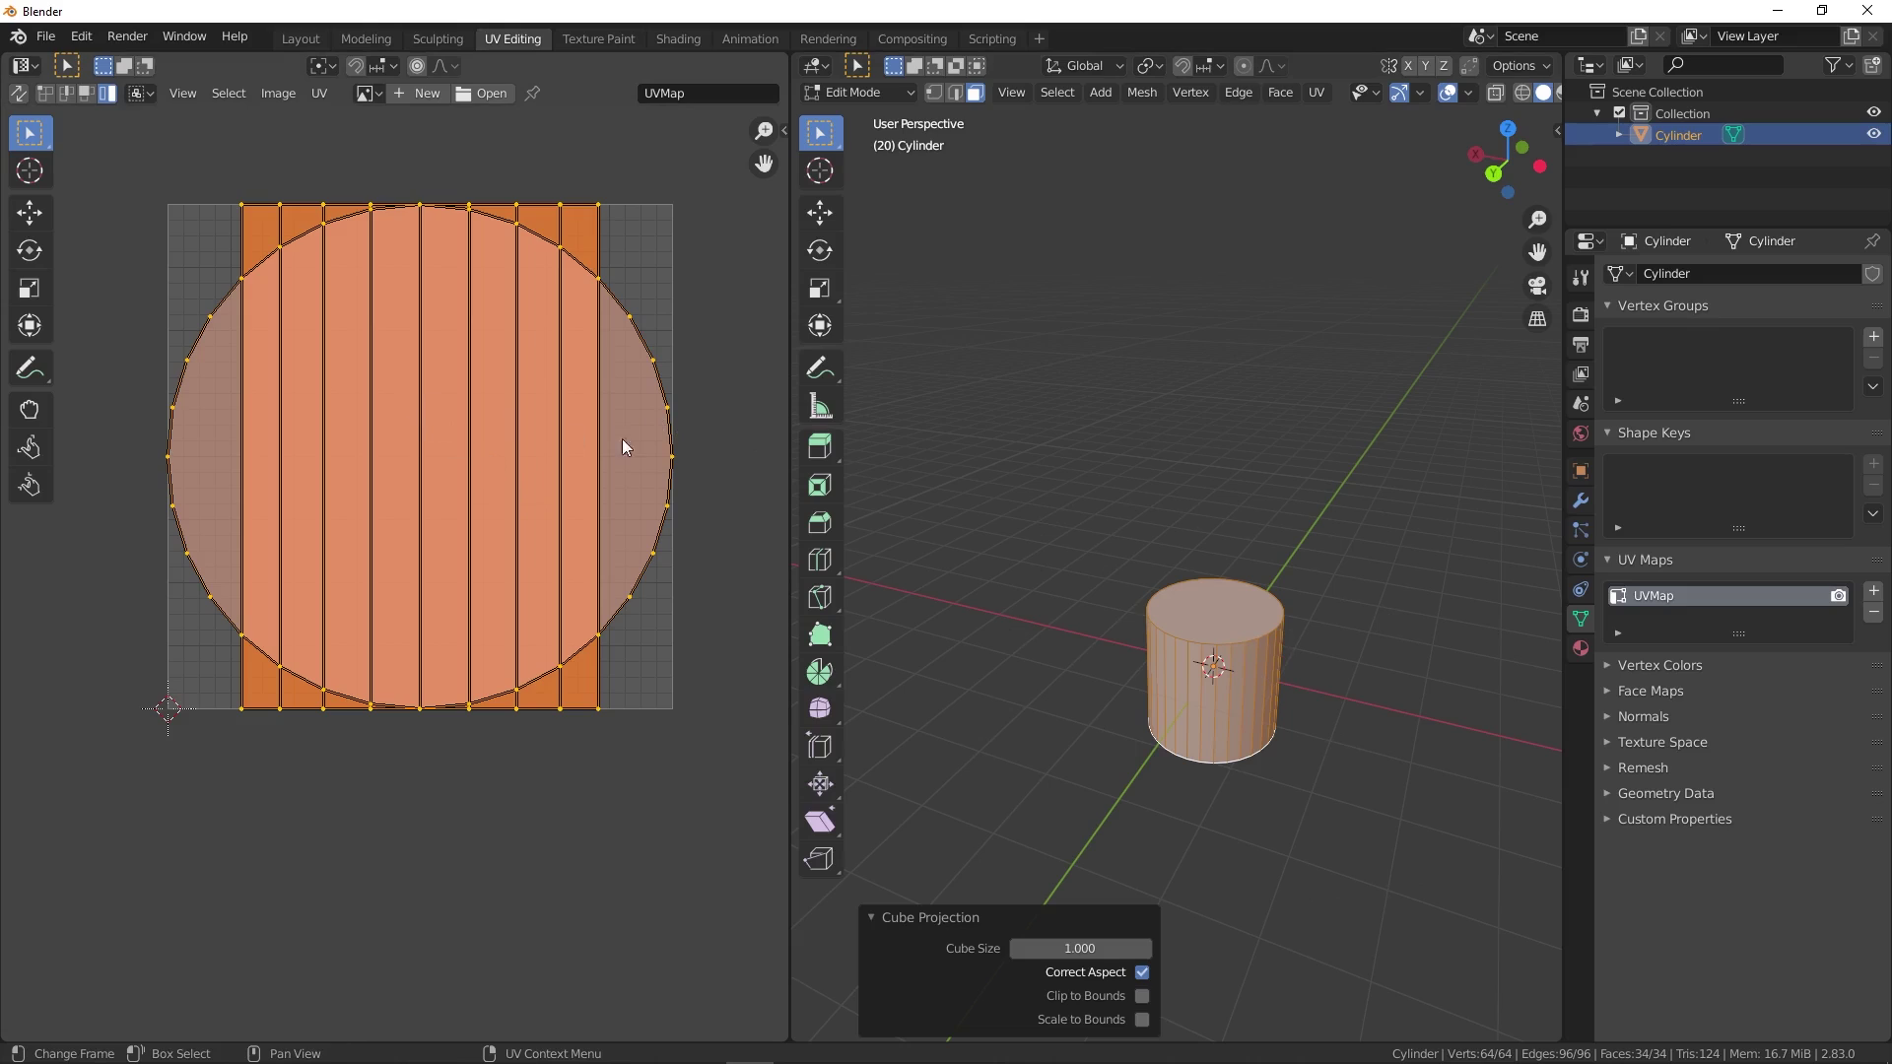
scroll(1227, 658, "down", 2)
scroll(1266, 670, "up", 4)
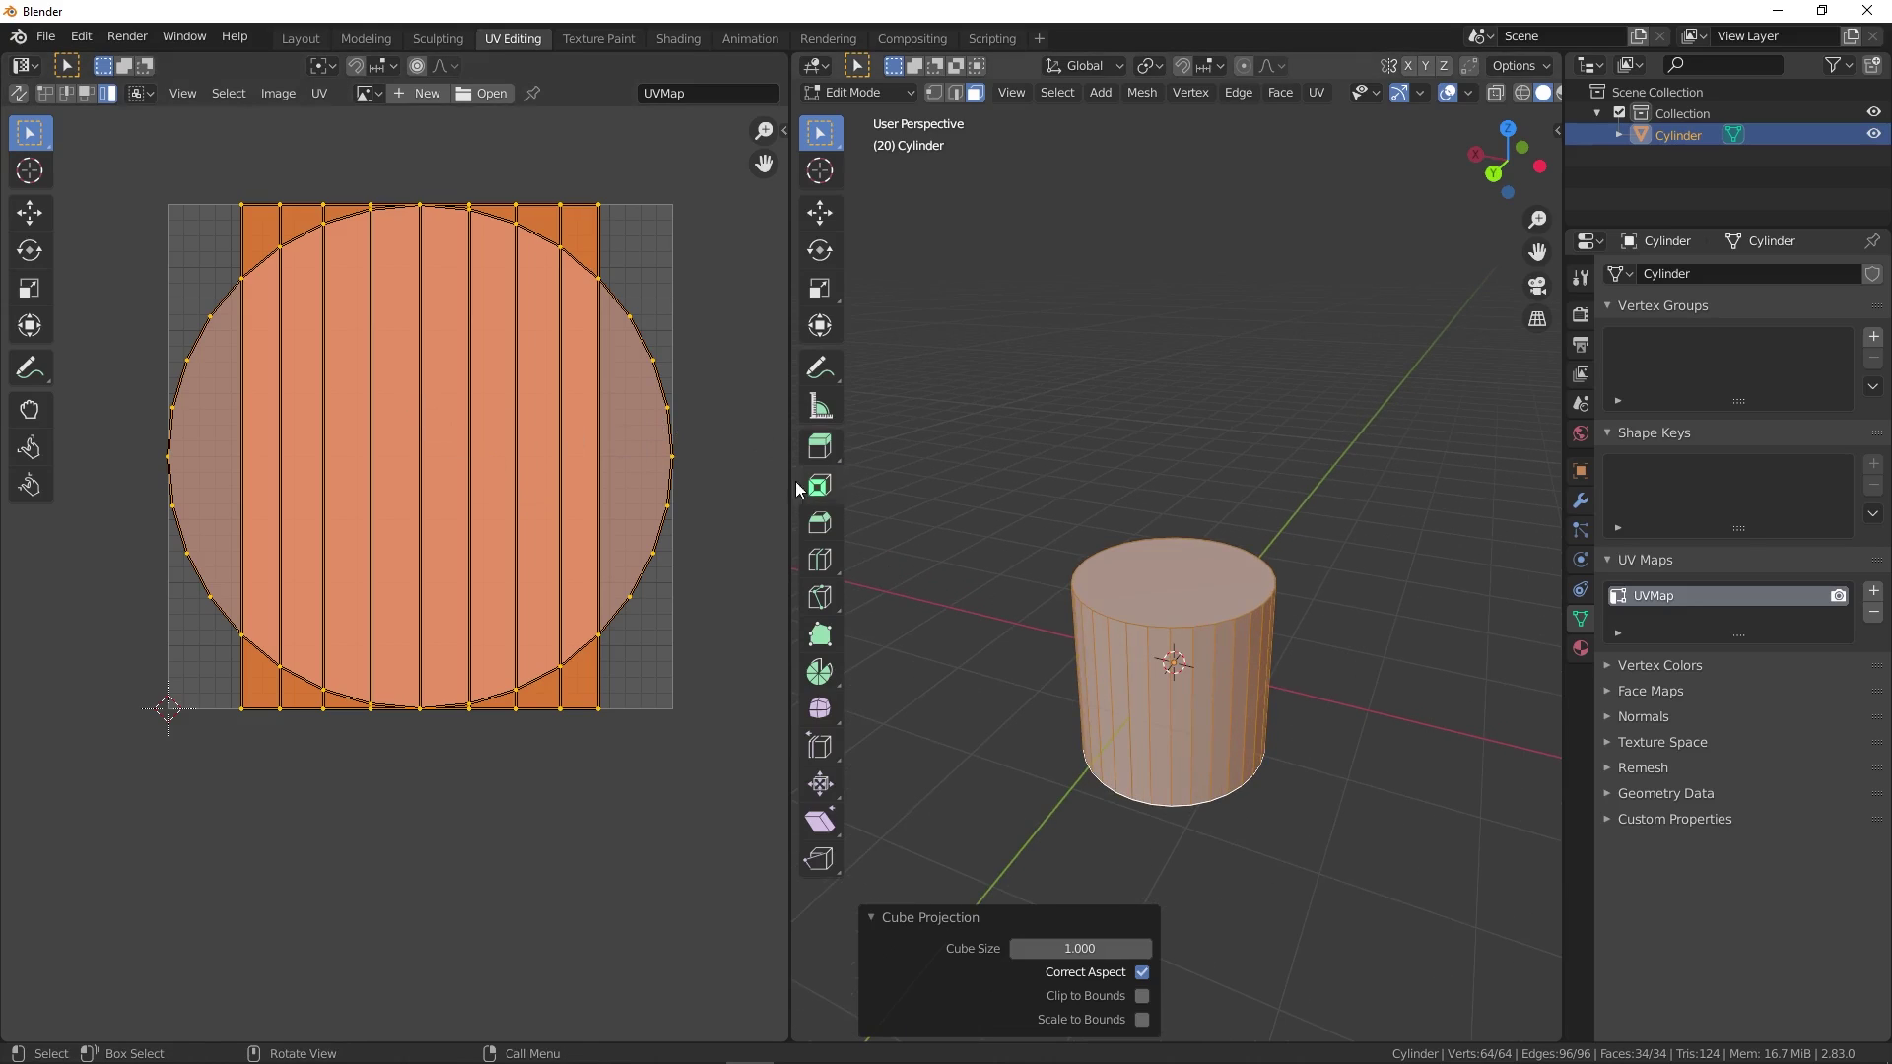
left_click(658, 412)
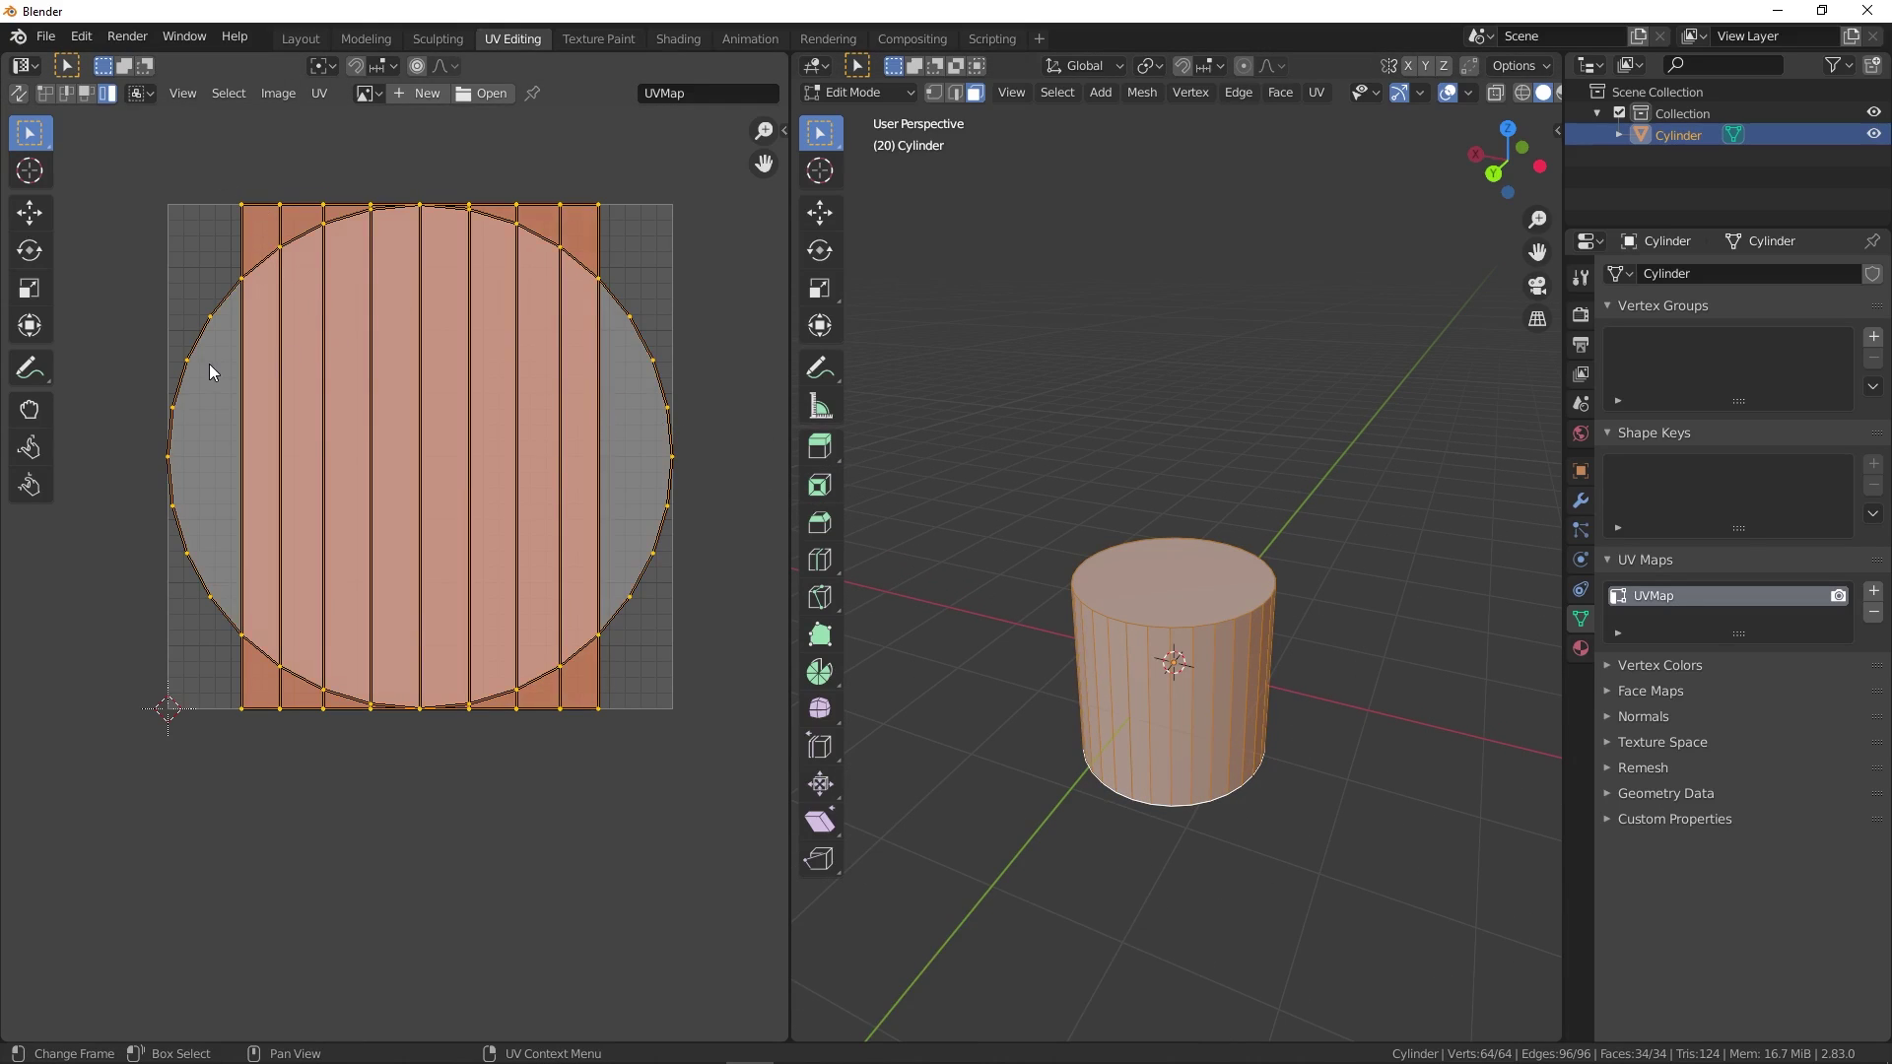
scroll(315, 392, "down", 4)
- Move the orange and grey UV islands apart so they no longer overlap
key("g")
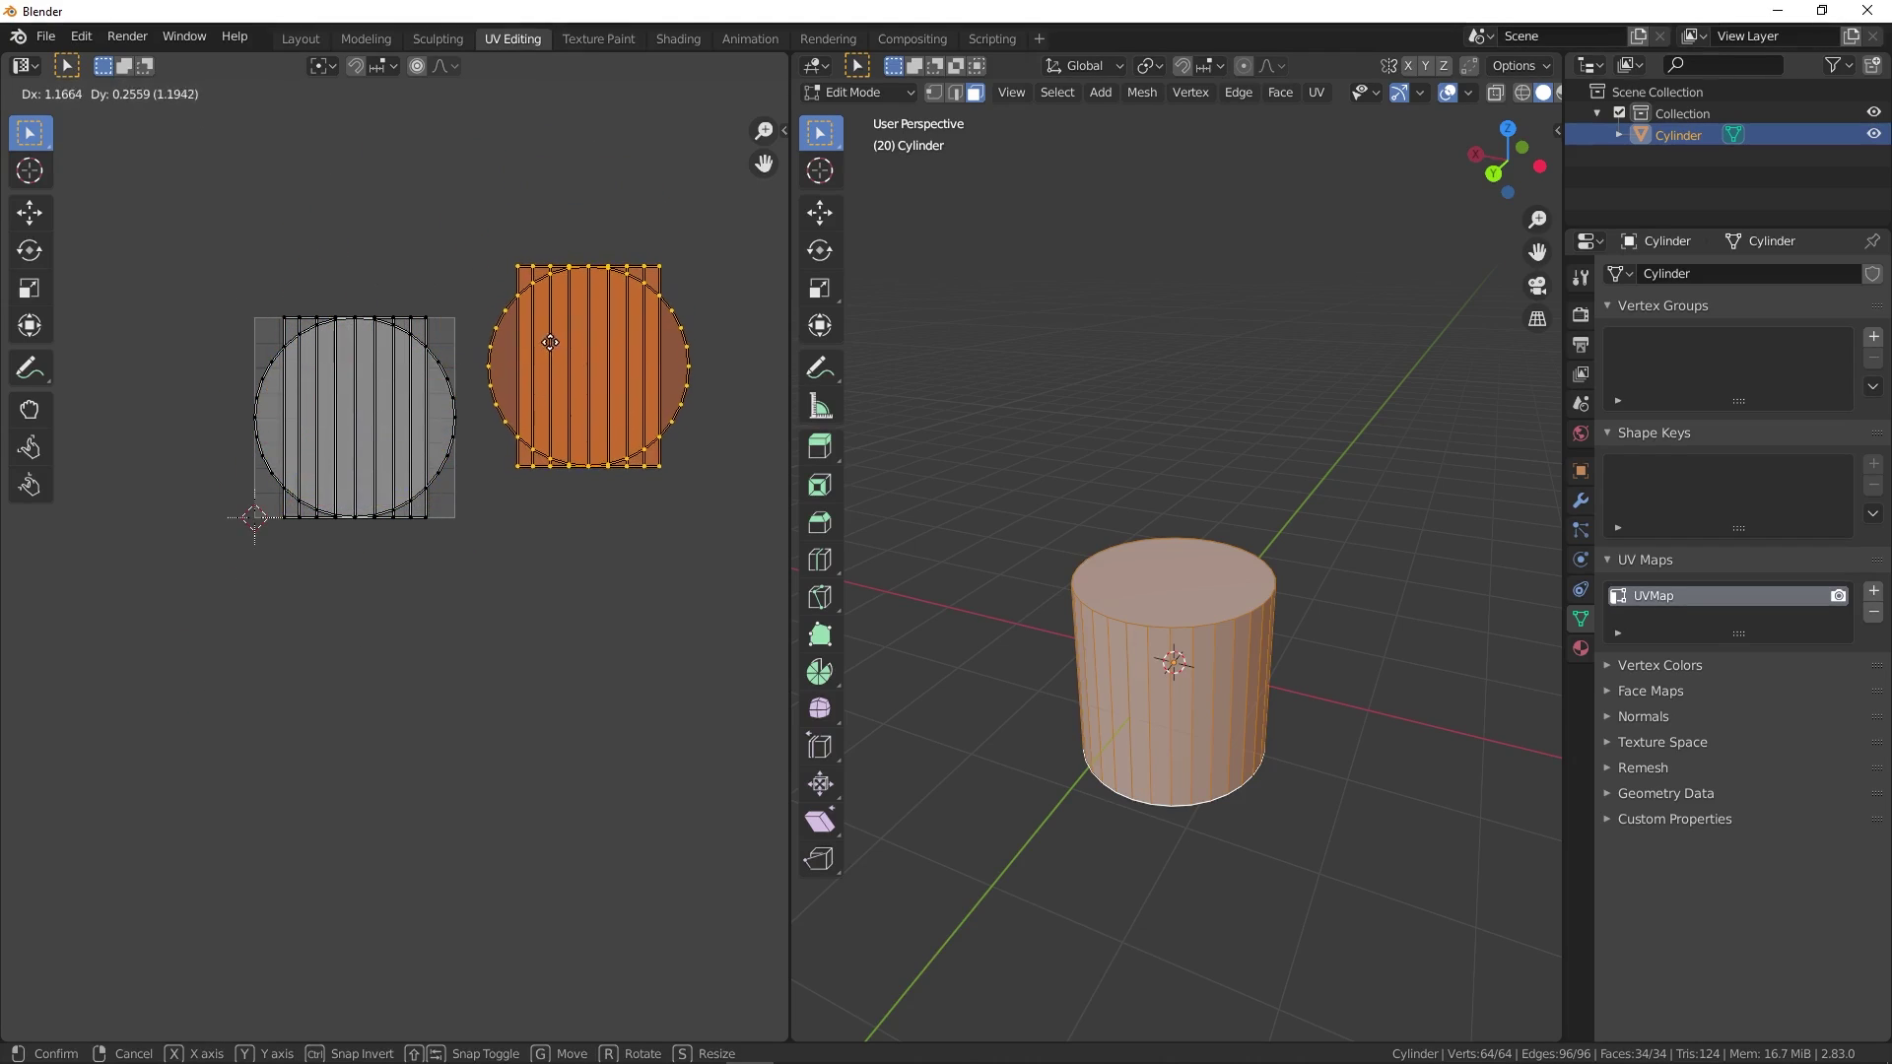
left_click(549, 342)
key("g")
left_click(625, 479)
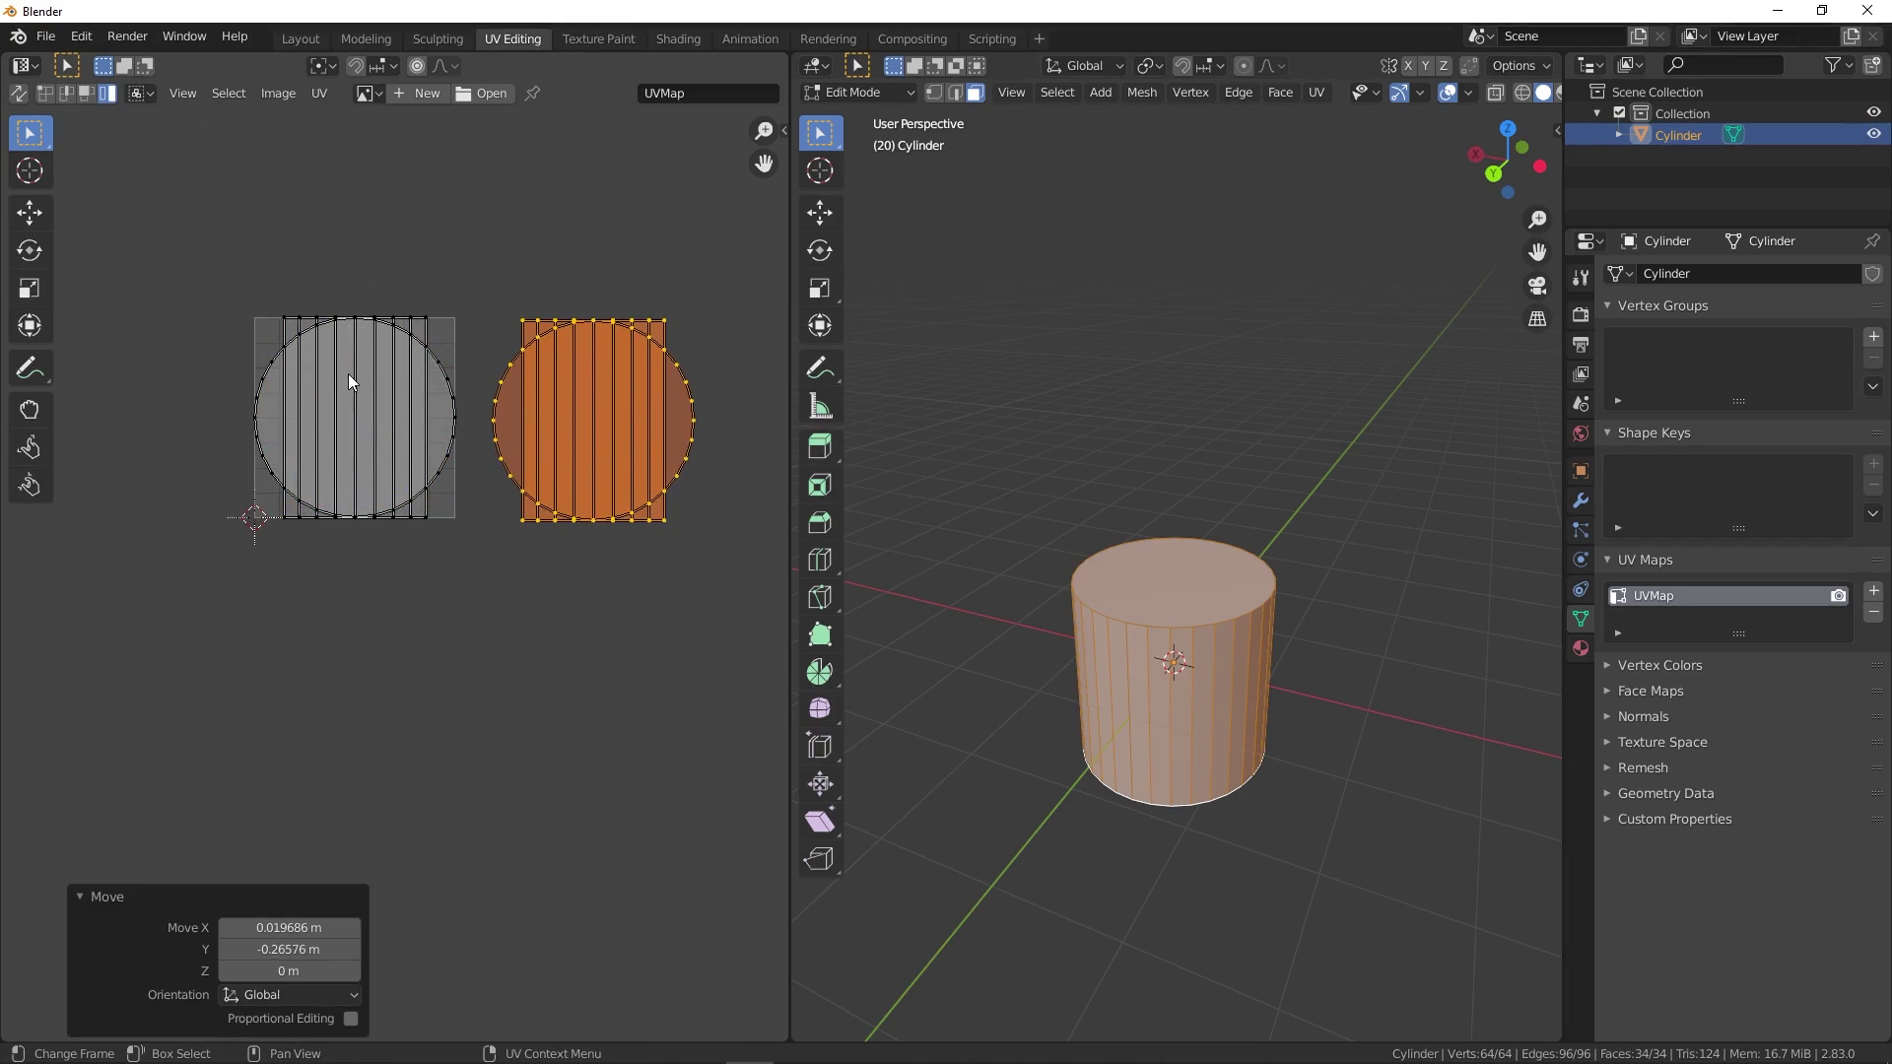
left_click(349, 383)
key("g")
left_click(266, 294)
- In UV face select, try moving the circular cap face, then undo it
key("3")
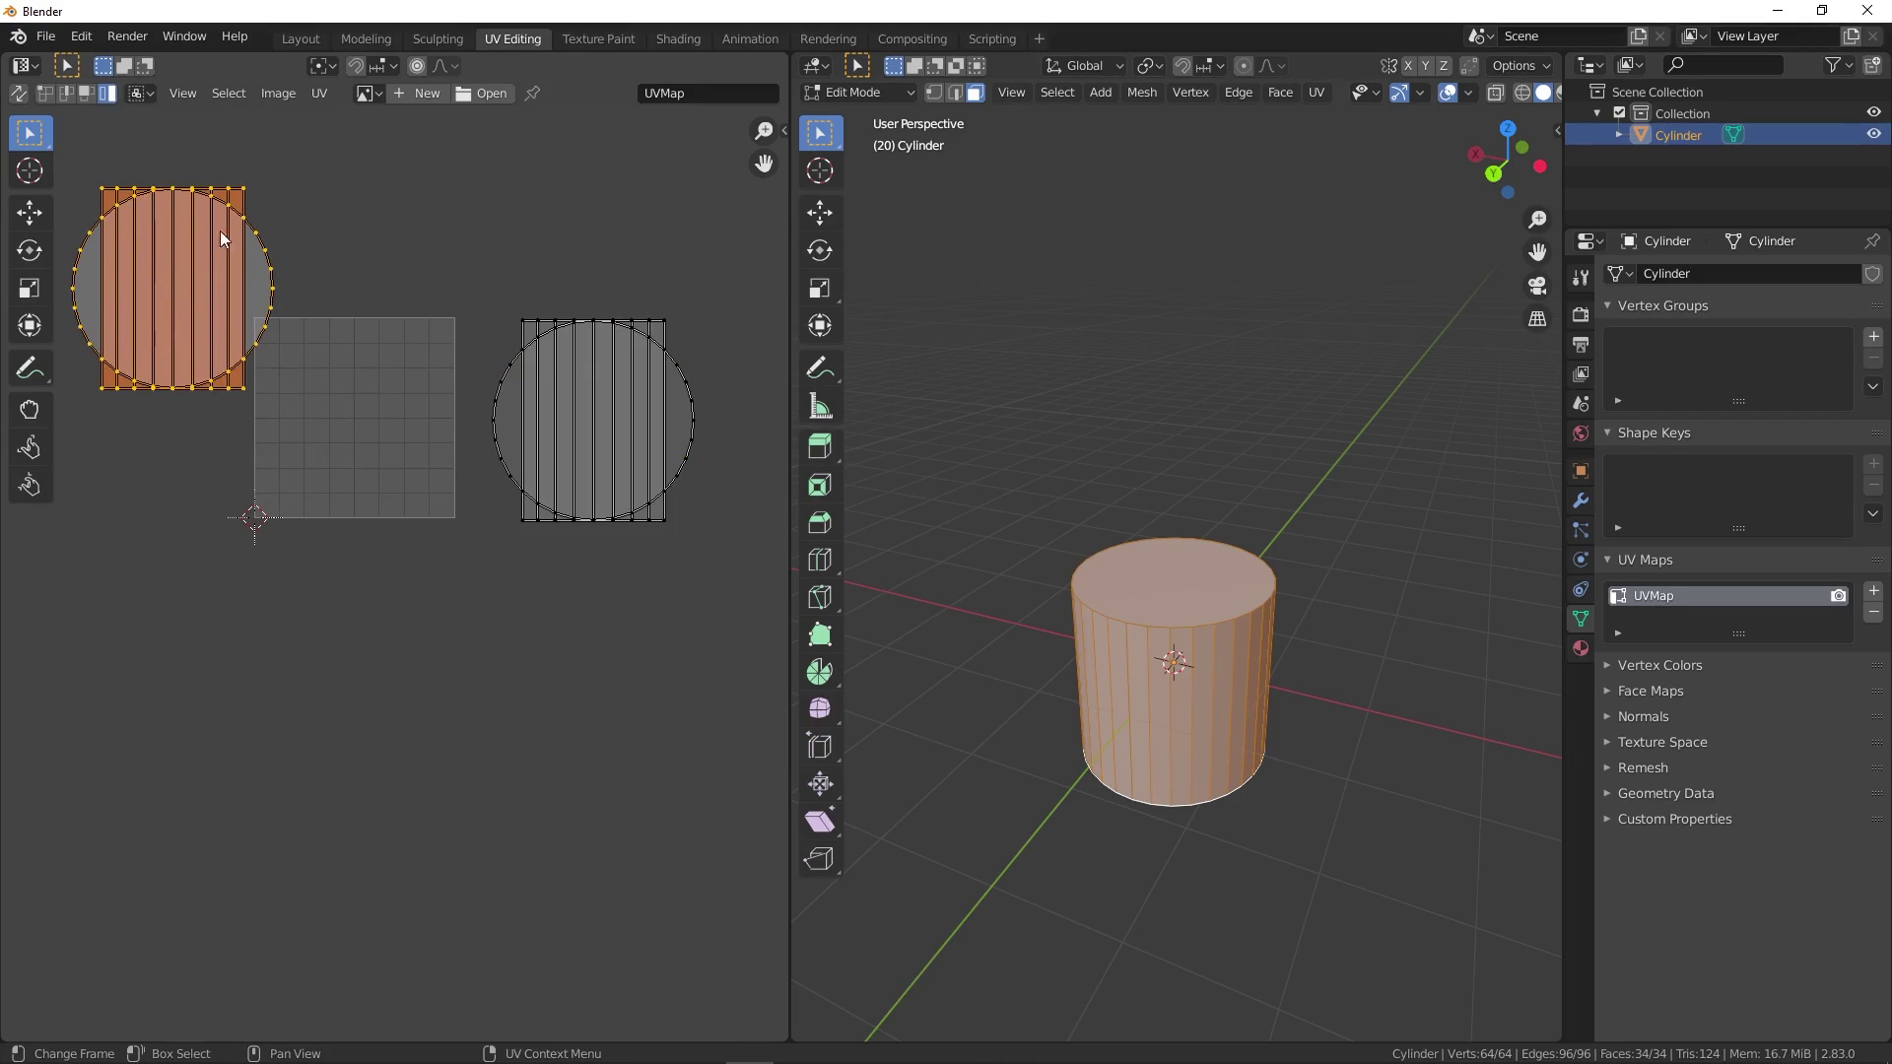
left_click(234, 283)
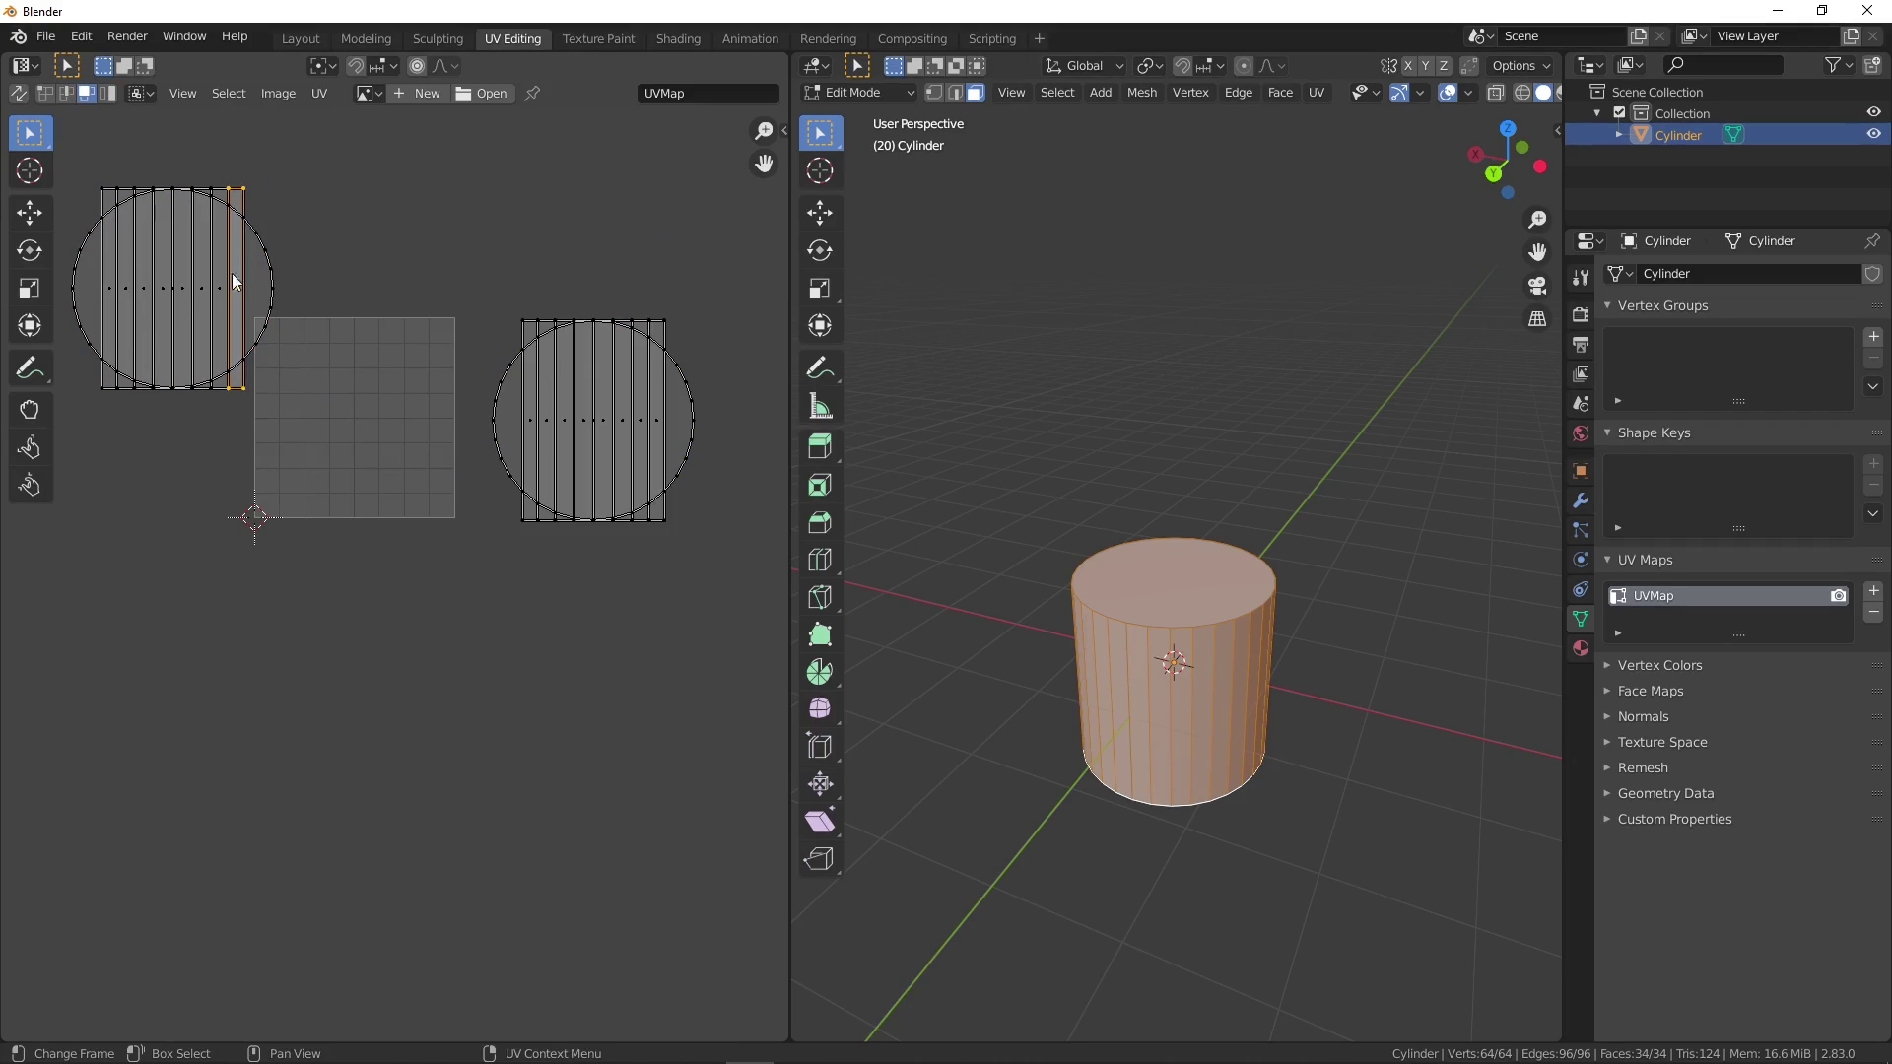
left_click(169, 288)
key("g")
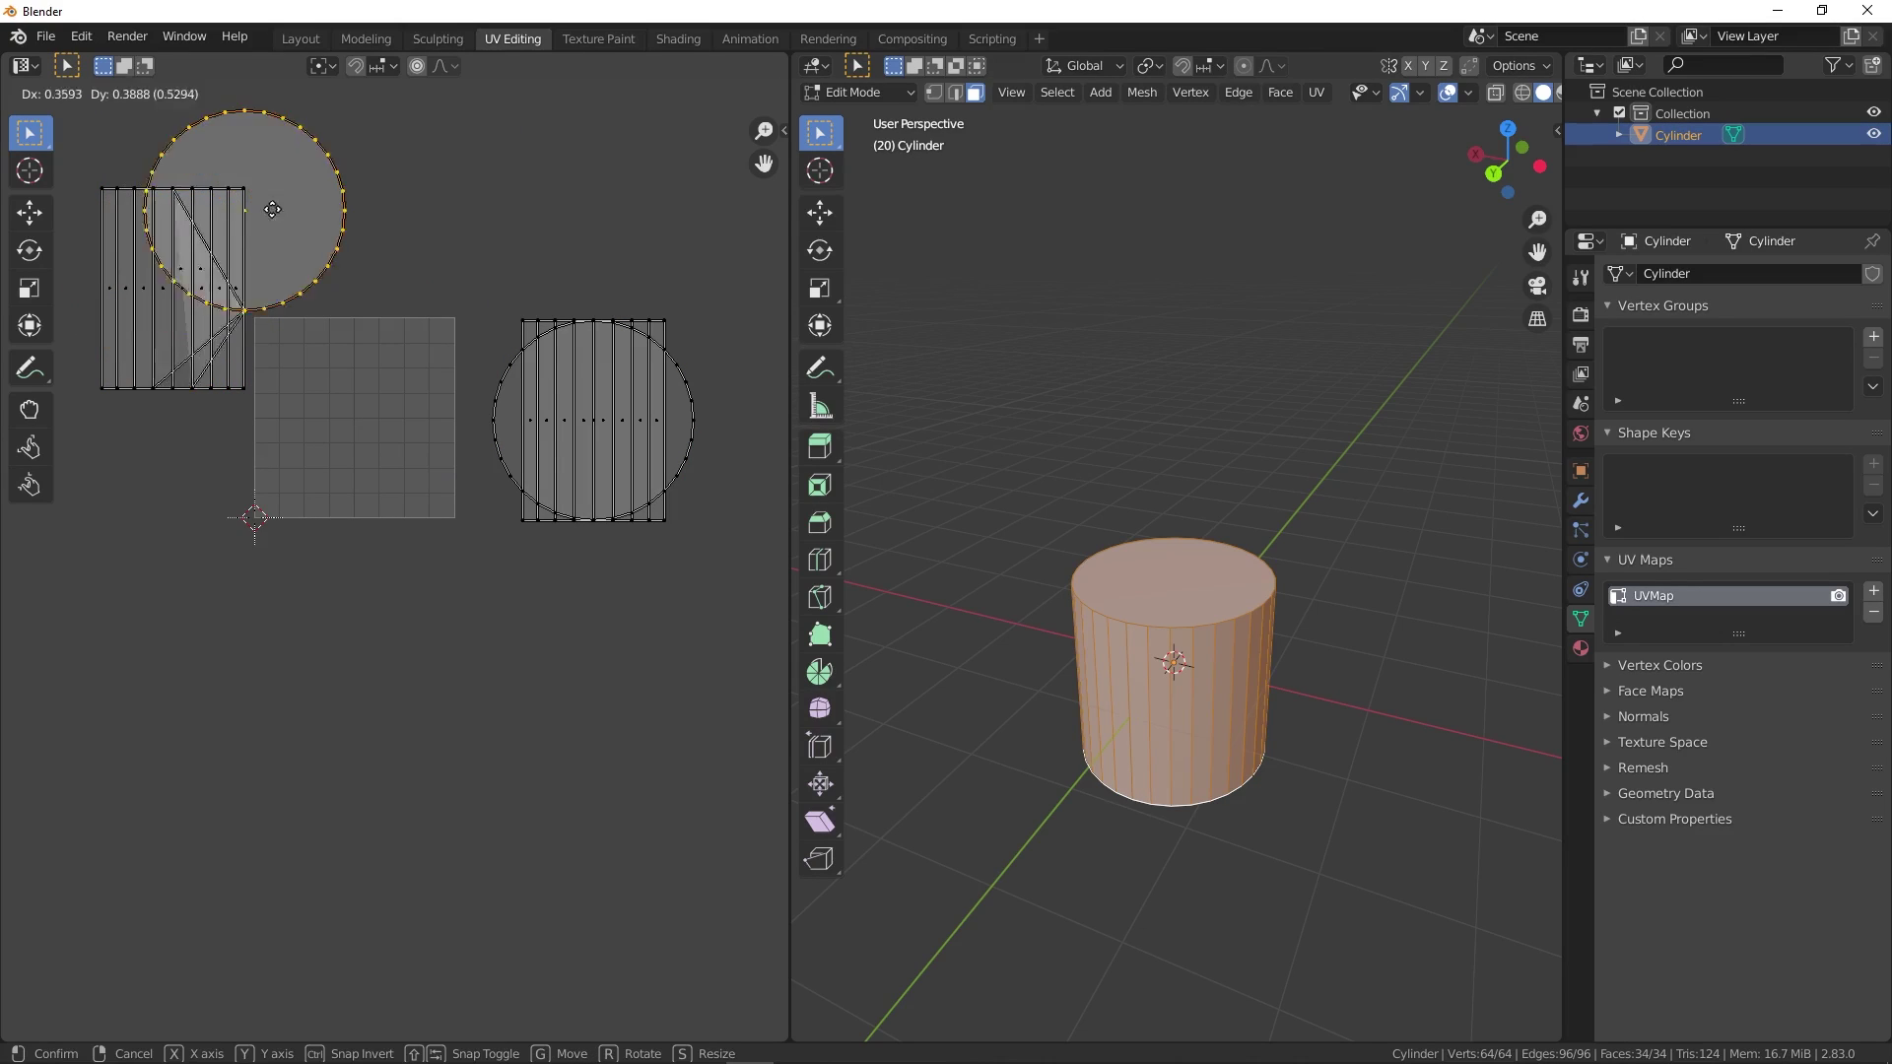
left_click(388, 232)
key("ctrl+z")
- Leave and re-enter Edit Mode to bring back the UV Mapping menu
scroll(452, 281, "down", 1)
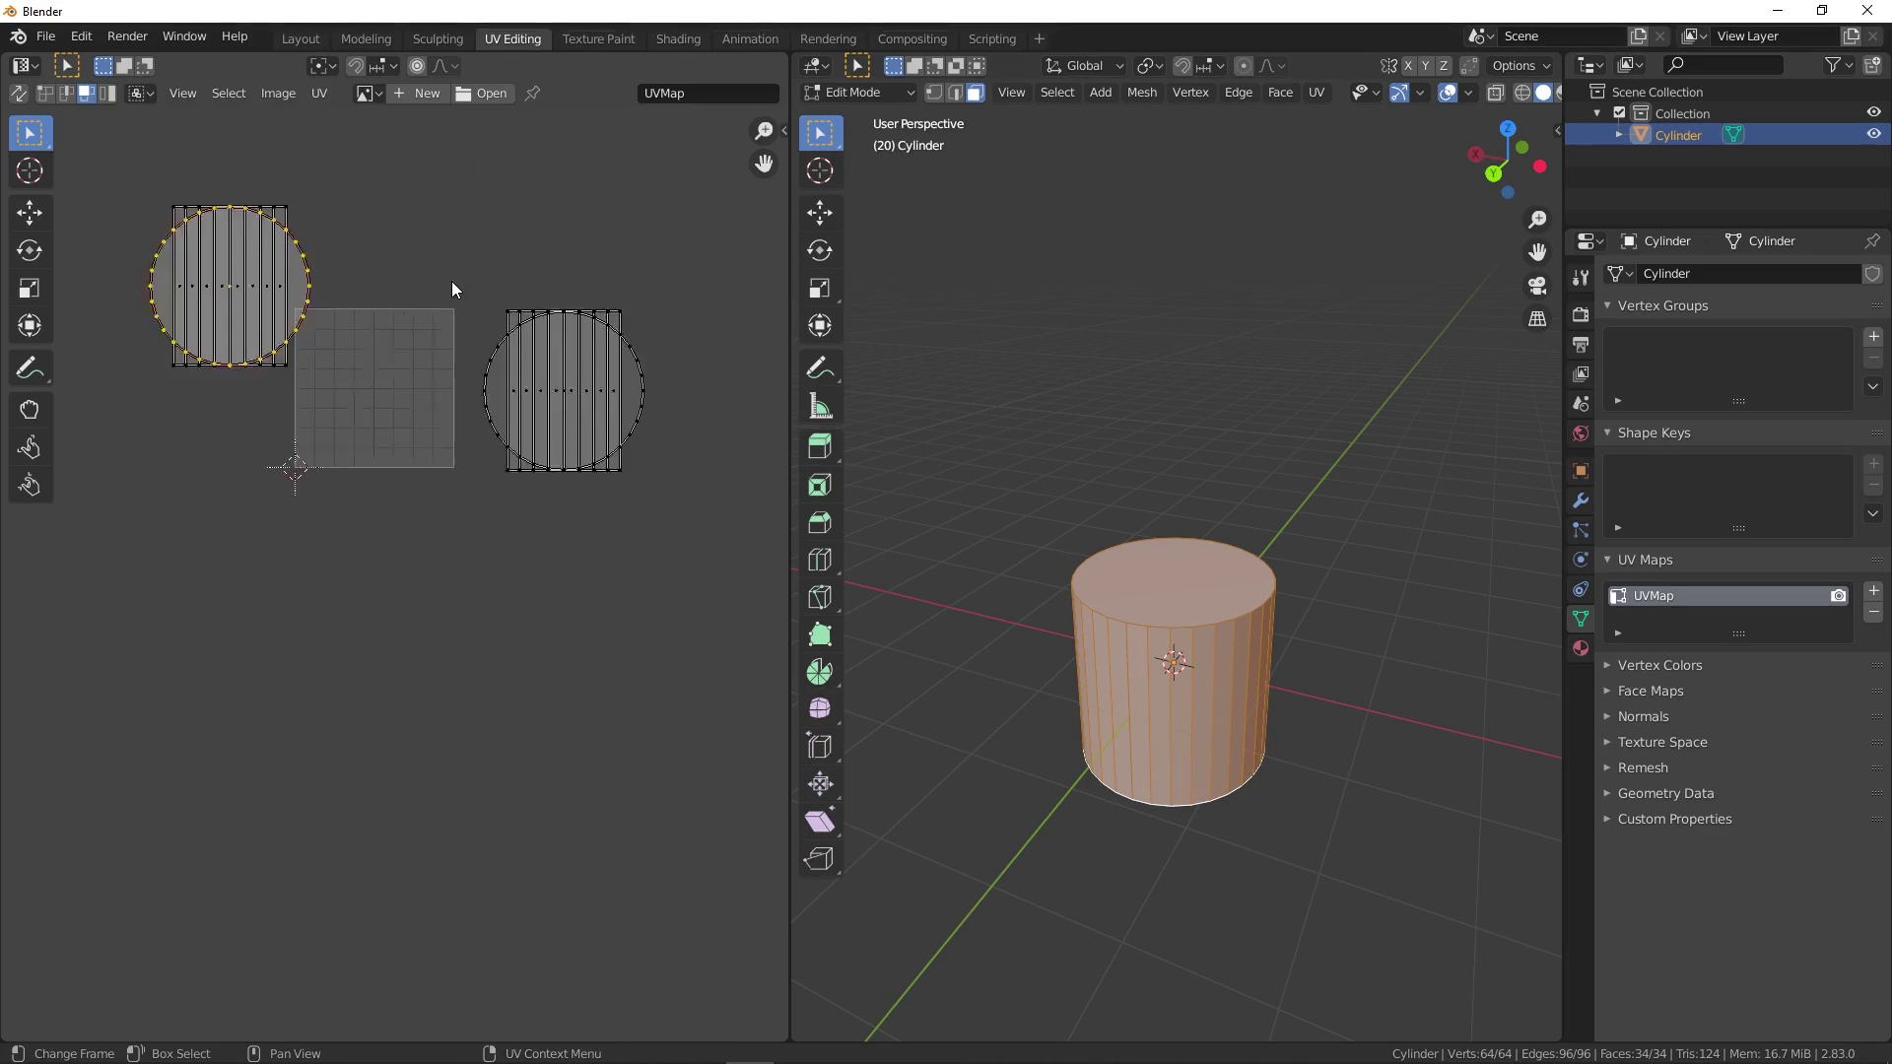
scroll(451, 281, "down", 1)
scroll(369, 228, "up", 2)
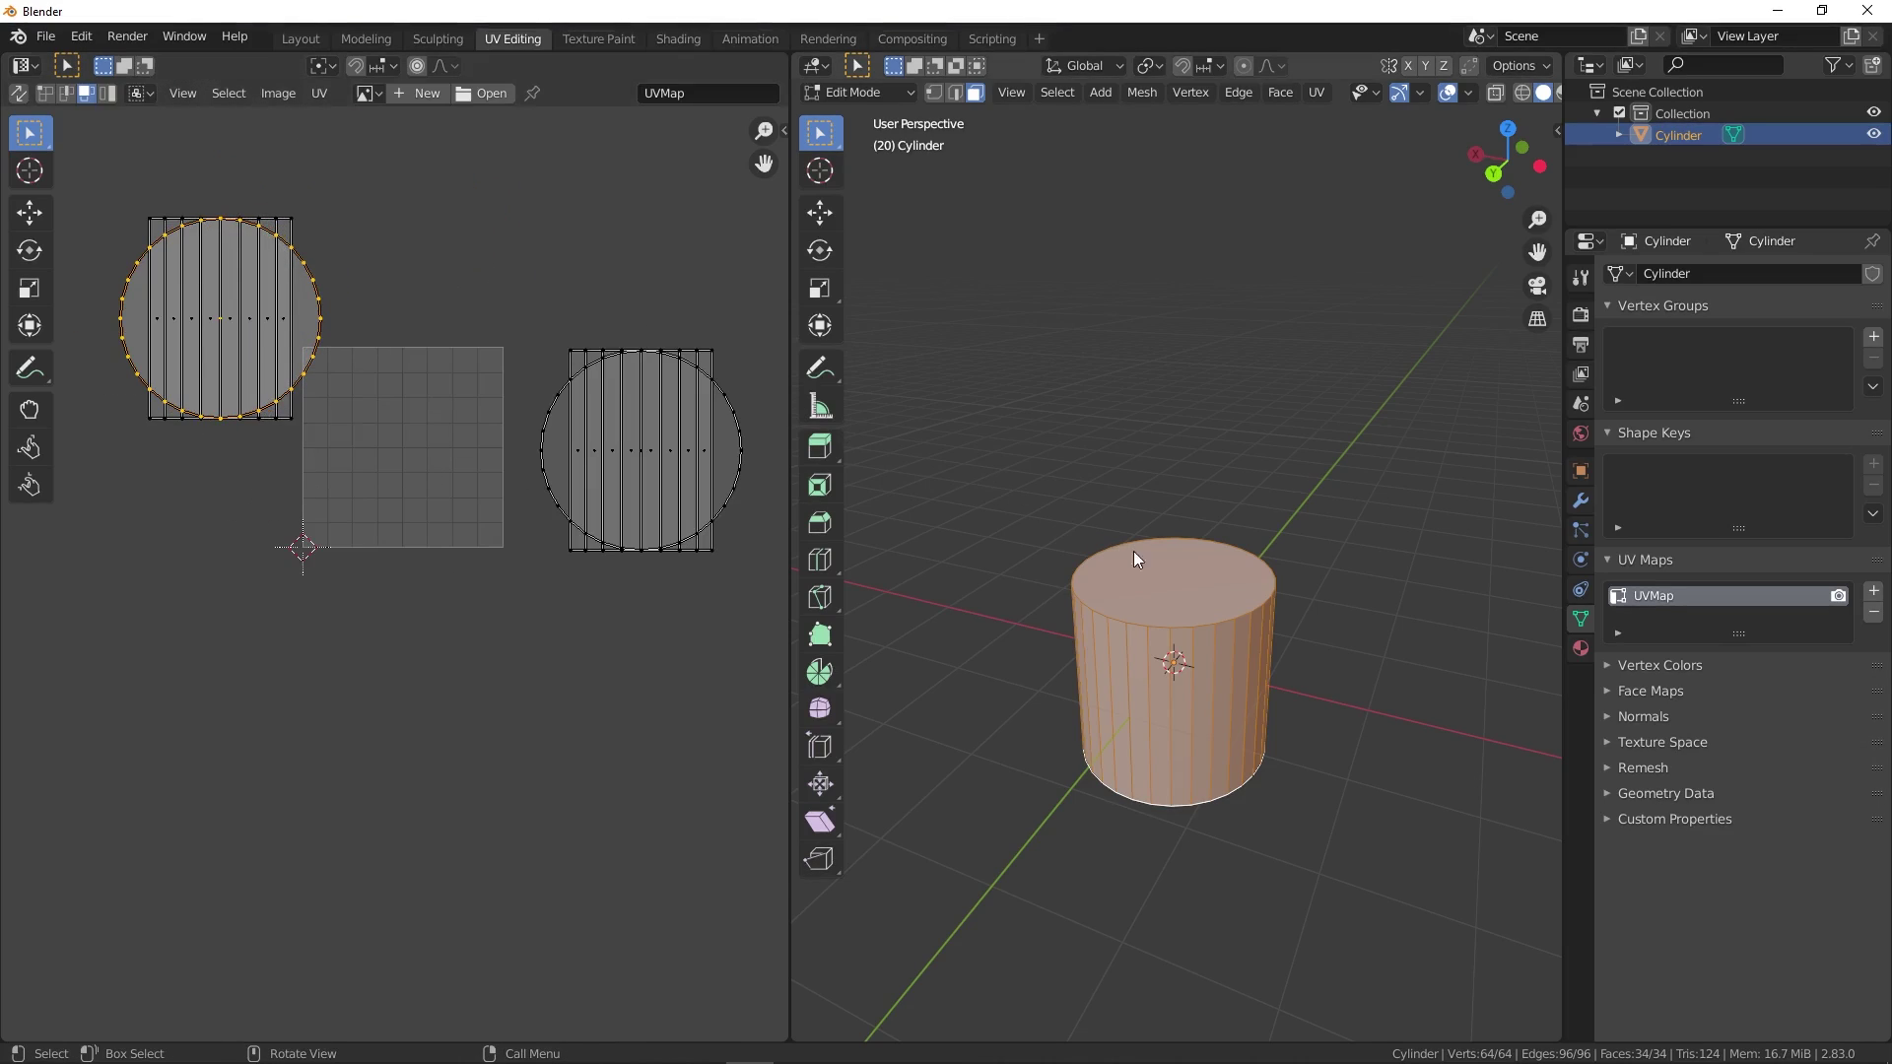
key("Tab")
key("Tab")
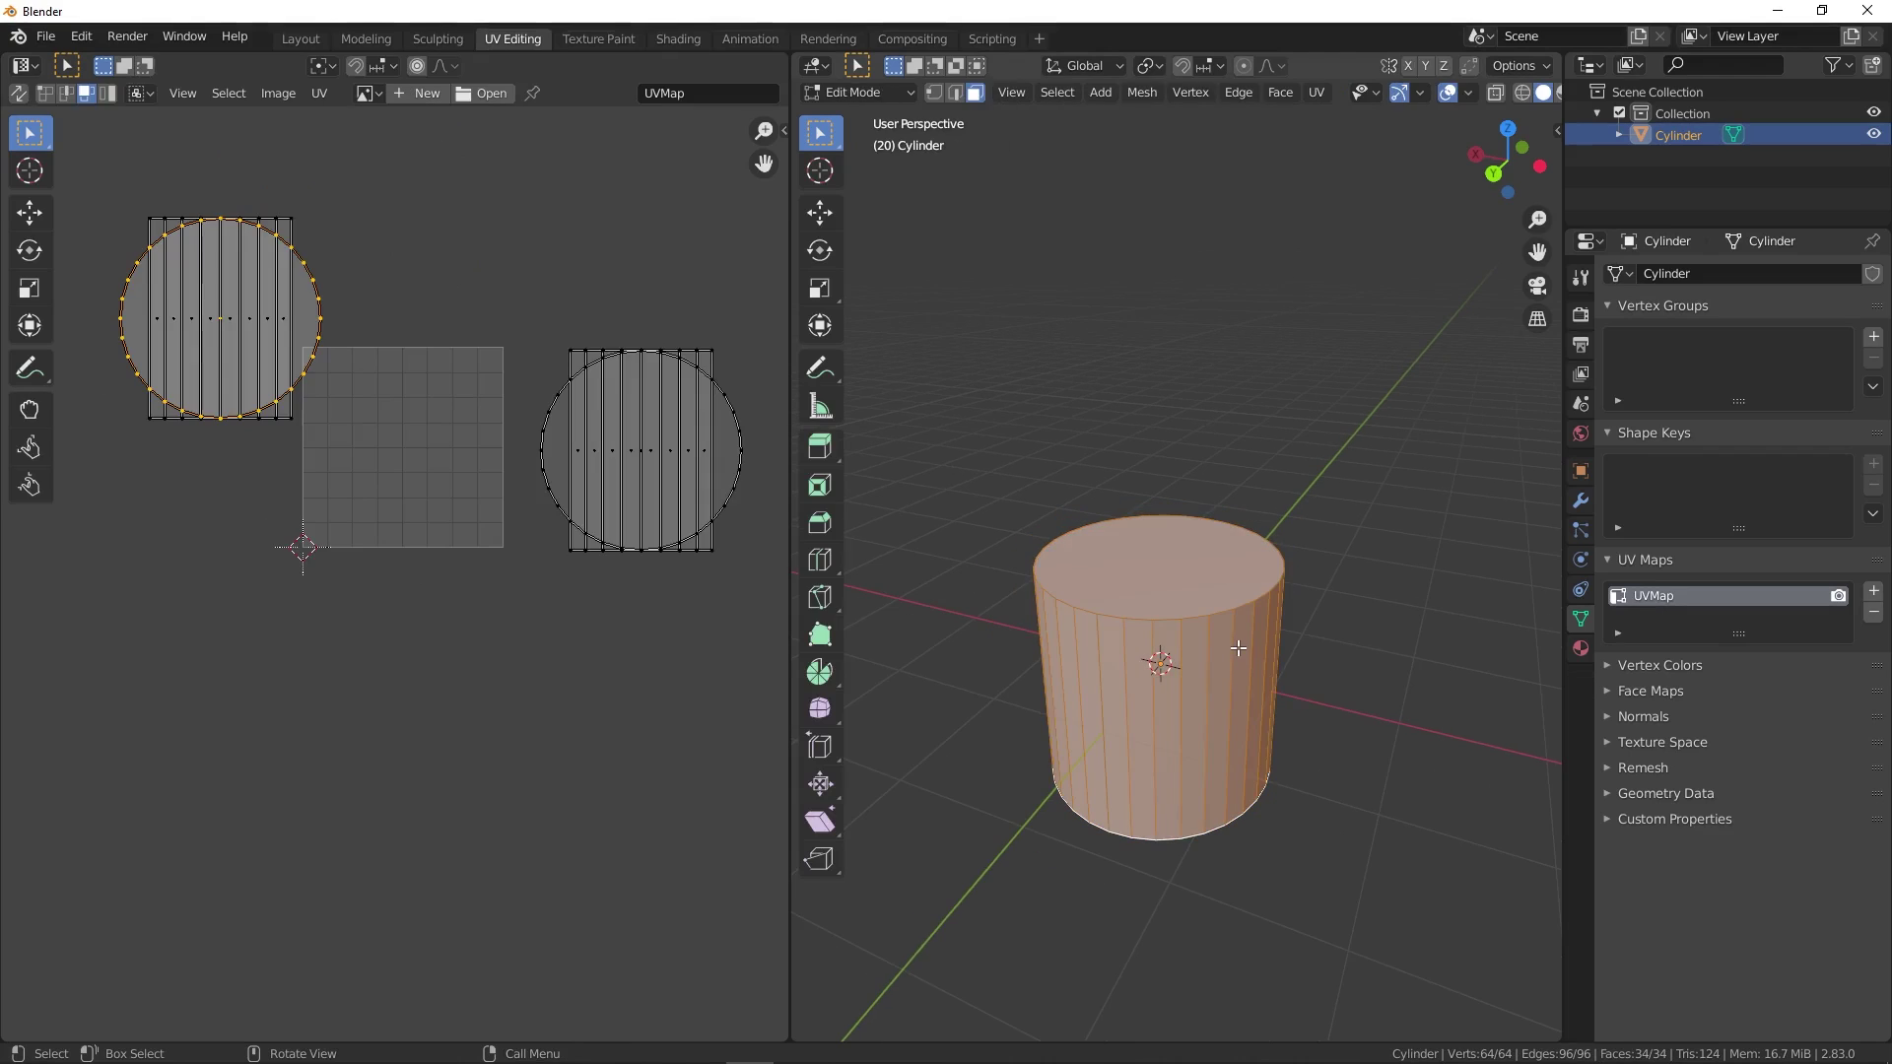
mouse_move(1238, 655)
middle_mouse_down()
mouse_move(1220, 503)
mouse_move(1265, 631)
middle_mouse_up()
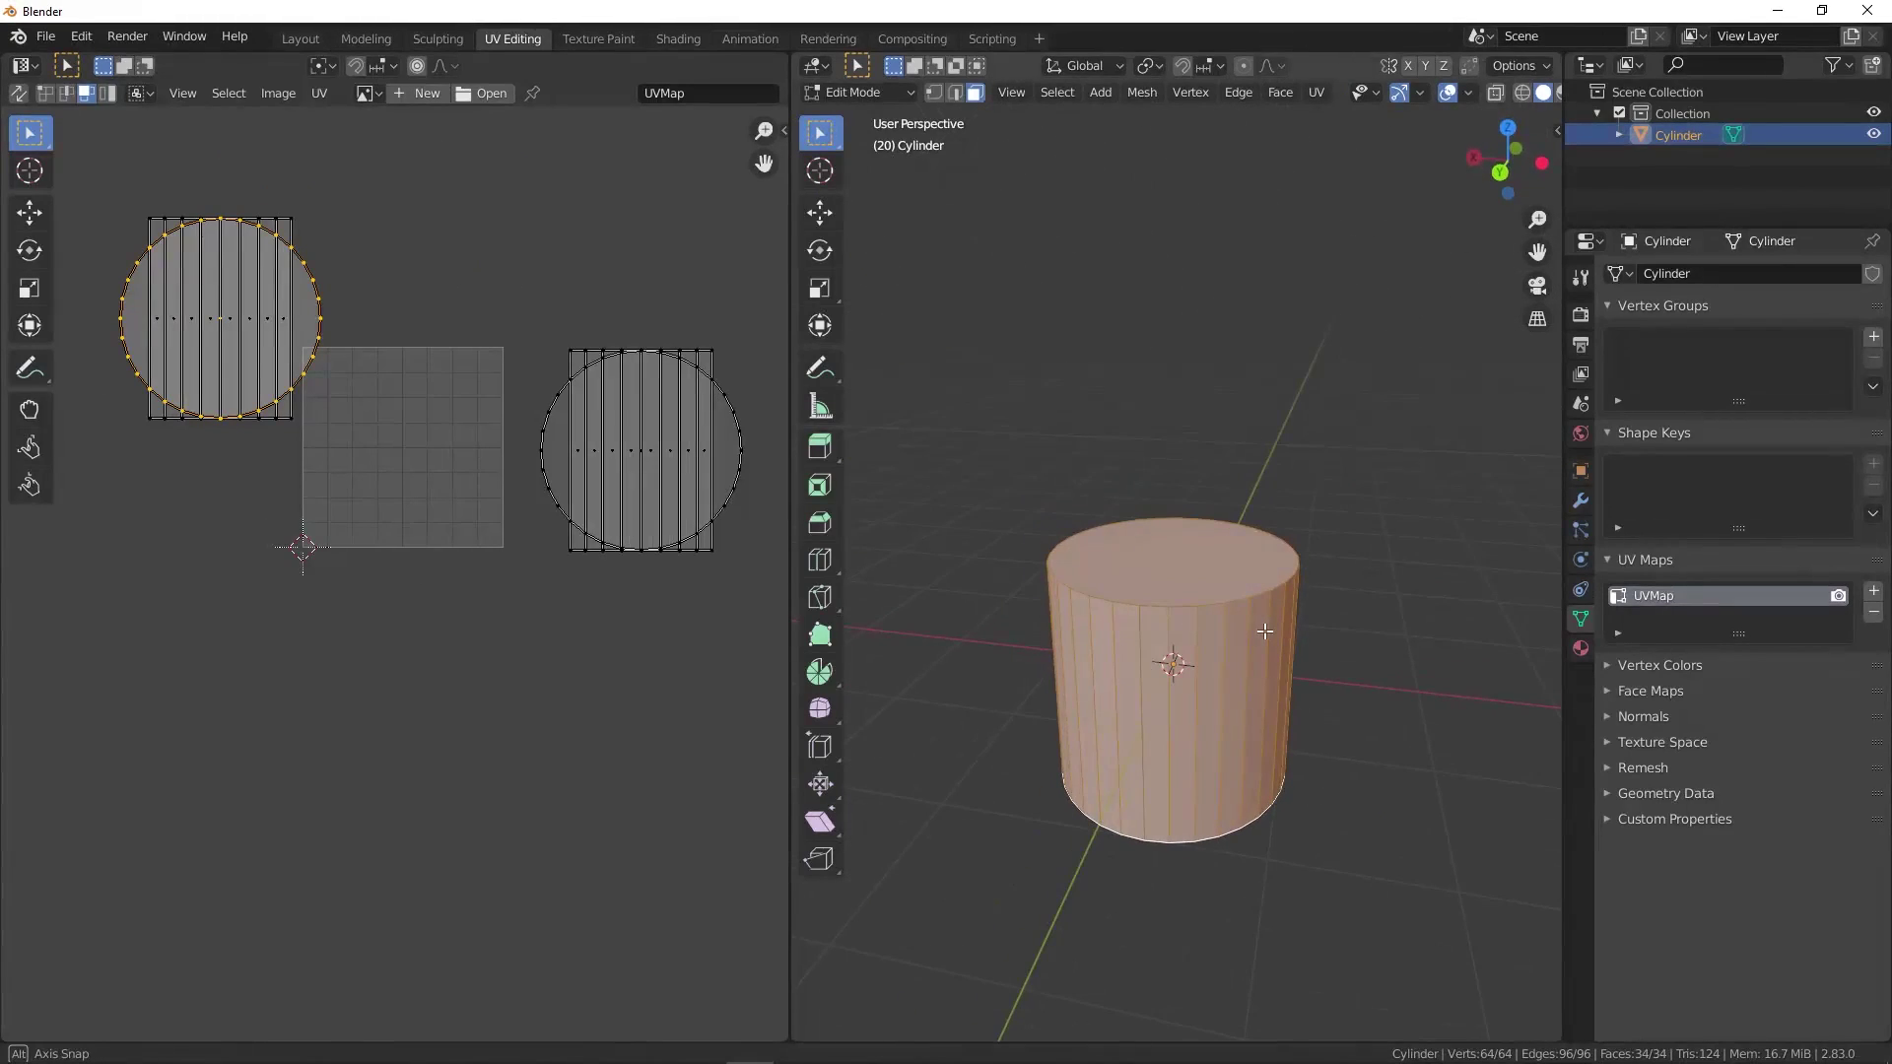
key("u")
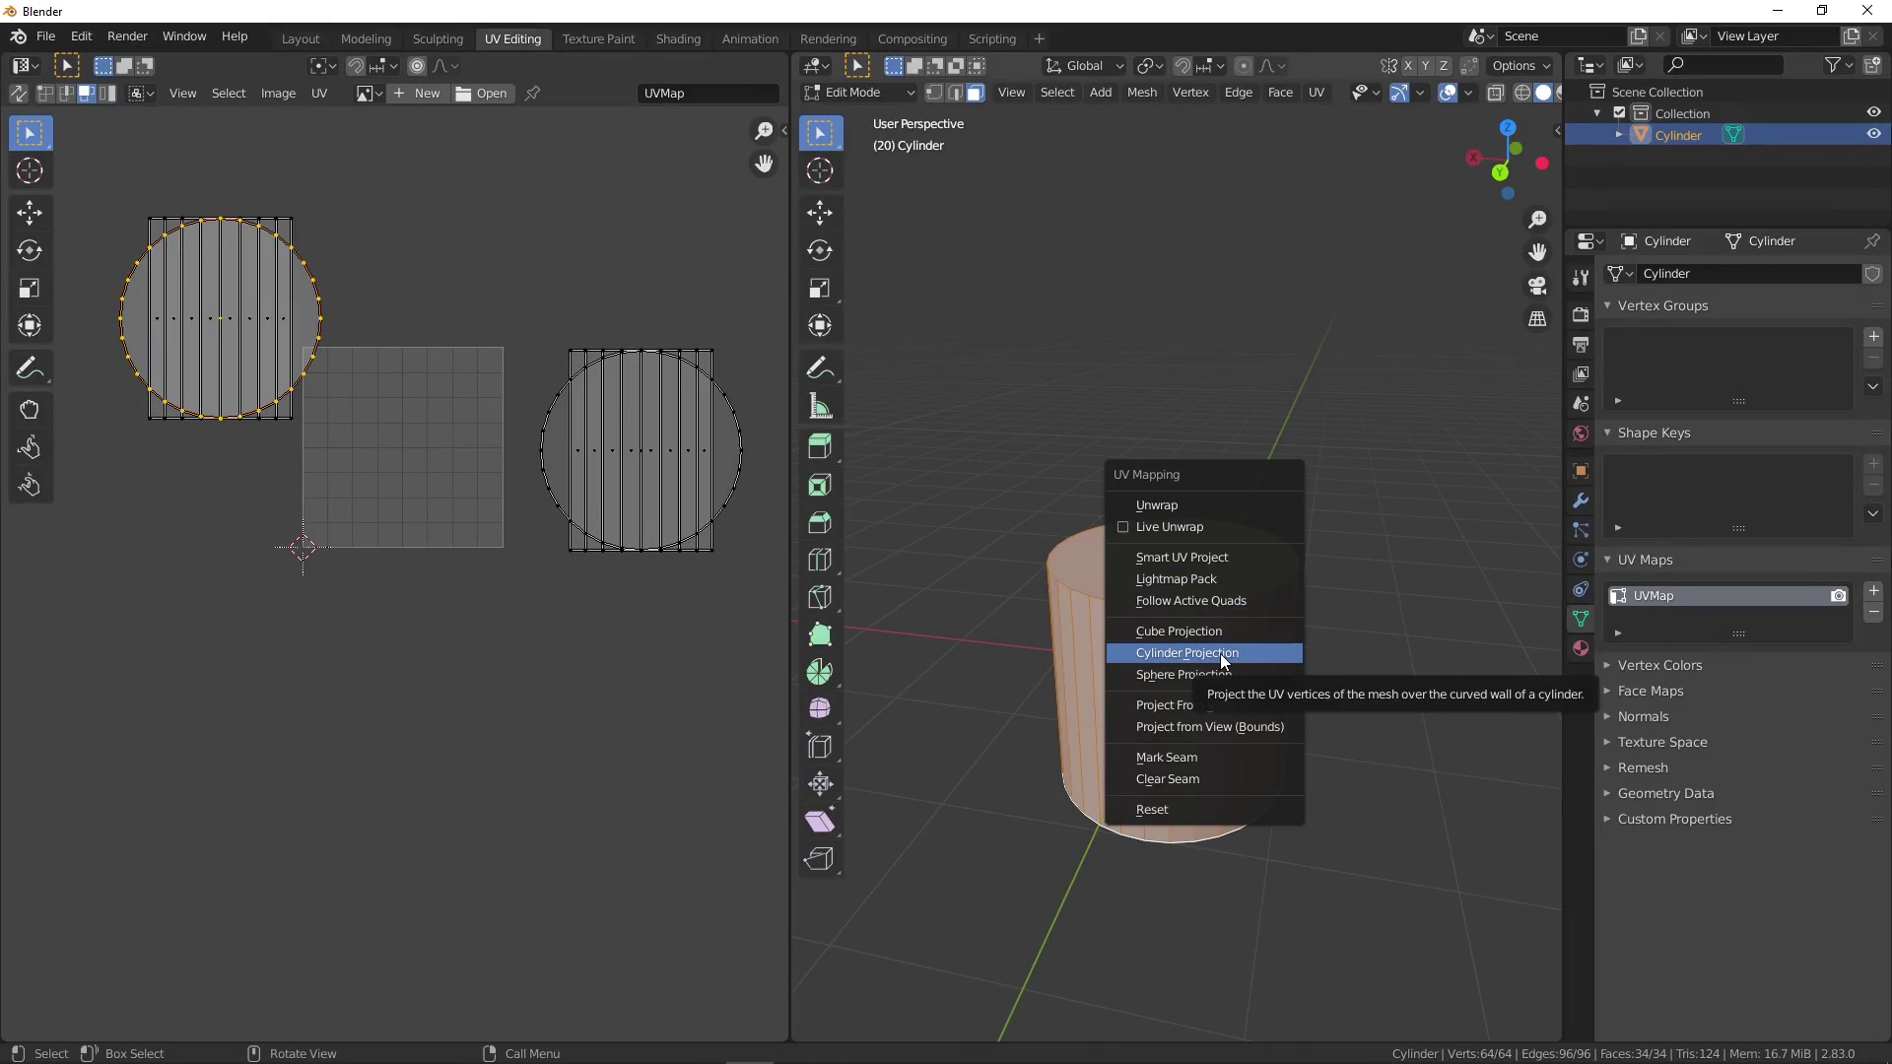
- Apply Cylinder Projection and orbit around the cylinder to check it
left_click(1180, 650)
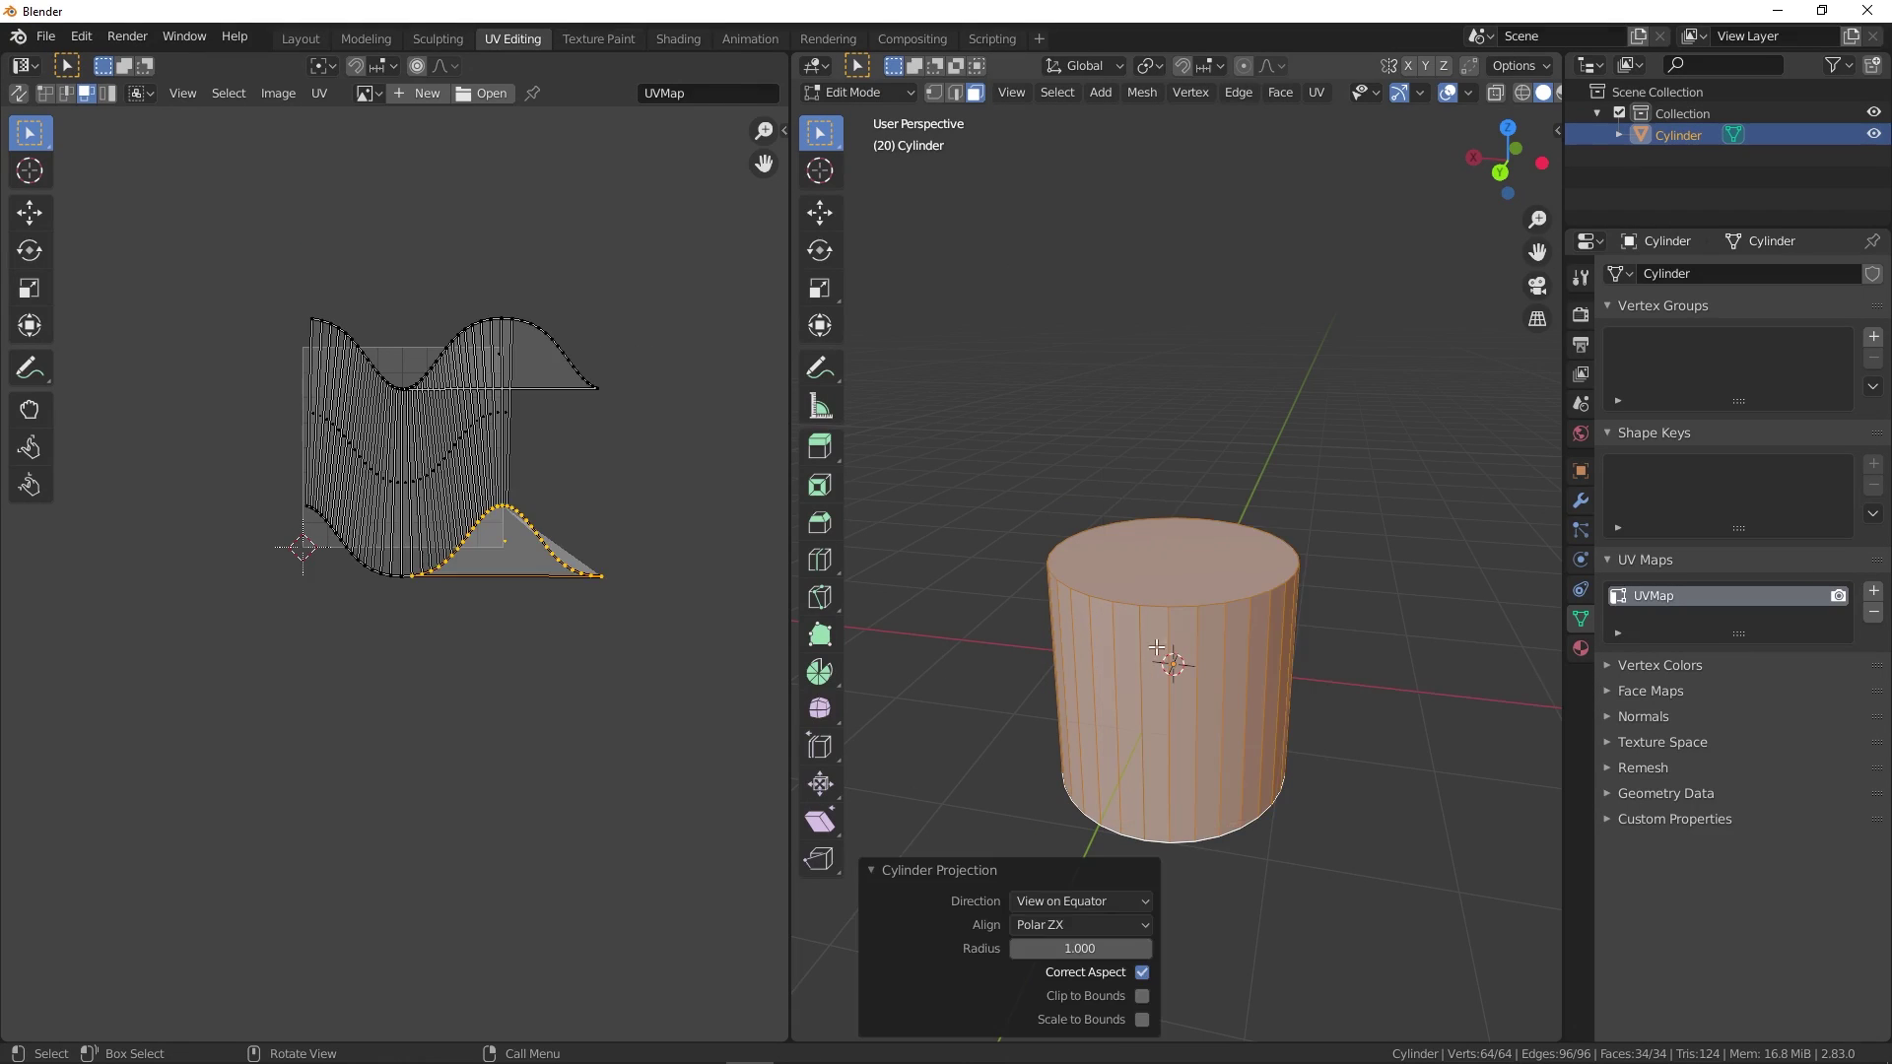
middle_click_drag(1139, 527, 1141, 683)
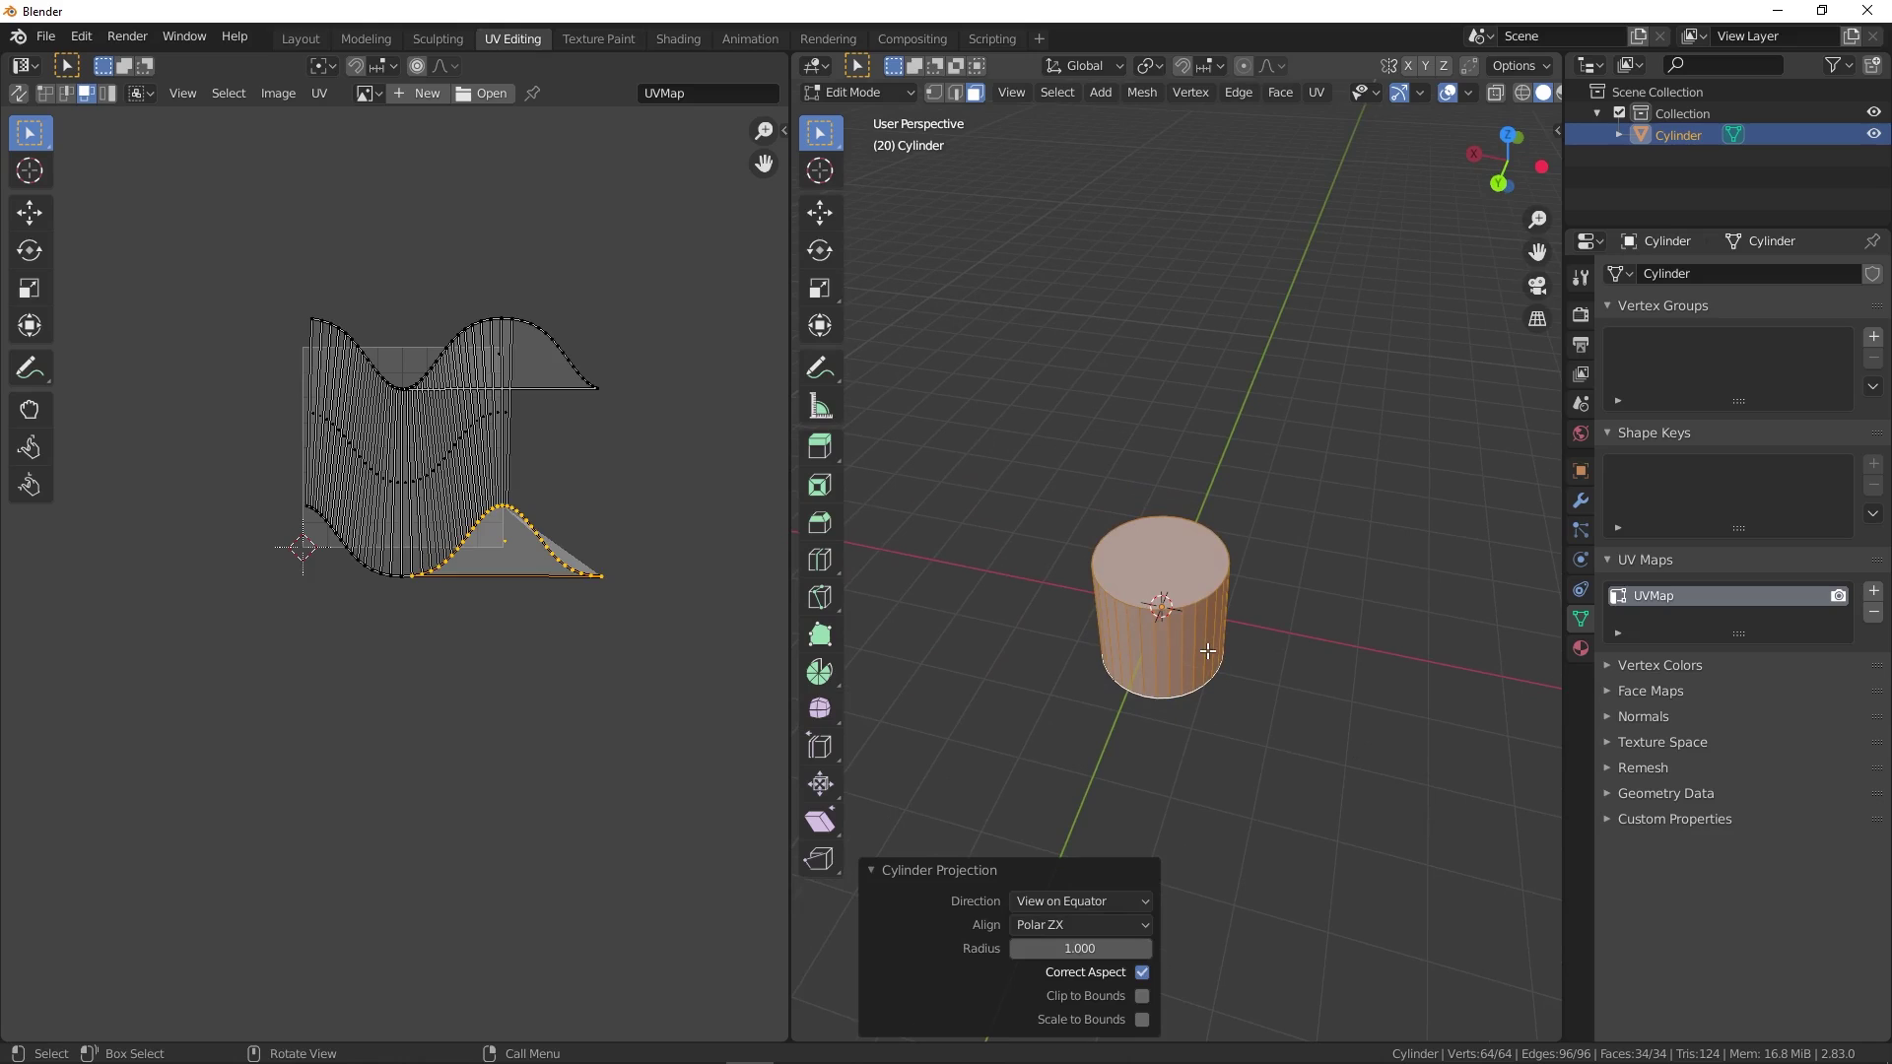
scroll(418, 467, "up", 2)
scroll(417, 467, "up", 2)
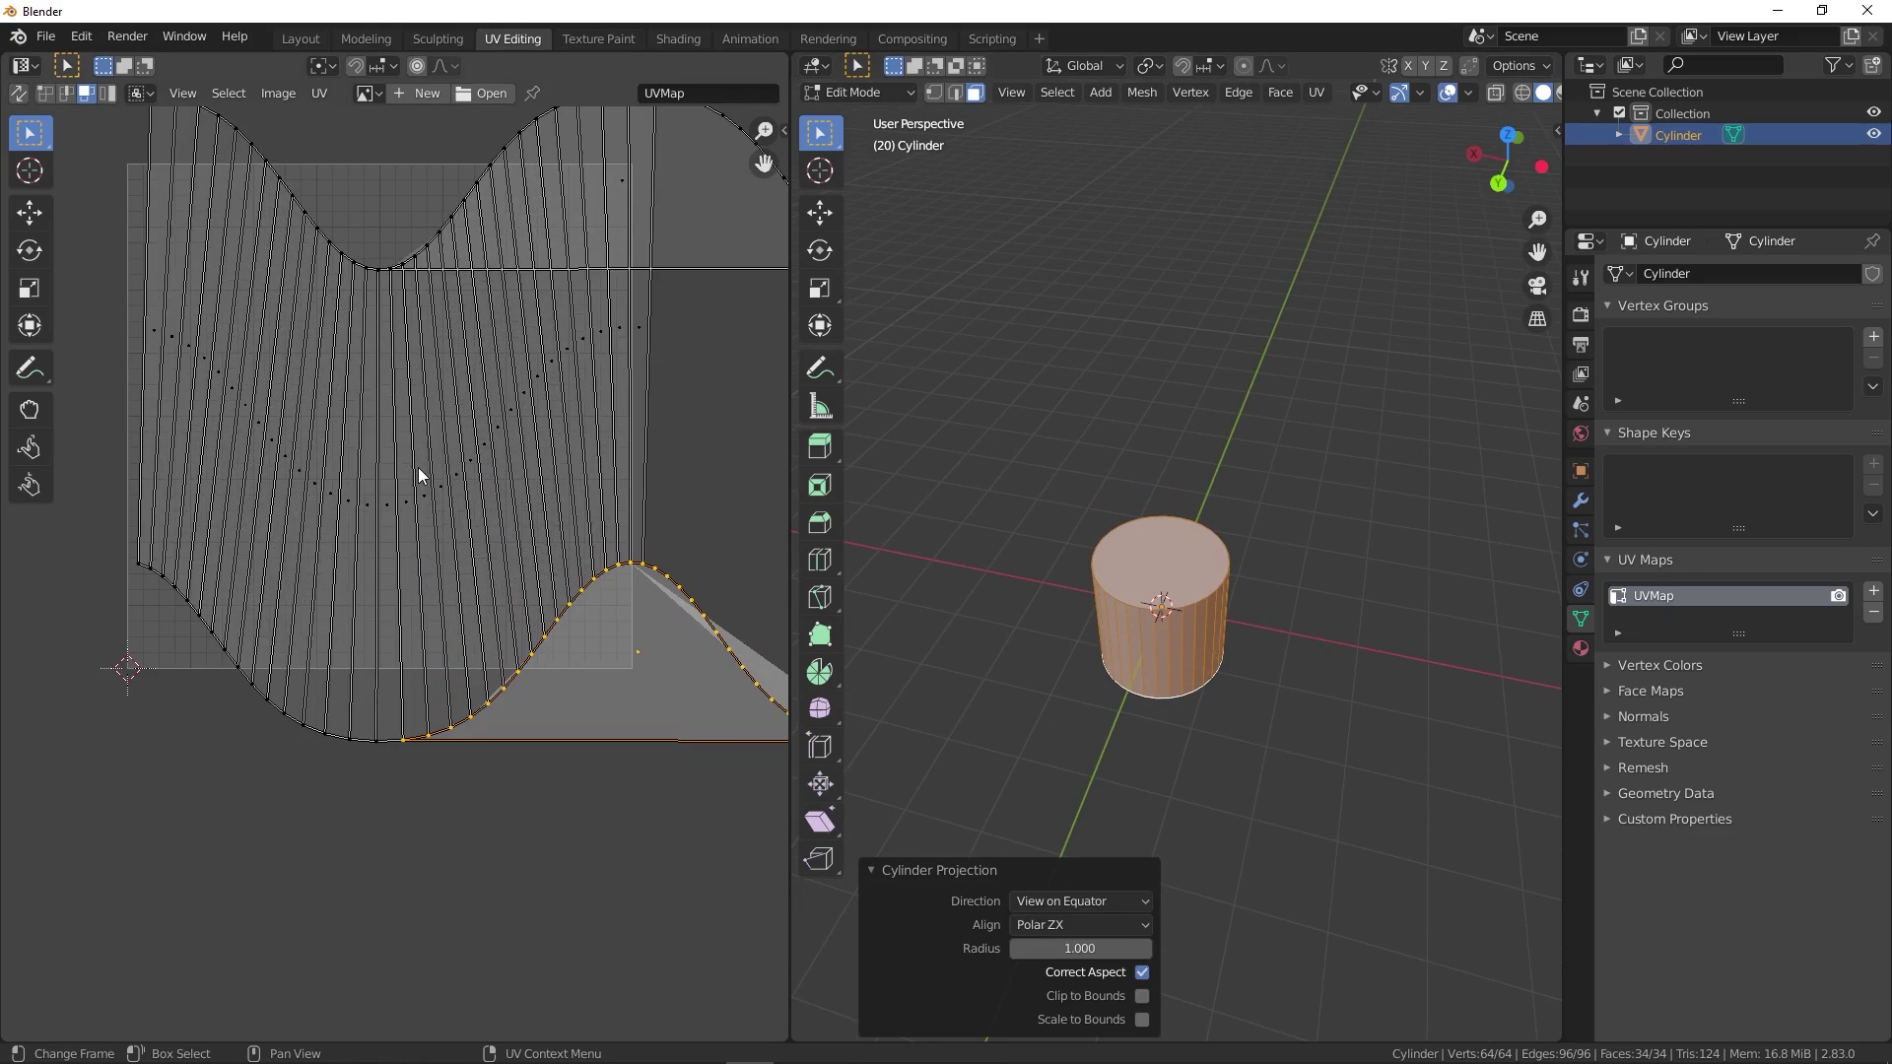
scroll(418, 467, "down", 2)
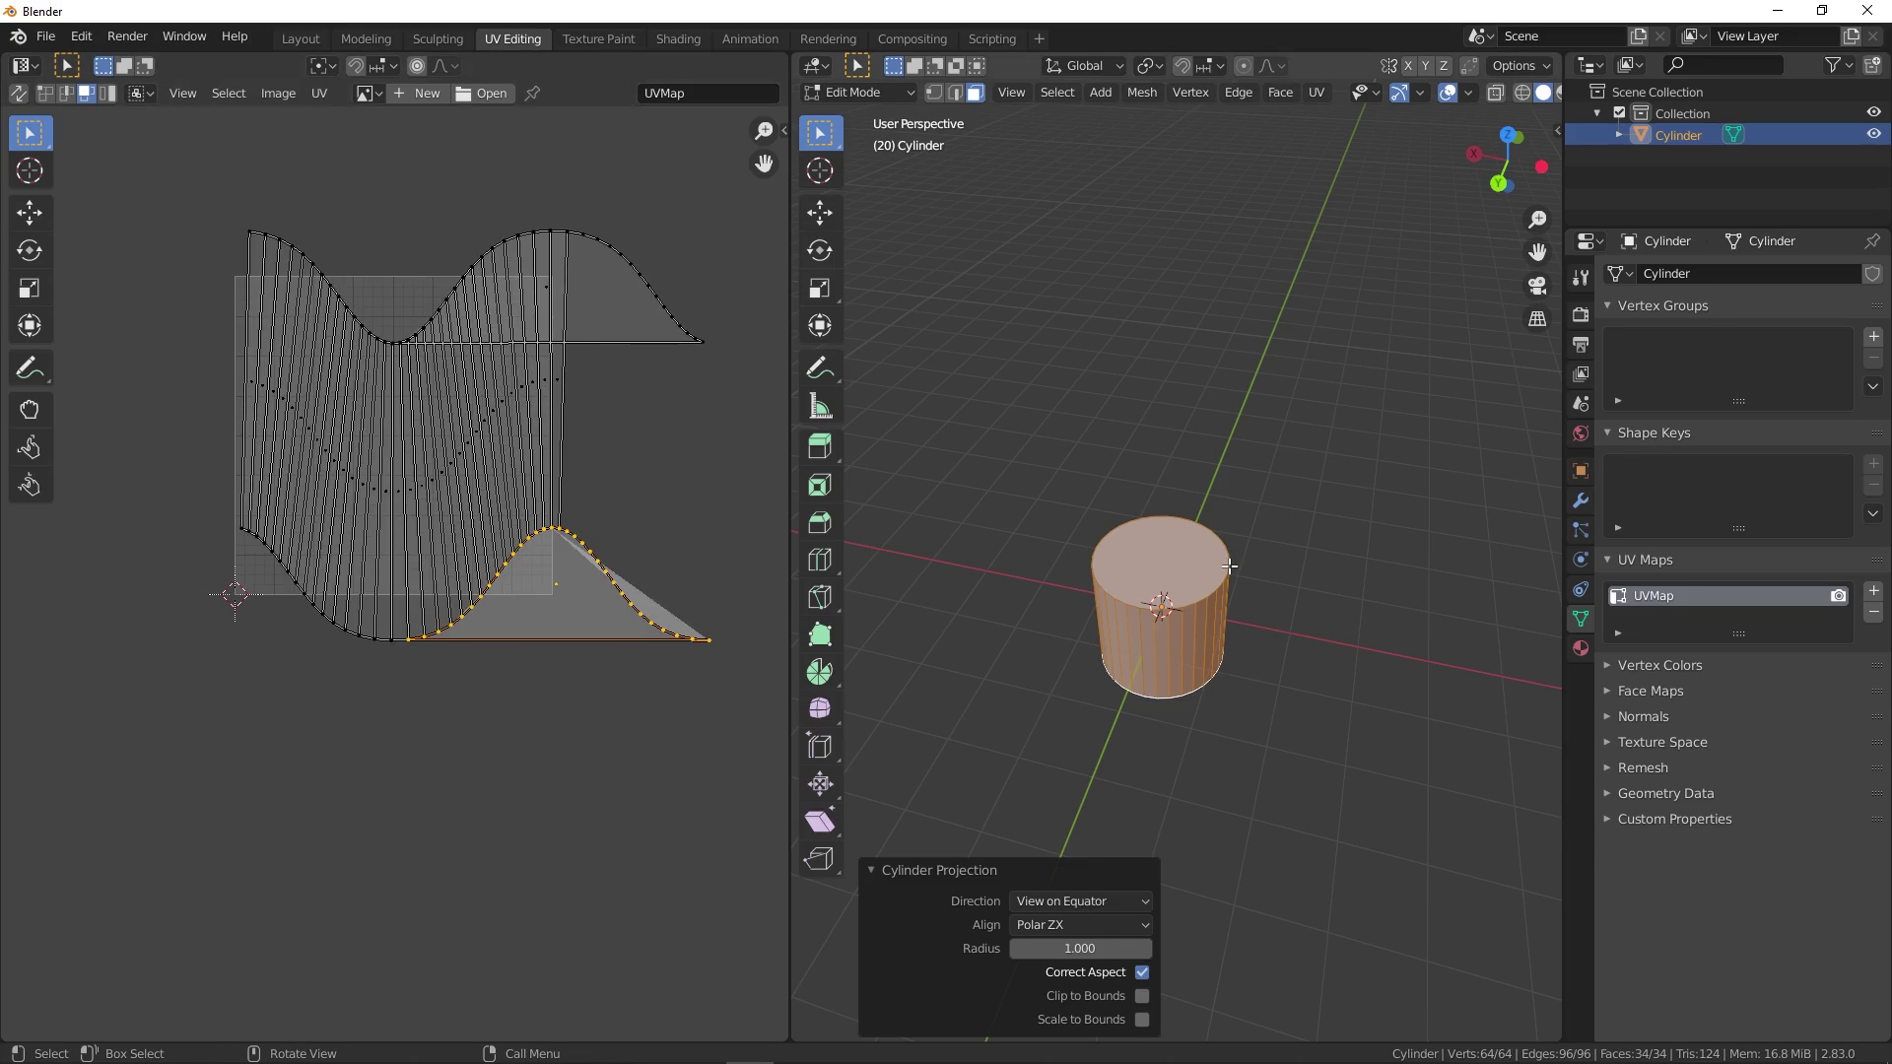
middle_click_drag(1229, 565, 1079, 505)
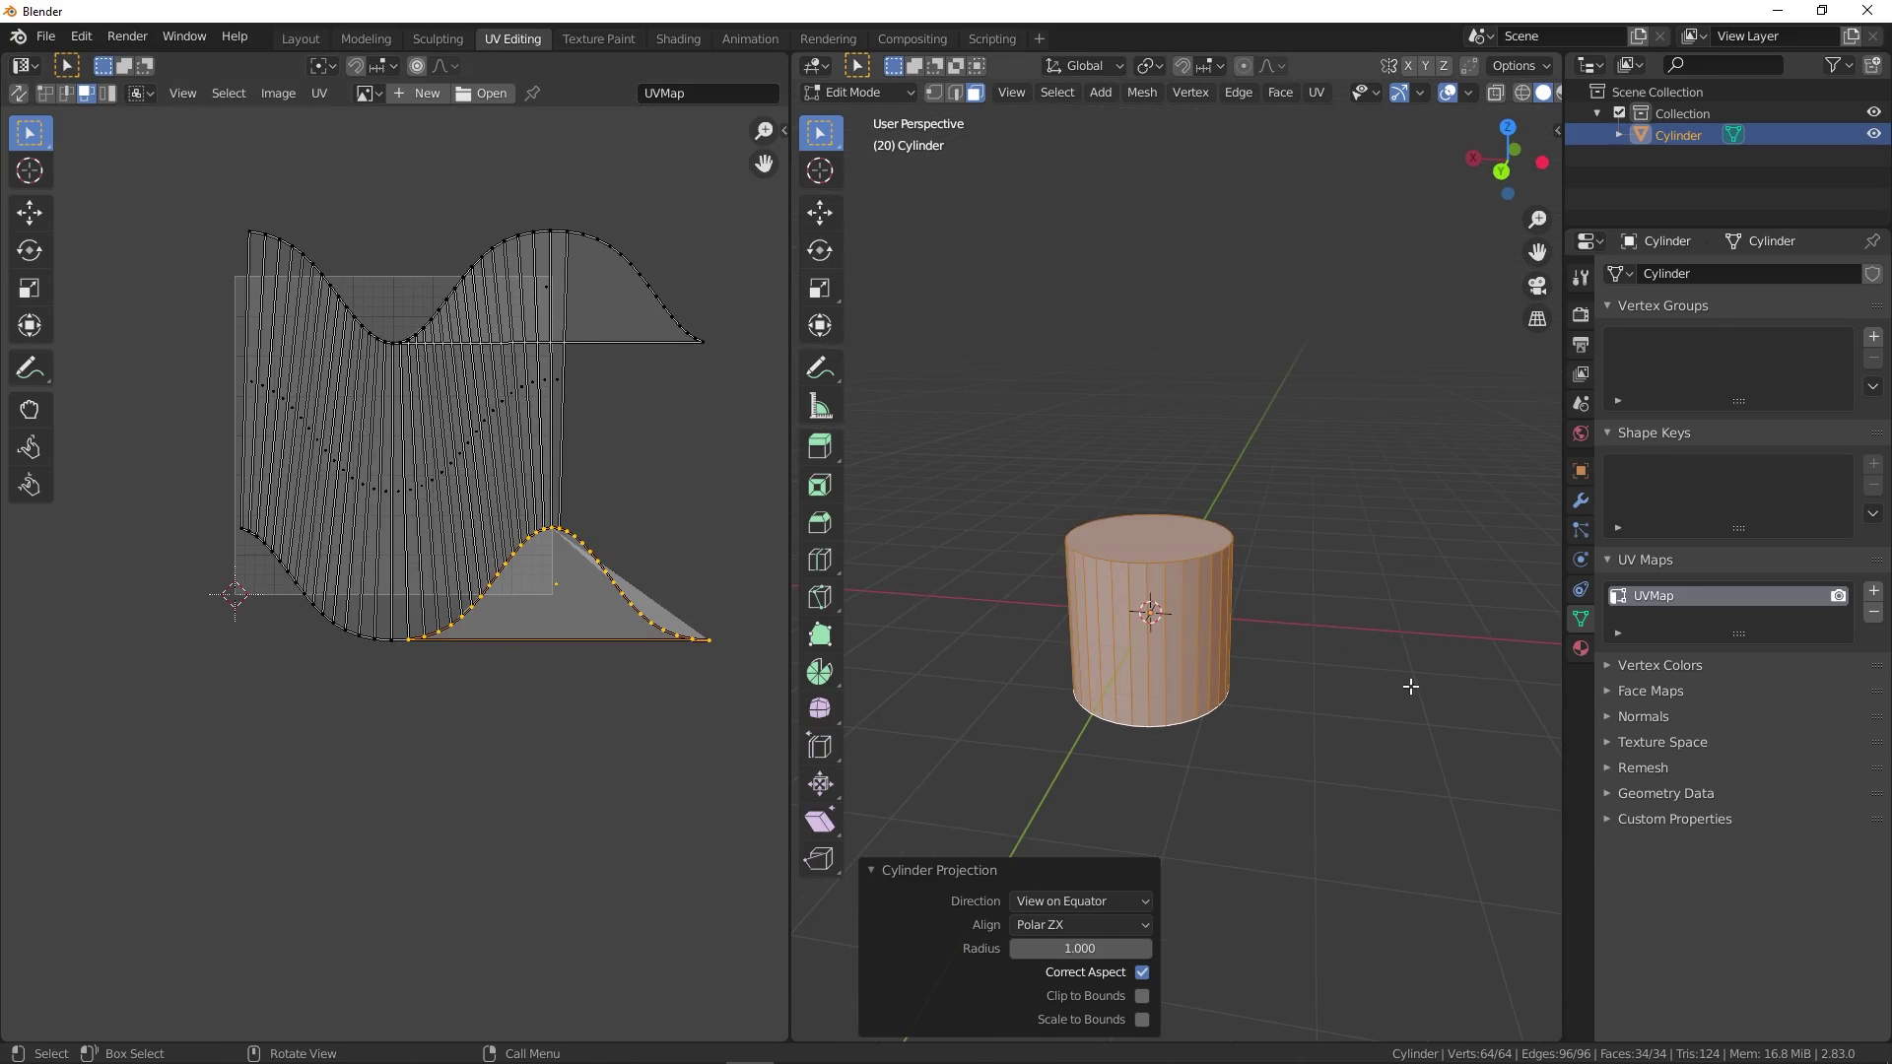
middle_click_drag(1411, 686, 1293, 546)
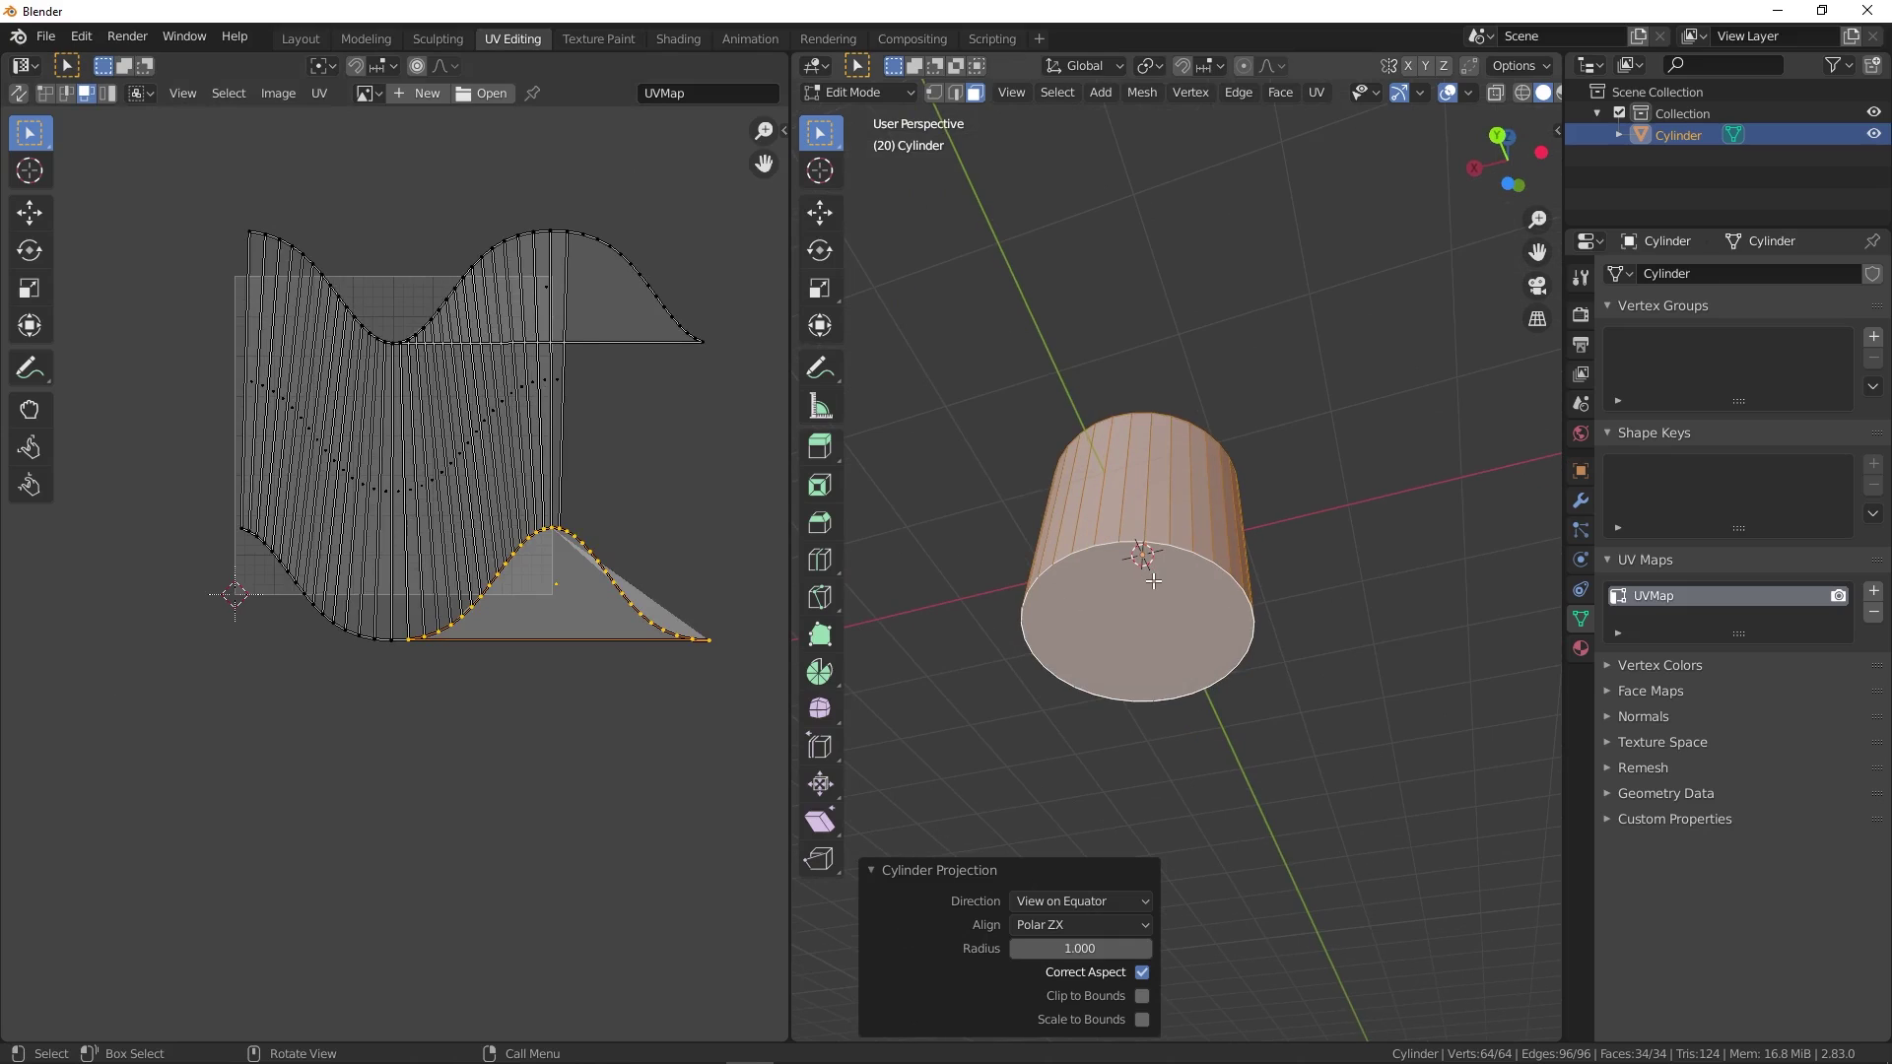
middle_click_drag(1200, 569, 1200, 751)
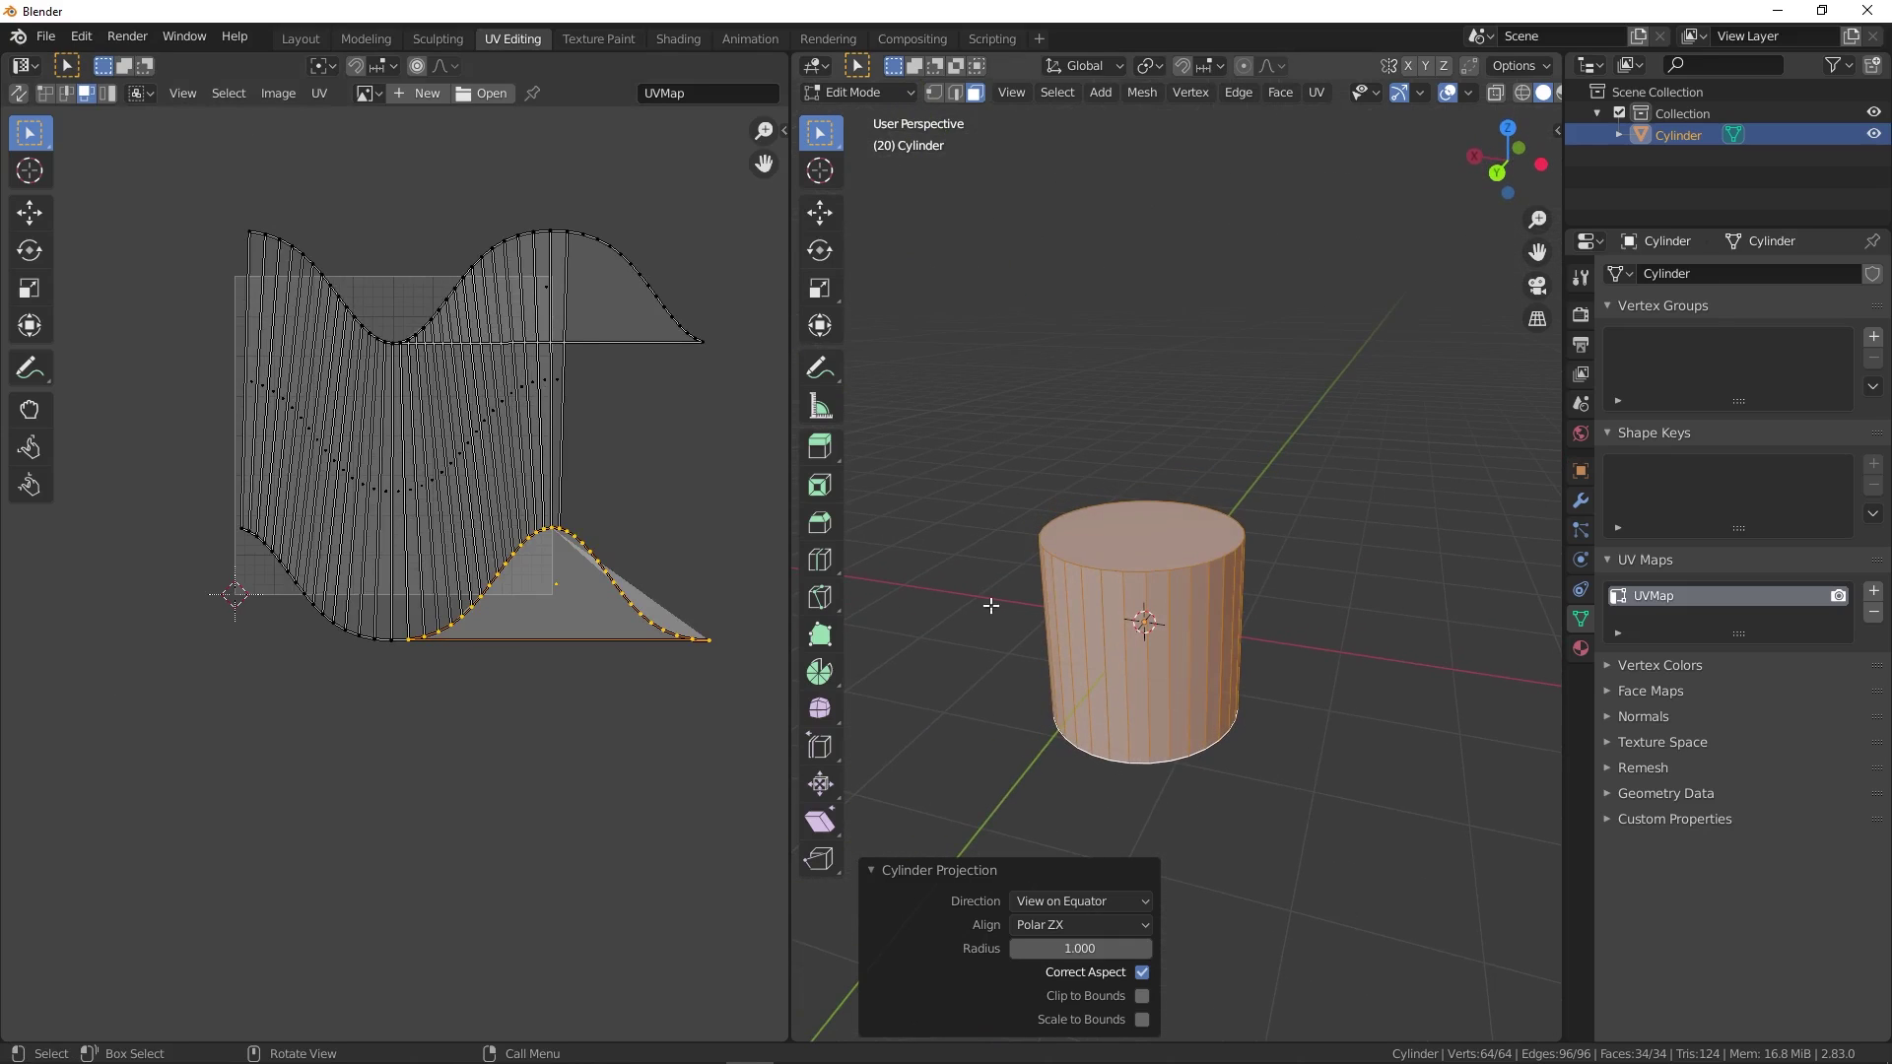
middle_click_drag(1150, 677, 1002, 601)
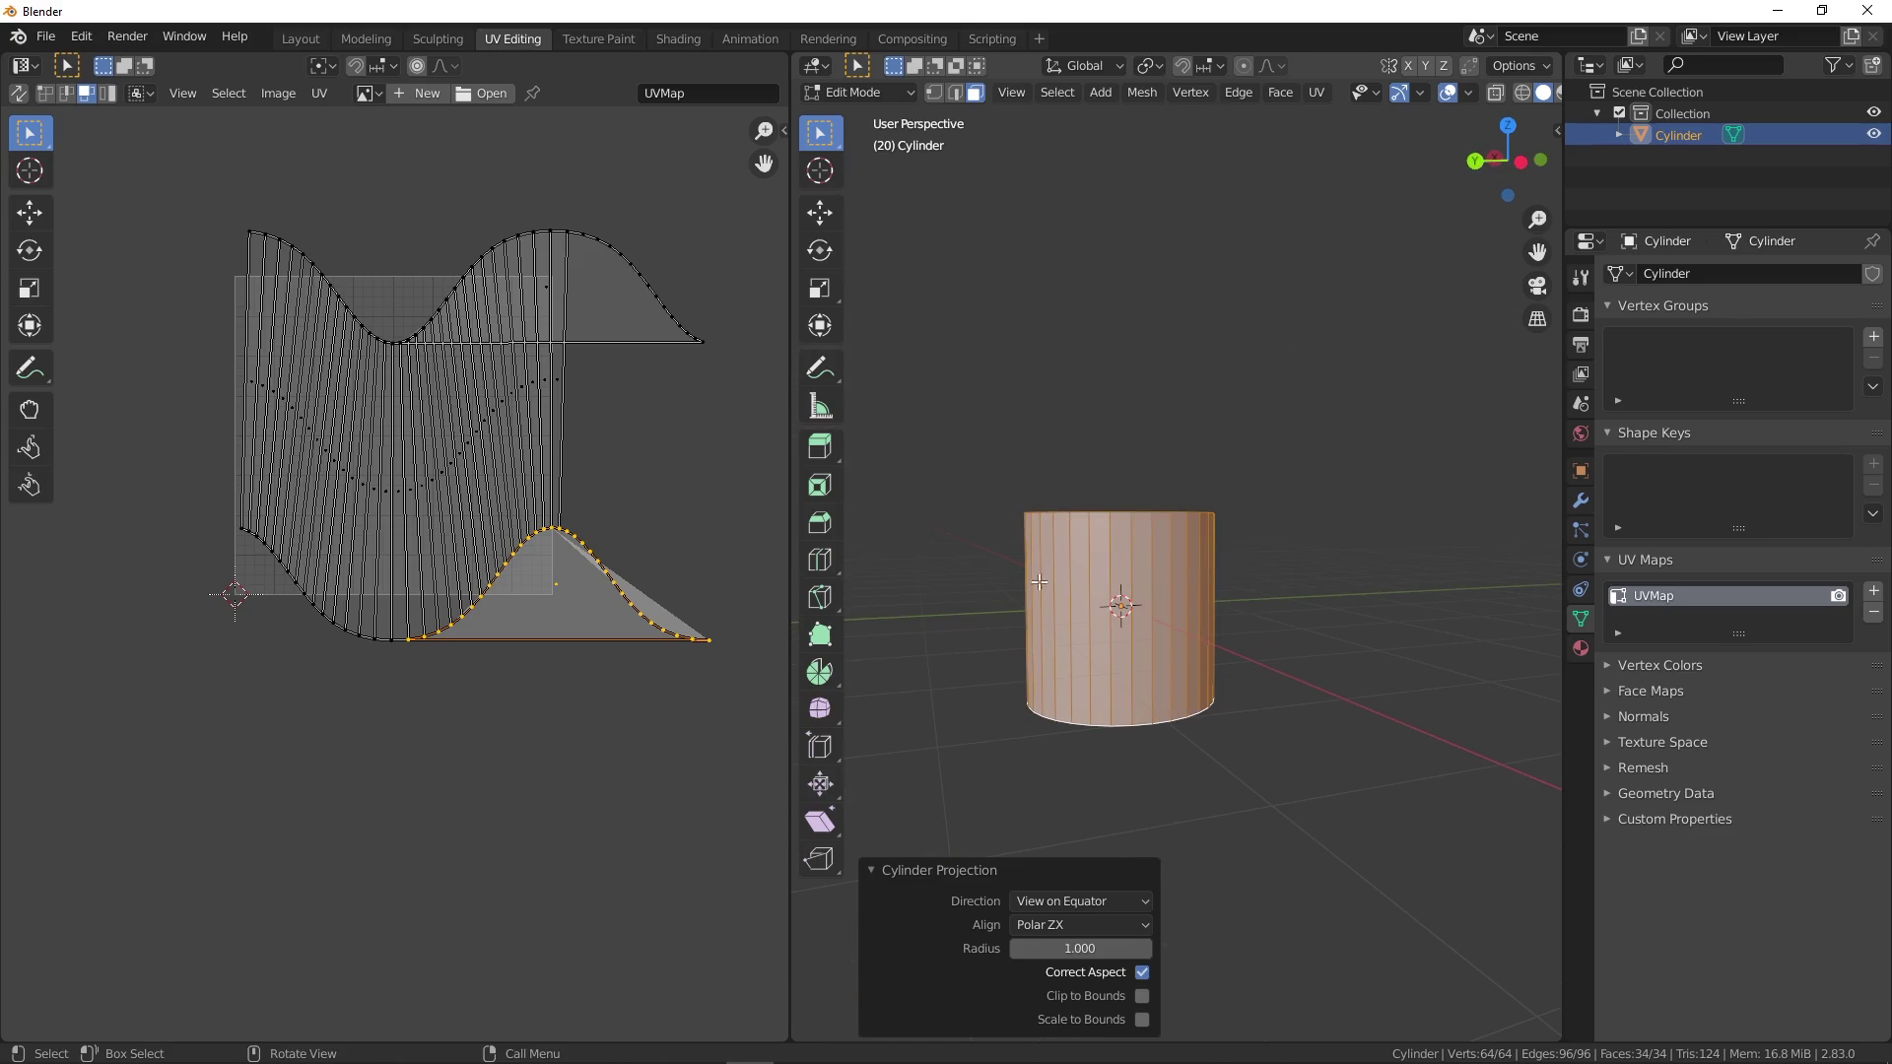
mouse_move(1186, 586)
middle_mouse_down()
mouse_move(1444, 588)
mouse_move(1187, 627)
mouse_move(1221, 585)
middle_mouse_up()
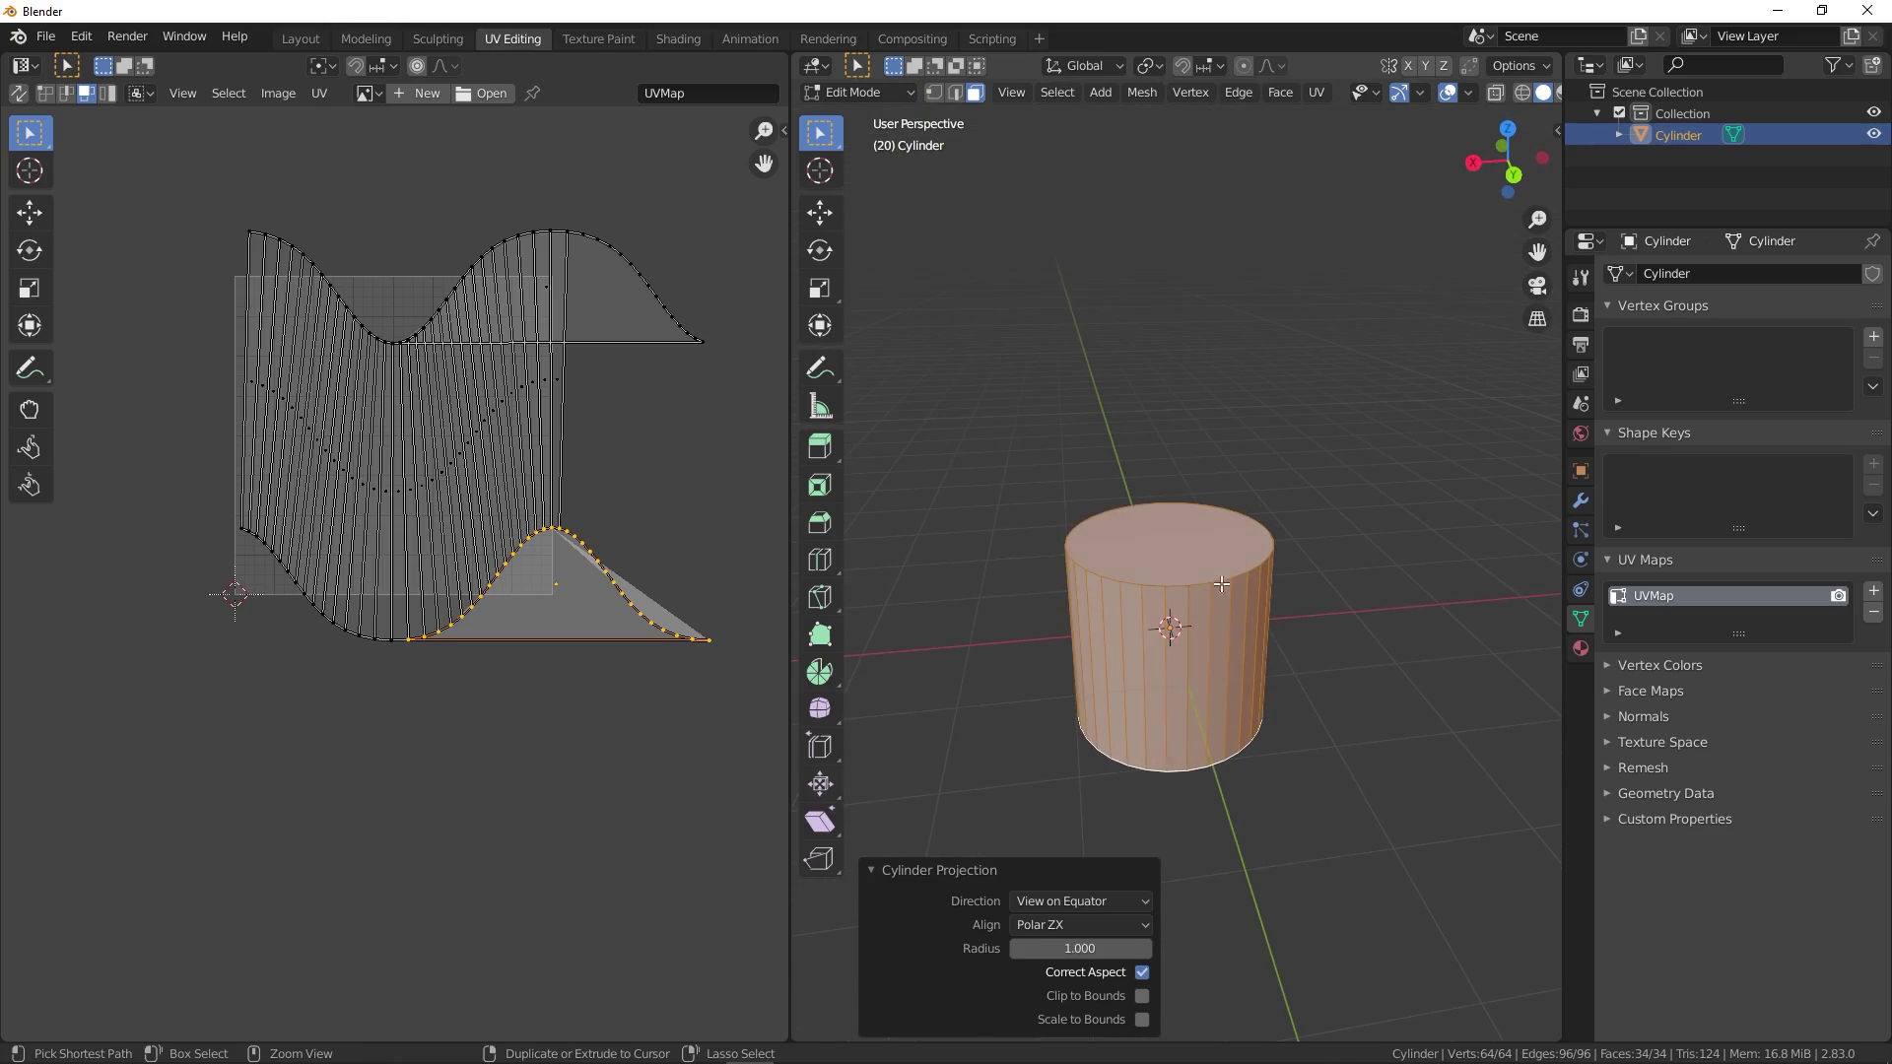
- Select the side-wall face strips by shortest path
left_click(1221, 585, "ctrl")
mouse_move(1288, 727)
middle_mouse_down()
mouse_move(1286, 539)
mouse_move(880, 682)
middle_mouse_up()
left_click(1171, 543, "shift")
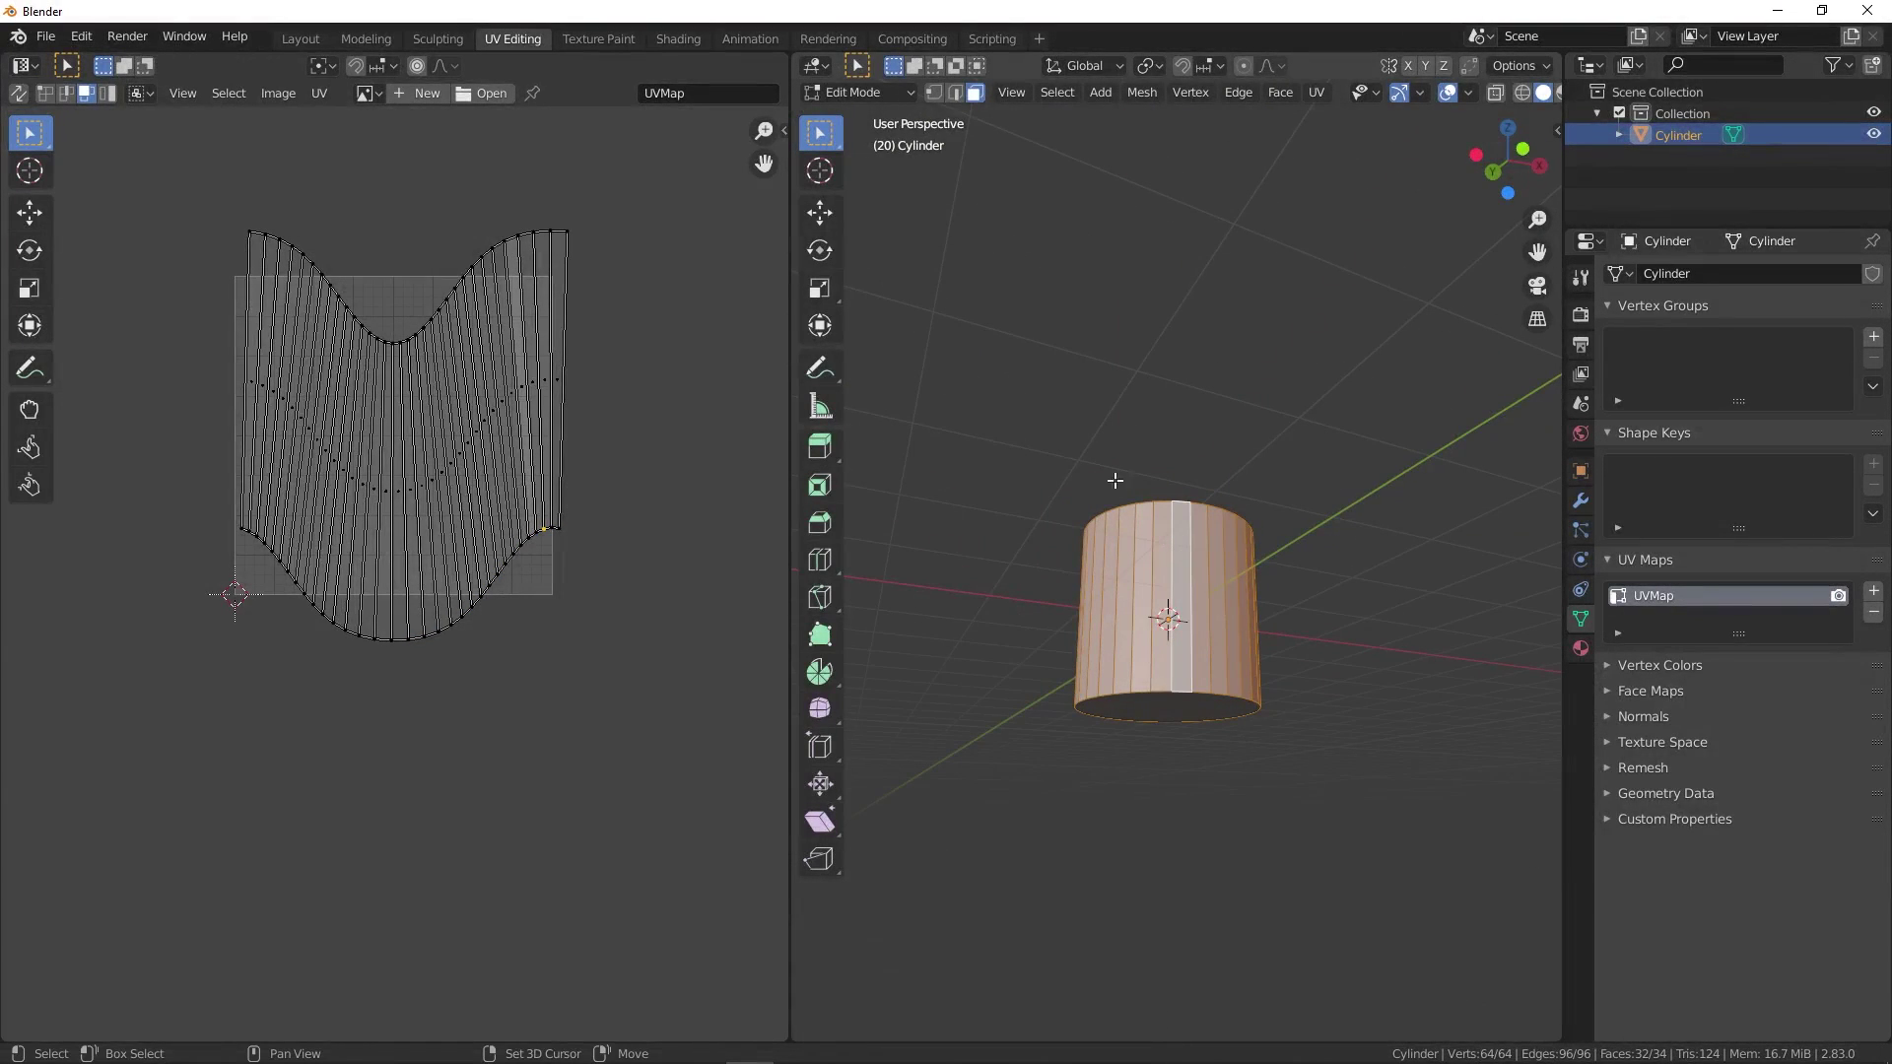
mouse_move(1109, 490)
middle_mouse_down()
mouse_move(1440, 528)
mouse_move(1343, 524)
middle_mouse_up()
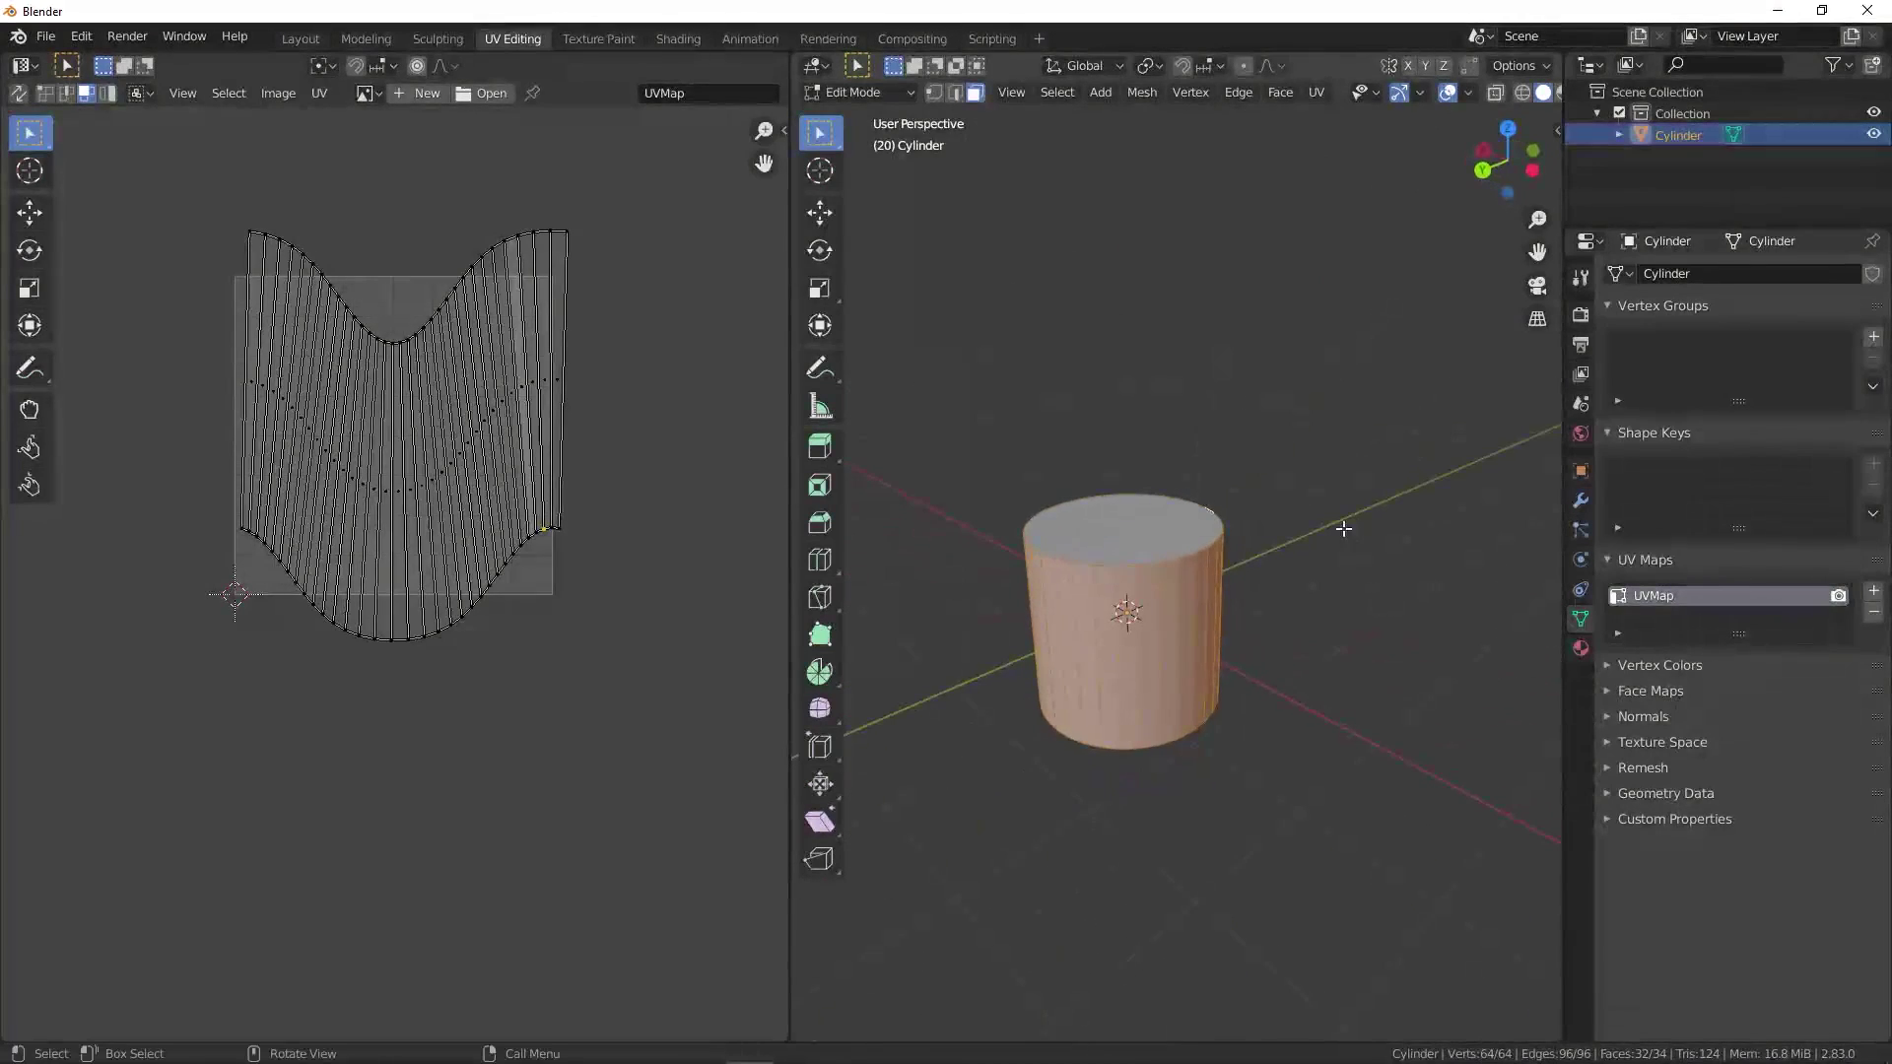
- Cylinder-project the selected side-wall faces on their own
key("u")
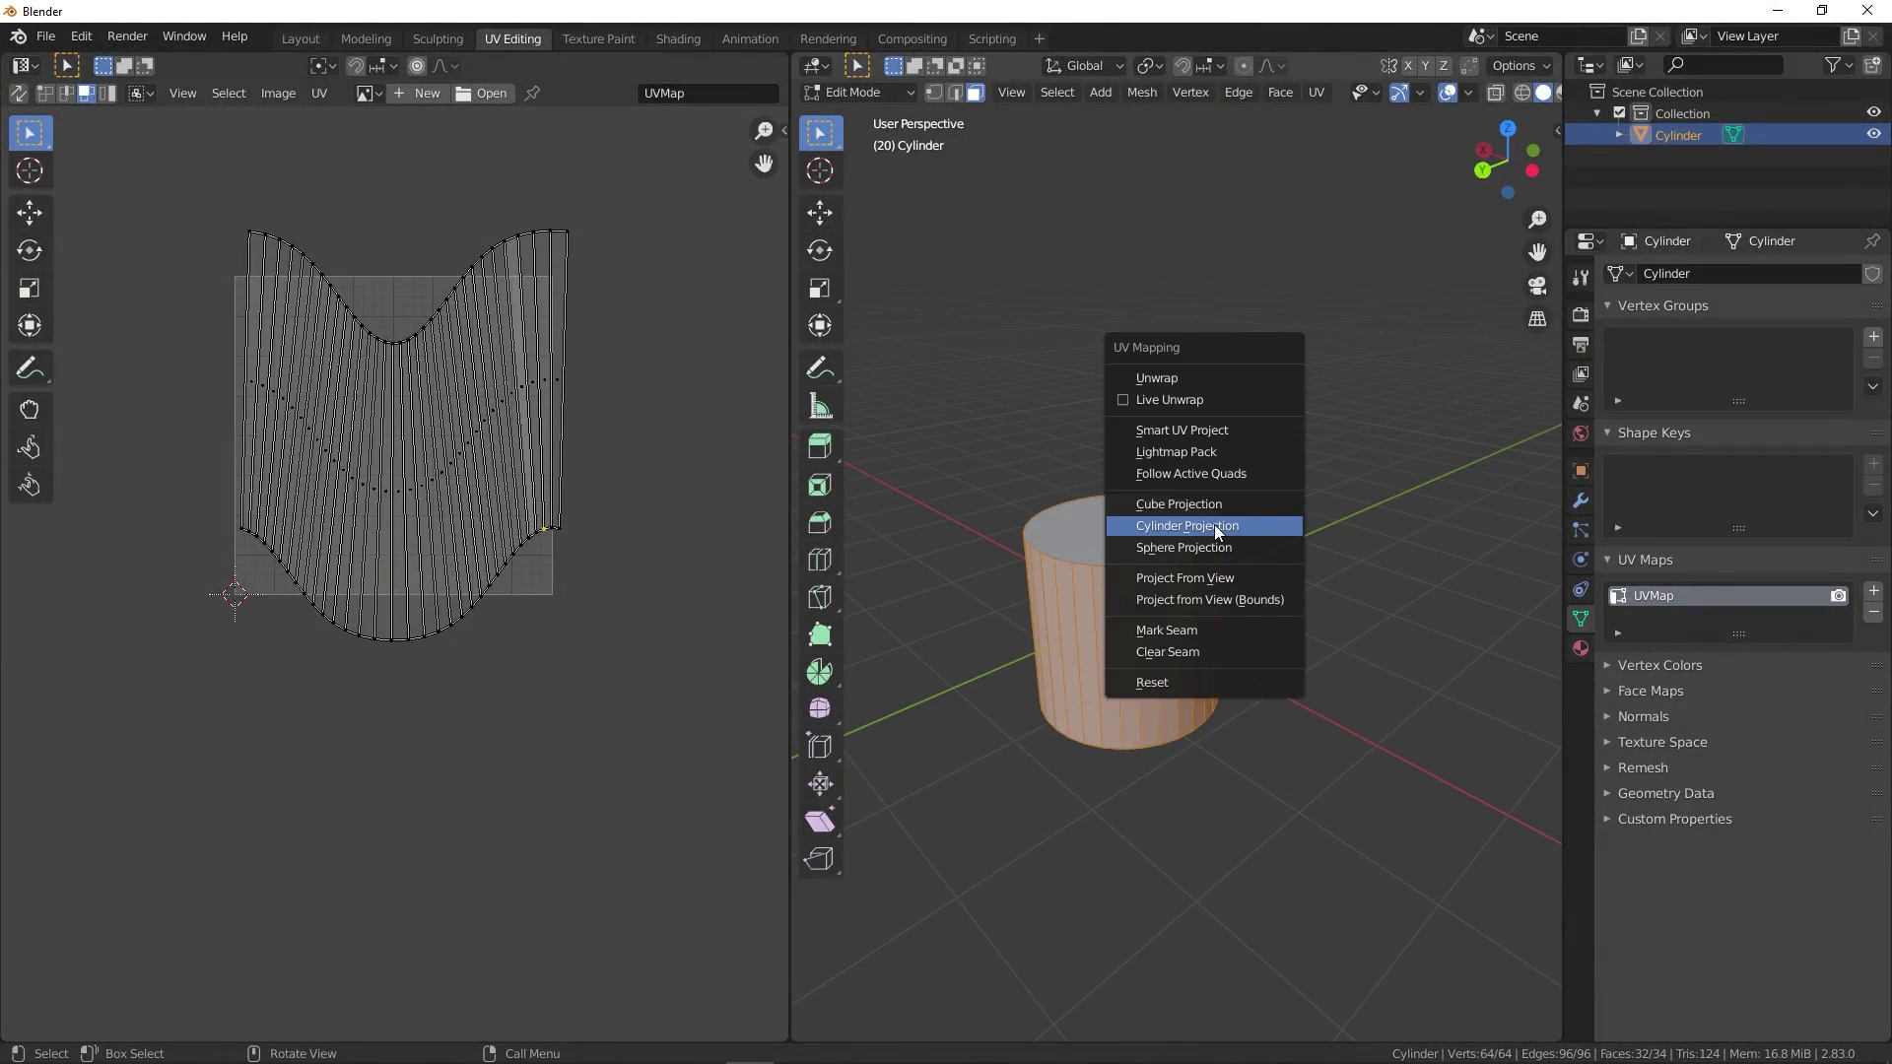
left_click(1227, 527)
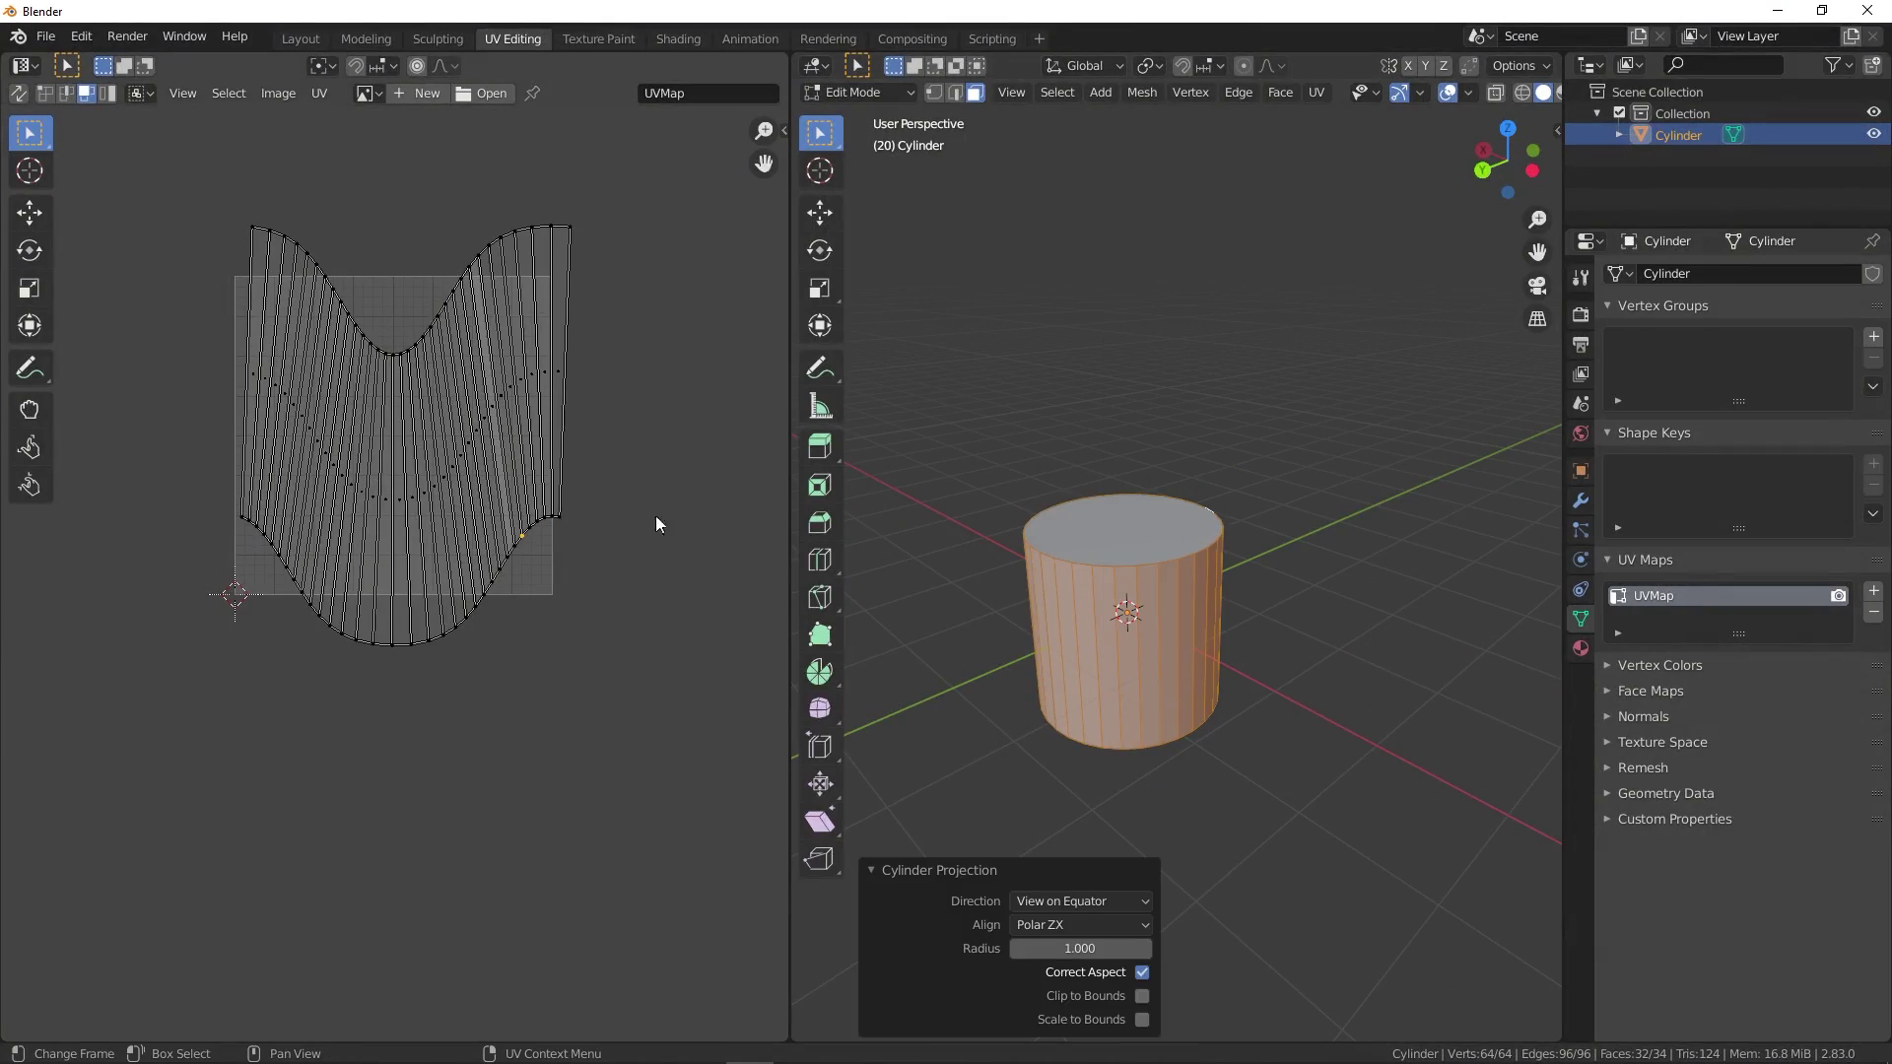
scroll(476, 489, "up", 2)
scroll(686, 471, "down", 2)
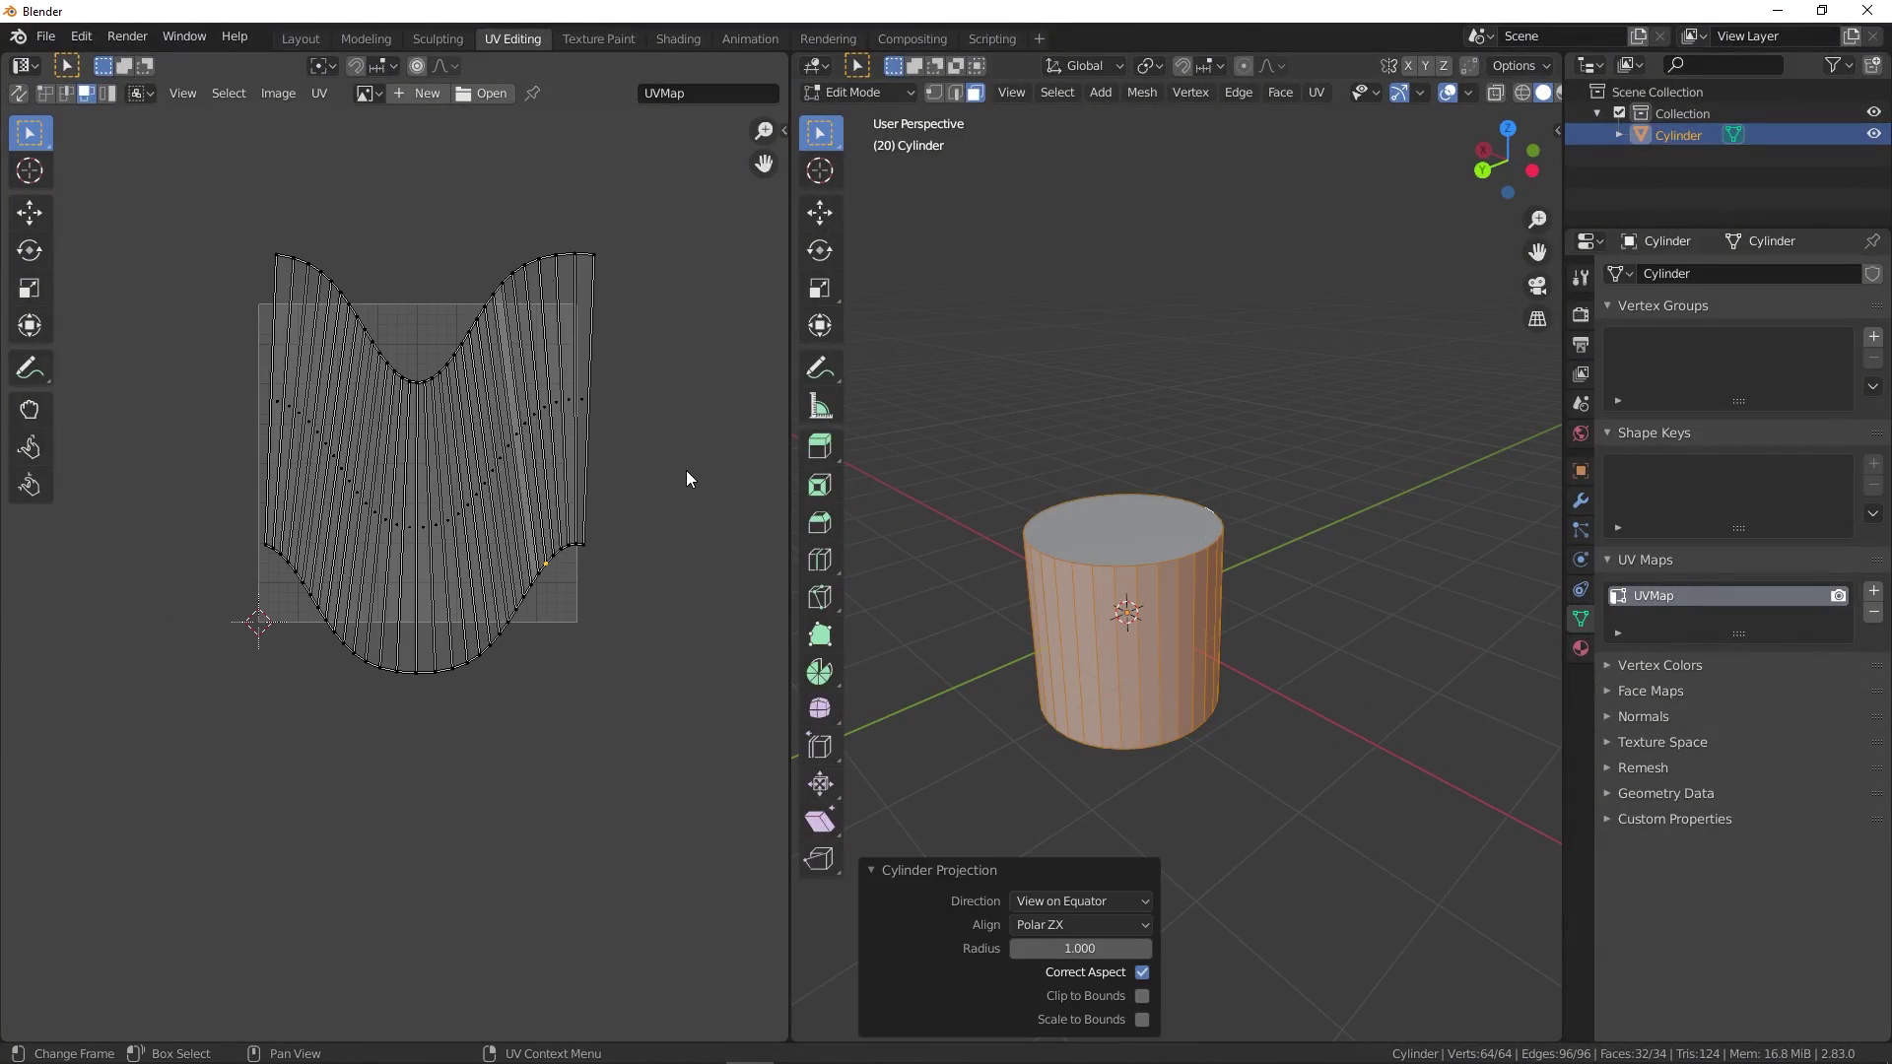
scroll(686, 470, "down", 1)
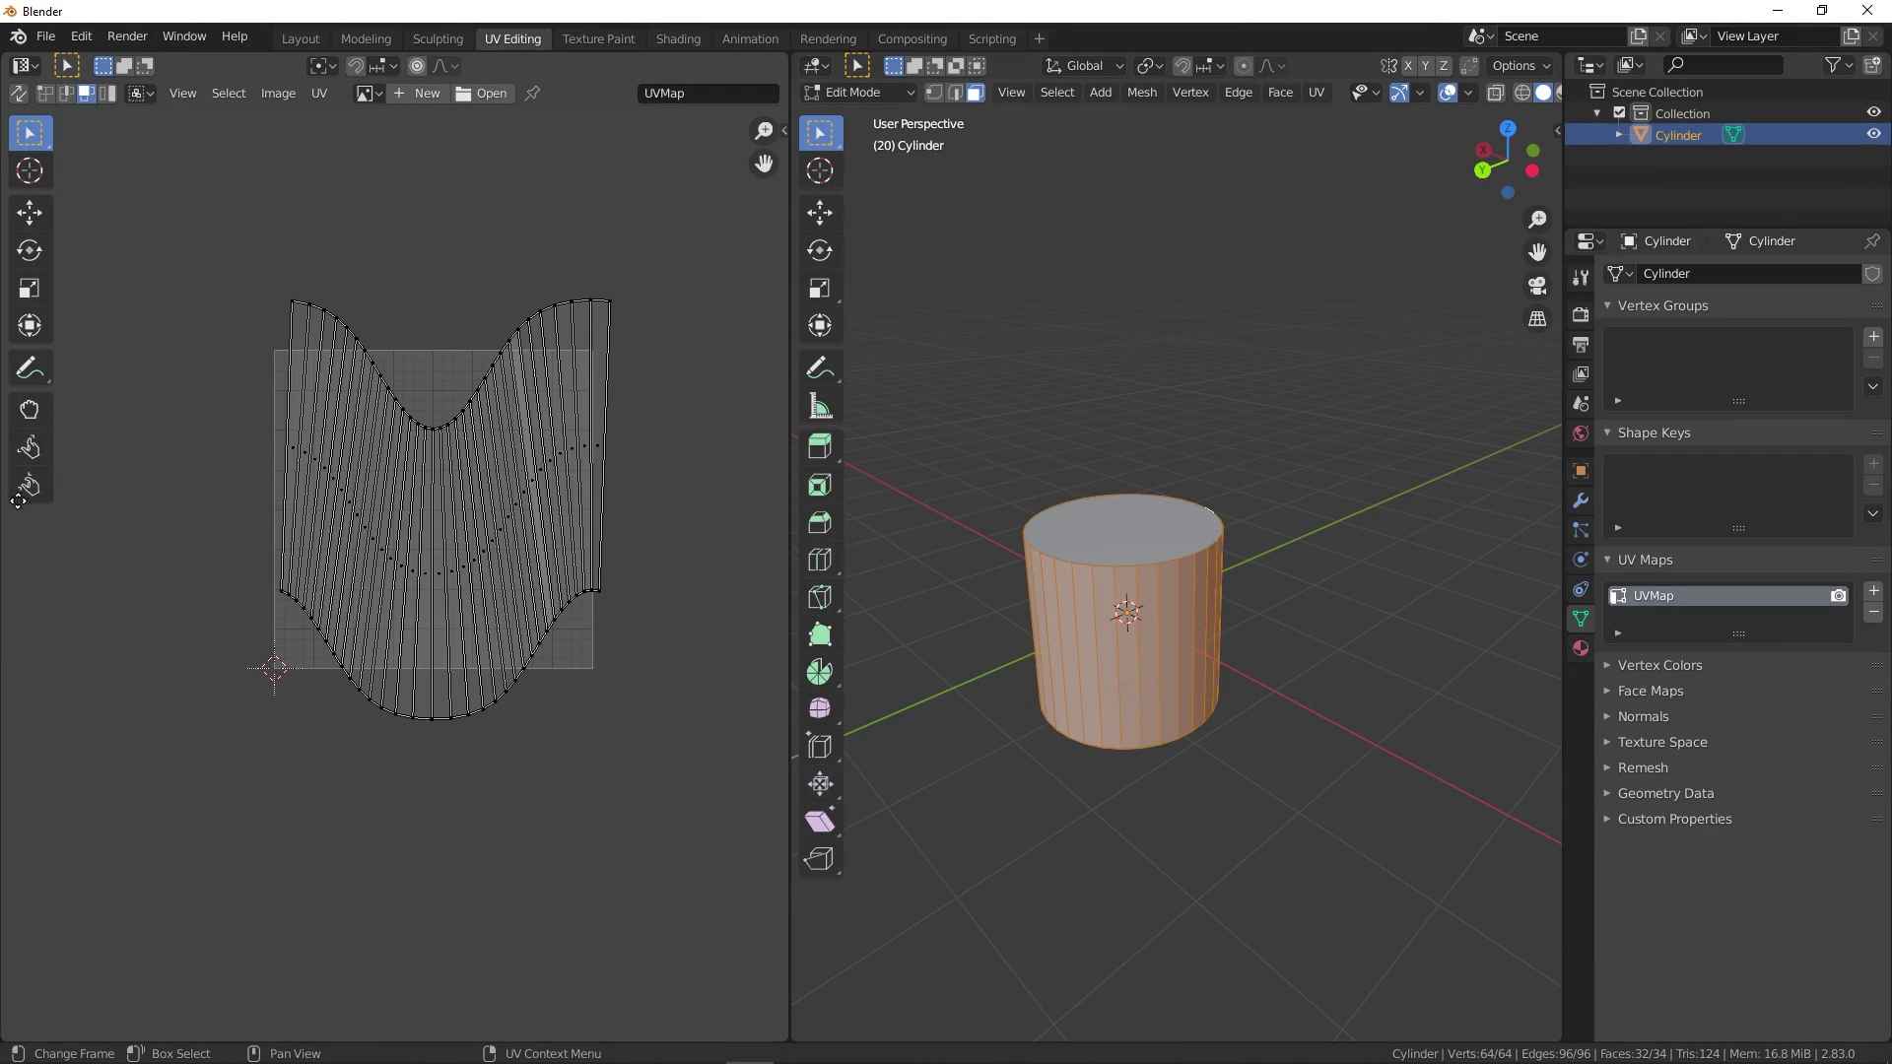
- Select the top and bottom caps and bring up the UV Mapping menu
left_click(1123, 526)
middle_click_drag(1197, 644, 1165, 586)
left_click(1147, 664, "shift")
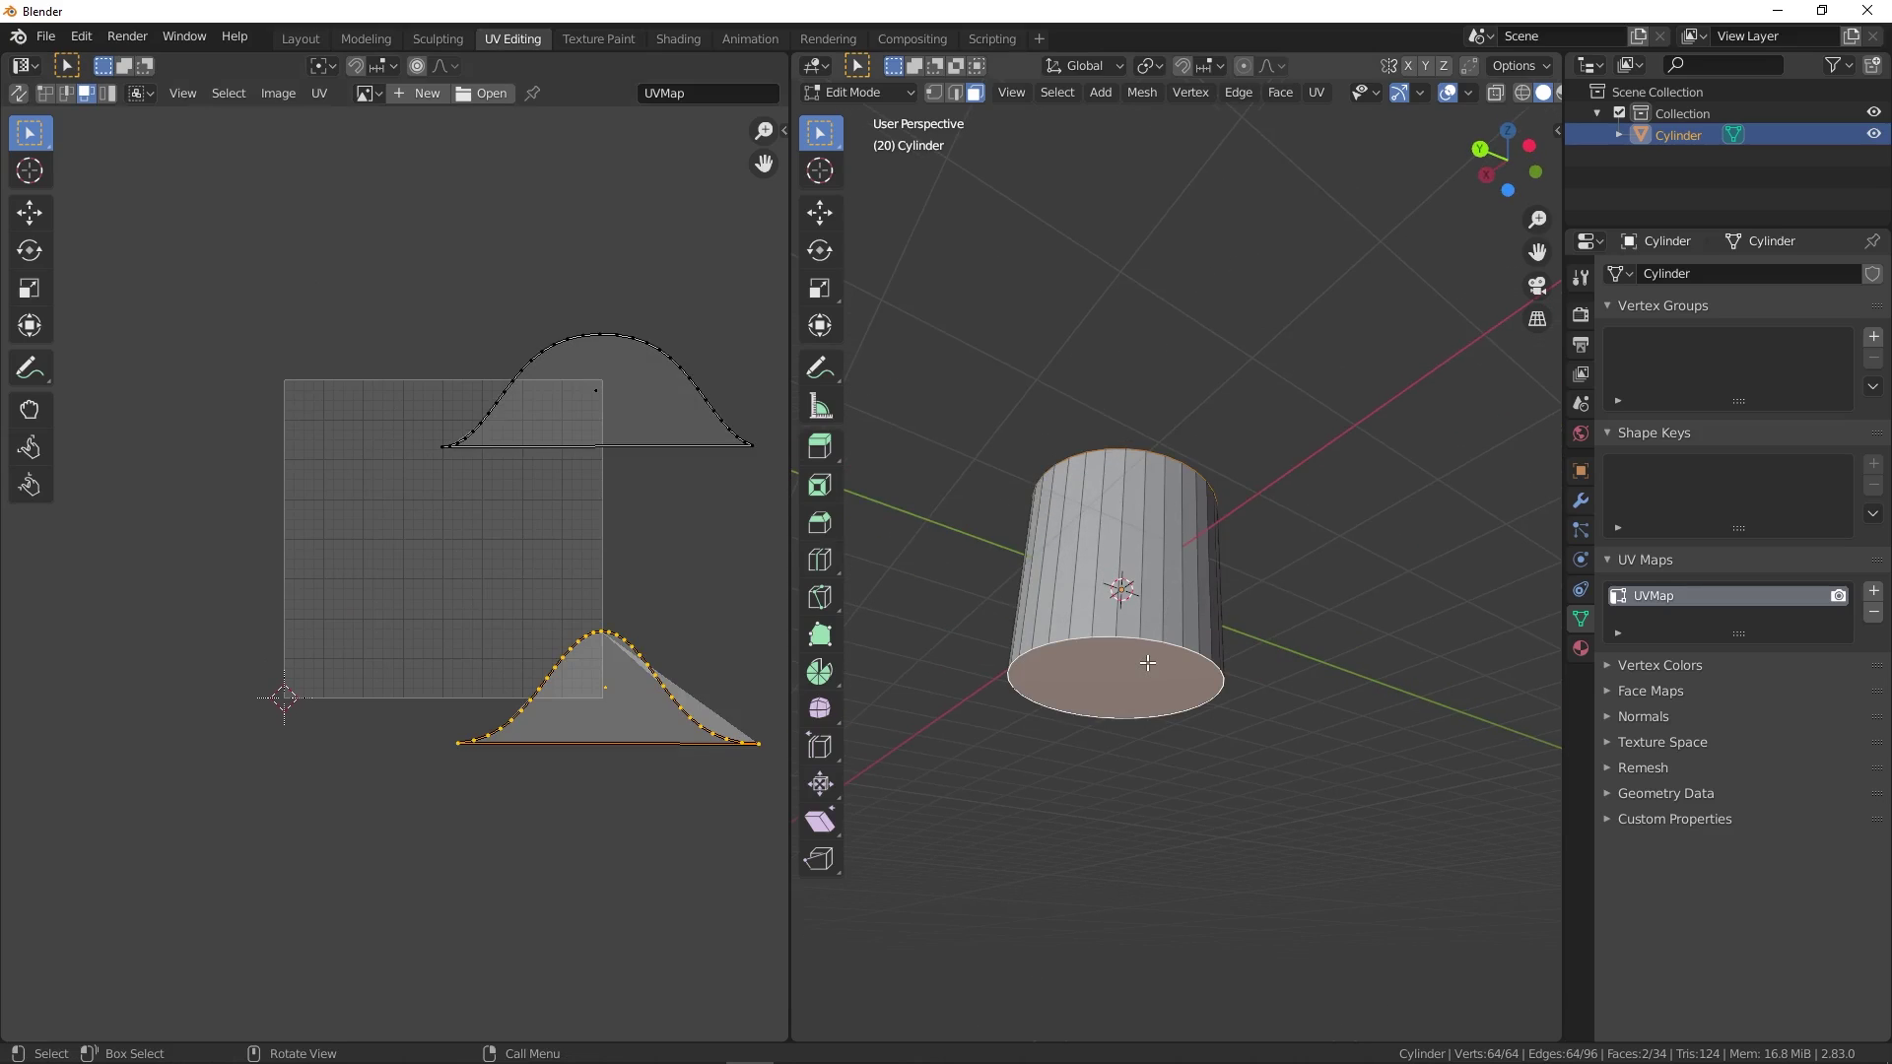
key("u")
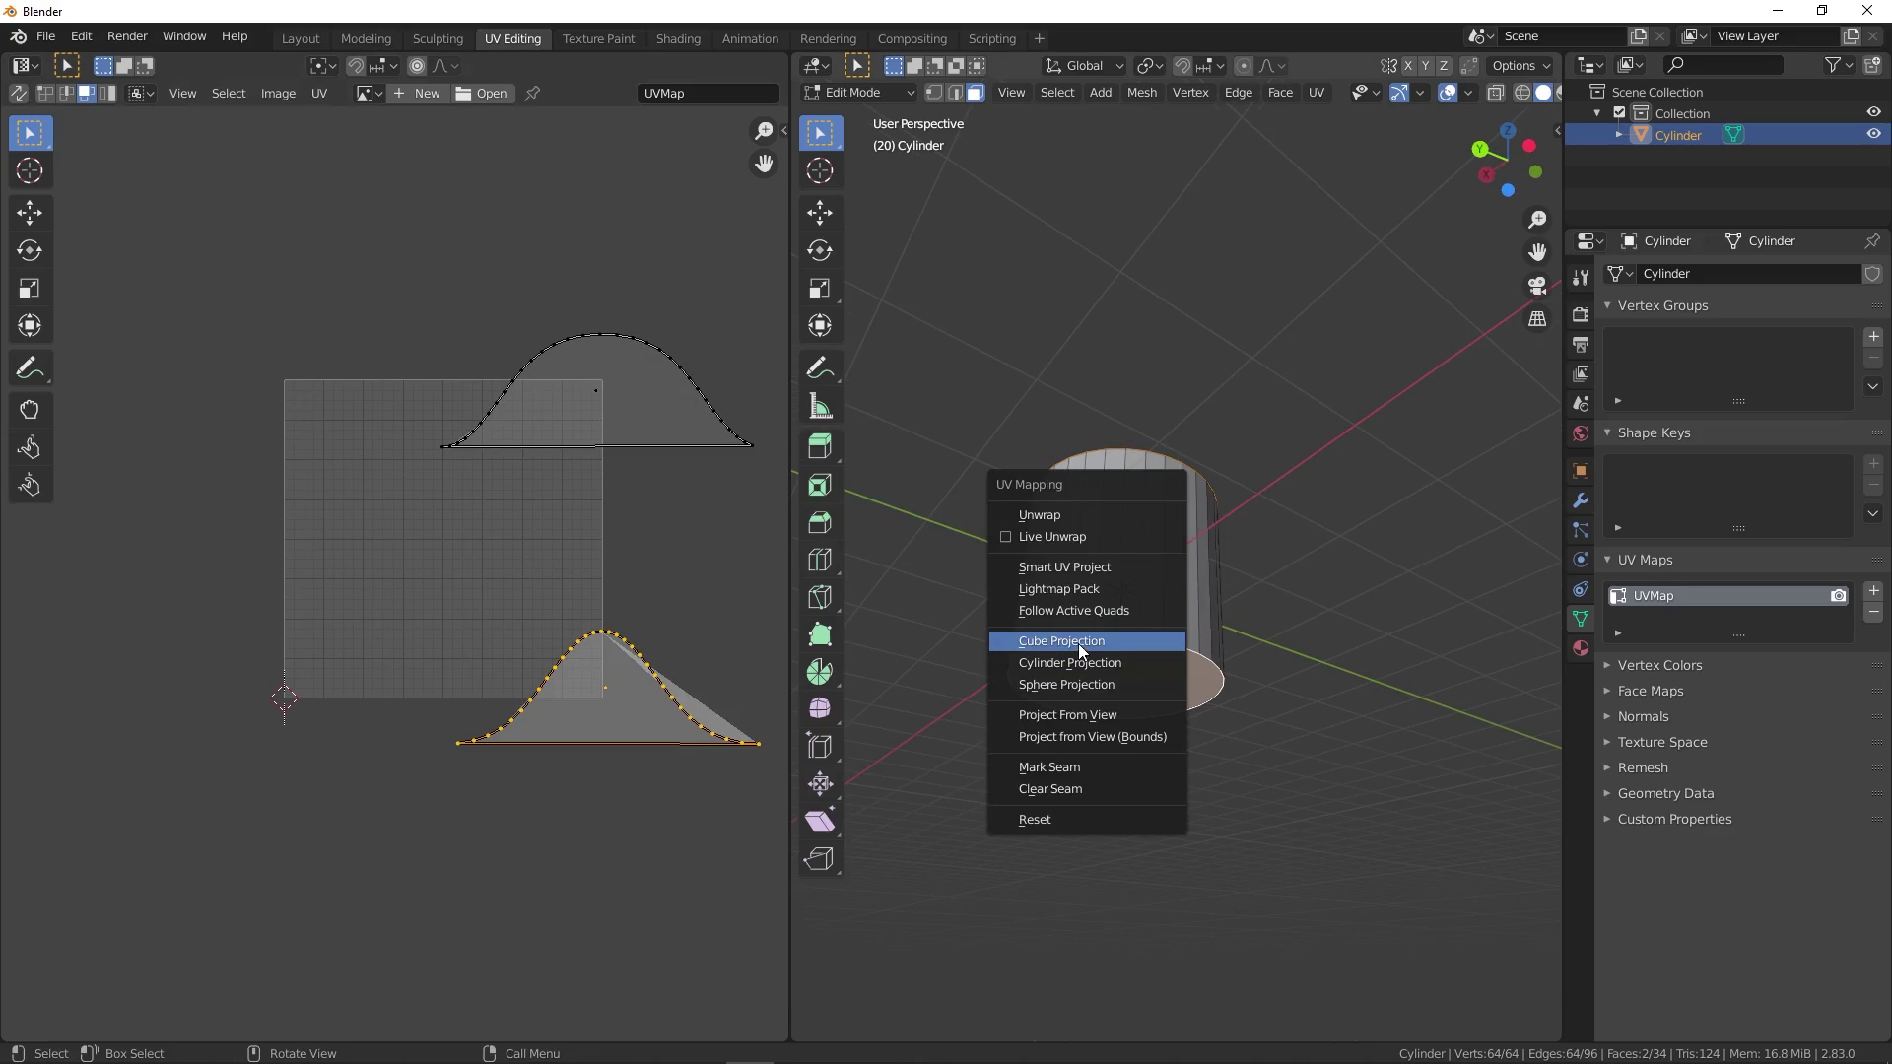
- Cube-project the caps and move the UV circle up and right of the grid
left_click(1084, 641)
left_click(613, 496)
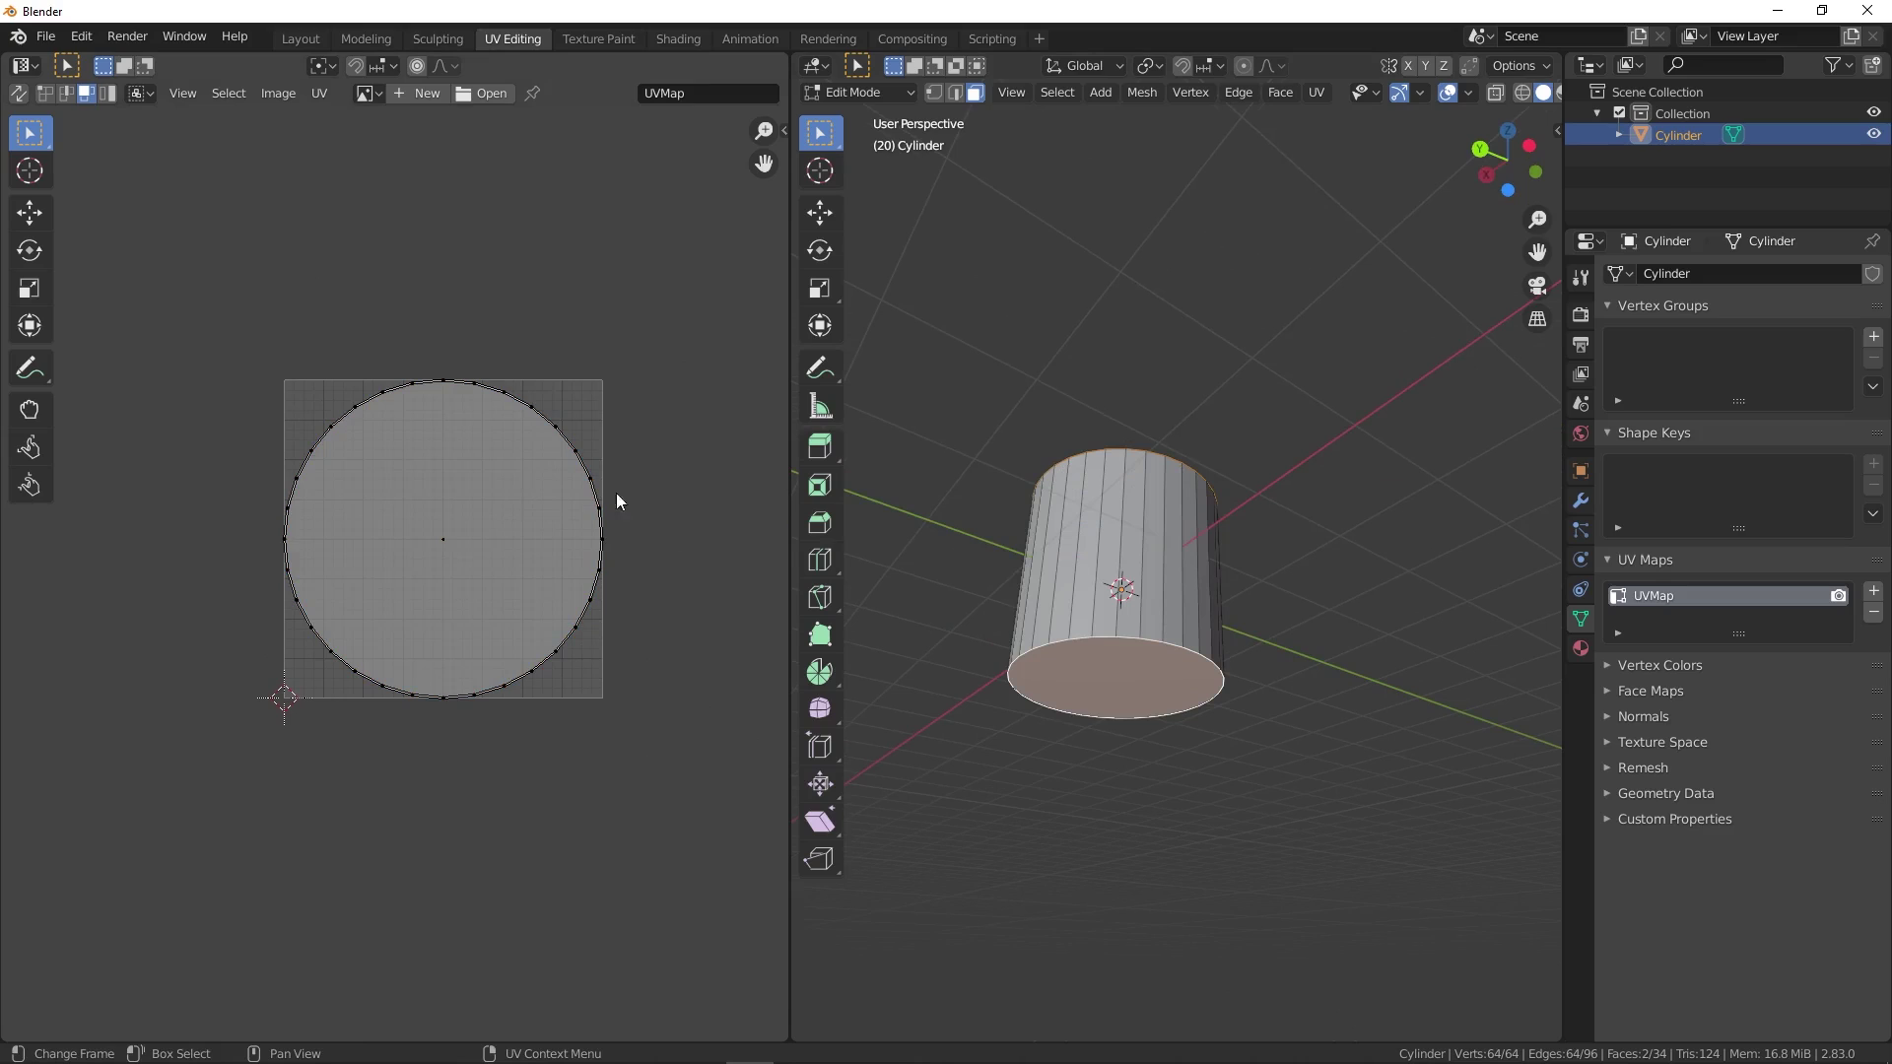
middle_click_drag(1105, 582, 1144, 786)
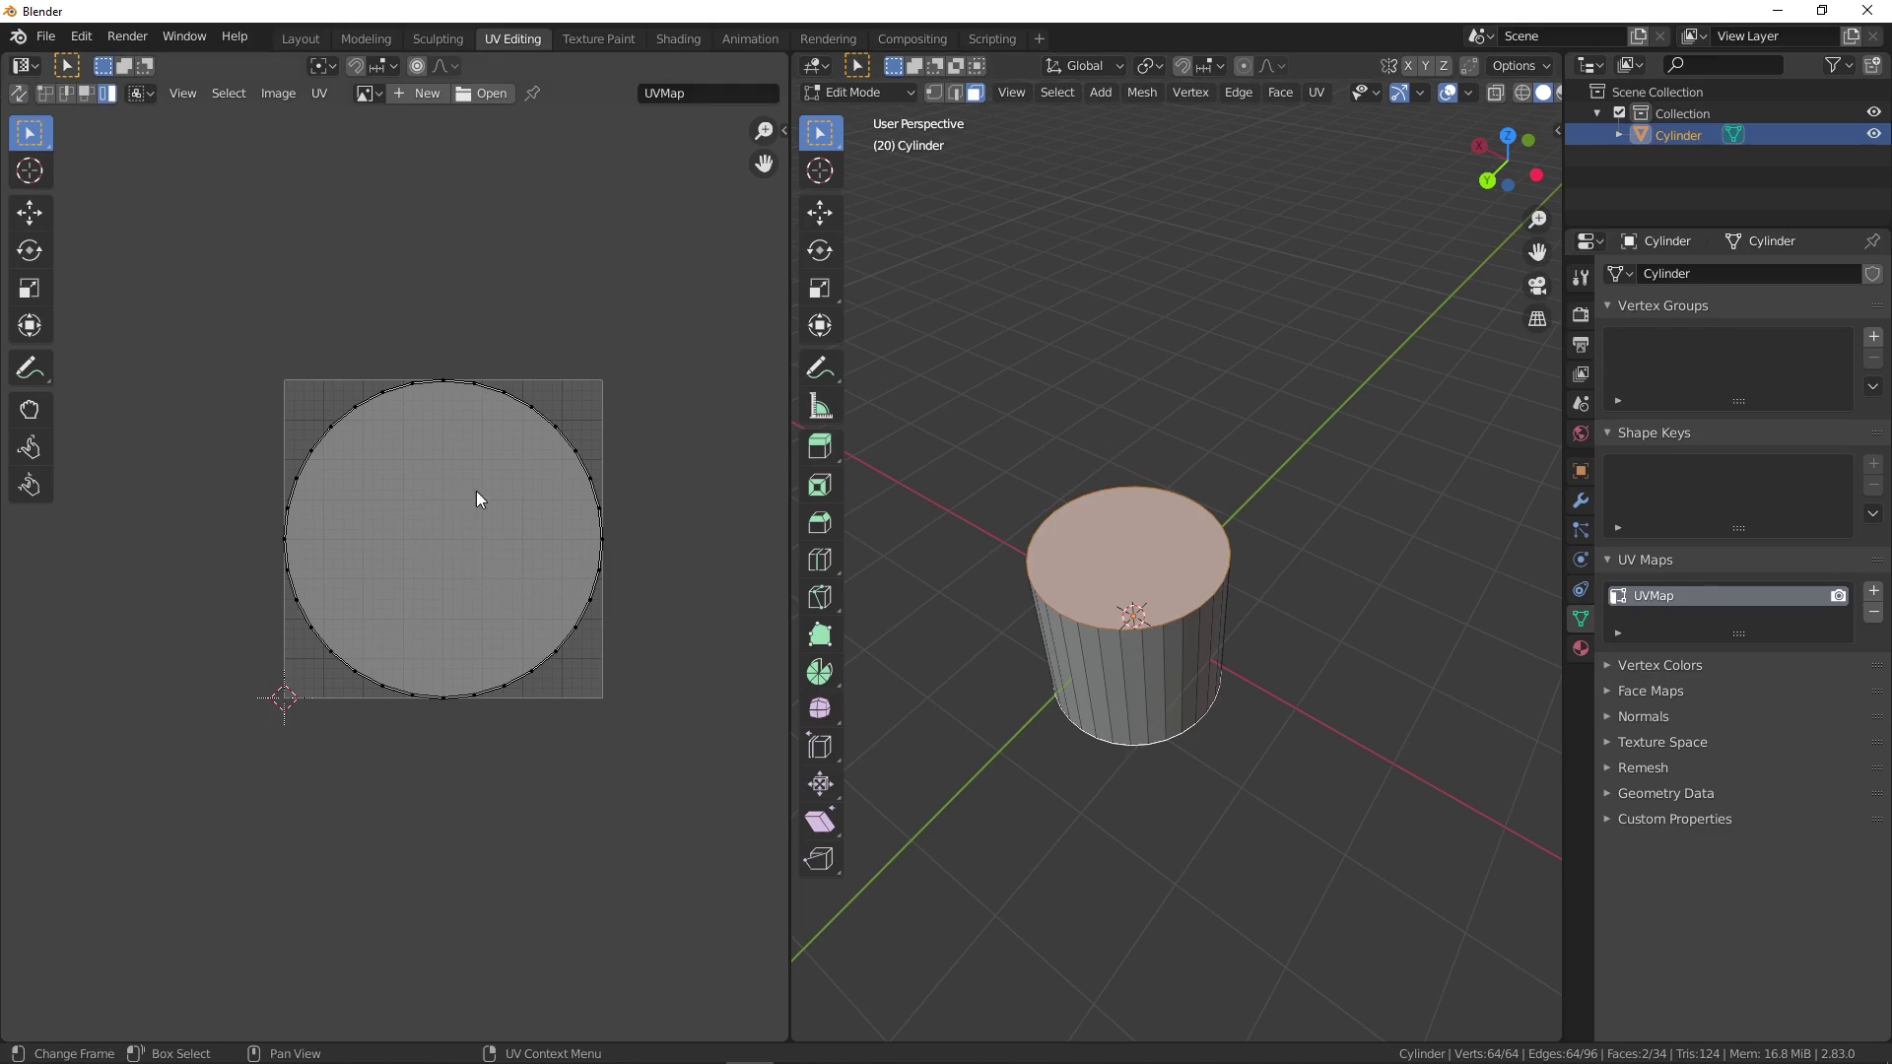
left_click_drag(627, 373, 244, 701)
mouse_move(355, 631)
left_mouse_down()
mouse_move(532, 359)
mouse_move(550, 371)
left_mouse_up()
mouse_move(955, 674)
middle_mouse_down()
mouse_move(1069, 543)
mouse_move(1064, 493)
middle_mouse_up()
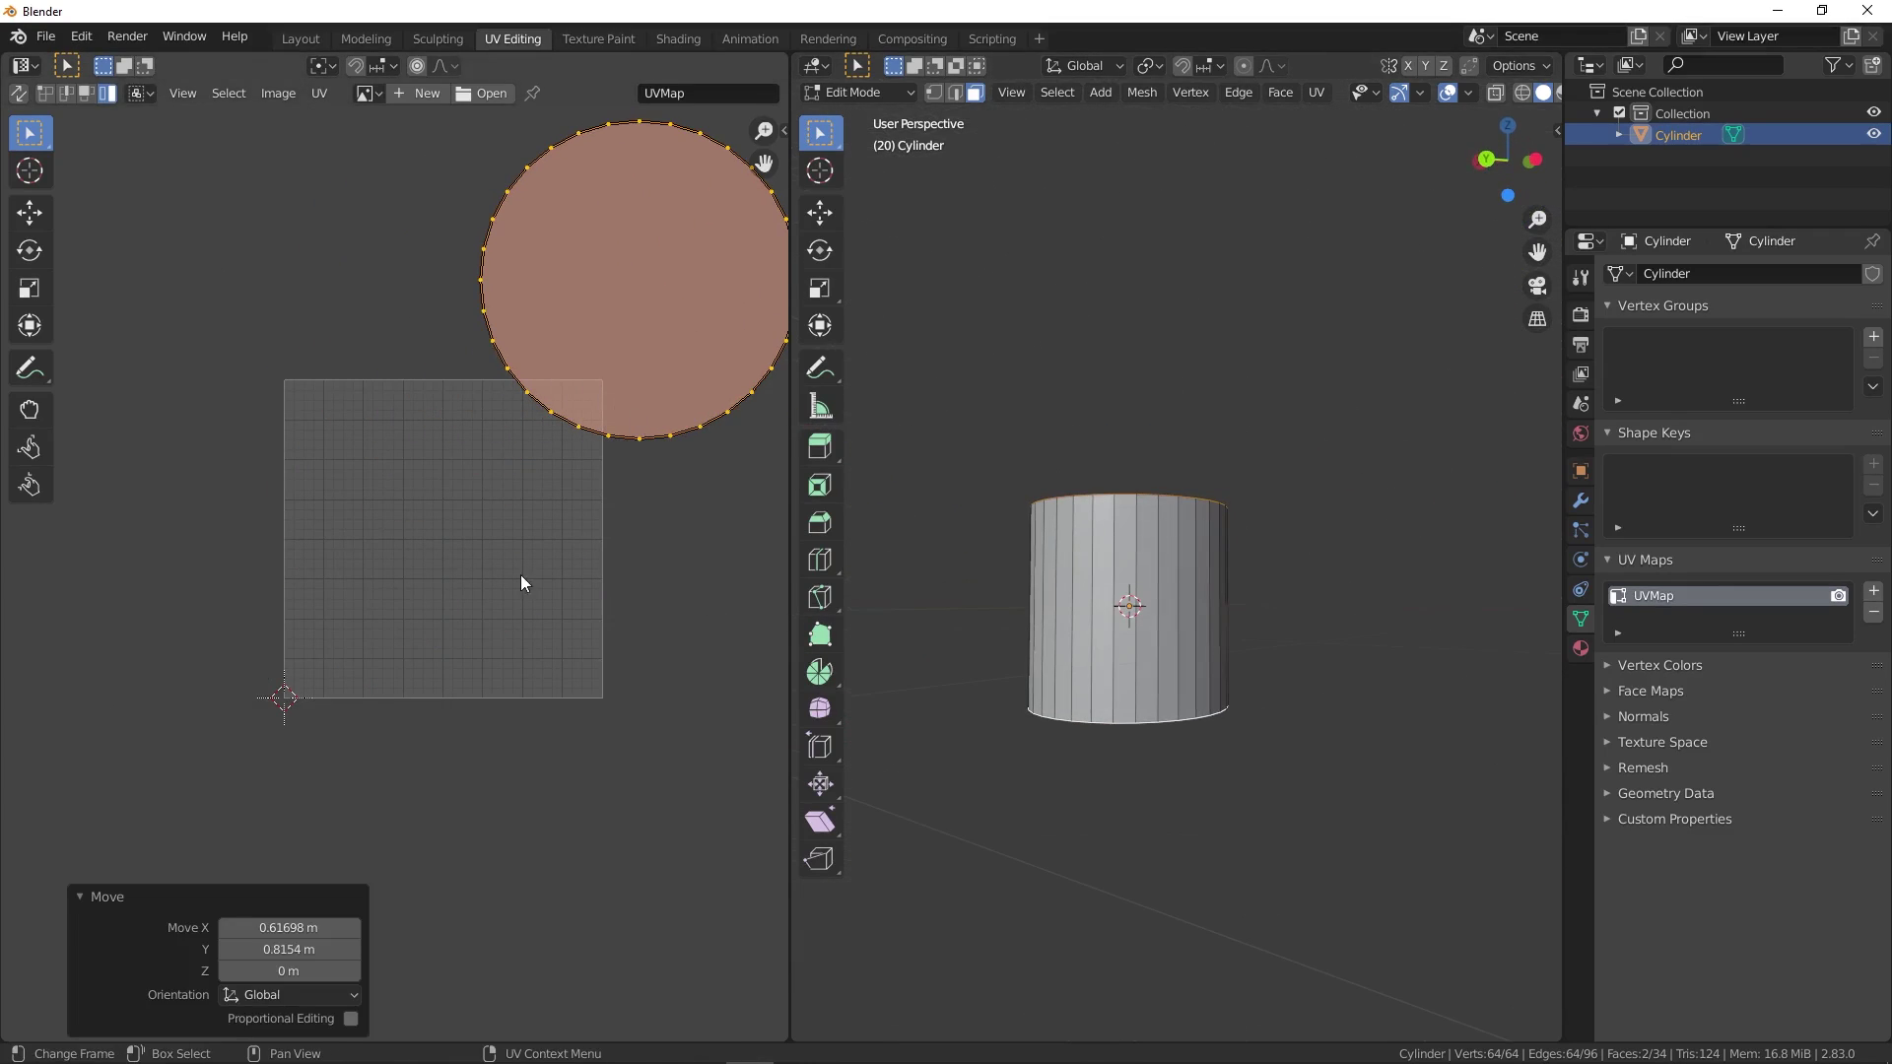
left_click(520, 576)
- Return to Object Mode and delete the cylinder
key("a")
key("Tab")
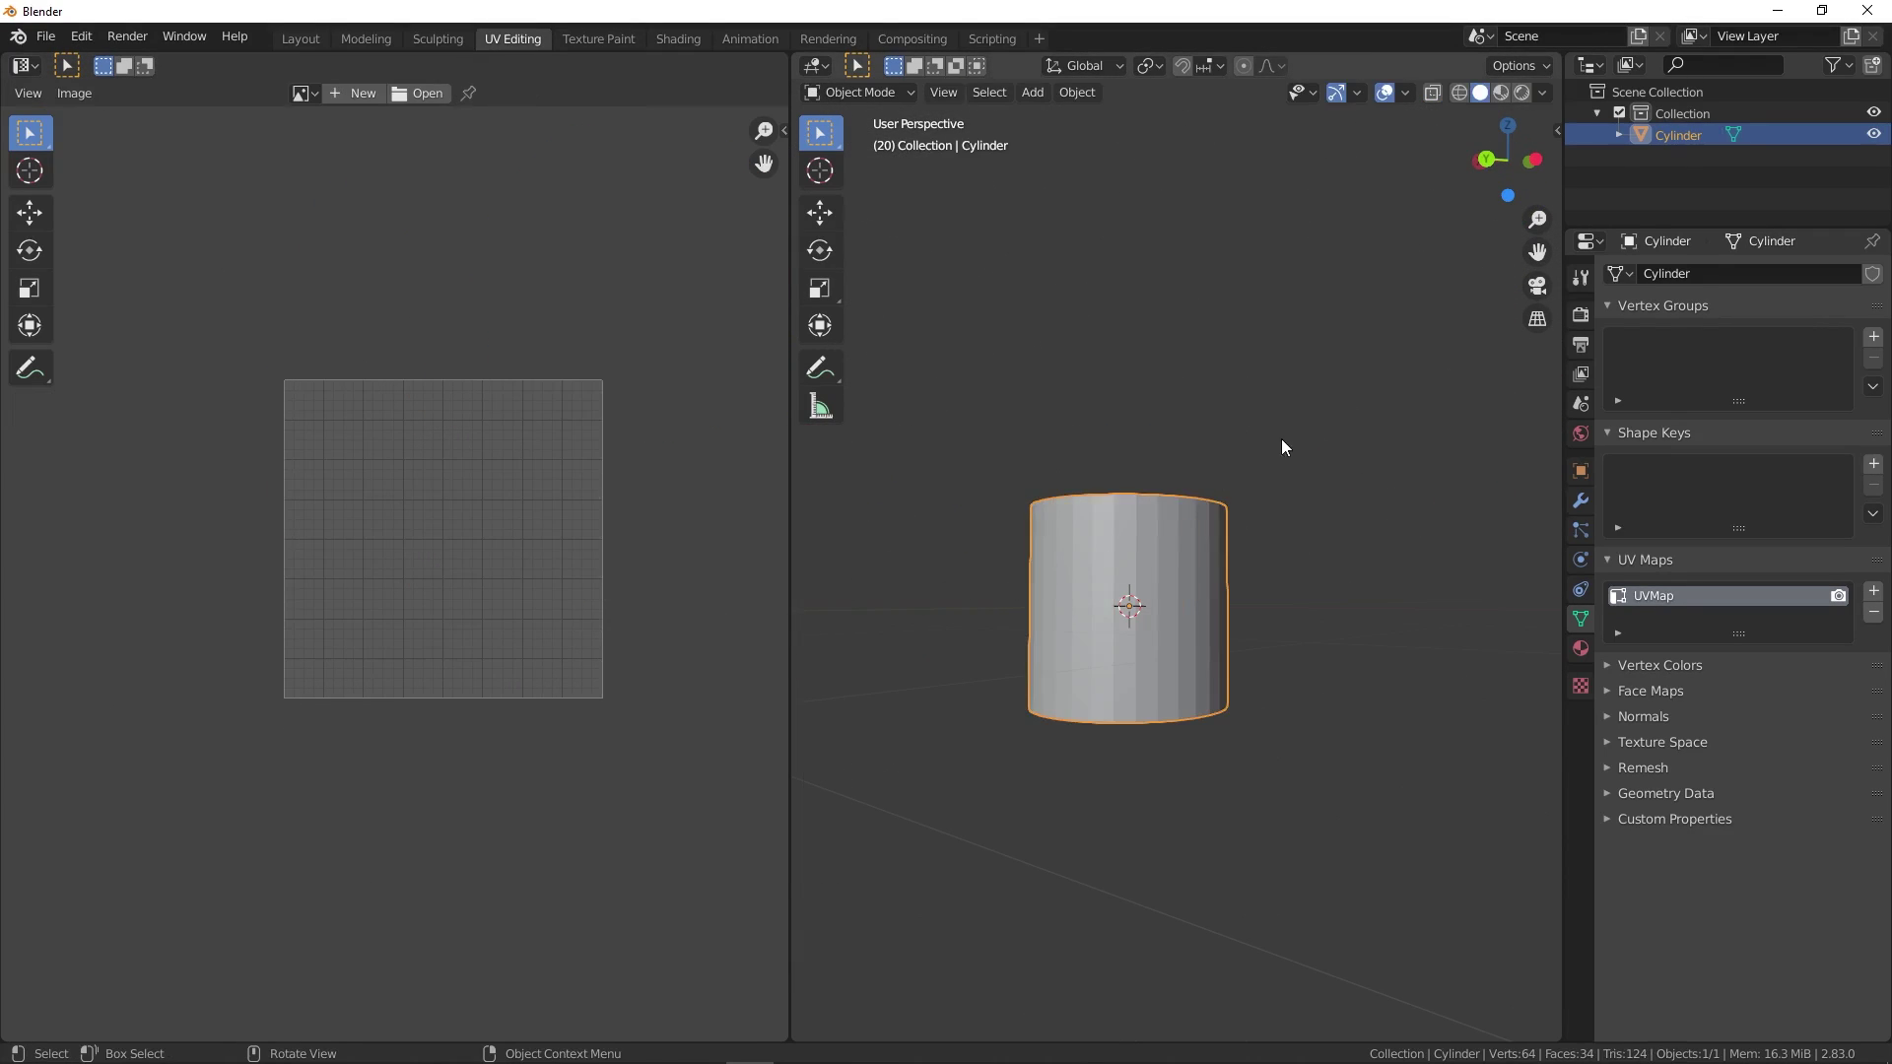
left_click(1281, 440)
middle_click_drag(1282, 439, 1217, 613)
left_click(1130, 608)
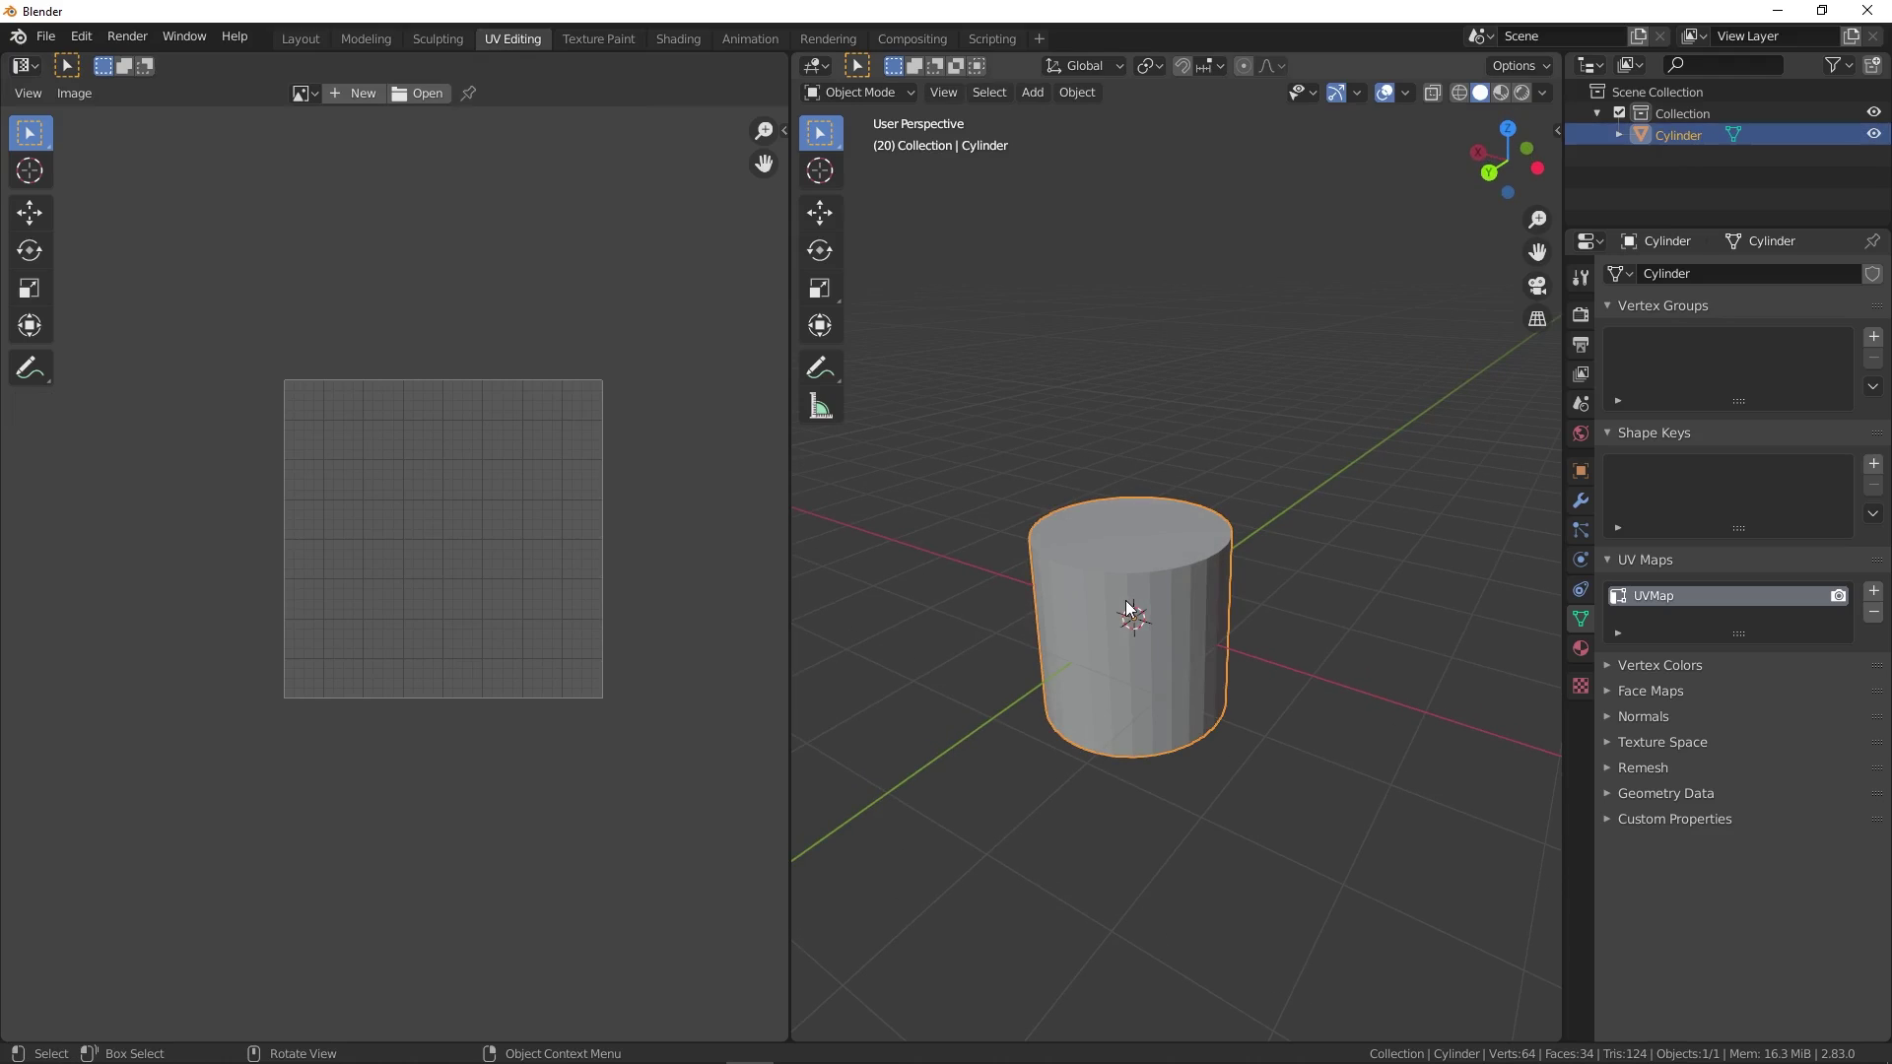
key("Delete")
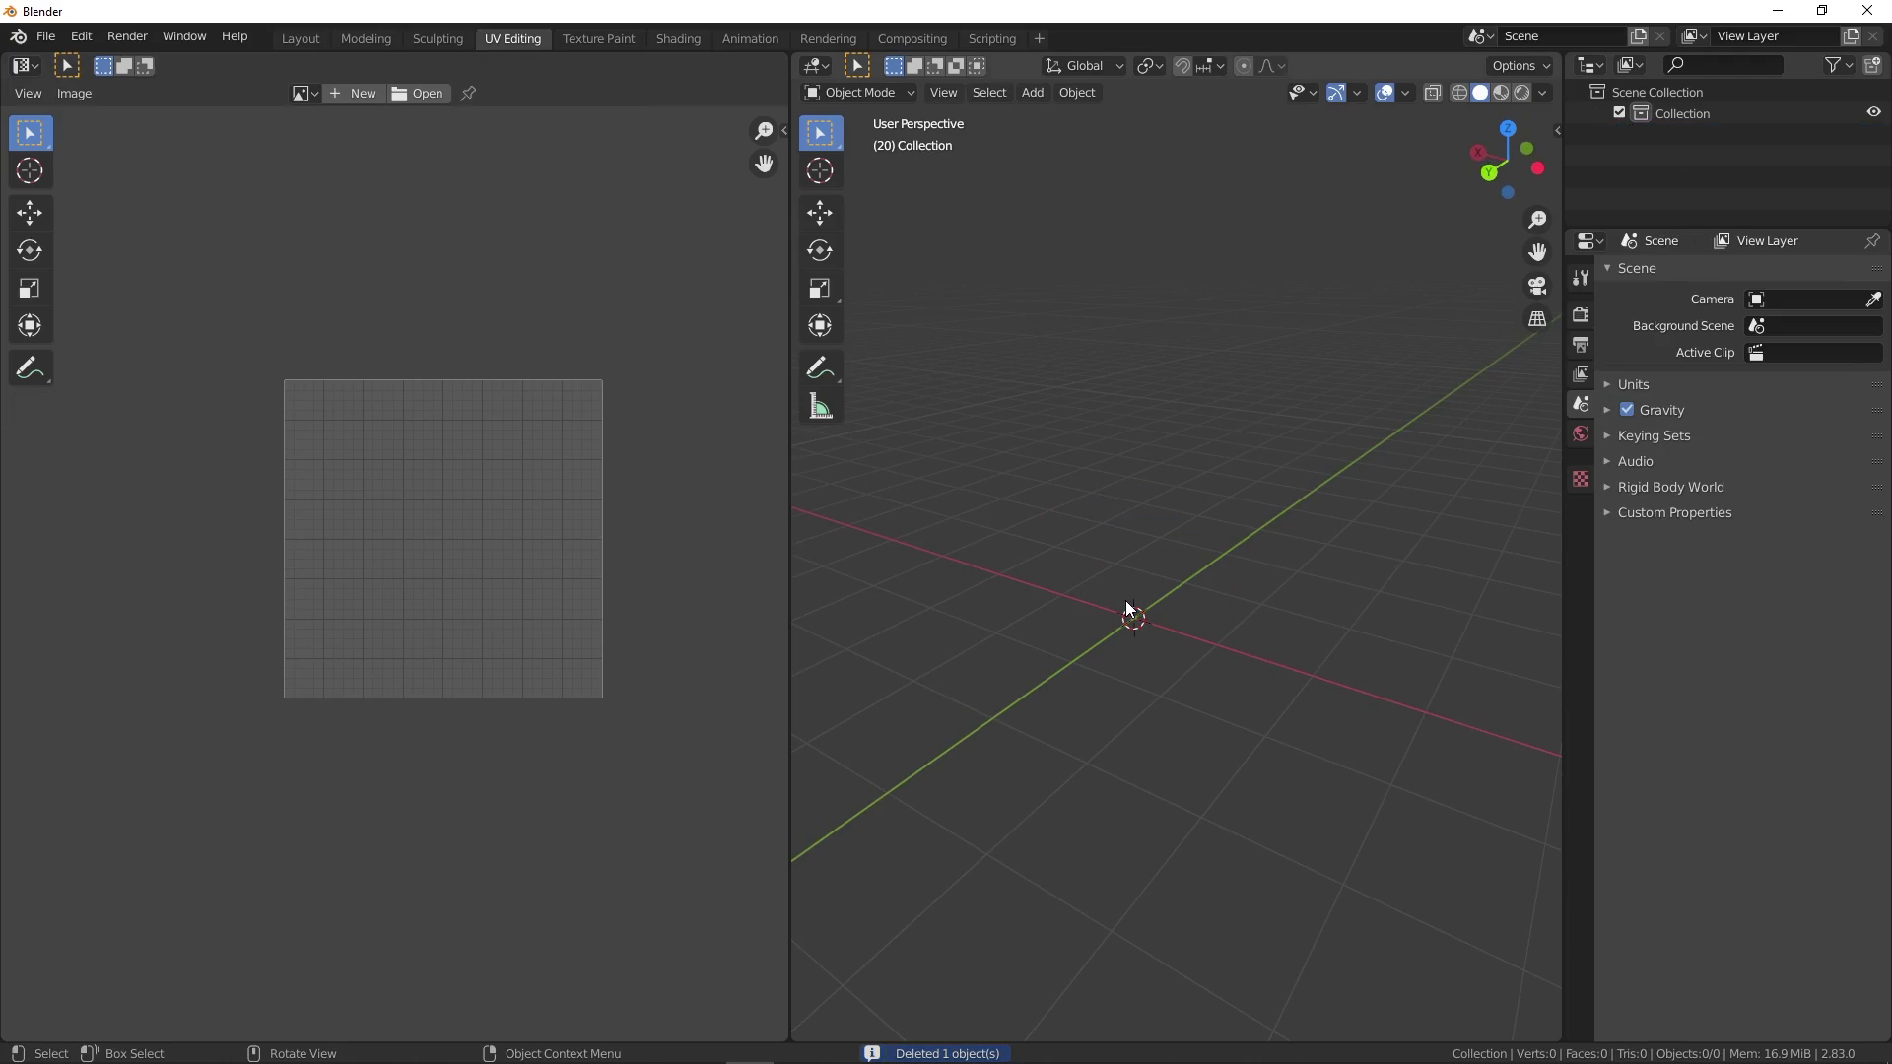
- Add a Monkey mesh, enter Edit Mode, and remove its UVMap
key("shift+a")
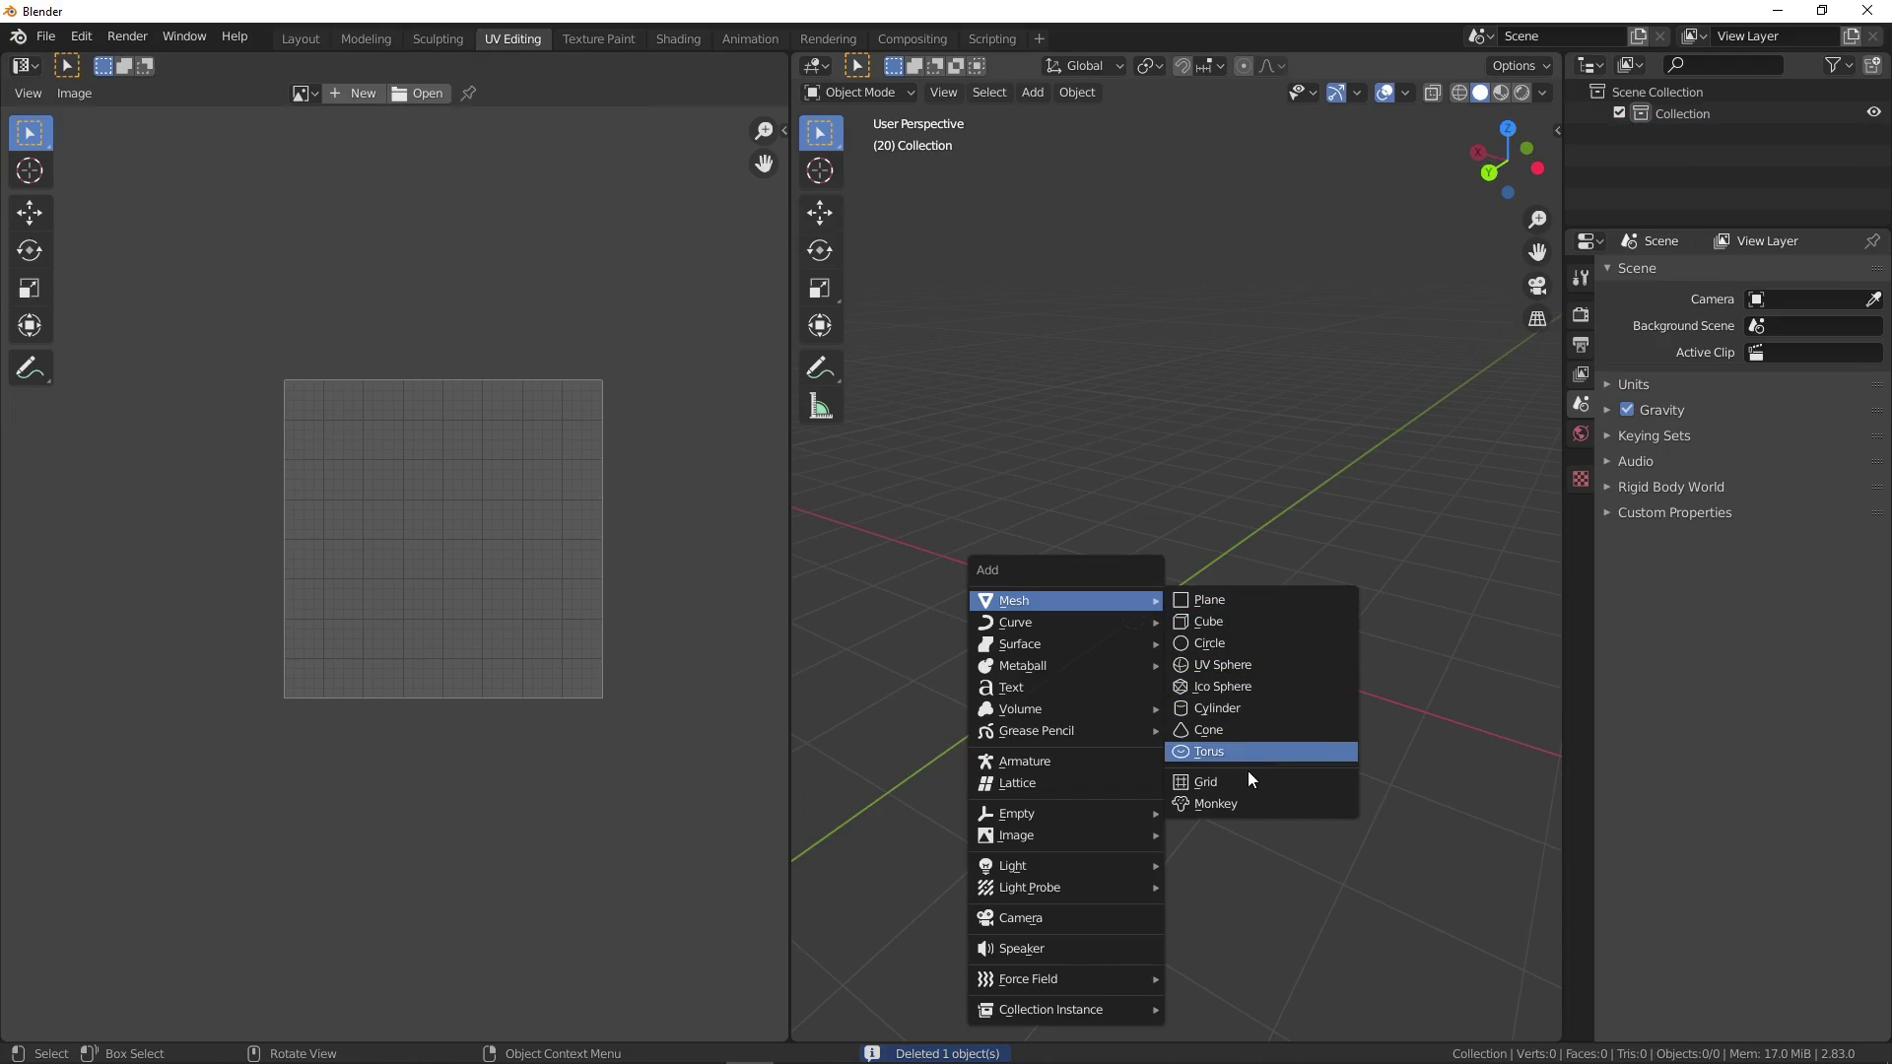
left_click(1244, 801)
mouse_move(1150, 458)
middle_mouse_down()
mouse_move(1044, 376)
mouse_move(1422, 534)
mouse_move(1224, 542)
mouse_move(1262, 568)
middle_mouse_up()
key("Tab")
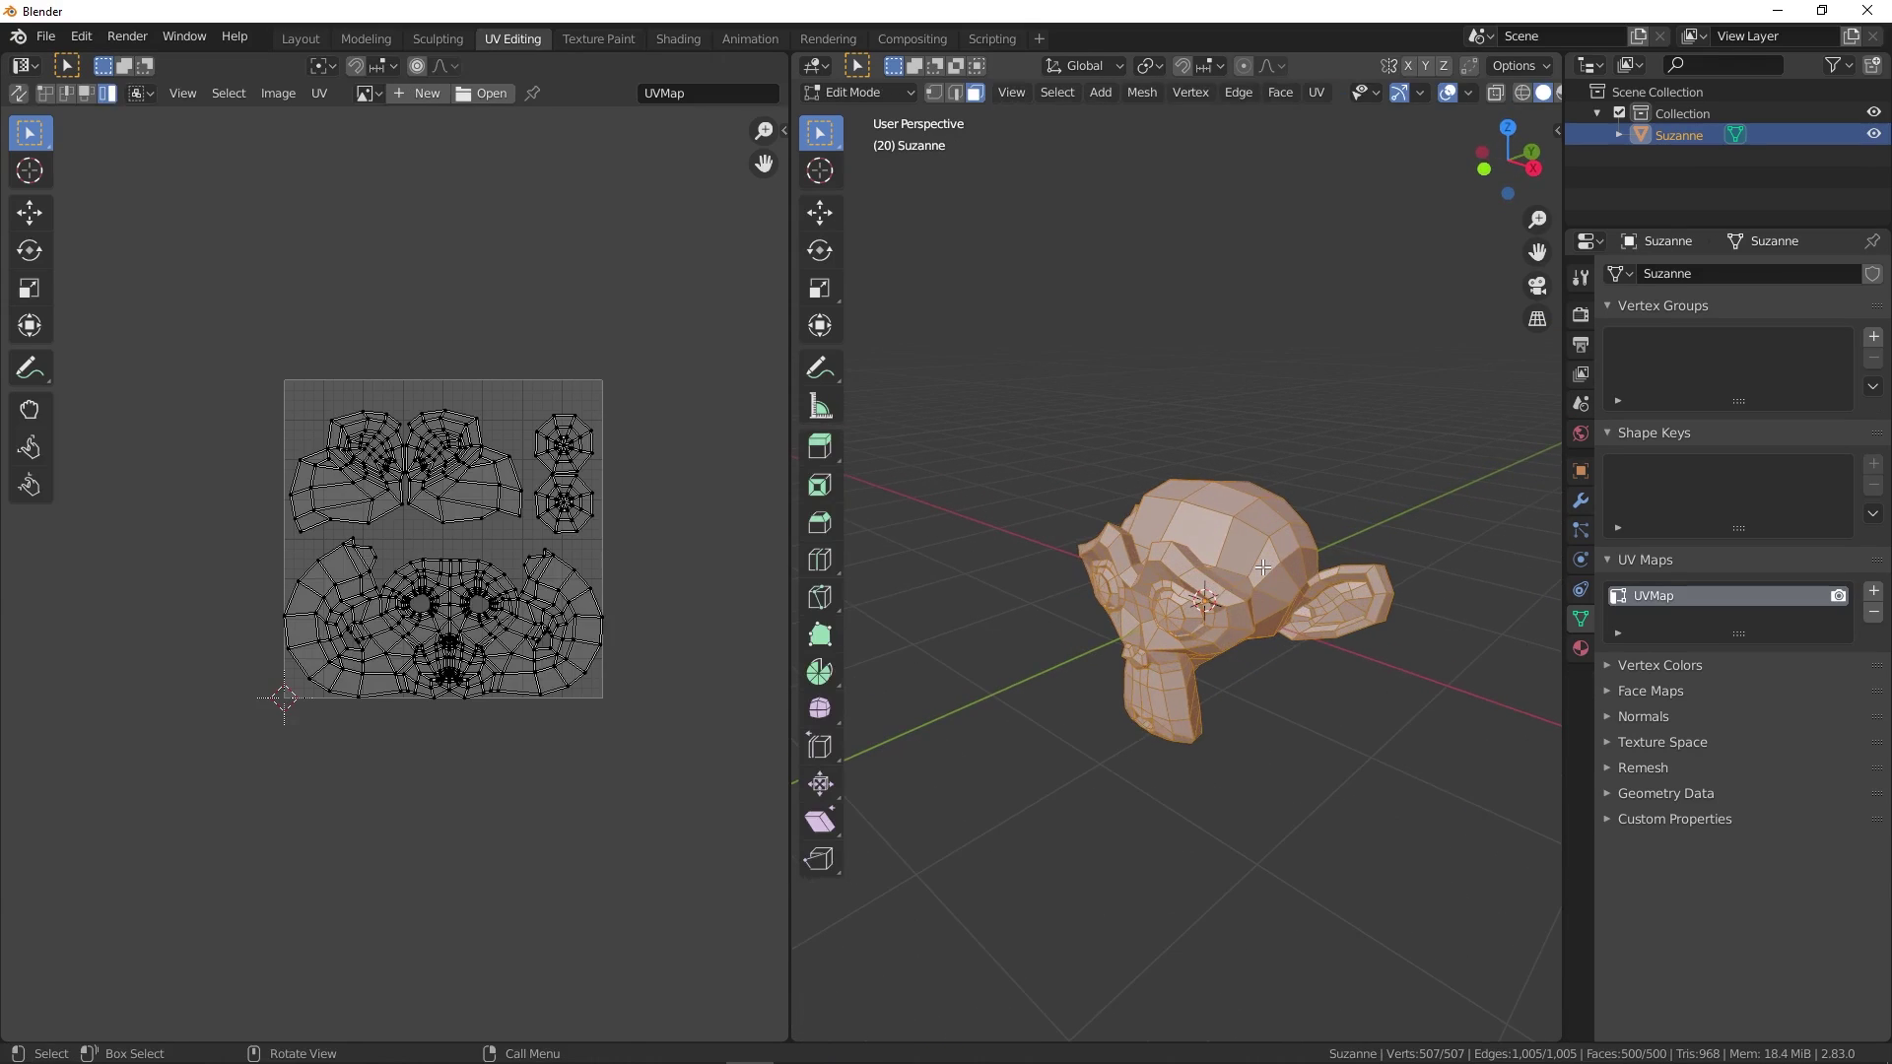
scroll(1264, 568, "up", 1)
scroll(1264, 567, "up", 1)
scroll(1265, 567, "up", 1)
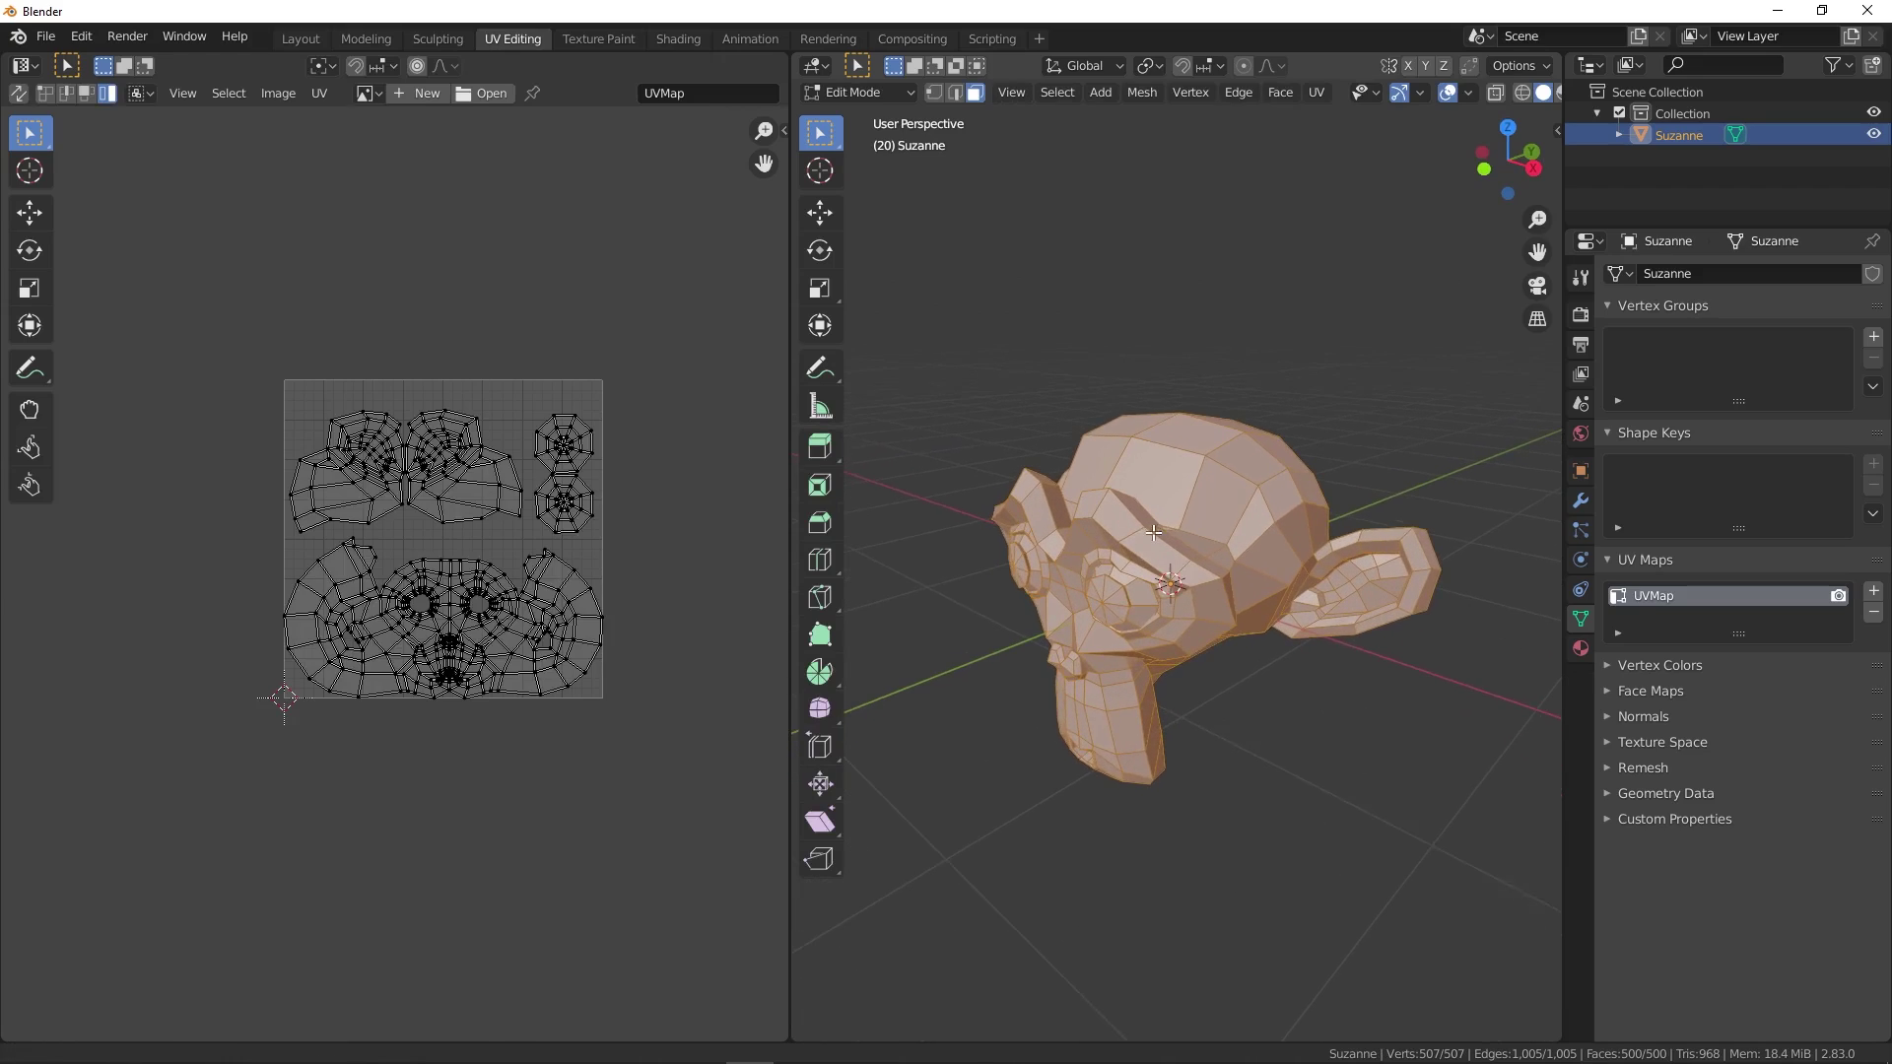
left_click(1872, 615)
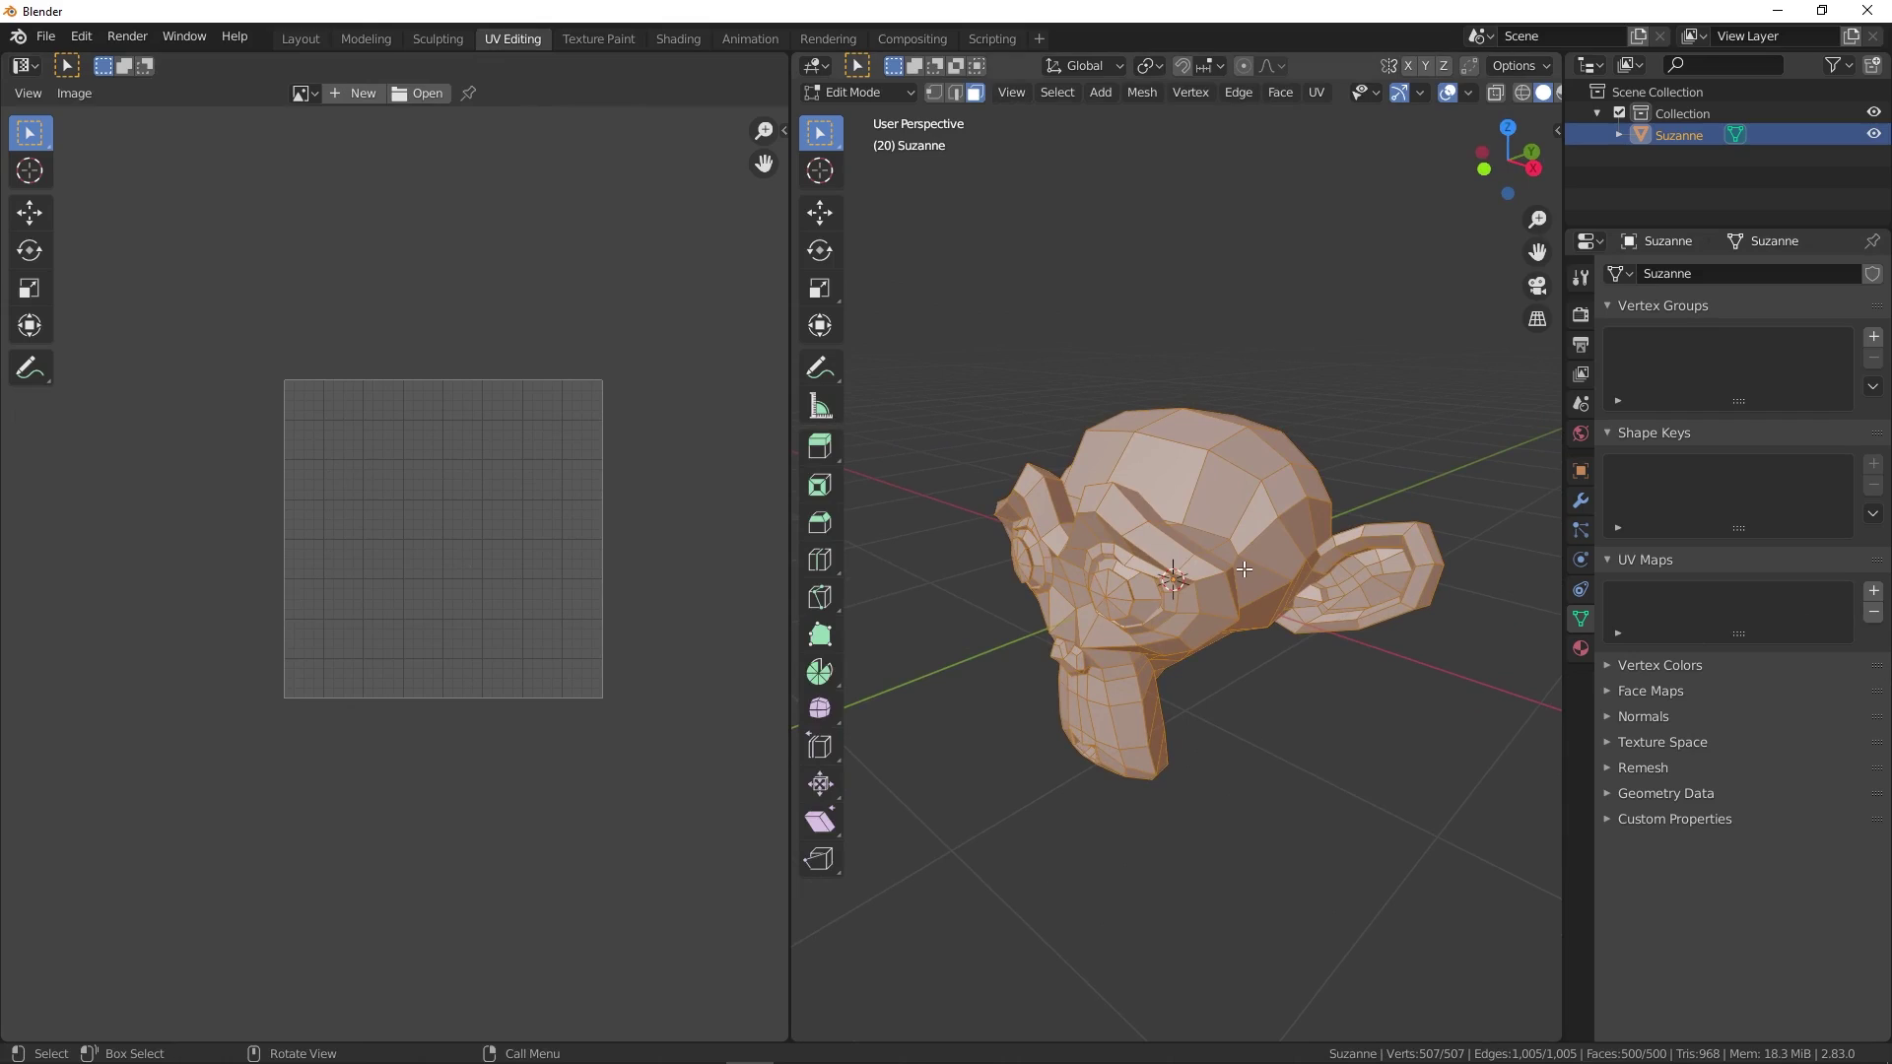
key("u")
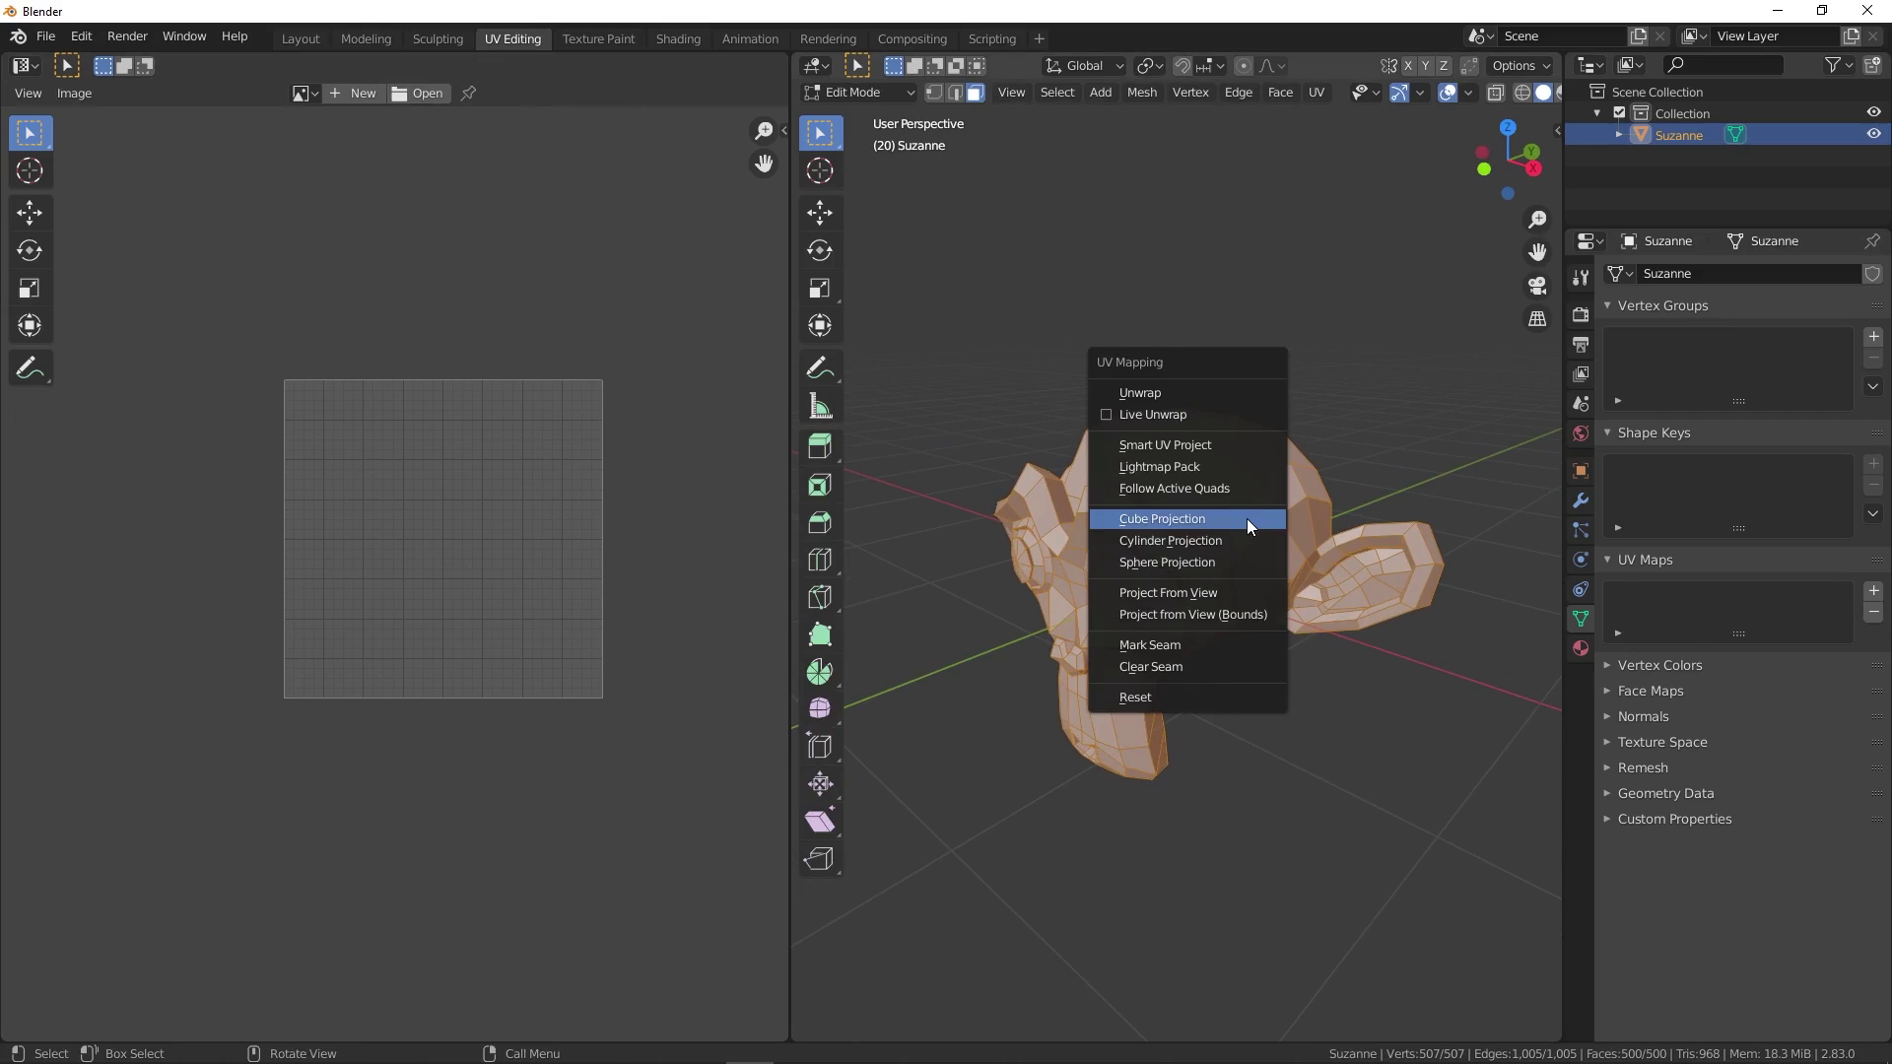
- Smart UV Project Suzanne, tune Angle Limit to 69.59, then deselect everything
left_click(1191, 444)
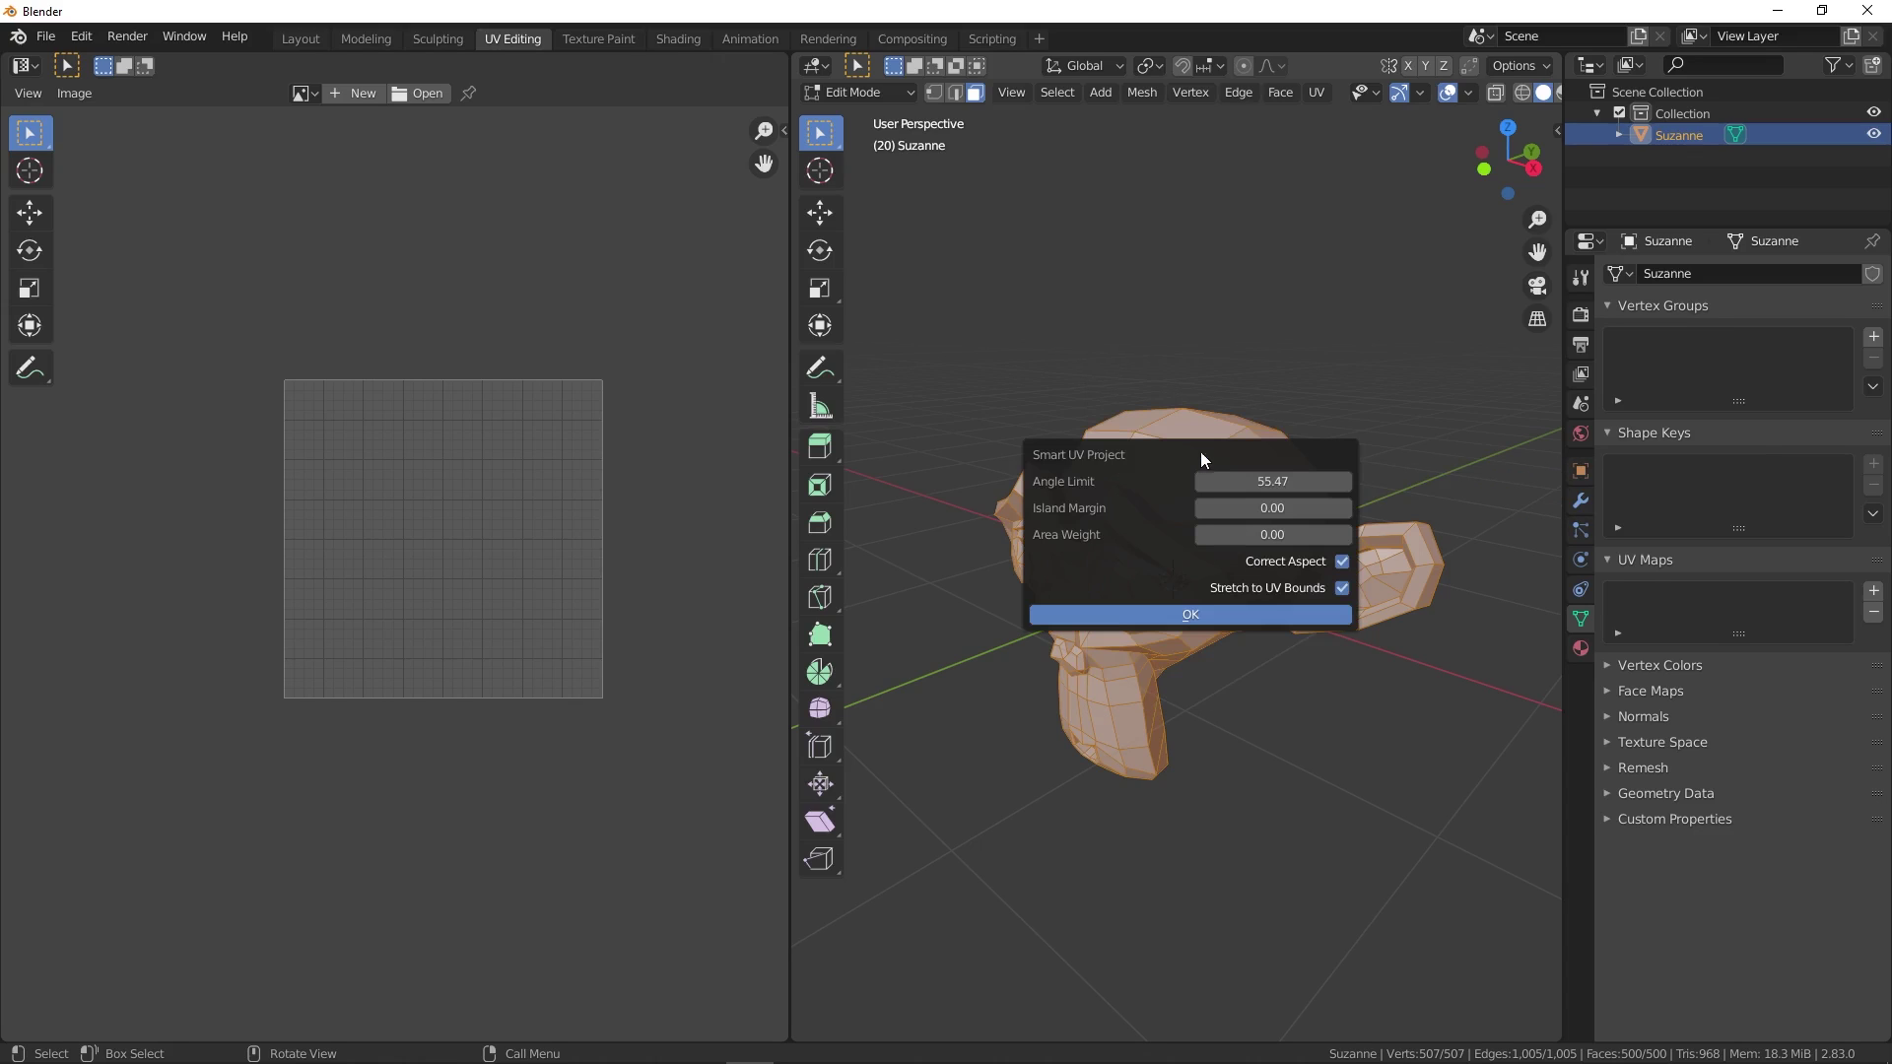
left_click(1177, 612)
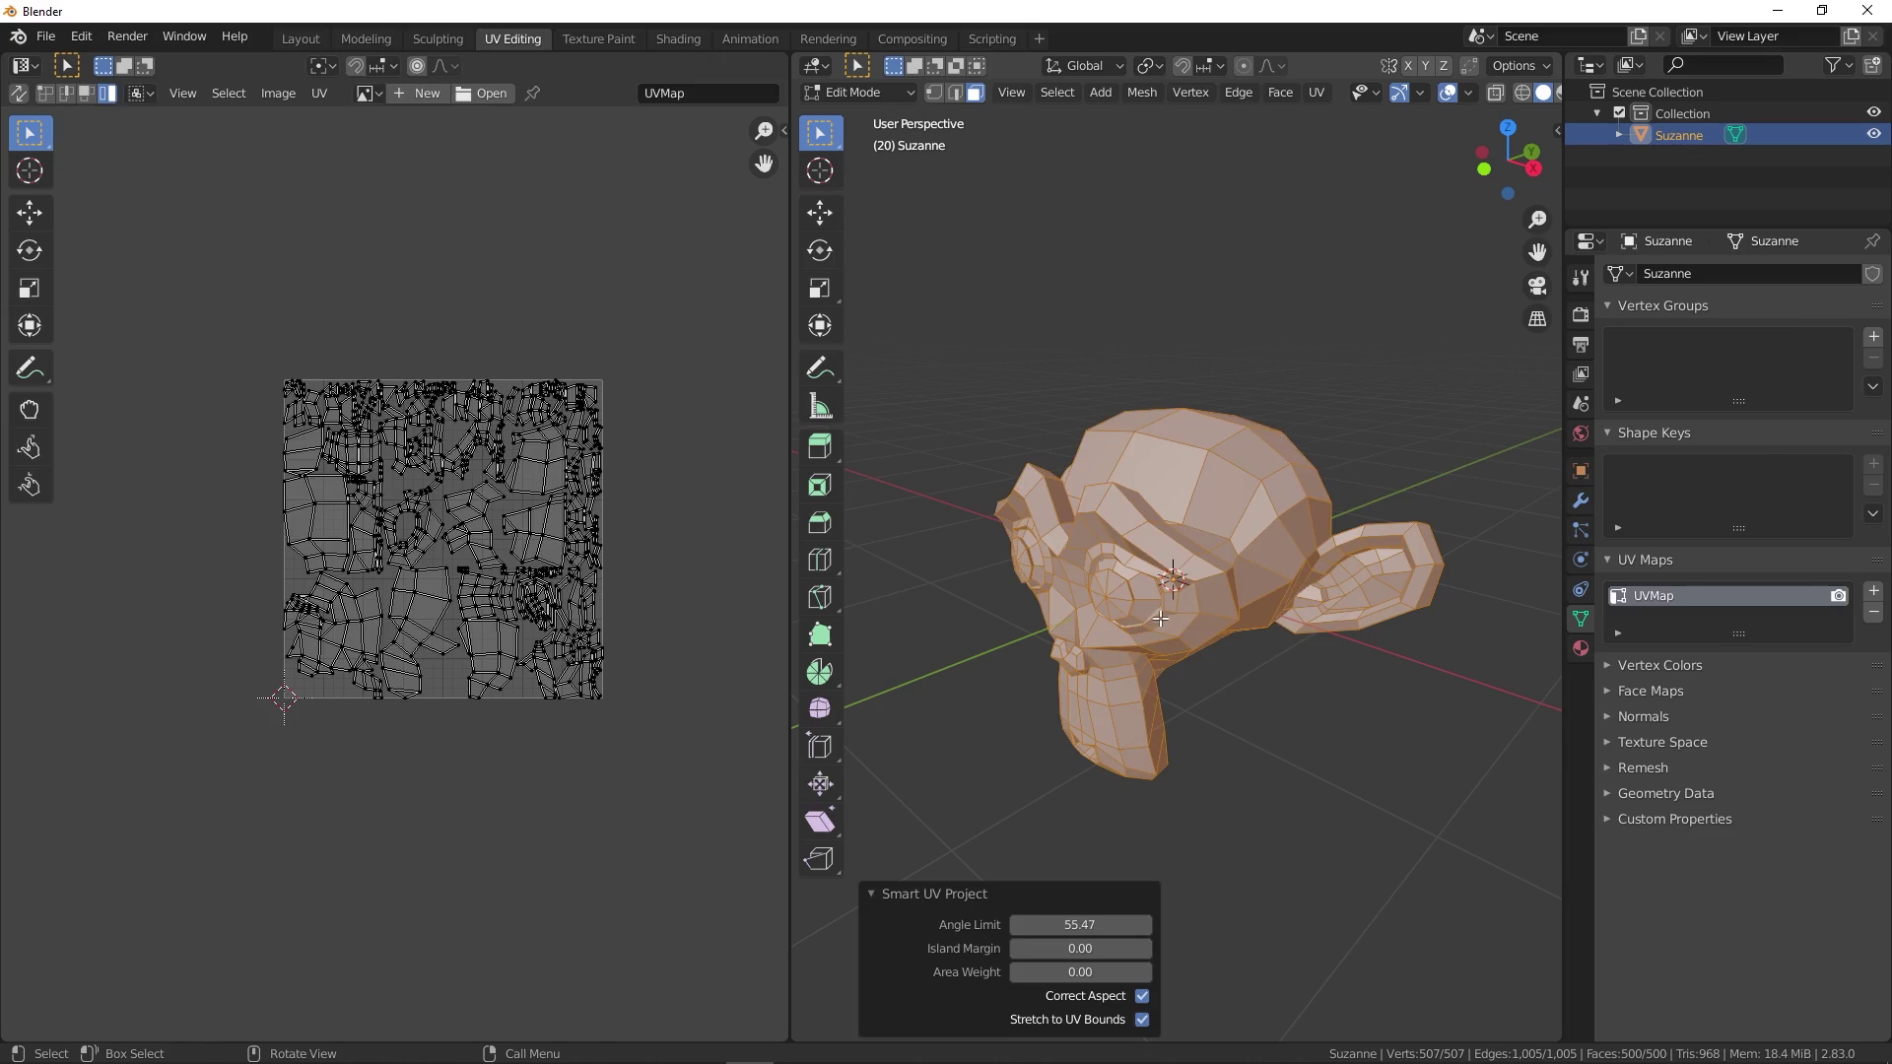
scroll(394, 600, "up", 5)
scroll(394, 600, "down", 2)
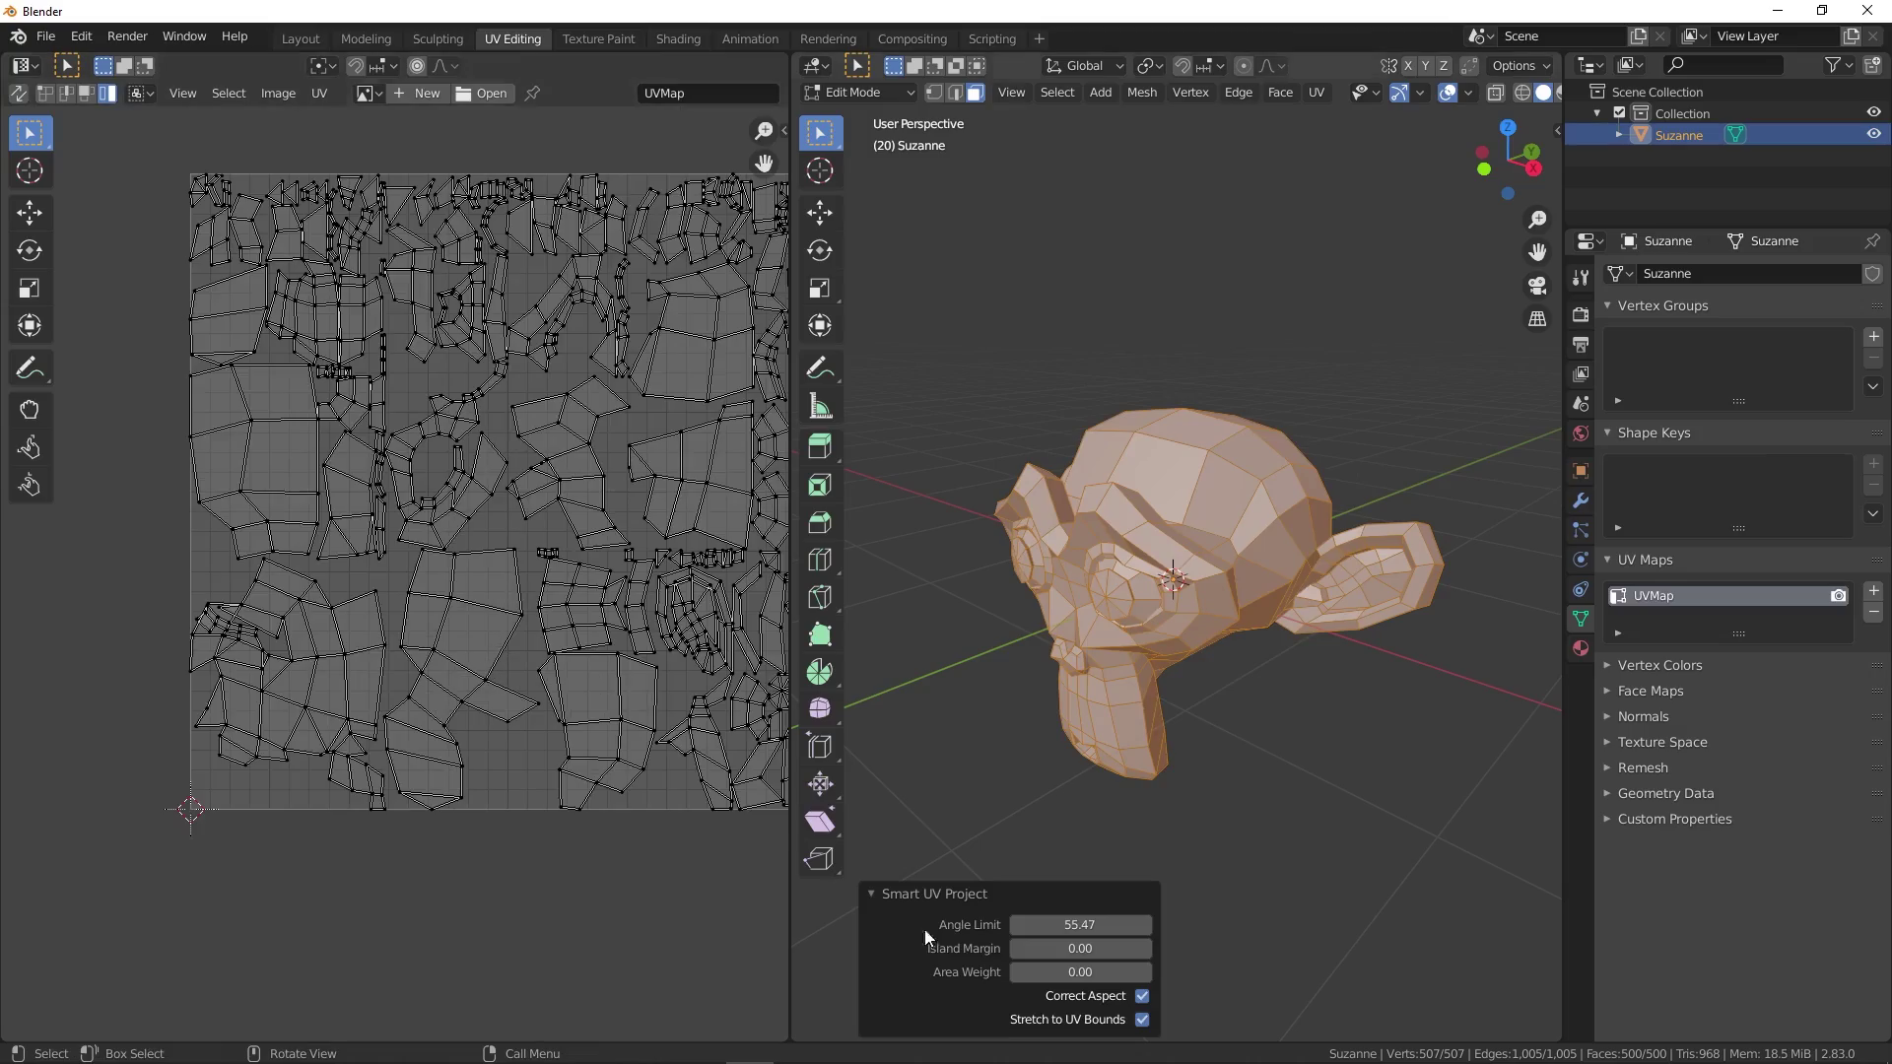
mouse_move(1030, 925)
left_mouse_down()
mouse_move(1610, 947)
mouse_move(655, 949)
left_mouse_up()
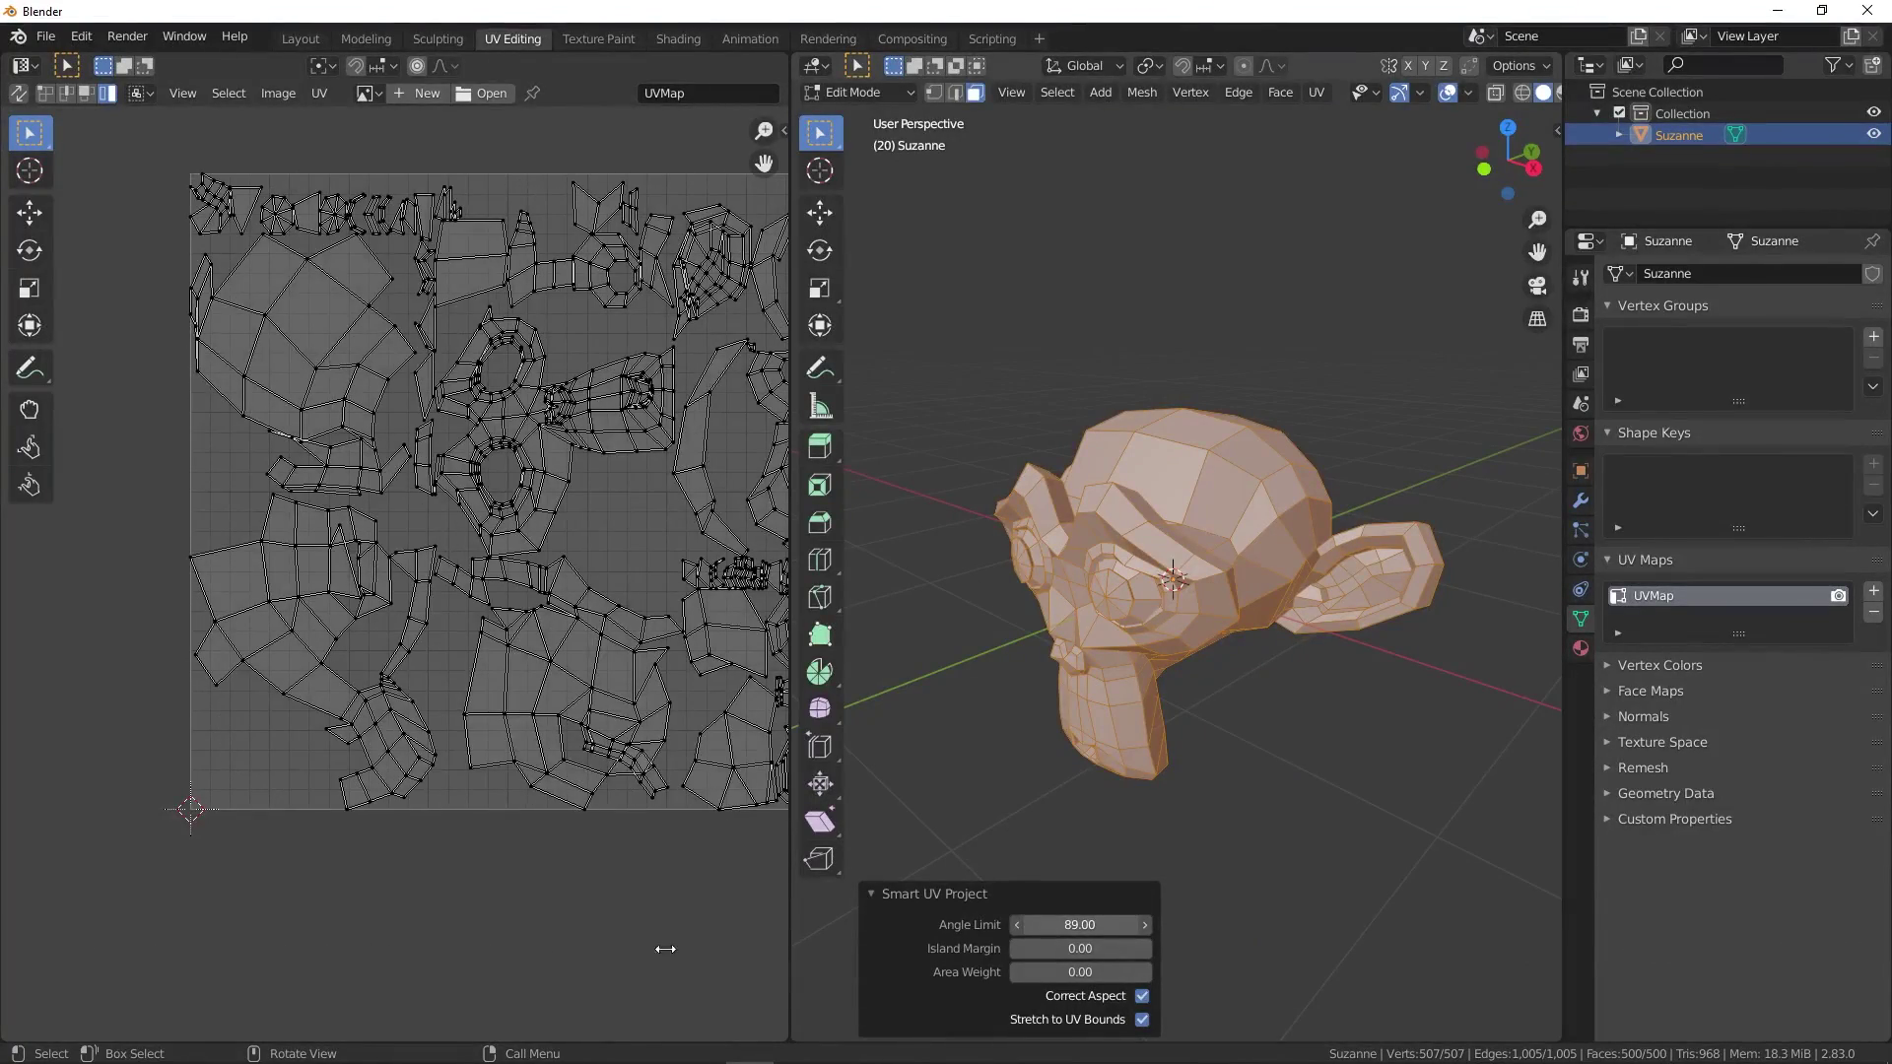
scroll(234, 587, "down", 1)
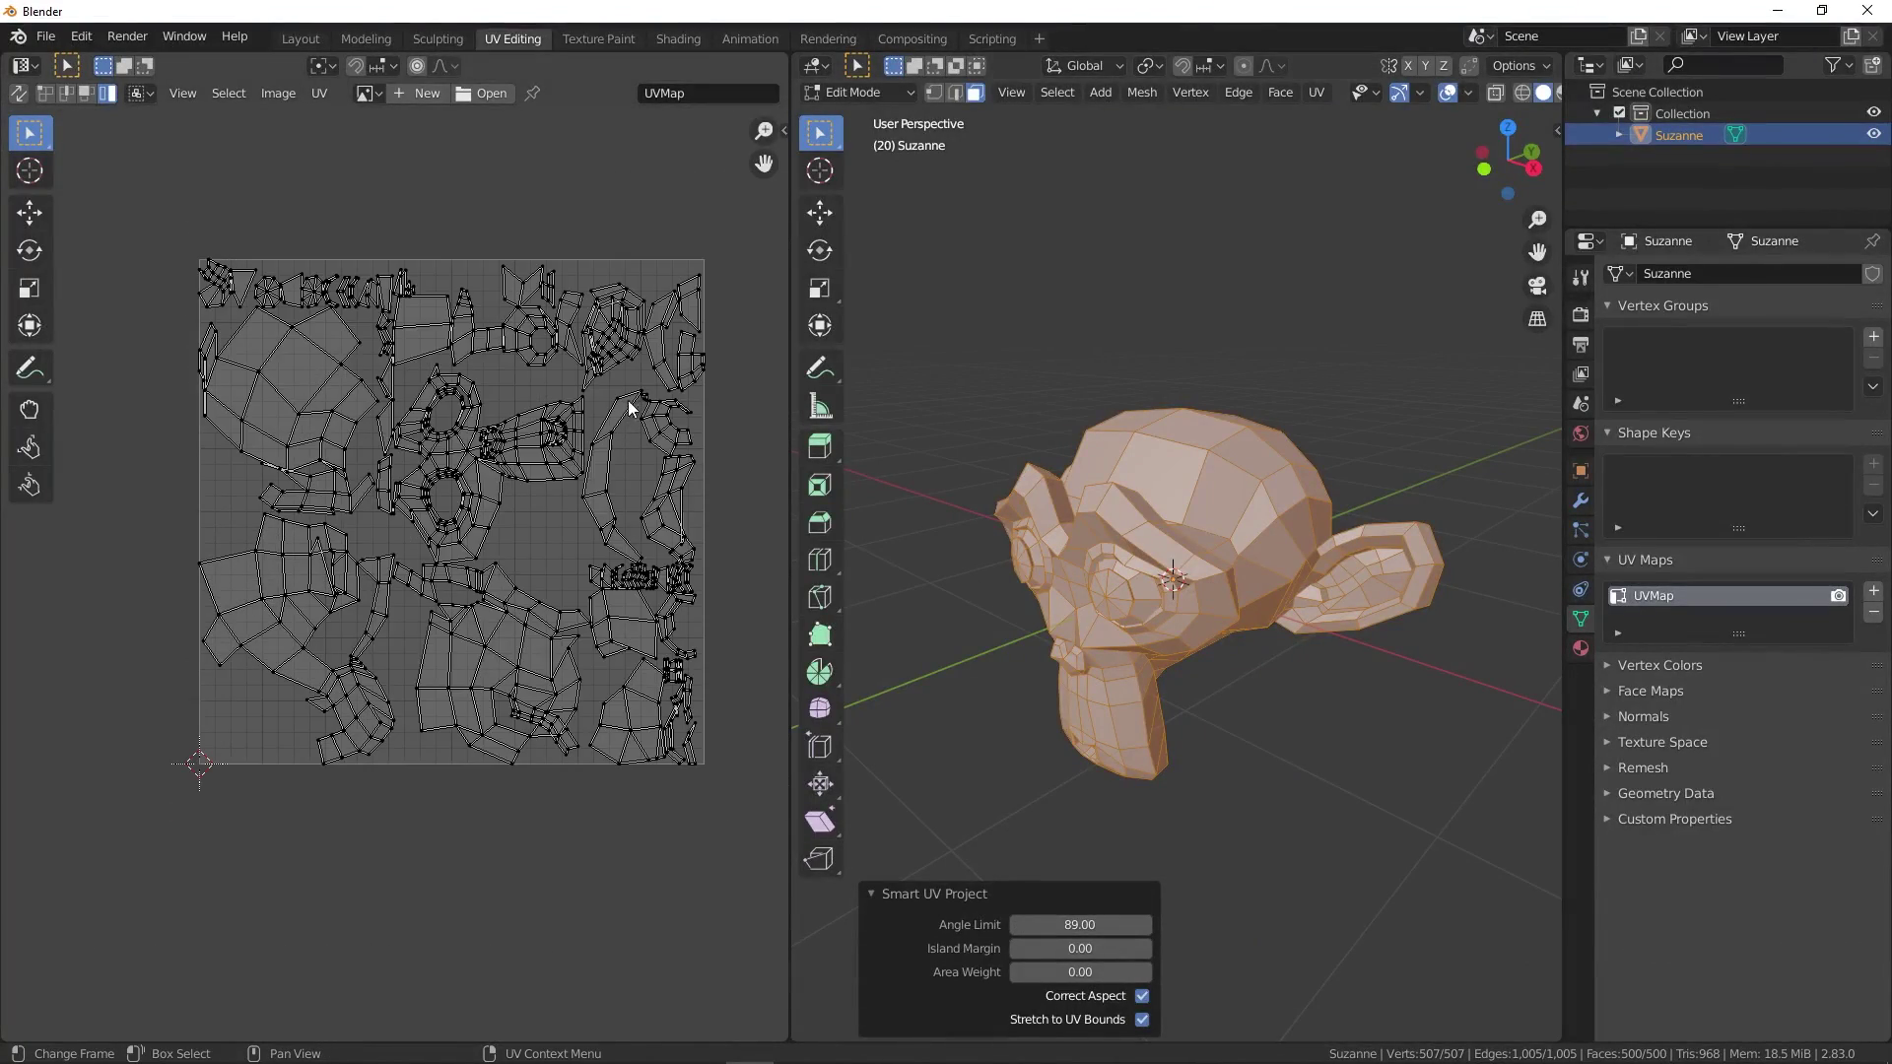
left_click_drag(1080, 924, 449, 896)
middle_click_drag(965, 730, 1001, 710)
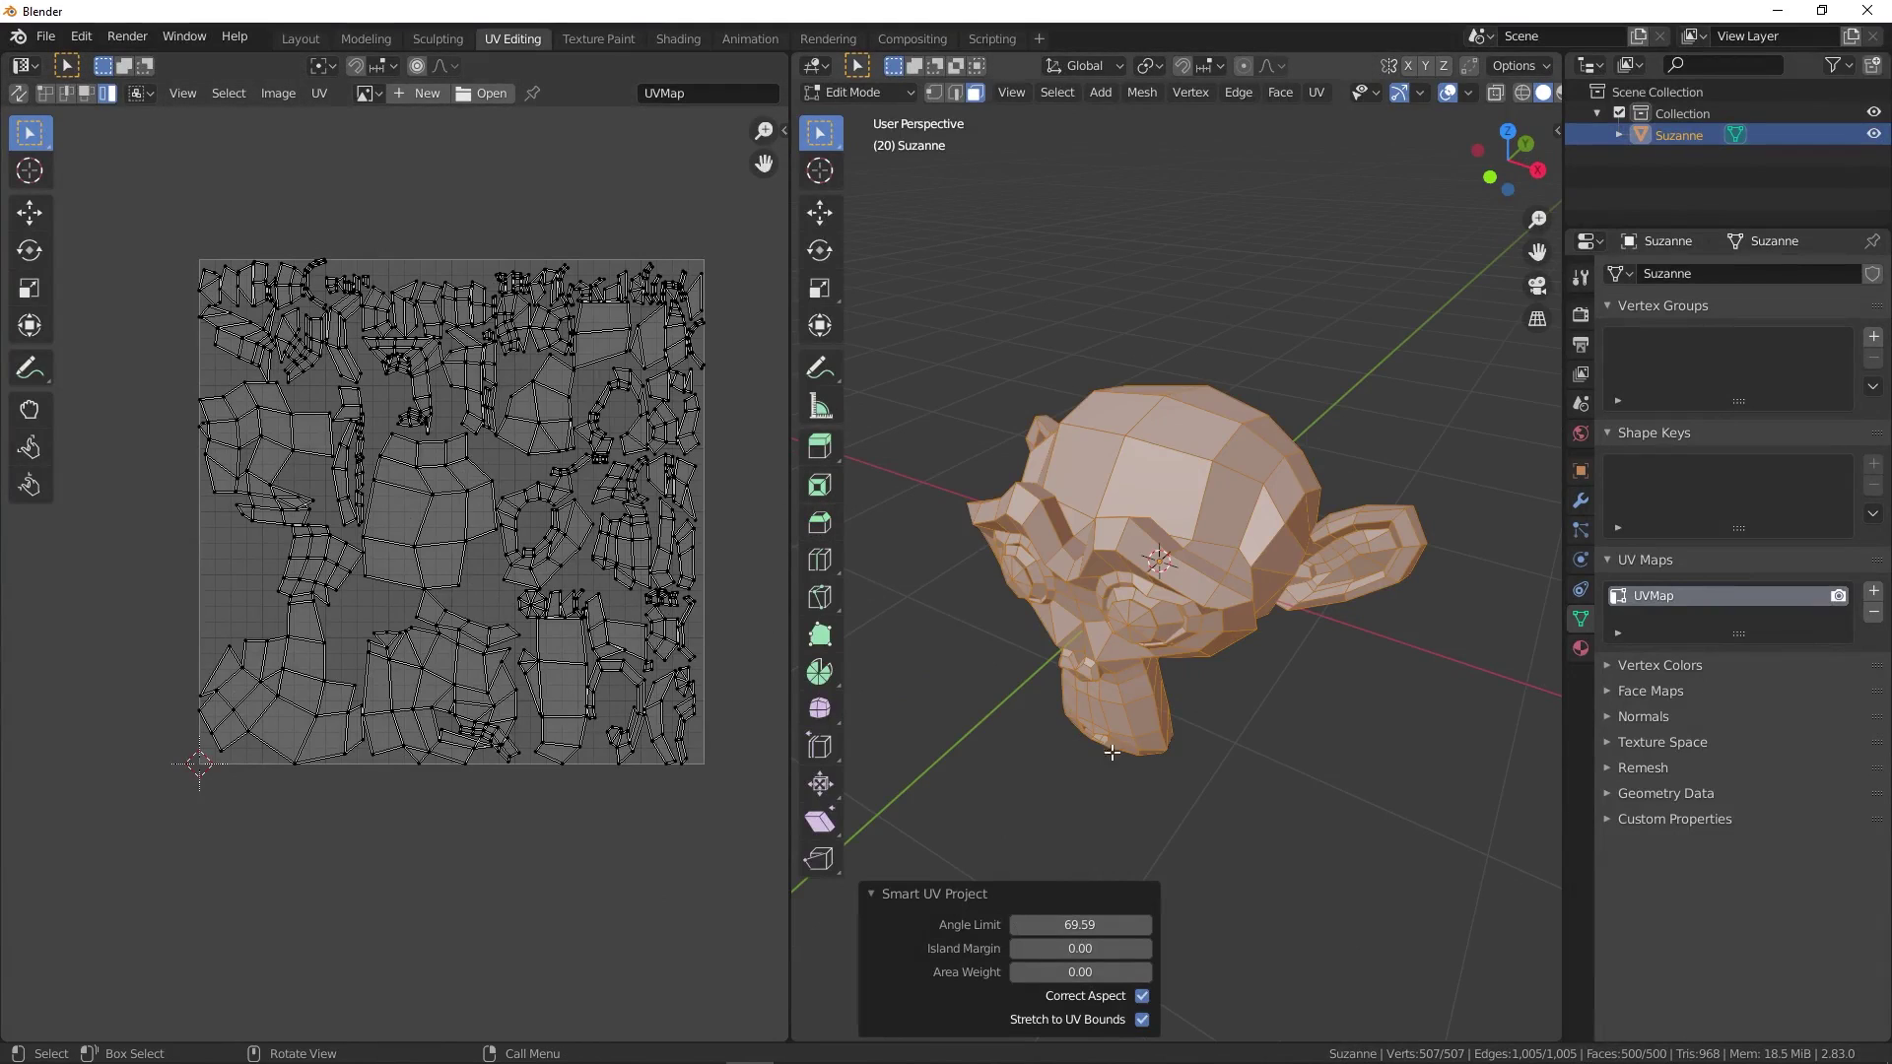
left_click(1293, 705)
- Select Suzanne's eyes as connected faces and hide them
middle_click_drag(1293, 706, 1280, 677)
scroll(1135, 601, "up", 2)
scroll(1134, 601, "up", 4)
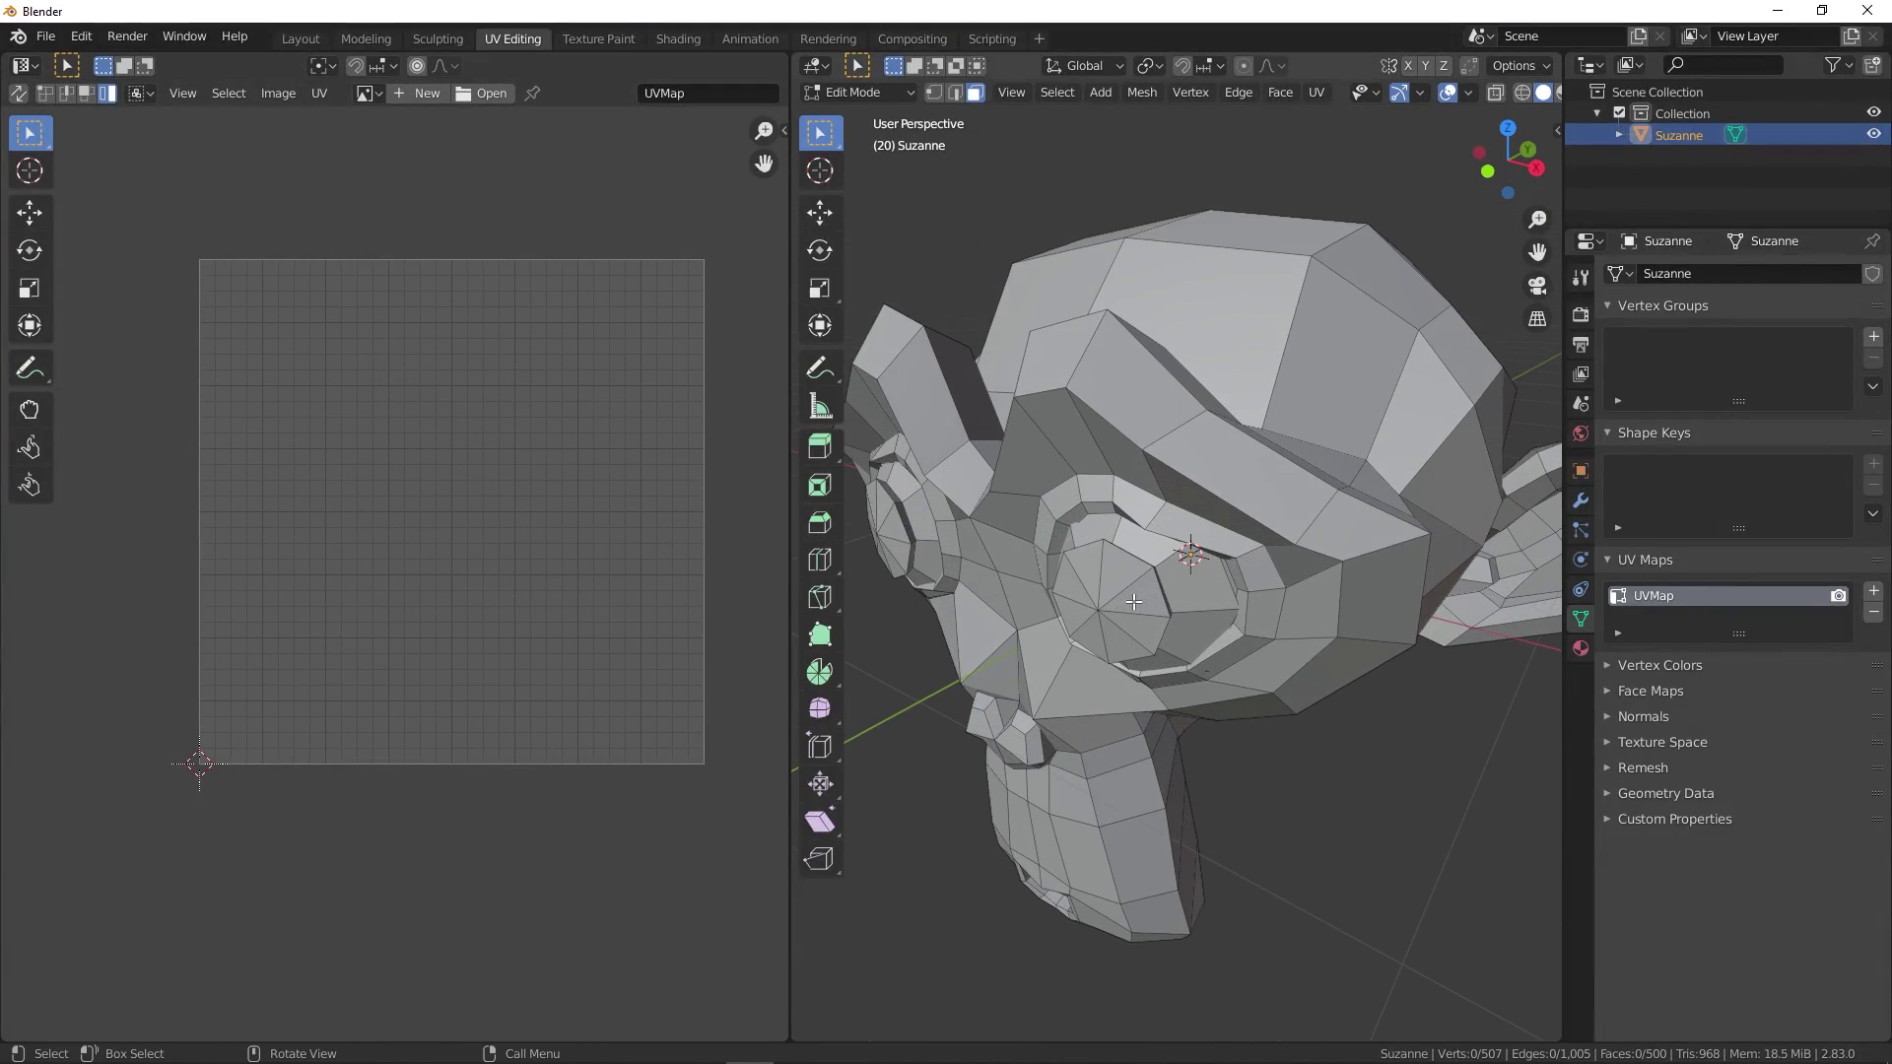
key("l")
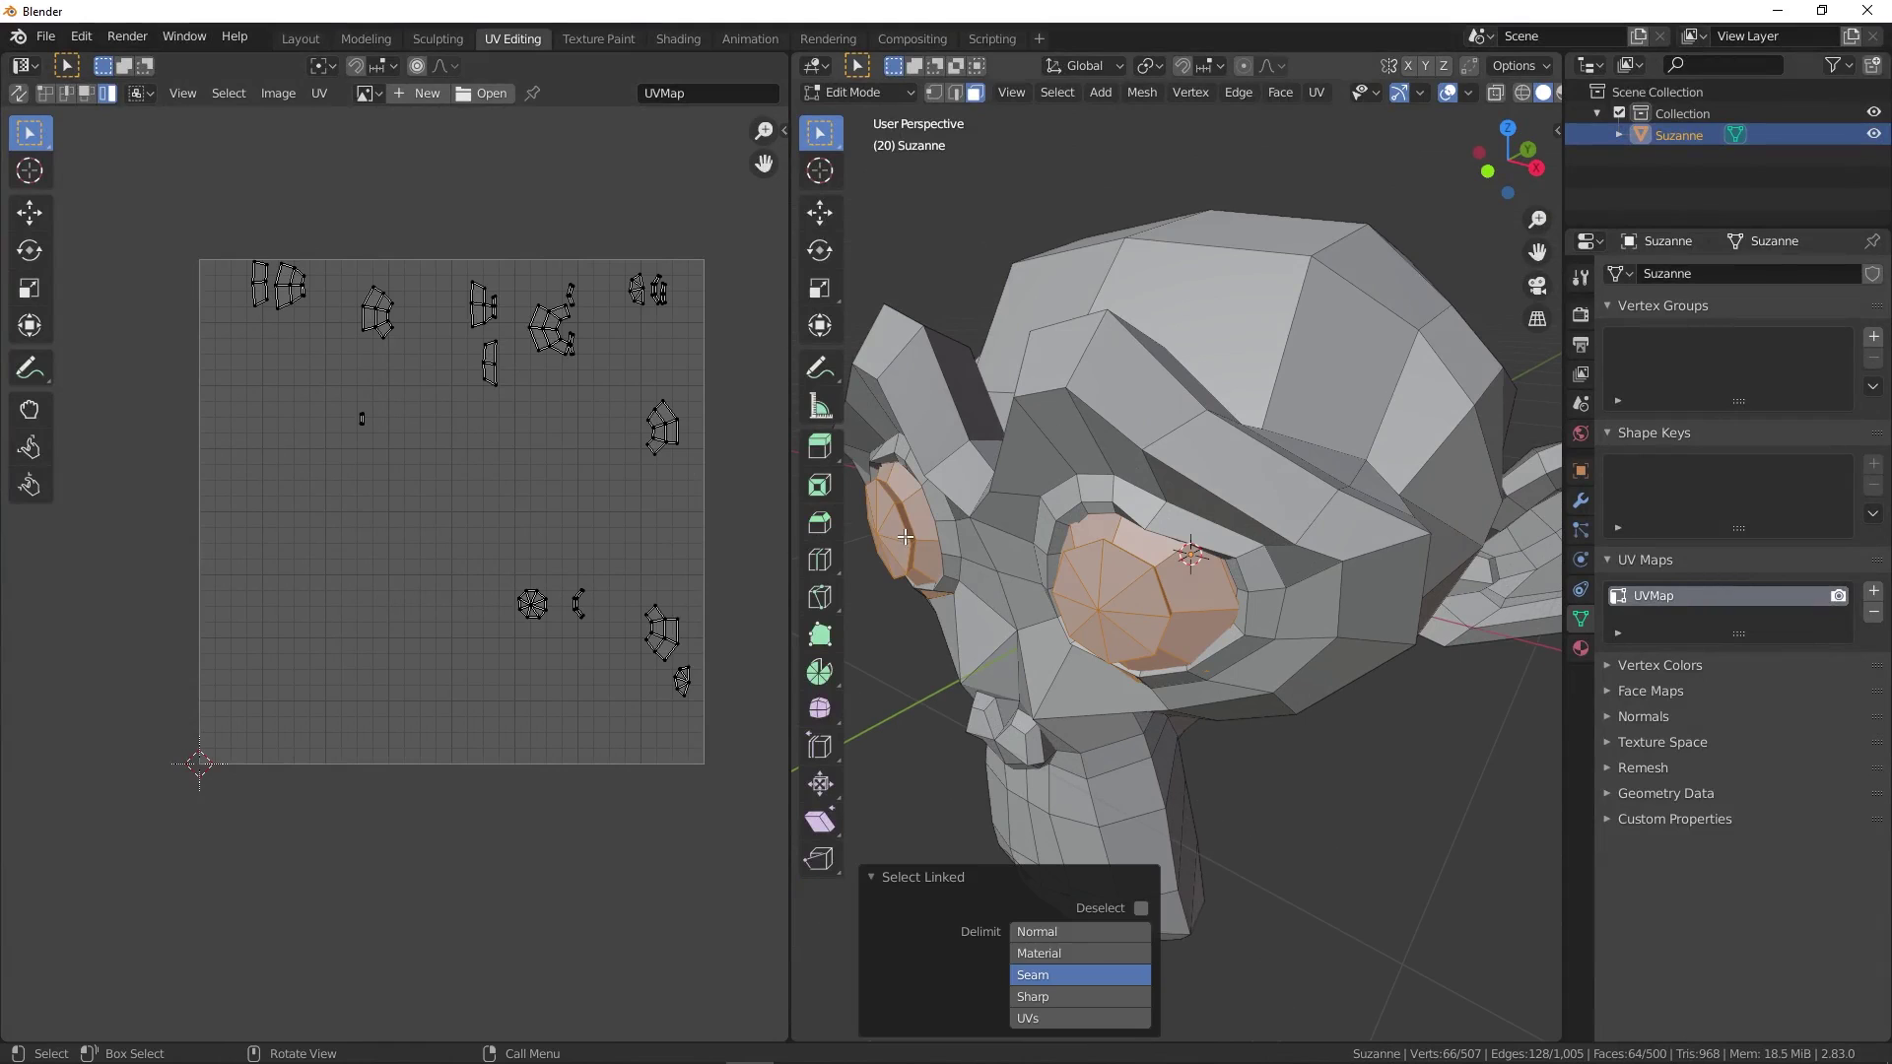
key("h")
middle_click_drag(1101, 563, 1250, 480)
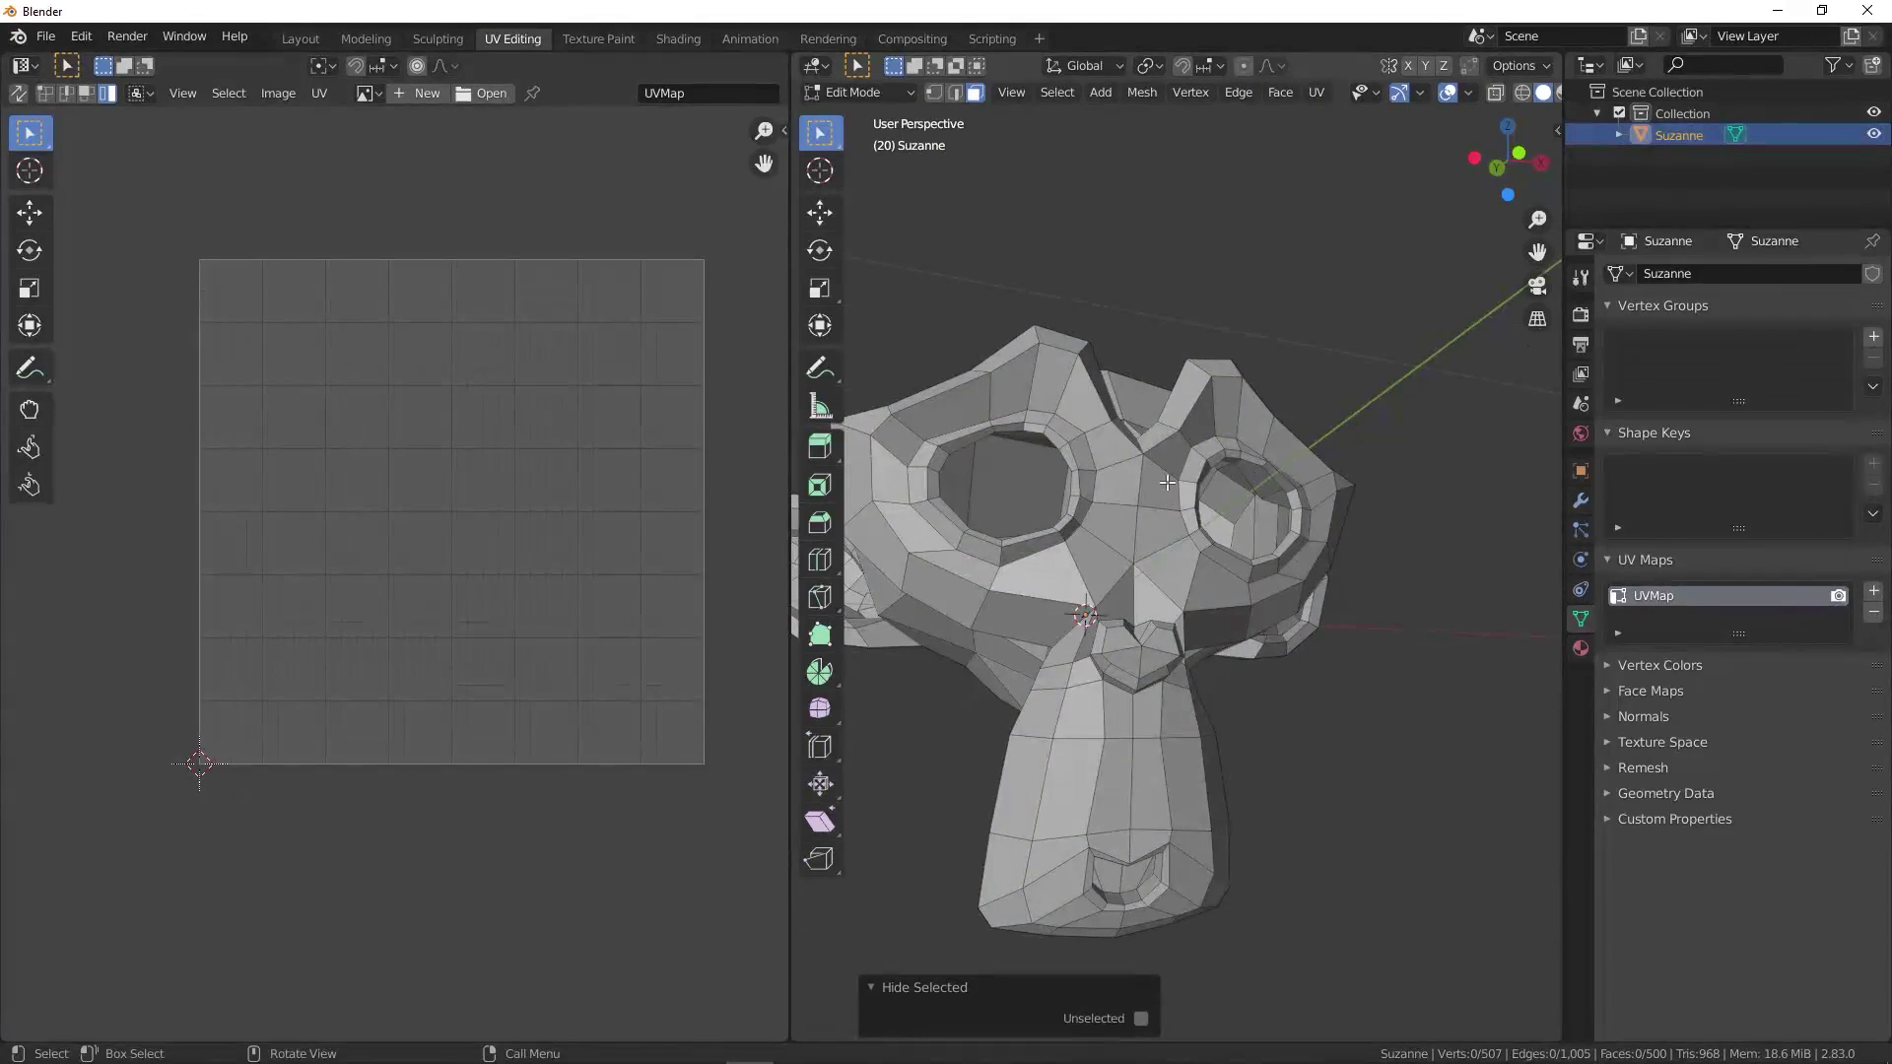
mouse_move(1209, 544)
middle_mouse_down()
mouse_move(1135, 618)
mouse_move(1177, 619)
middle_mouse_up()
- Alt-select edge loops across Suzanne's head and mark them as a seam
key("2")
key("alt")
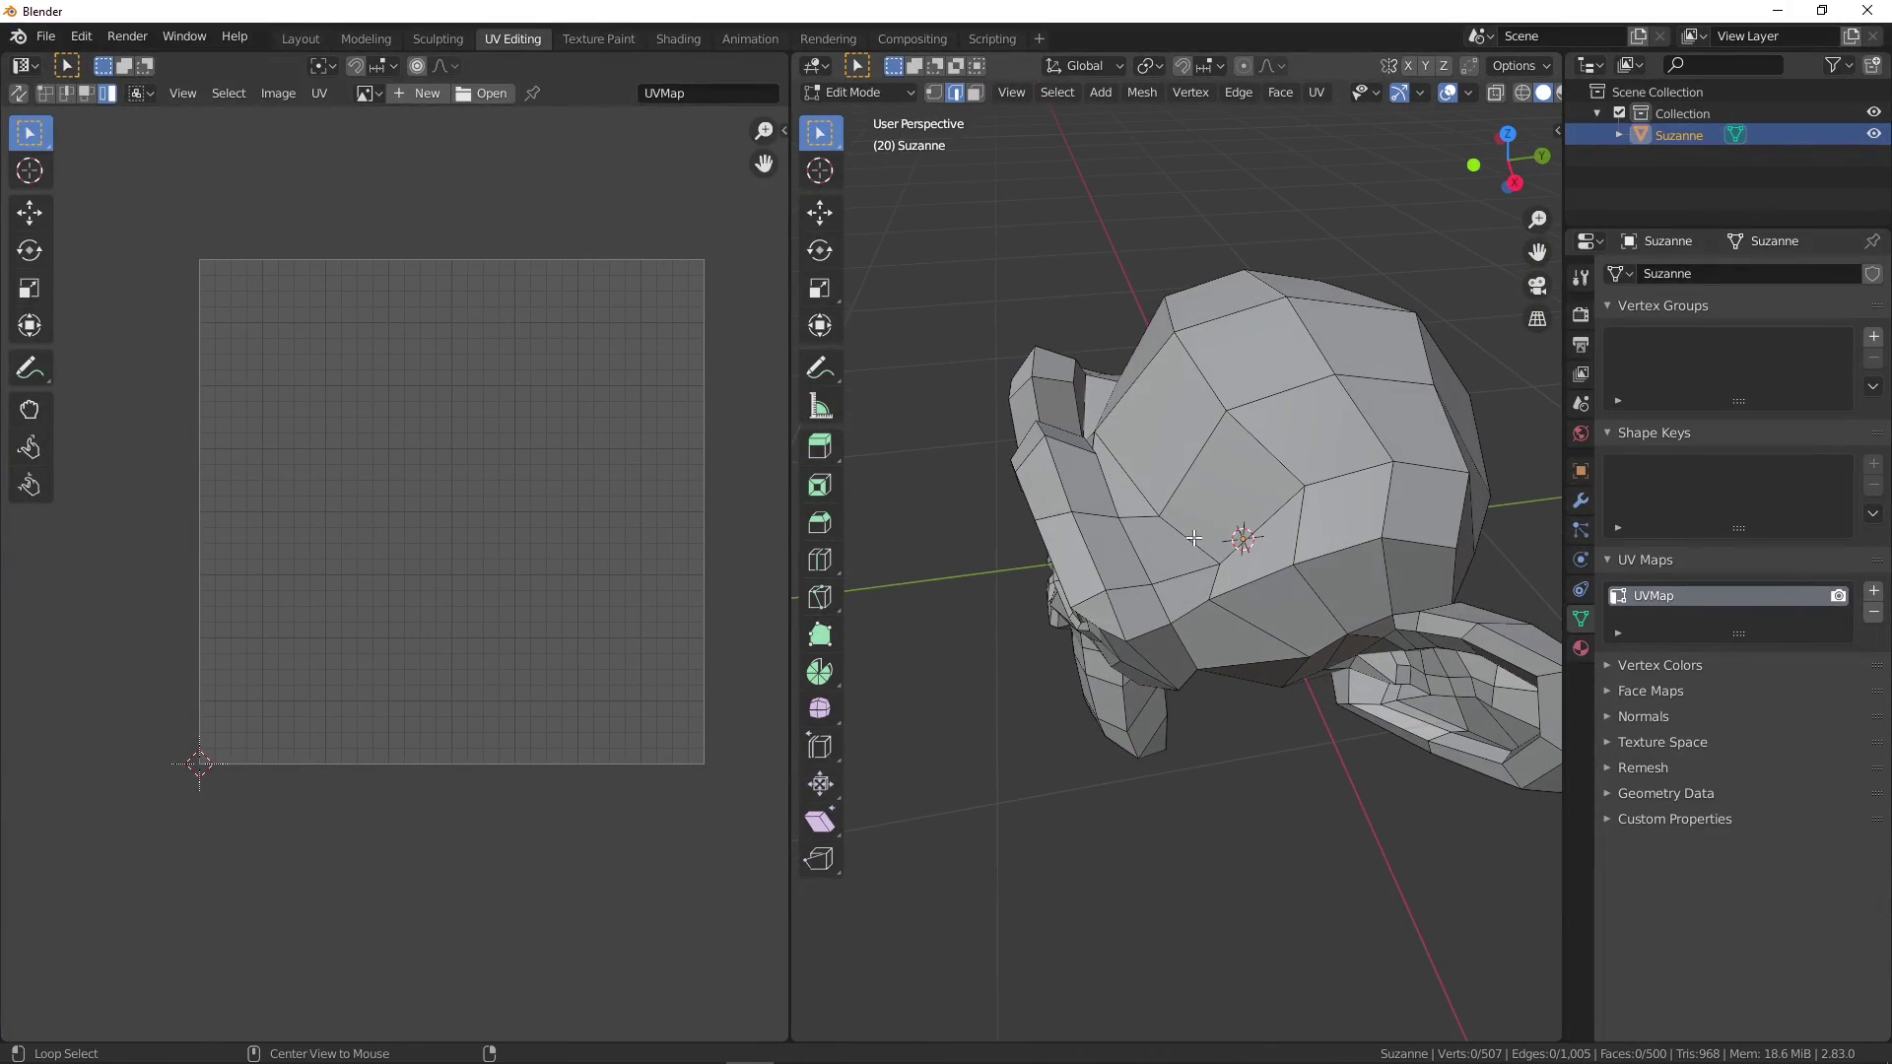
mouse_move(1149, 511)
middle_mouse_down()
mouse_move(1055, 557)
mouse_move(1231, 399)
middle_mouse_up()
left_click(1037, 568, "alt+shift")
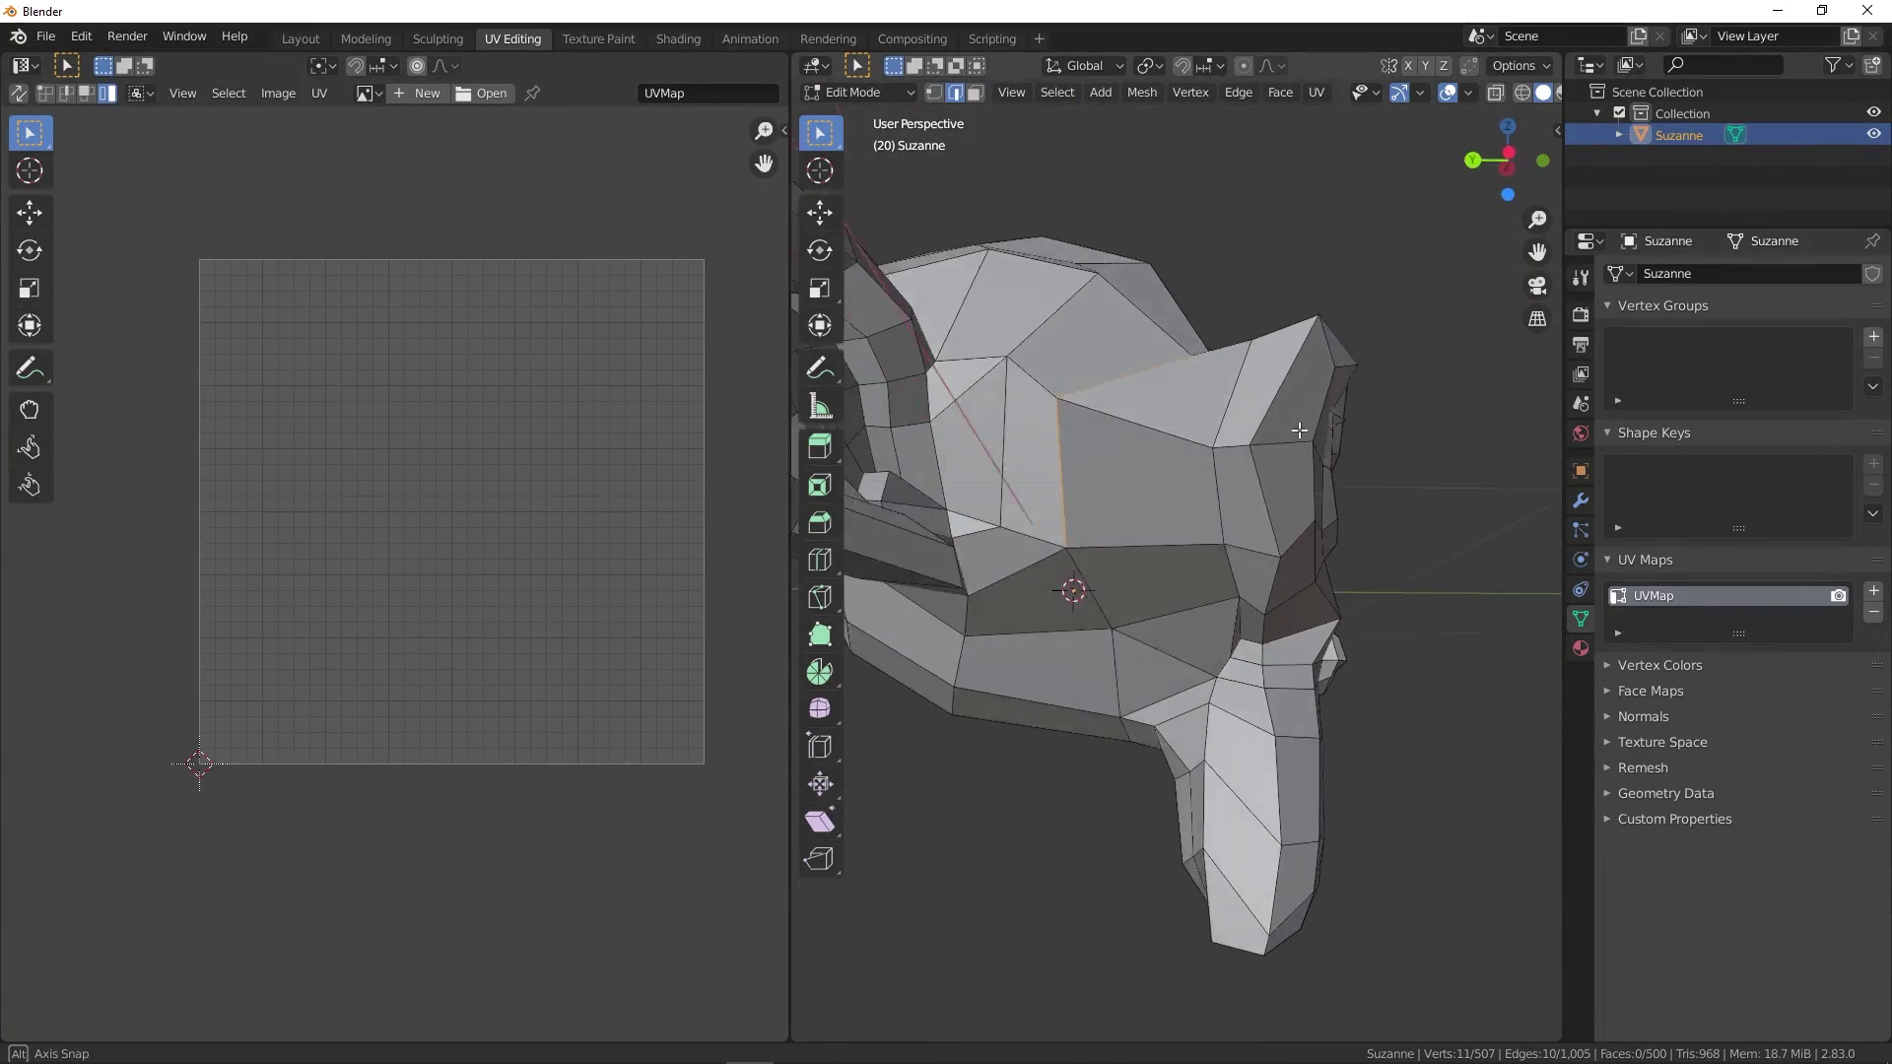
key("alt")
mouse_move(1074, 464)
middle_mouse_down()
mouse_move(1211, 472)
mouse_move(1217, 576)
mouse_move(1246, 608)
middle_mouse_up()
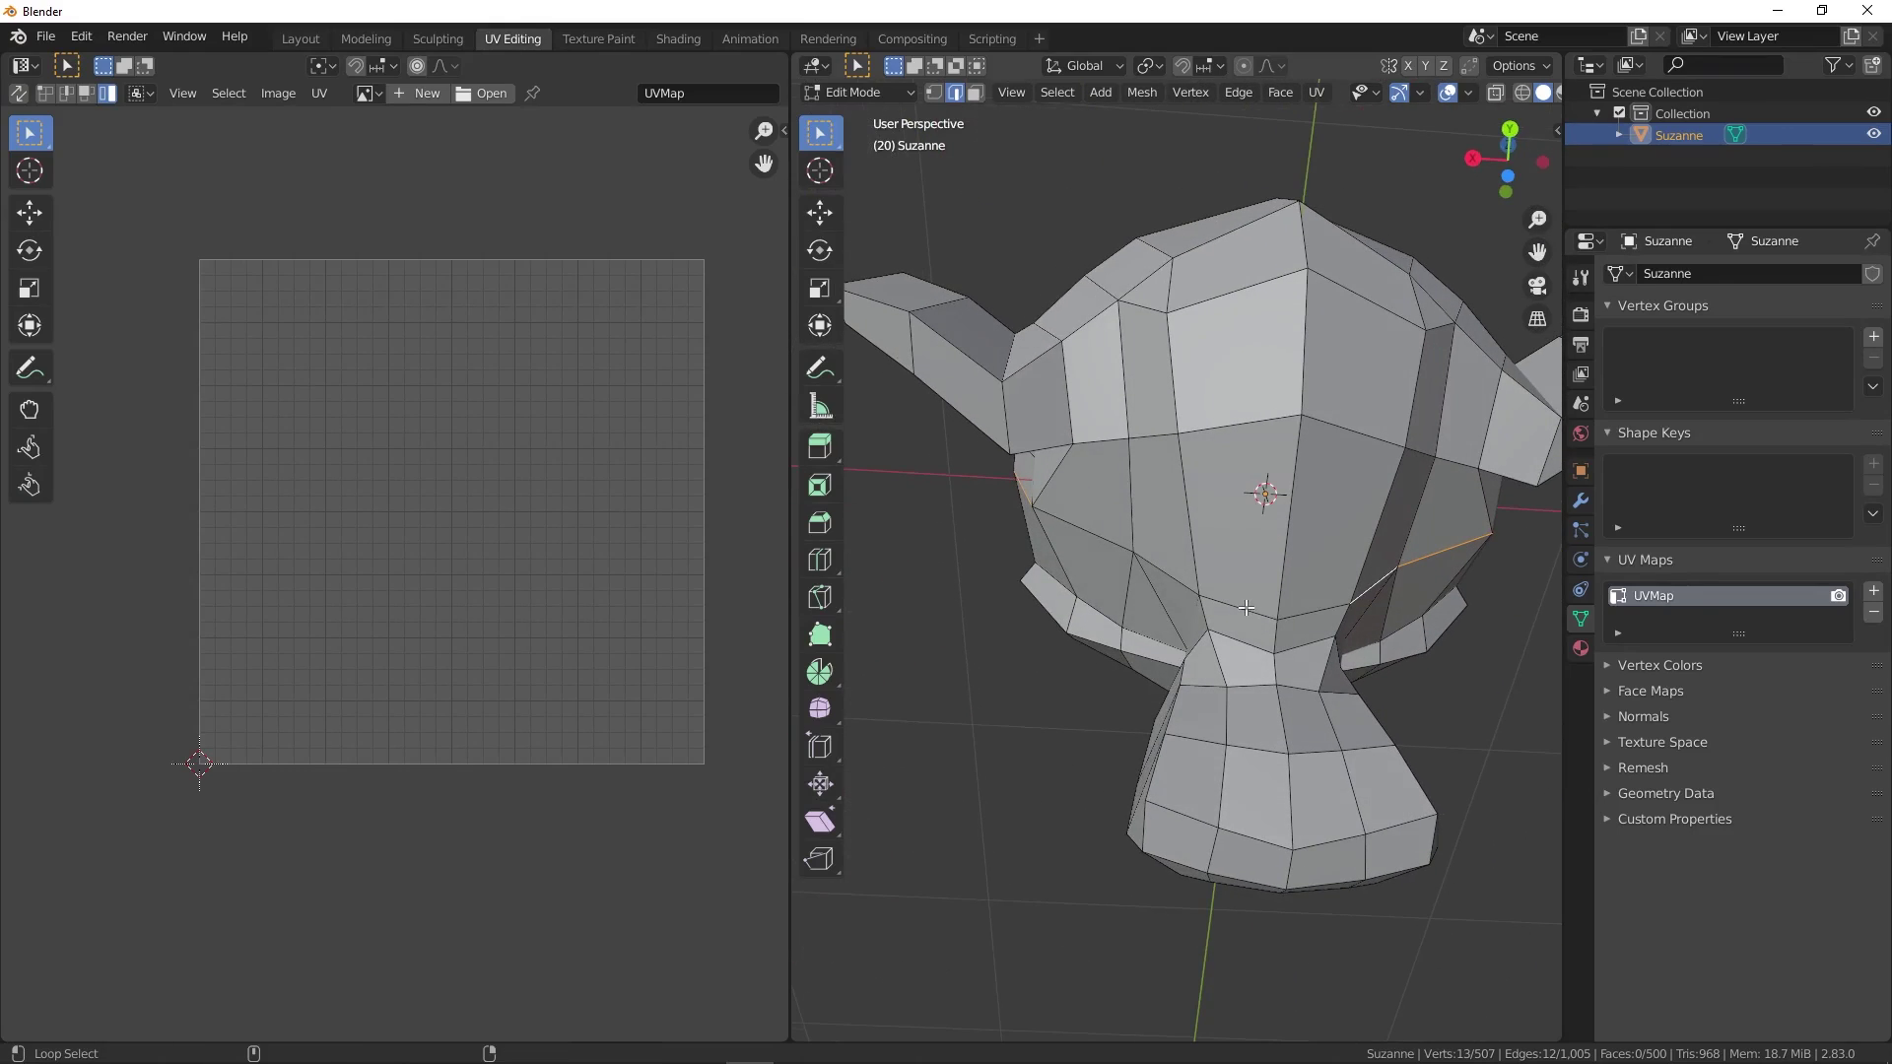
mouse_move(1084, 536)
middle_mouse_down()
mouse_move(1331, 781)
mouse_move(1512, 722)
mouse_move(1487, 668)
mouse_move(1361, 552)
mouse_move(1125, 538)
middle_mouse_up()
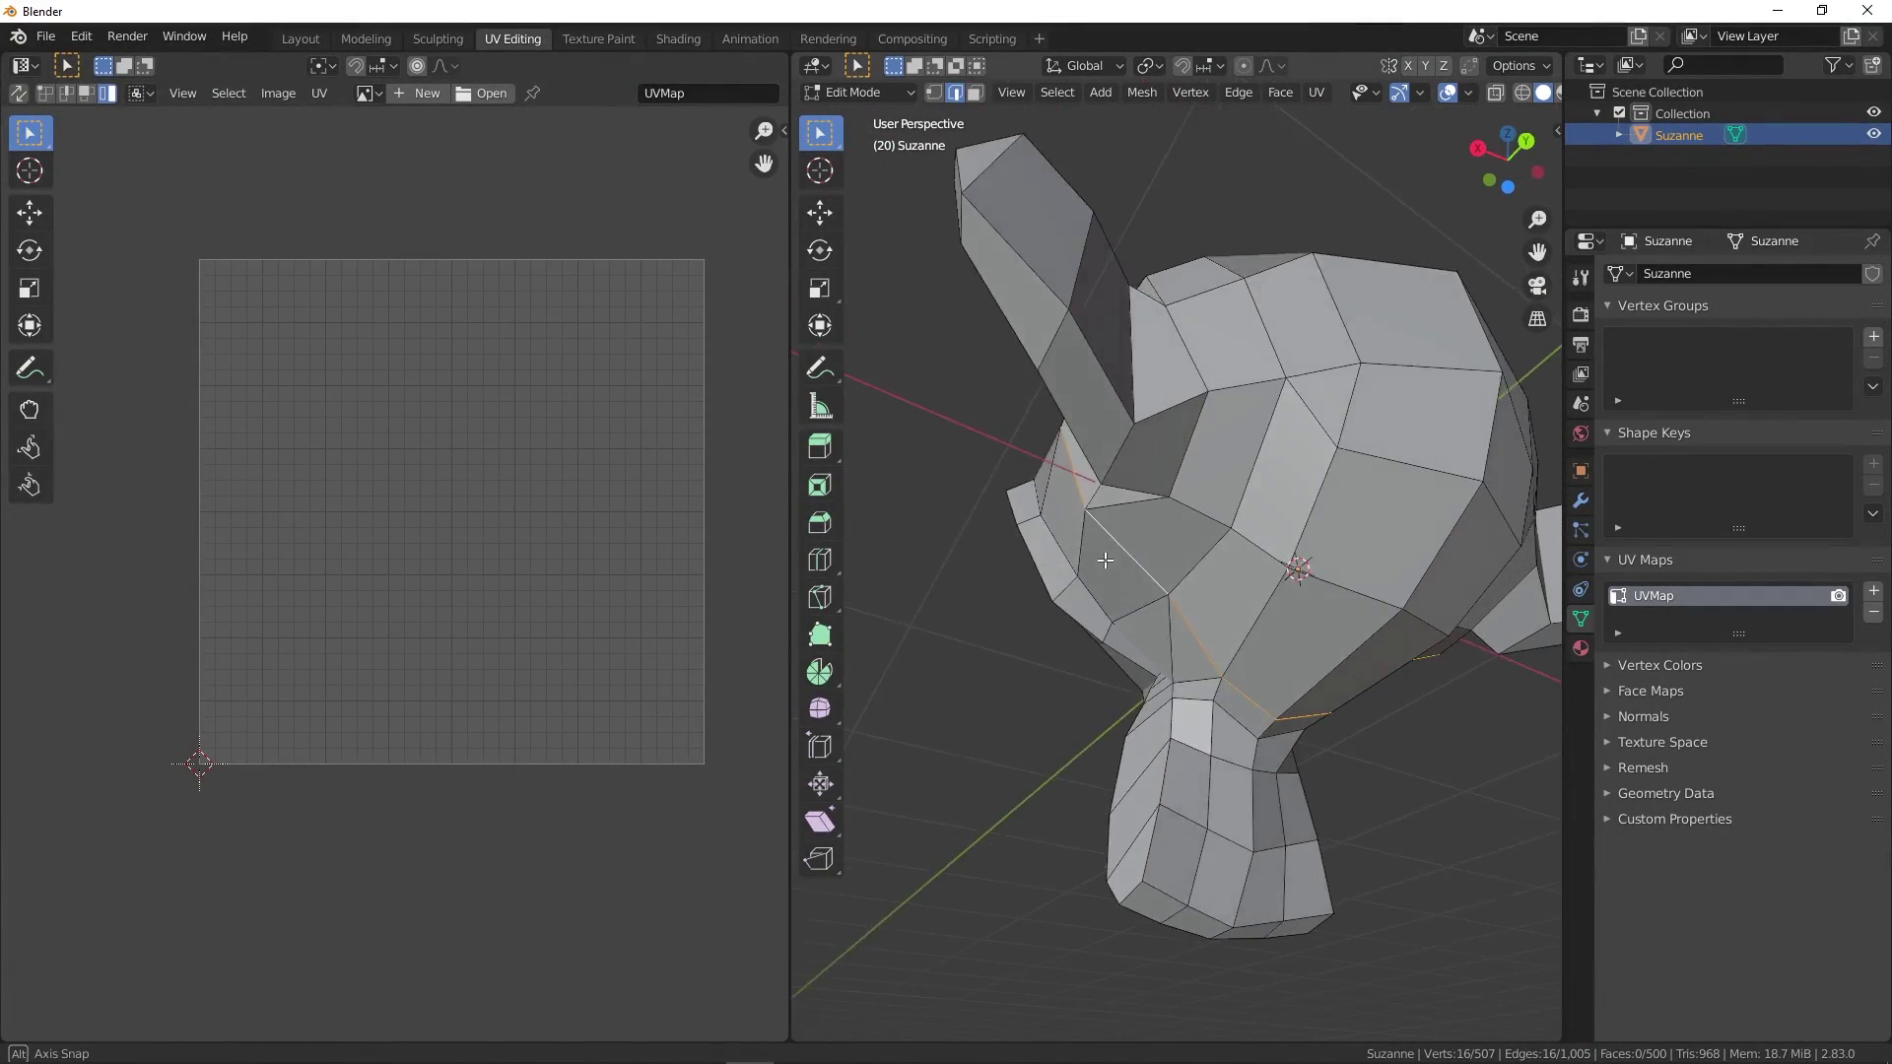
right_click(1125, 538)
left_click(1044, 530)
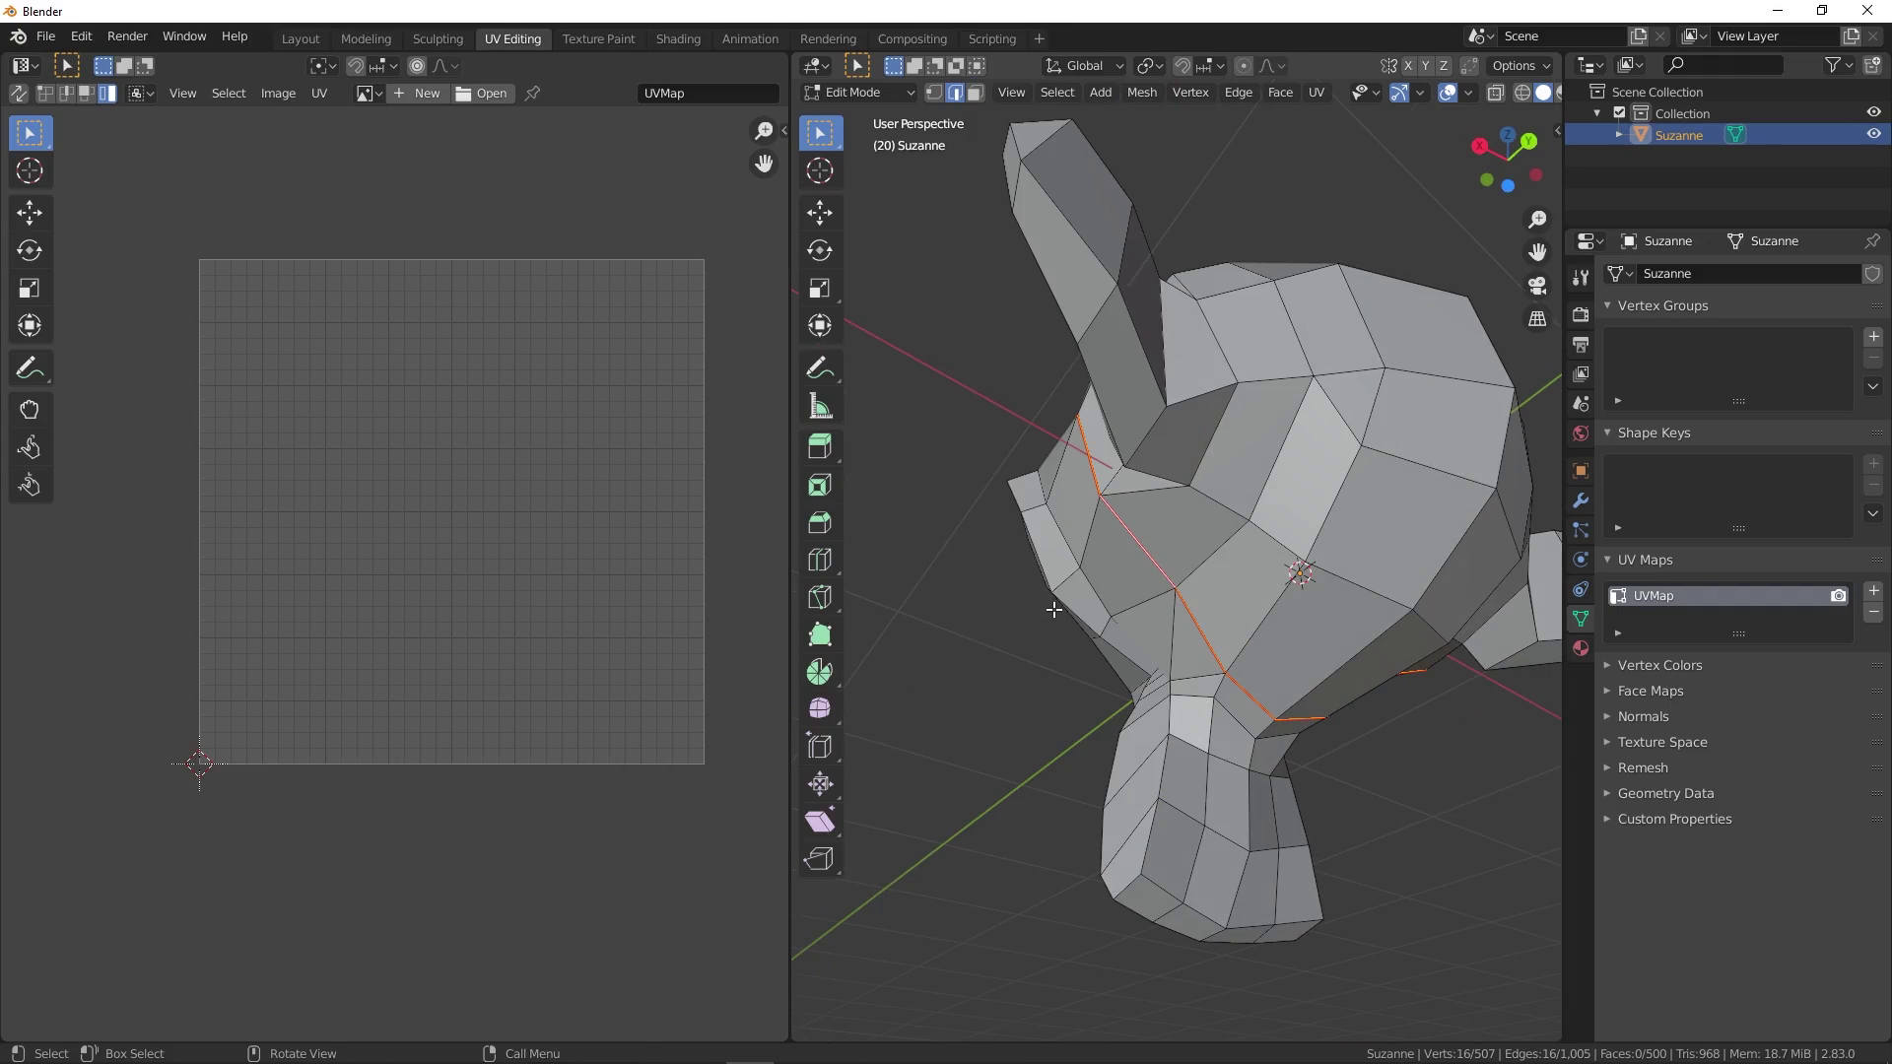
middle_click_drag(1044, 531, 1126, 645)
- Select the whole head and unwrap it along its marked seams
key("l")
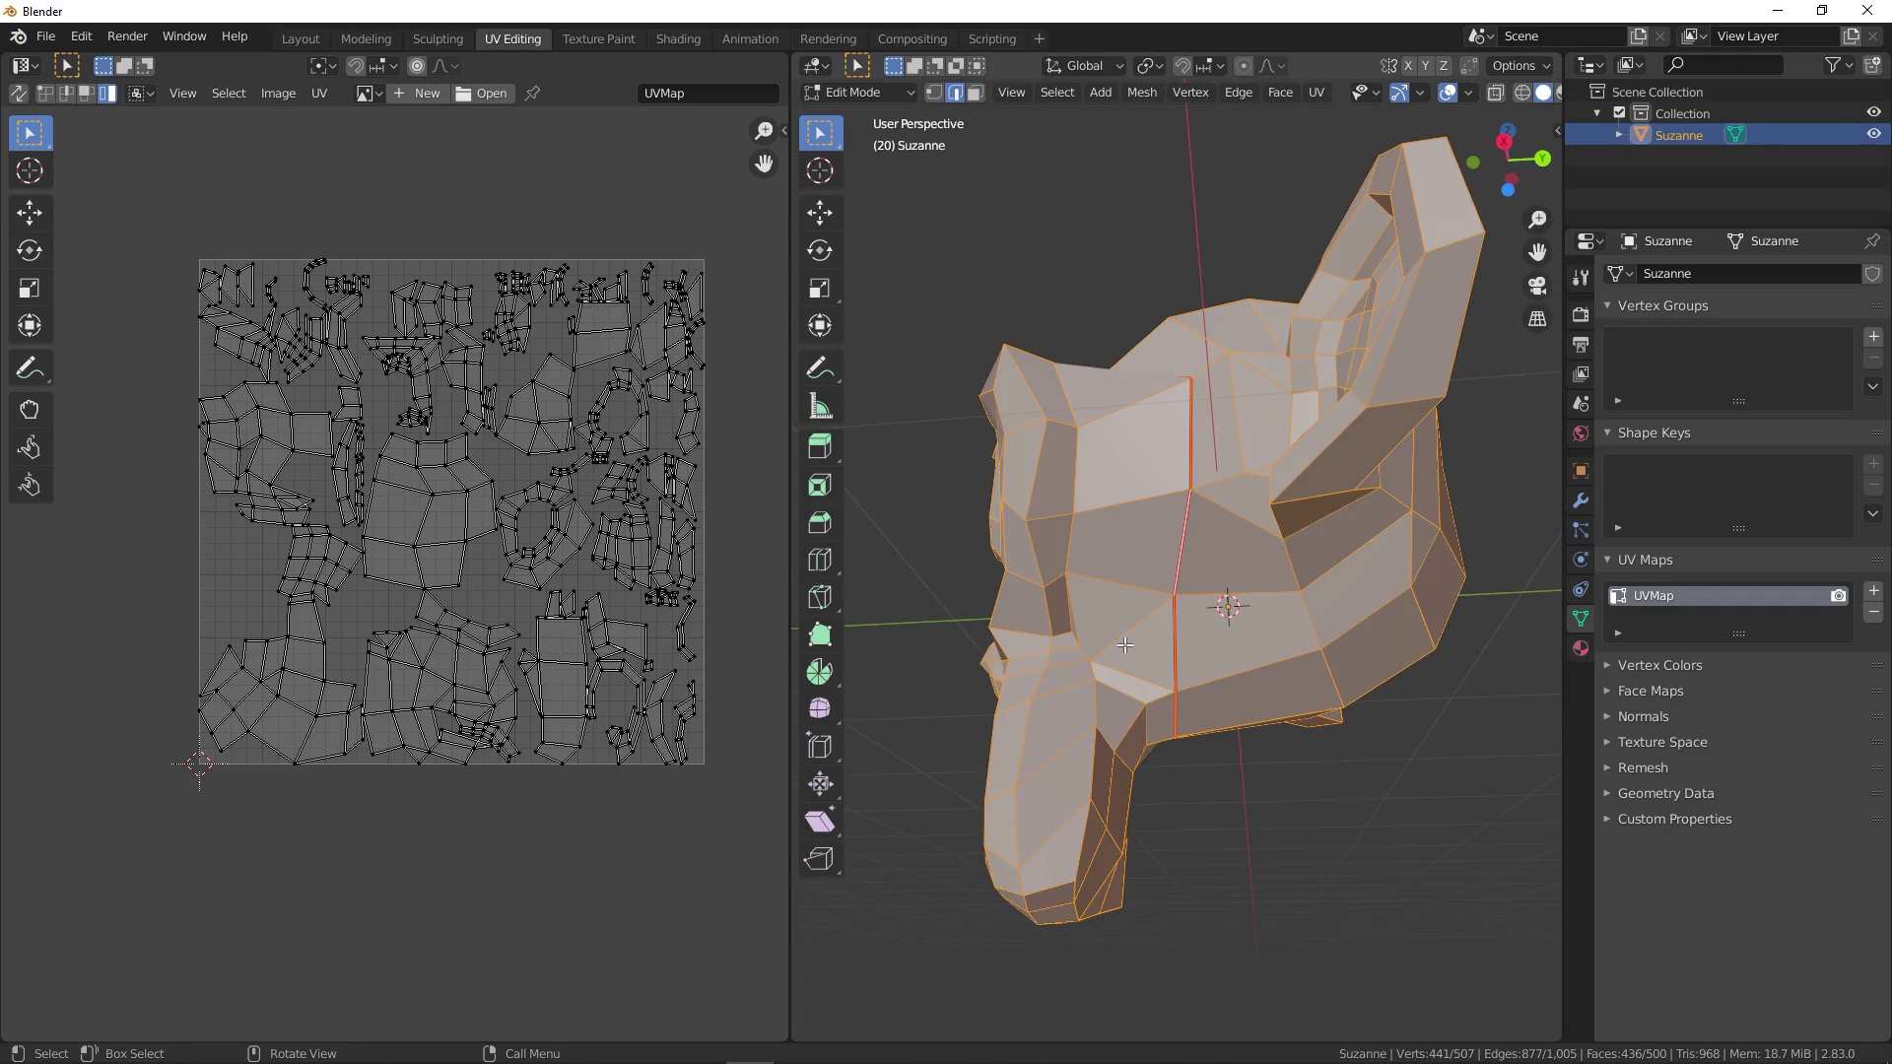
key("u")
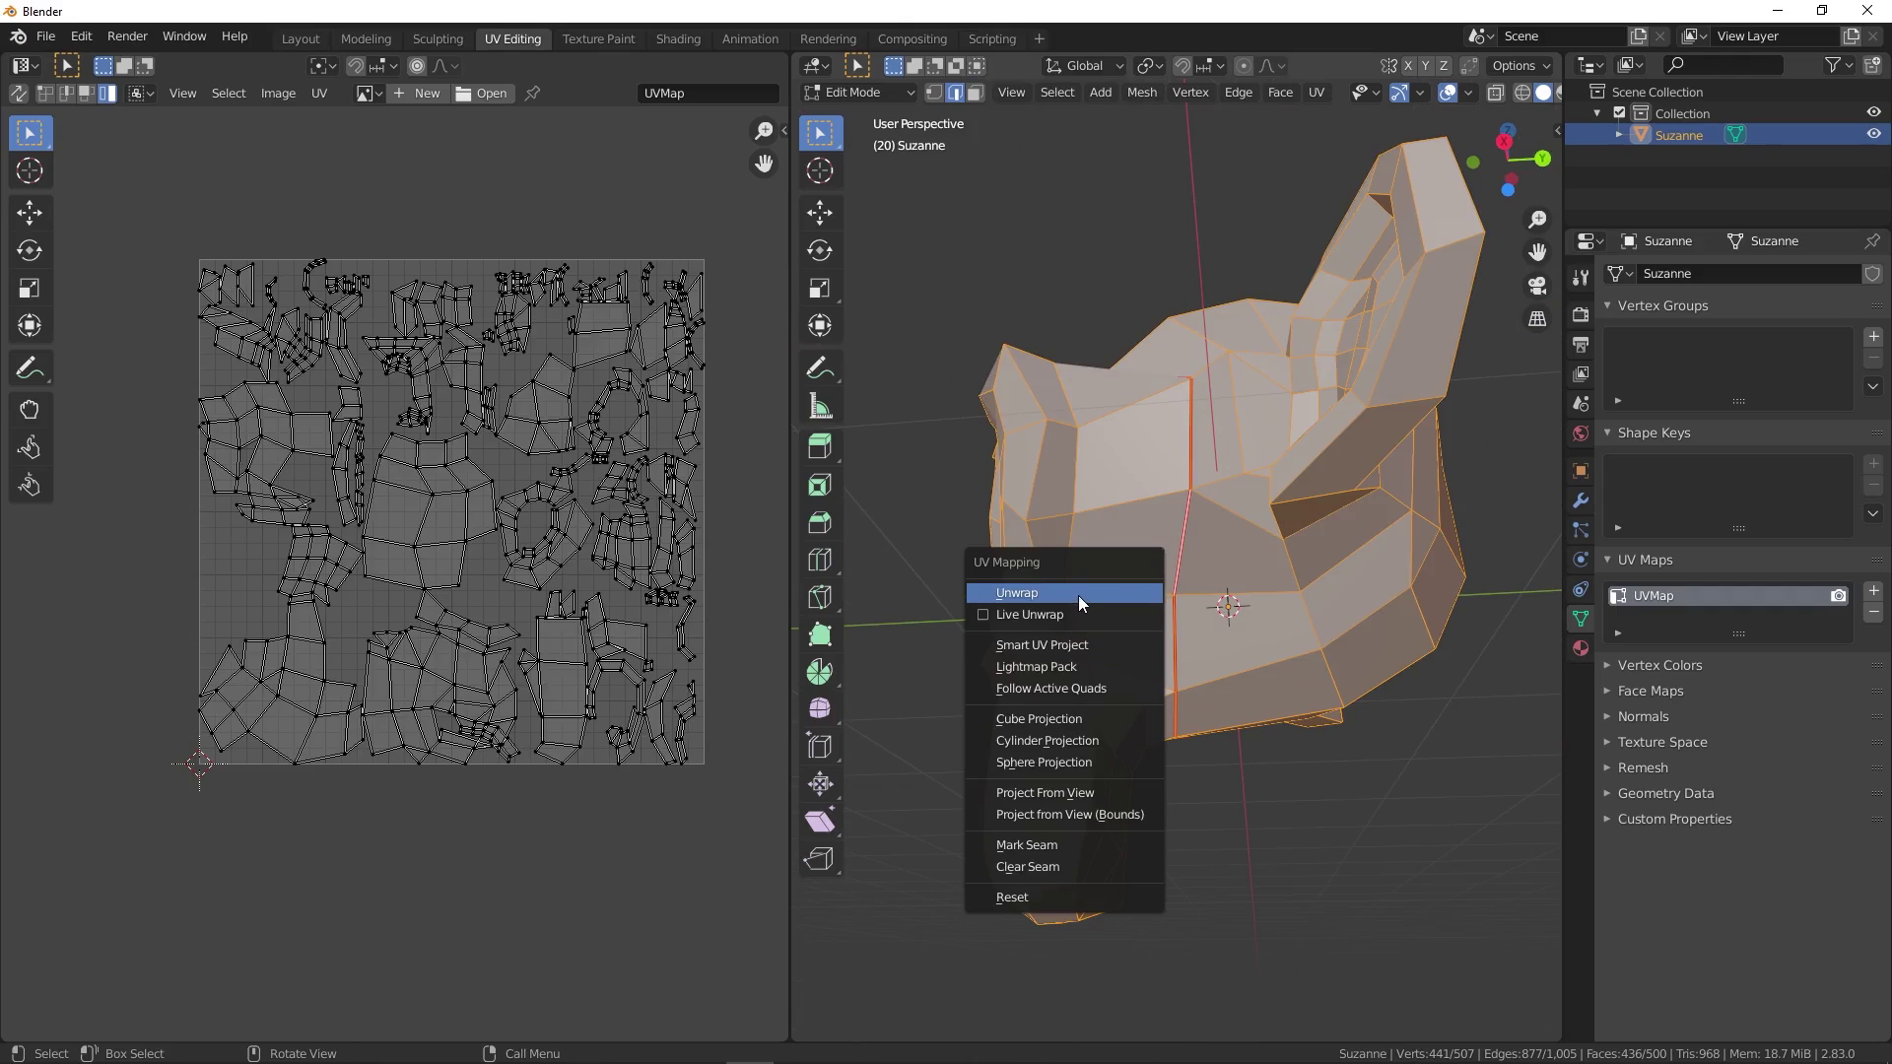
left_click(1078, 595)
scroll(689, 599, "down", 1)
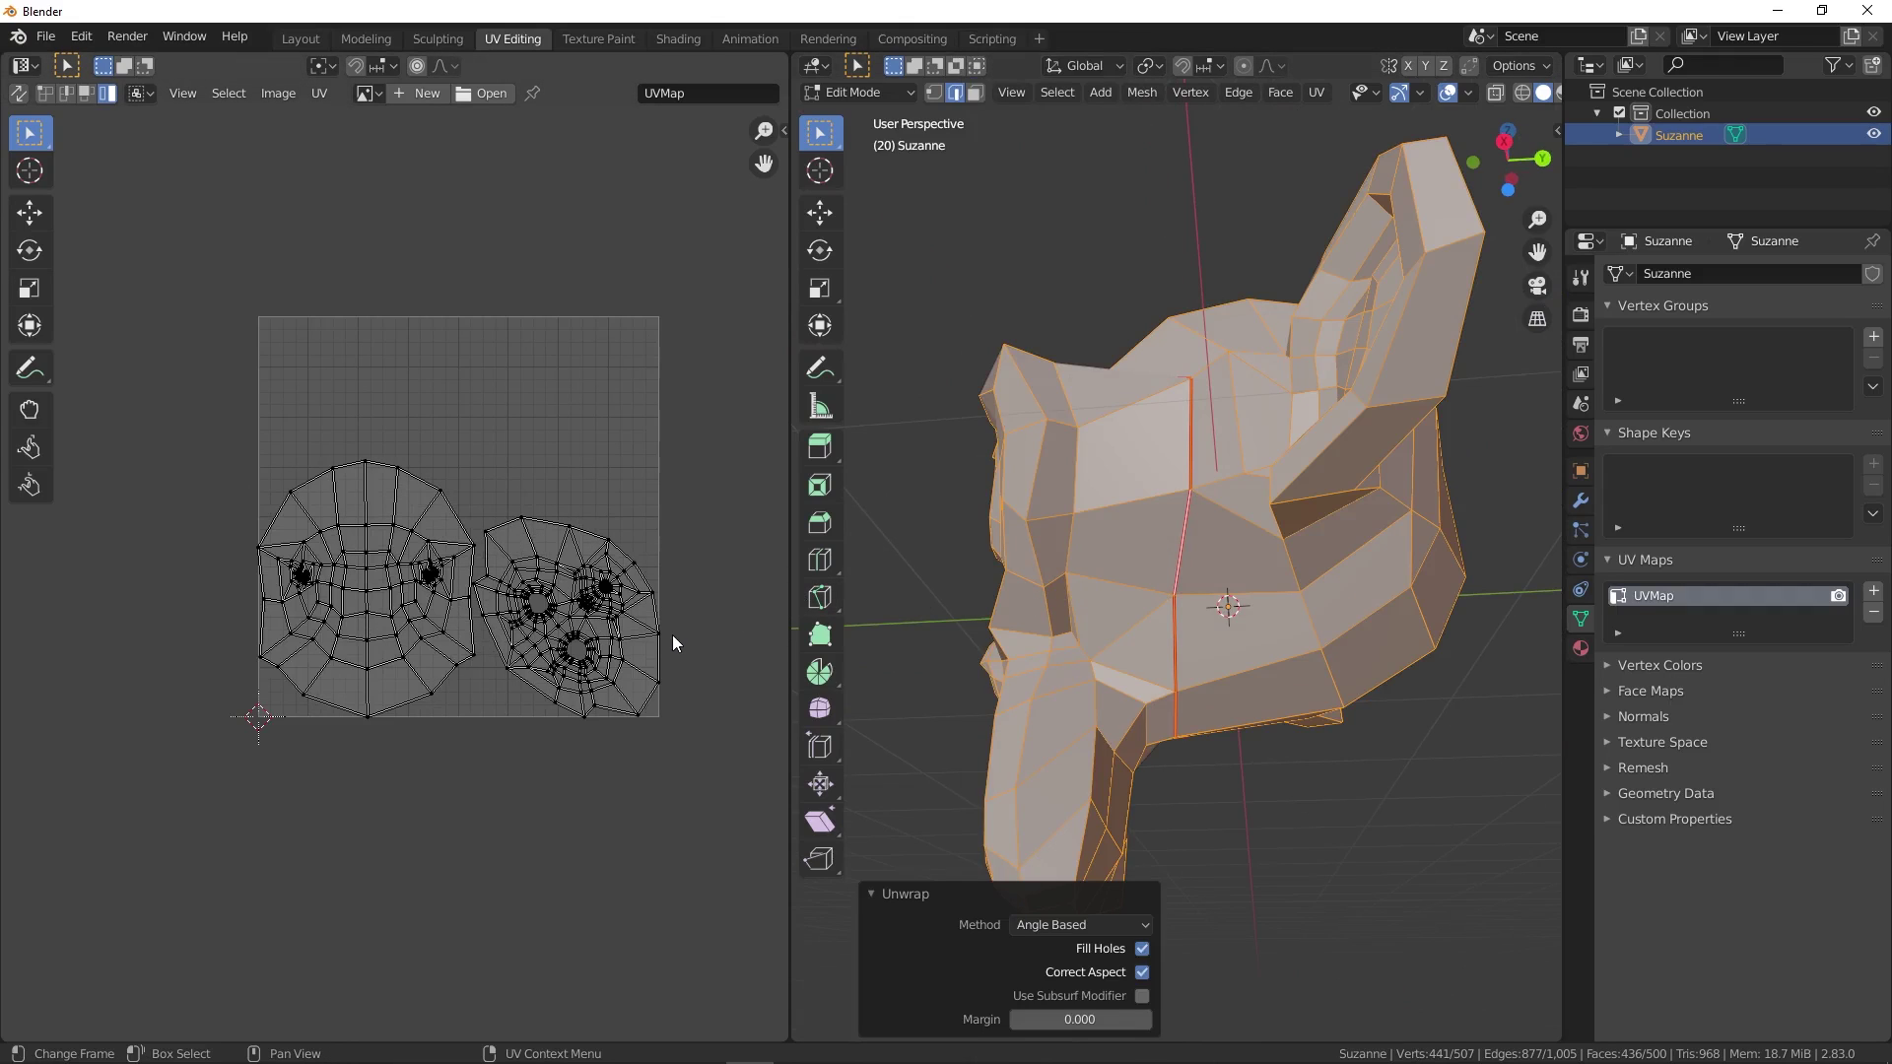
scroll(672, 643, "up", 3)
- Rotate the facial UV island upright and move it above the face island
key("l")
key("r")
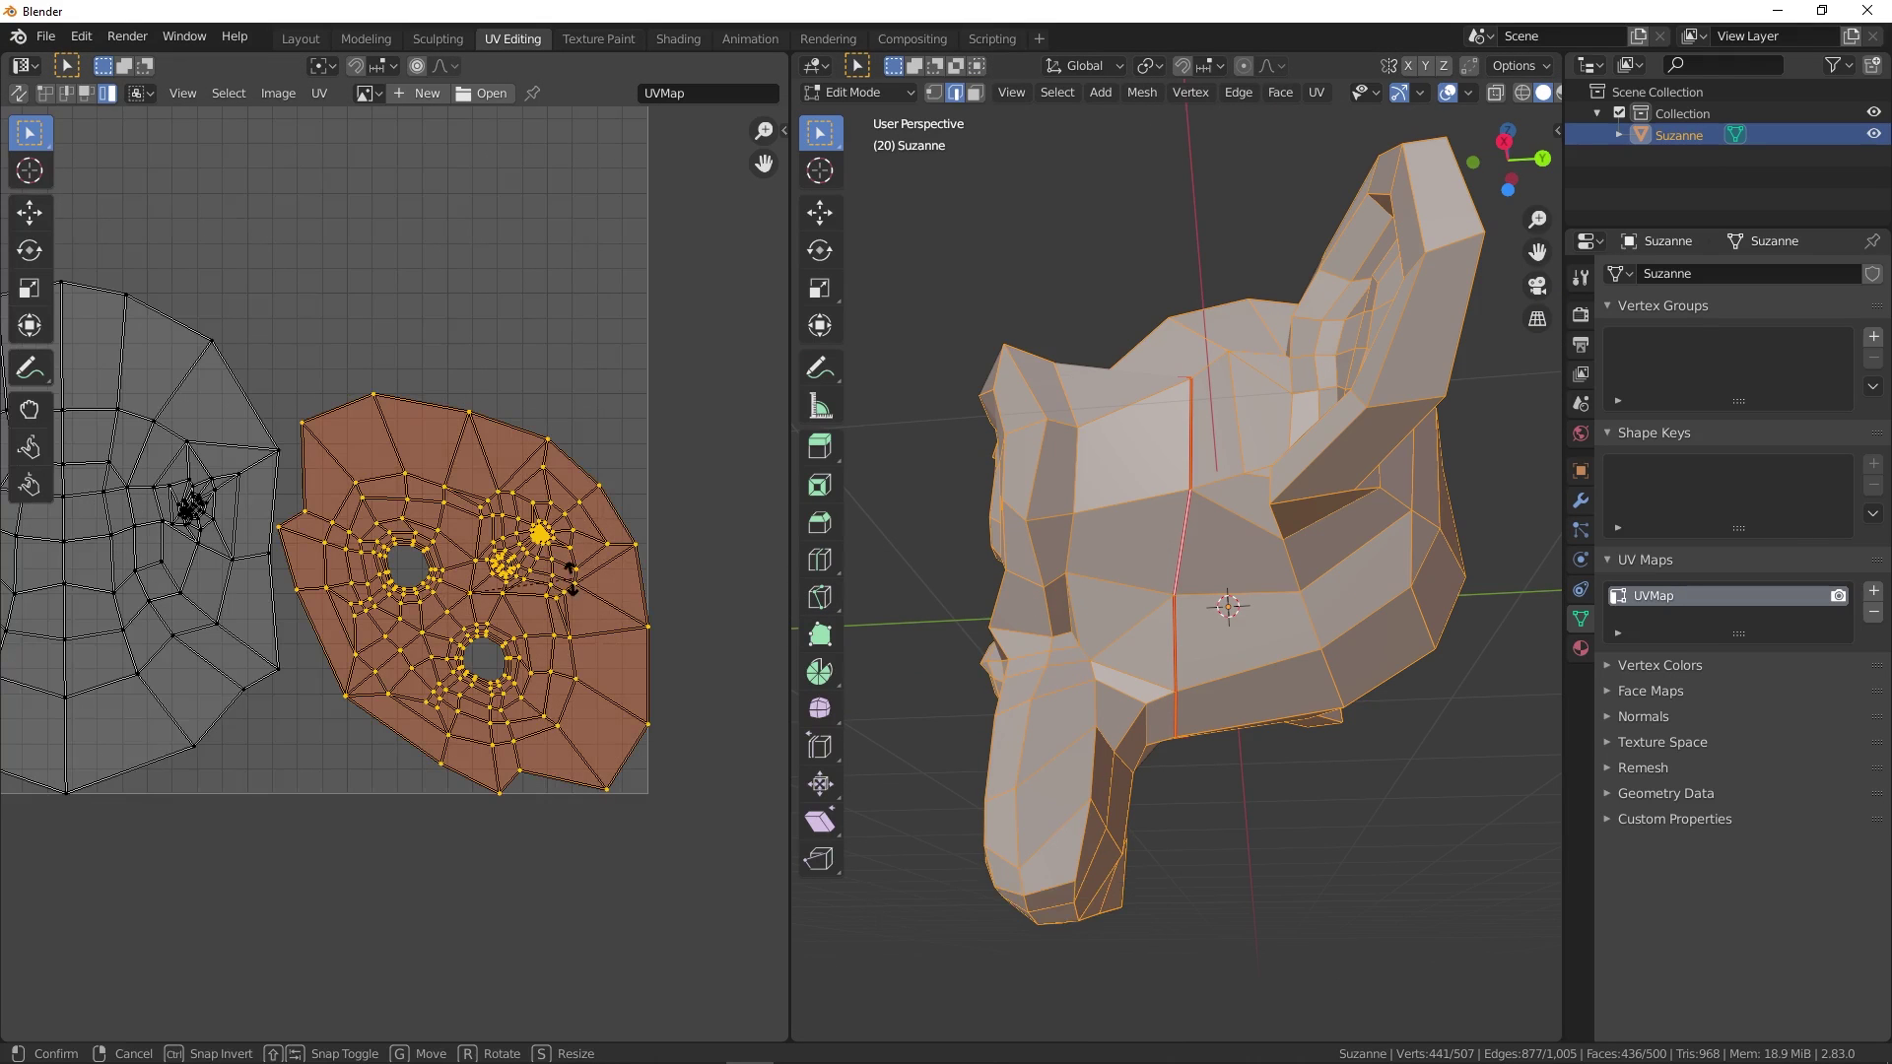
left_click(296, 874)
scroll(579, 773, "down", 3)
key("g")
left_click(588, 340)
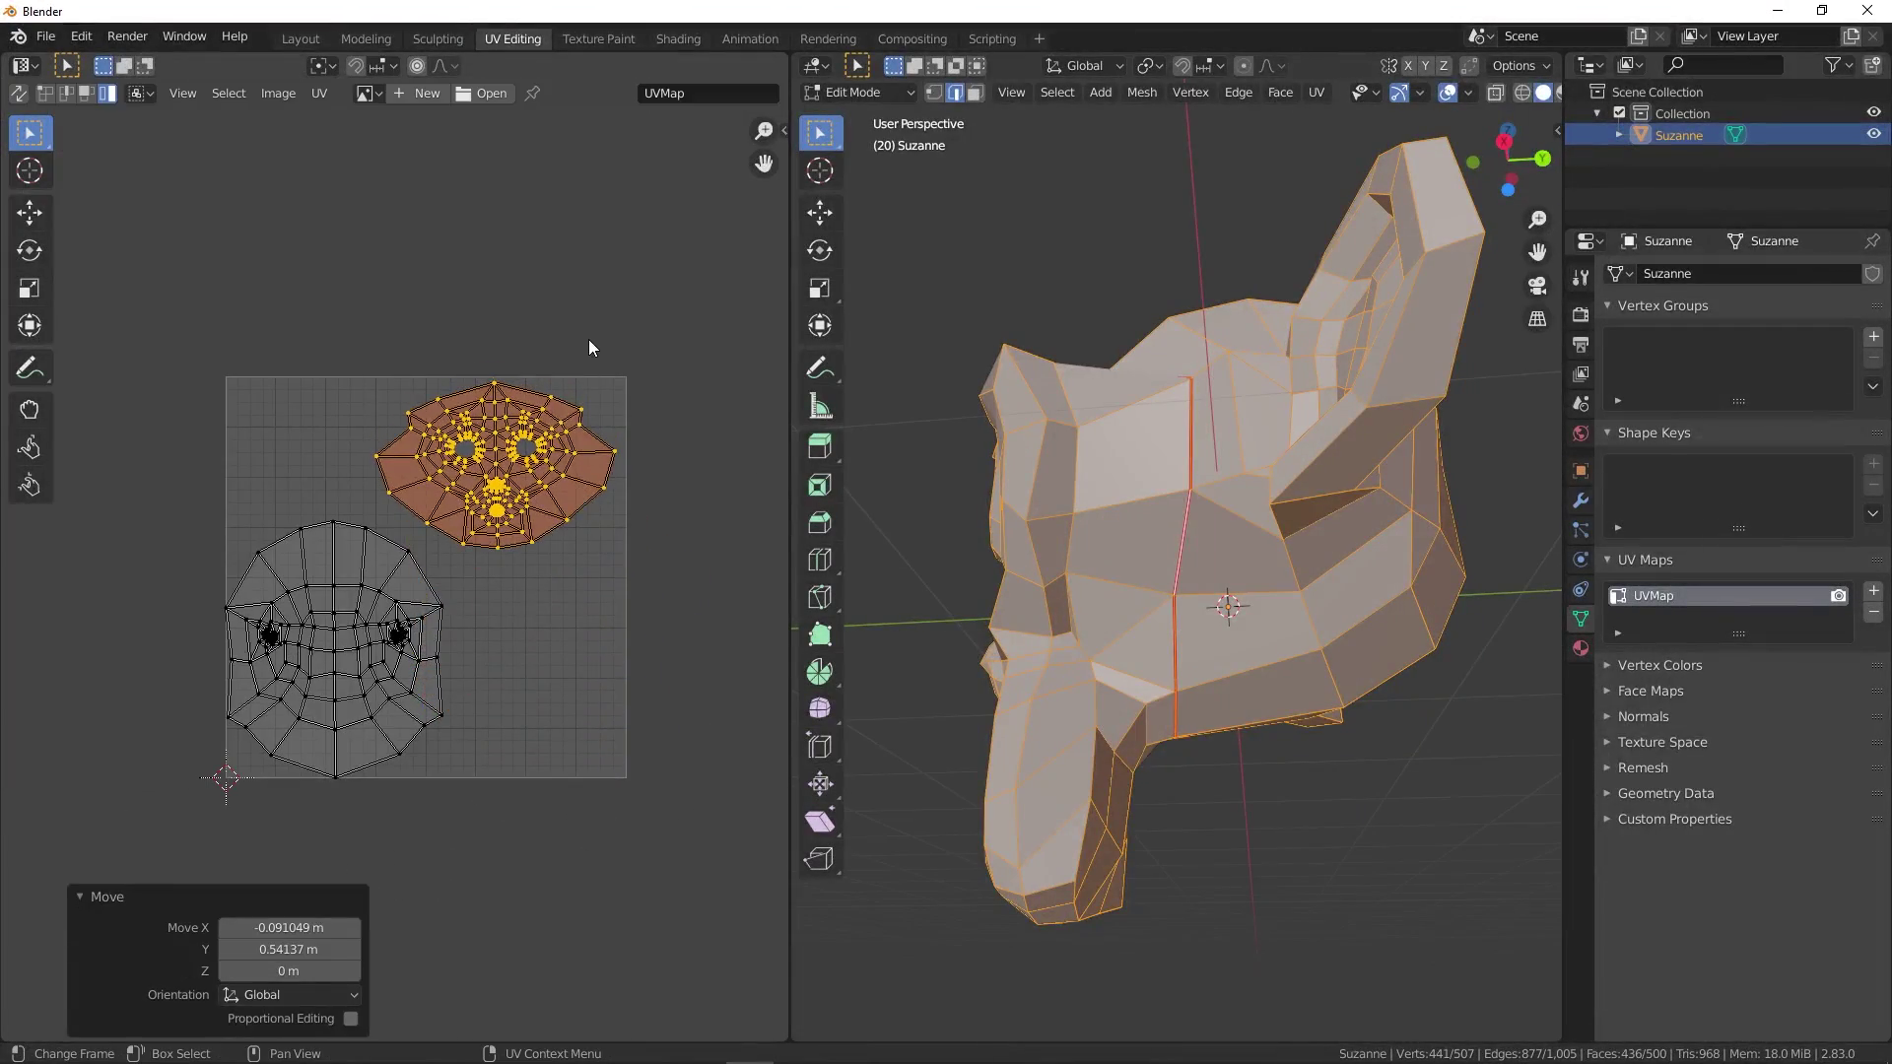
scroll(565, 446, "up", 3)
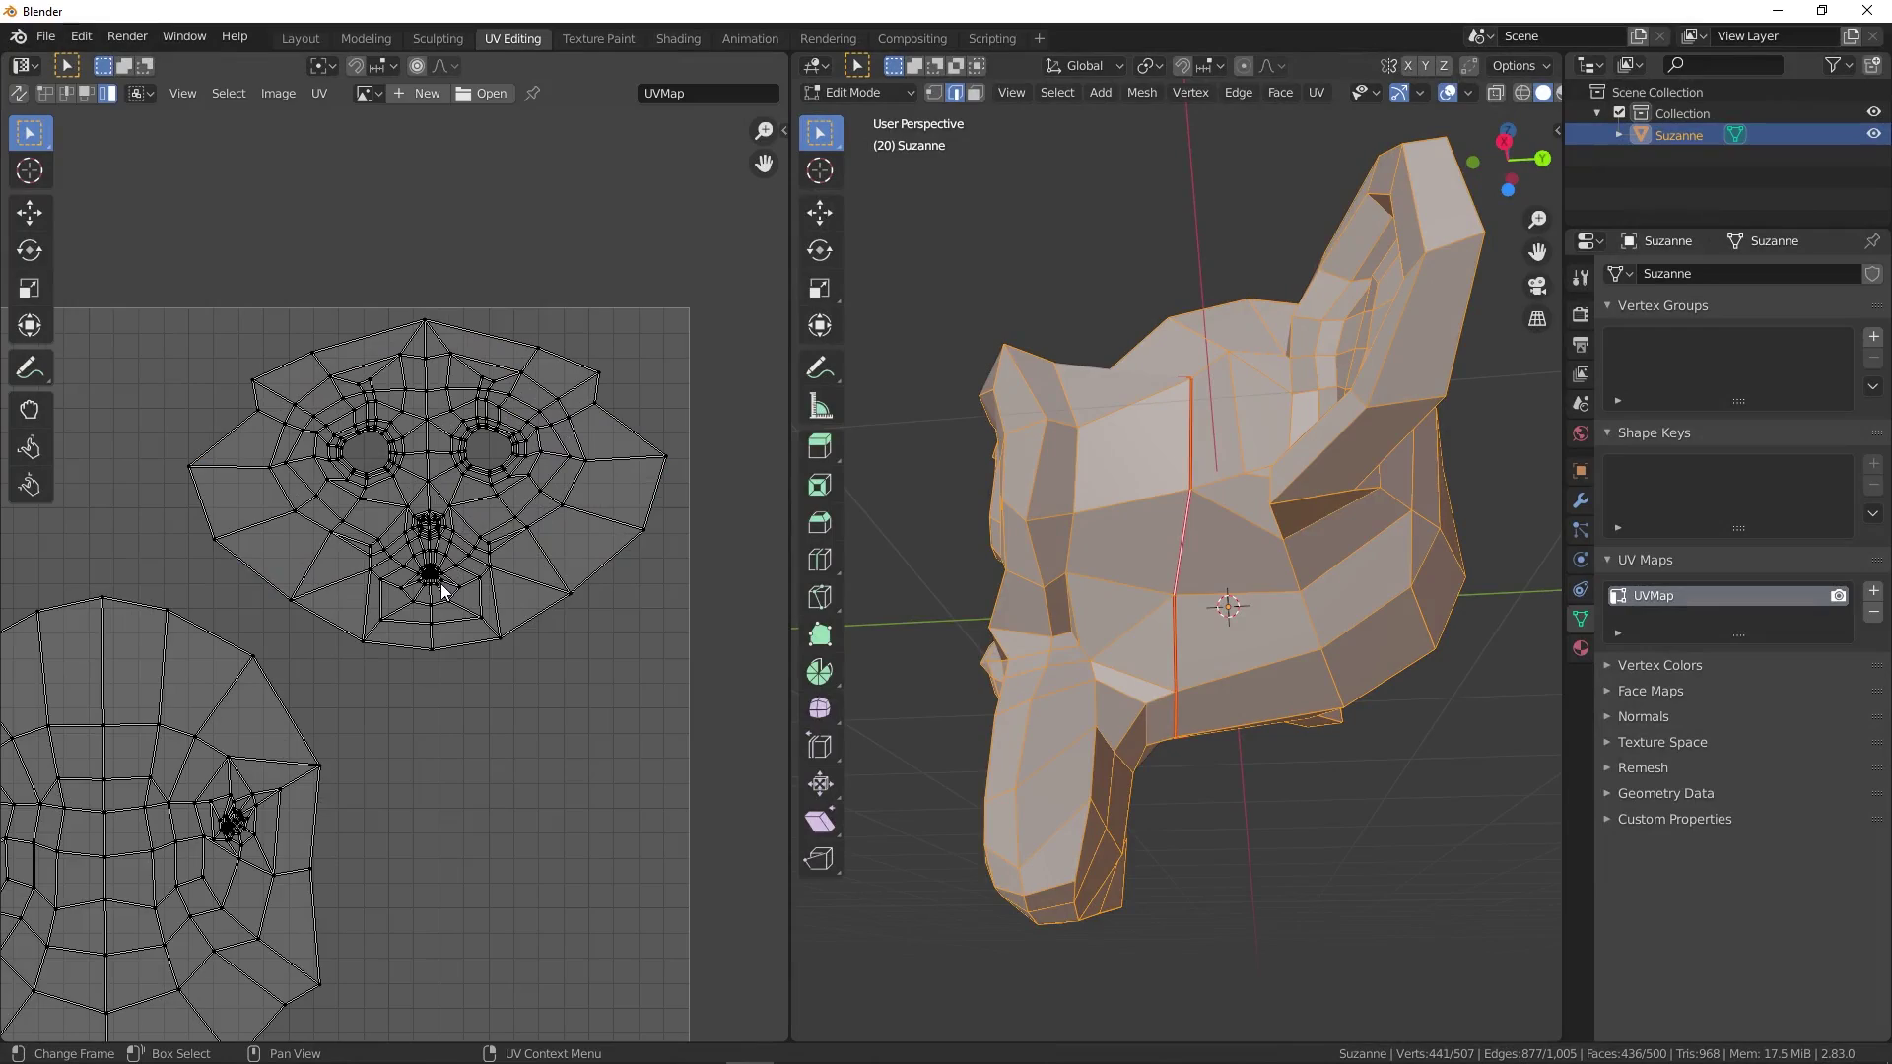
- Select a short edge loop on Suzanne's head
mouse_move(970, 639)
middle_mouse_down()
mouse_move(1149, 747)
mouse_move(1250, 773)
mouse_move(1140, 764)
mouse_move(1097, 561)
mouse_move(1047, 589)
mouse_move(1079, 621)
mouse_move(1067, 569)
middle_mouse_up()
left_click(1097, 562, "alt")
left_click(1069, 613, "alt")
- Select the whole mesh and clear its existing seams
key("a")
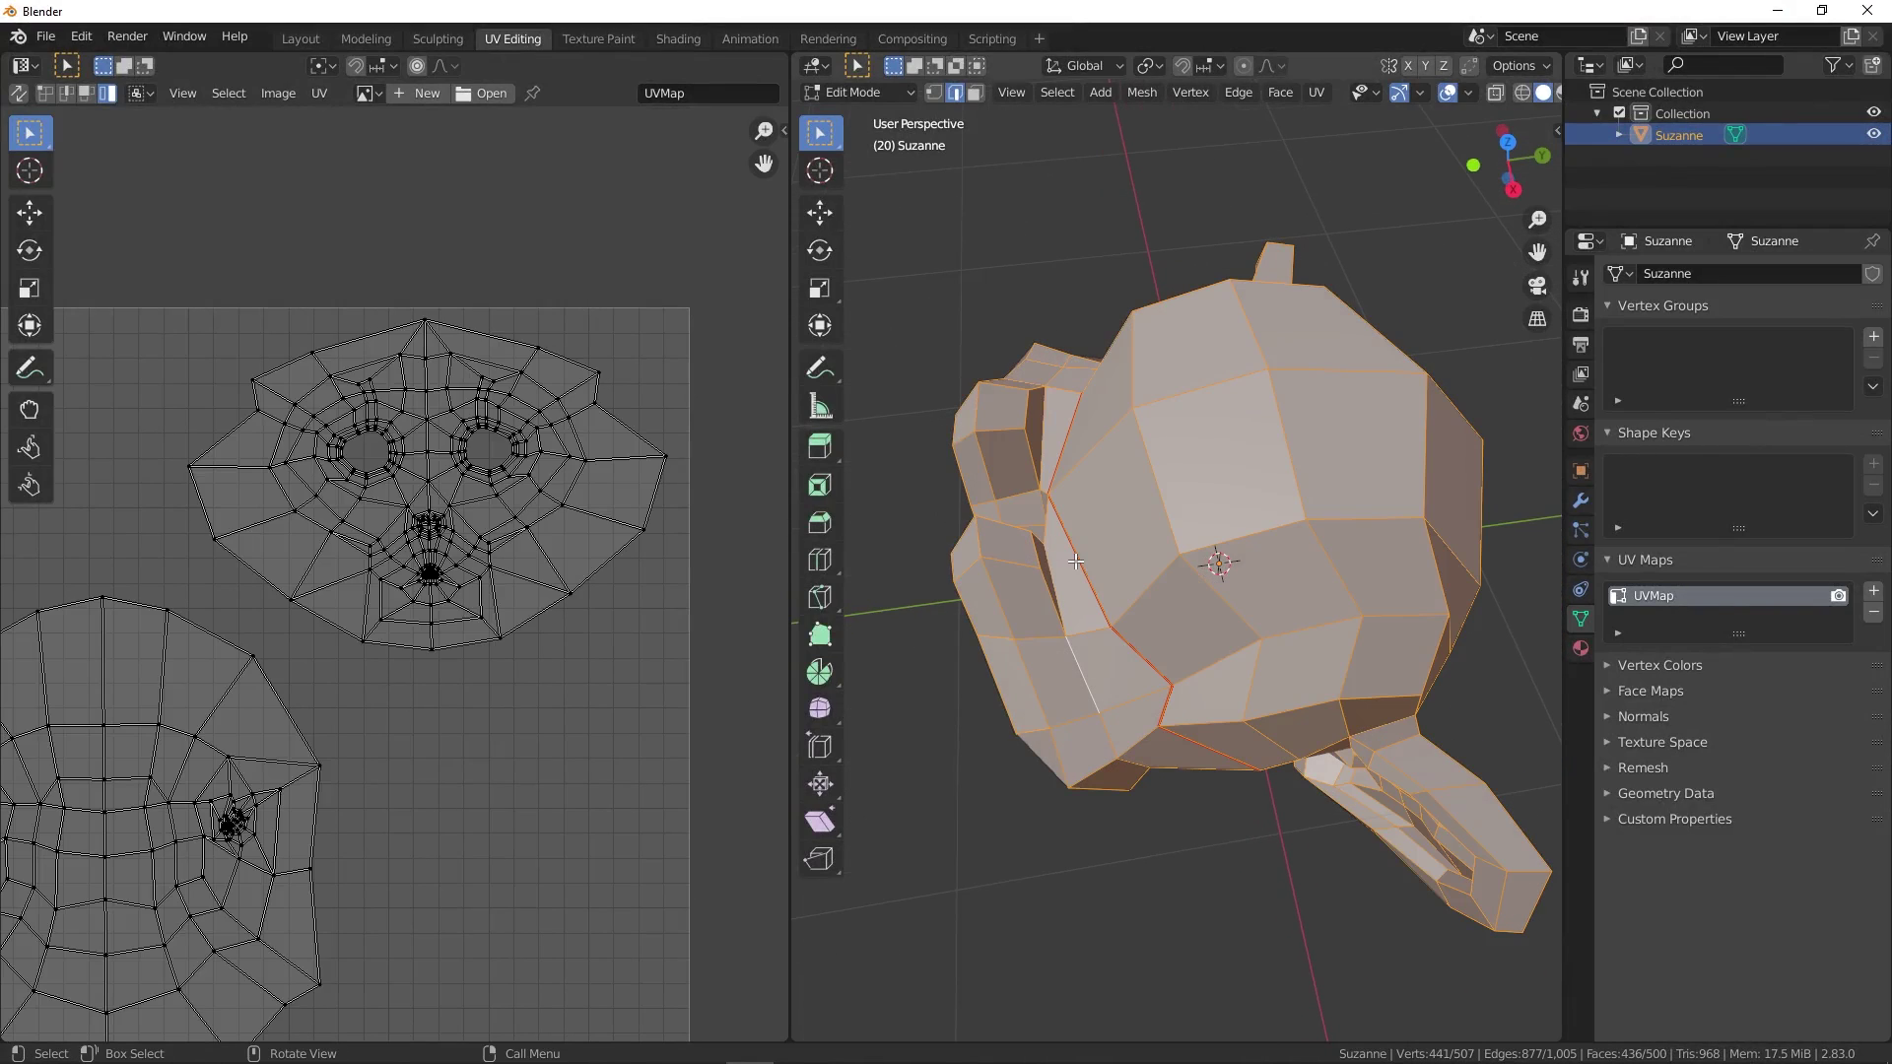
key("ctrl+e")
left_click(1039, 590)
- Mark the edge loop across Suzanne's ear as a seam, then reselect the whole mesh
left_click(1089, 333)
middle_click_drag(1055, 562, 1141, 435)
left_click(1141, 435, "alt")
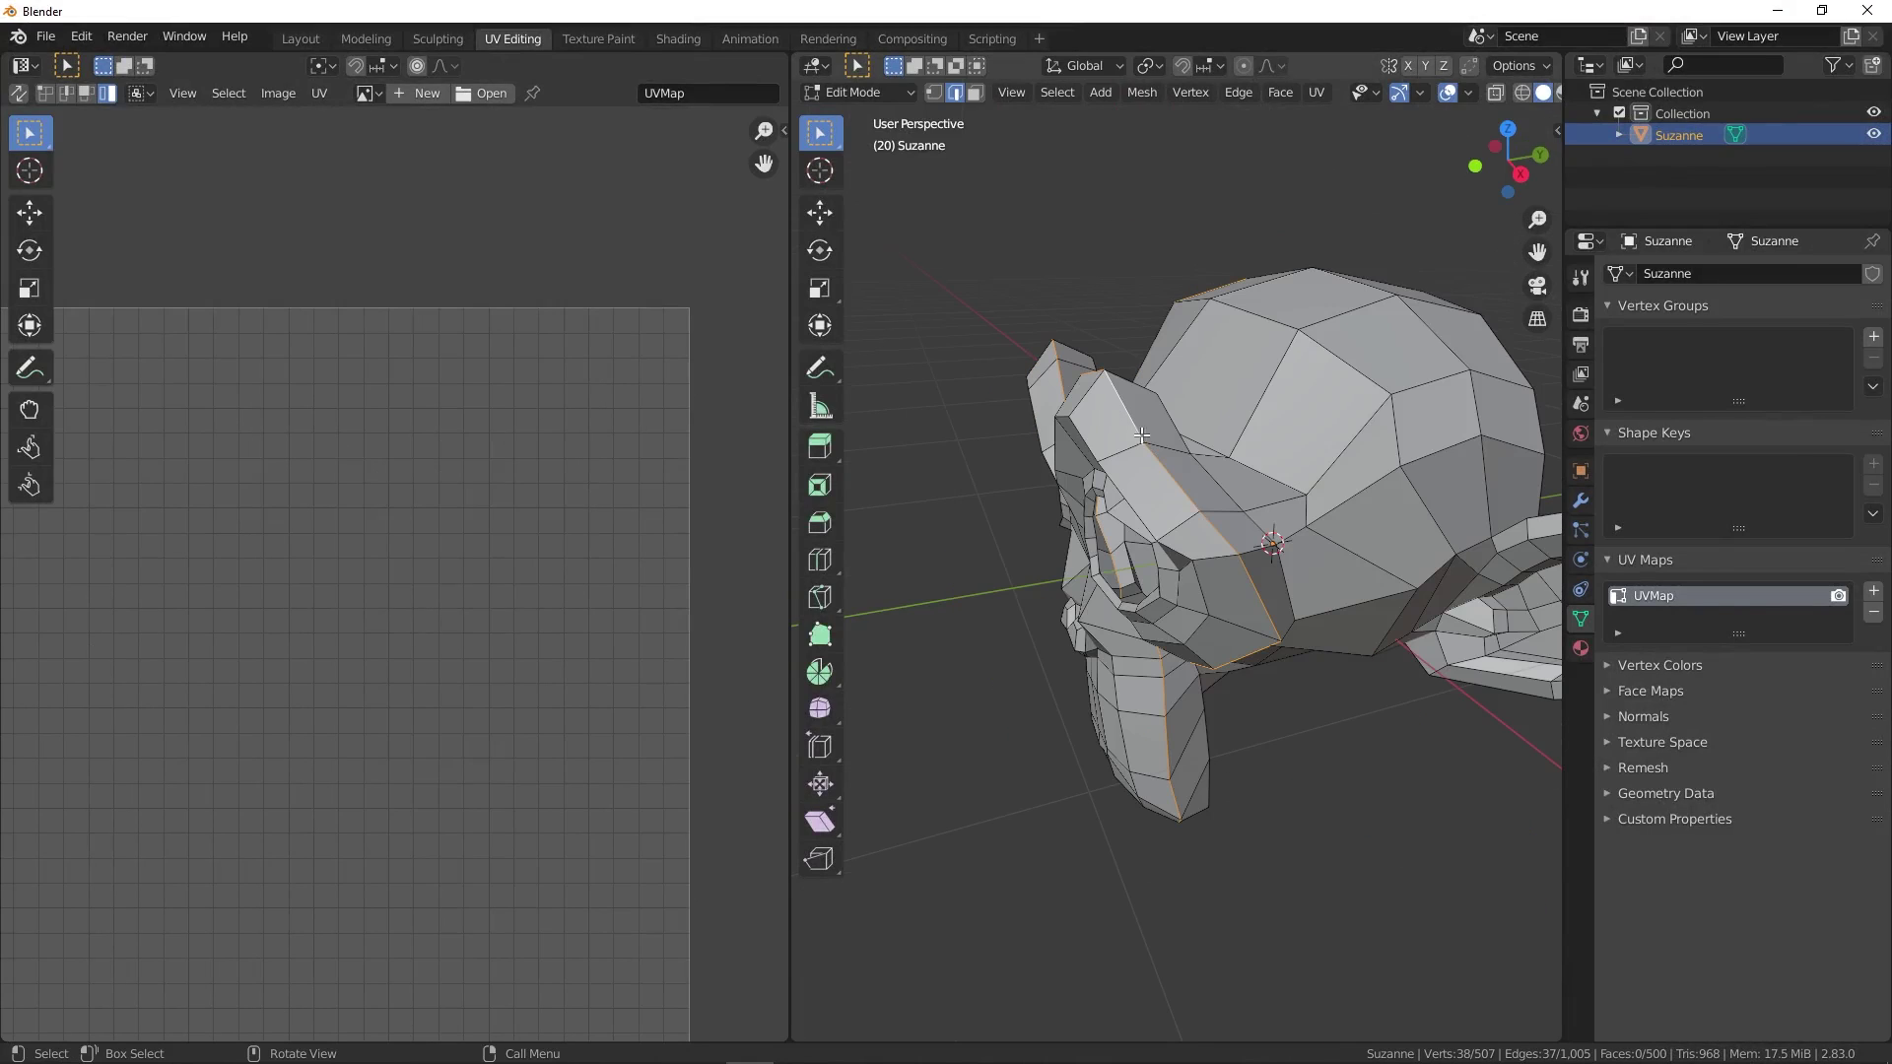
left_click(1129, 410)
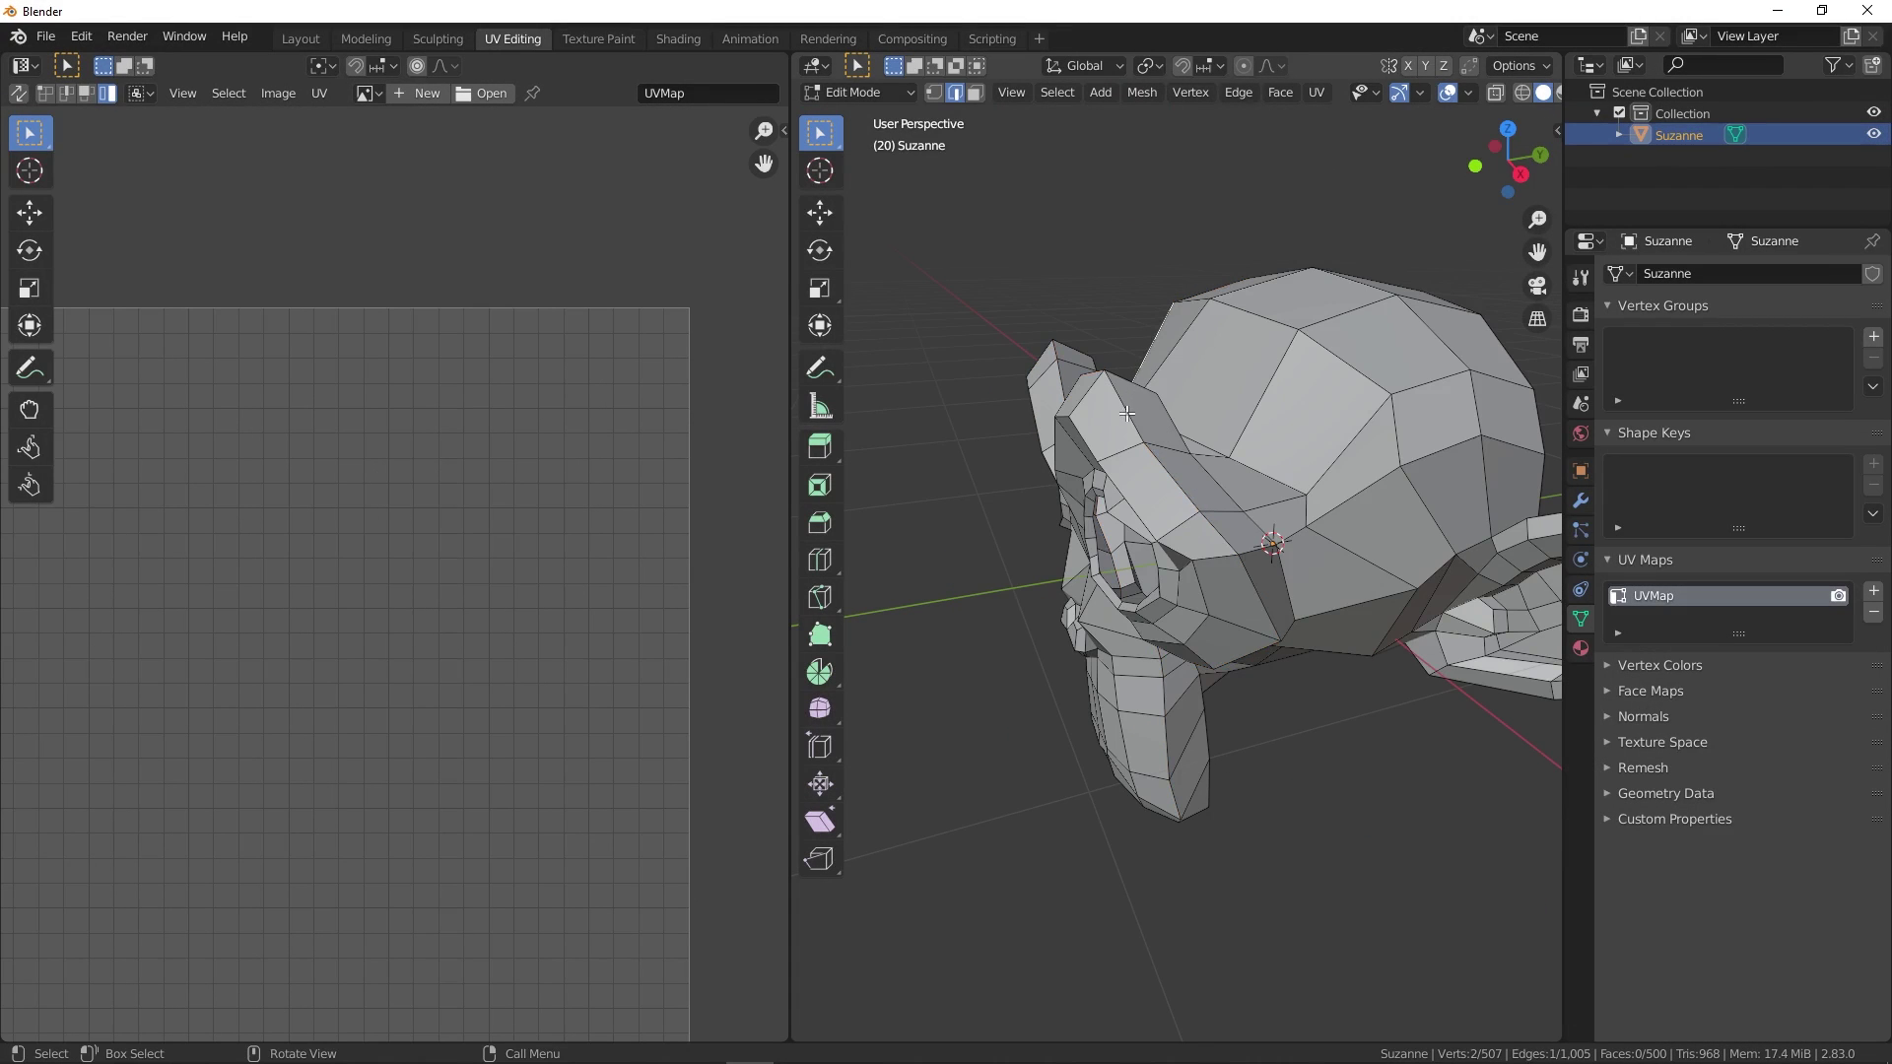
left_click(1128, 412, "alt")
mouse_move(1127, 413)
middle_mouse_down()
mouse_move(1130, 356)
mouse_move(1268, 338)
mouse_move(1502, 452)
middle_mouse_up()
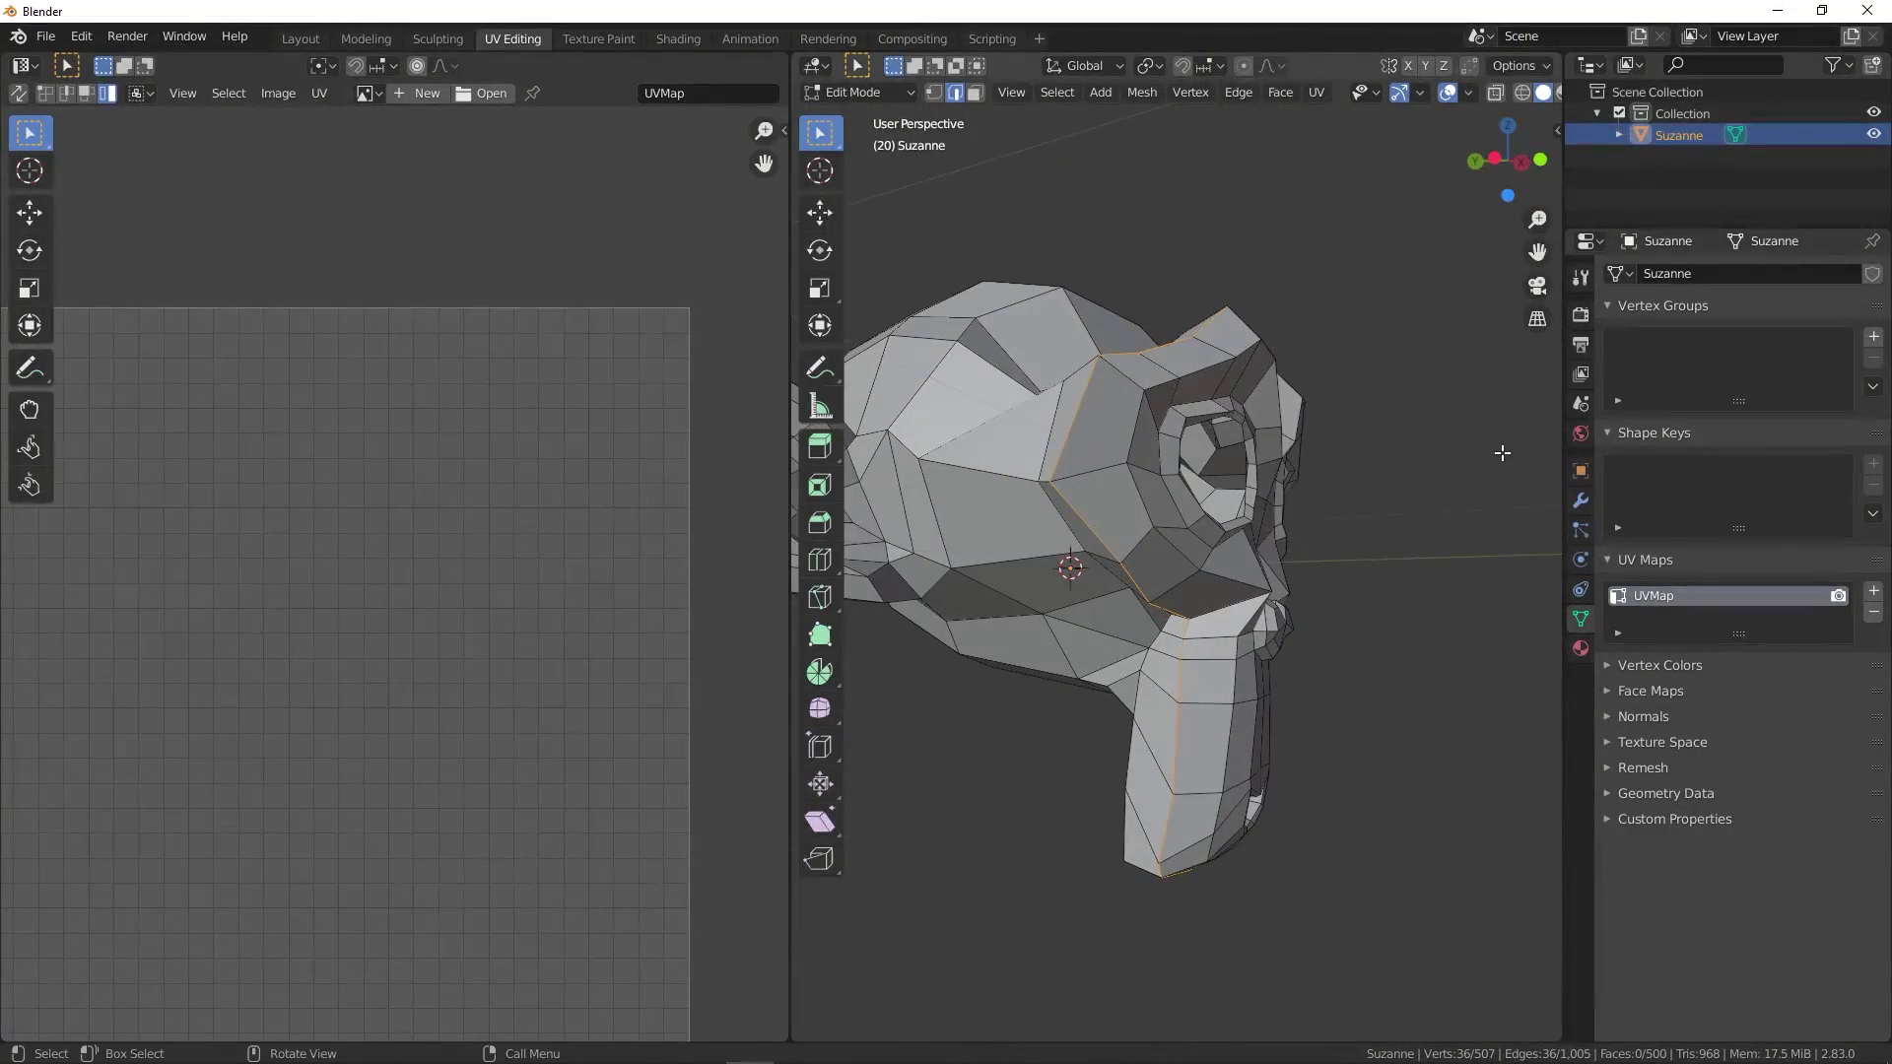
right_click(1166, 354)
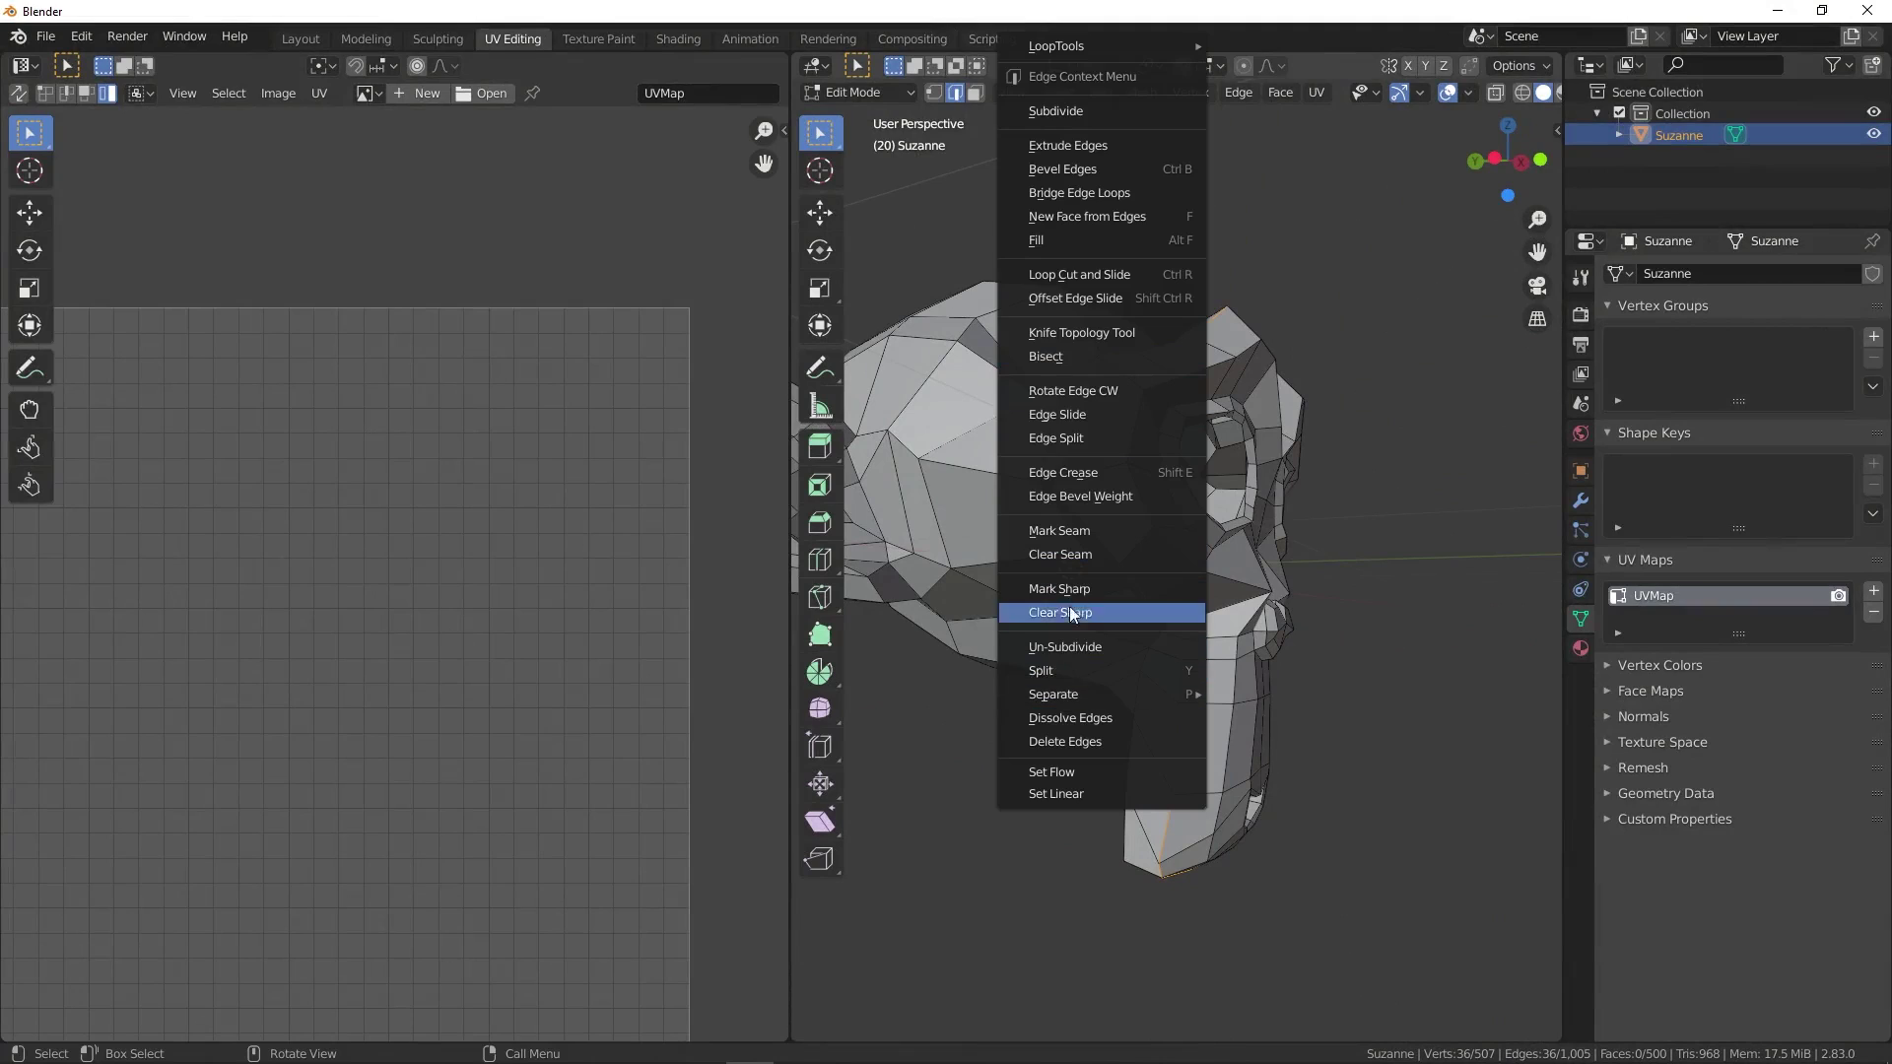
left_click(1072, 532)
middle_click_drag(1248, 348, 1216, 437)
key("a")
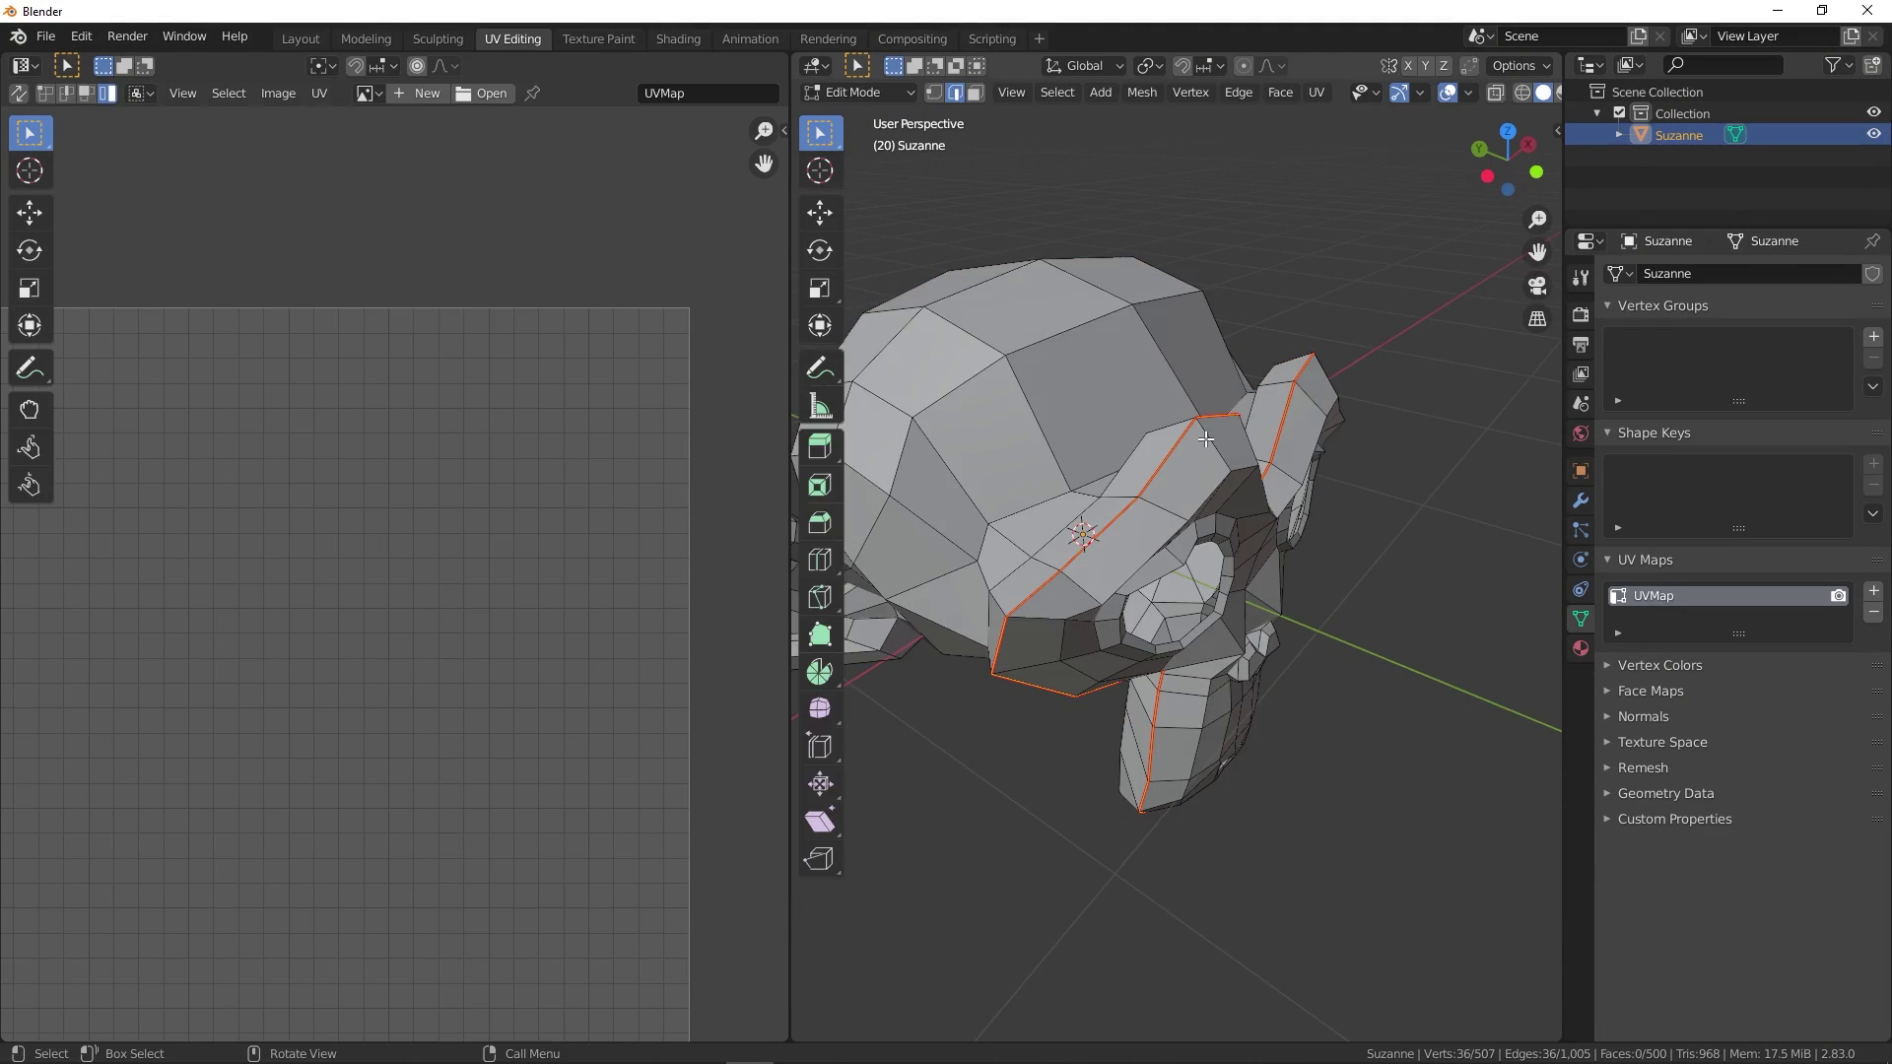
key("u")
left_click(1207, 439)
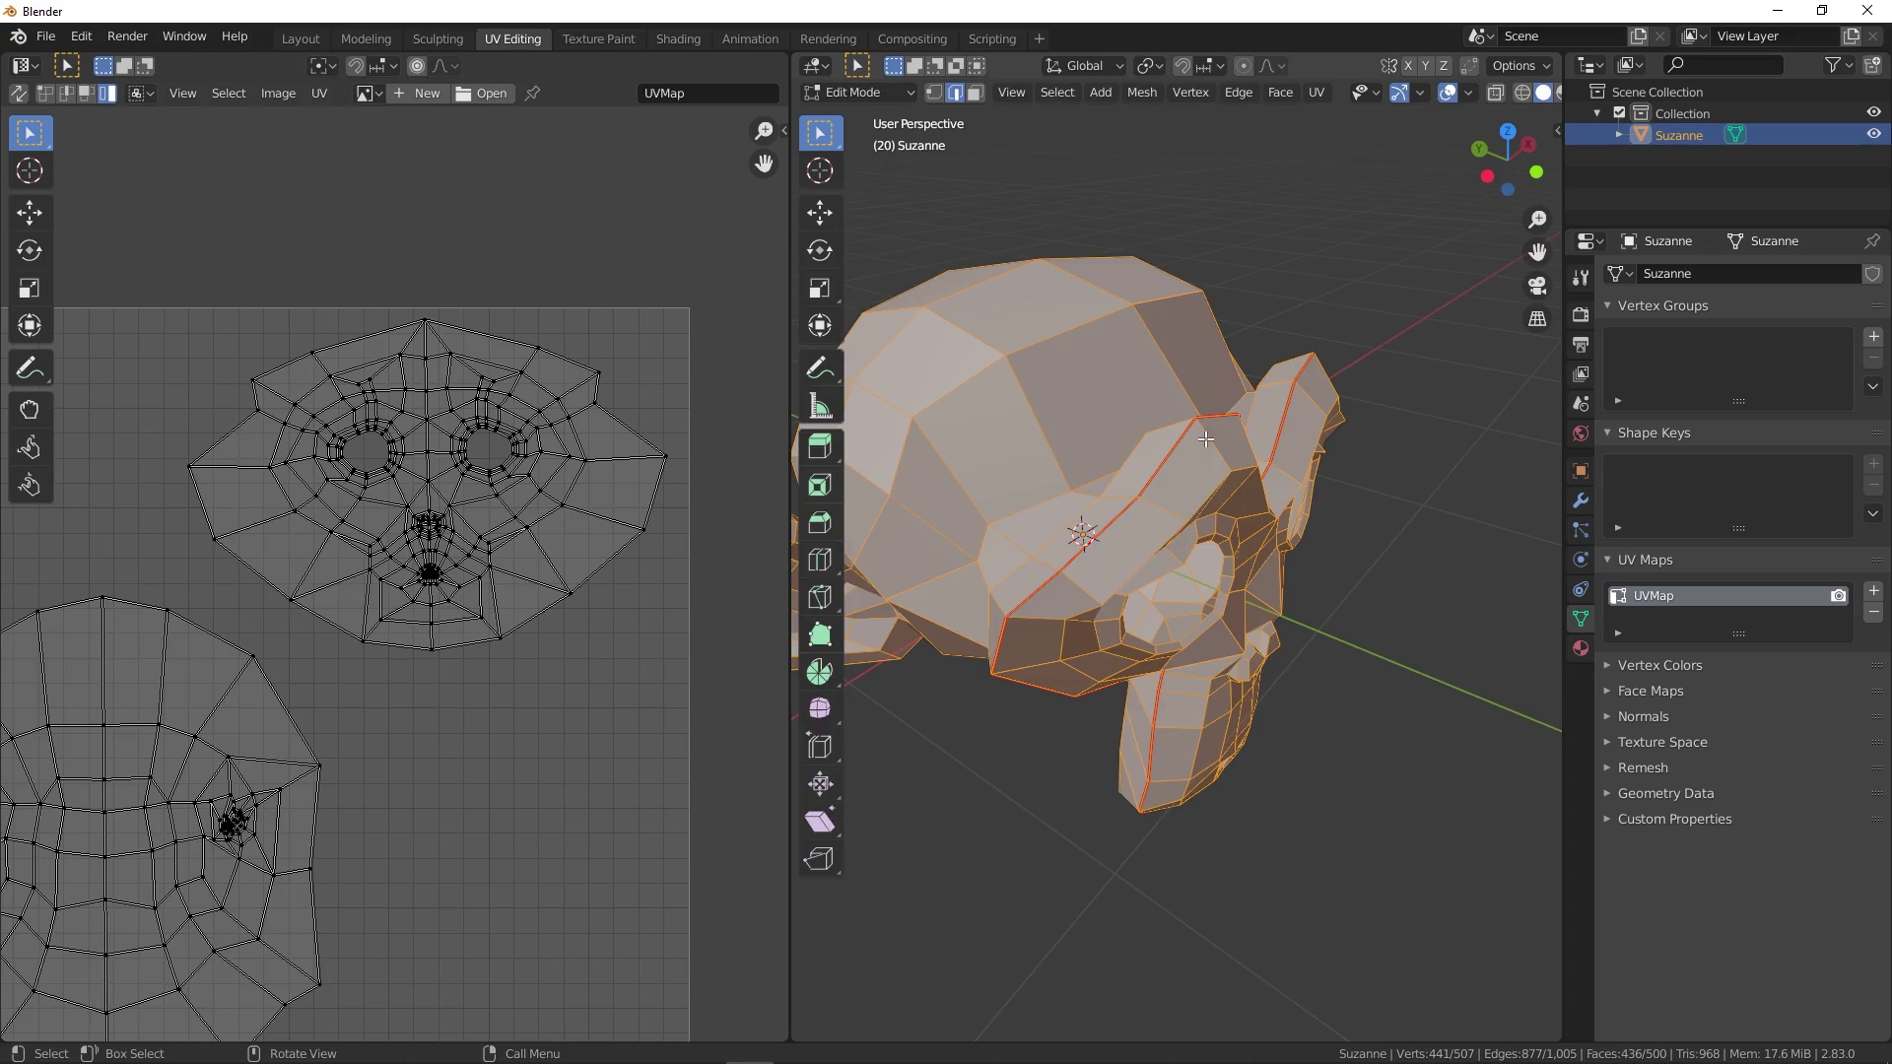
- Unwrap Suzanne along her marked seams
key("u")
left_click(1204, 440)
scroll(713, 452, "down", 2)
scroll(518, 447, "down", 2)
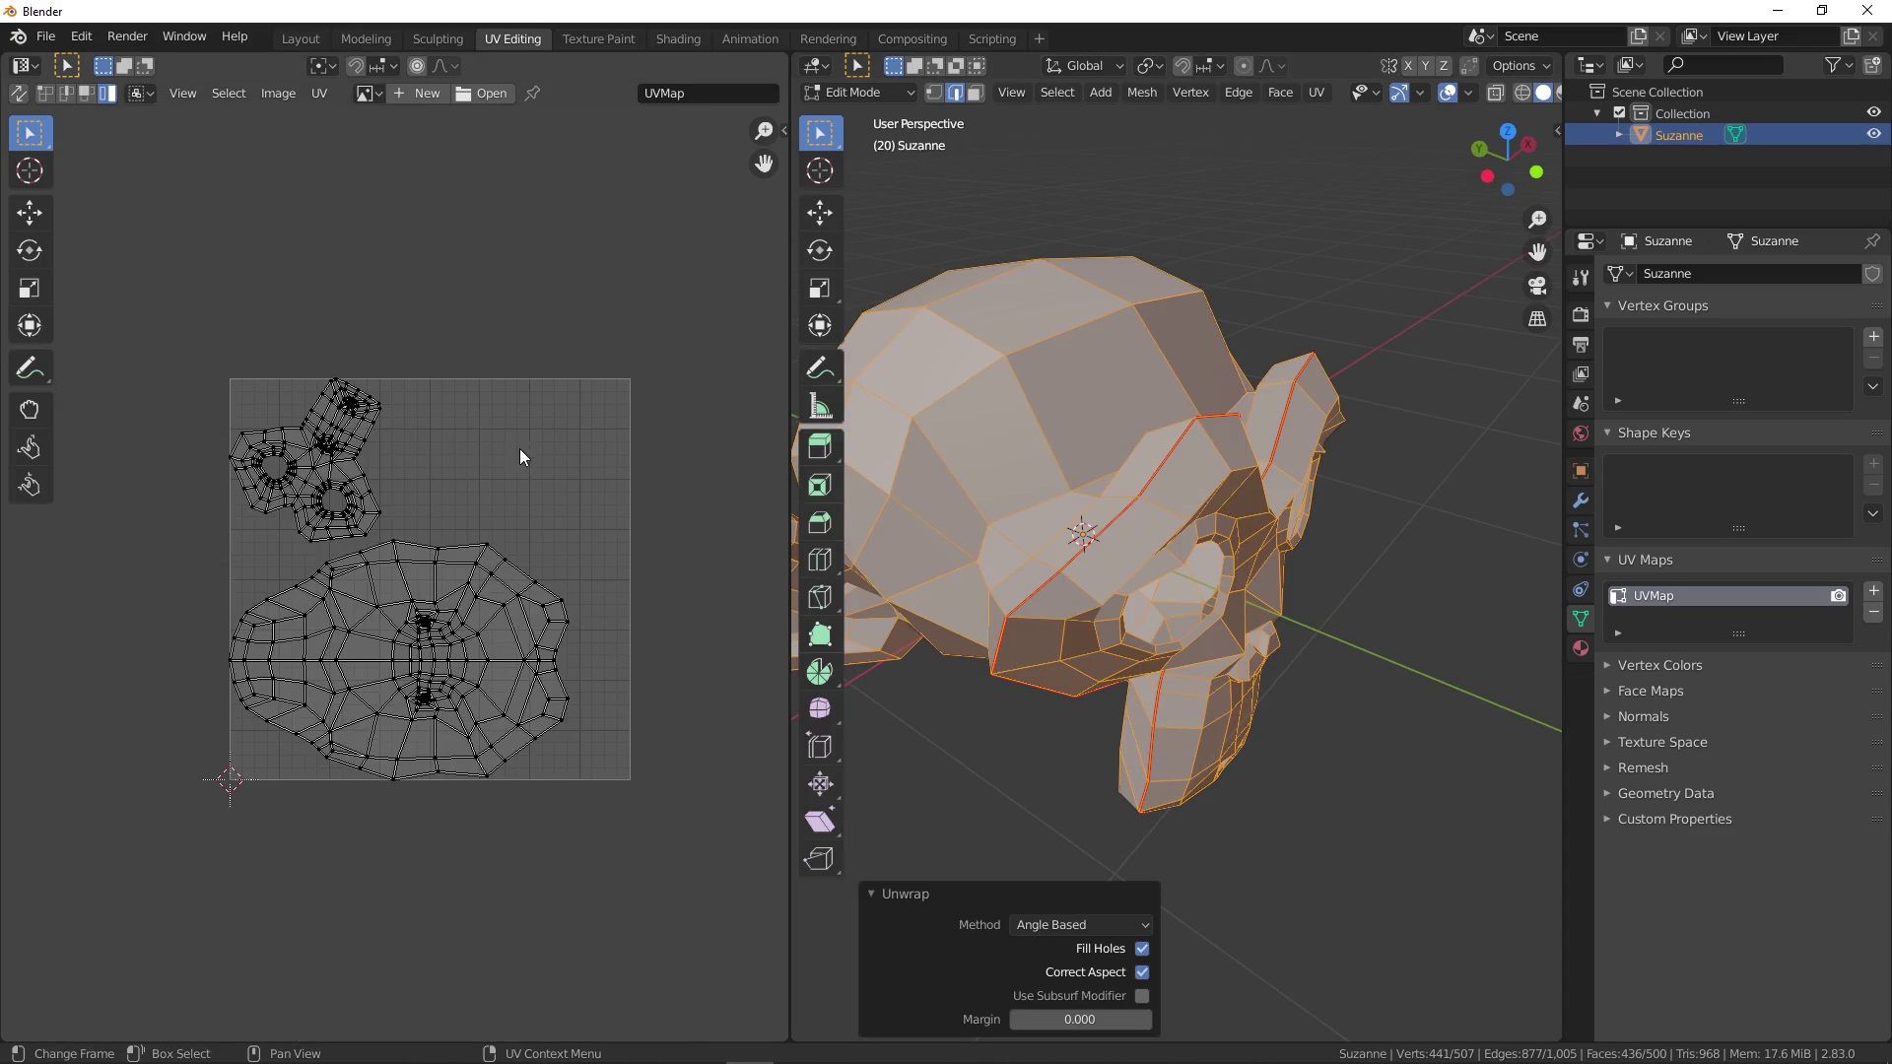
scroll(297, 453, "up", 4)
- Rotate the eyes-and-nose UV island about 149° and move it above the head island
key("l")
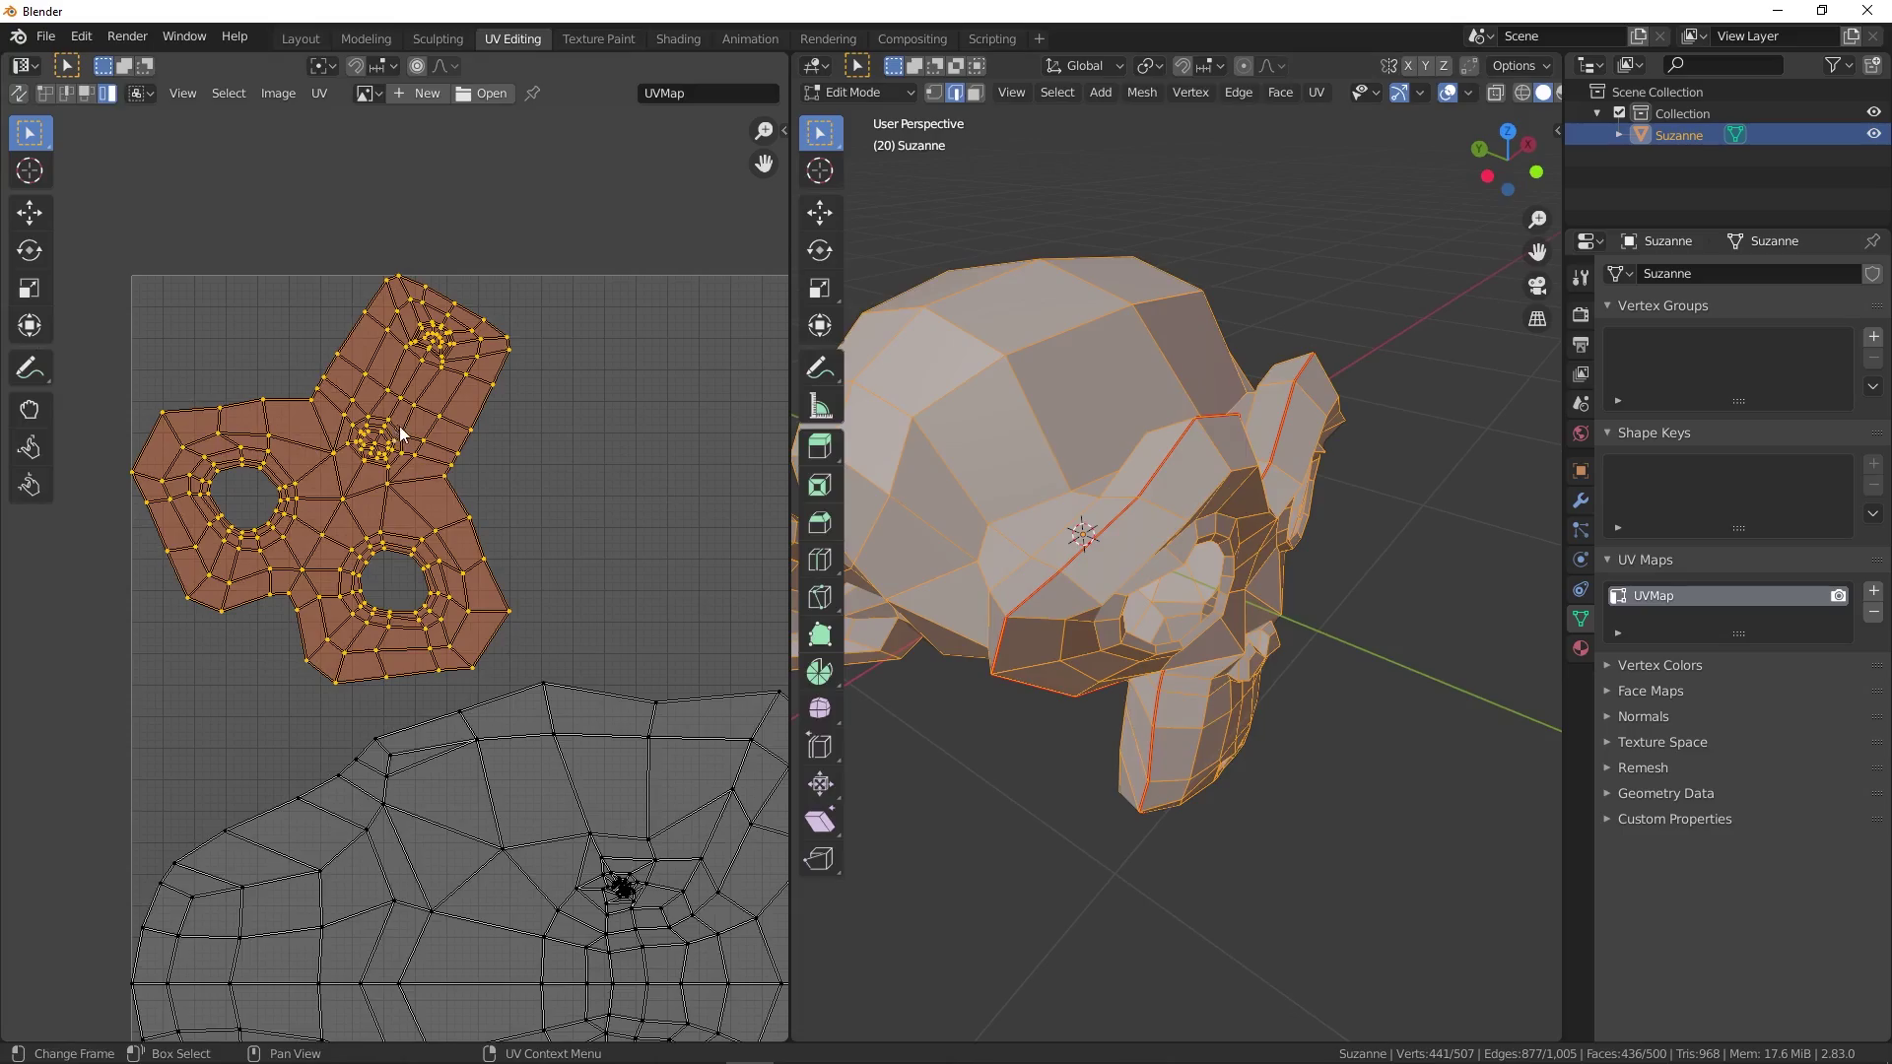
key("r")
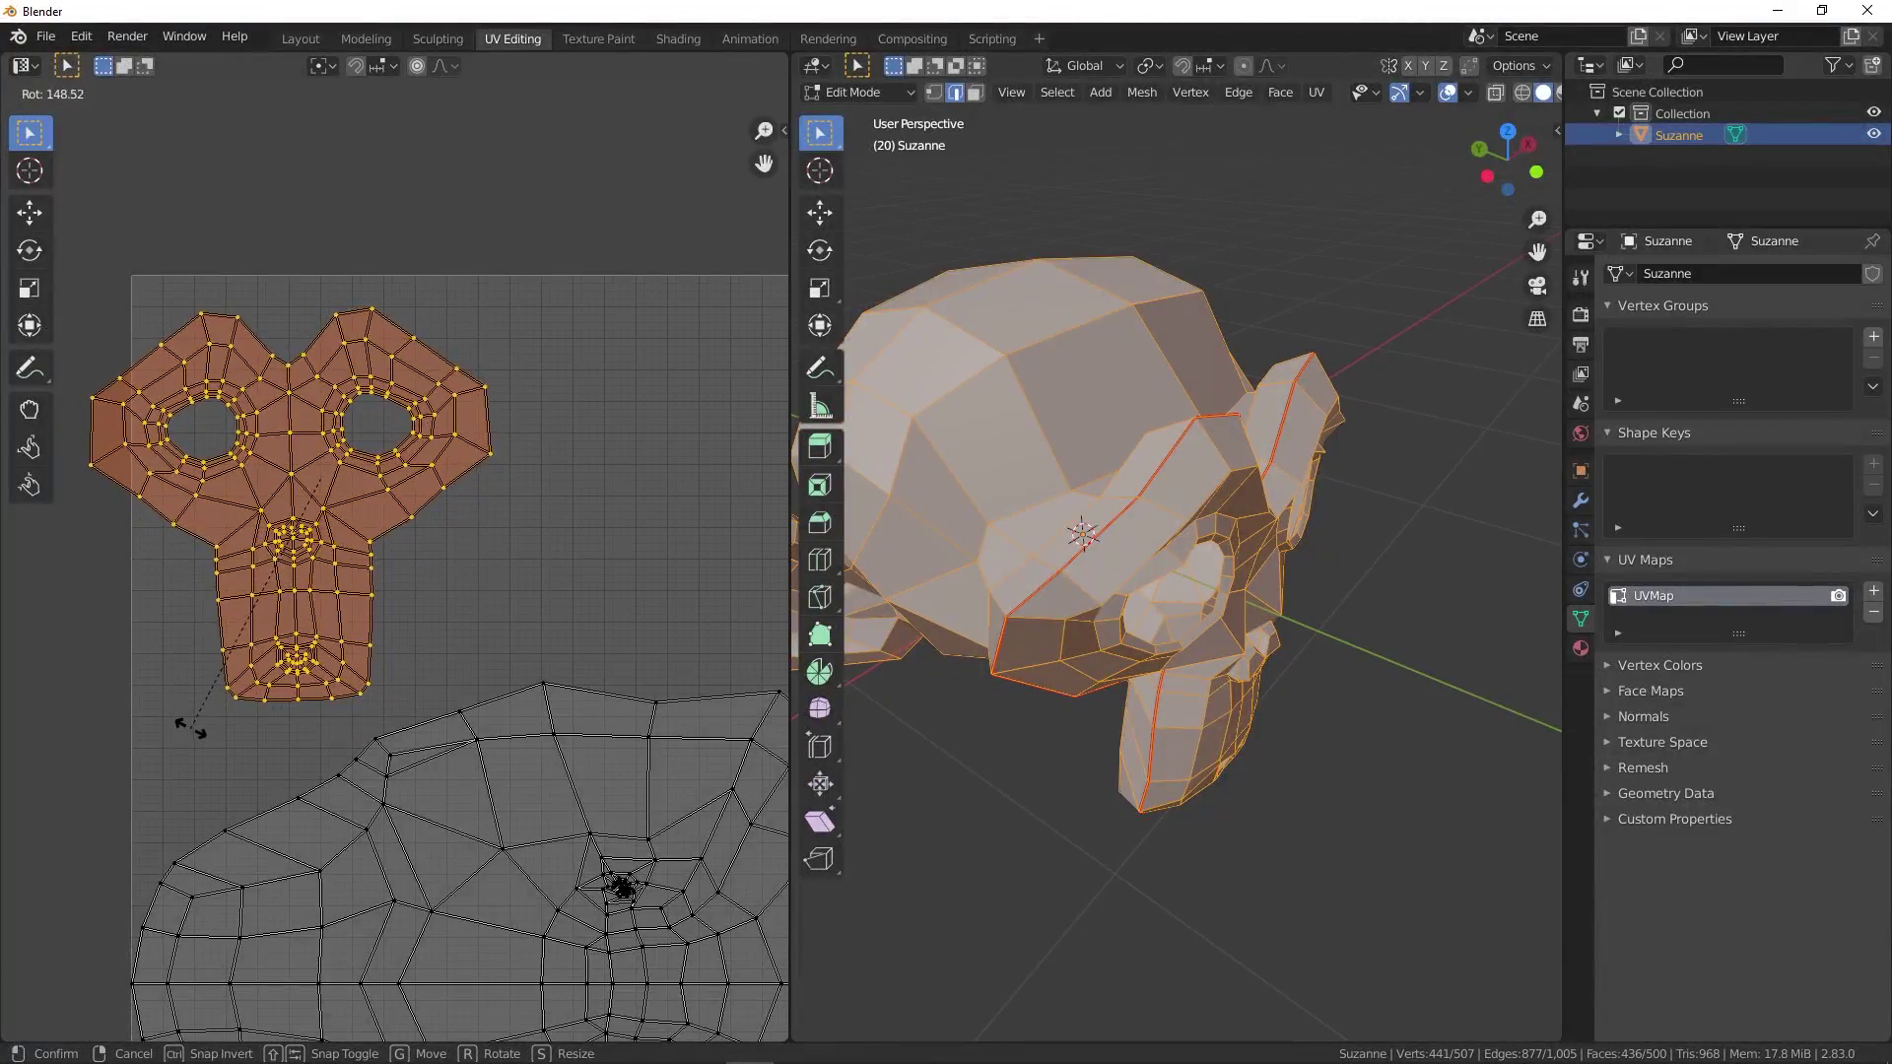
left_click(193, 715)
key("g")
left_click(347, 666)
scroll(342, 419, "down", 4)
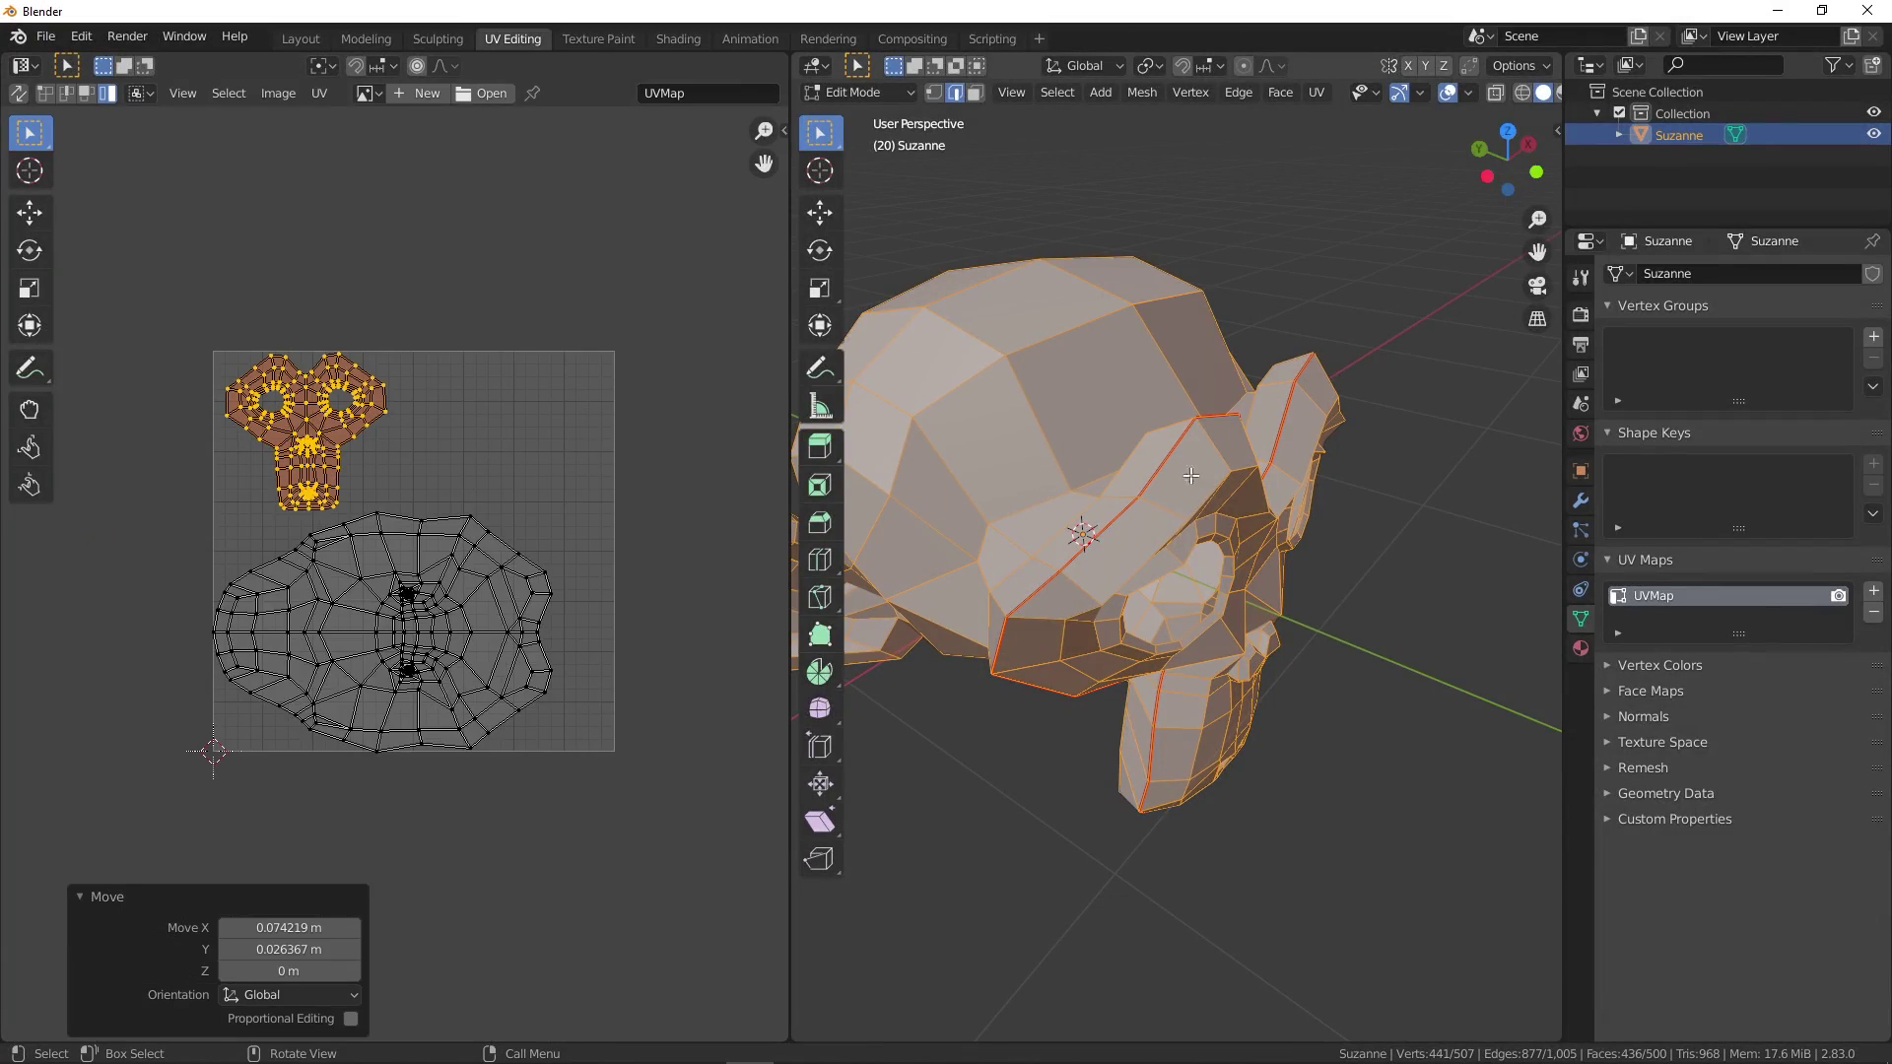
- Orbit around Suzanne and check the large head island by selecting then deselecting it
middle_click_drag(1191, 476, 1322, 479)
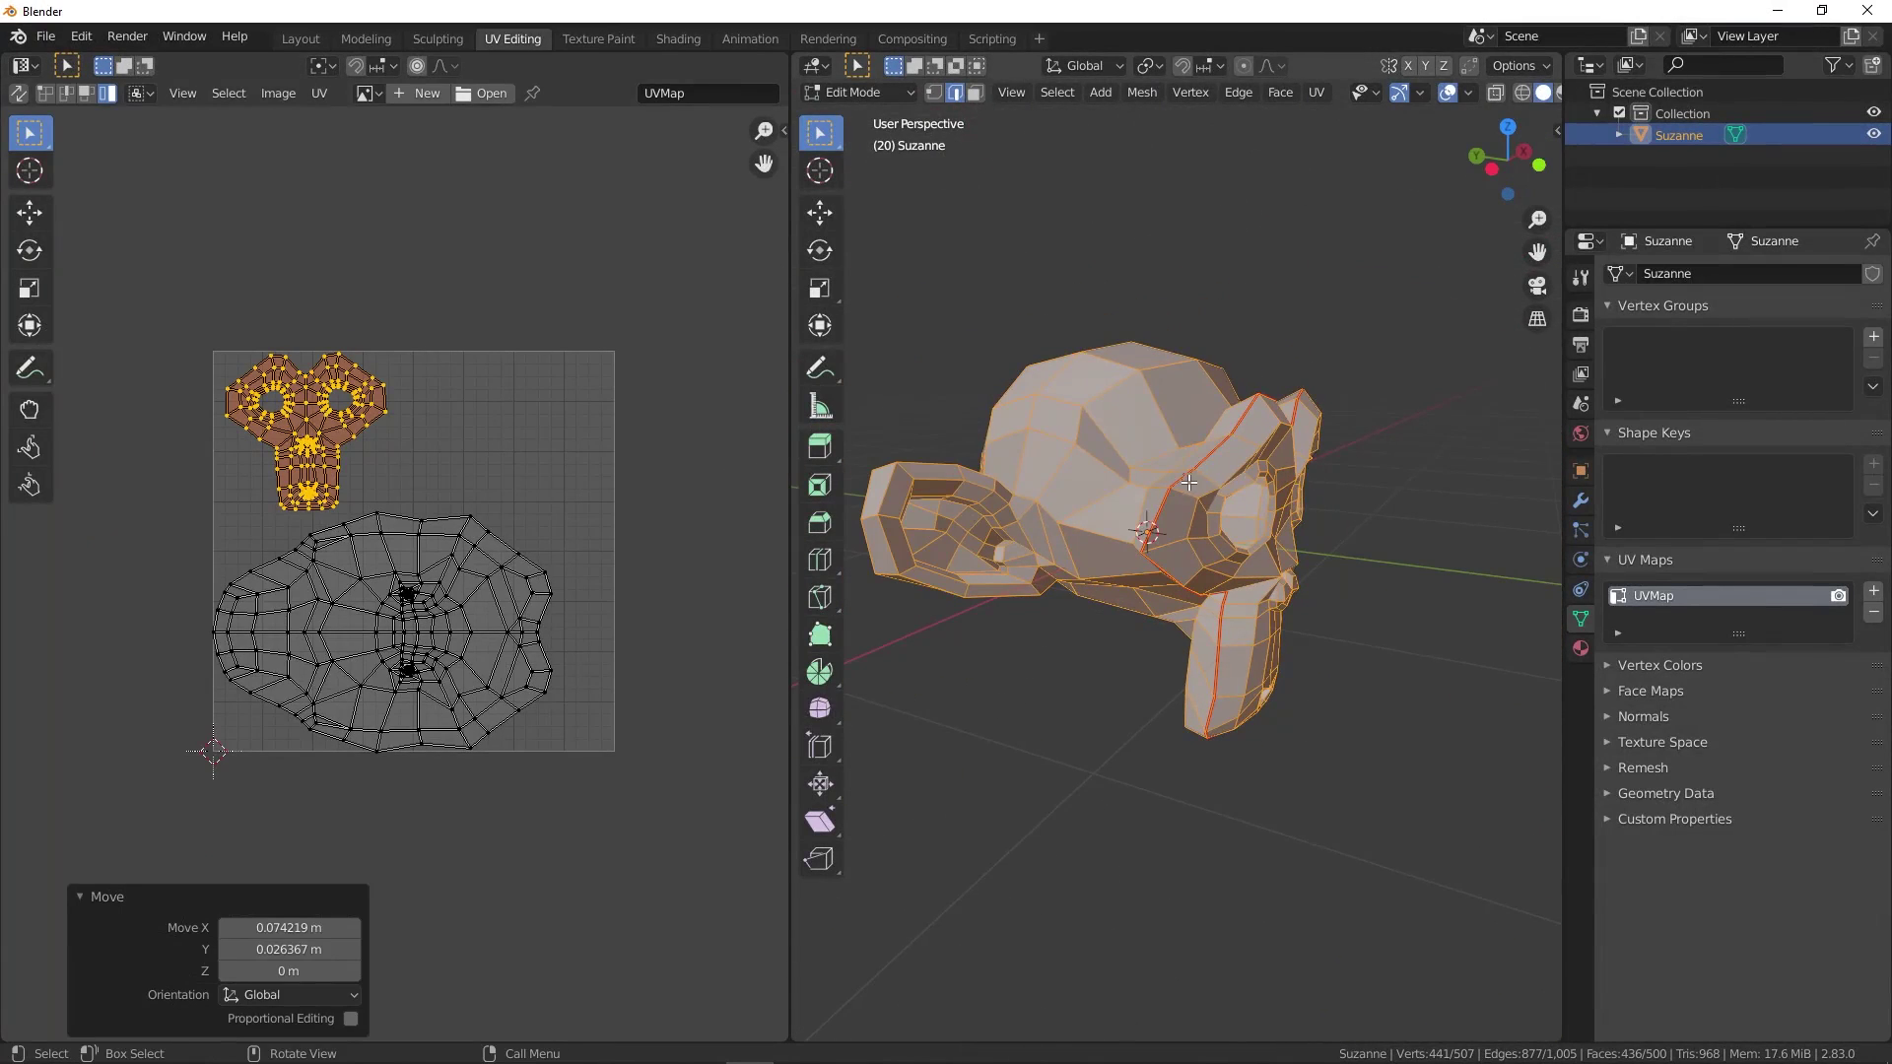
mouse_move(1189, 483)
middle_mouse_down()
mouse_move(1169, 550)
mouse_move(955, 574)
middle_mouse_up()
scroll(565, 634, "up", 1)
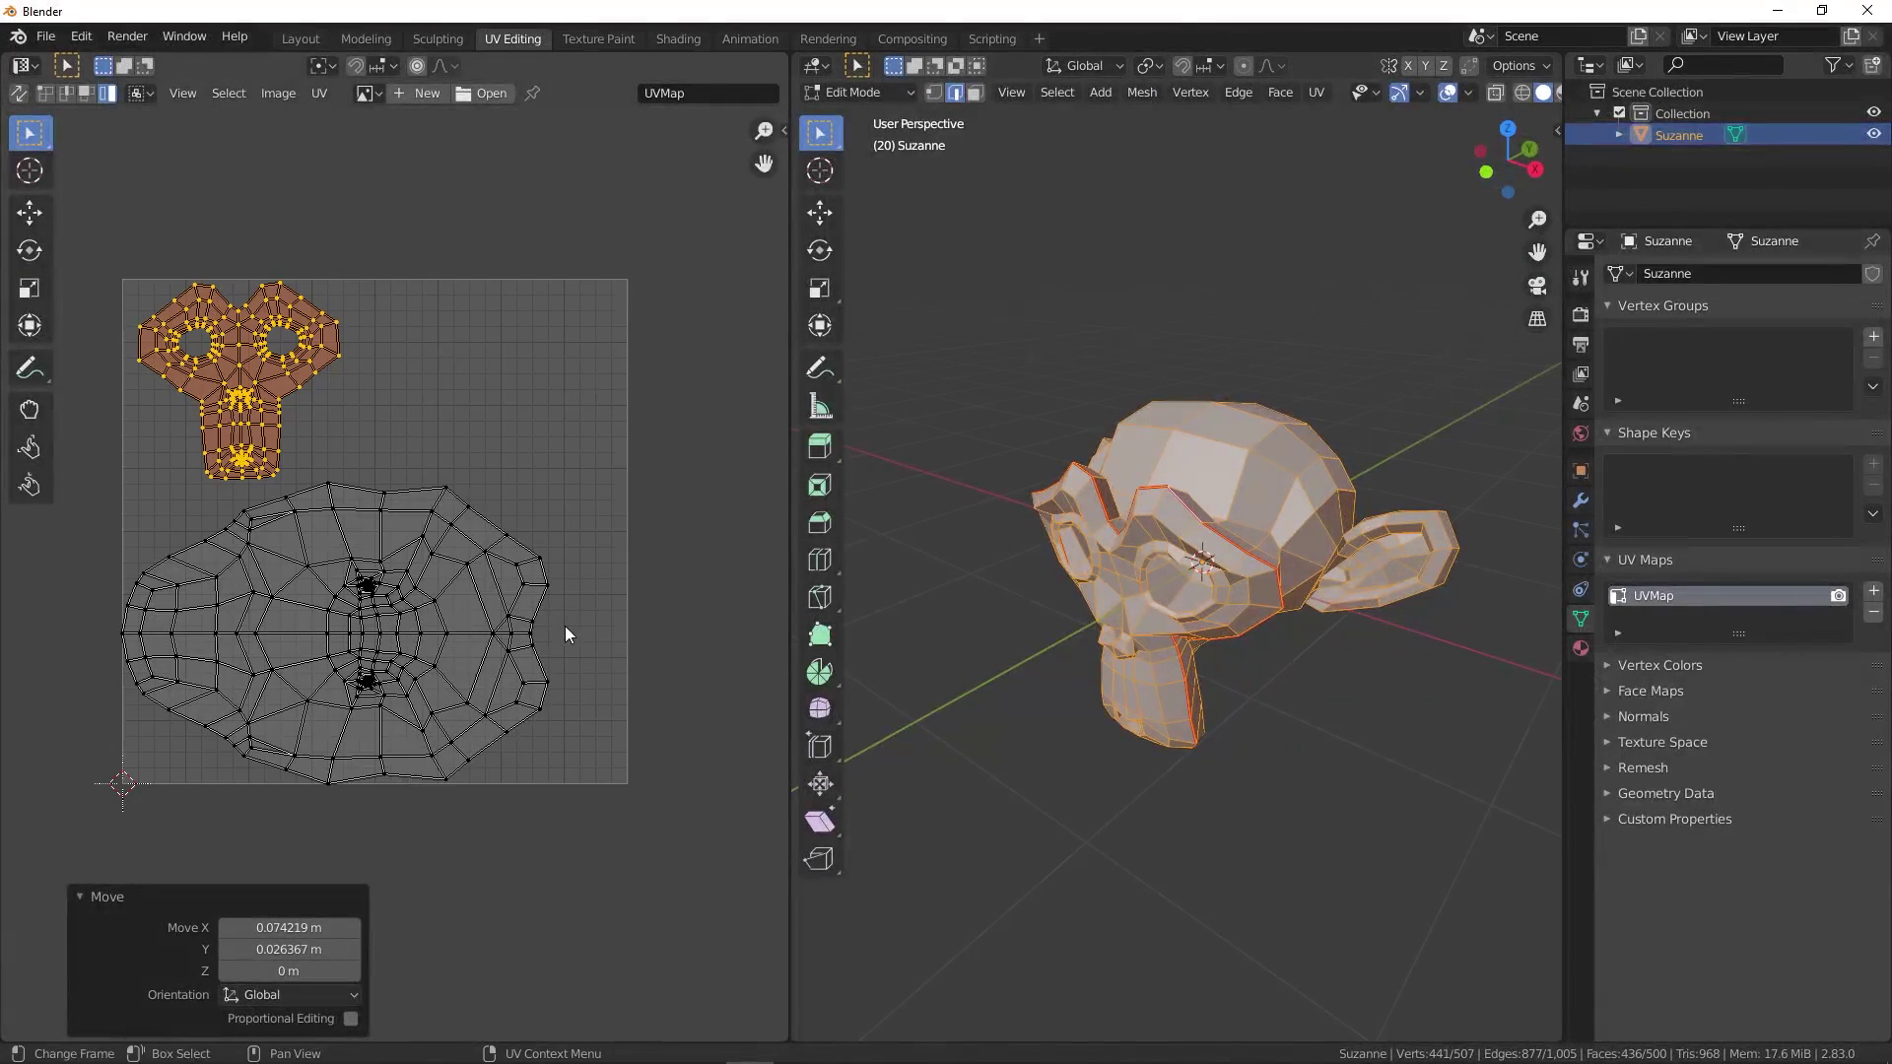
left_click(396, 633)
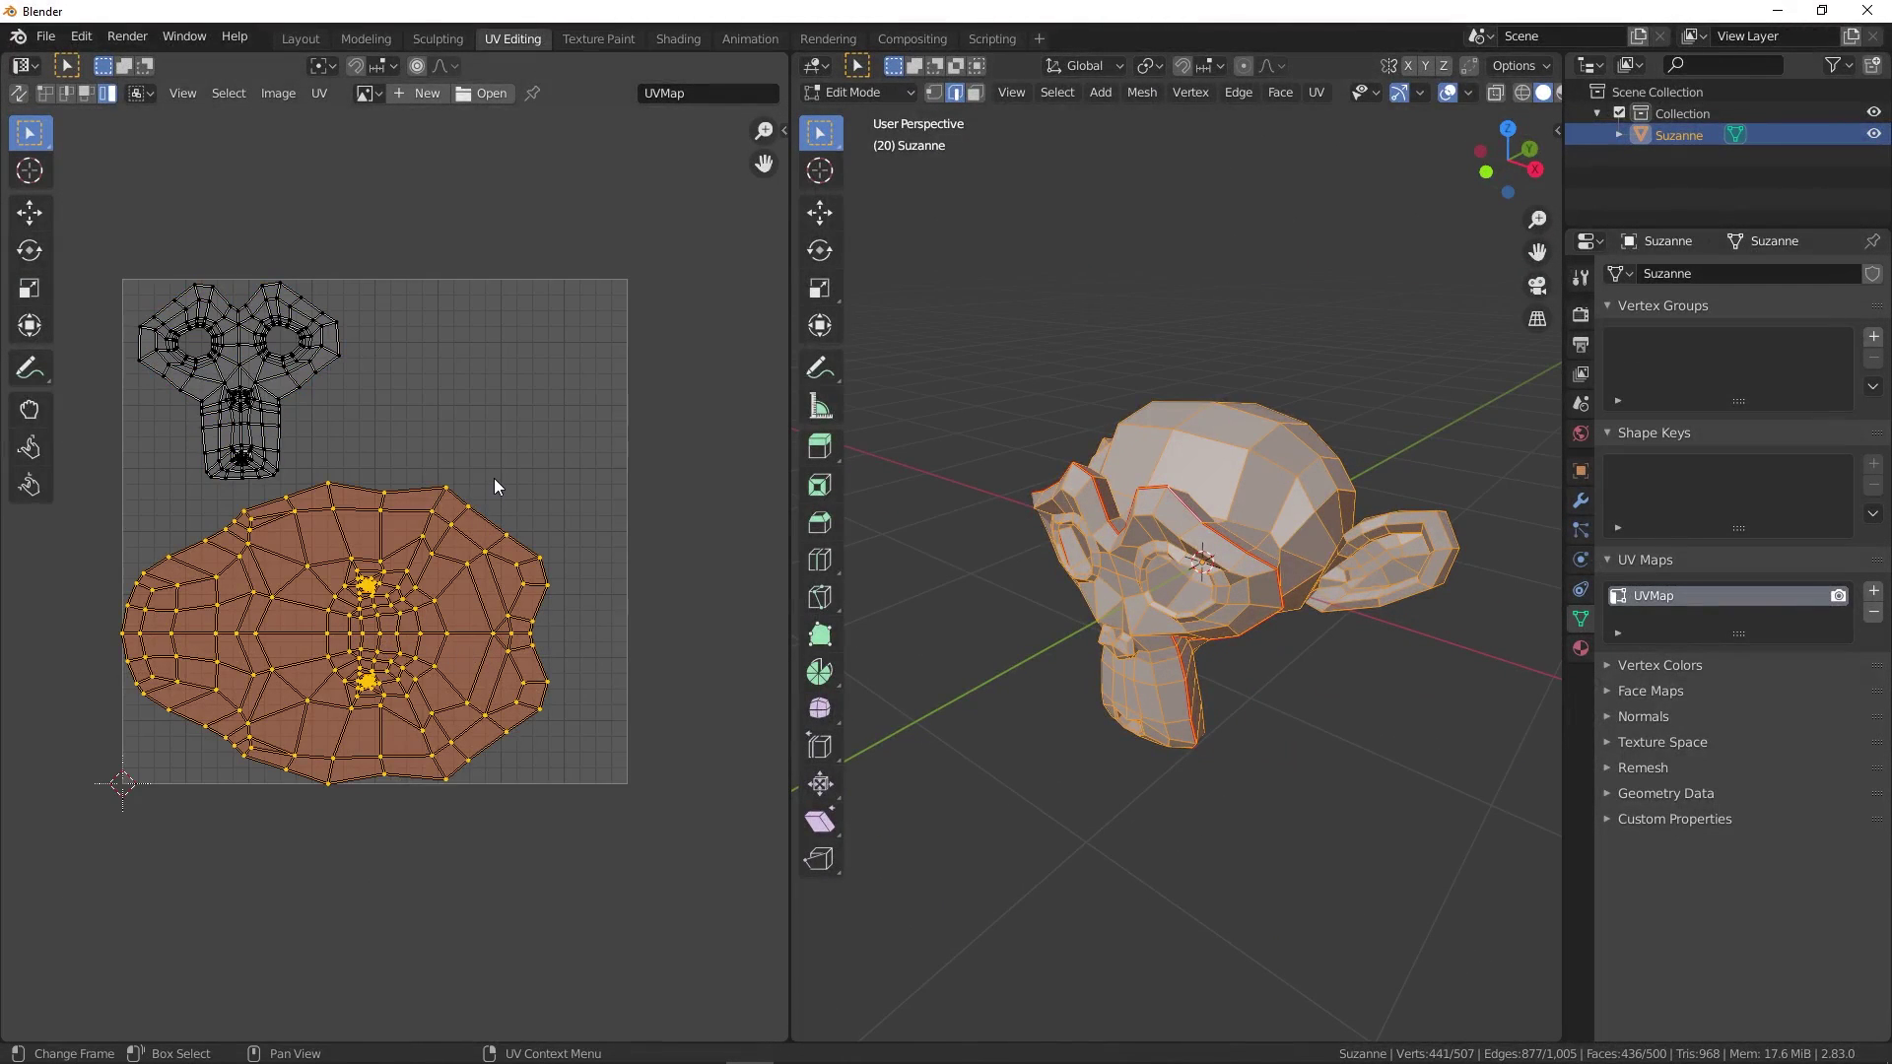
left_click(607, 450)
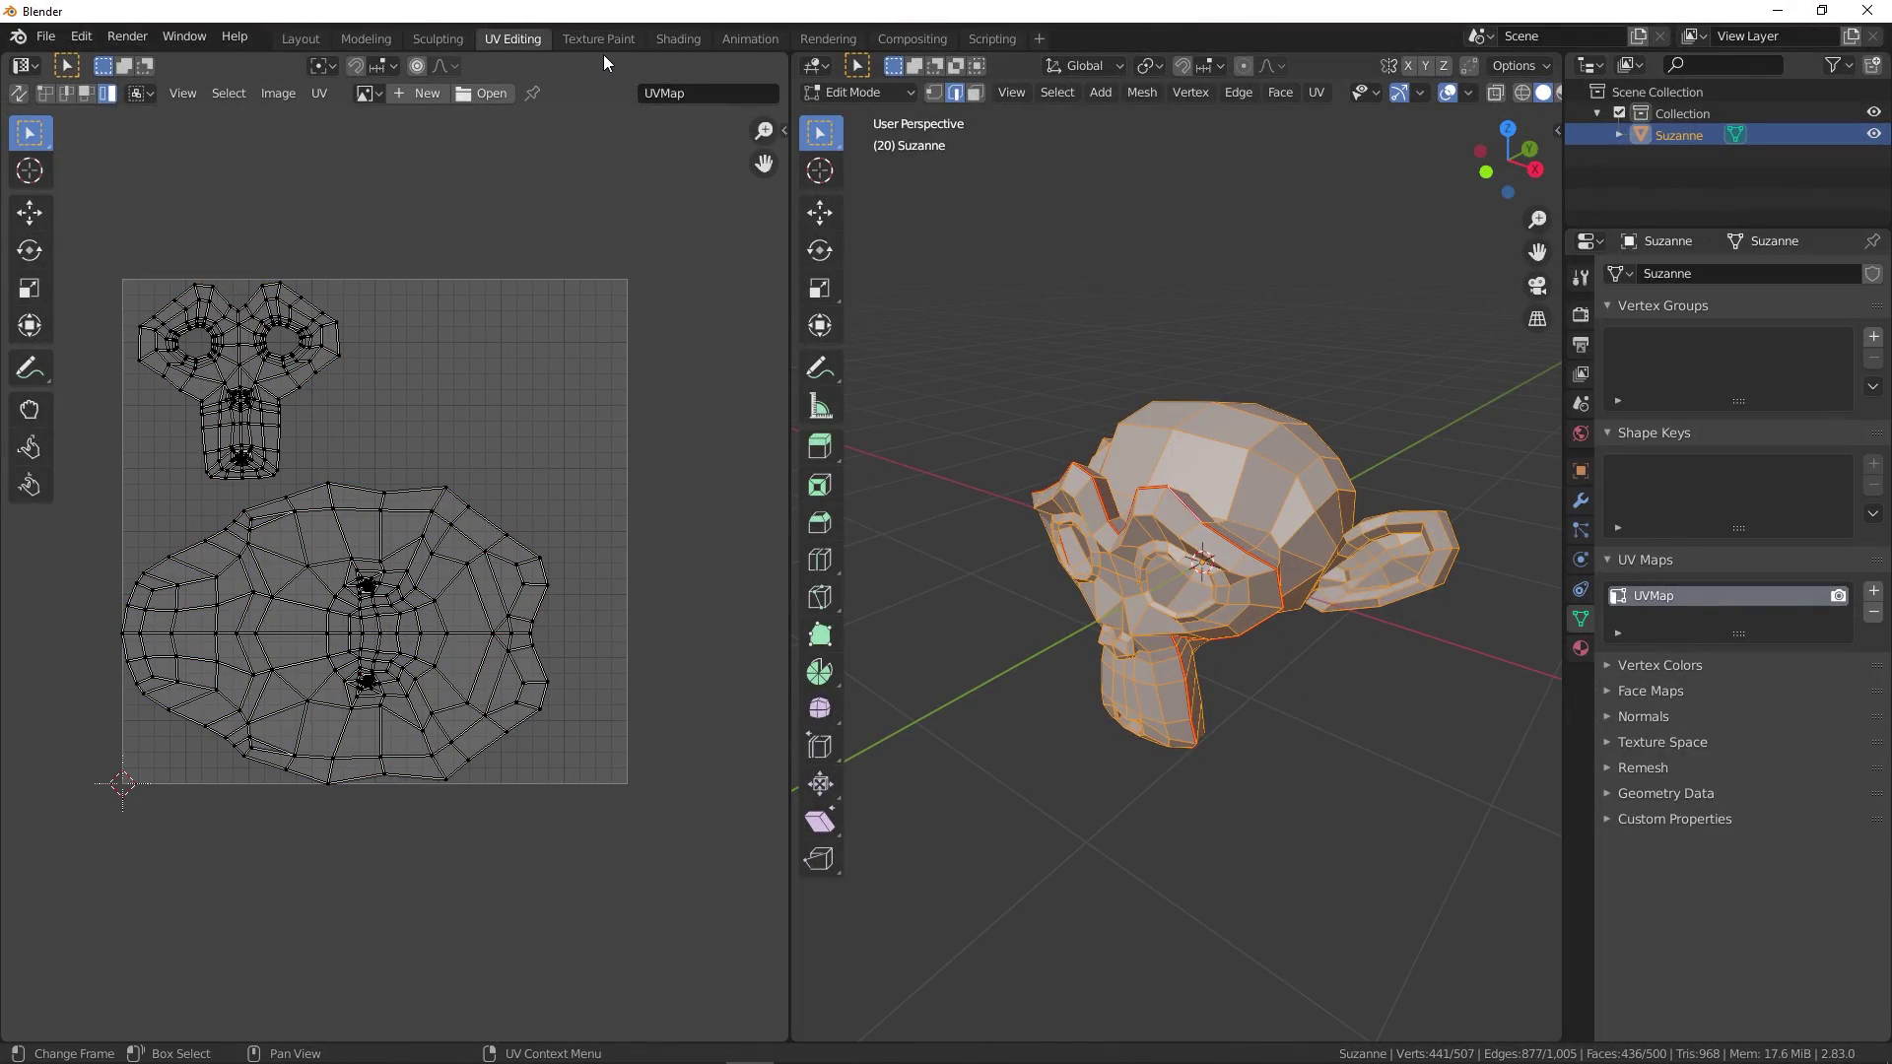
- In the Shading workspace, give Suzanne a new material and rename it 'uv'
left_click(672, 39)
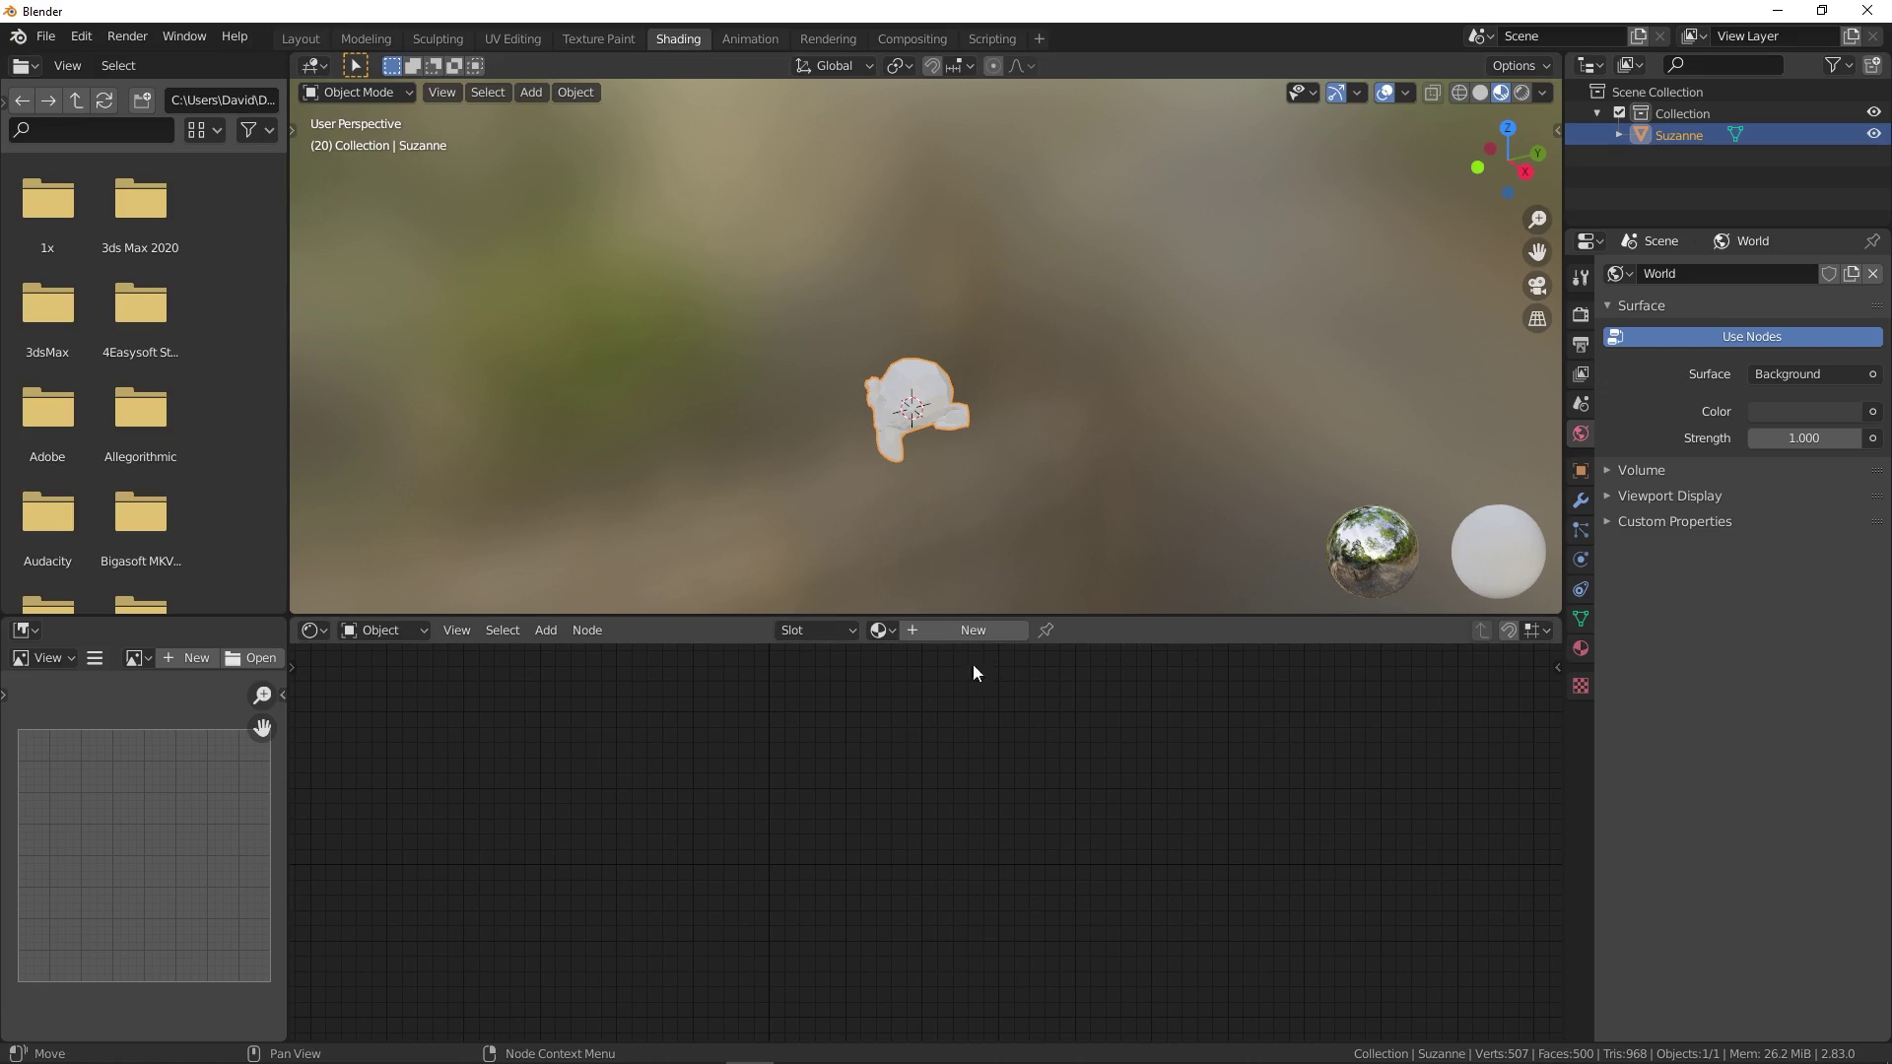
left_click_drag(1100, 617, 1095, 497)
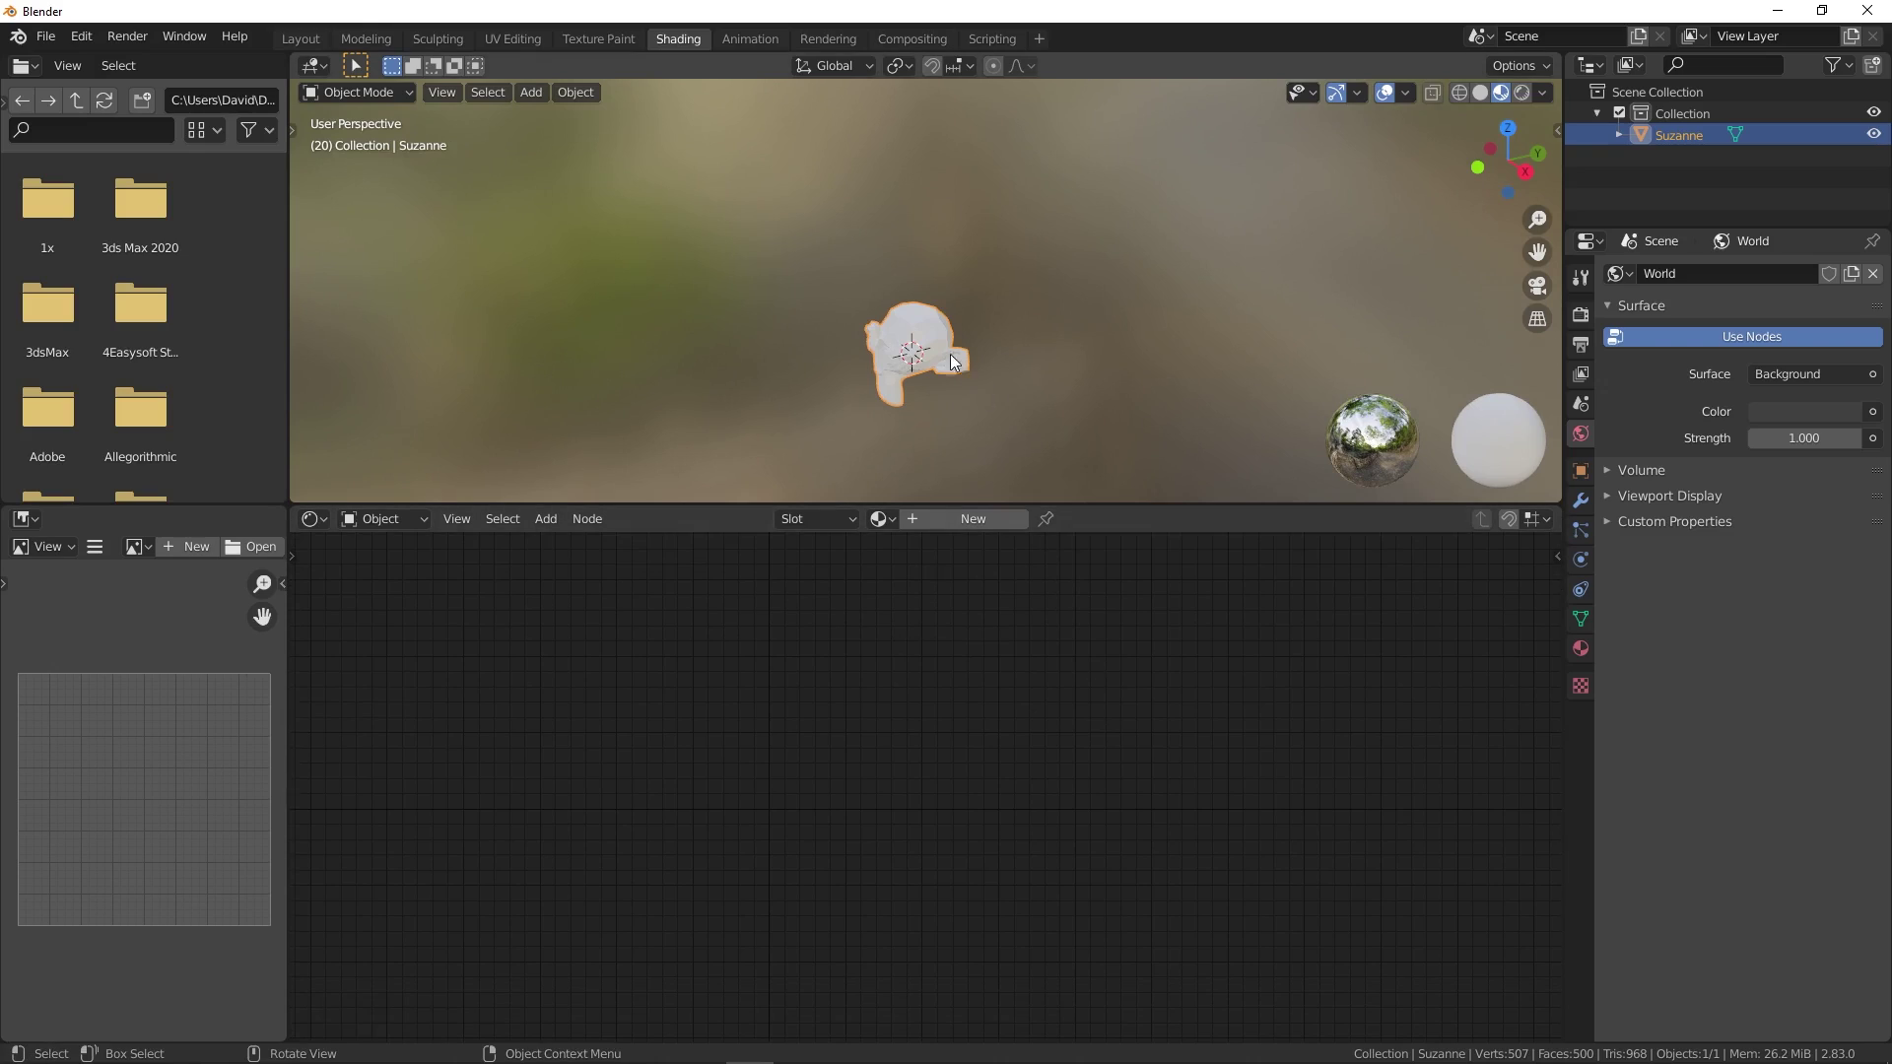
scroll(932, 339, "up", 5)
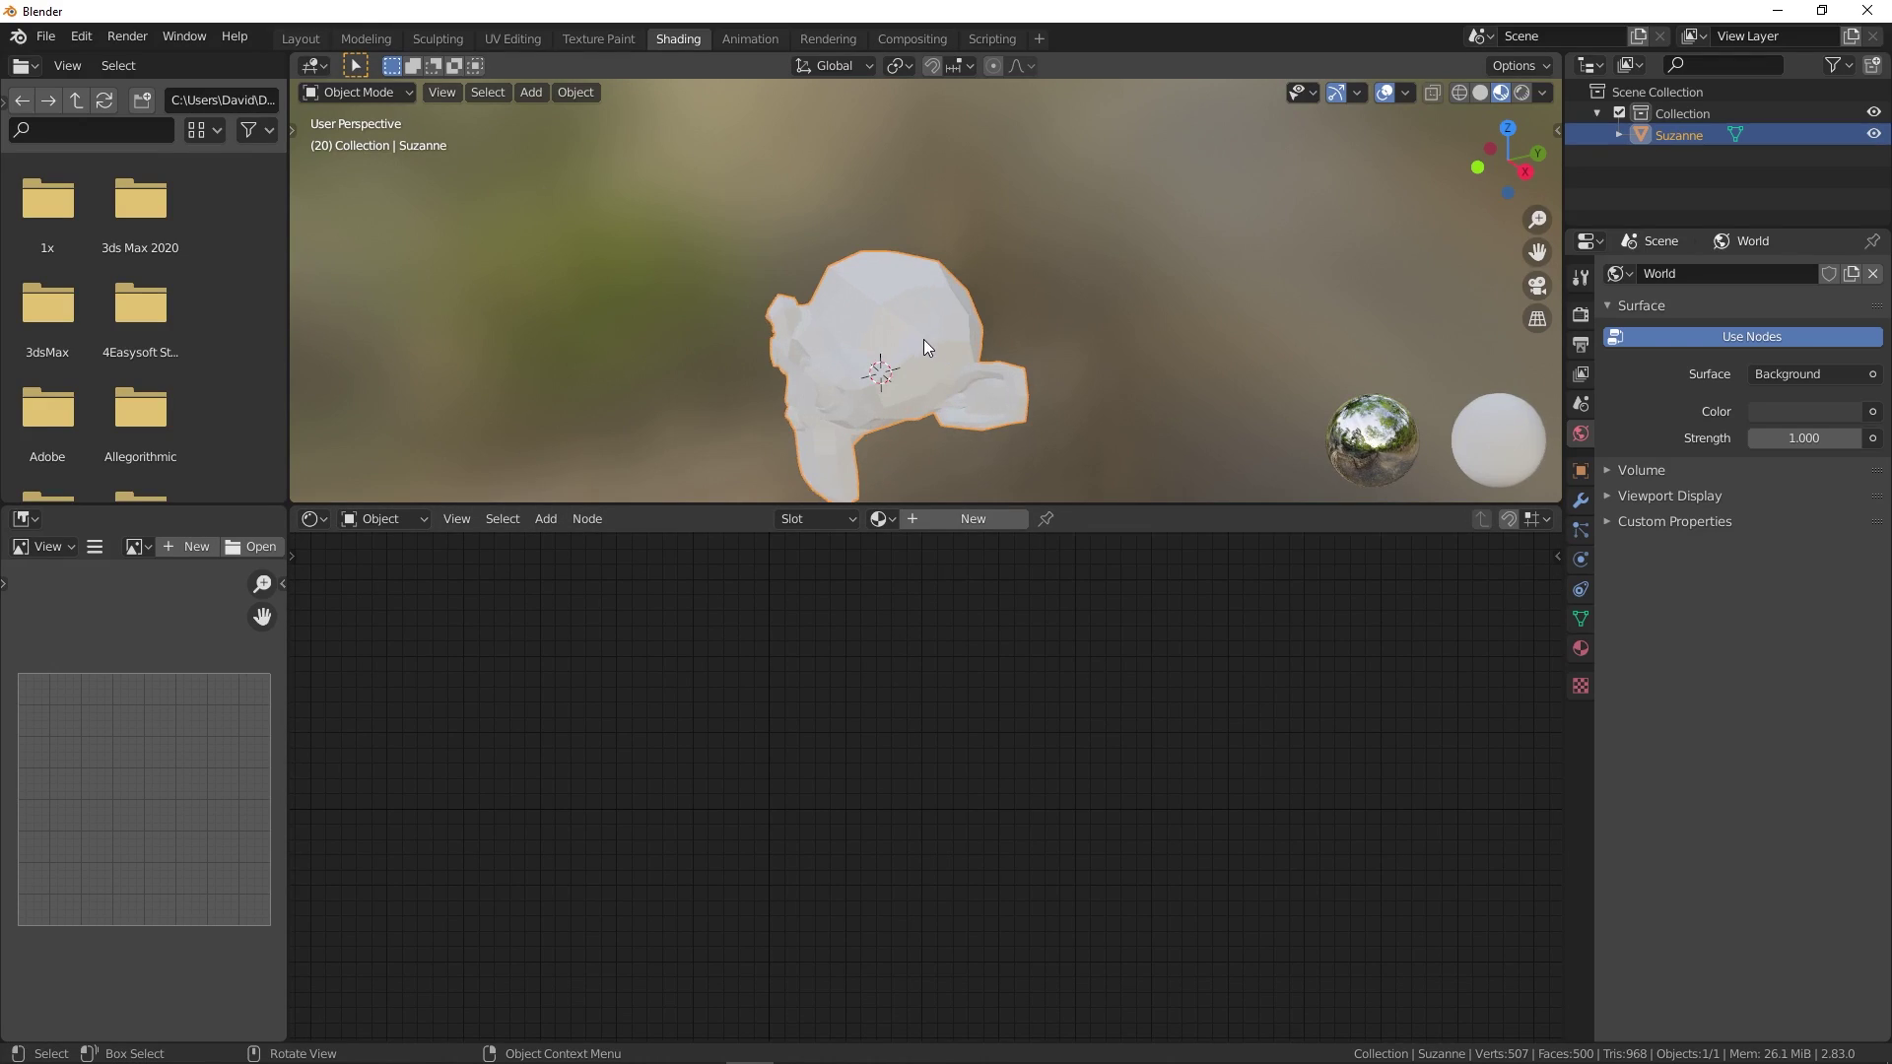
left_click(970, 519)
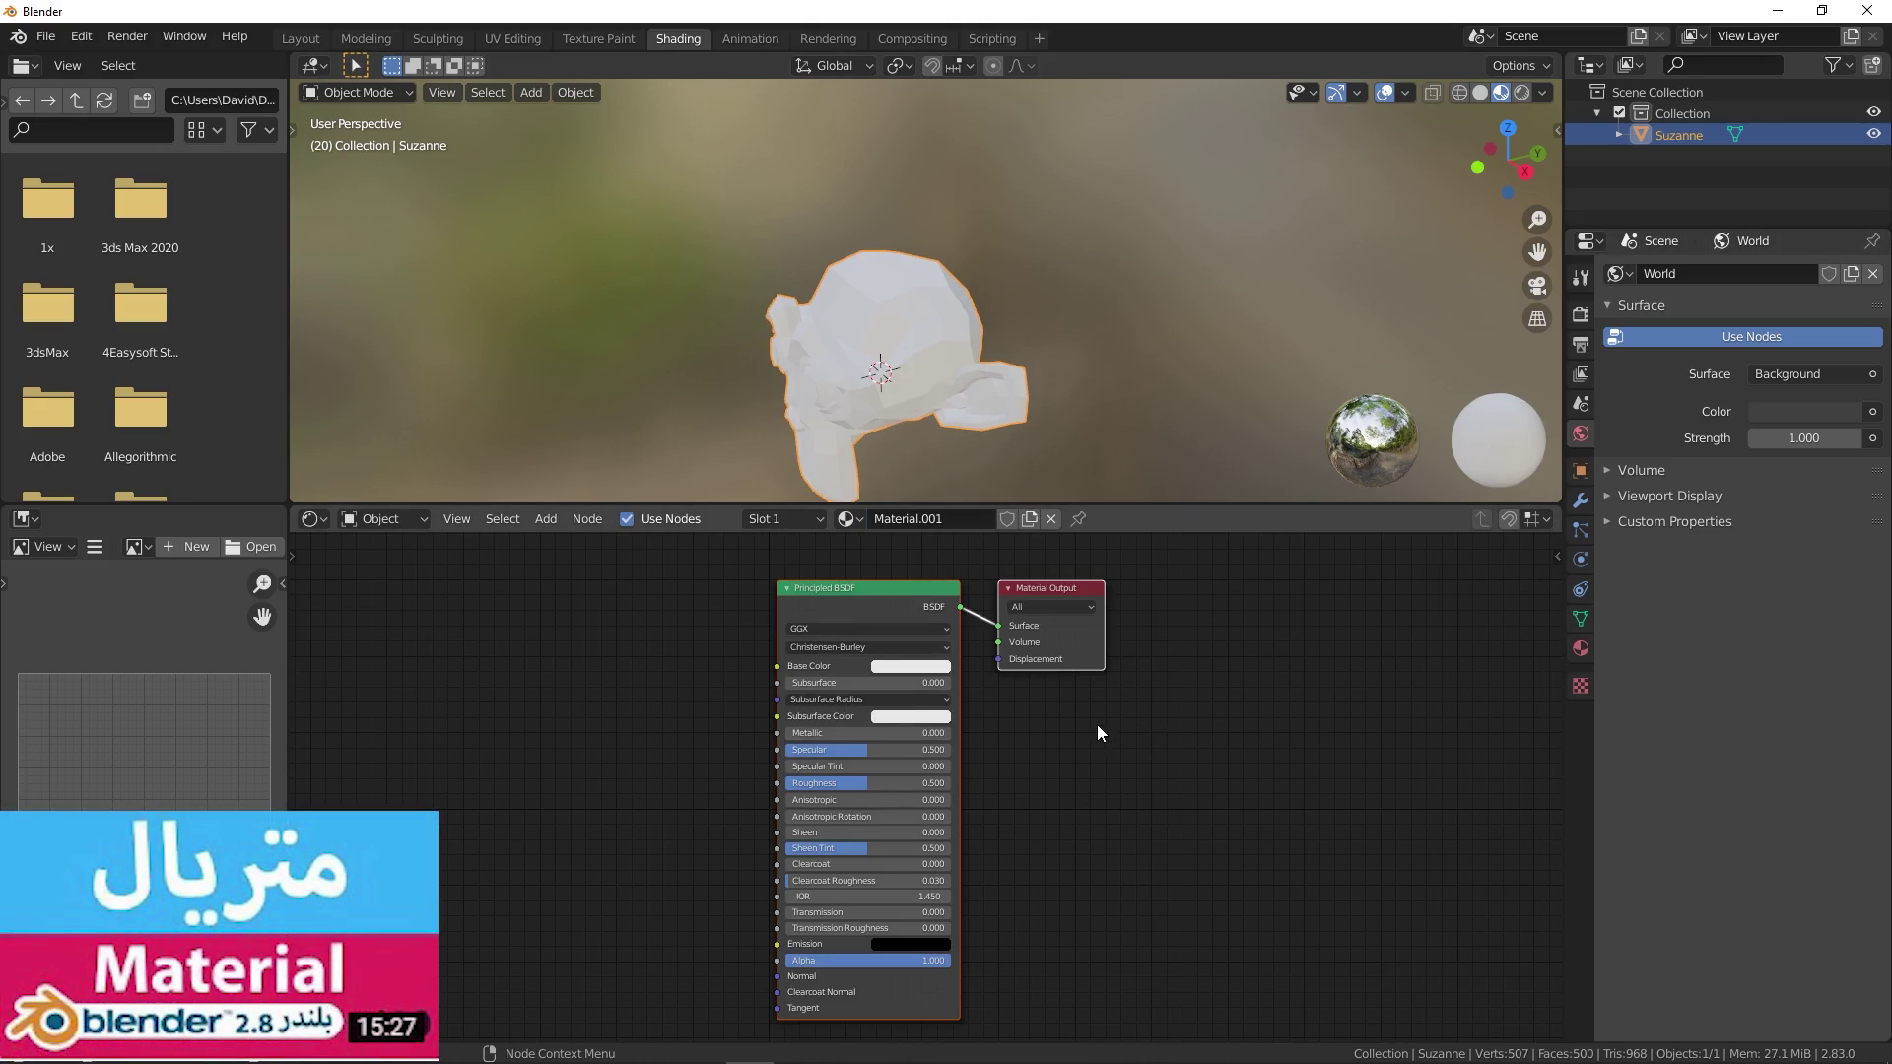
left_click(960, 513)
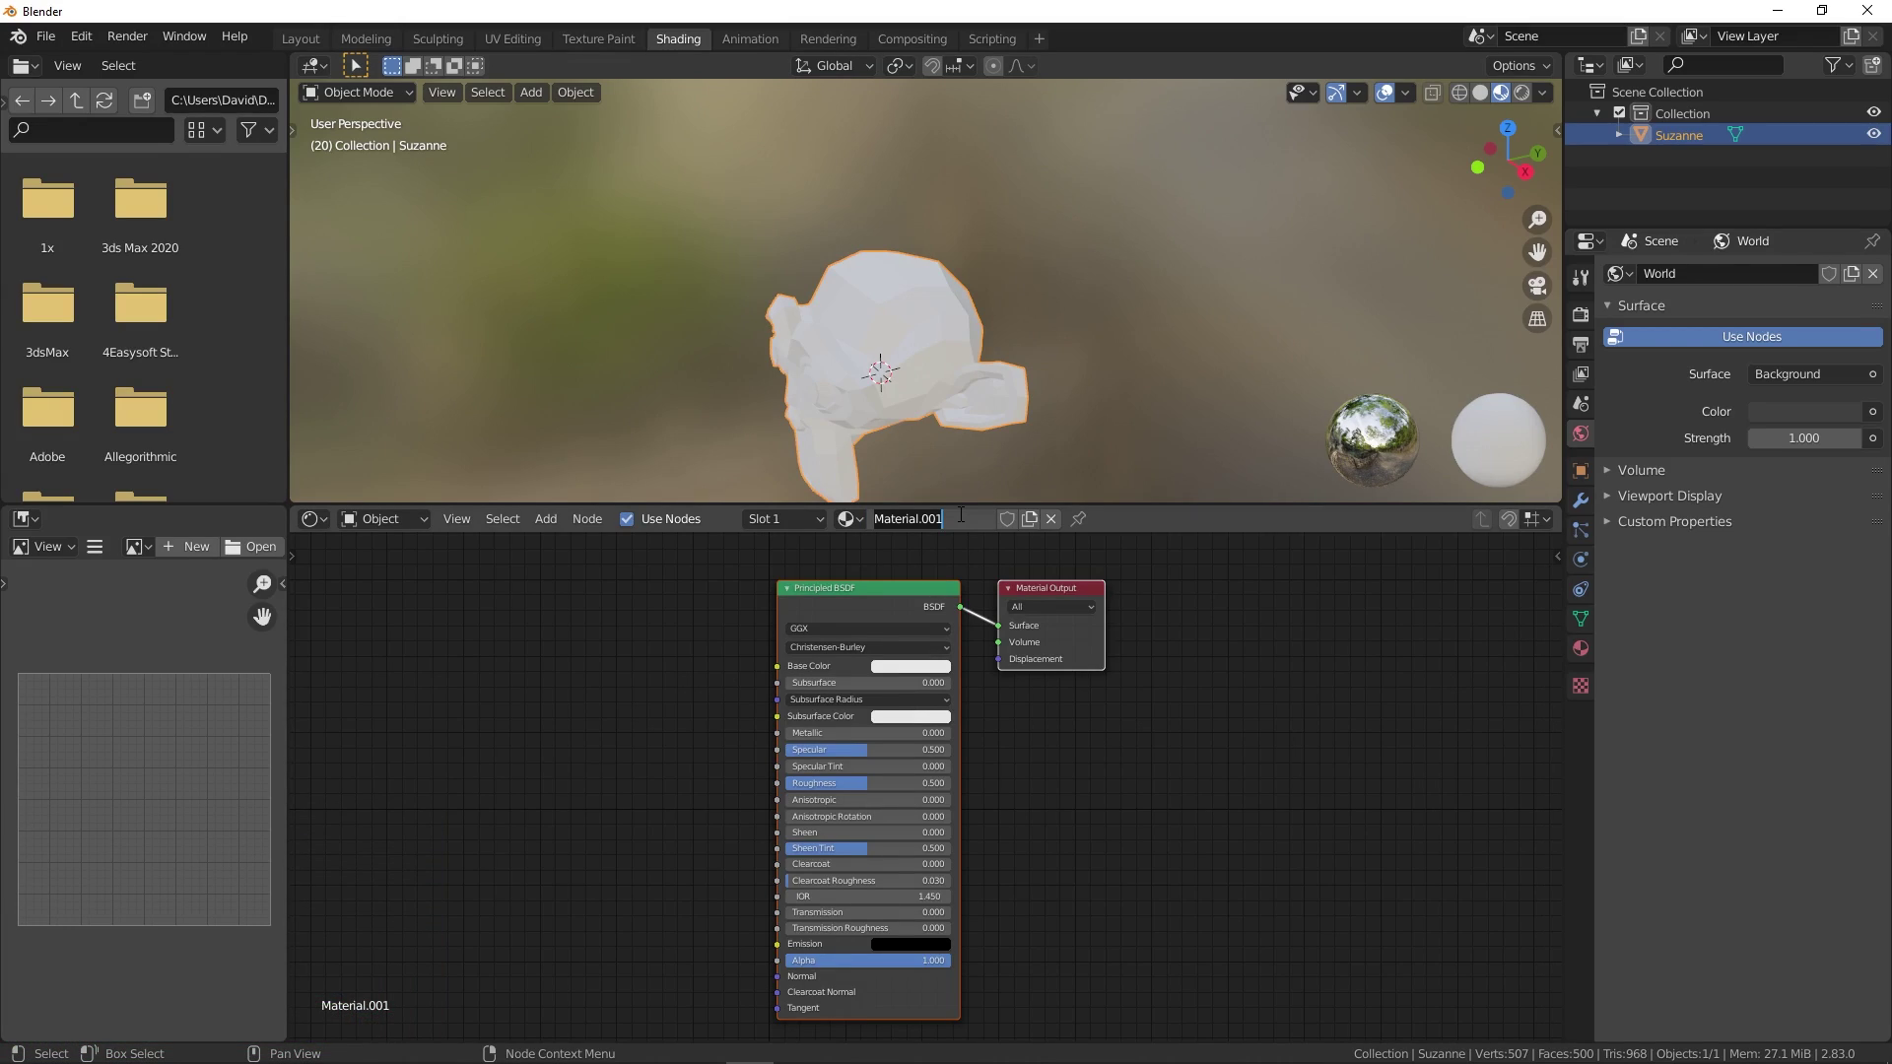
type("uv")
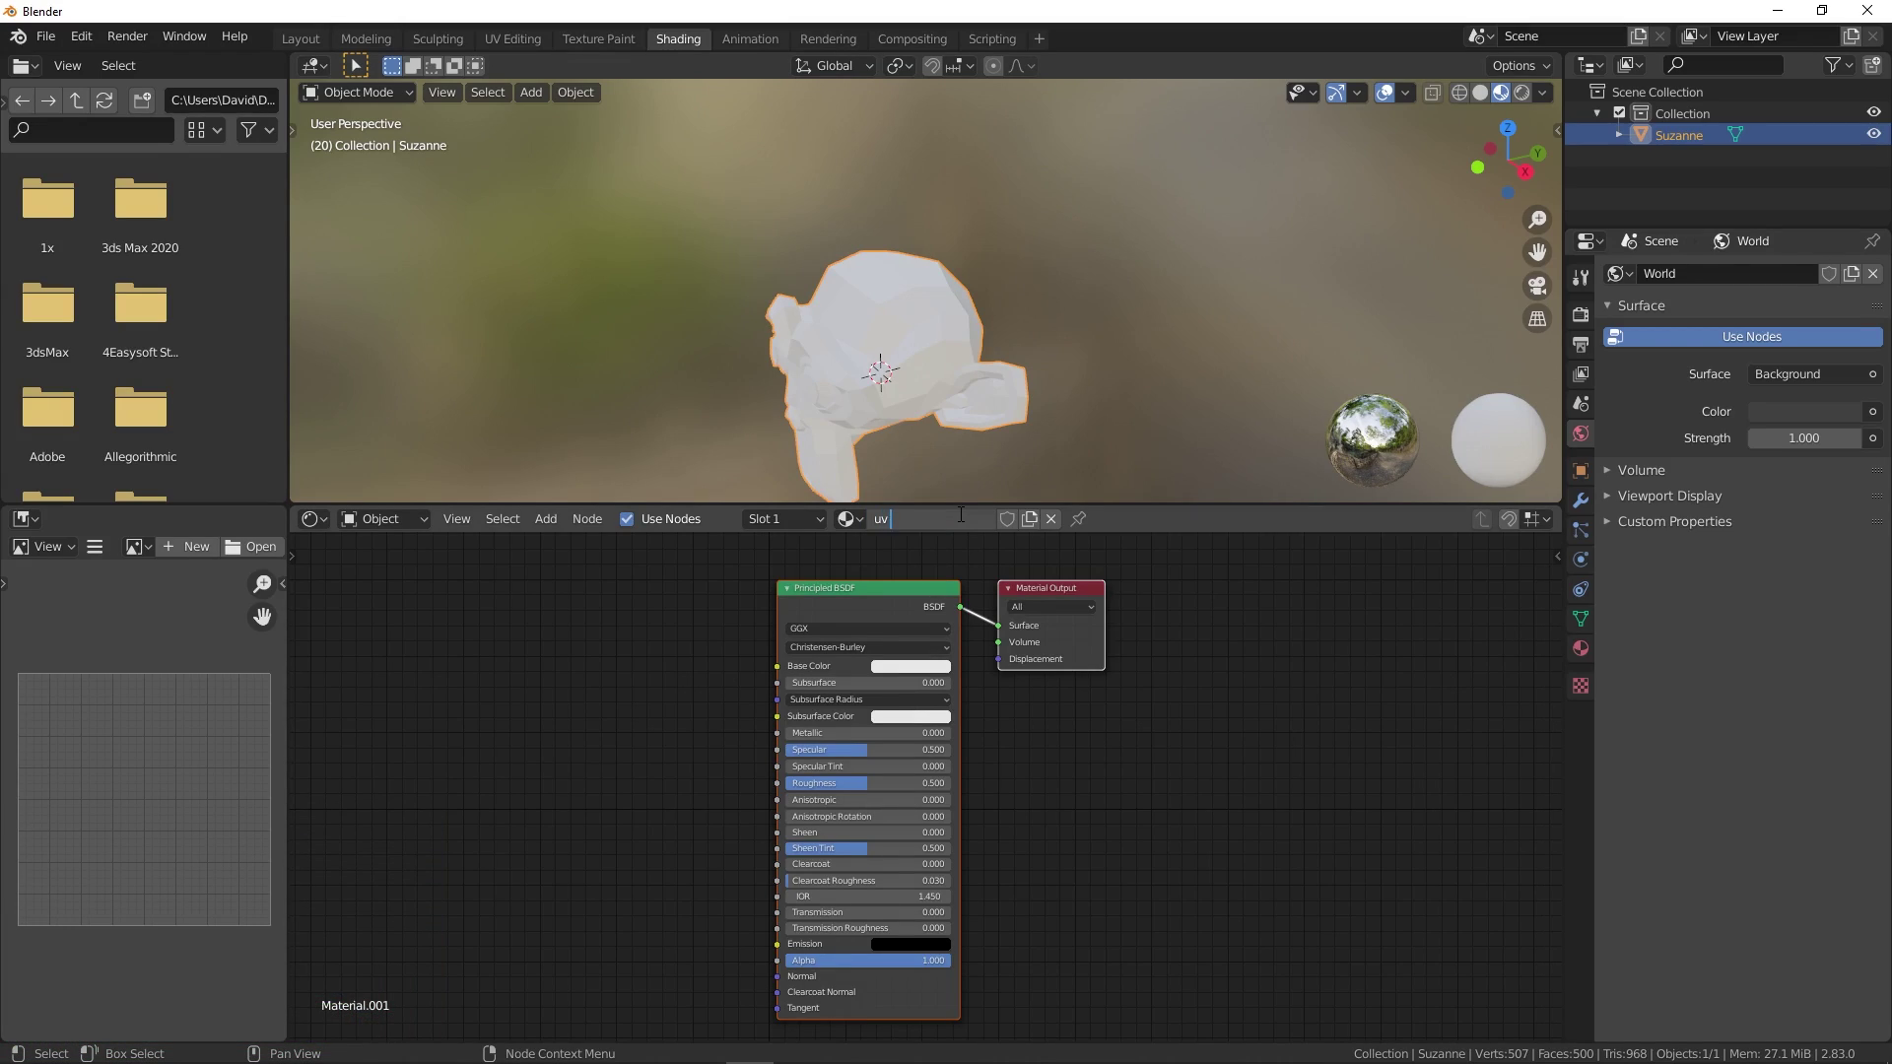
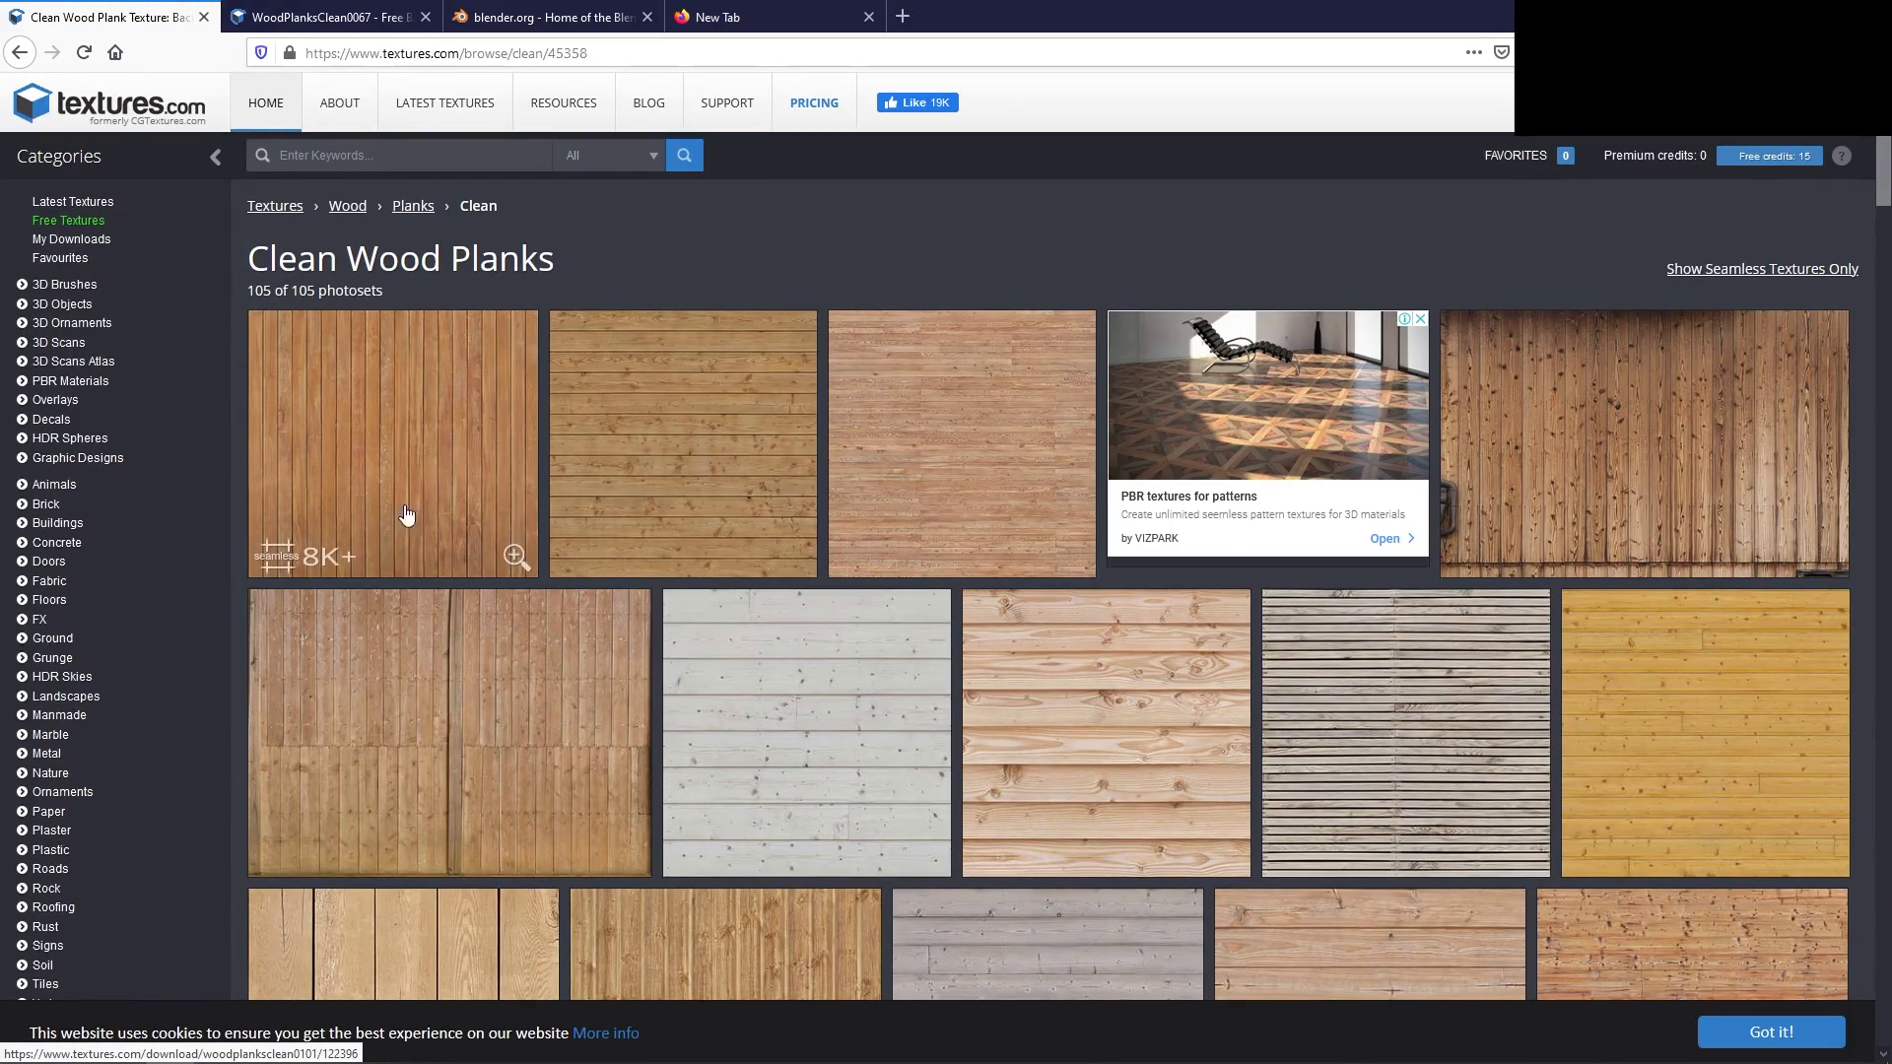
- Switch to the WoodPlanksClean0067 texture download page on Textures.com
key("ctrl+Tab")
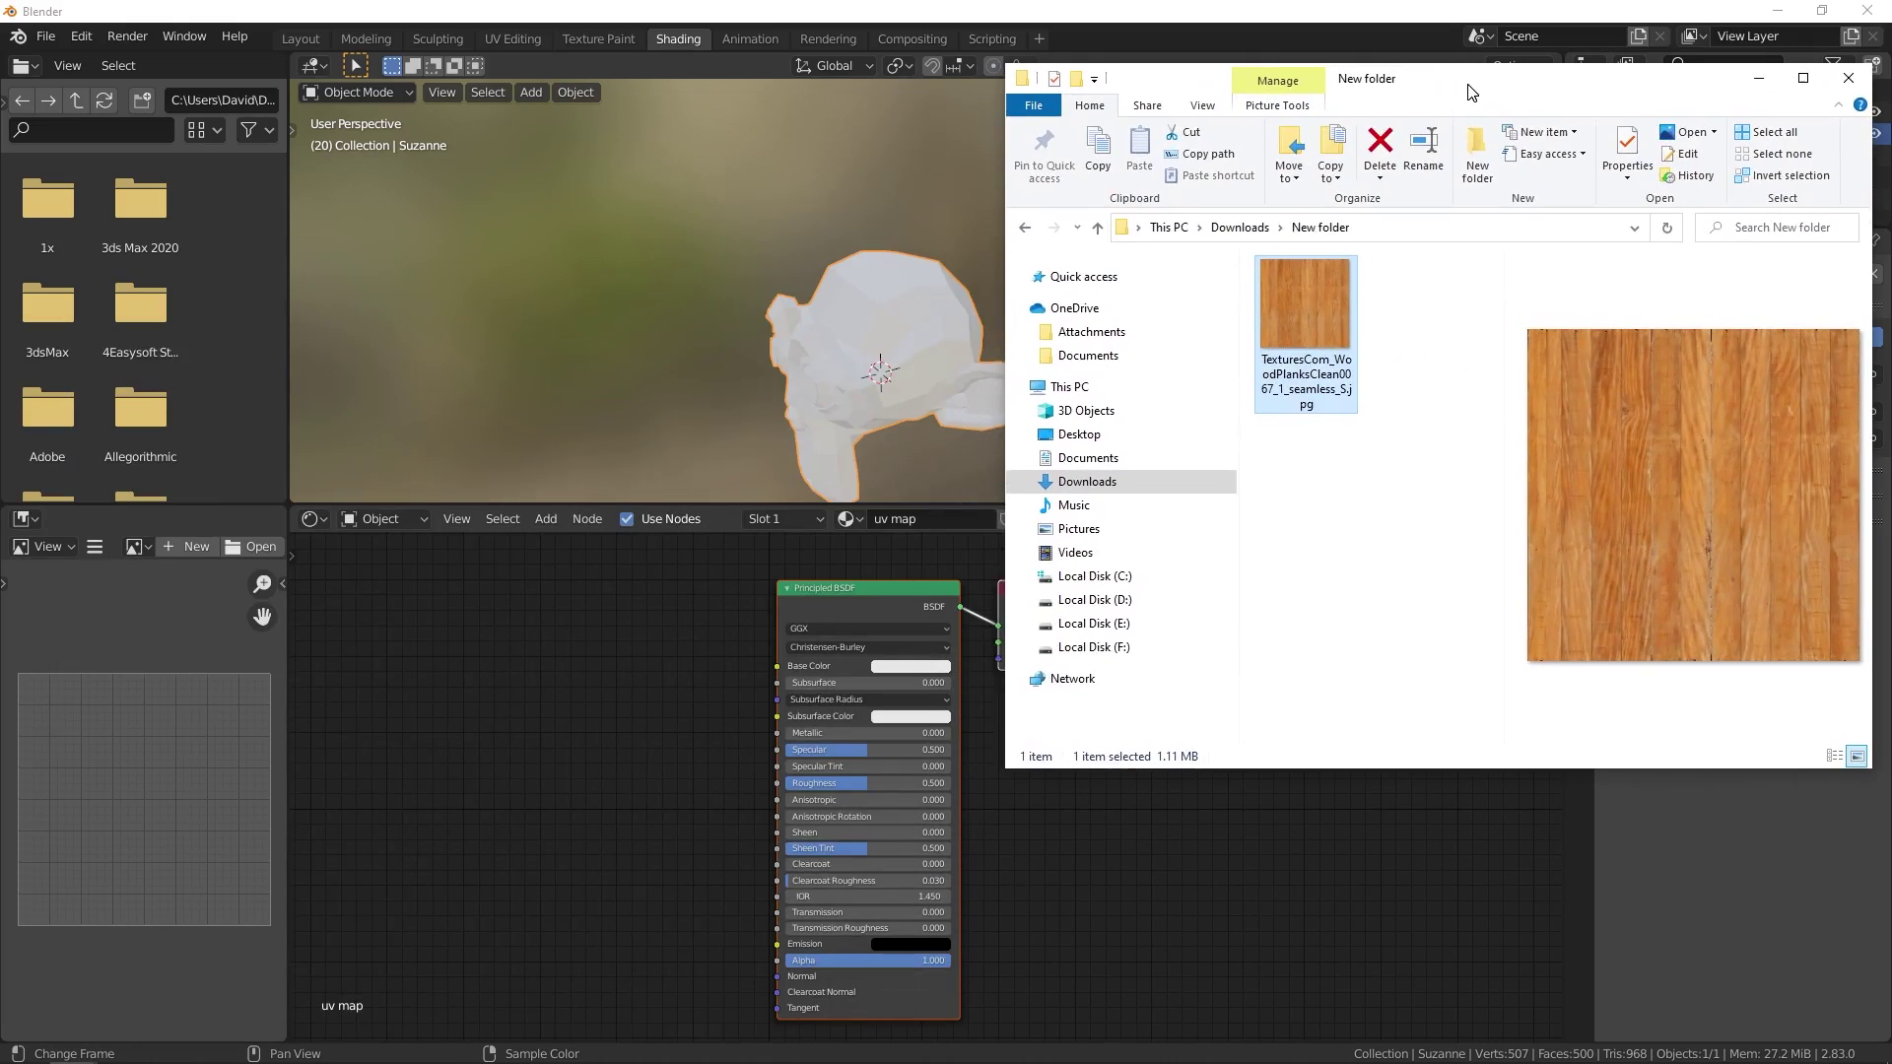
- Drag the downloaded wood plank image into the Shader Editor as an Image Texture node
left_click_drag(1143, 109, 1454, 103)
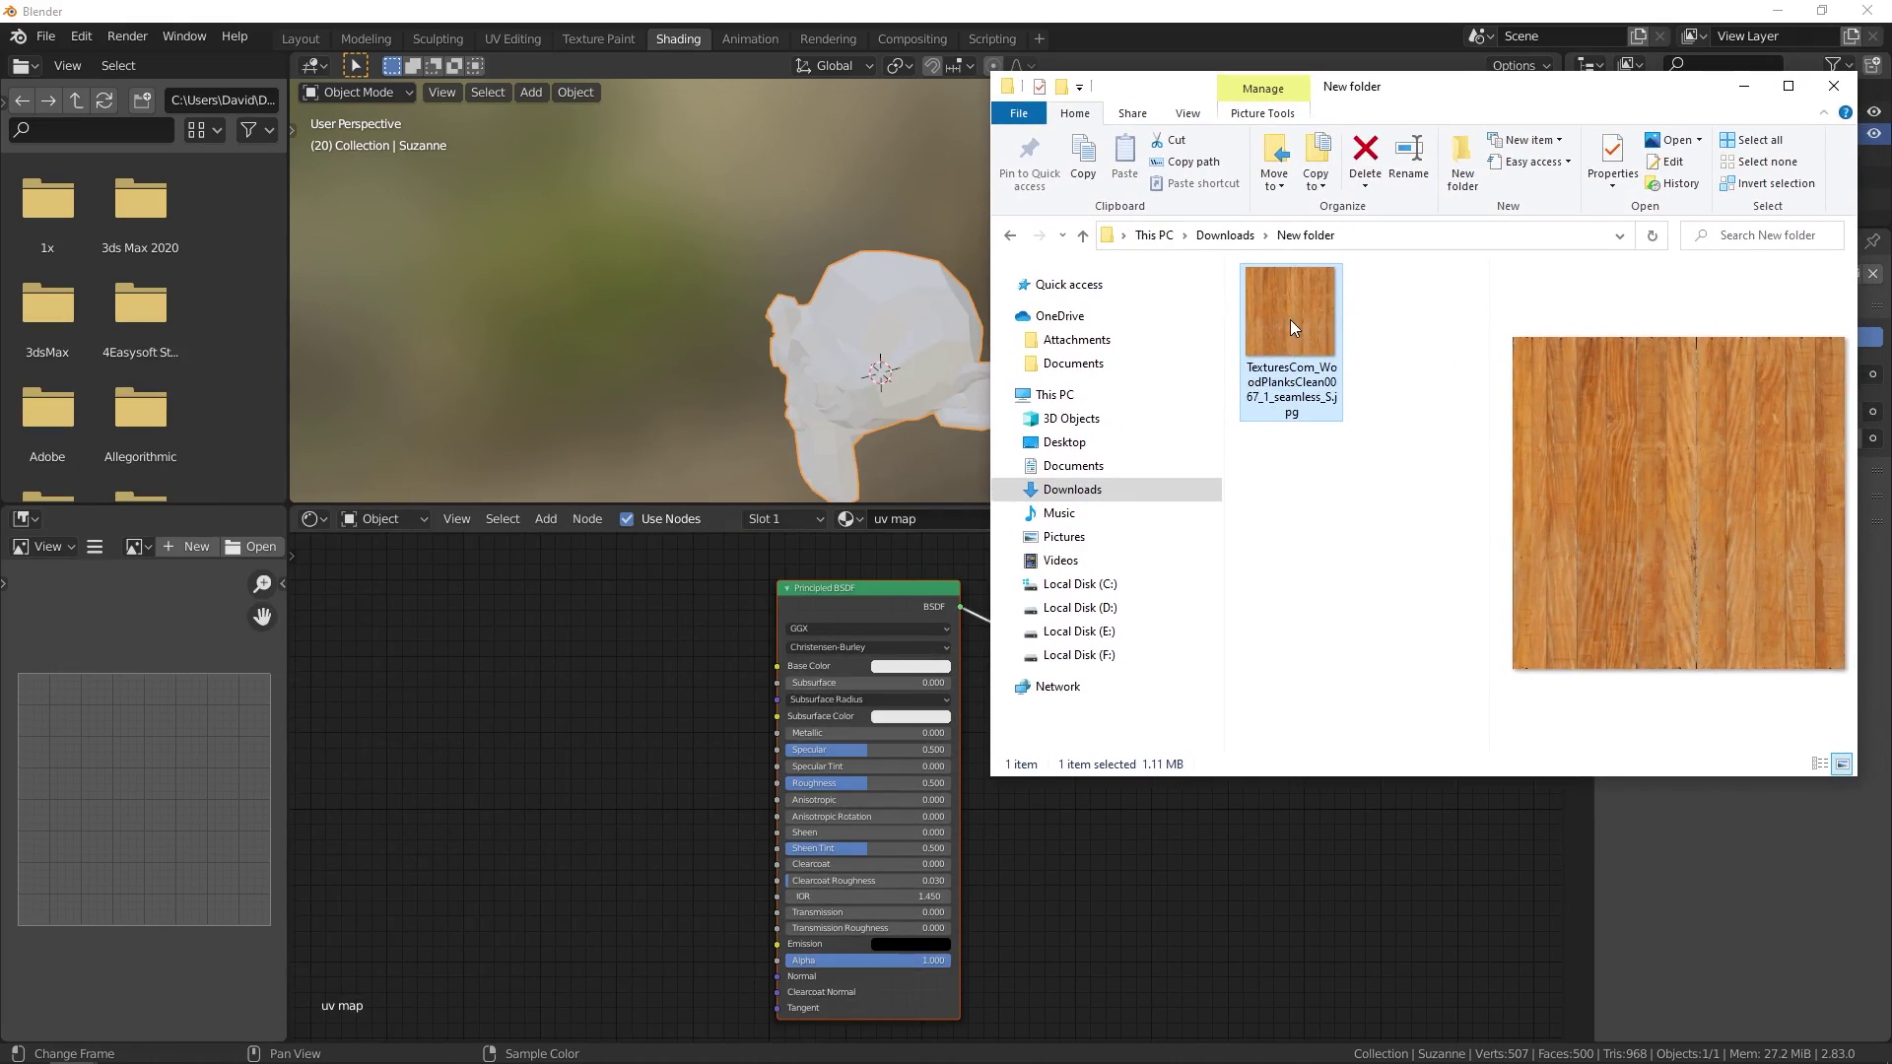
left_click_drag(1291, 319, 718, 754)
left_click_drag(607, 667, 607, 667)
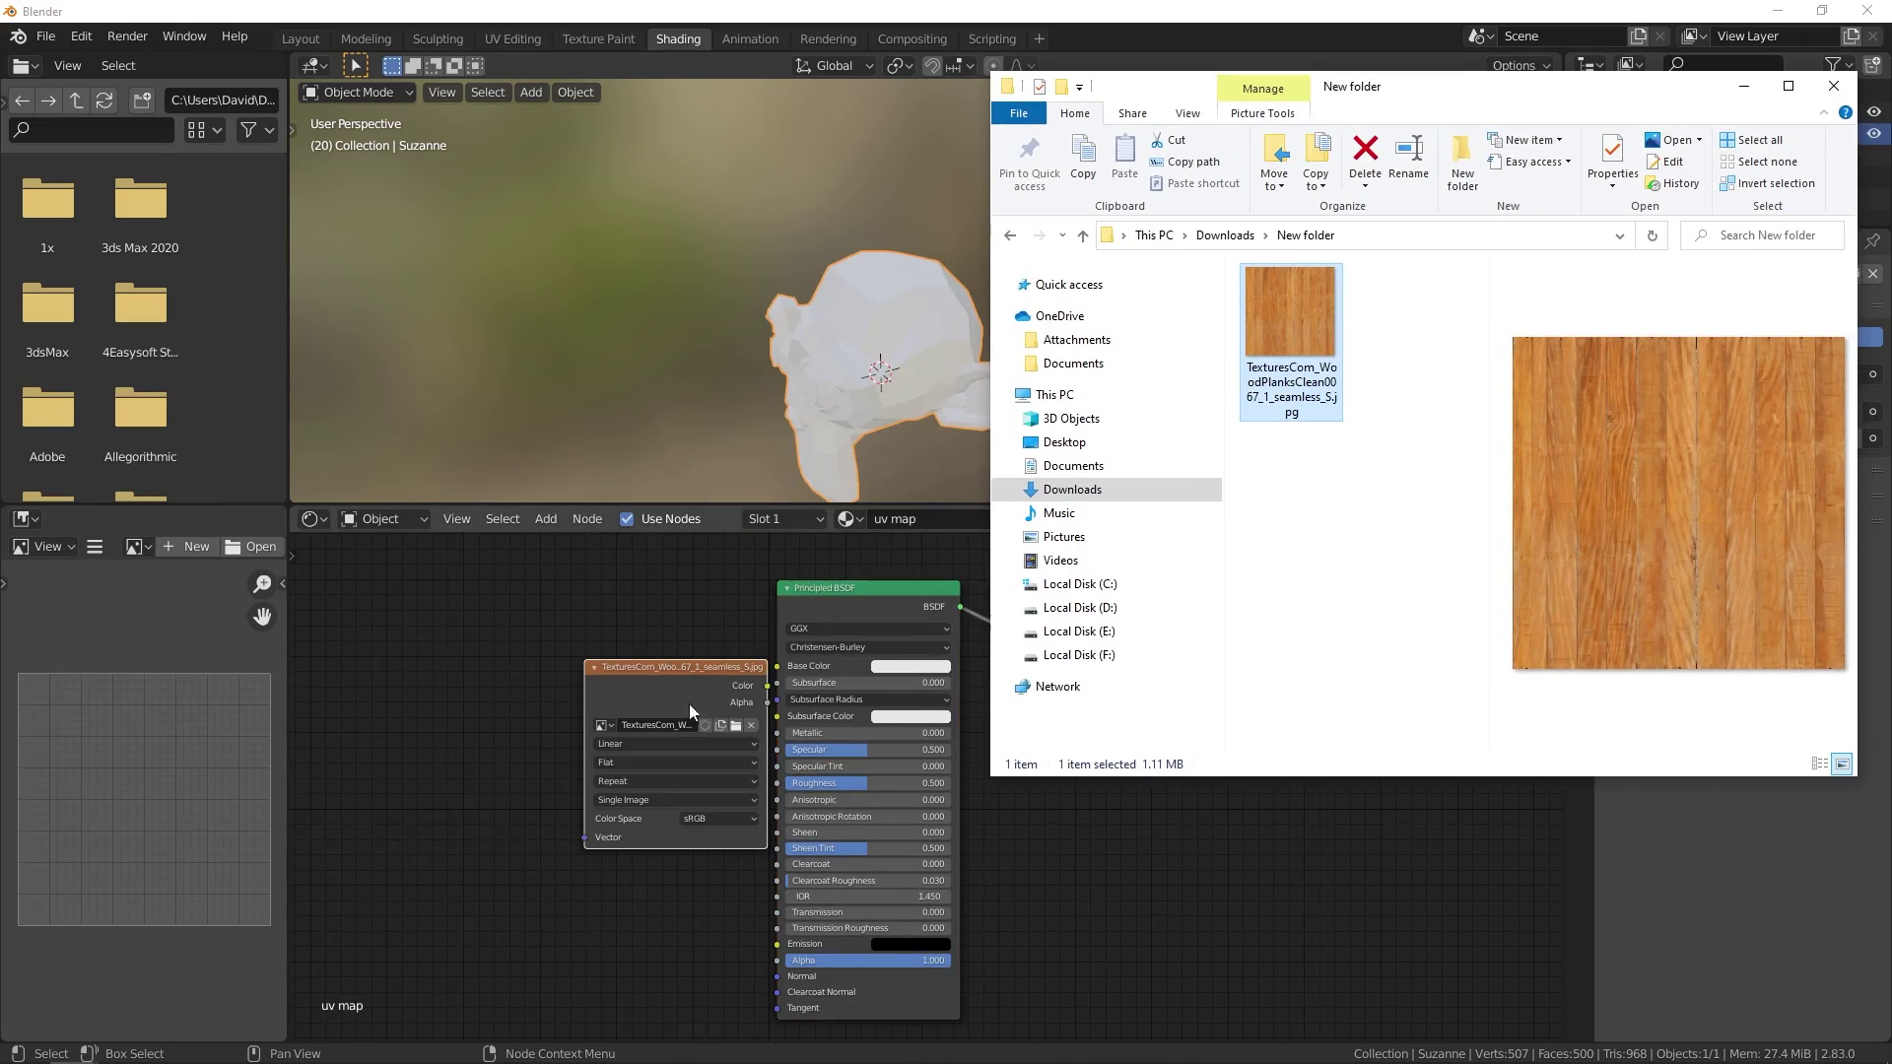
left_click(1745, 86)
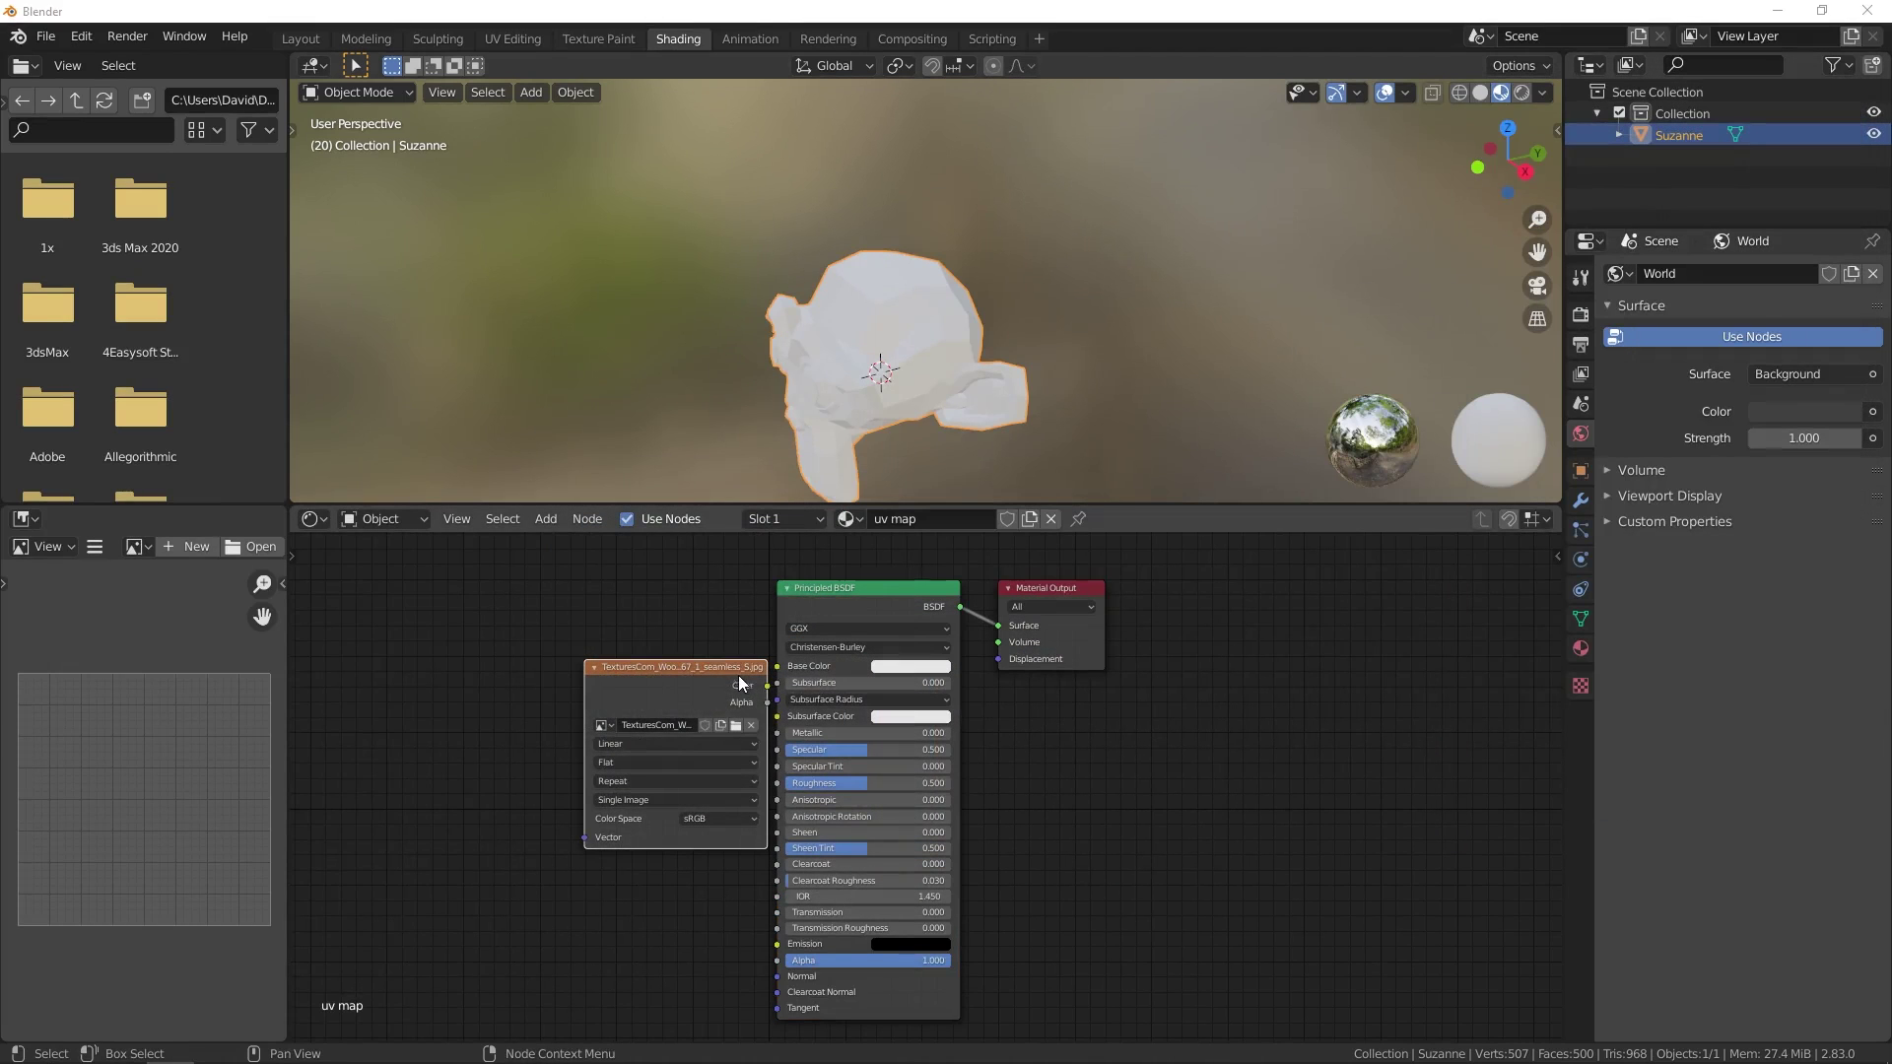
left_click_drag(737, 676, 672, 595)
scroll(706, 607, "up", 2)
scroll(705, 607, "up", 2)
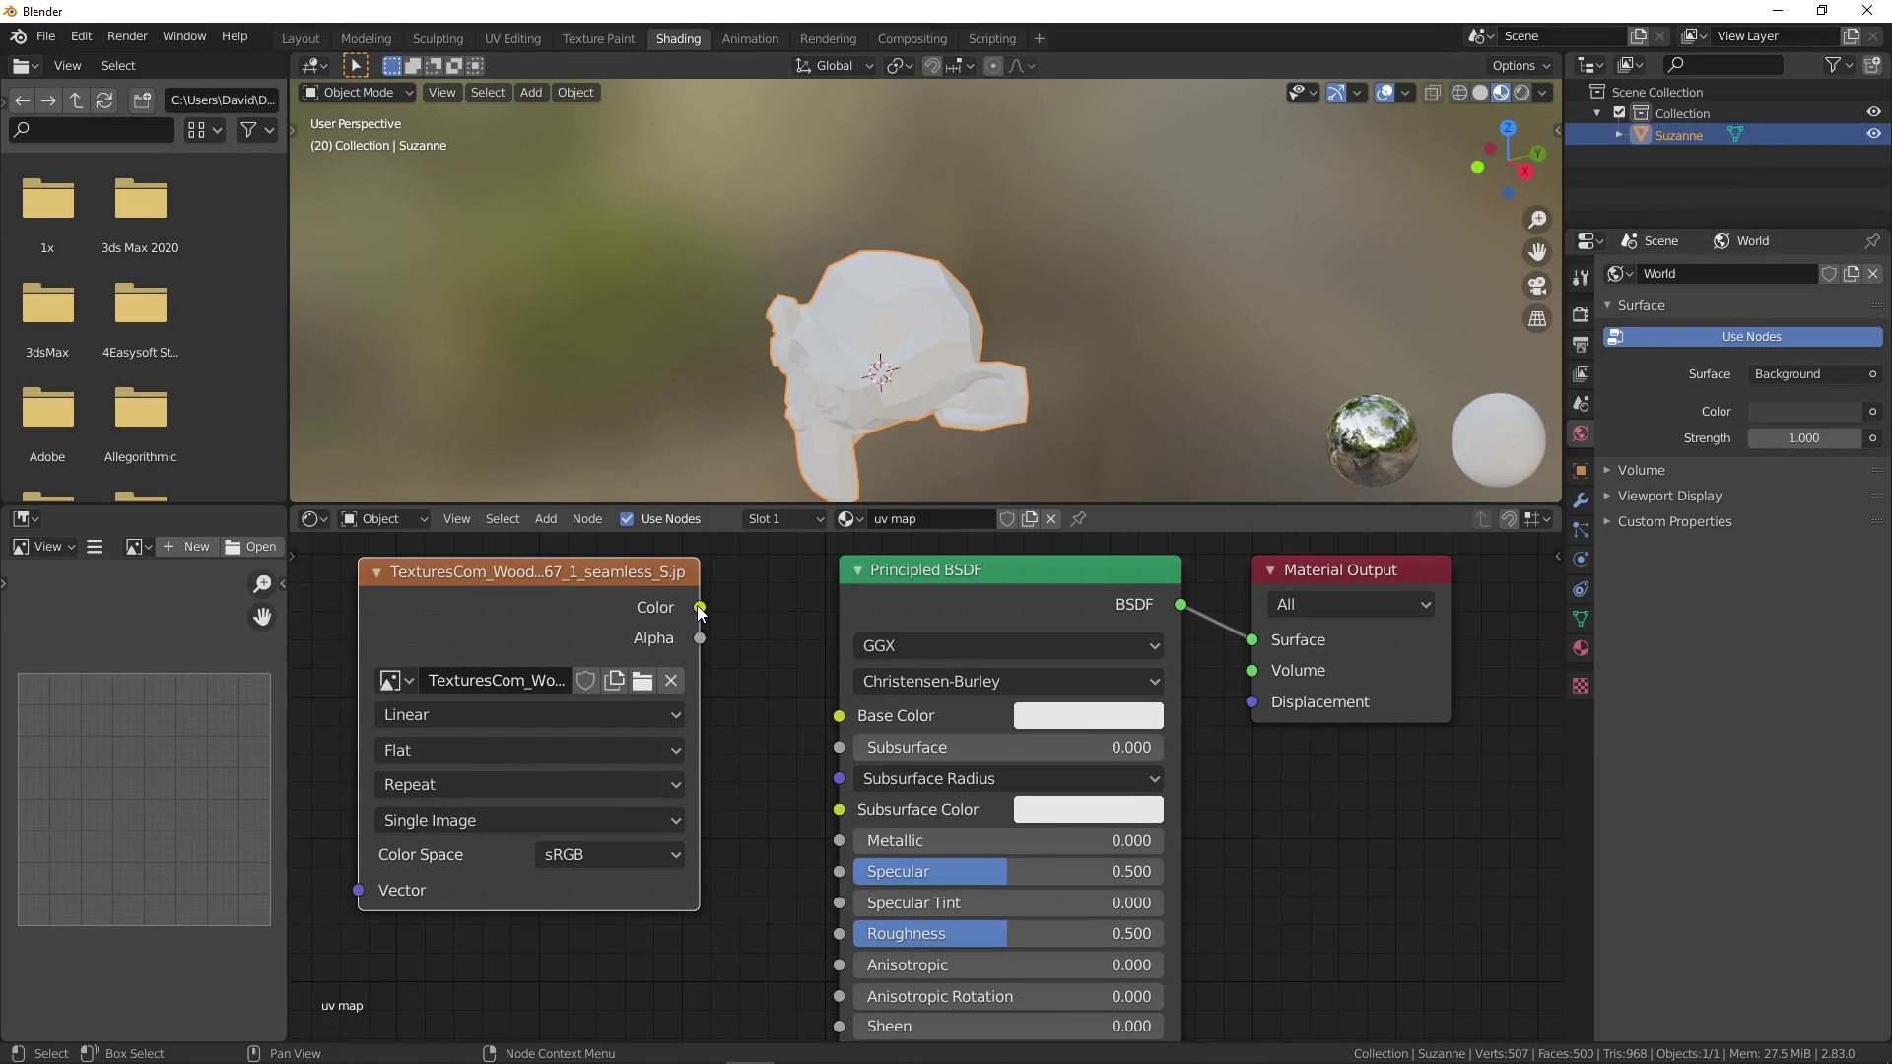
- Connect the wood texture's Color output to the Principled BSDF Base Color
left_click_drag(701, 608, 735, 617)
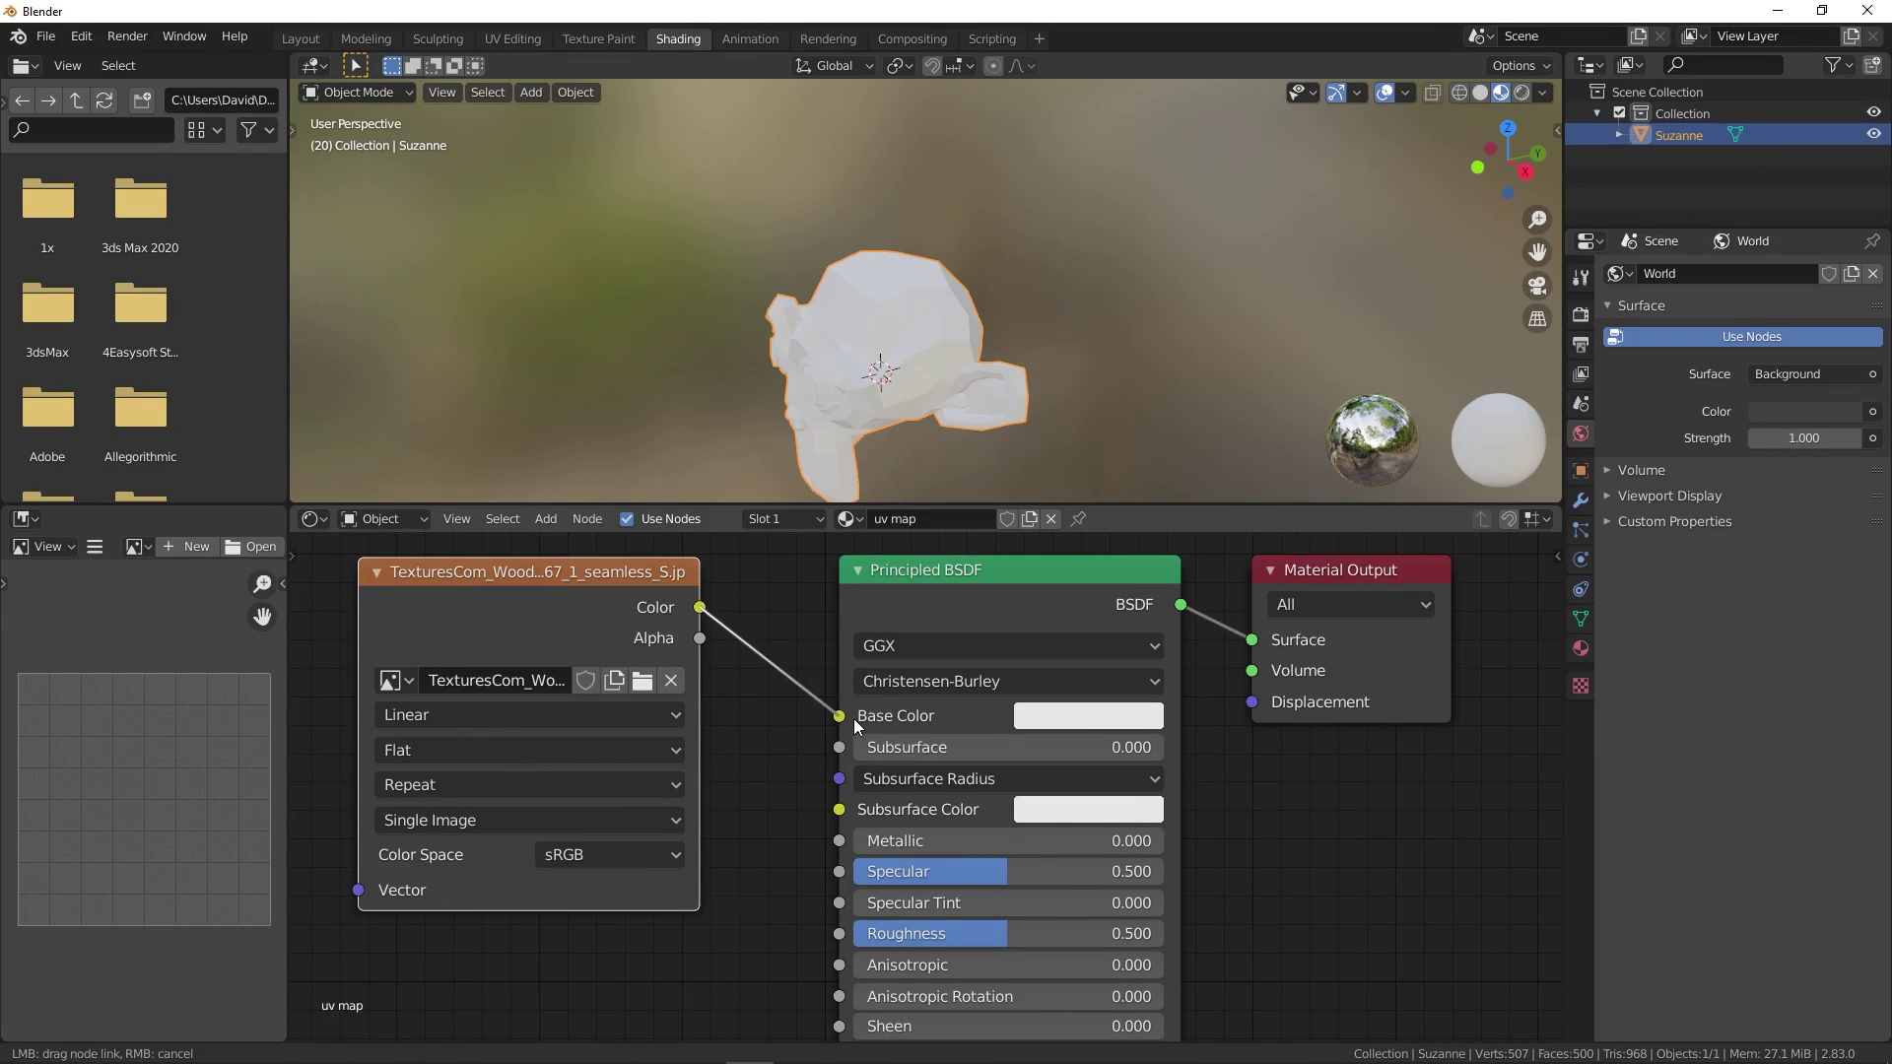
left_click_drag(855, 726, 847, 720)
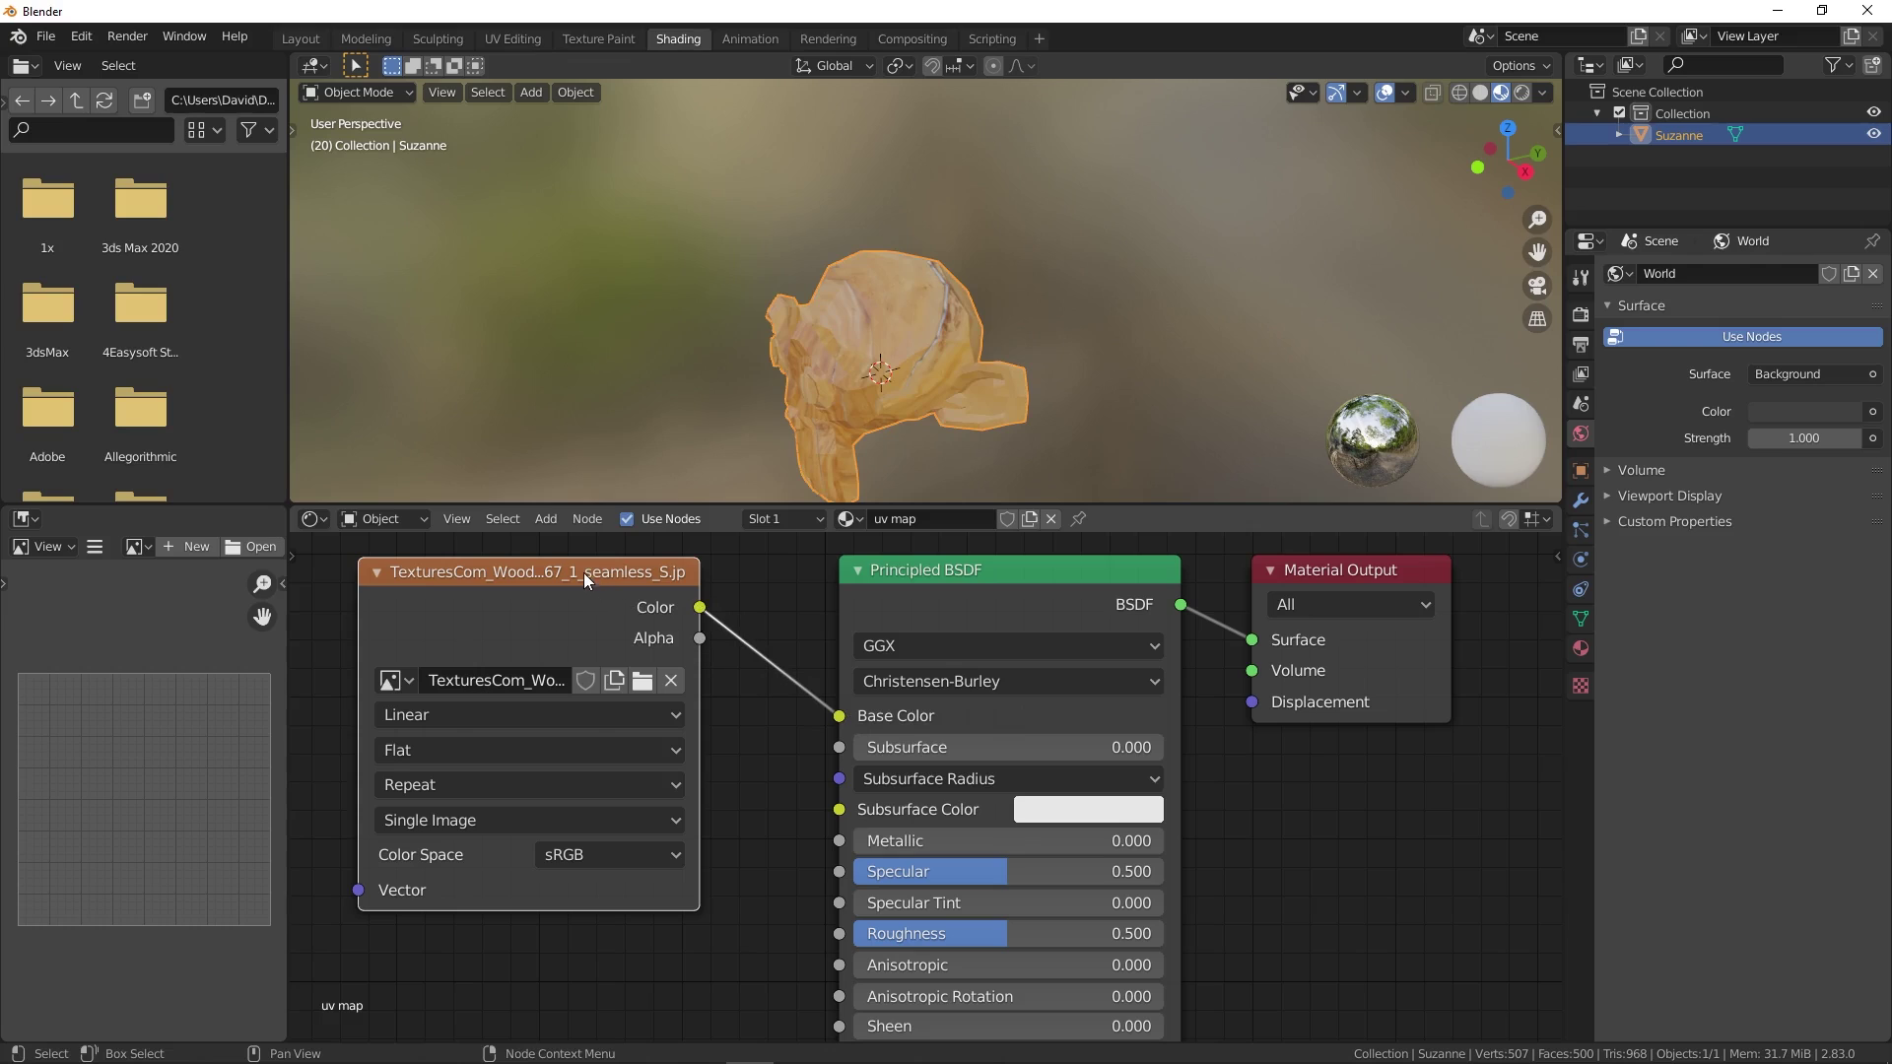
left_click_drag(583, 572, 581, 676)
scroll(483, 791, "down", 1)
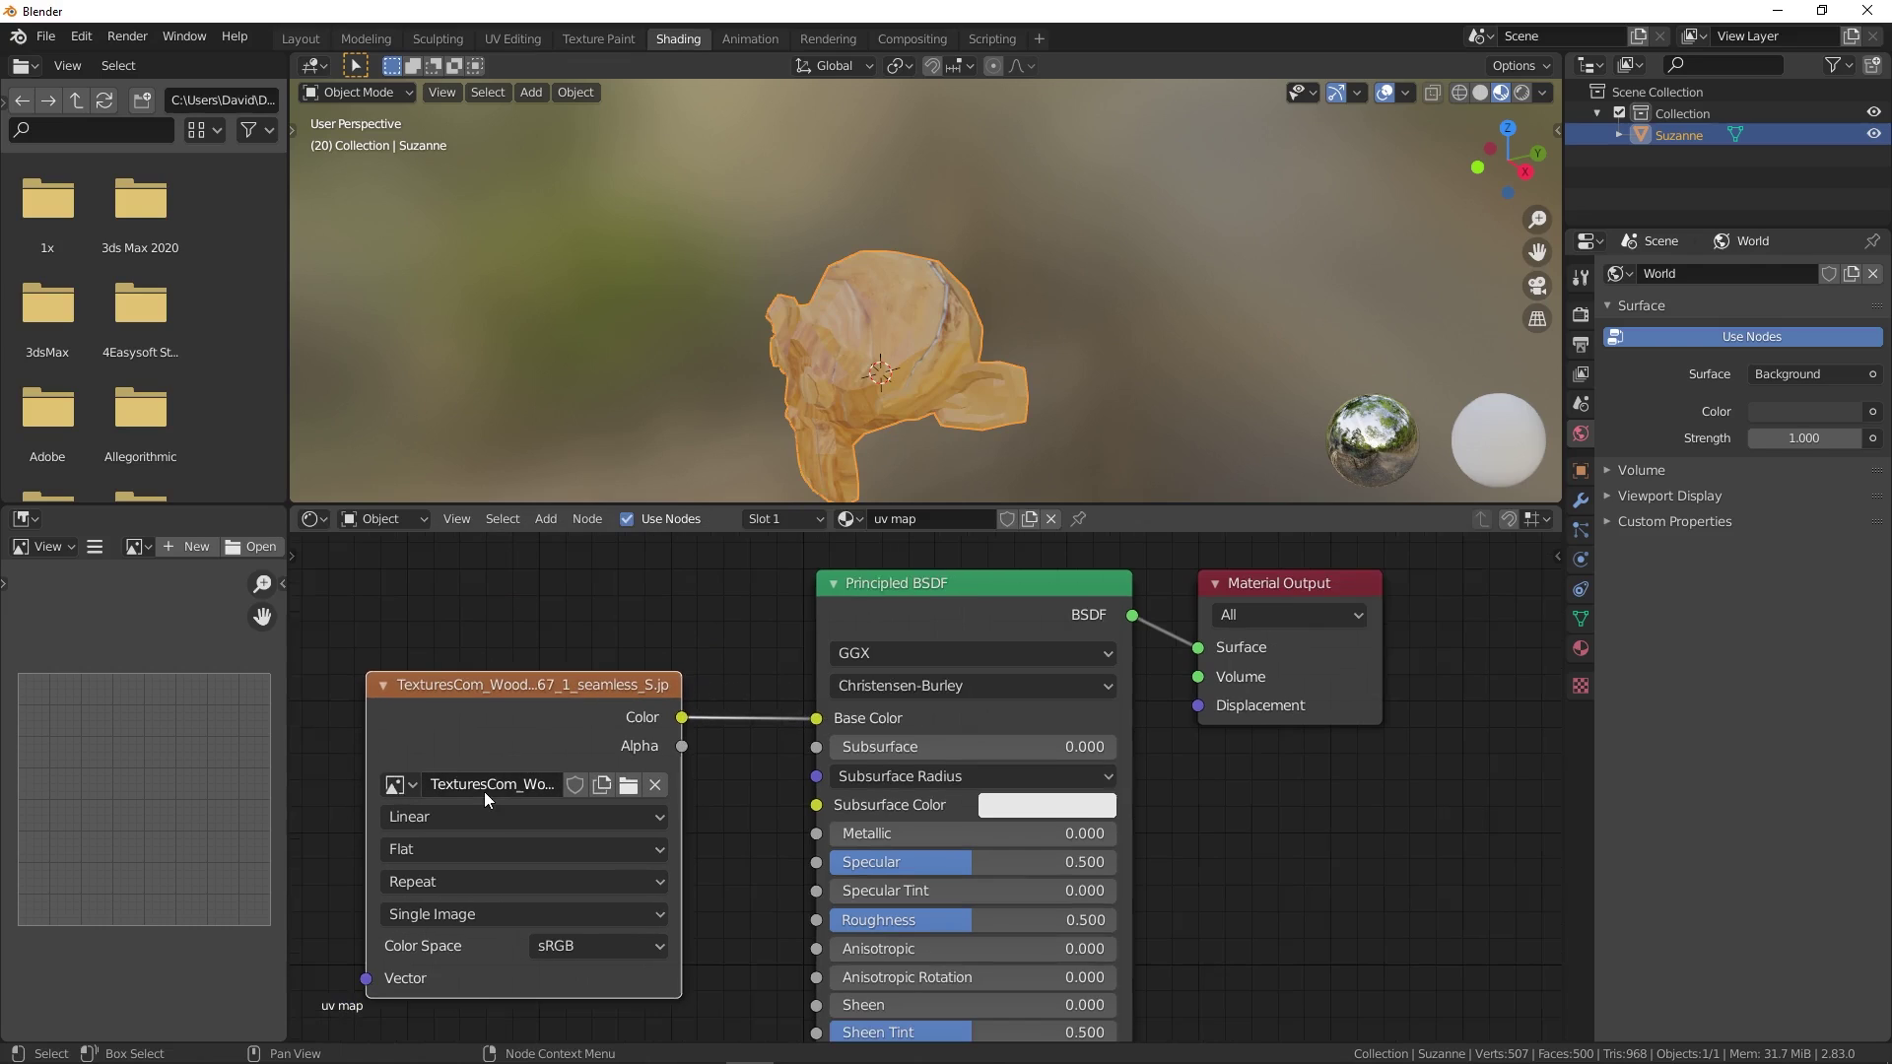
scroll(481, 791, "down", 2)
scroll(481, 790, "down", 1)
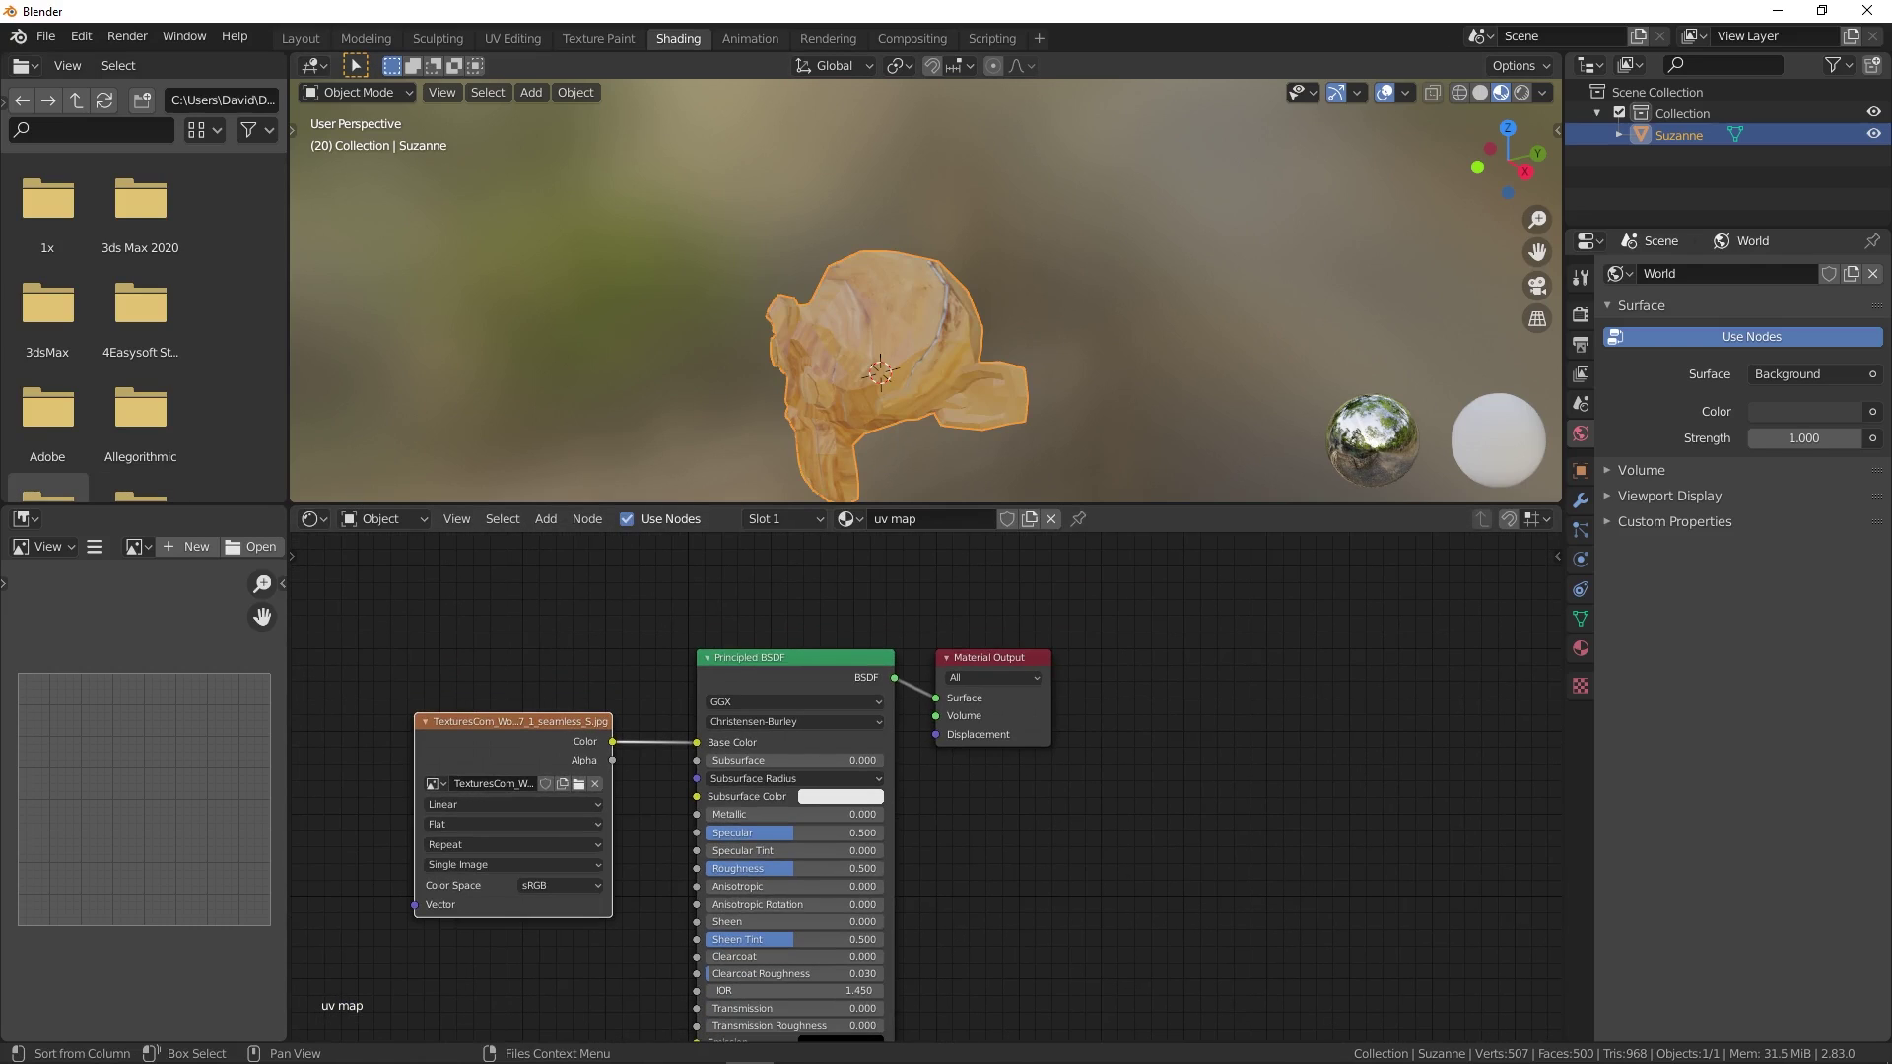
- View the wooden Suzanne in Material Preview shading, then move to UV Editing
key("alt+Tab")
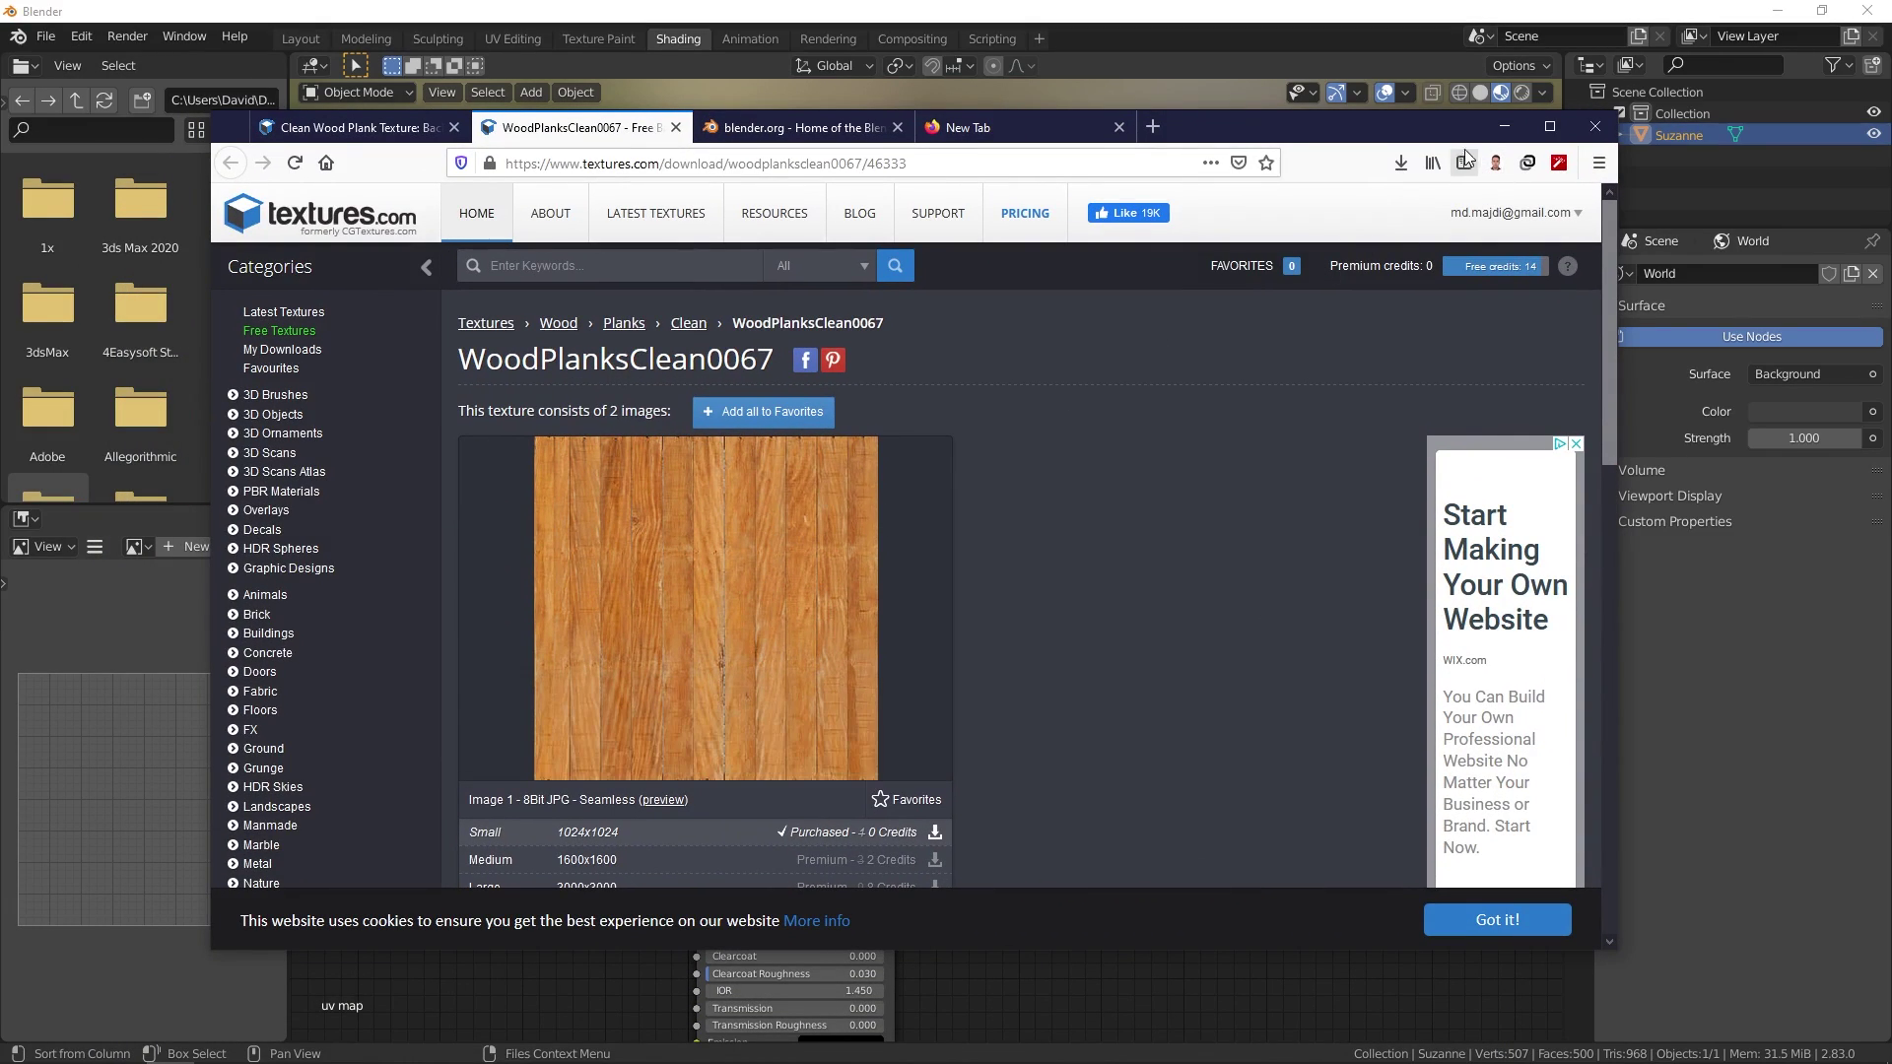
key("alt+Tab")
scroll(978, 299, "down", 2)
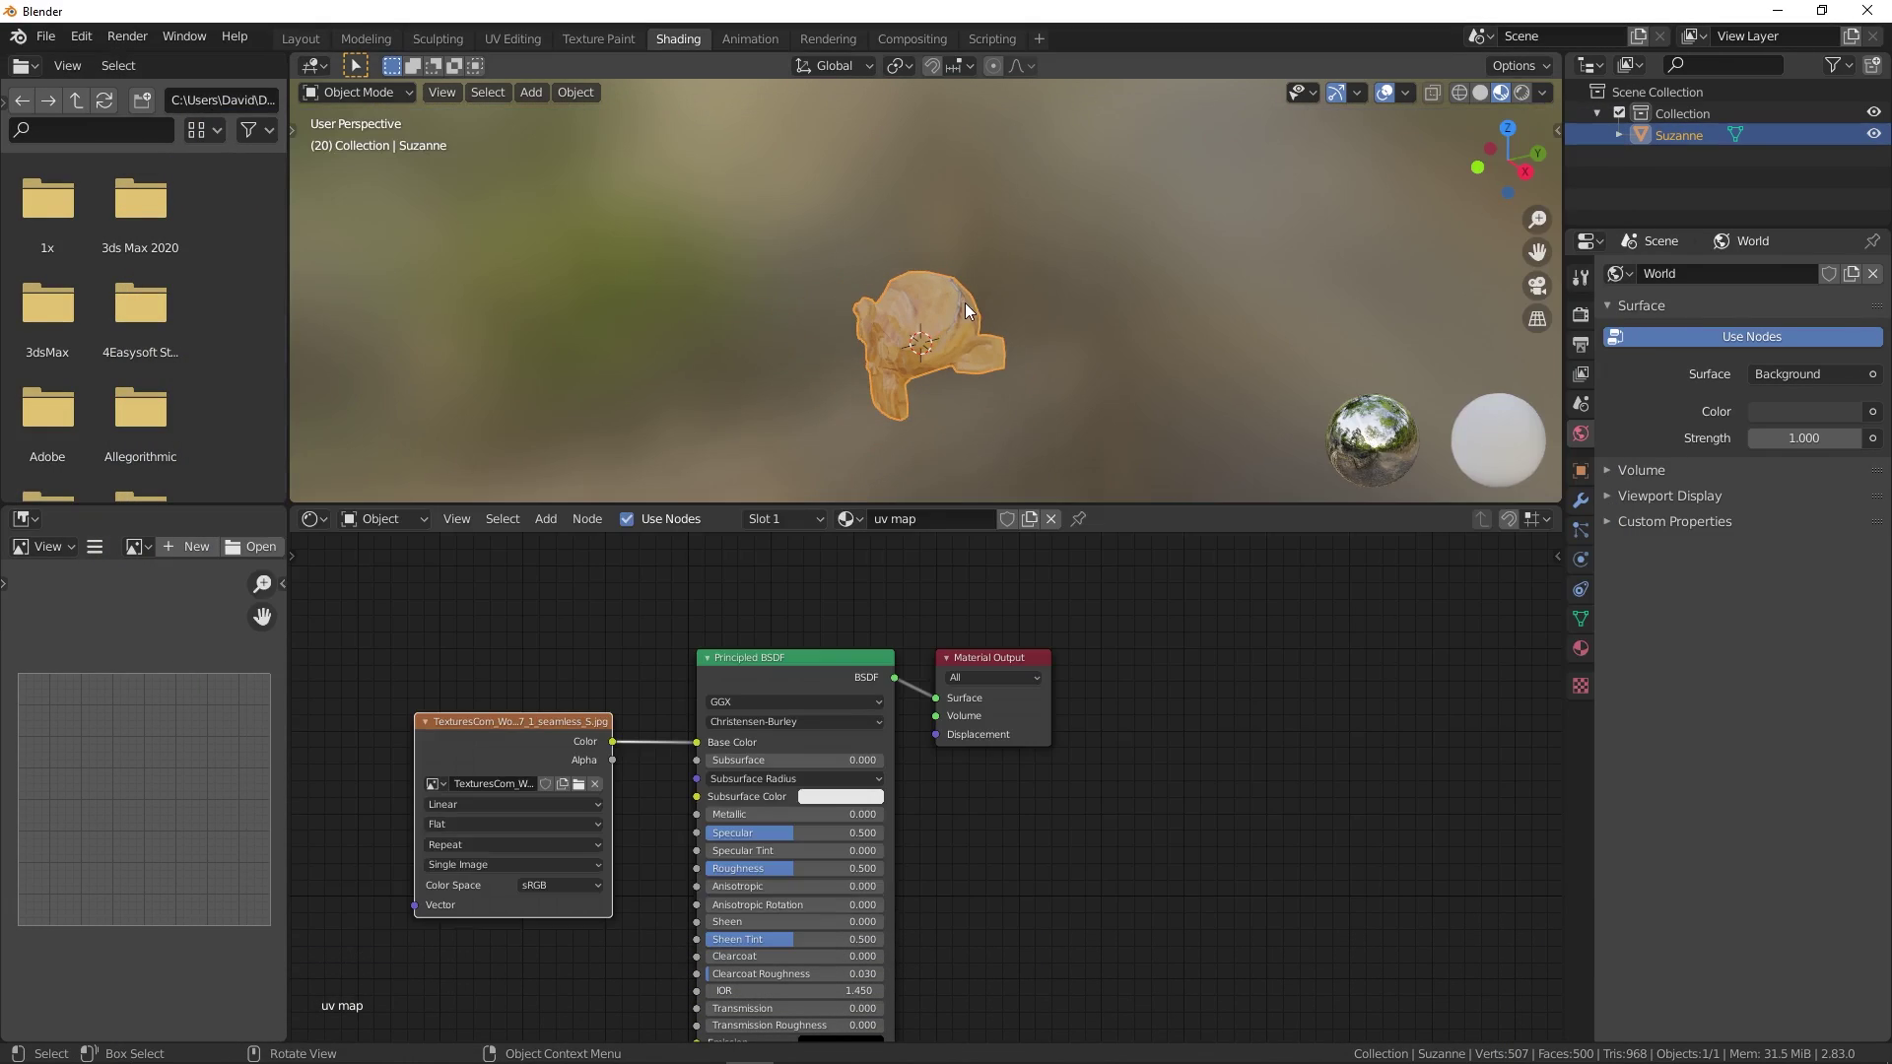
middle_click_drag(966, 304, 1047, 317)
key("z")
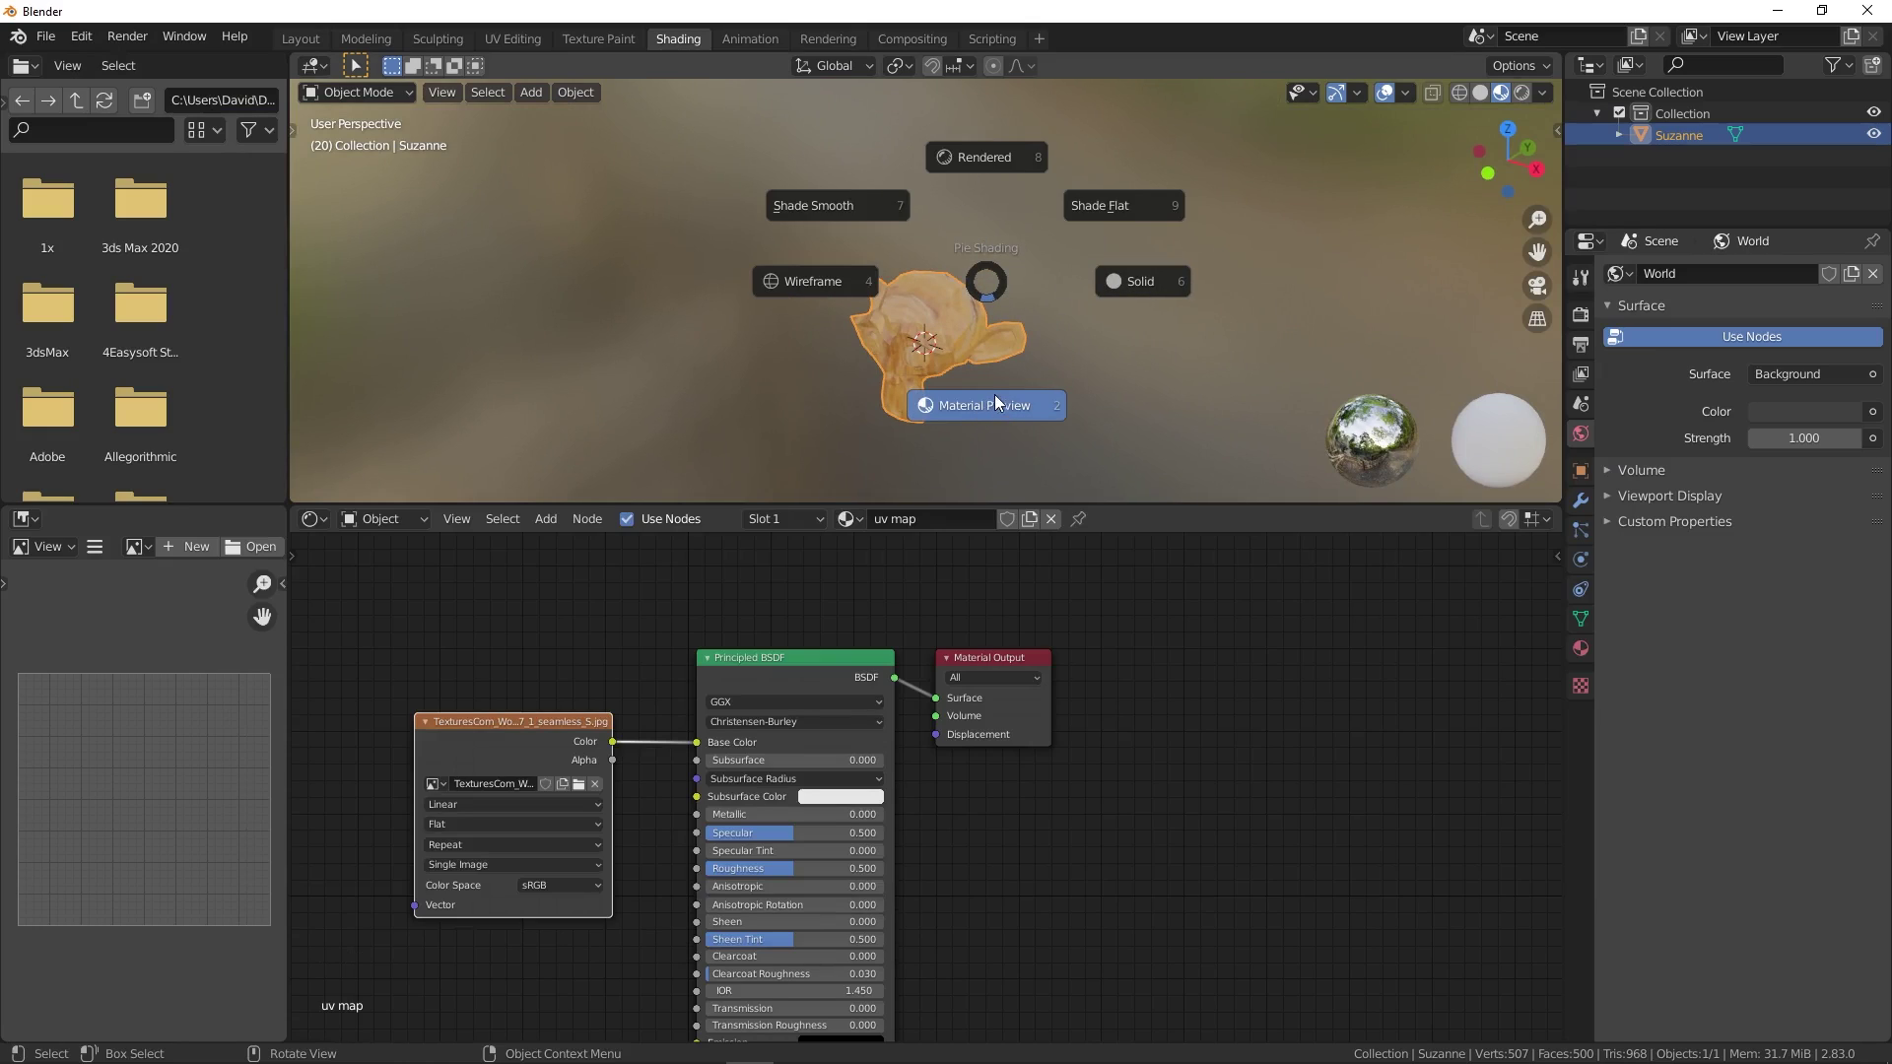
left_click(989, 405)
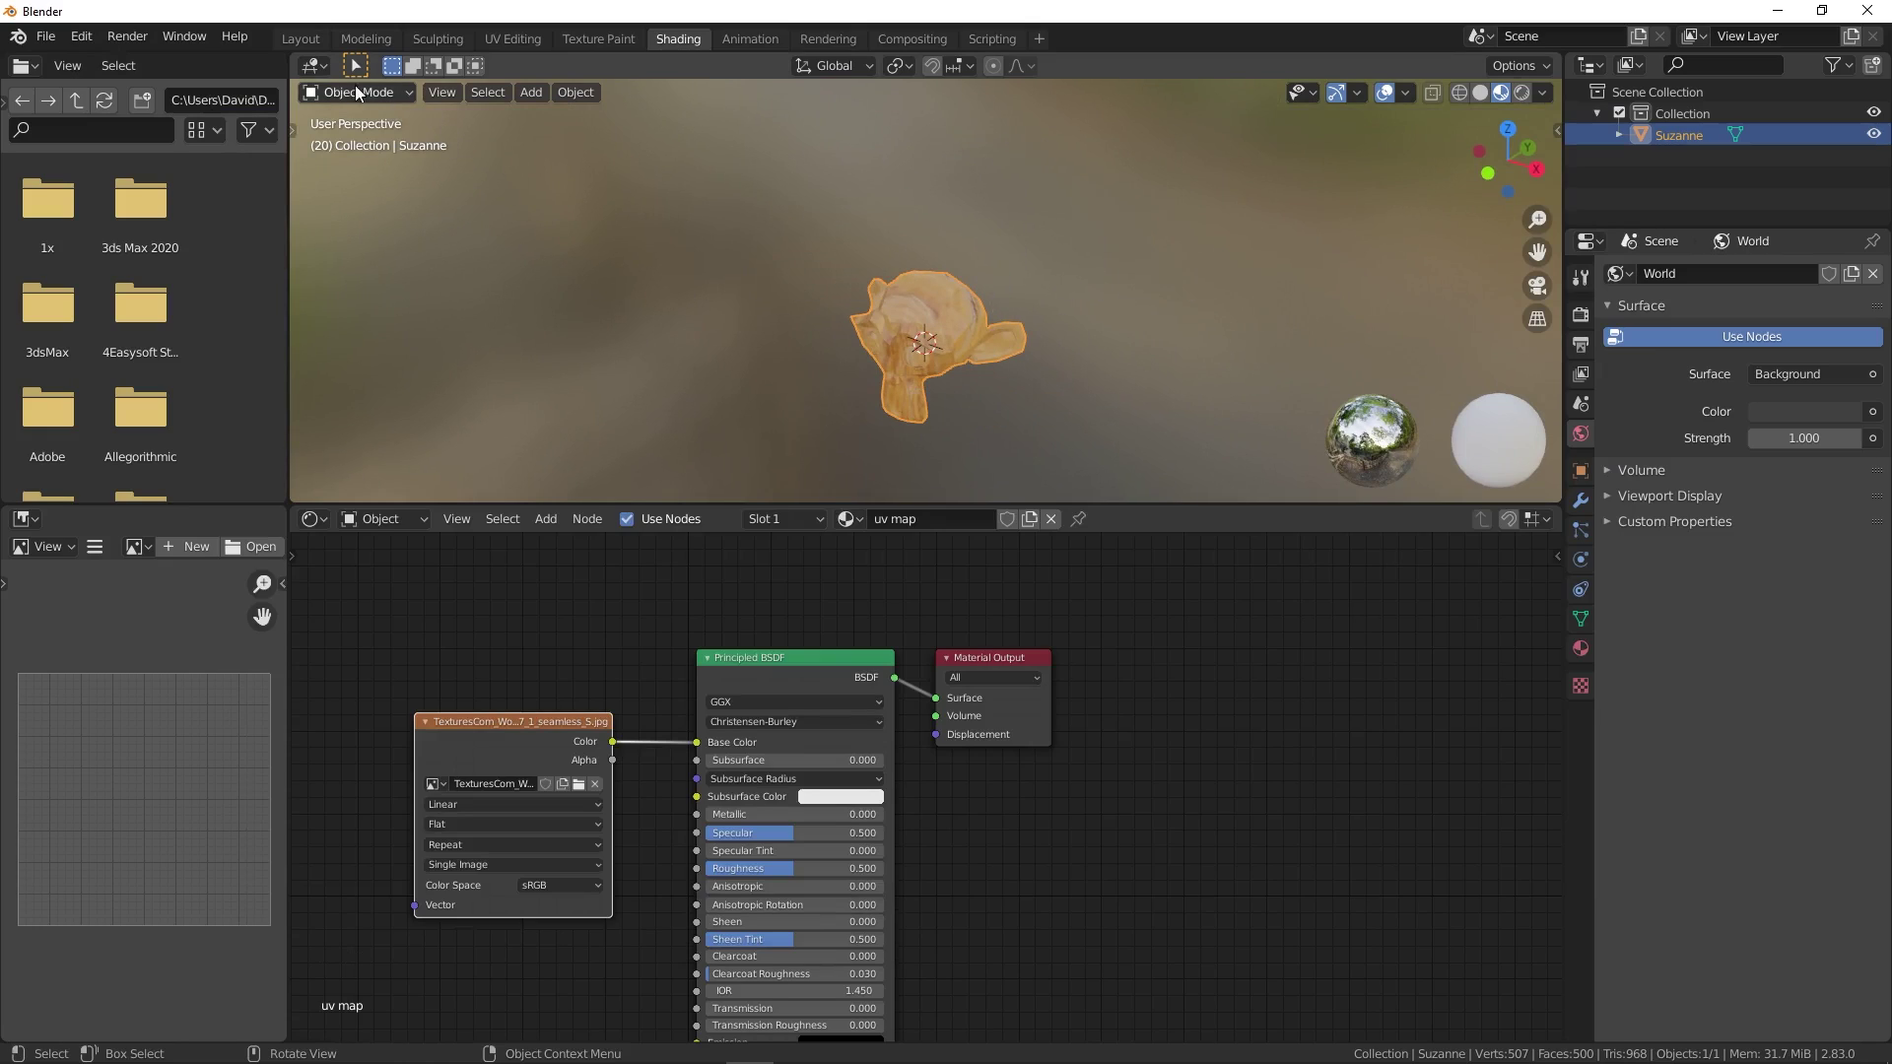
left_click(512, 40)
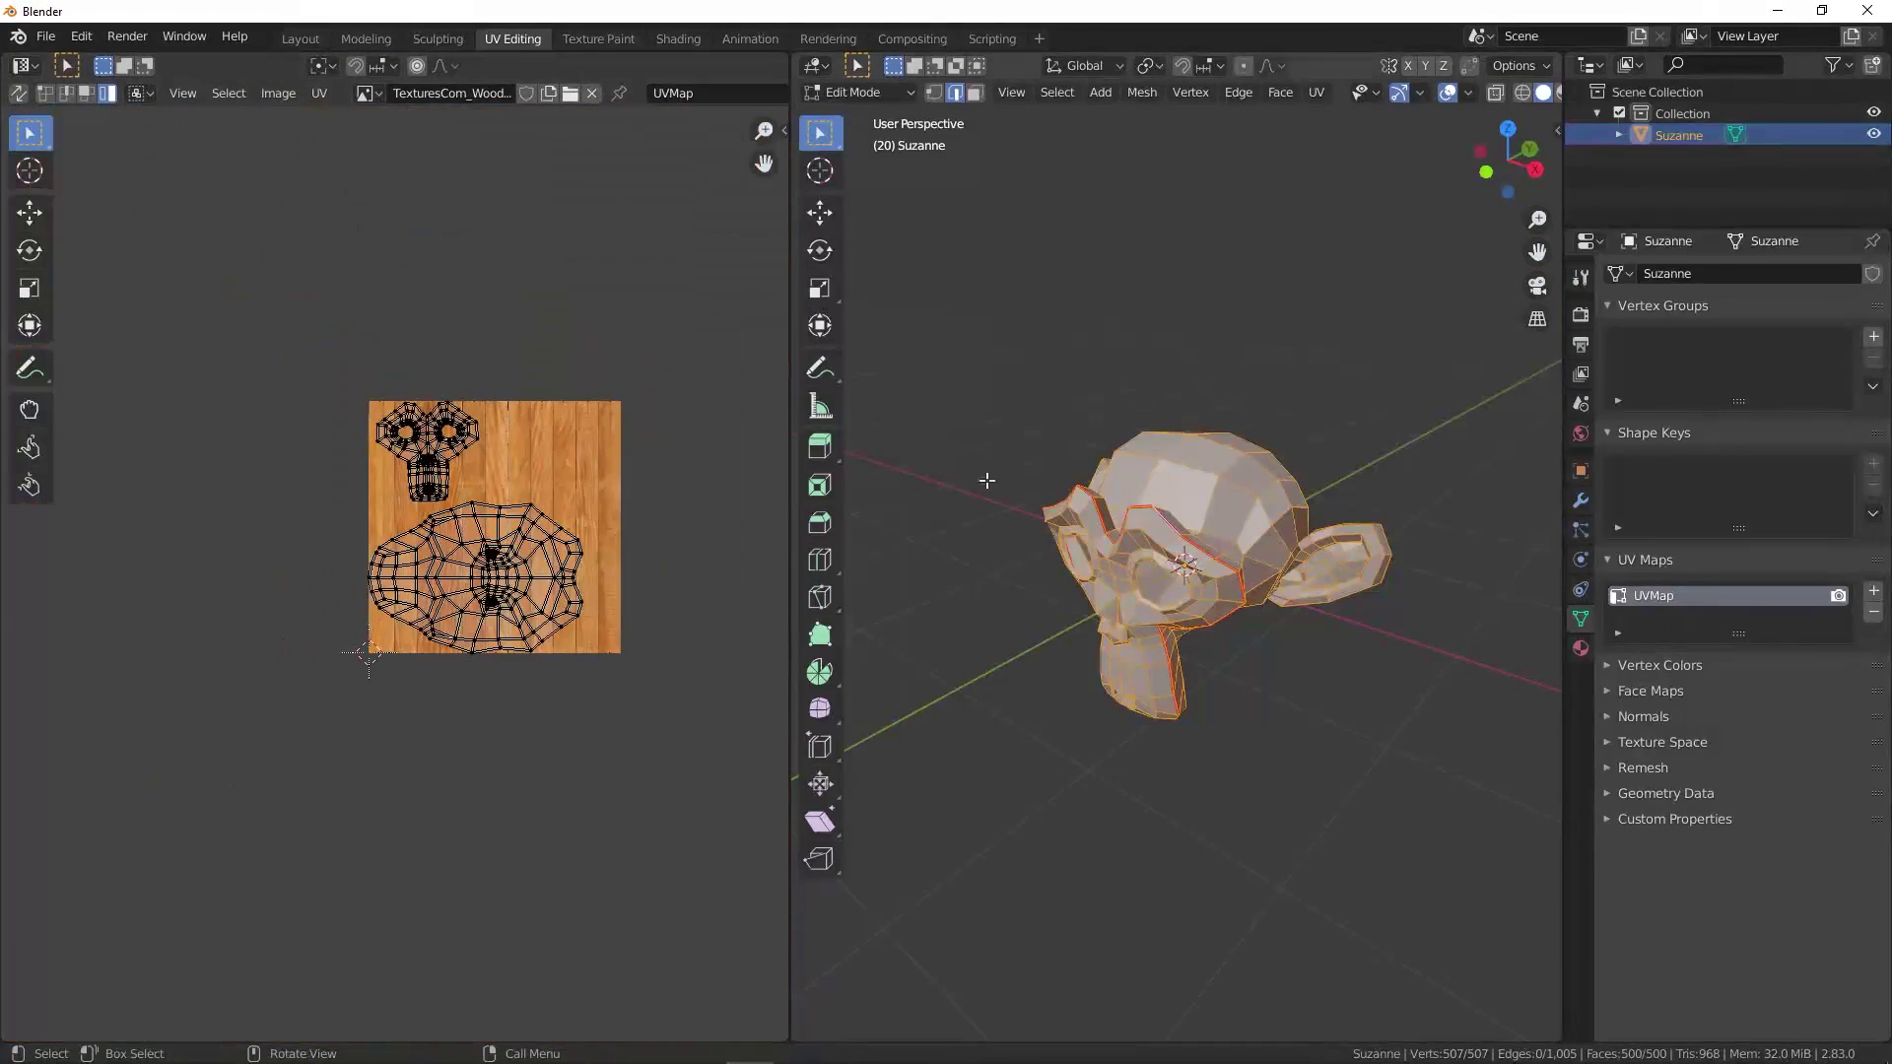
- Set Material Preview shading and select the whole mesh to show Suzanne's UVs
middle_click_drag(986, 480, 1283, 482)
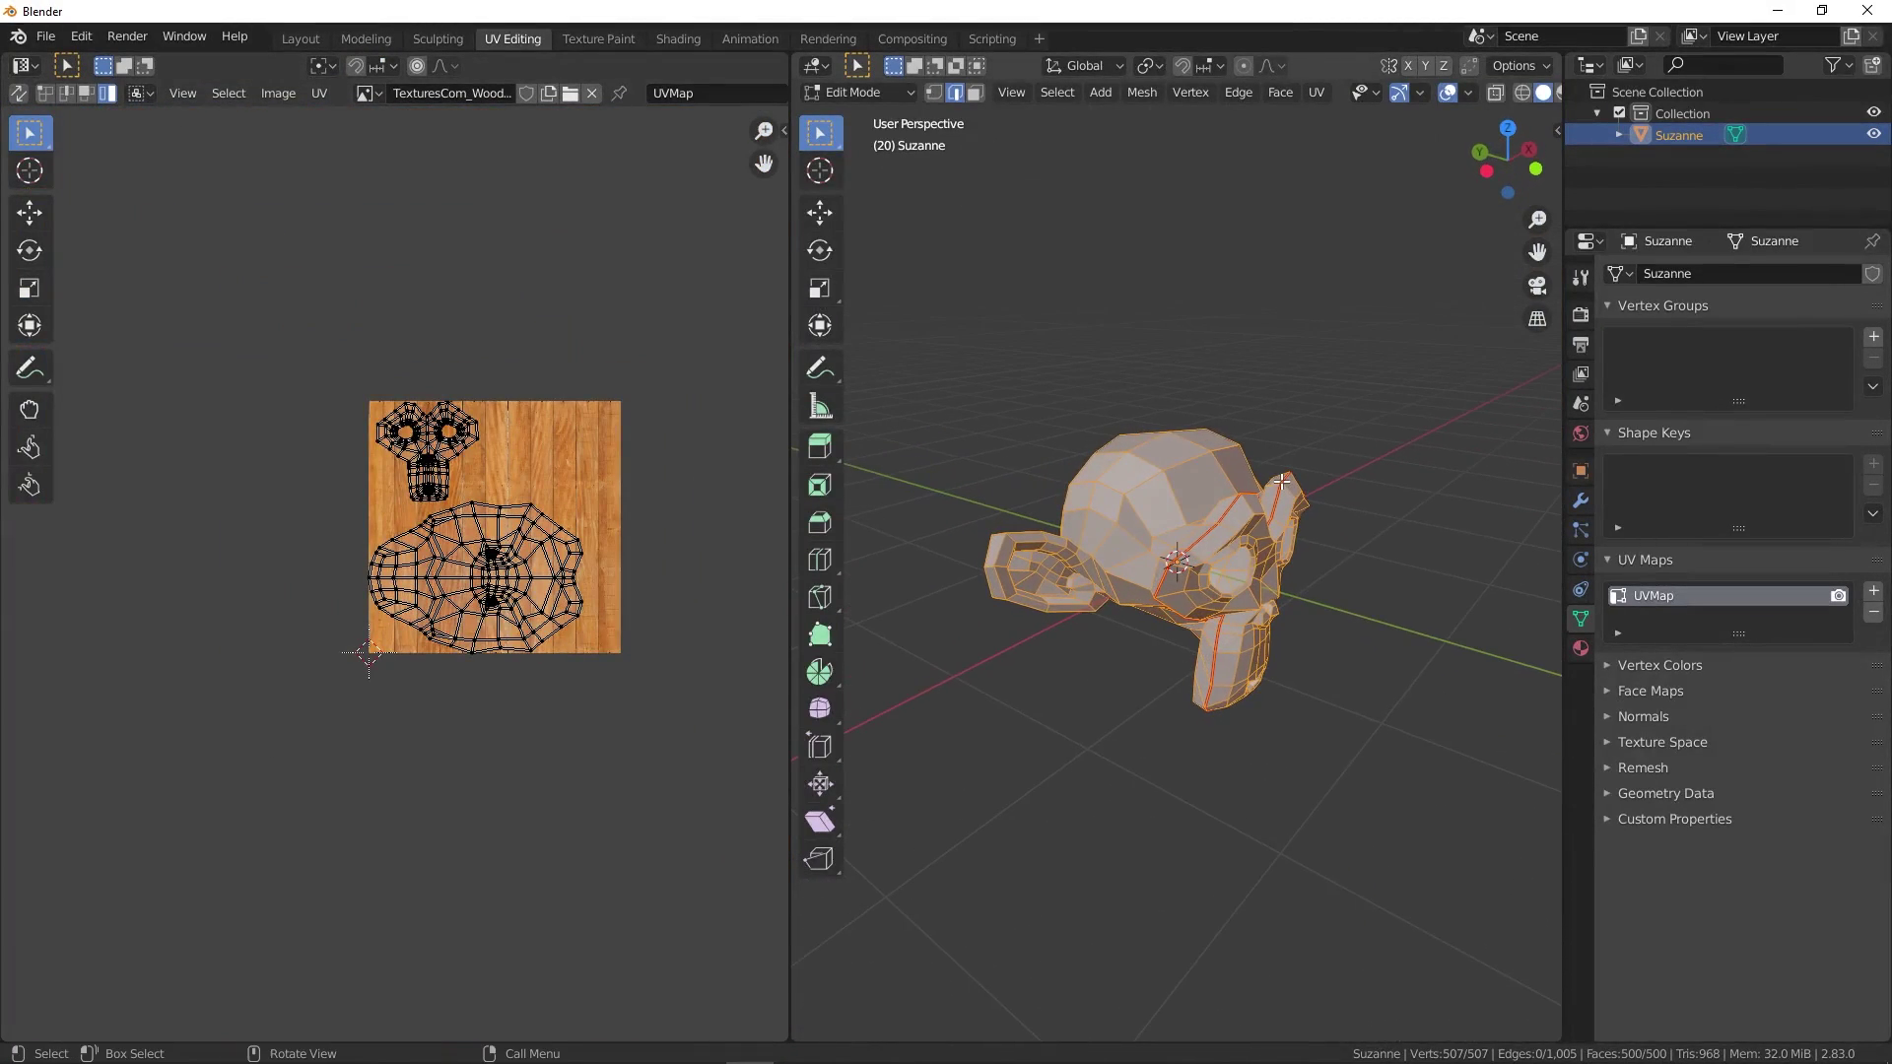
scroll(1375, 532, "up", 3)
key("z")
left_click(1252, 650)
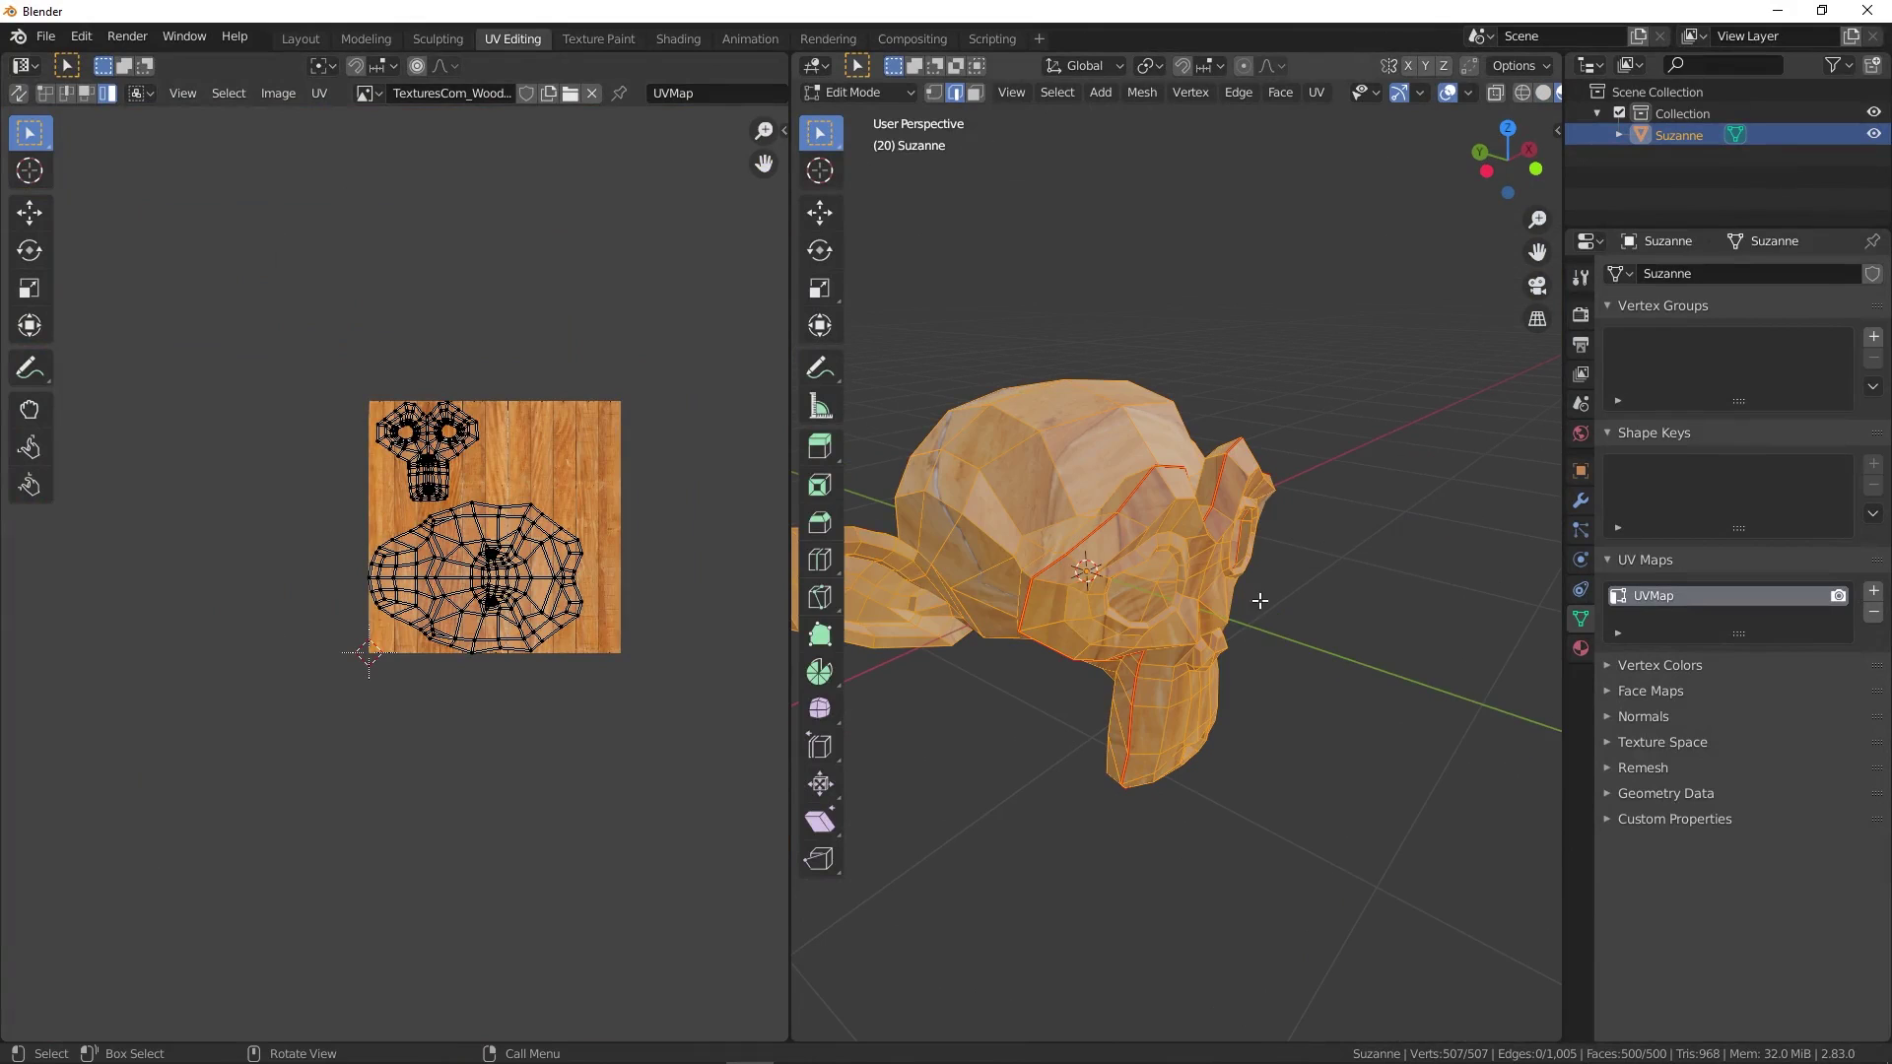
key("alt+a")
mouse_move(1305, 519)
middle_mouse_down()
mouse_move(1243, 552)
mouse_move(1138, 560)
mouse_move(1168, 562)
middle_mouse_up()
key("a")
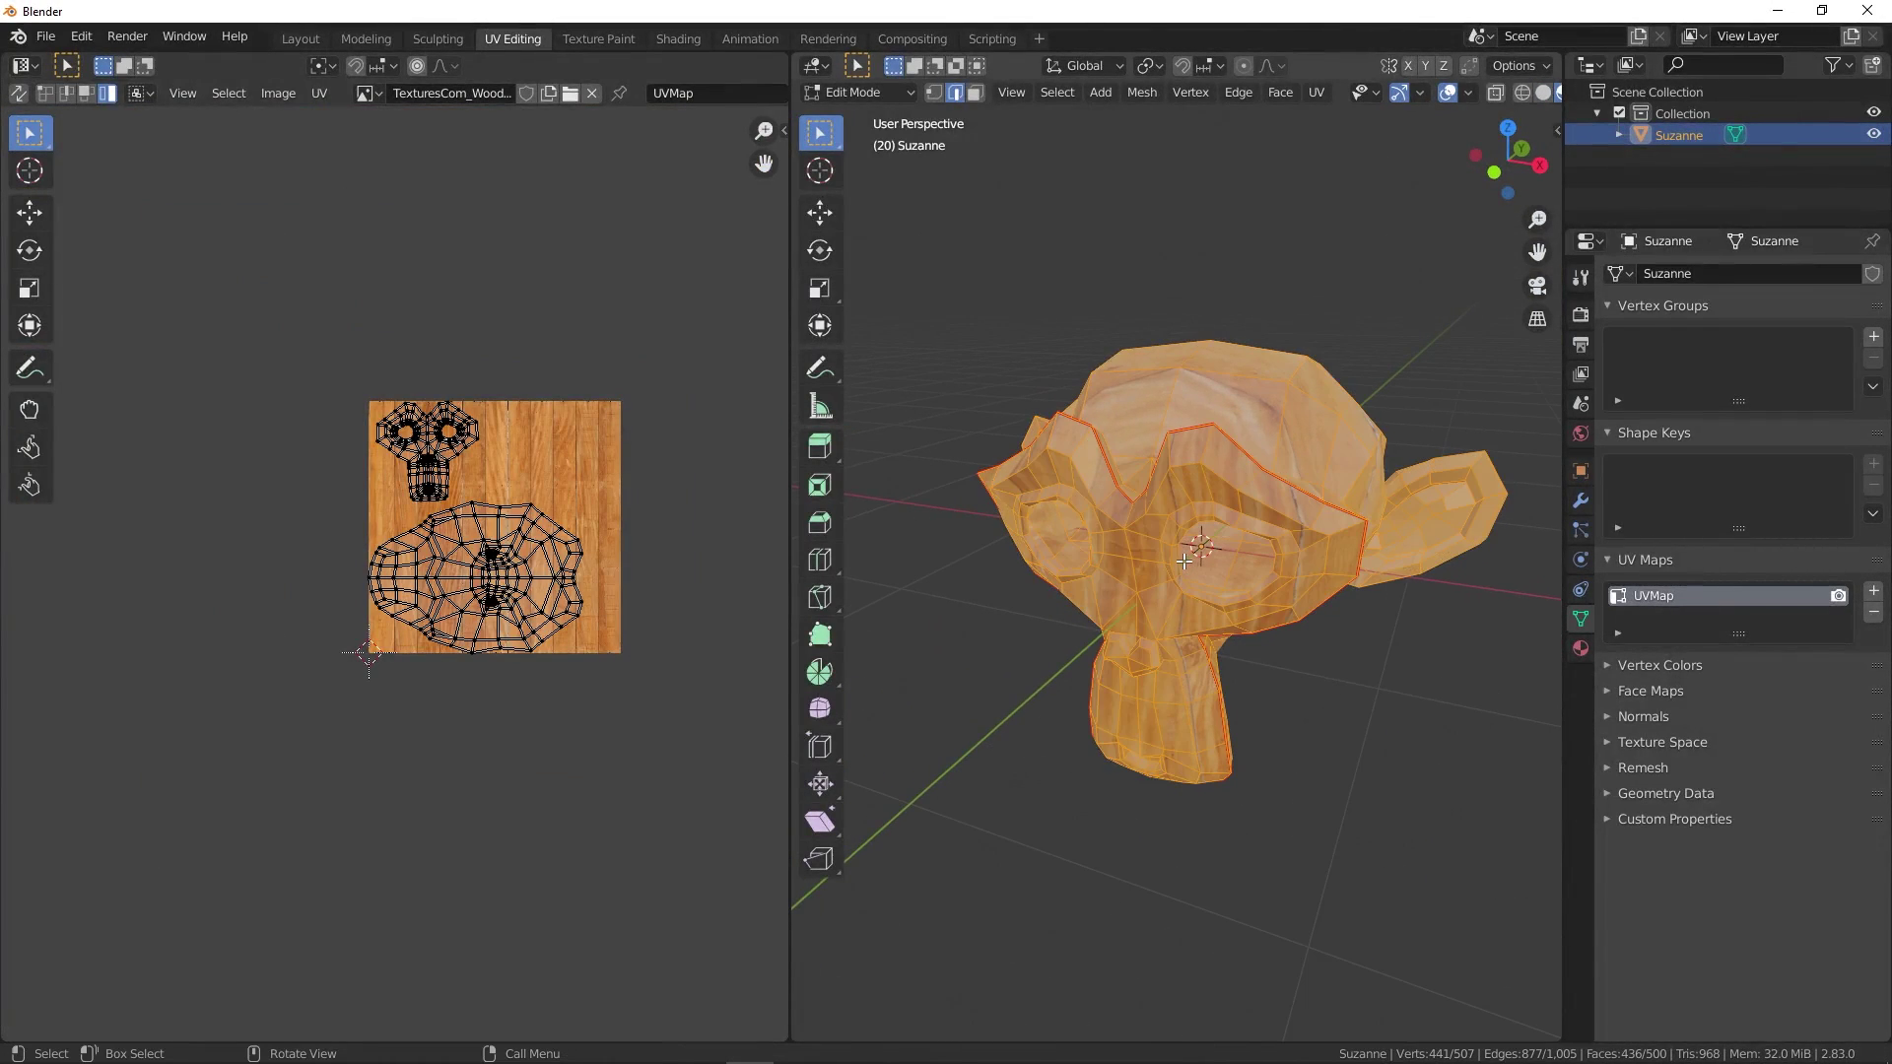
scroll(471, 512, "up", 2)
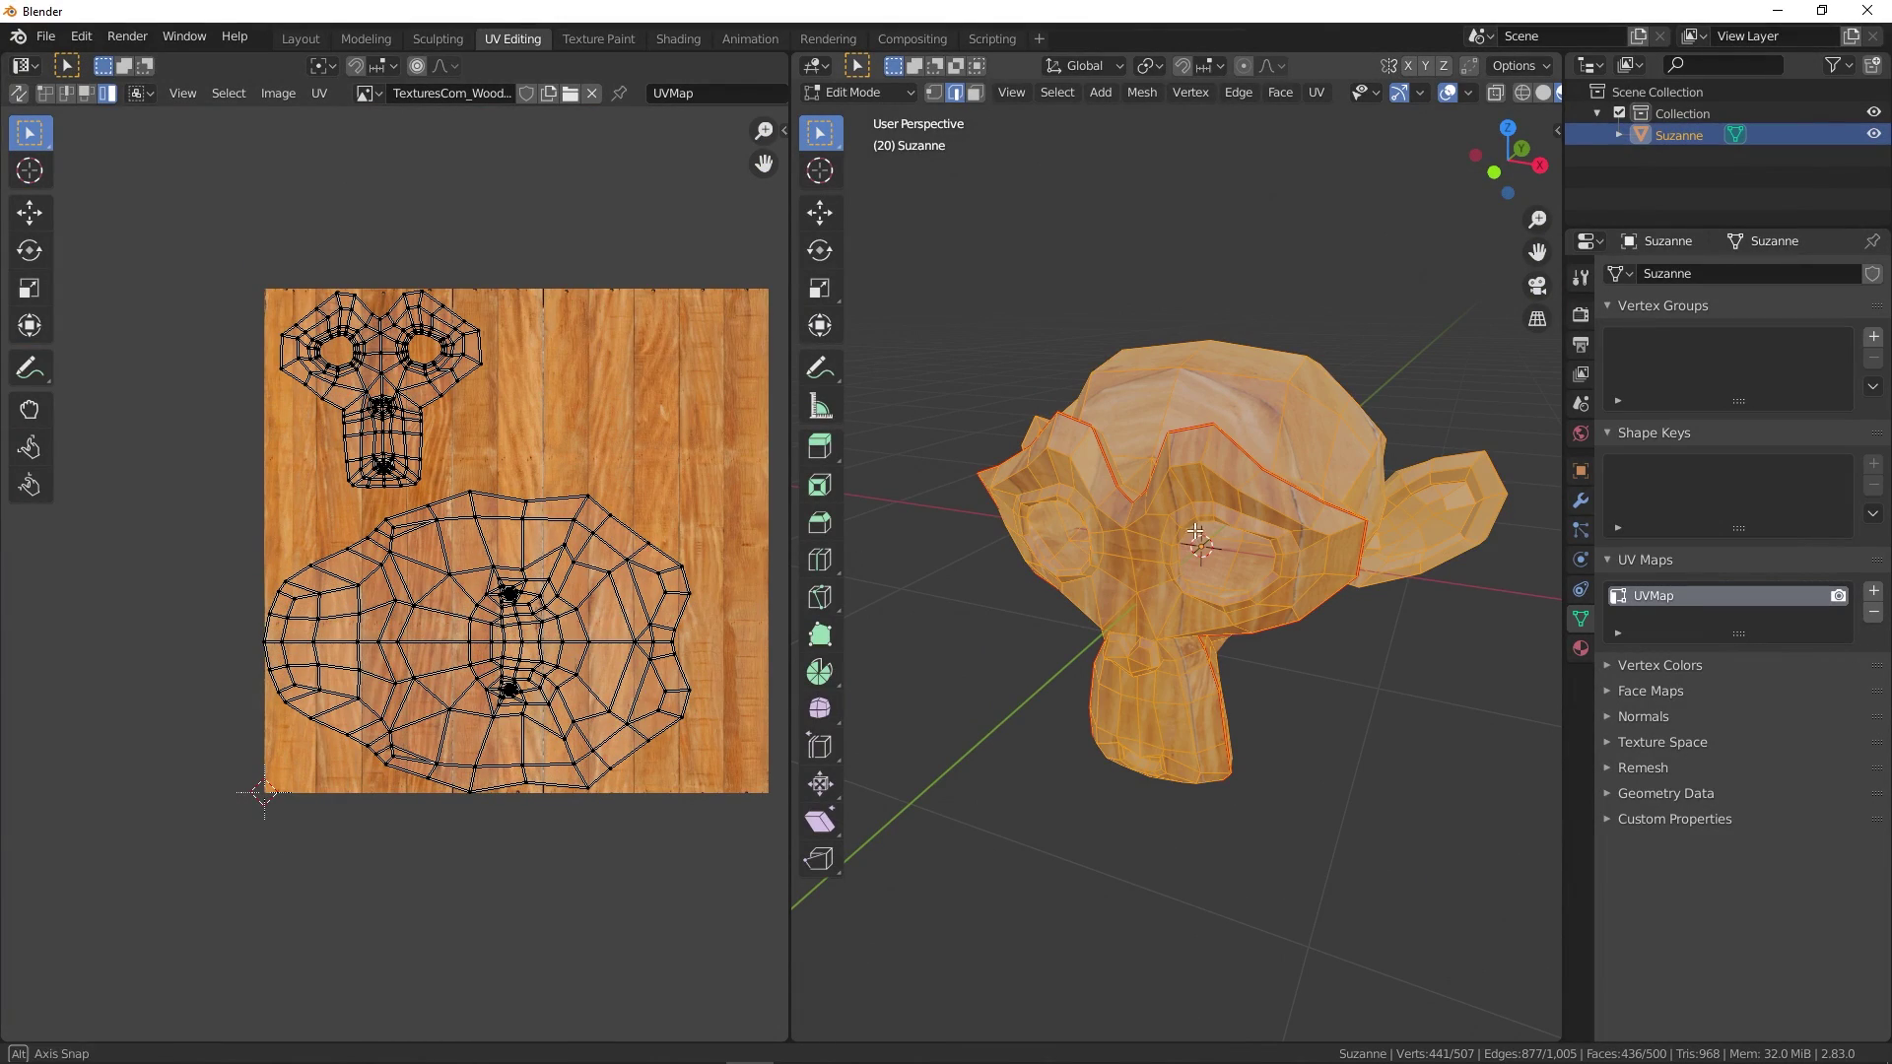
- Select and inspect the head UV island, then return to Object Mode in Layout
middle_click_drag(1133, 591, 1193, 591)
scroll(410, 414, "up", 4)
key("l")
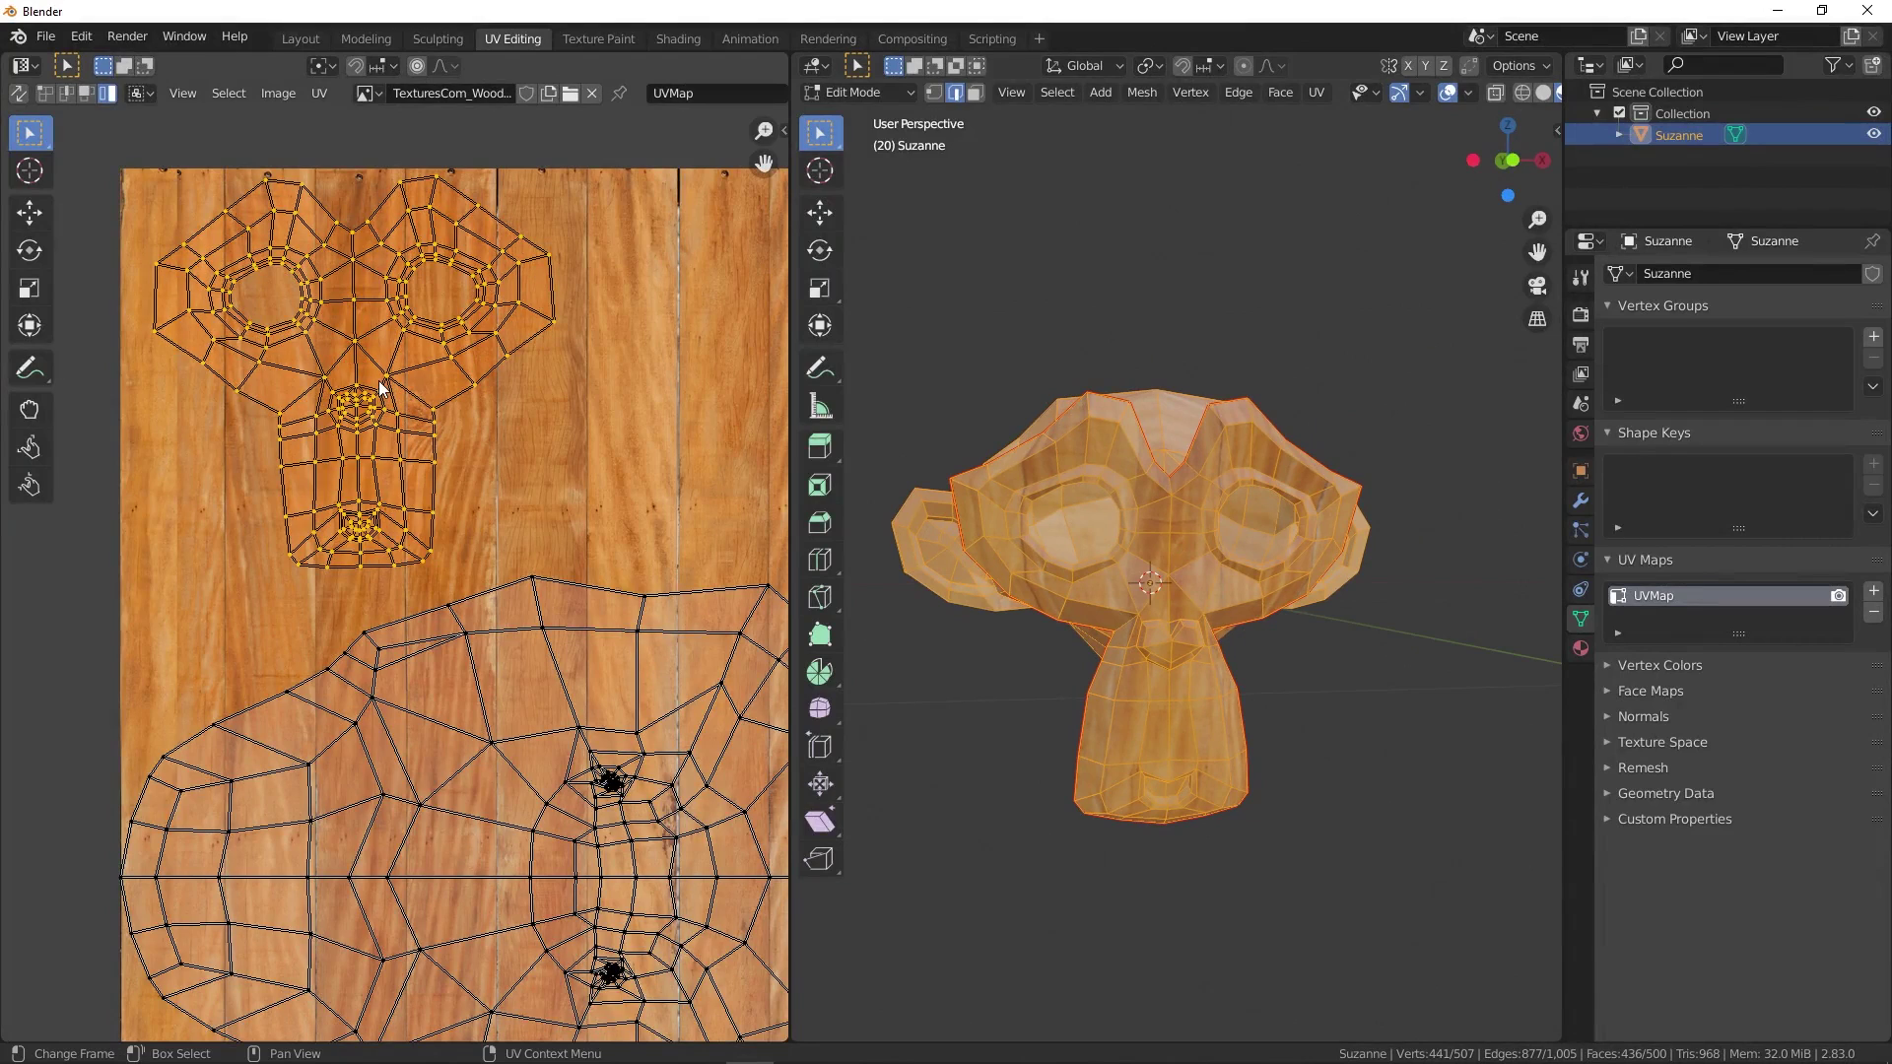
scroll(350, 399, "down", 2)
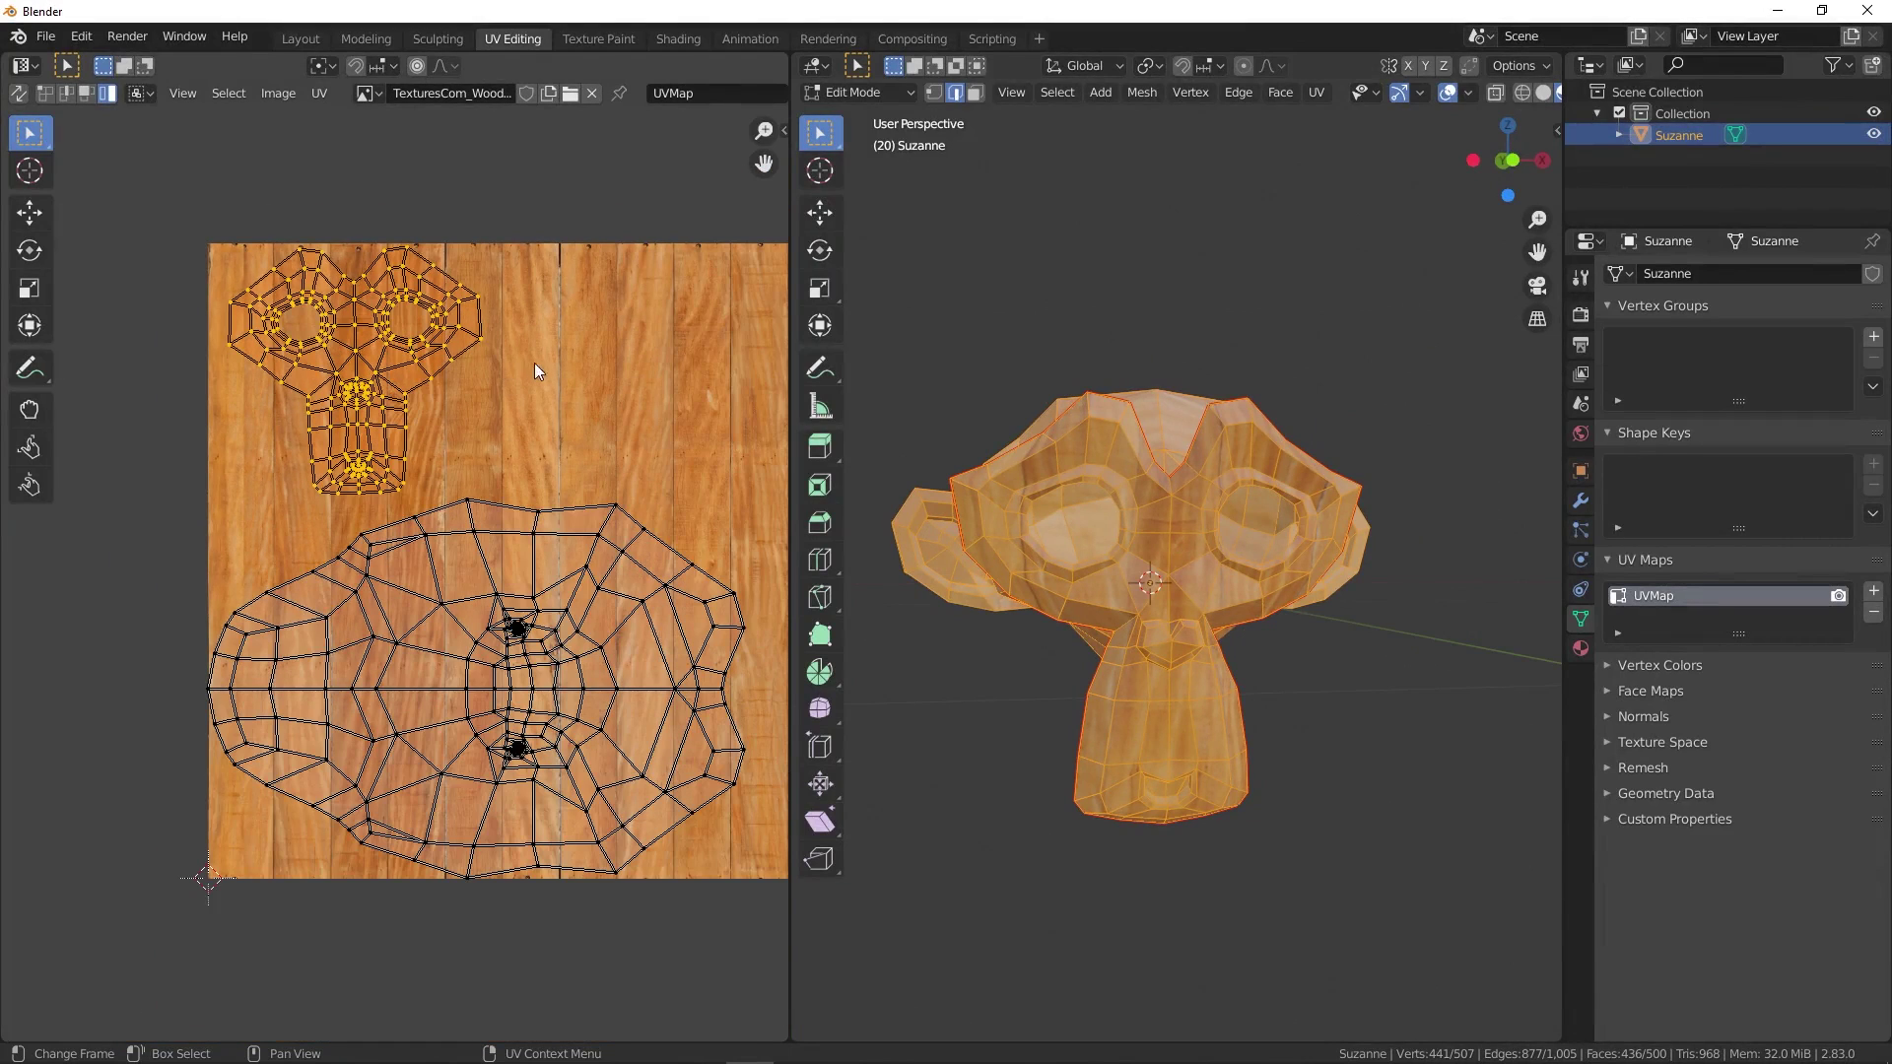
mouse_move(1045, 532)
middle_mouse_down()
mouse_move(975, 531)
mouse_move(1107, 533)
middle_mouse_up()
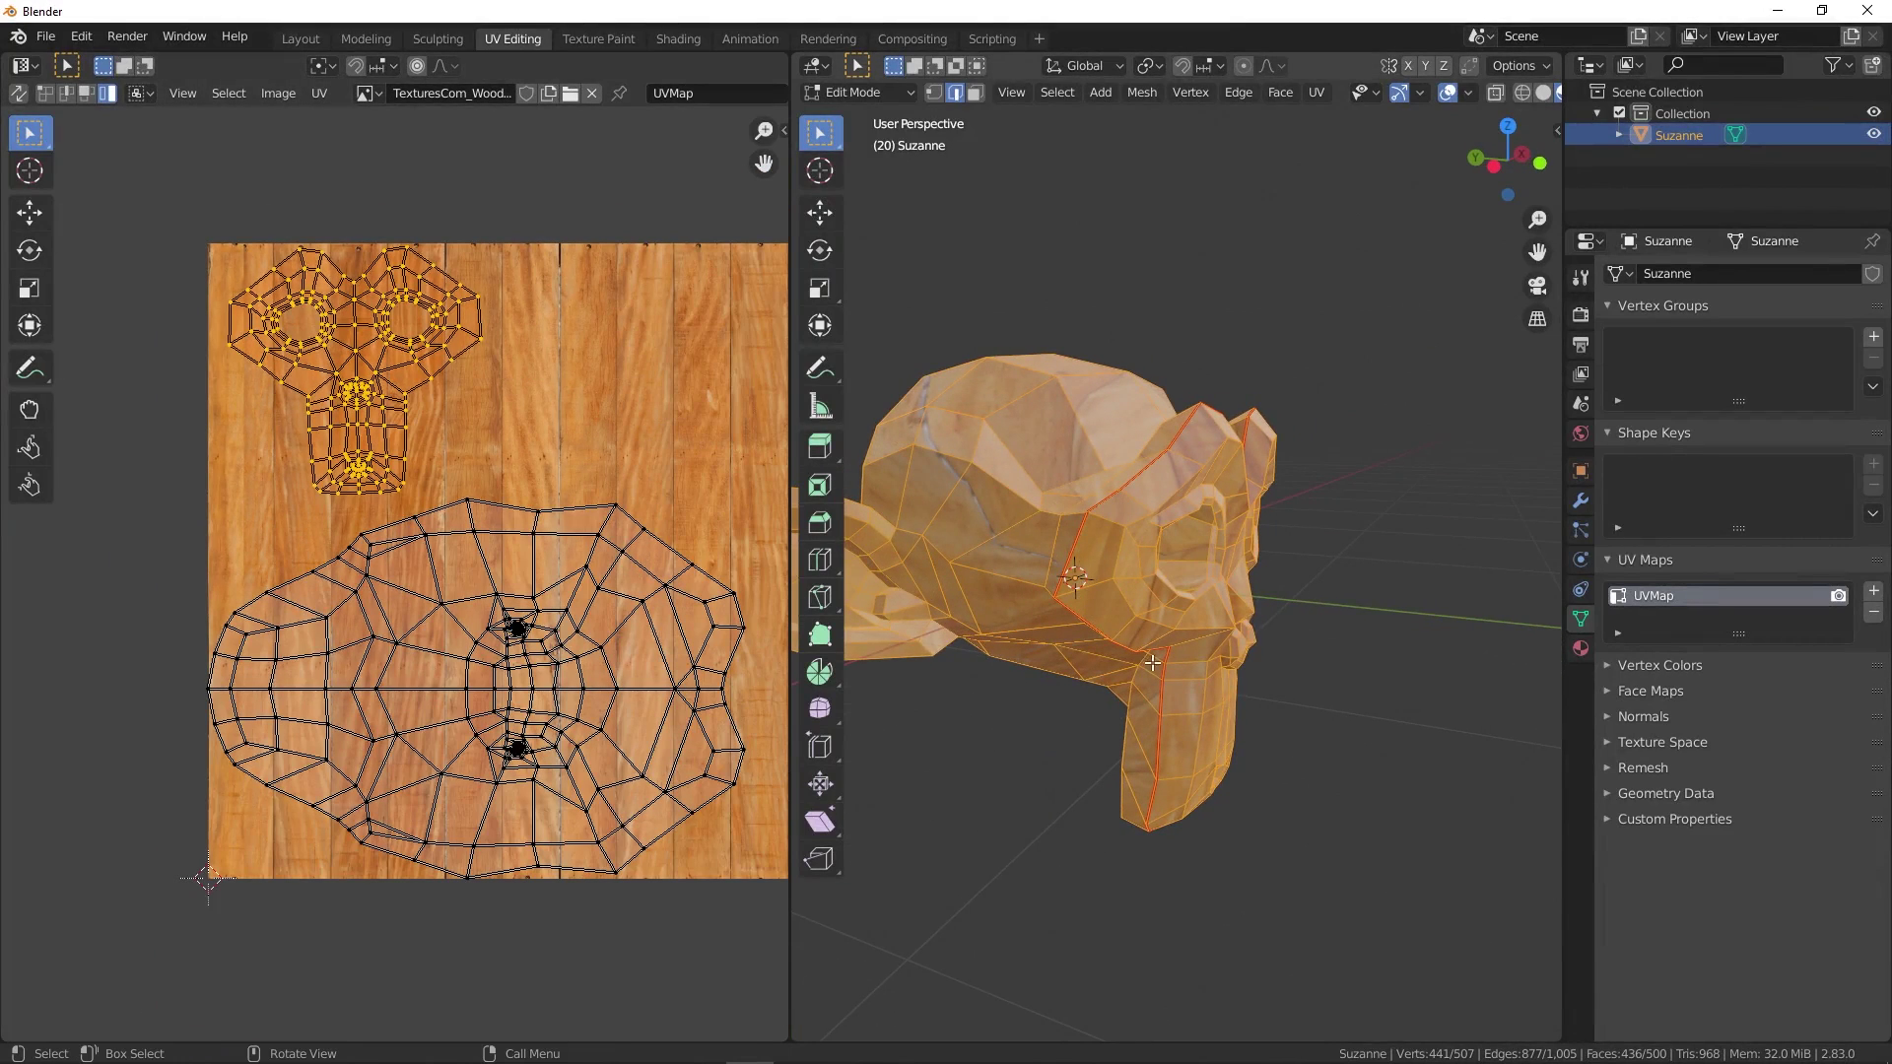
middle_click_drag(1152, 663, 1136, 594)
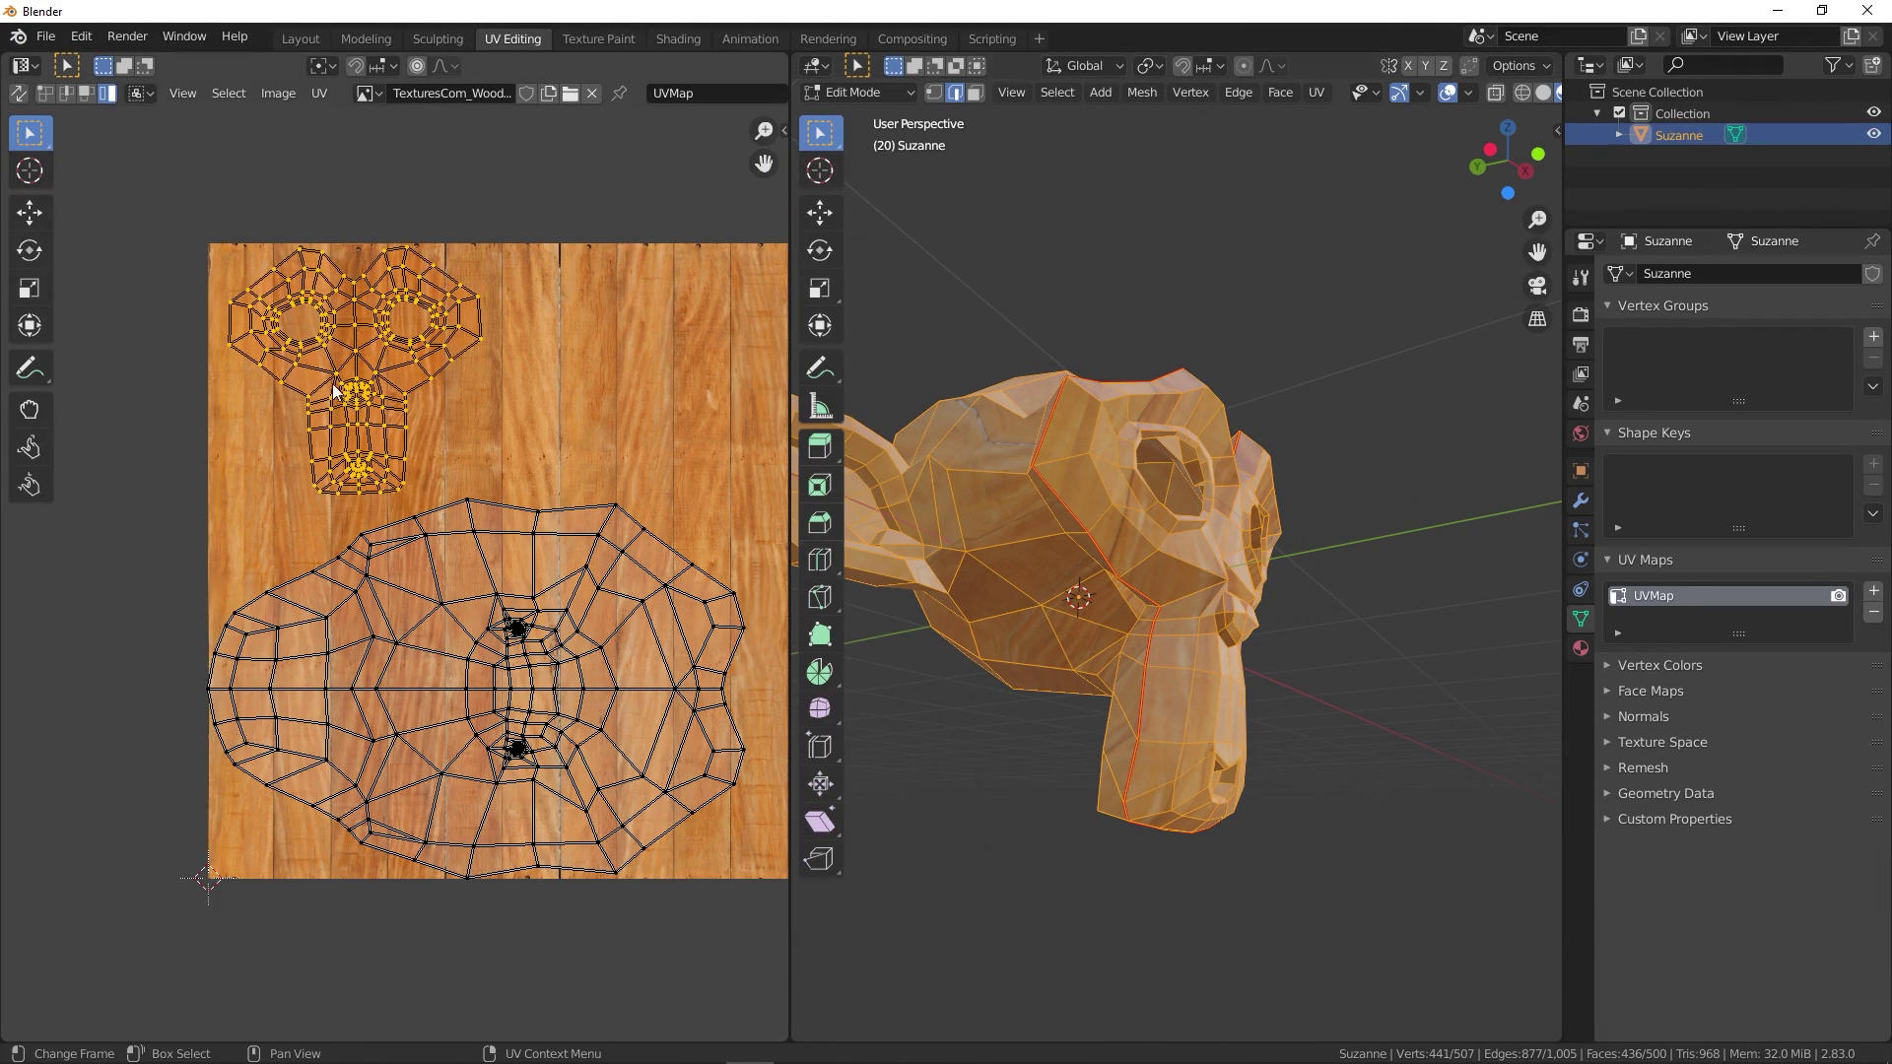
scroll(338, 395, "up", 2)
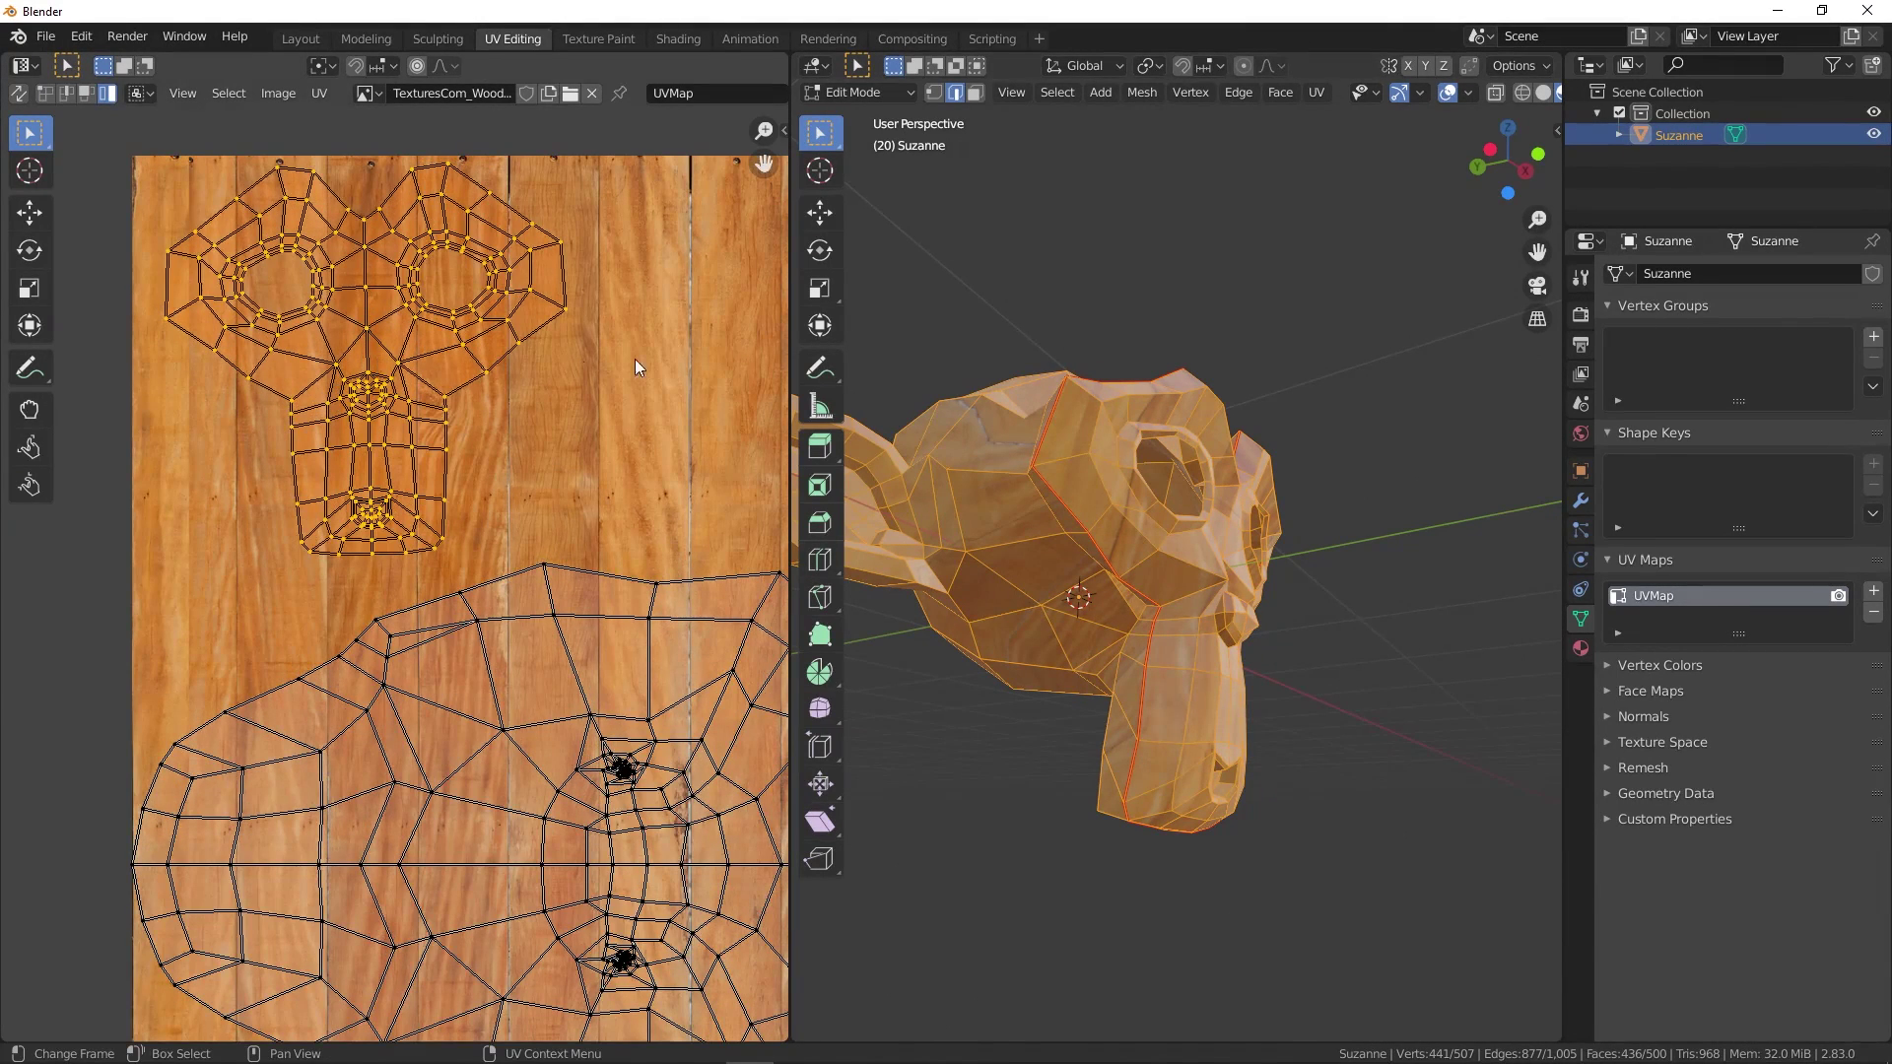
left_click(1106, 429)
mouse_move(1133, 512)
middle_mouse_down()
mouse_move(1167, 407)
mouse_move(1226, 363)
middle_mouse_up()
key("Tab")
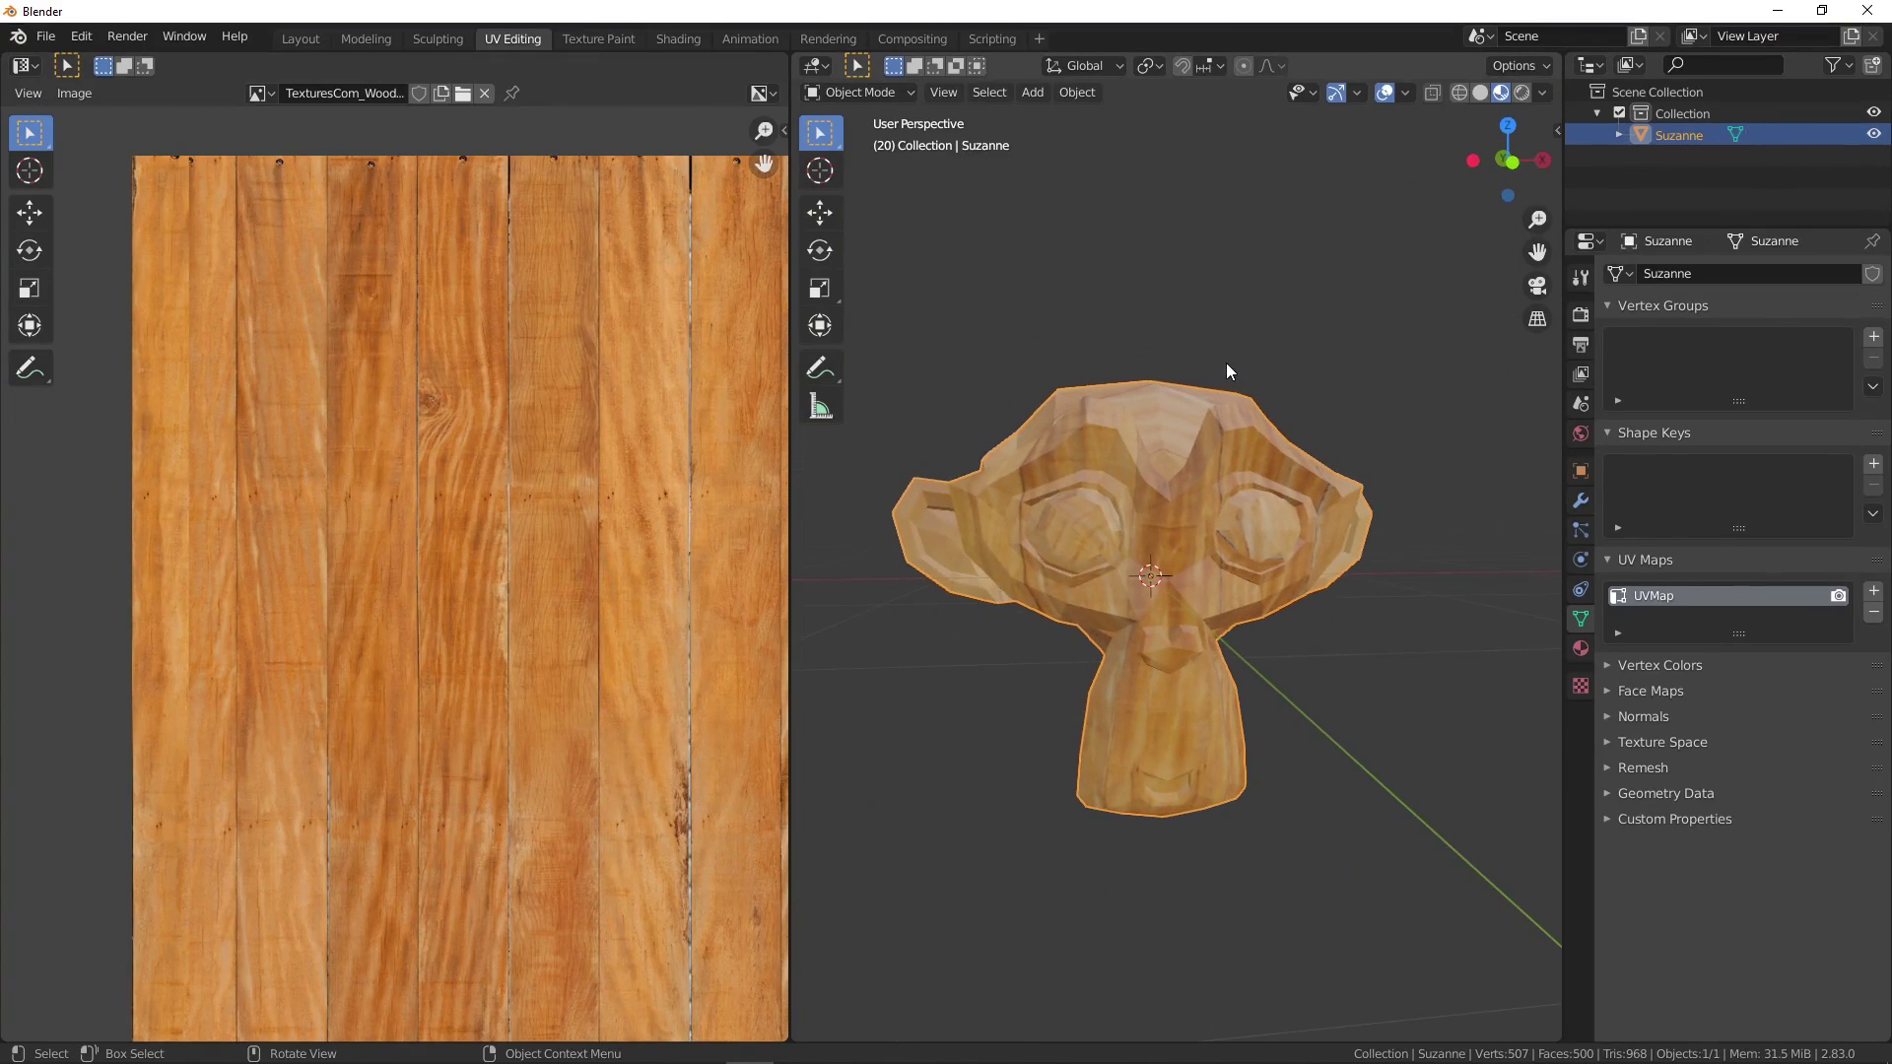
left_click(298, 37)
- Show Suzanne in Material Preview and reselect her from another angle
middle_click_drag(801, 475, 785, 527)
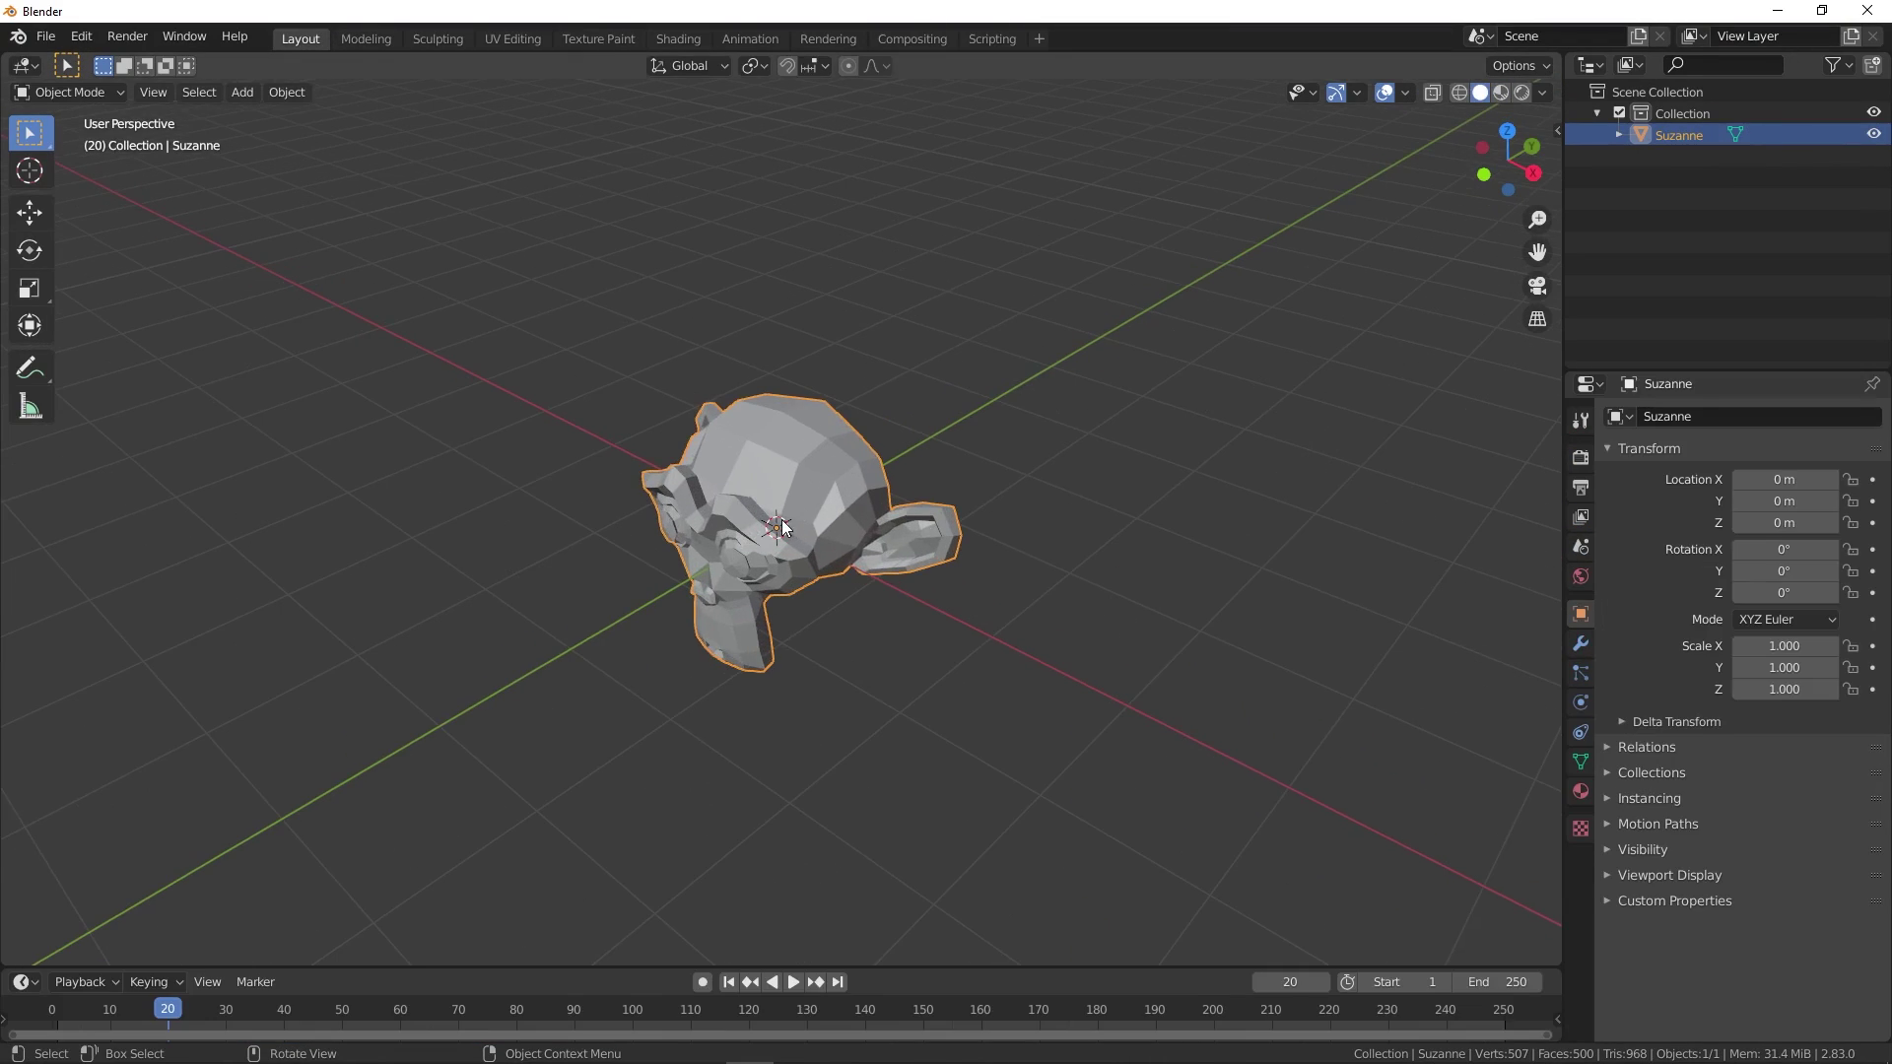
key("z")
left_click(778, 641)
mouse_move(765, 641)
middle_mouse_down()
mouse_move(920, 571)
mouse_move(897, 511)
mouse_move(765, 498)
mouse_move(741, 465)
mouse_move(836, 477)
middle_mouse_up()
scroll(896, 510, "up", 3)
scroll(818, 514, "up", 4)
scroll(818, 515, "down", 3)
right_click(743, 458)
key("Escape")
key("alt+a")
mouse_move(664, 507)
middle_mouse_down()
mouse_move(645, 412)
mouse_move(690, 406)
mouse_move(708, 375)
middle_mouse_up()
scroll(708, 375, "down", 3)
mouse_move(706, 504)
middle_mouse_down()
mouse_move(719, 487)
mouse_move(717, 601)
mouse_move(817, 634)
mouse_move(917, 570)
mouse_move(954, 507)
mouse_move(895, 431)
mouse_move(772, 465)
middle_mouse_up()
left_click(772, 465)
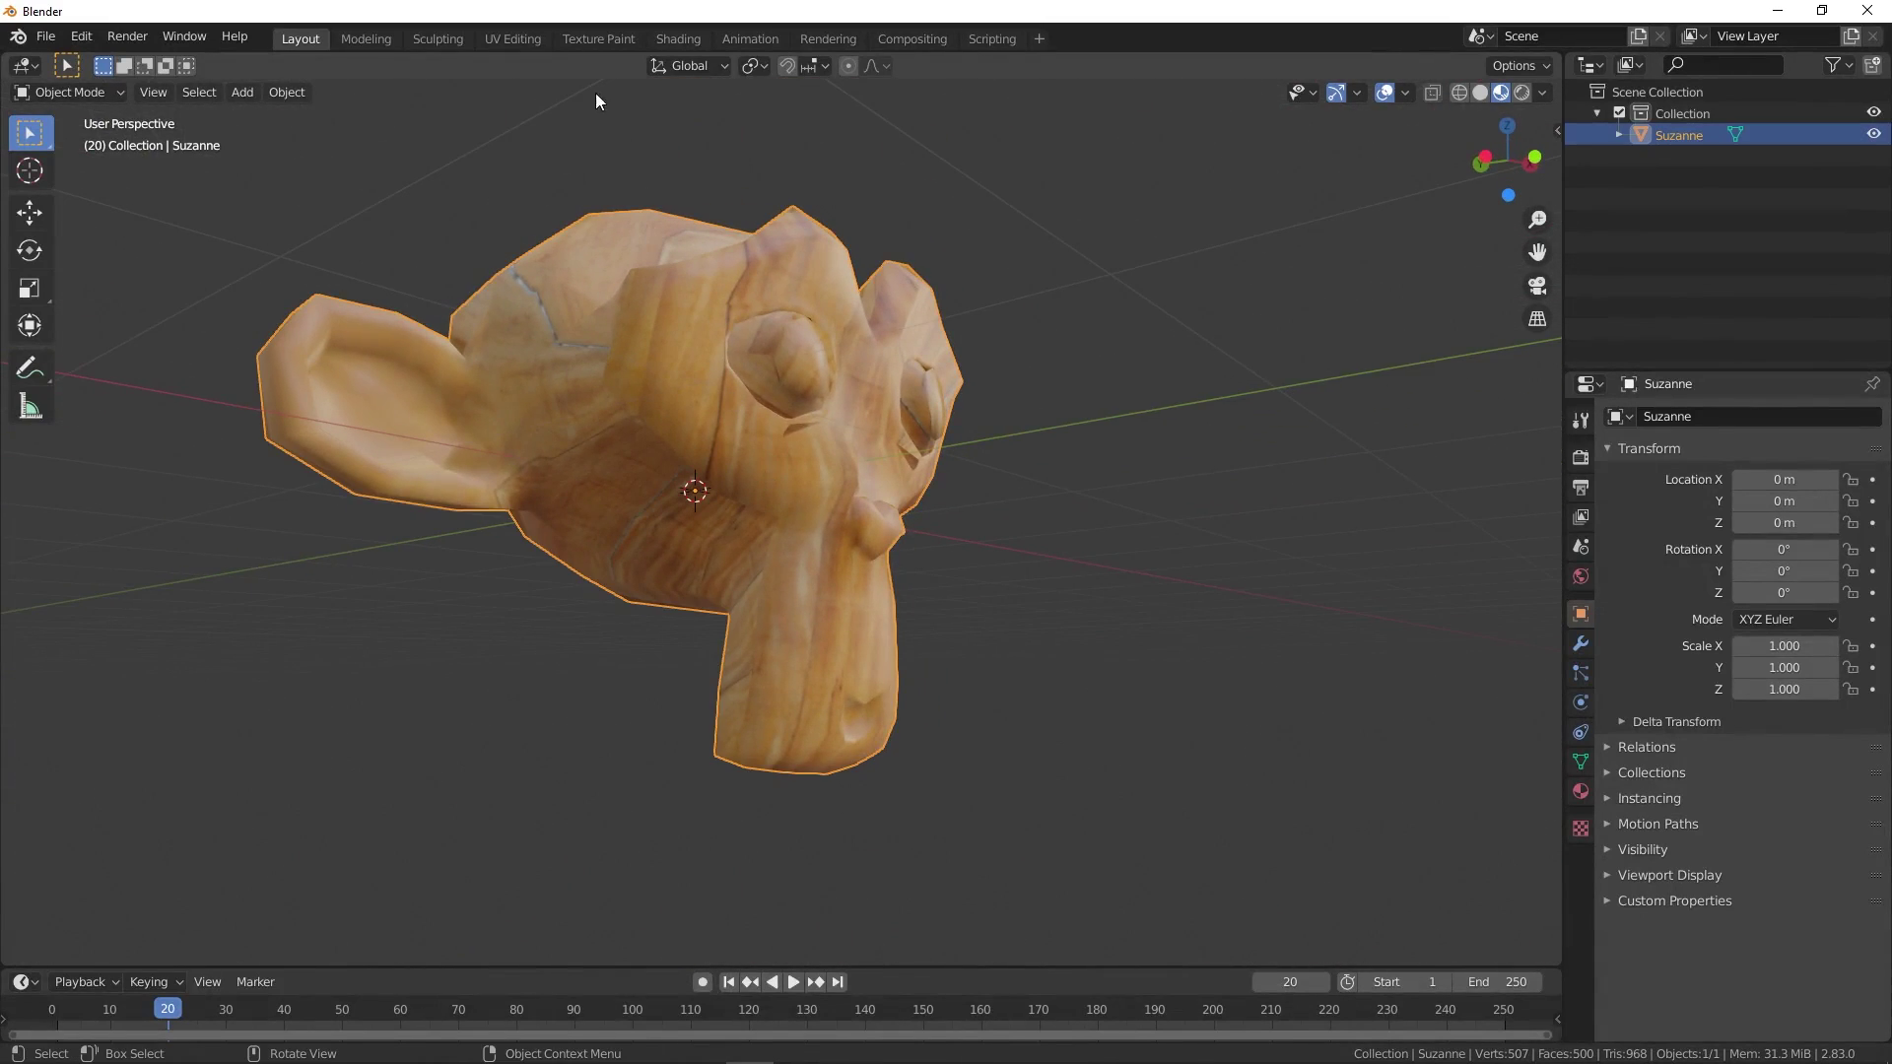
- In UV Editing, select all of Suzanne's UVs and pick the face island
left_click(514, 39)
scroll(548, 536, "down", 3)
scroll(547, 536, "down", 1)
key("a")
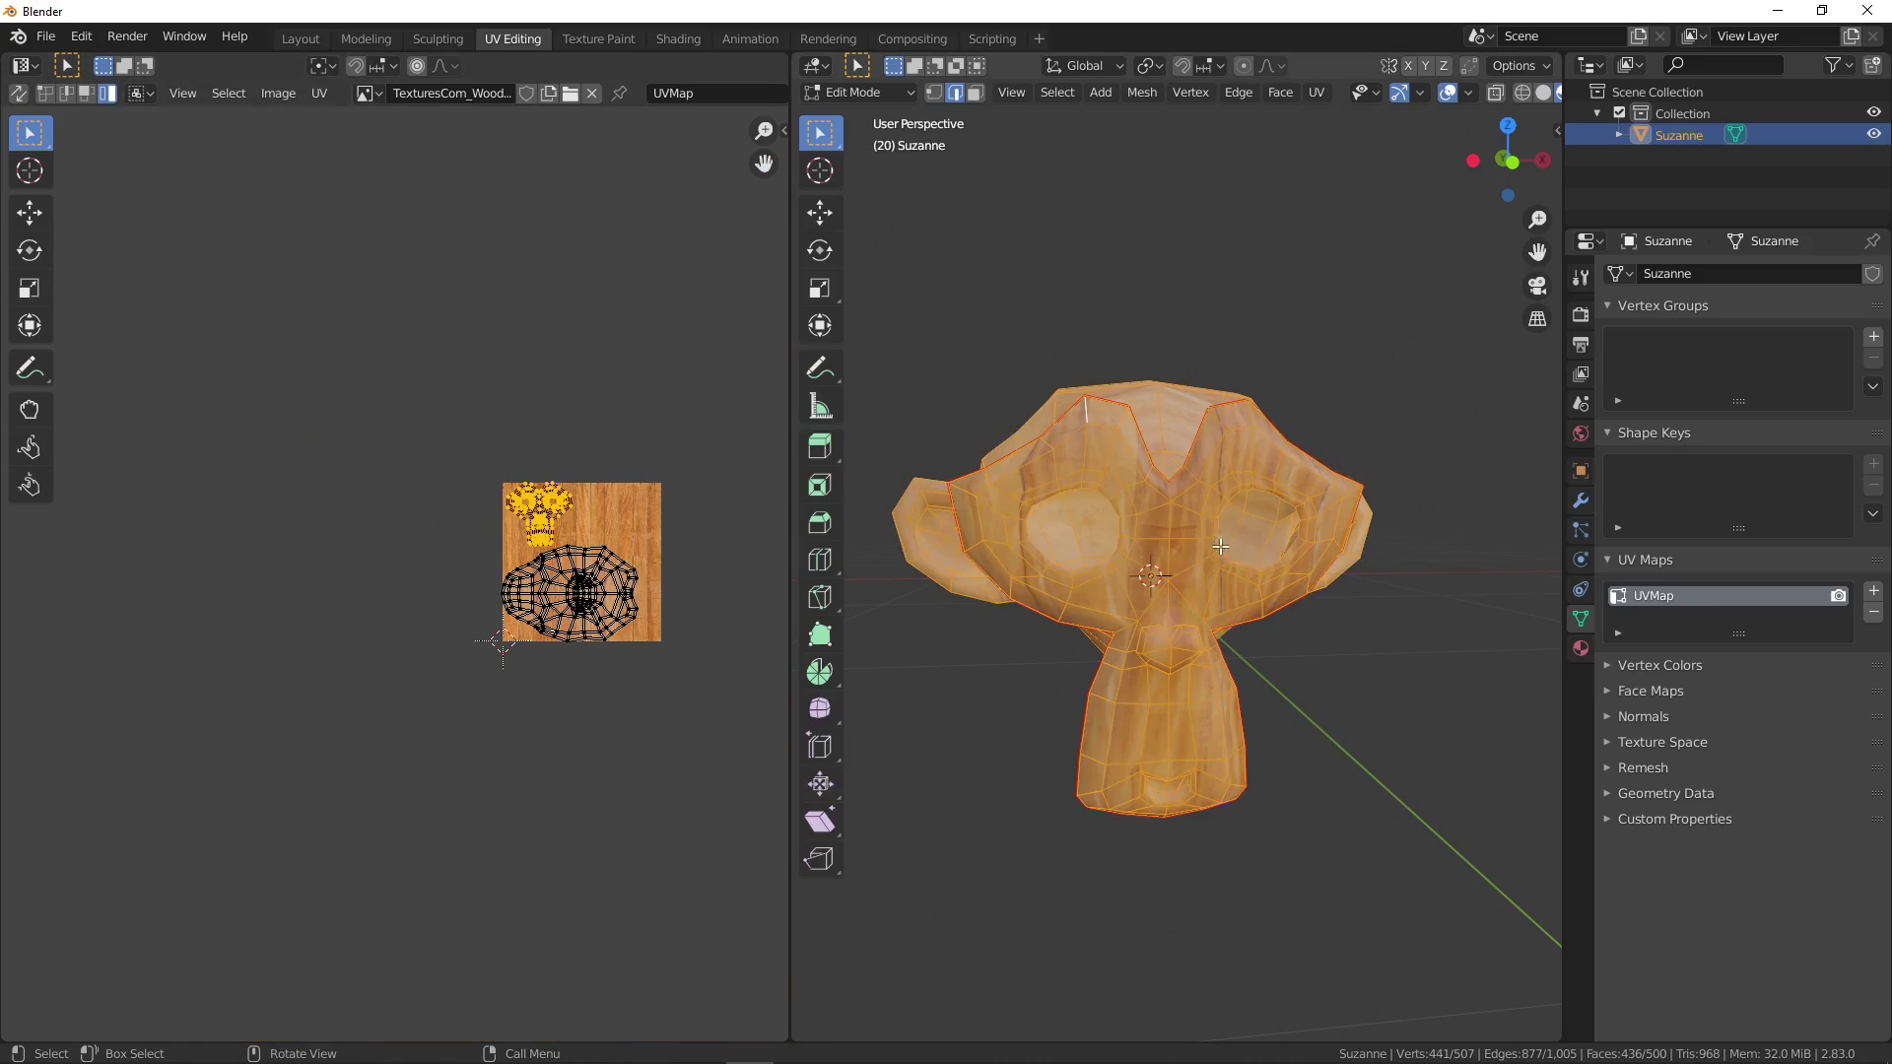
scroll(552, 562, "up", 1)
scroll(514, 563, "up", 3)
left_click(498, 548)
scroll(498, 532, "up", 2)
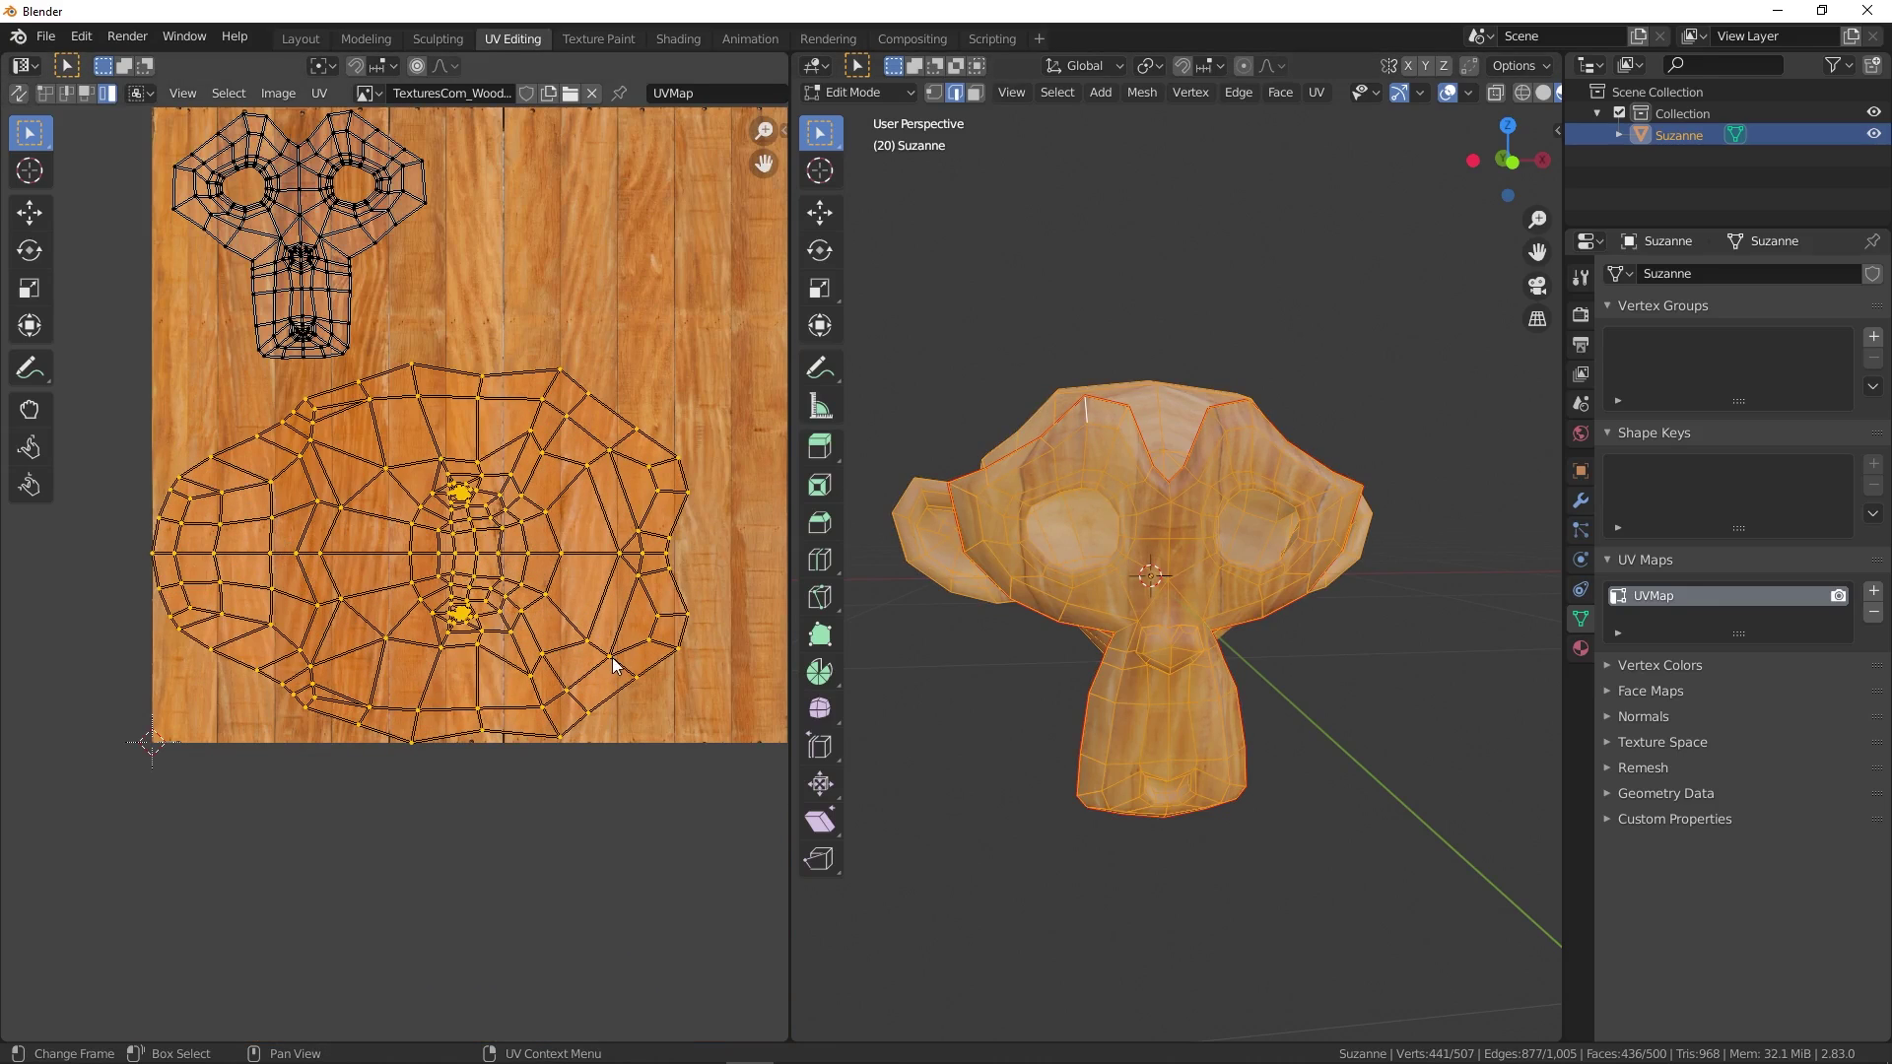
scroll(440, 580, "down", 1)
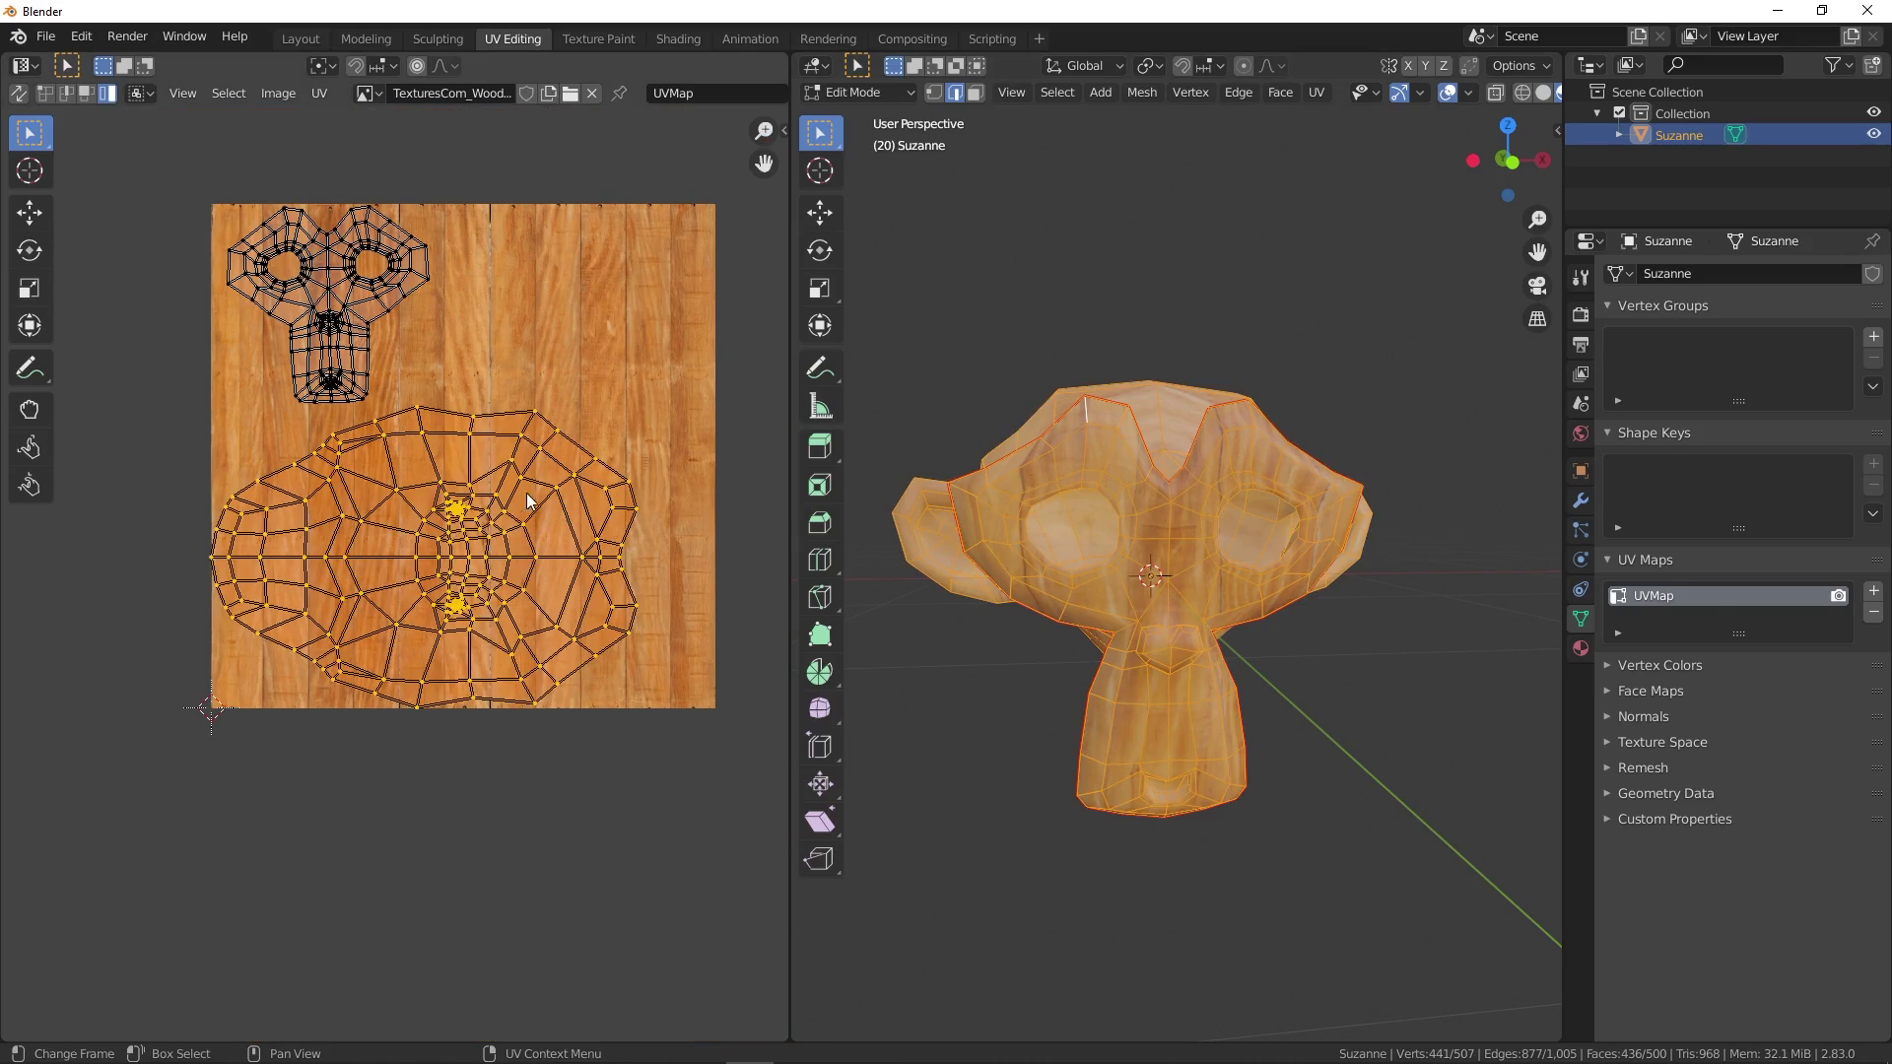
- Rotate the face UV island about -89.4°, then delete Suzanne in Object Mode
key("r")
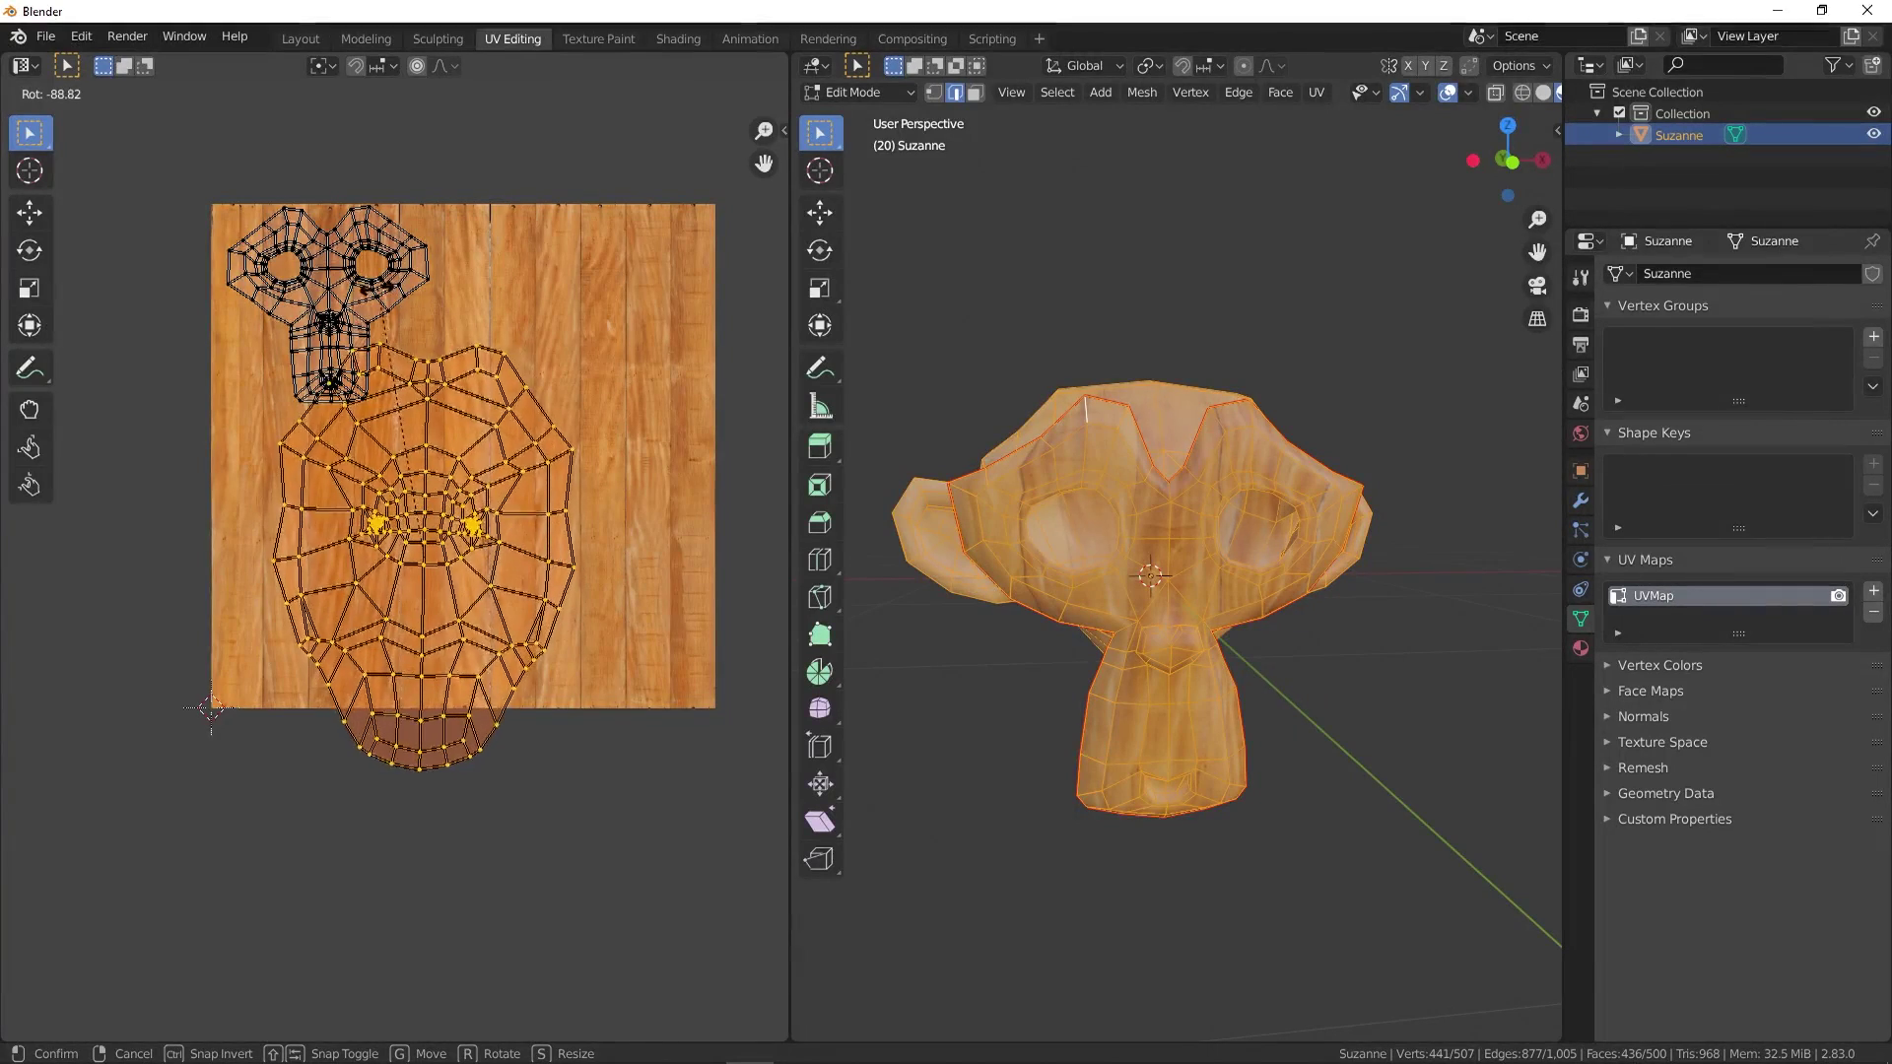
left_click(379, 297)
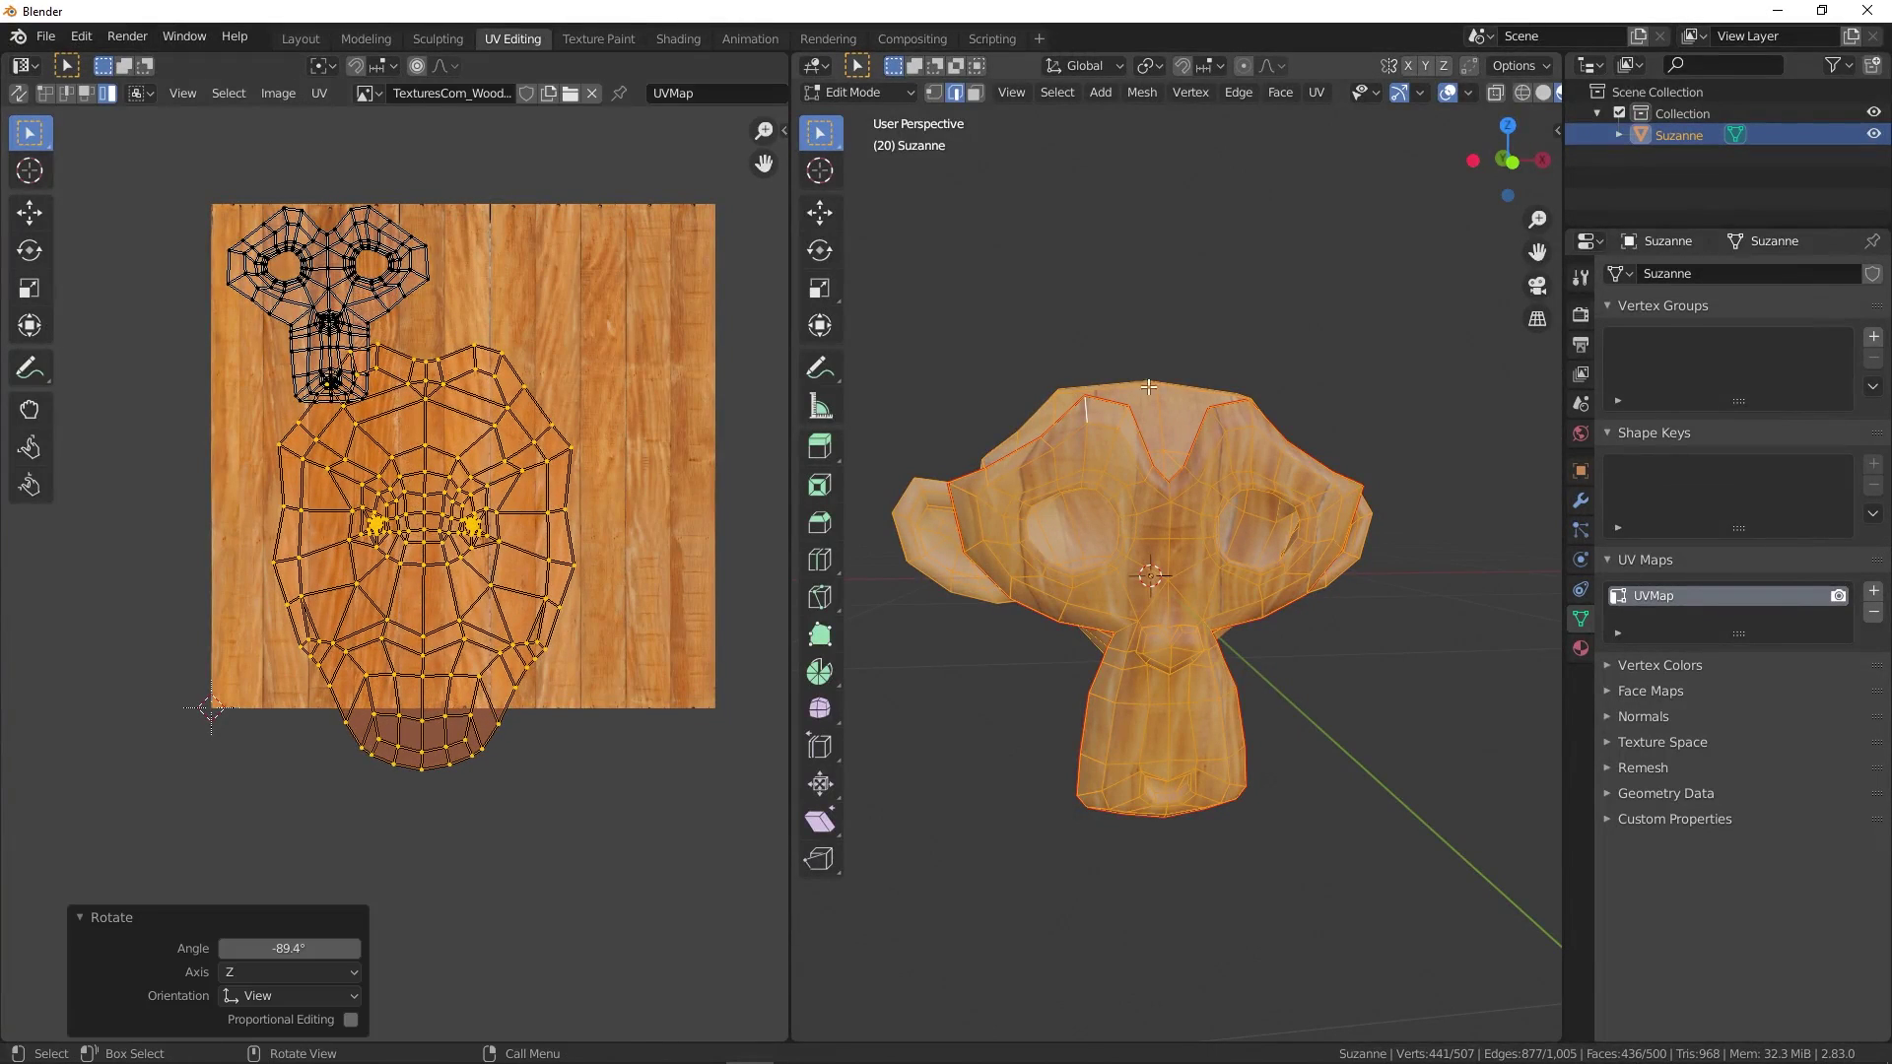
key("Tab")
key("Delete")
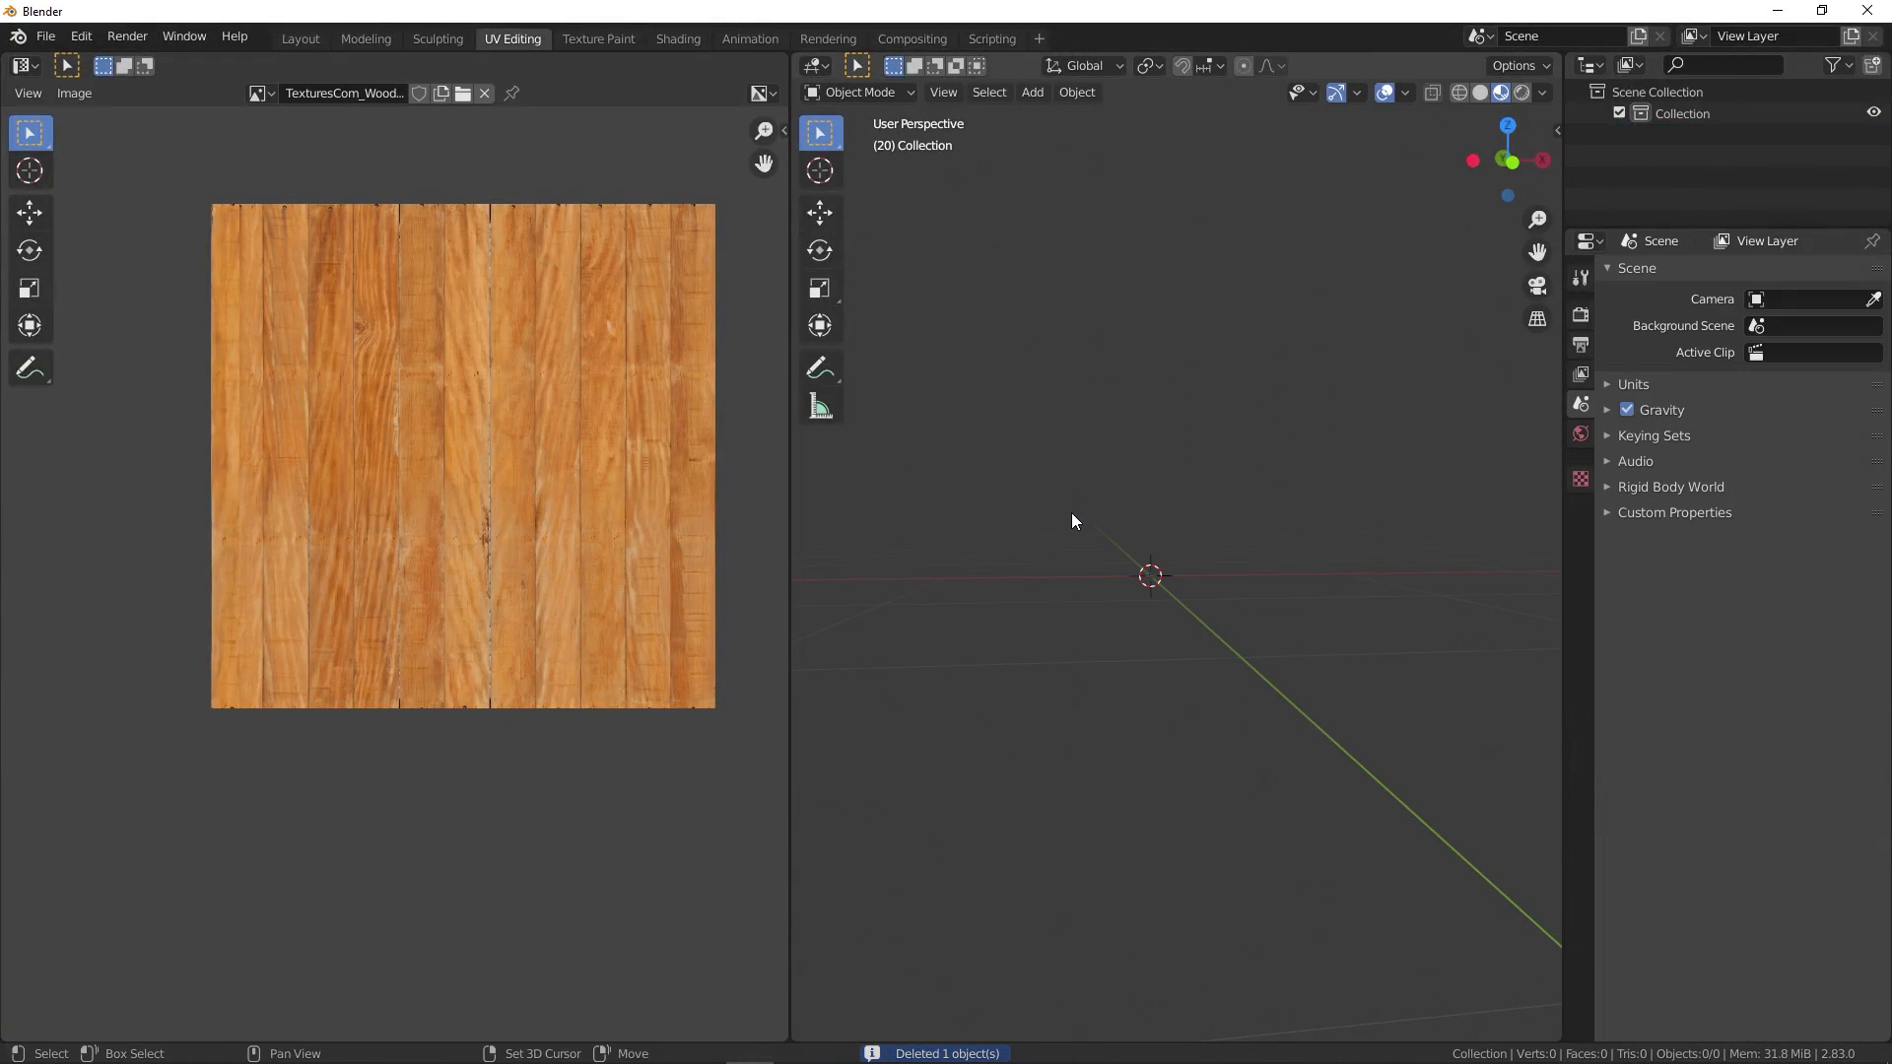
- Add a new cube mesh to the scene and select it
key("shift+a")
left_click(1133, 534)
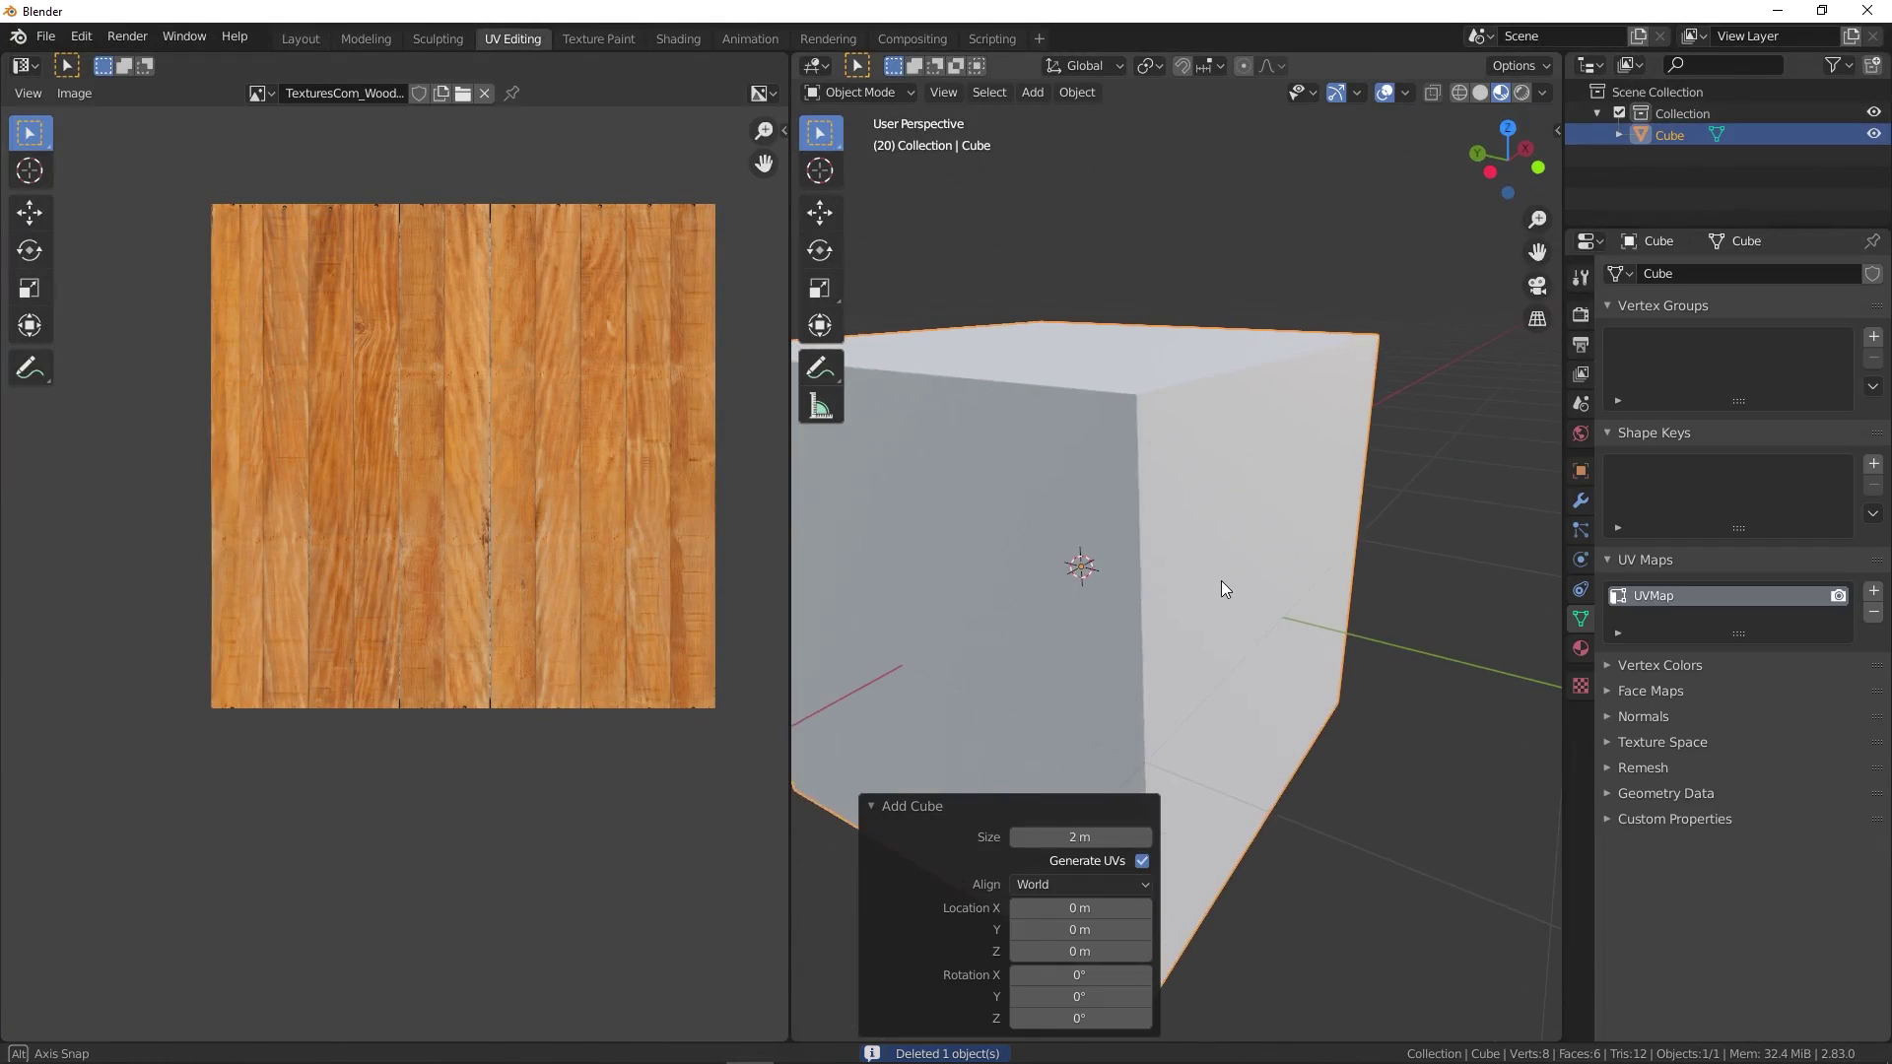
scroll(1221, 589, "down", 5)
left_click(1208, 339)
left_click(1177, 495)
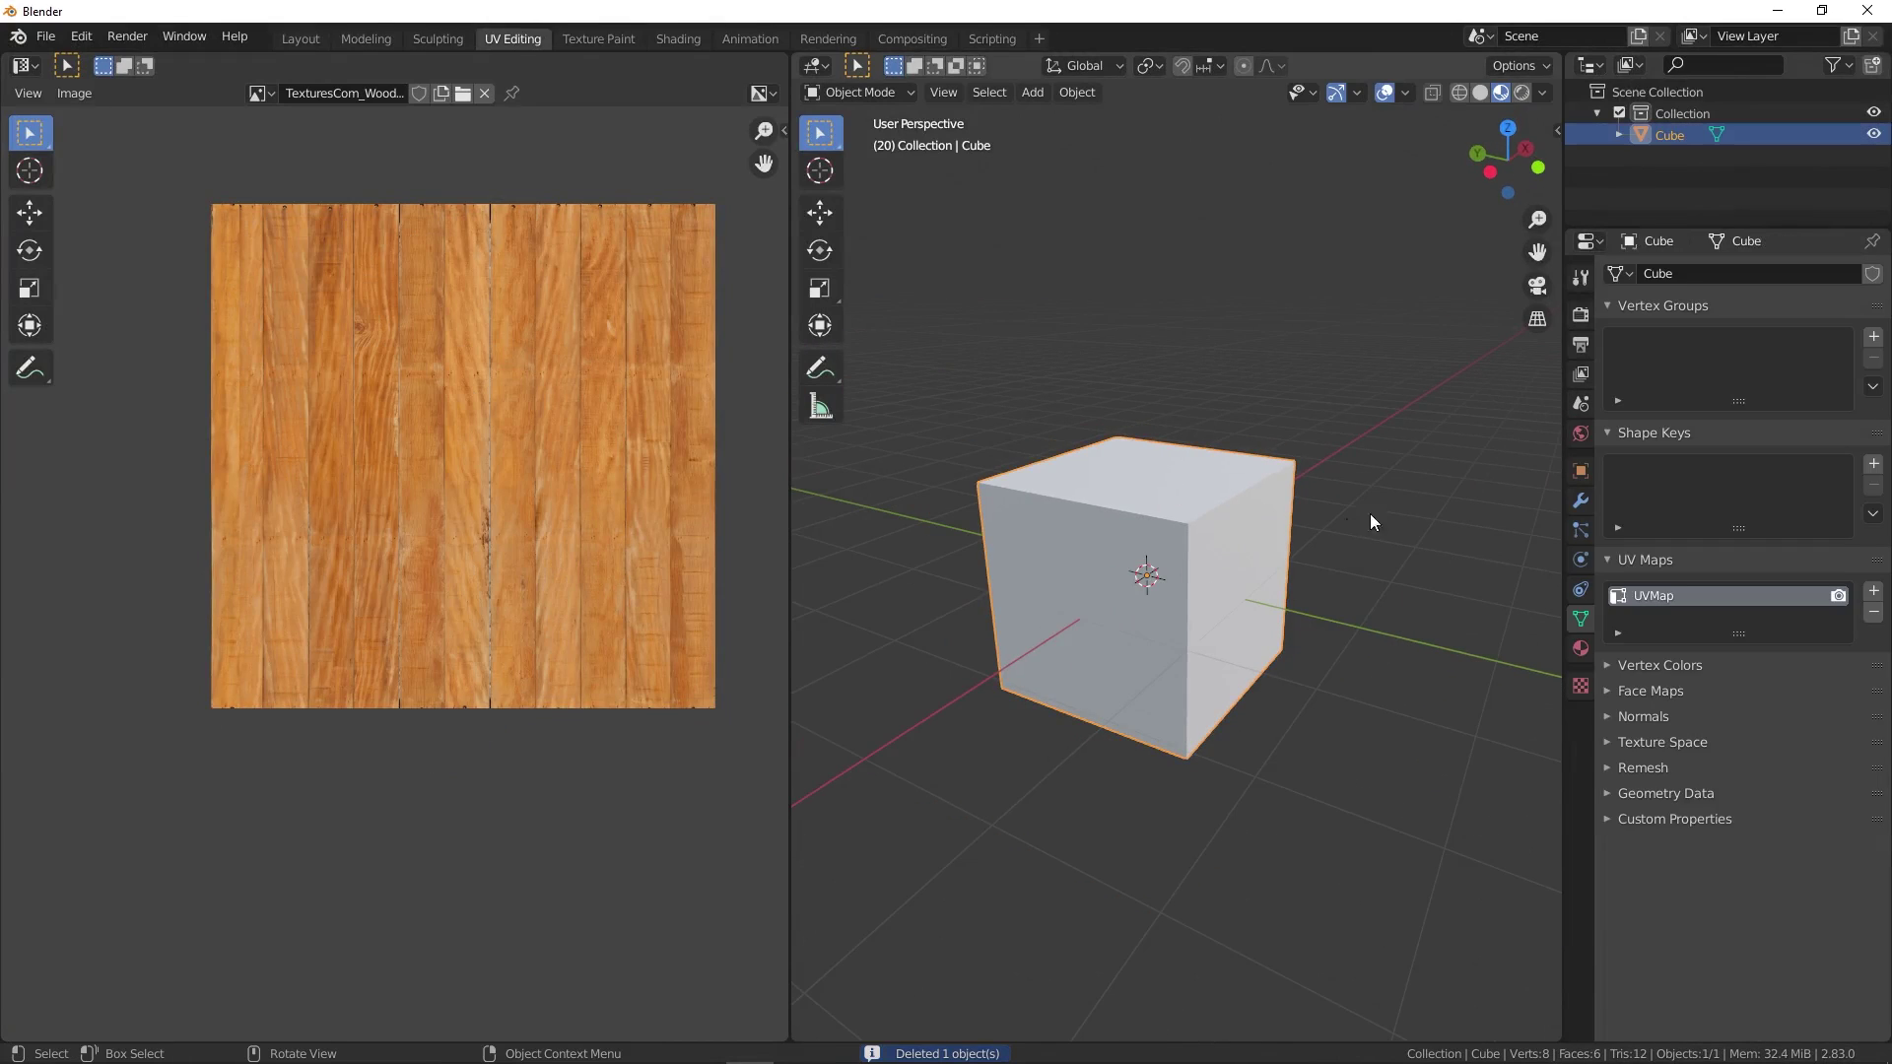
- Assign the existing 'uv map' material to the cube
left_click(1581, 649)
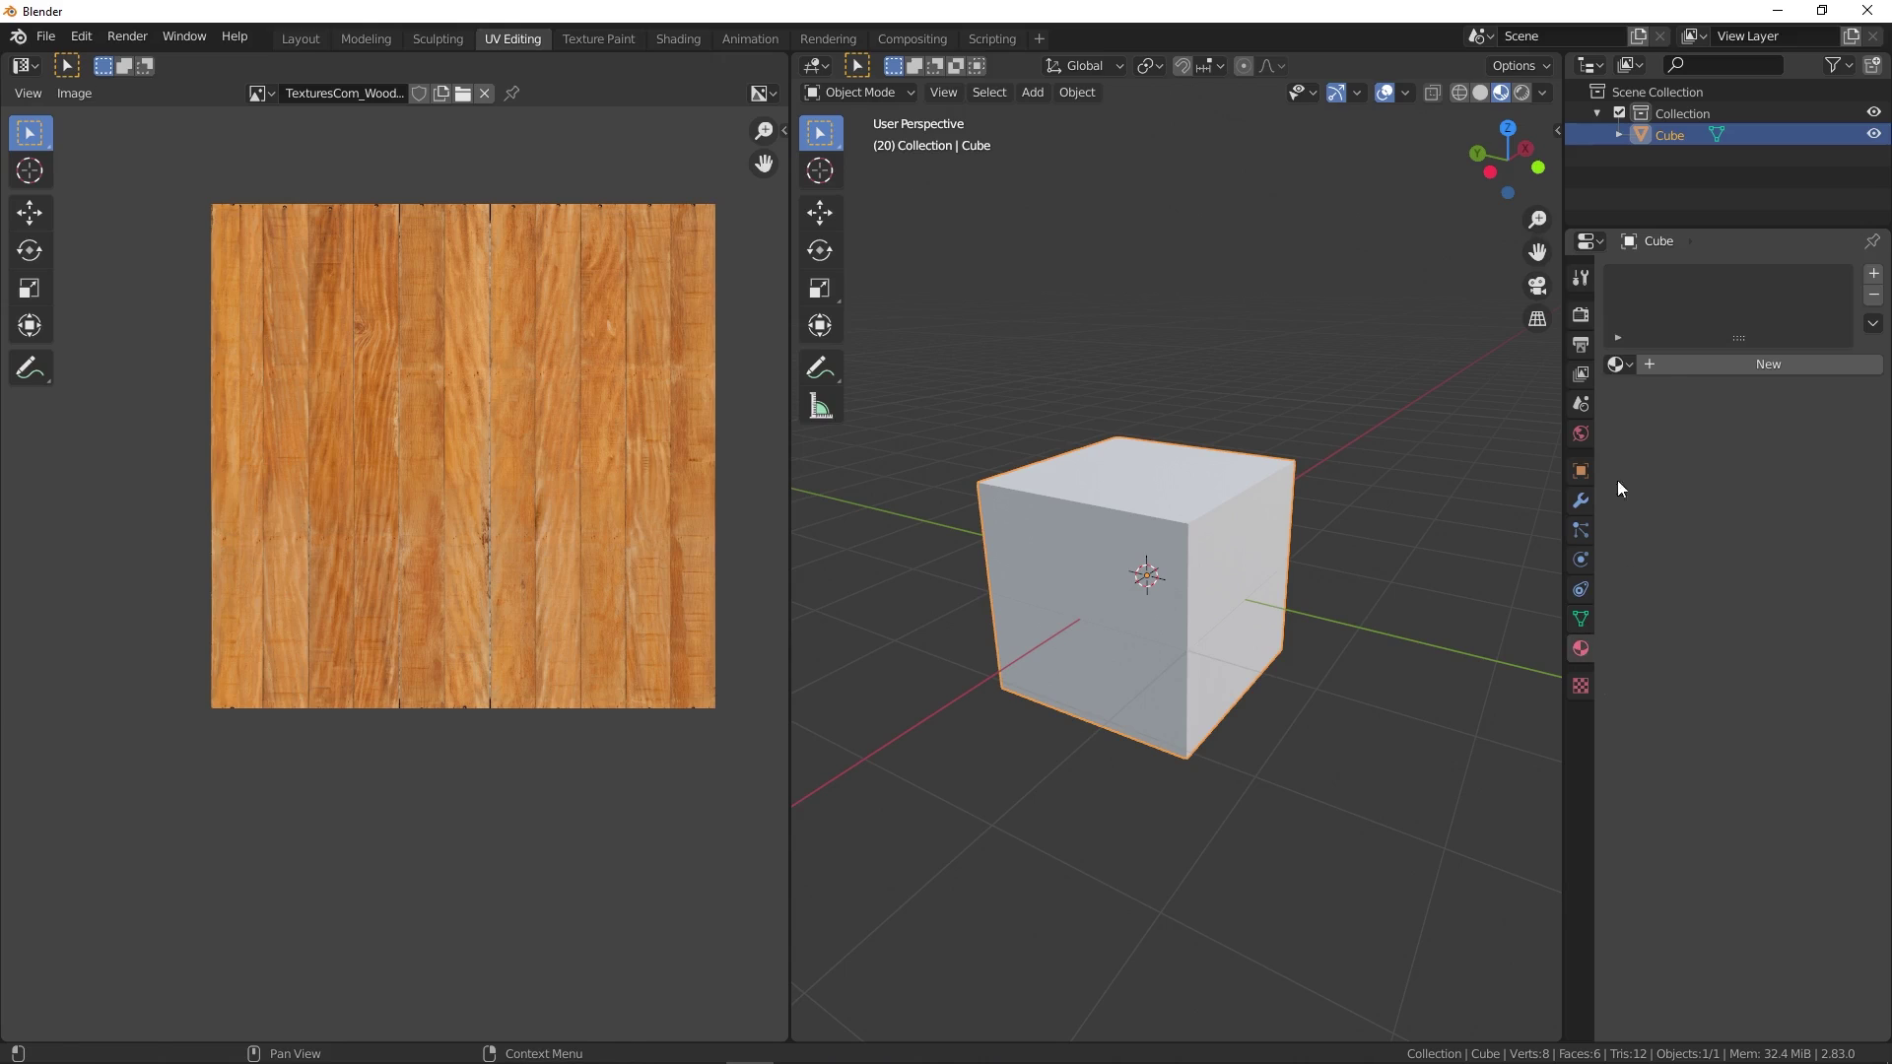
middle_click_drag(1232, 513, 1280, 493)
left_click(1618, 365)
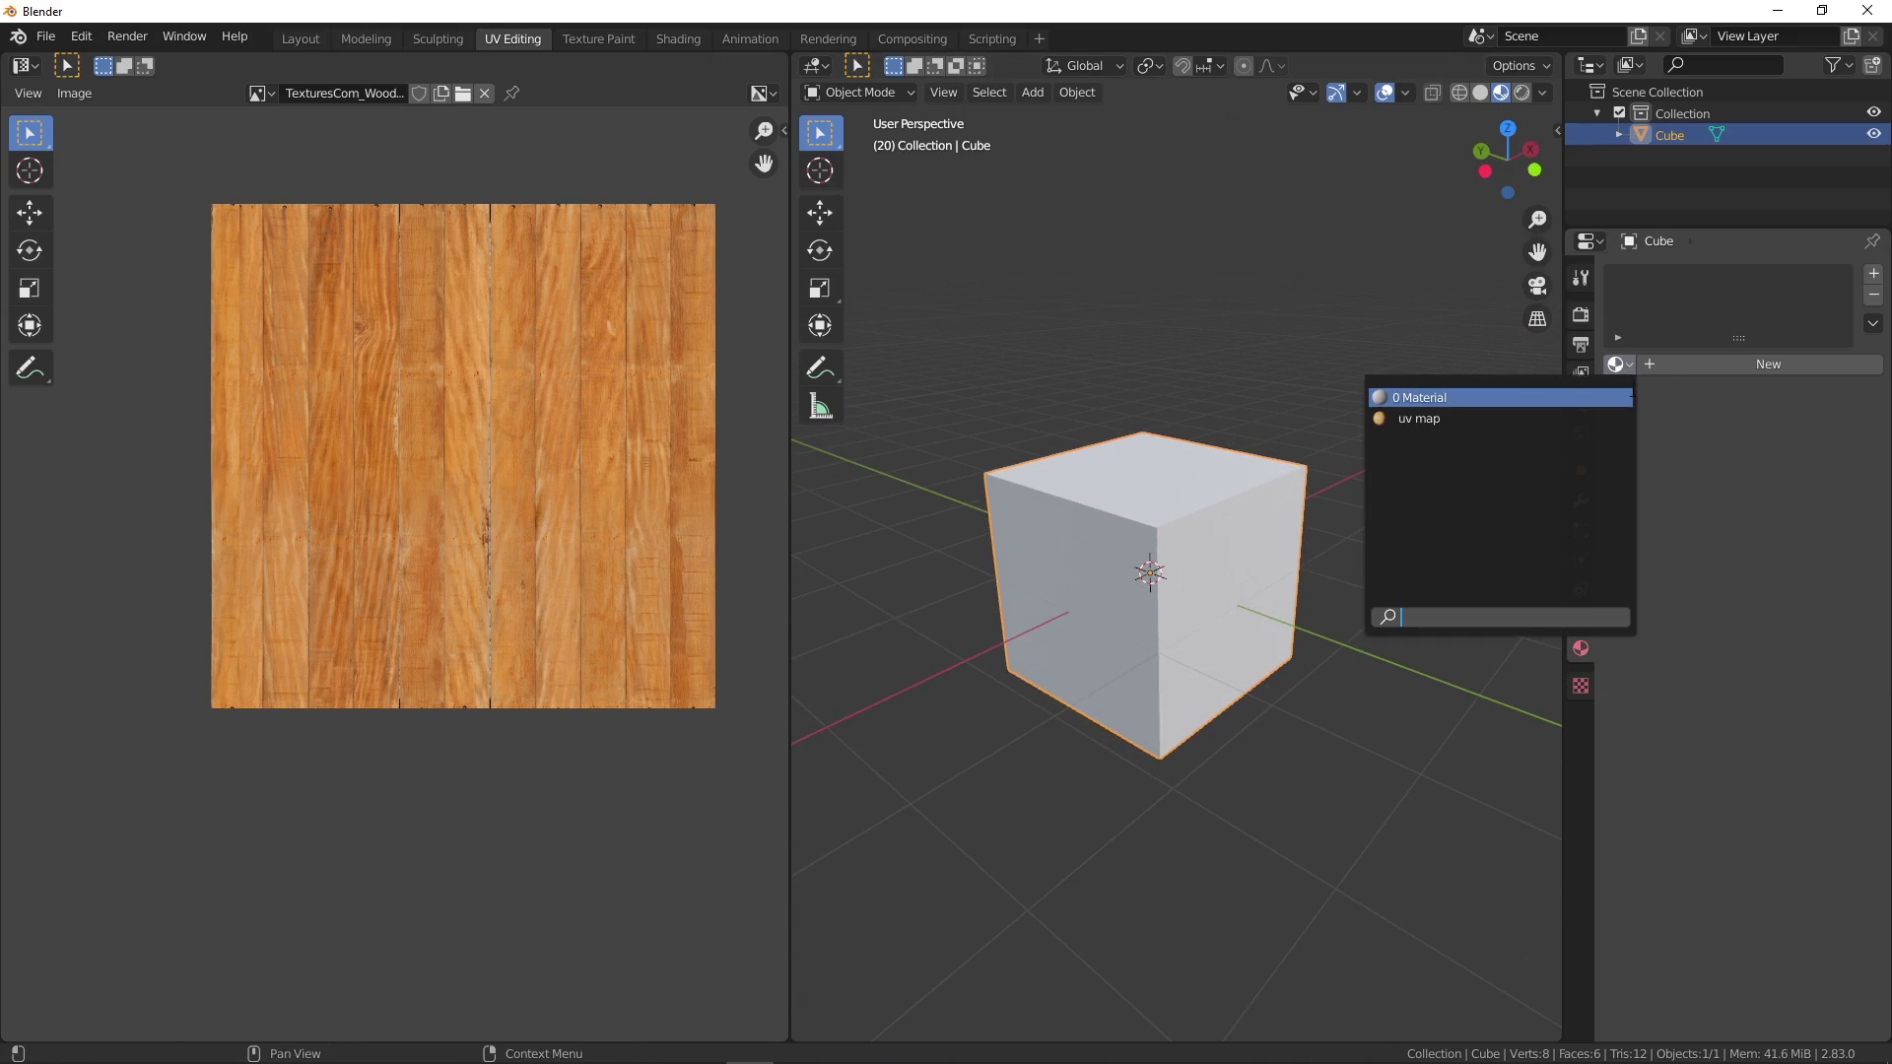
left_click(1444, 418)
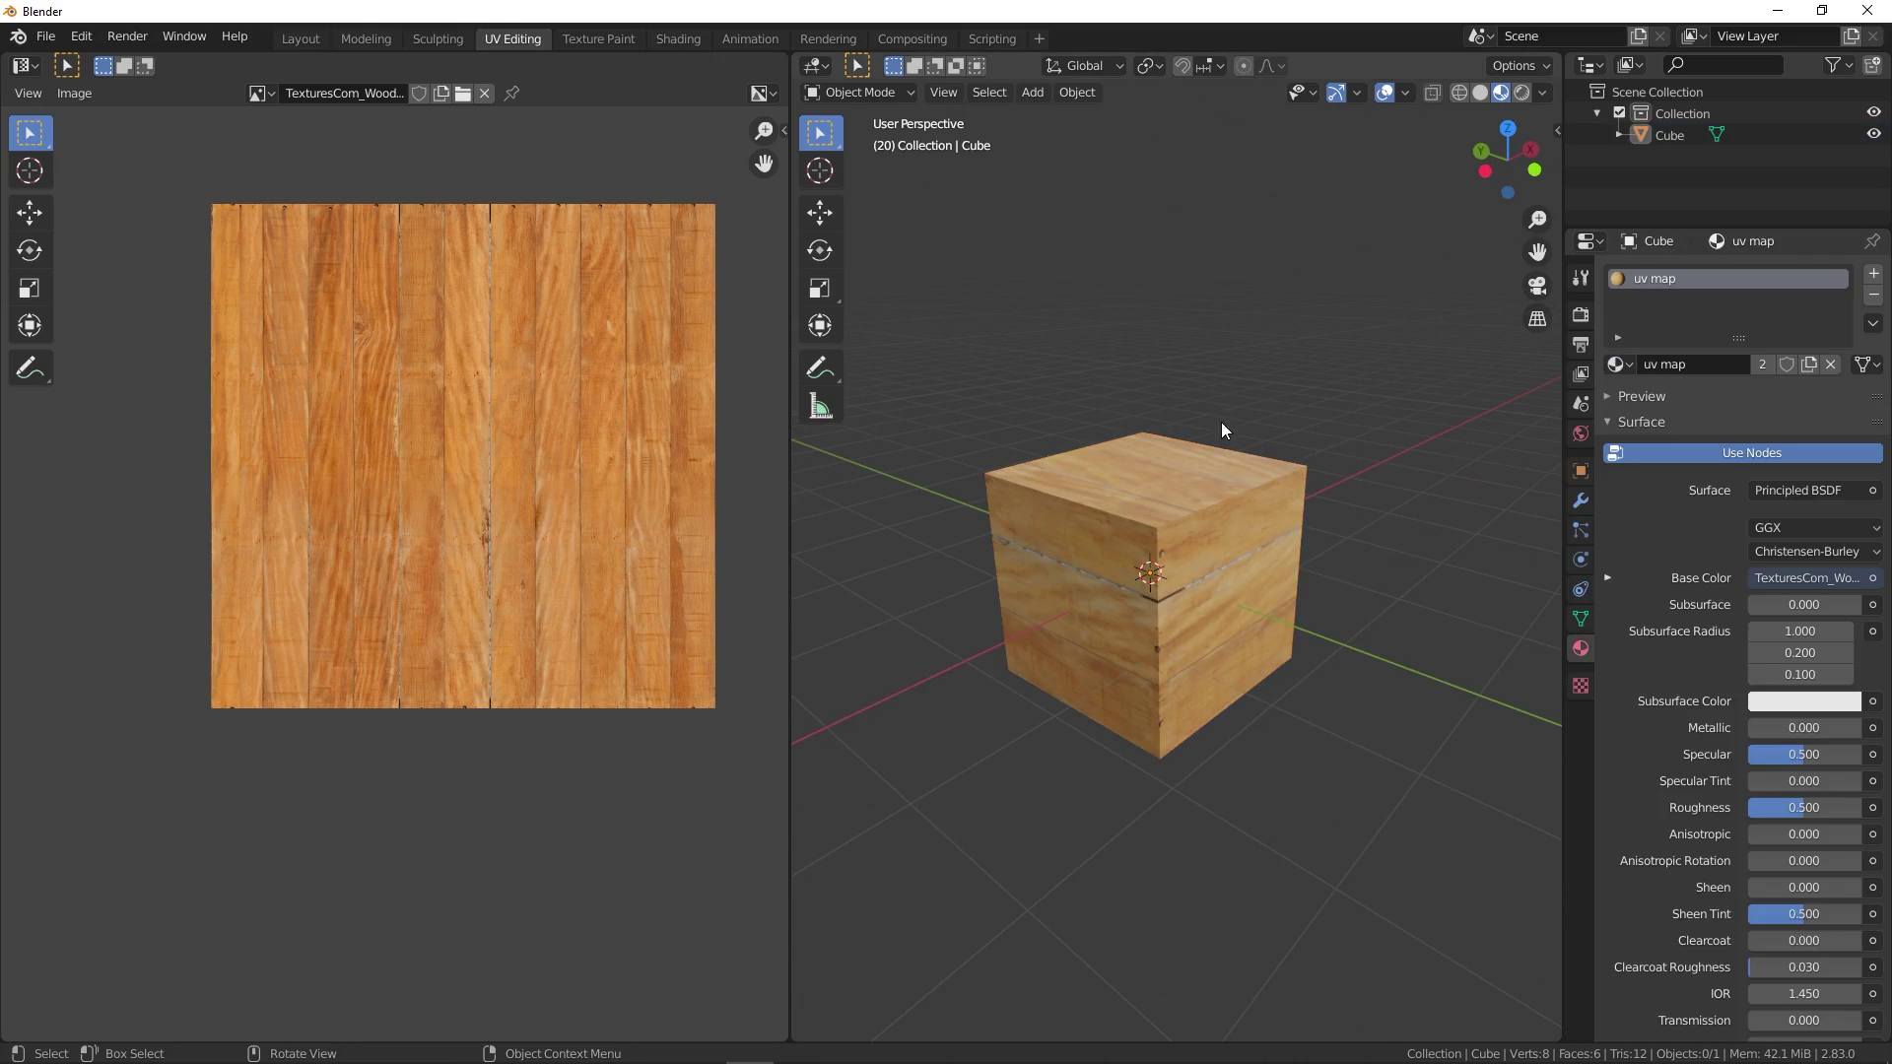
- Enter Edit Mode and select all the cube's UV faces over the wood image
key("Tab")
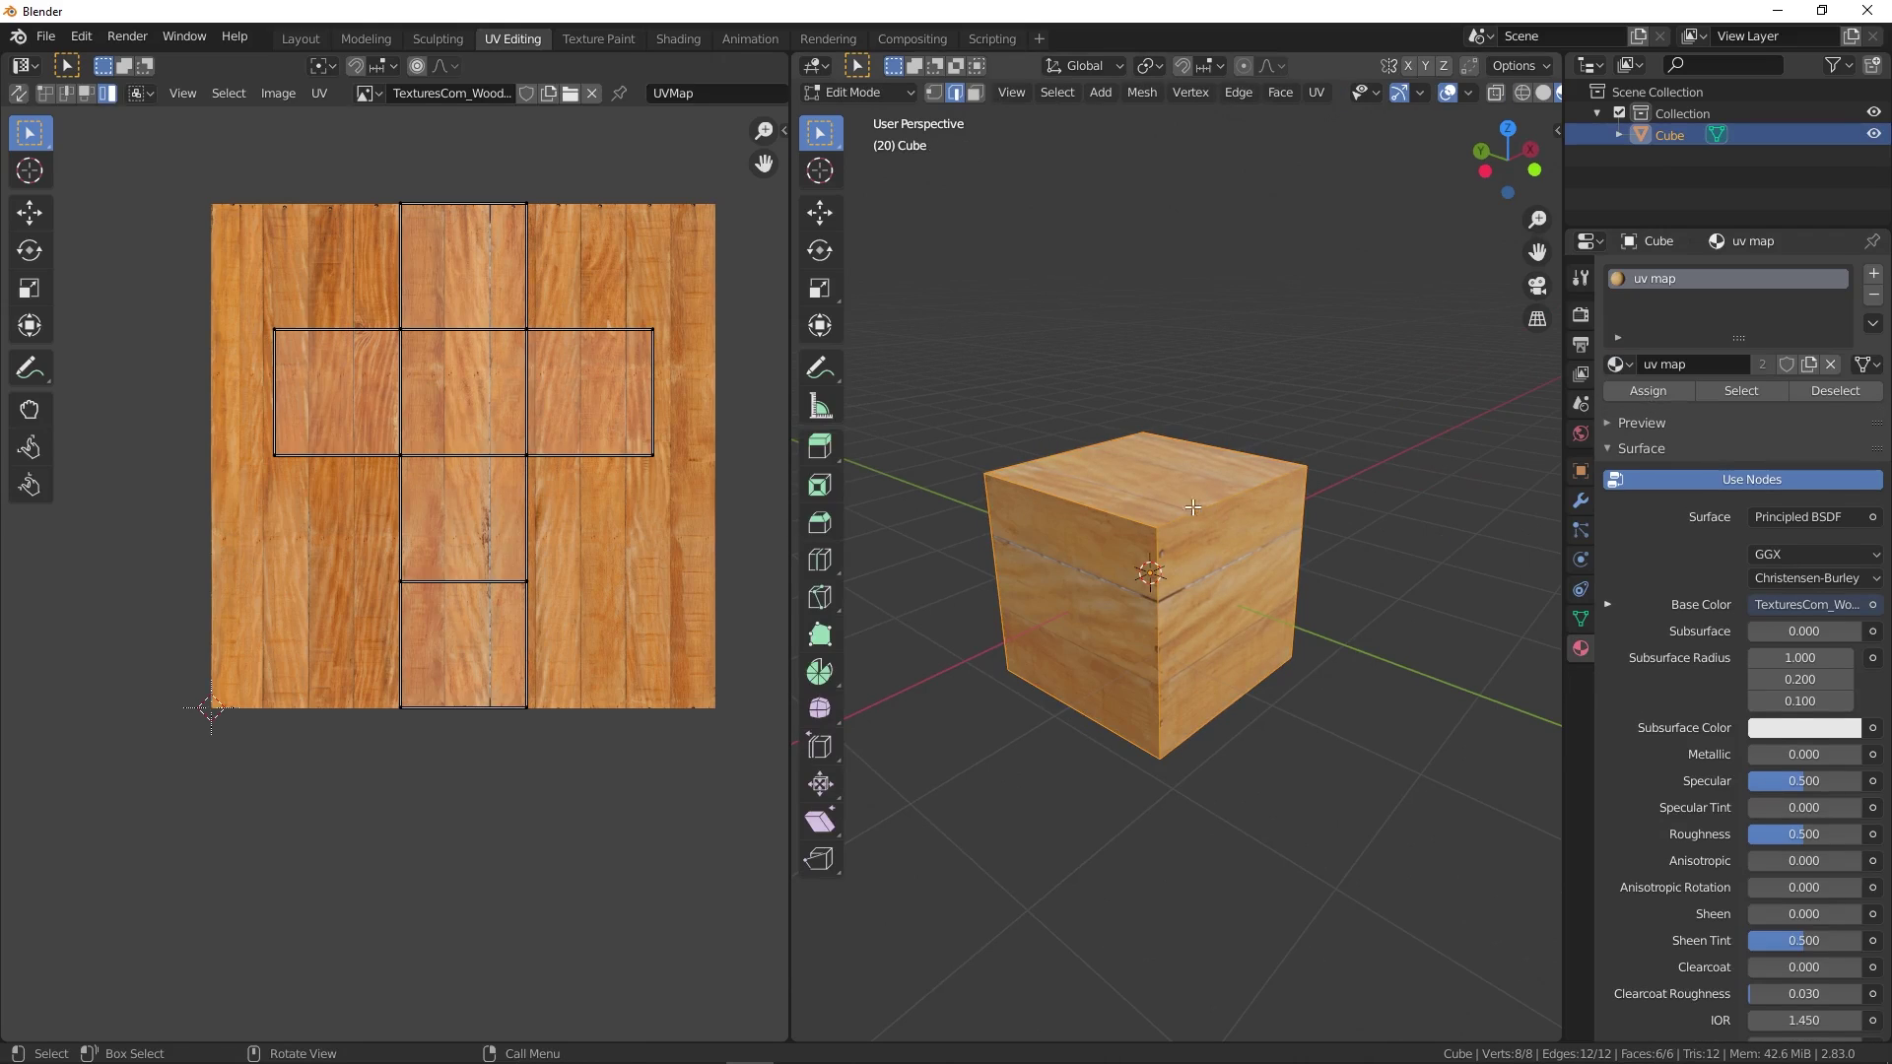
scroll(473, 354, "down", 2)
scroll(489, 318, "up", 4)
mouse_move(1195, 512)
middle_mouse_down()
mouse_move(1207, 465)
mouse_move(1222, 498)
middle_mouse_up()
scroll(475, 507, "down", 2)
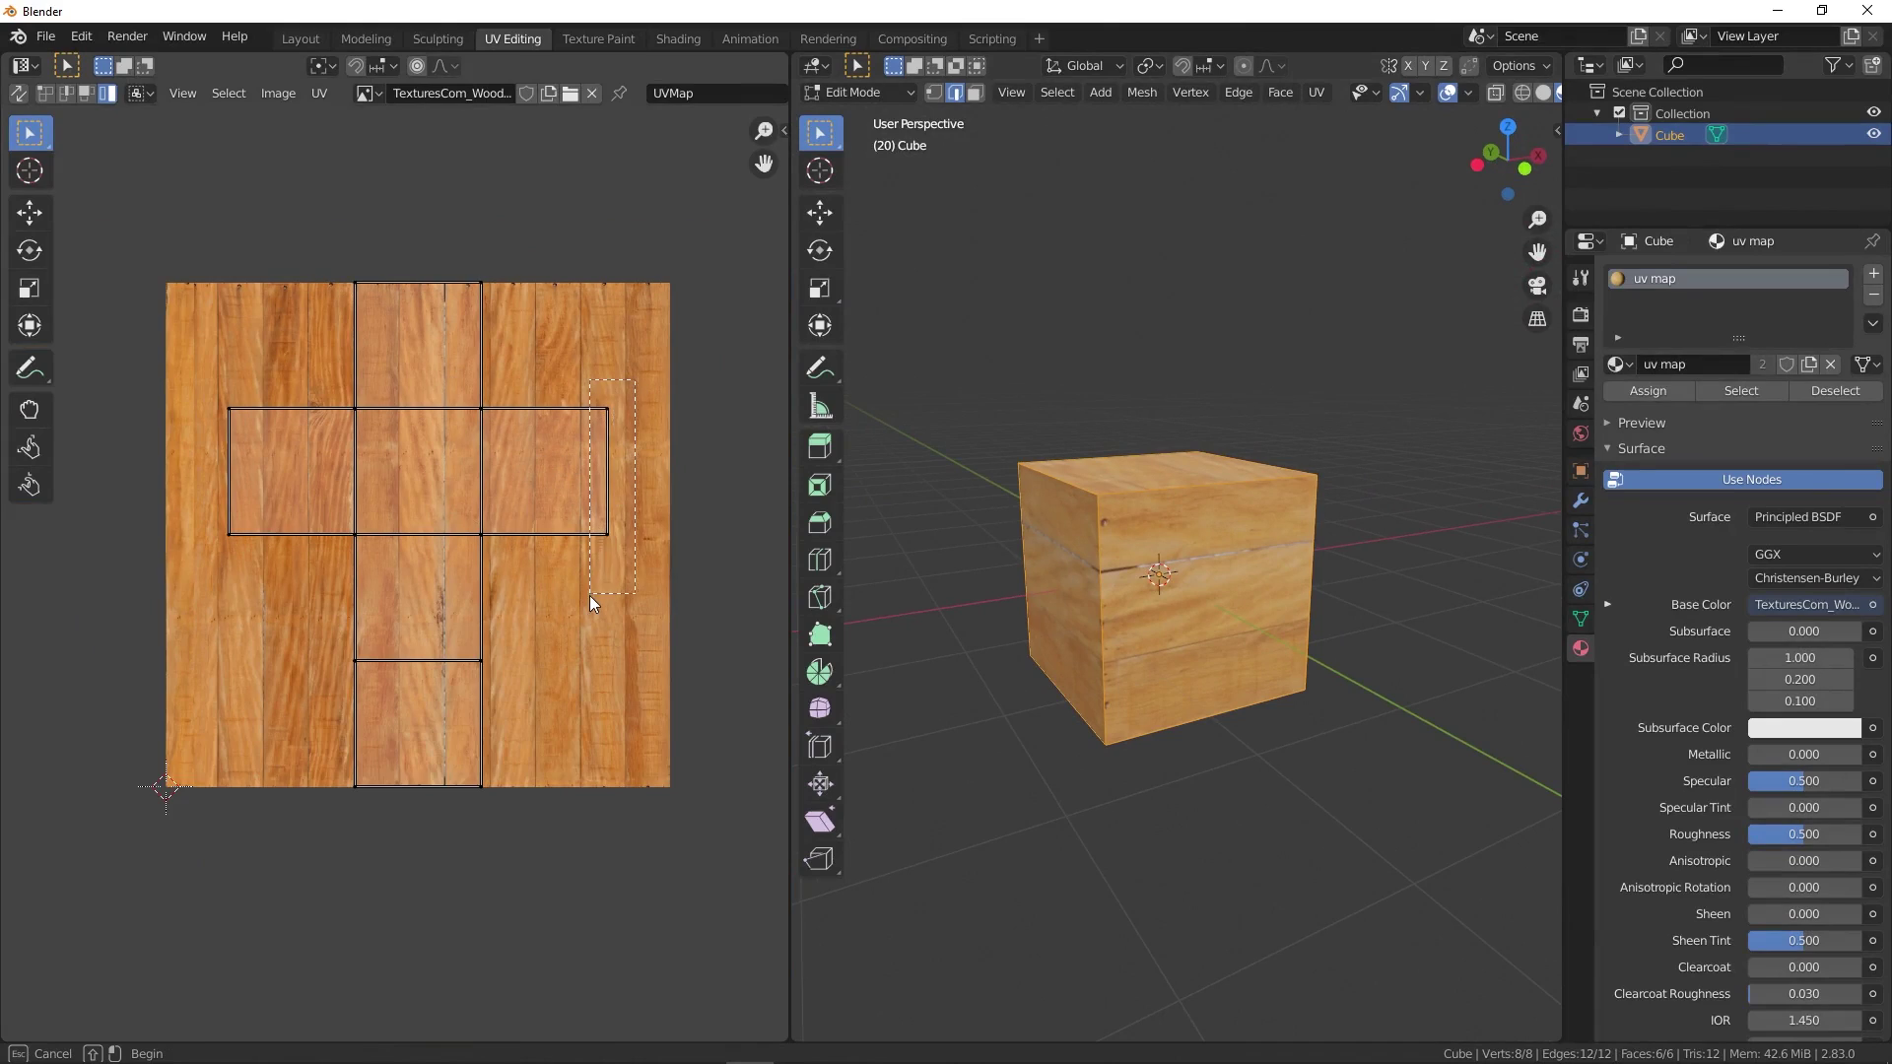
key("a")
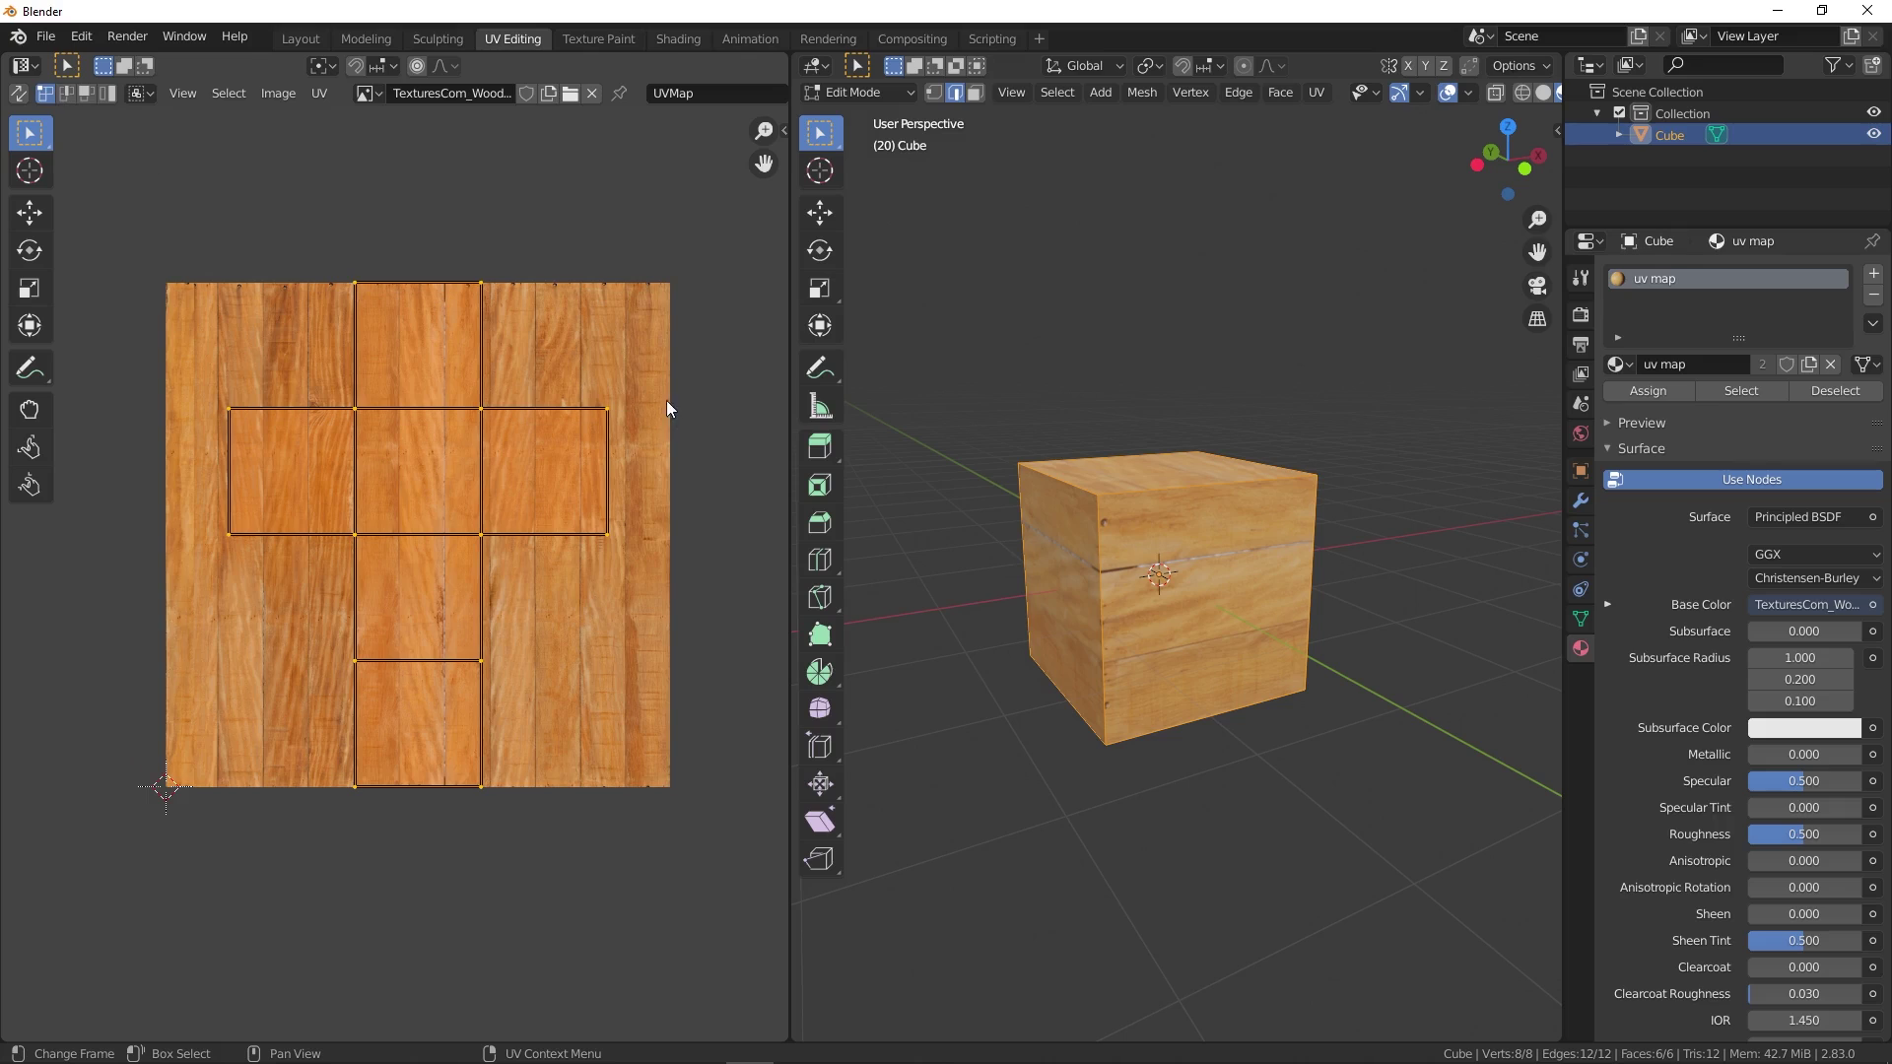
left_click(571, 576)
middle_click_drag(986, 562, 1133, 561)
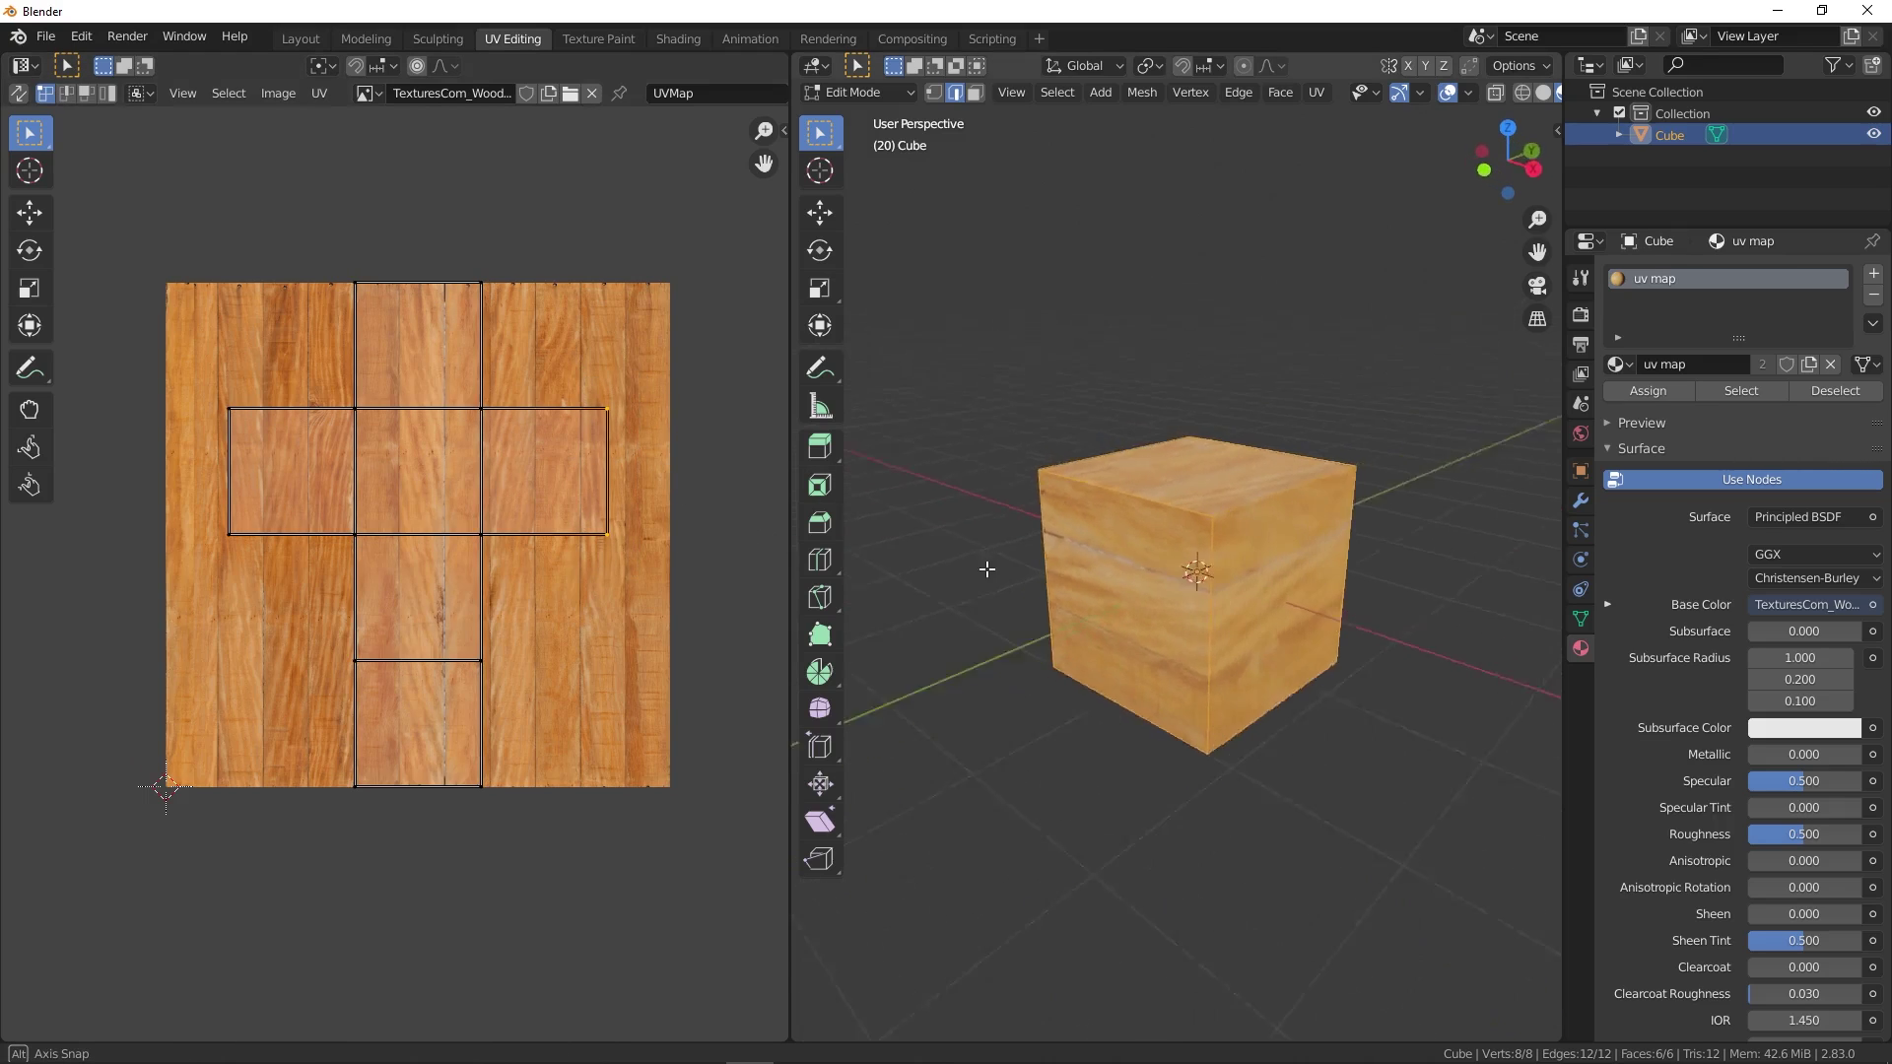
key("g")
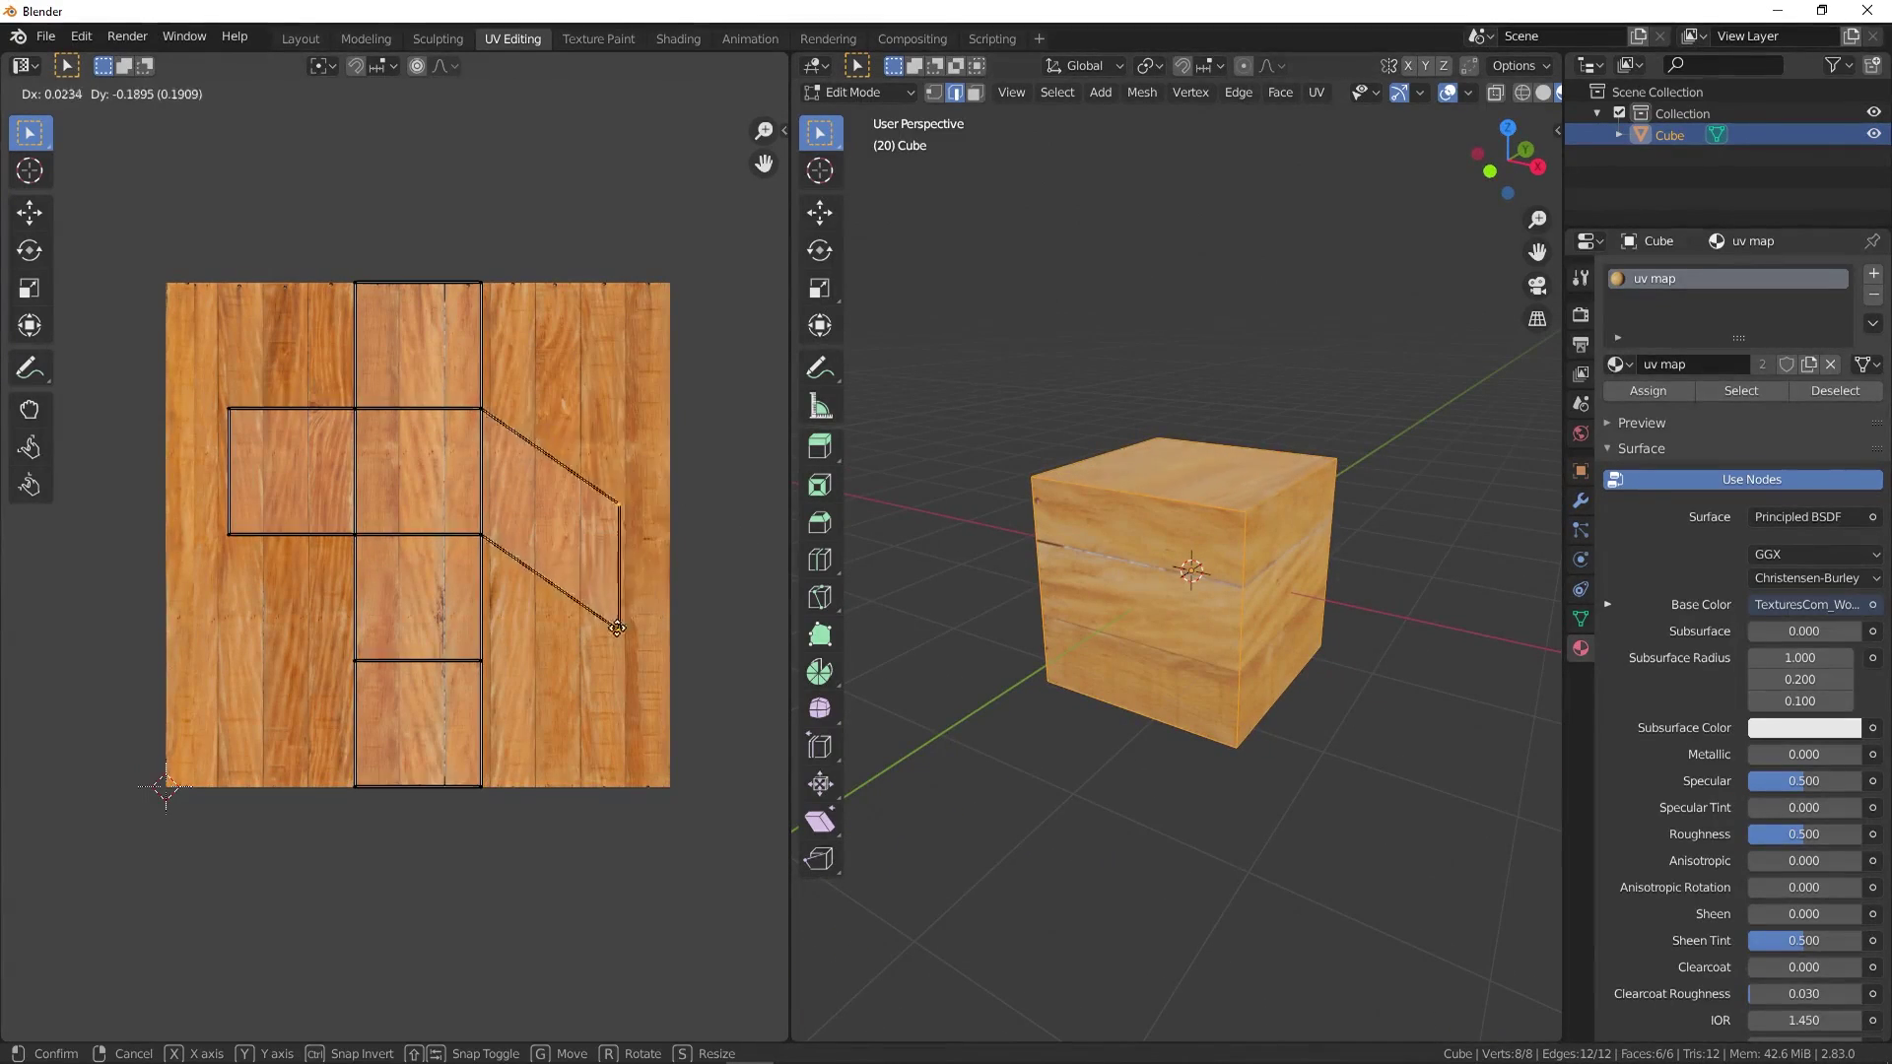
left_click(654, 472)
middle_click_drag(999, 521, 1163, 522)
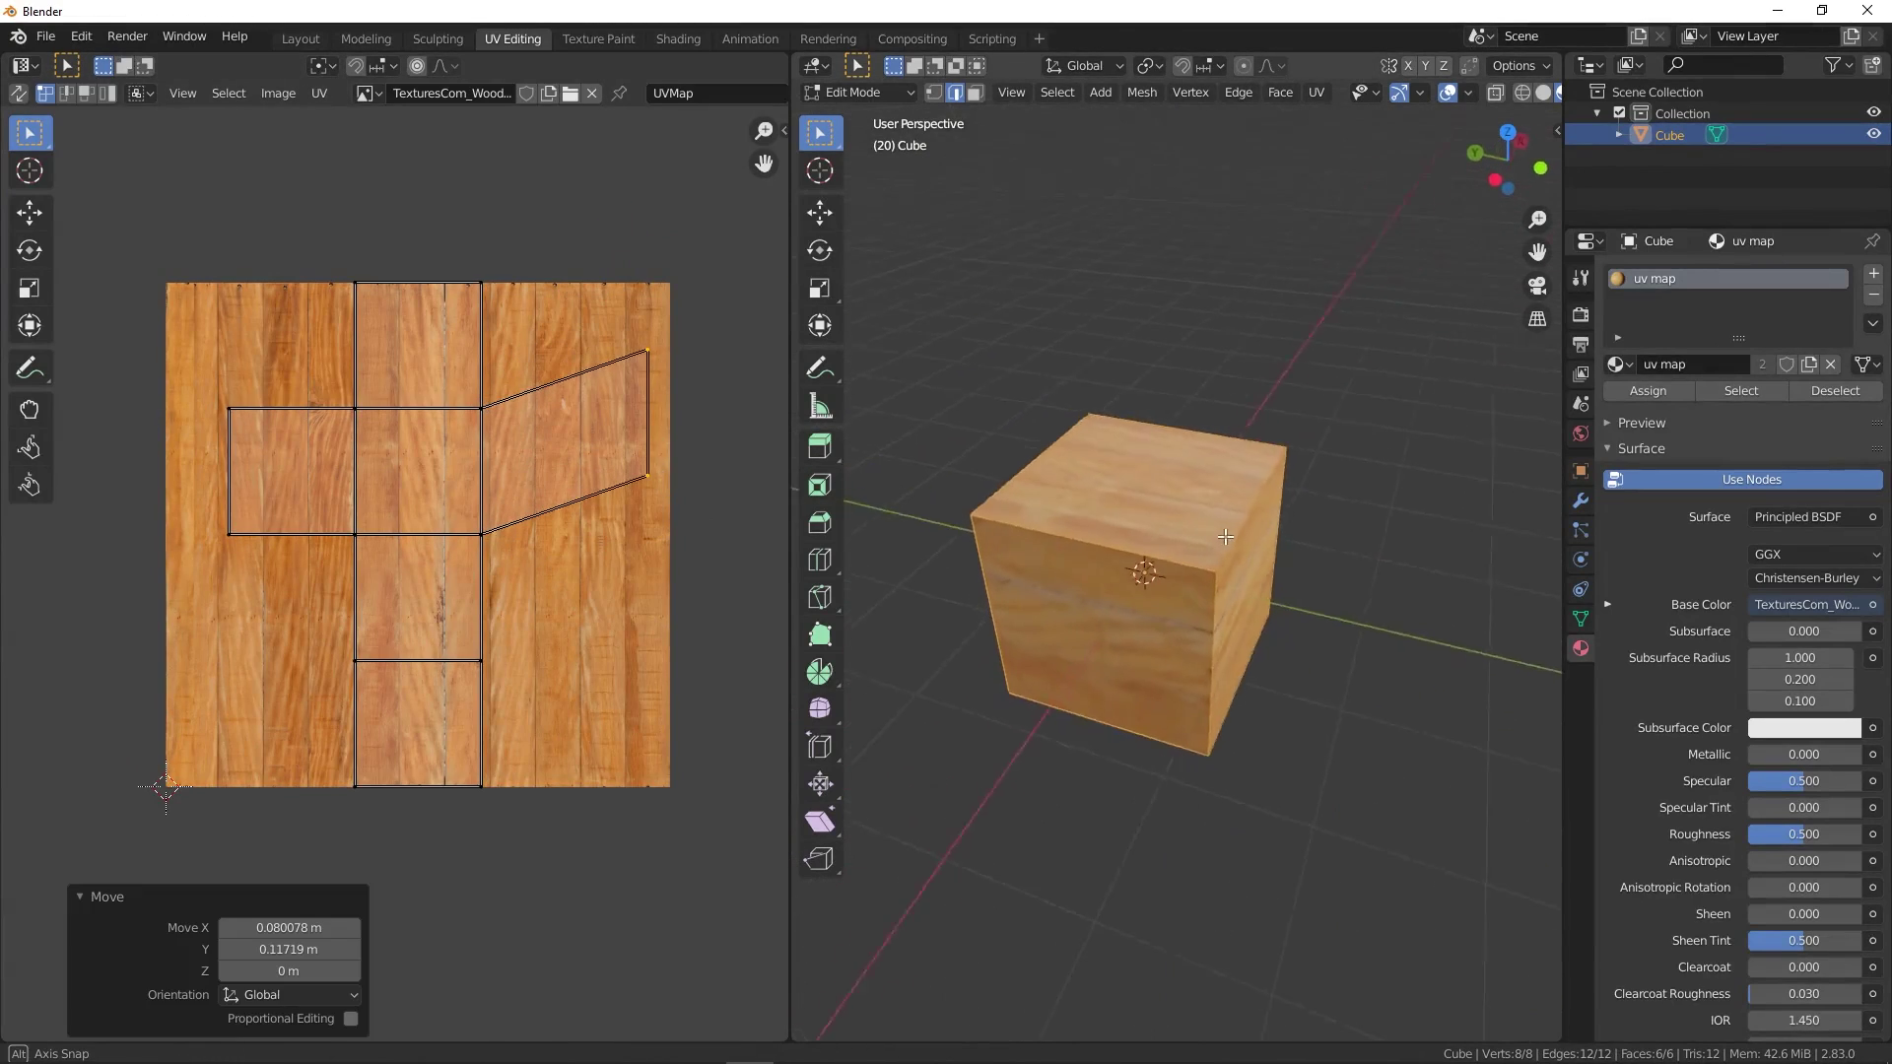
key("g")
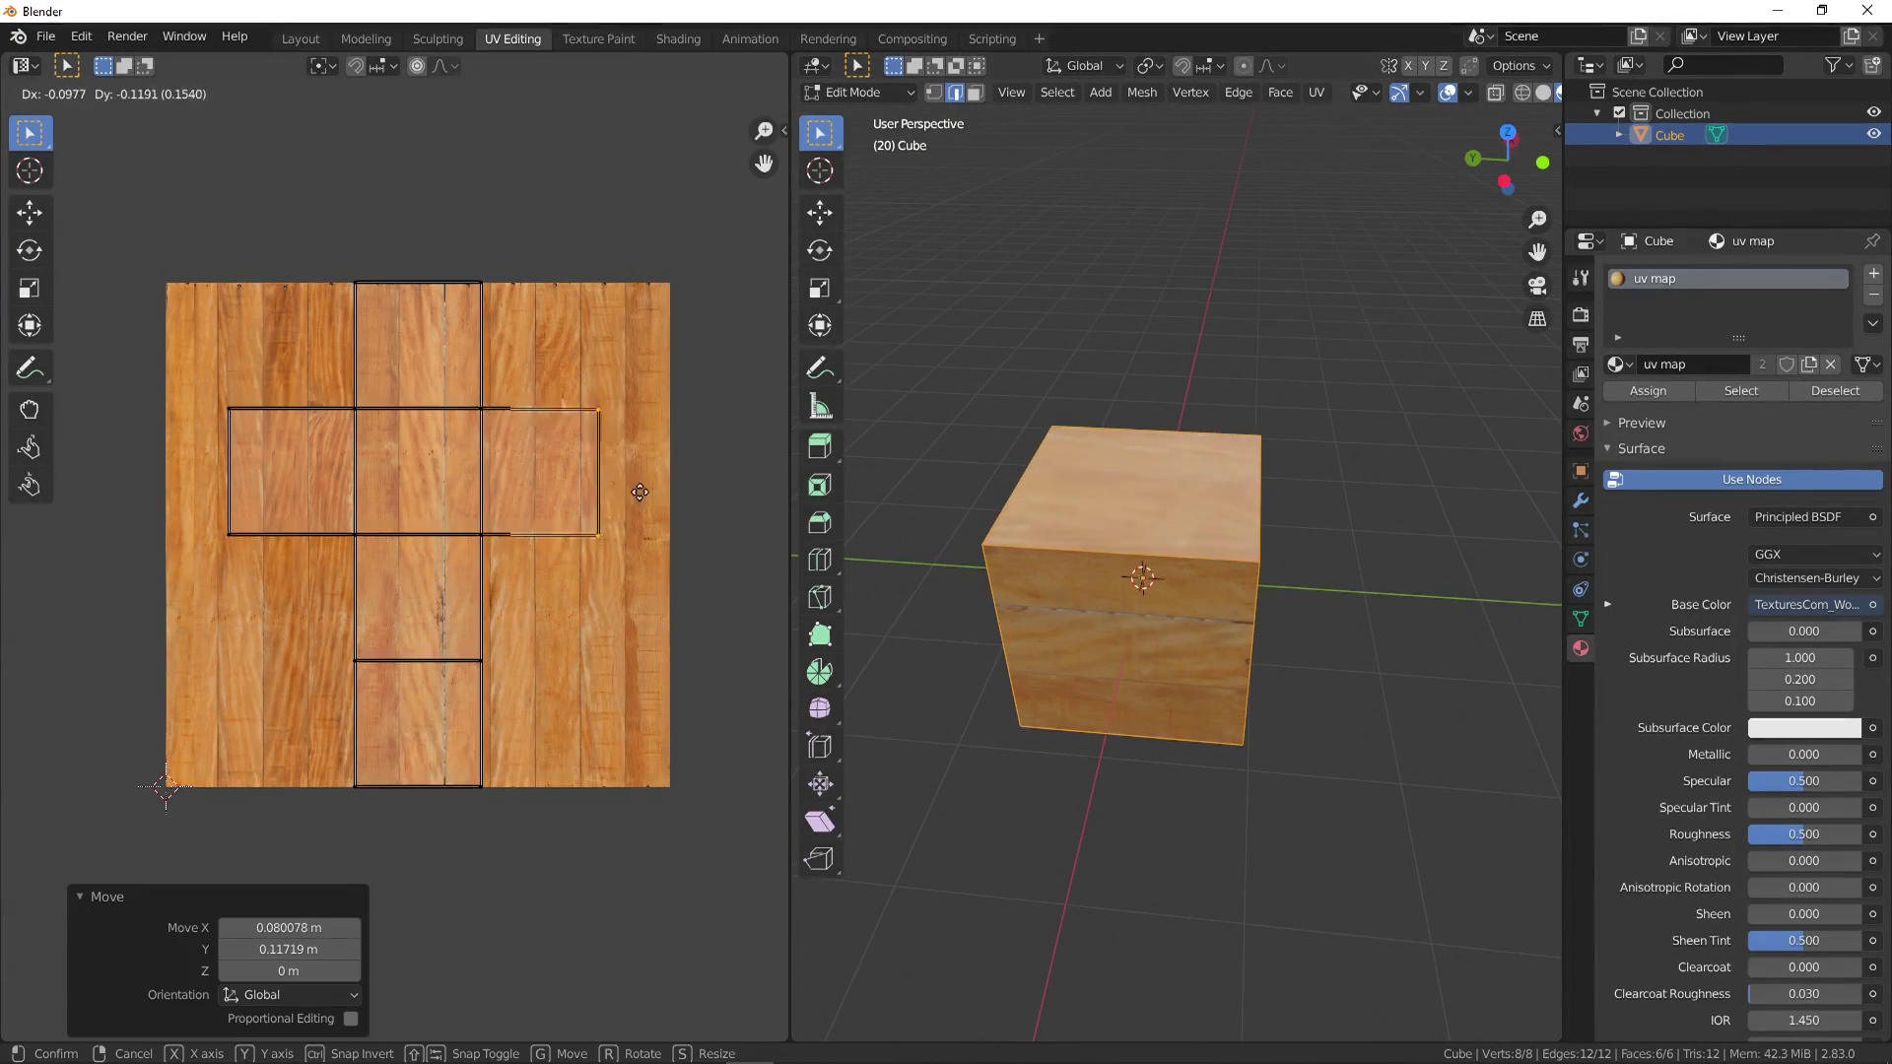
left_click(647, 488)
key("ctrl+z")
key("ctrl+shift+z")
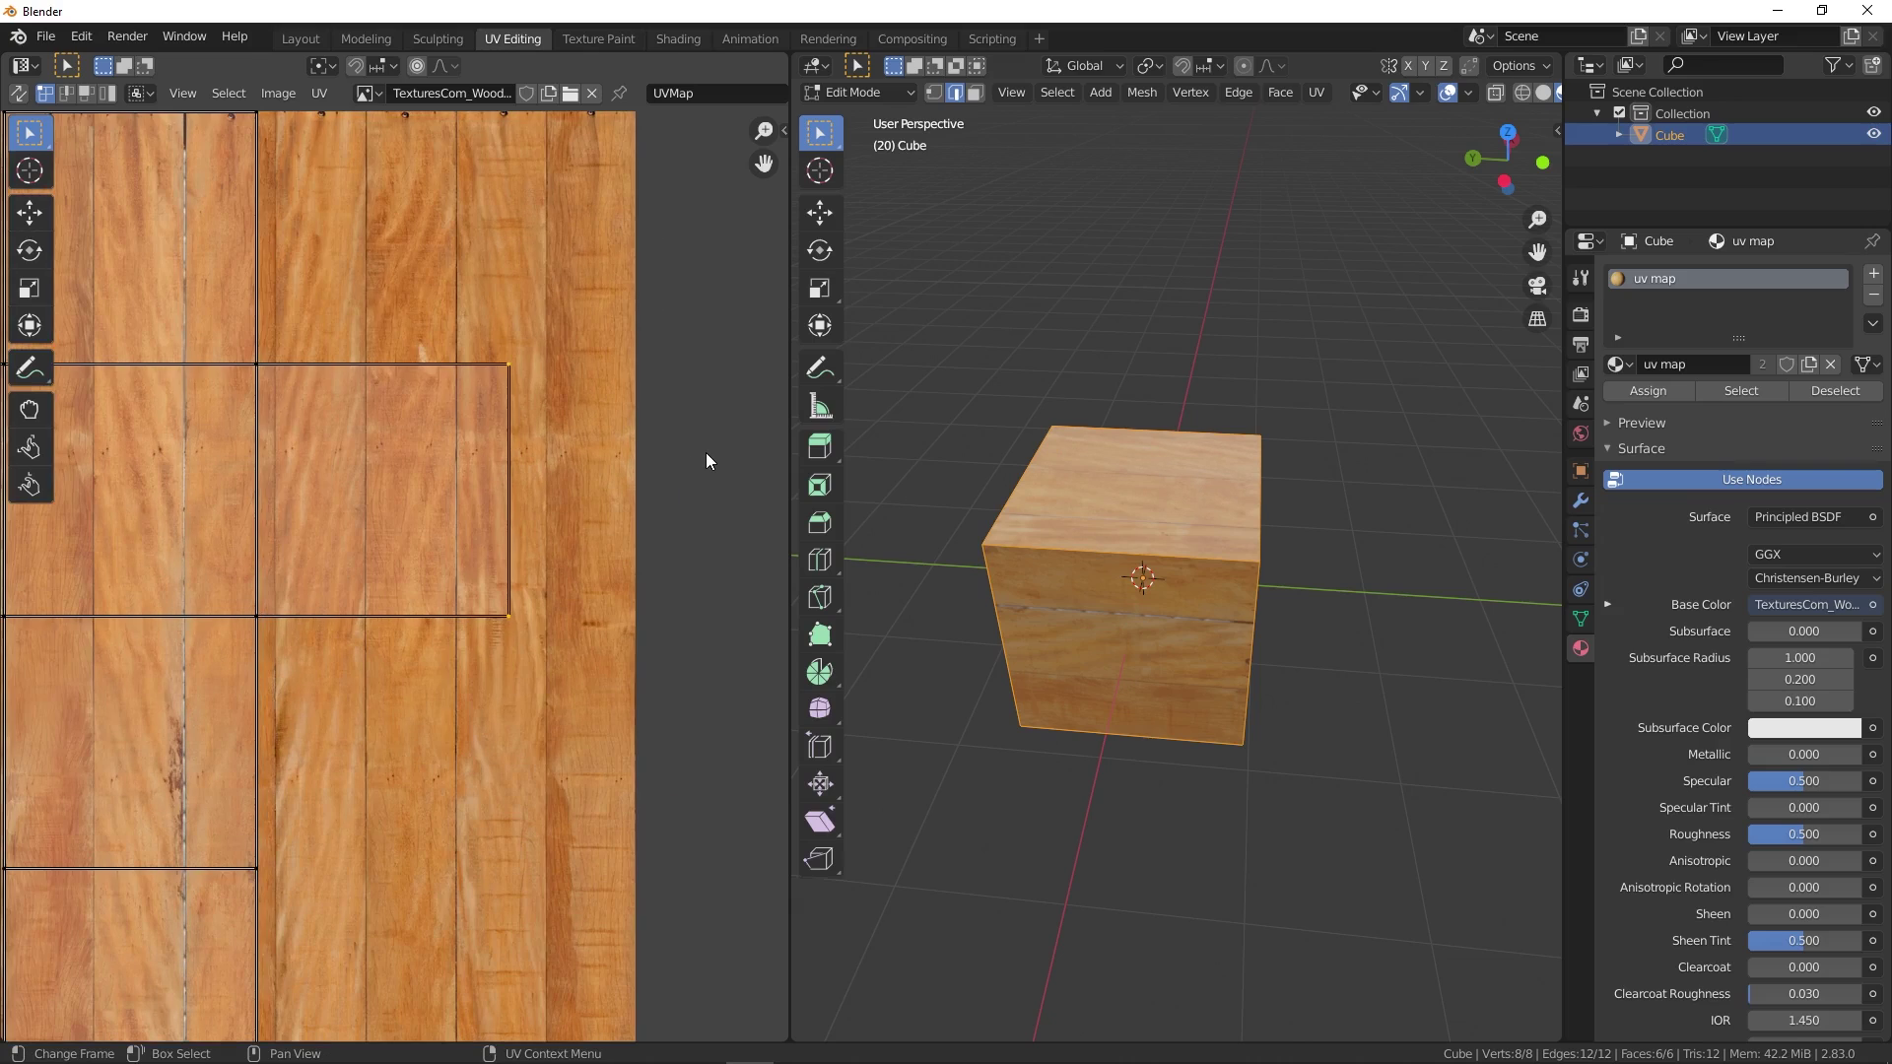
scroll(706, 452, "up", 3)
middle_click_drag(1084, 493, 1143, 463)
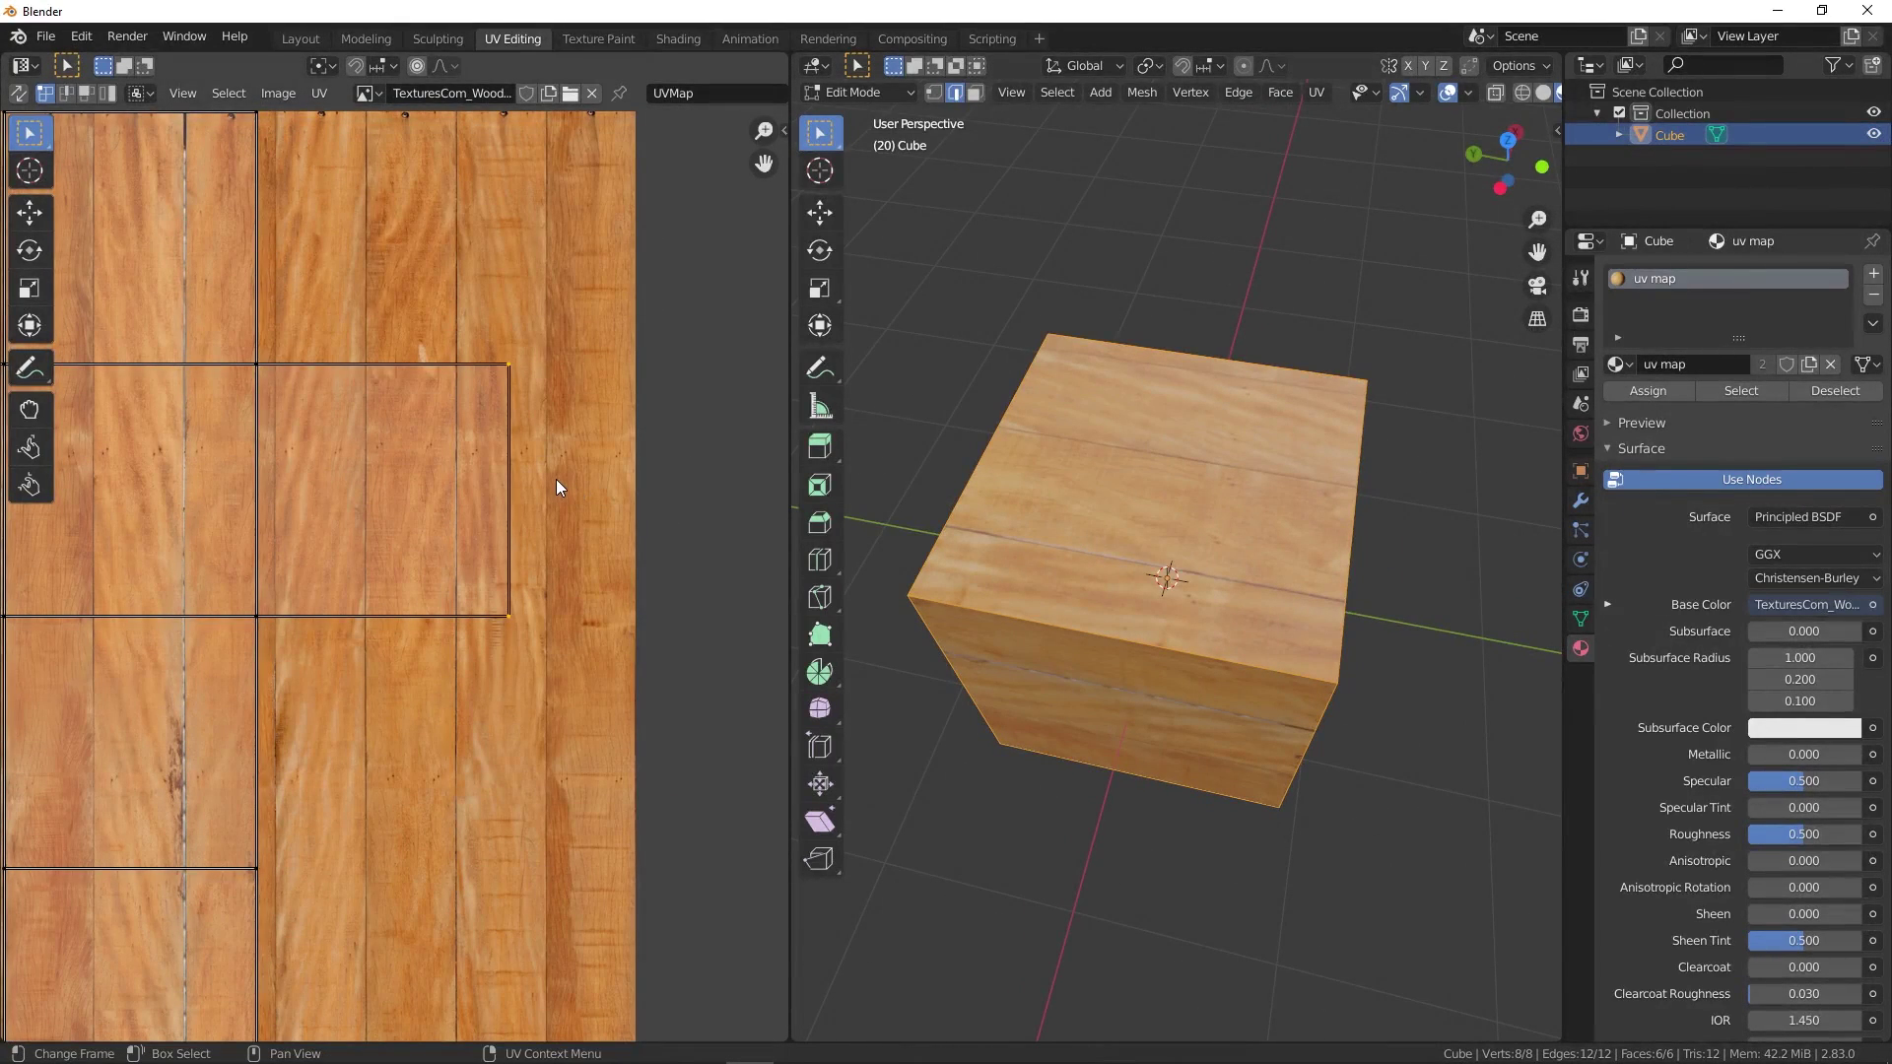
key("g")
key("x")
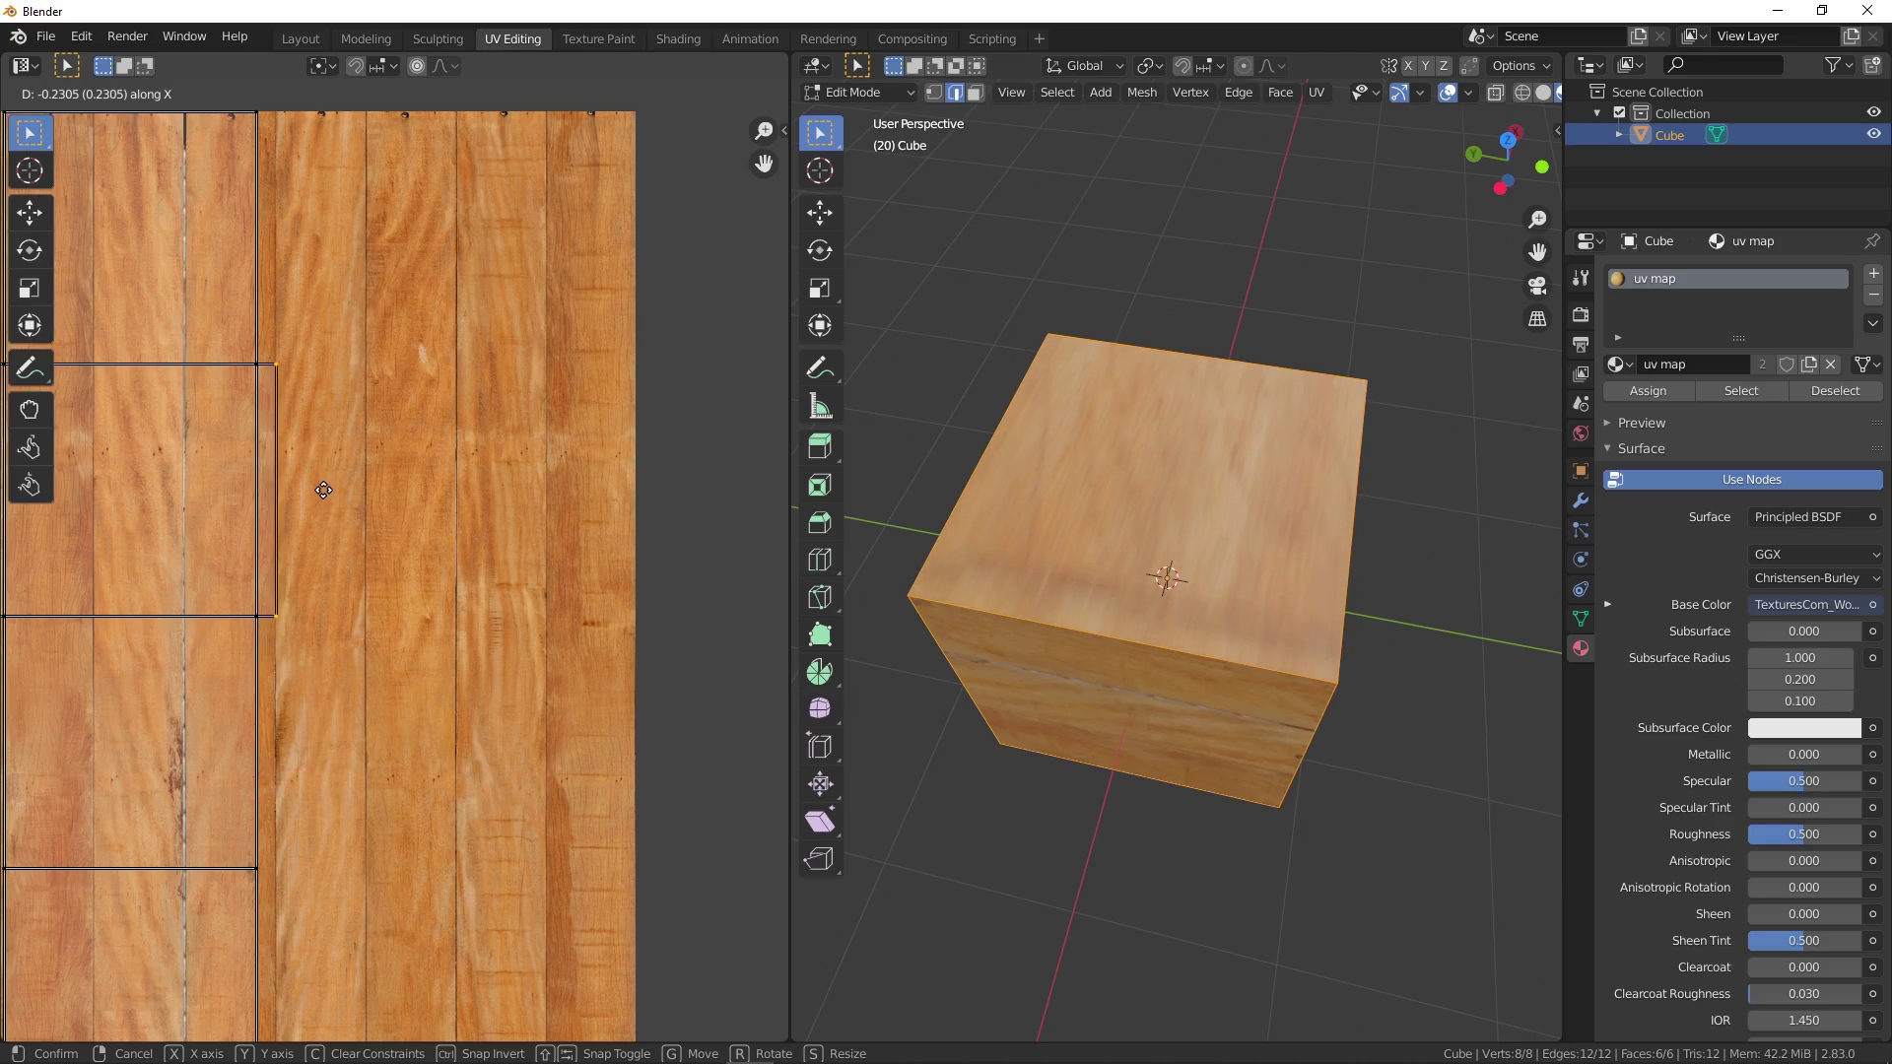
left_click(324, 490)
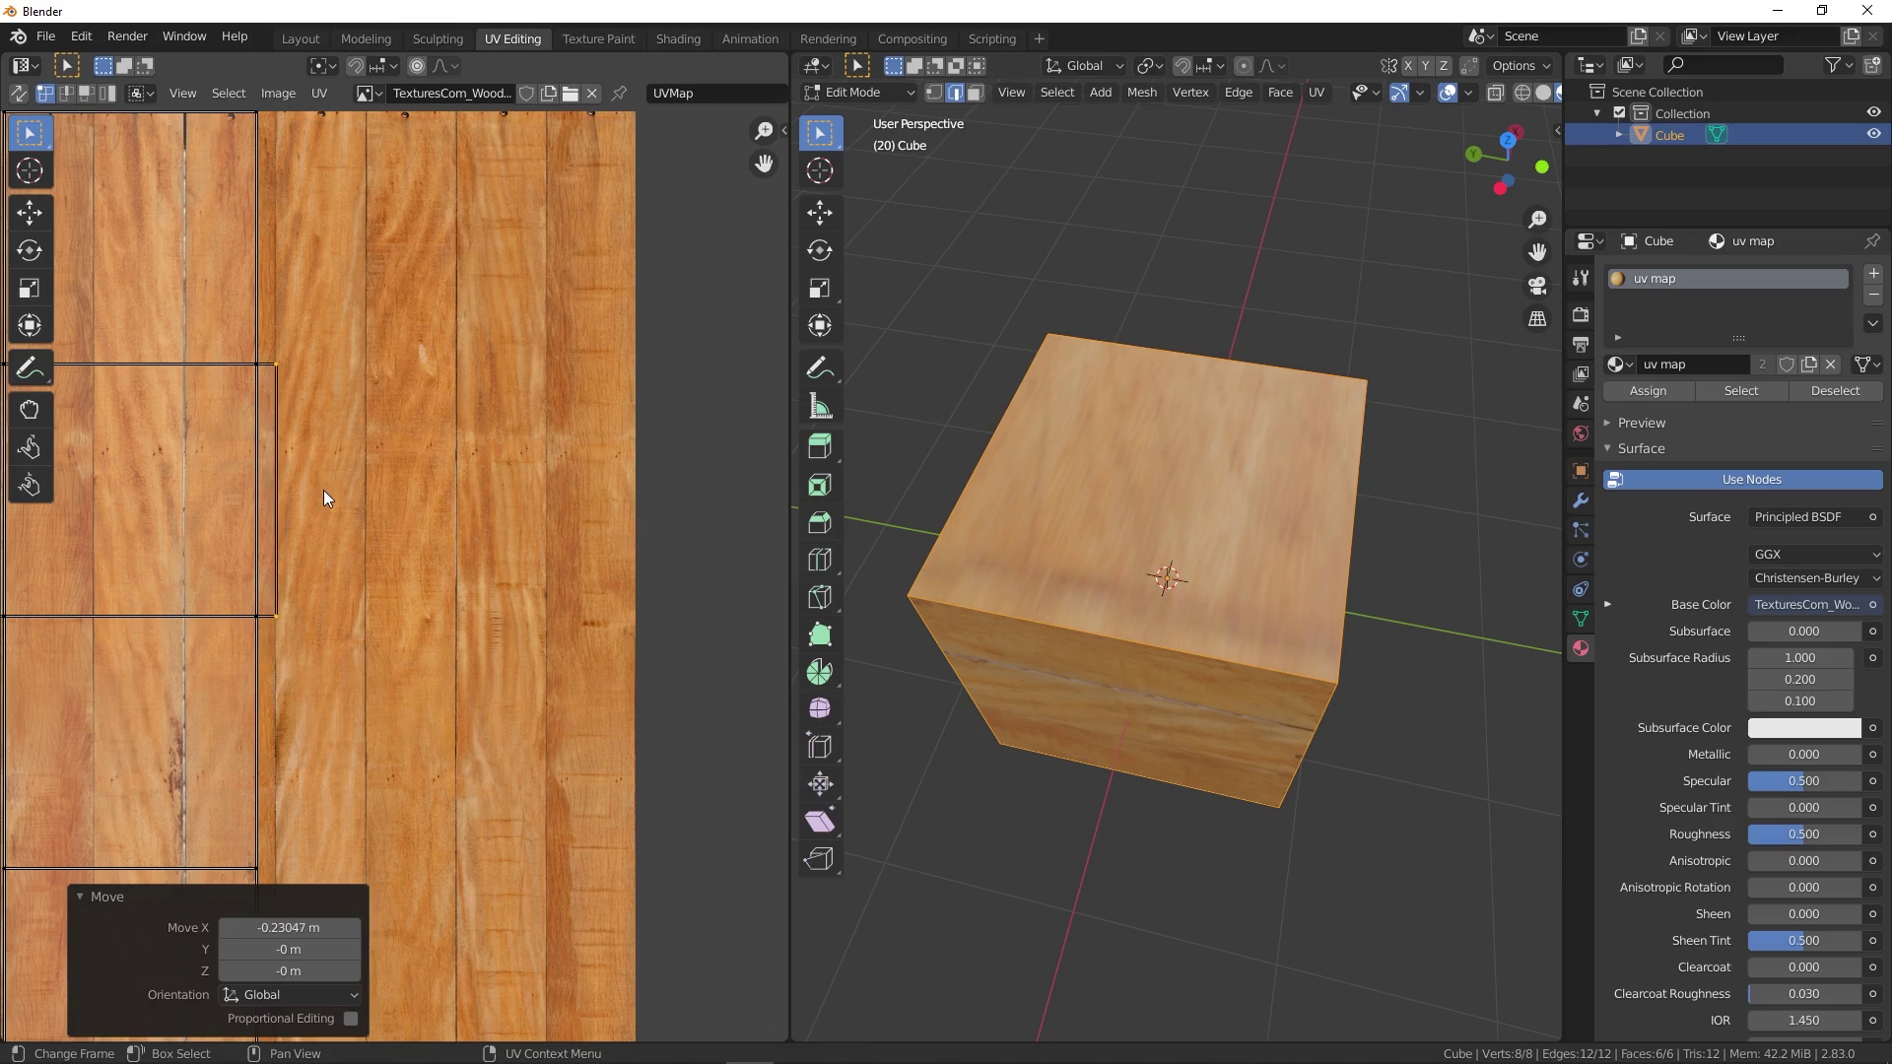
key("ctrl+z")
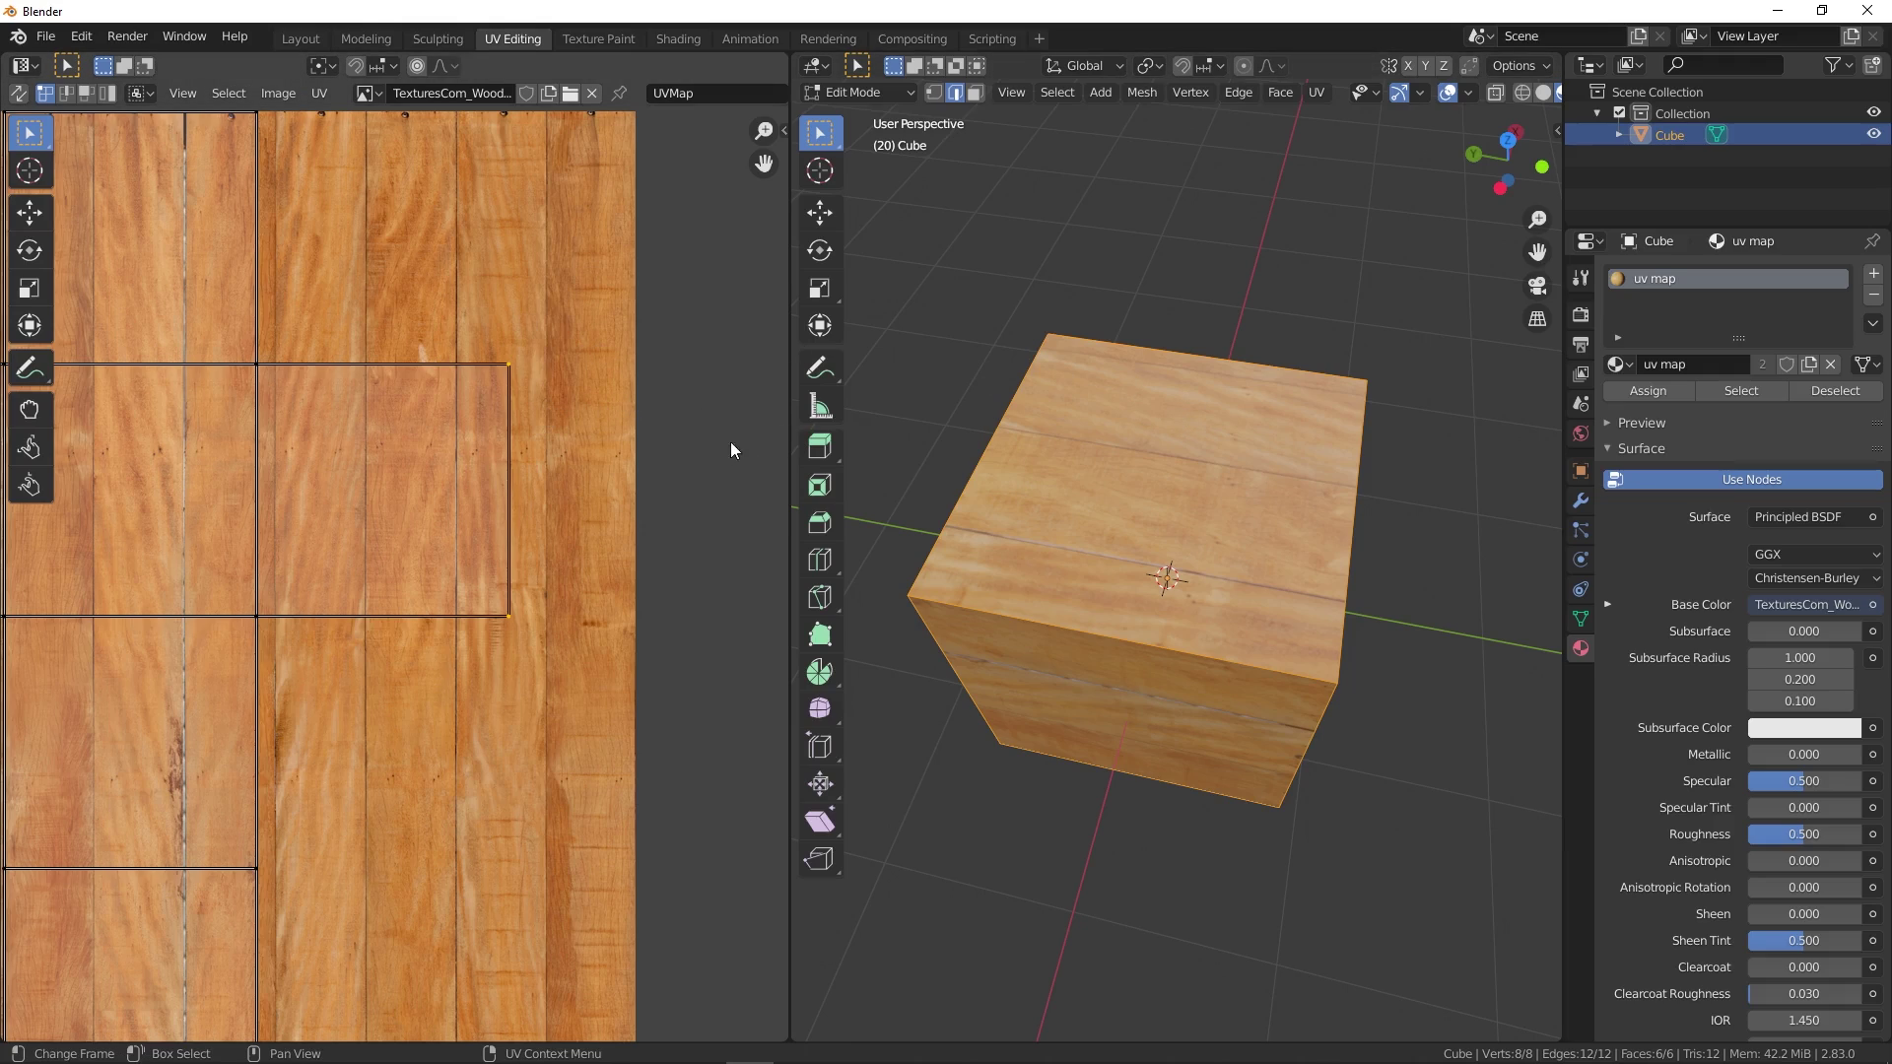
- Slide the cube's UV island along the X axis
scroll(444, 430, "down", 3)
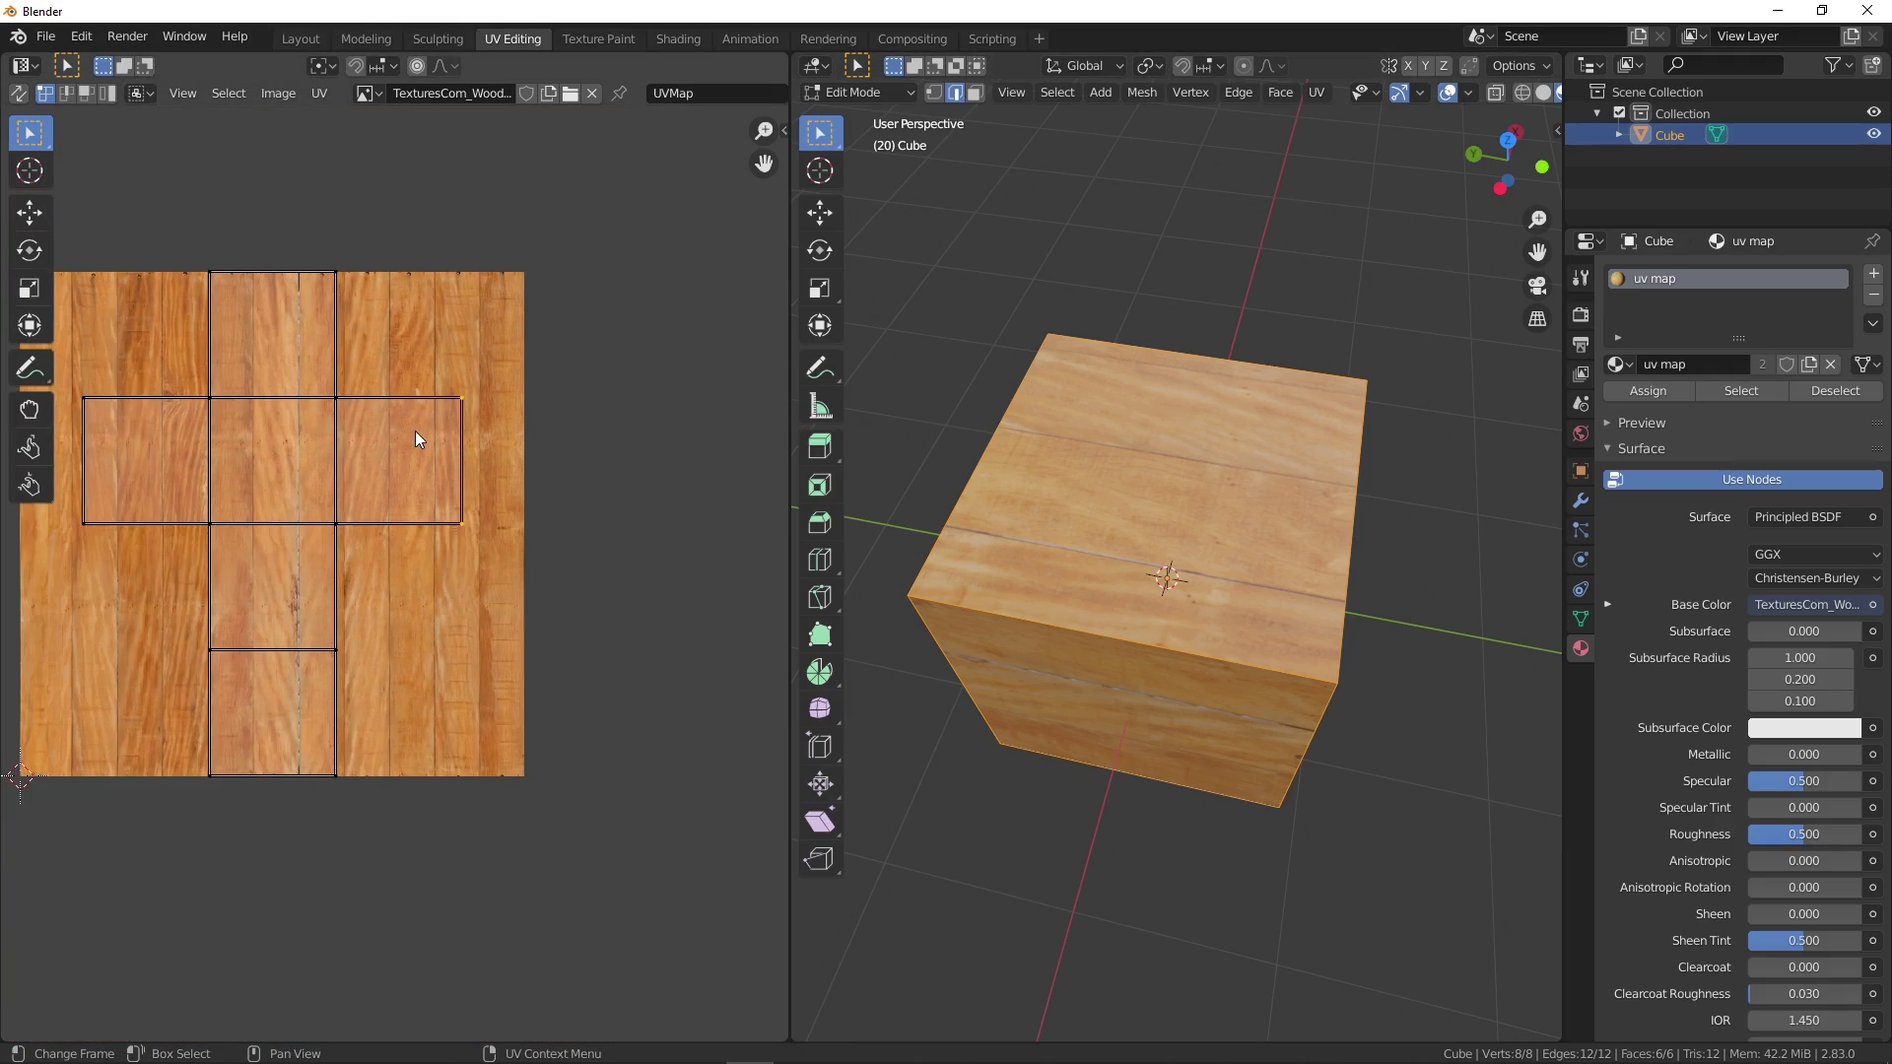
scroll(415, 430, "up", 1)
scroll(416, 429, "up", 2)
scroll(416, 430, "up", 1)
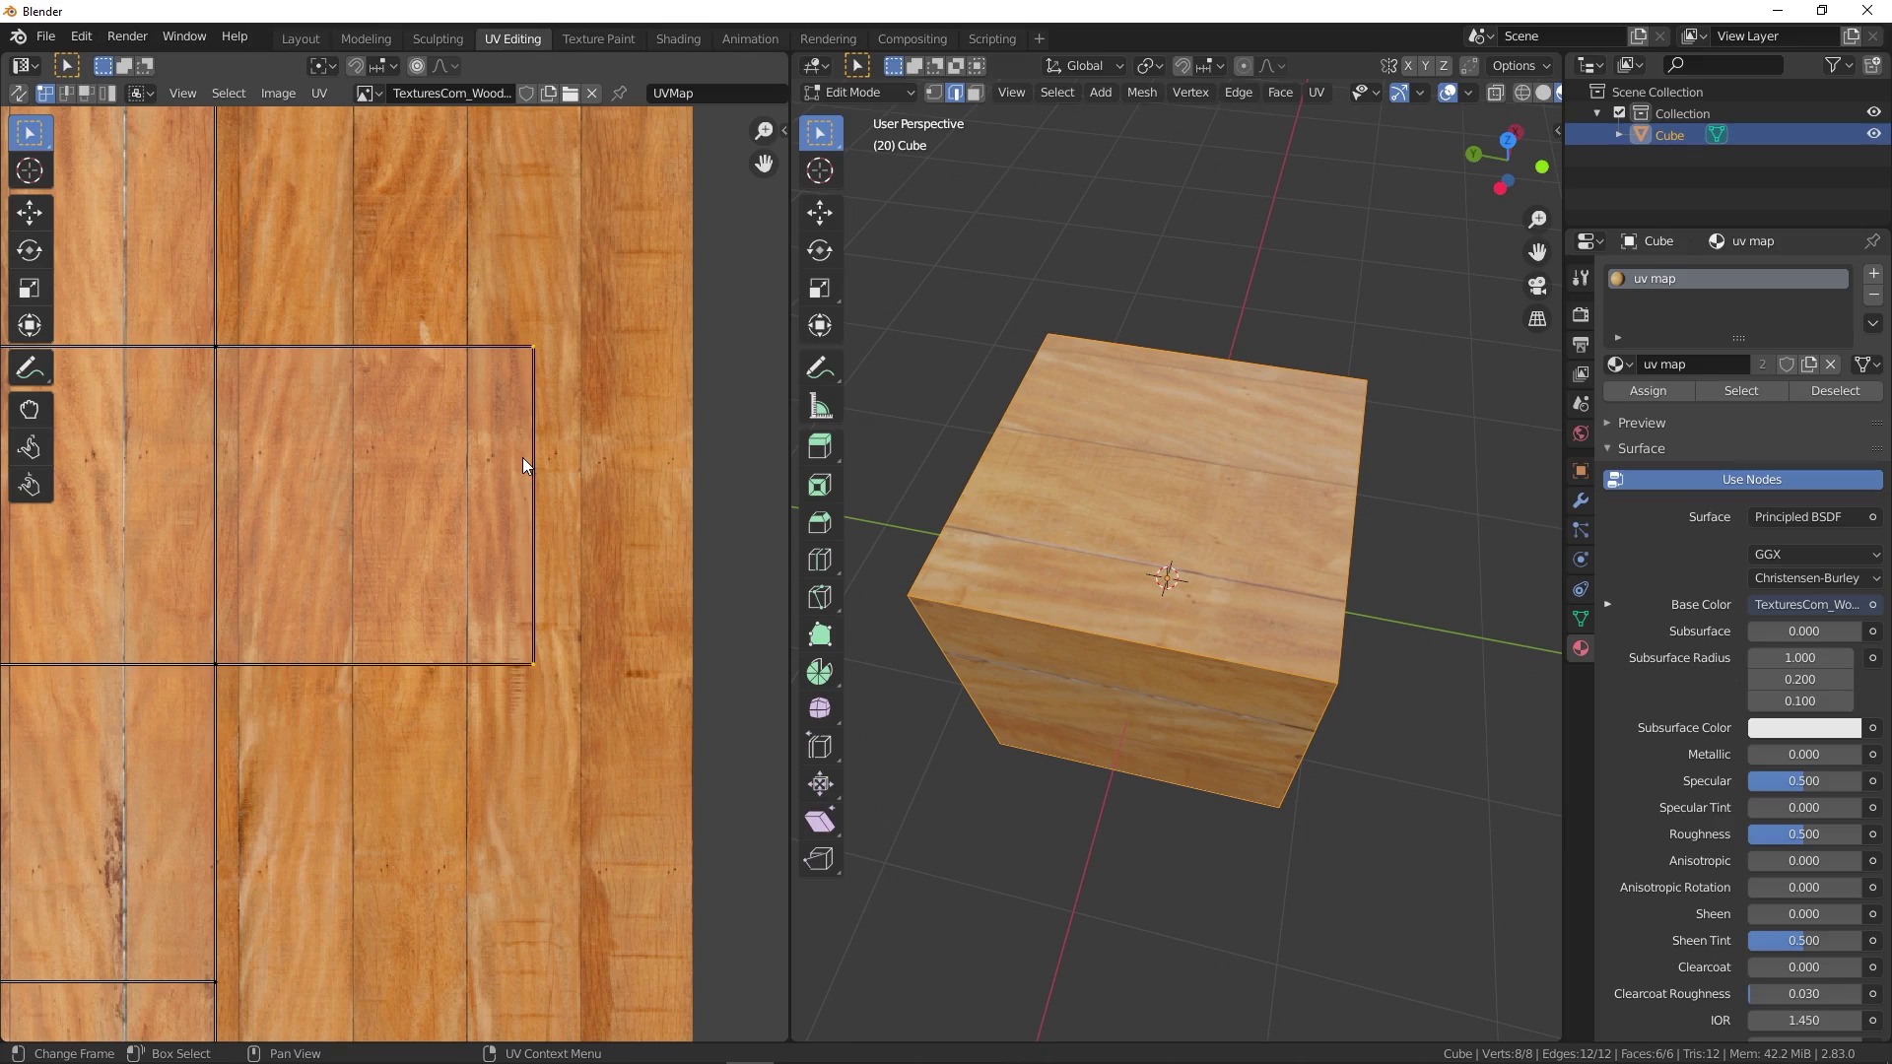
scroll(473, 429, "down", 2)
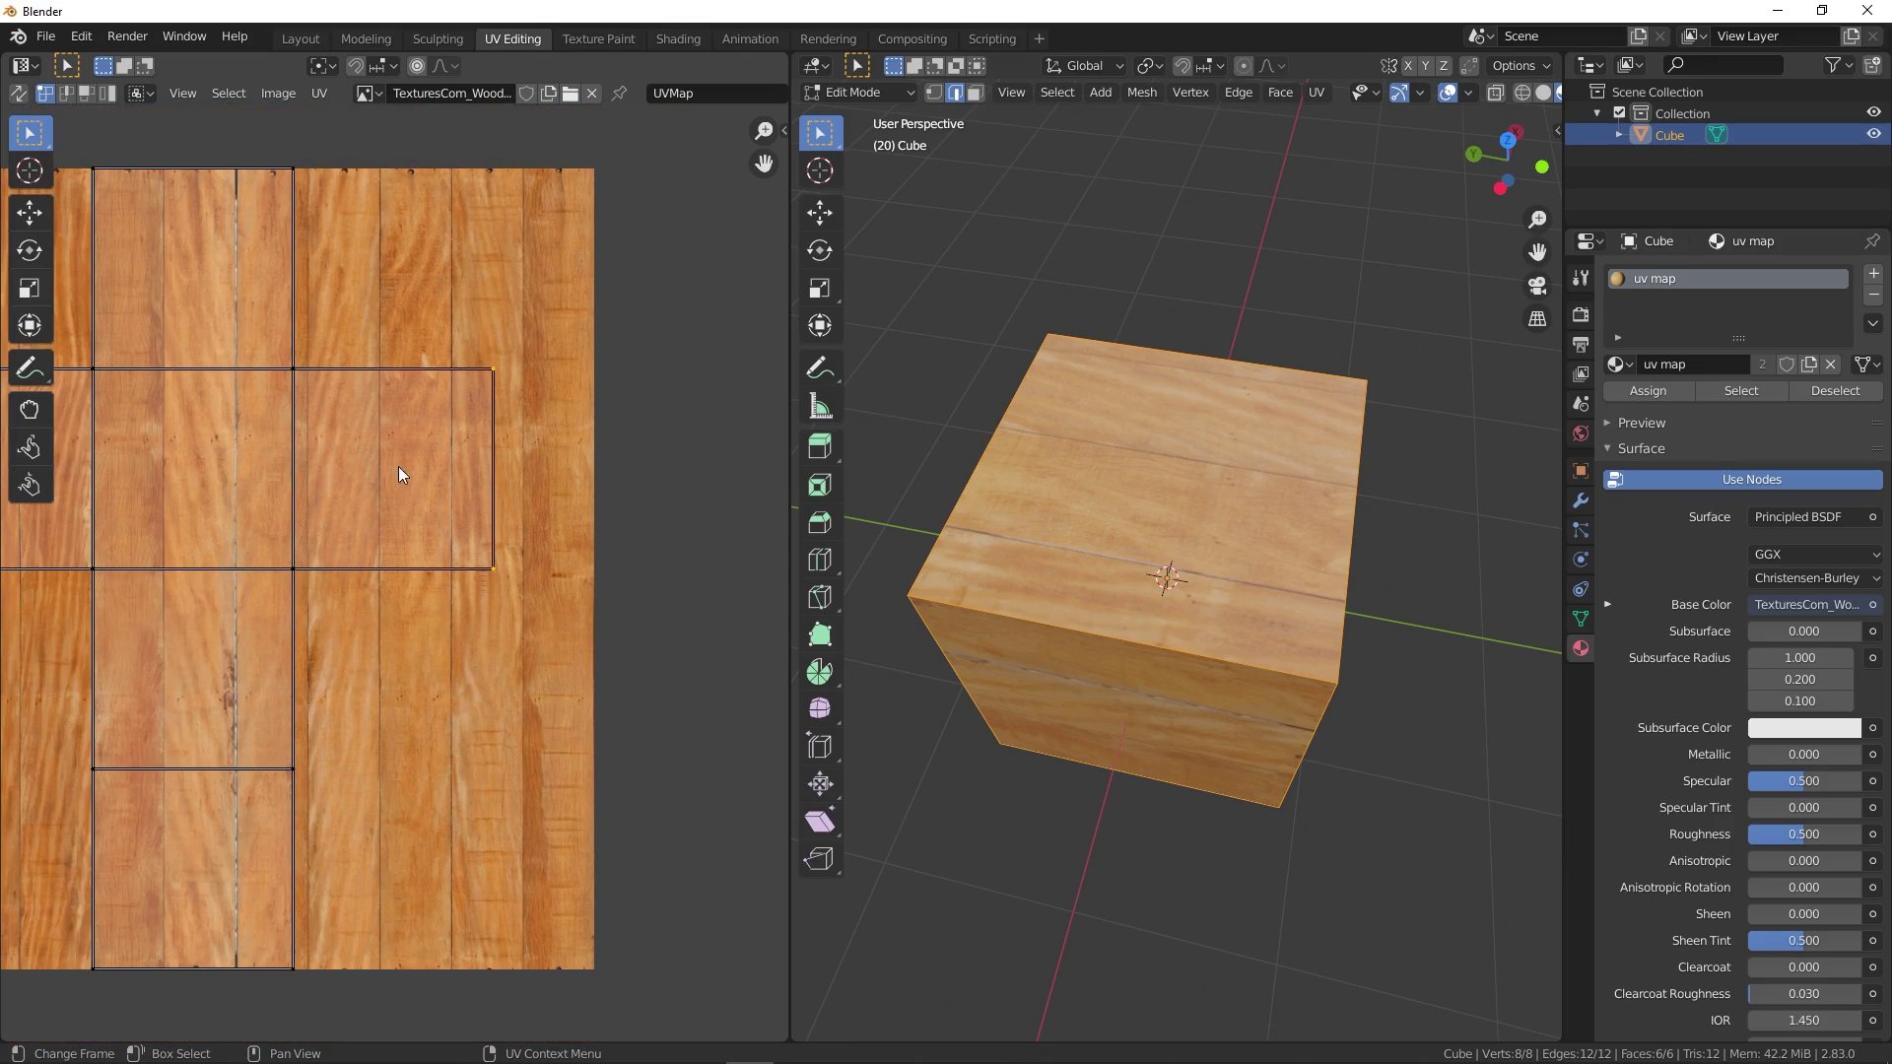
middle_click_drag(1084, 444, 1113, 591)
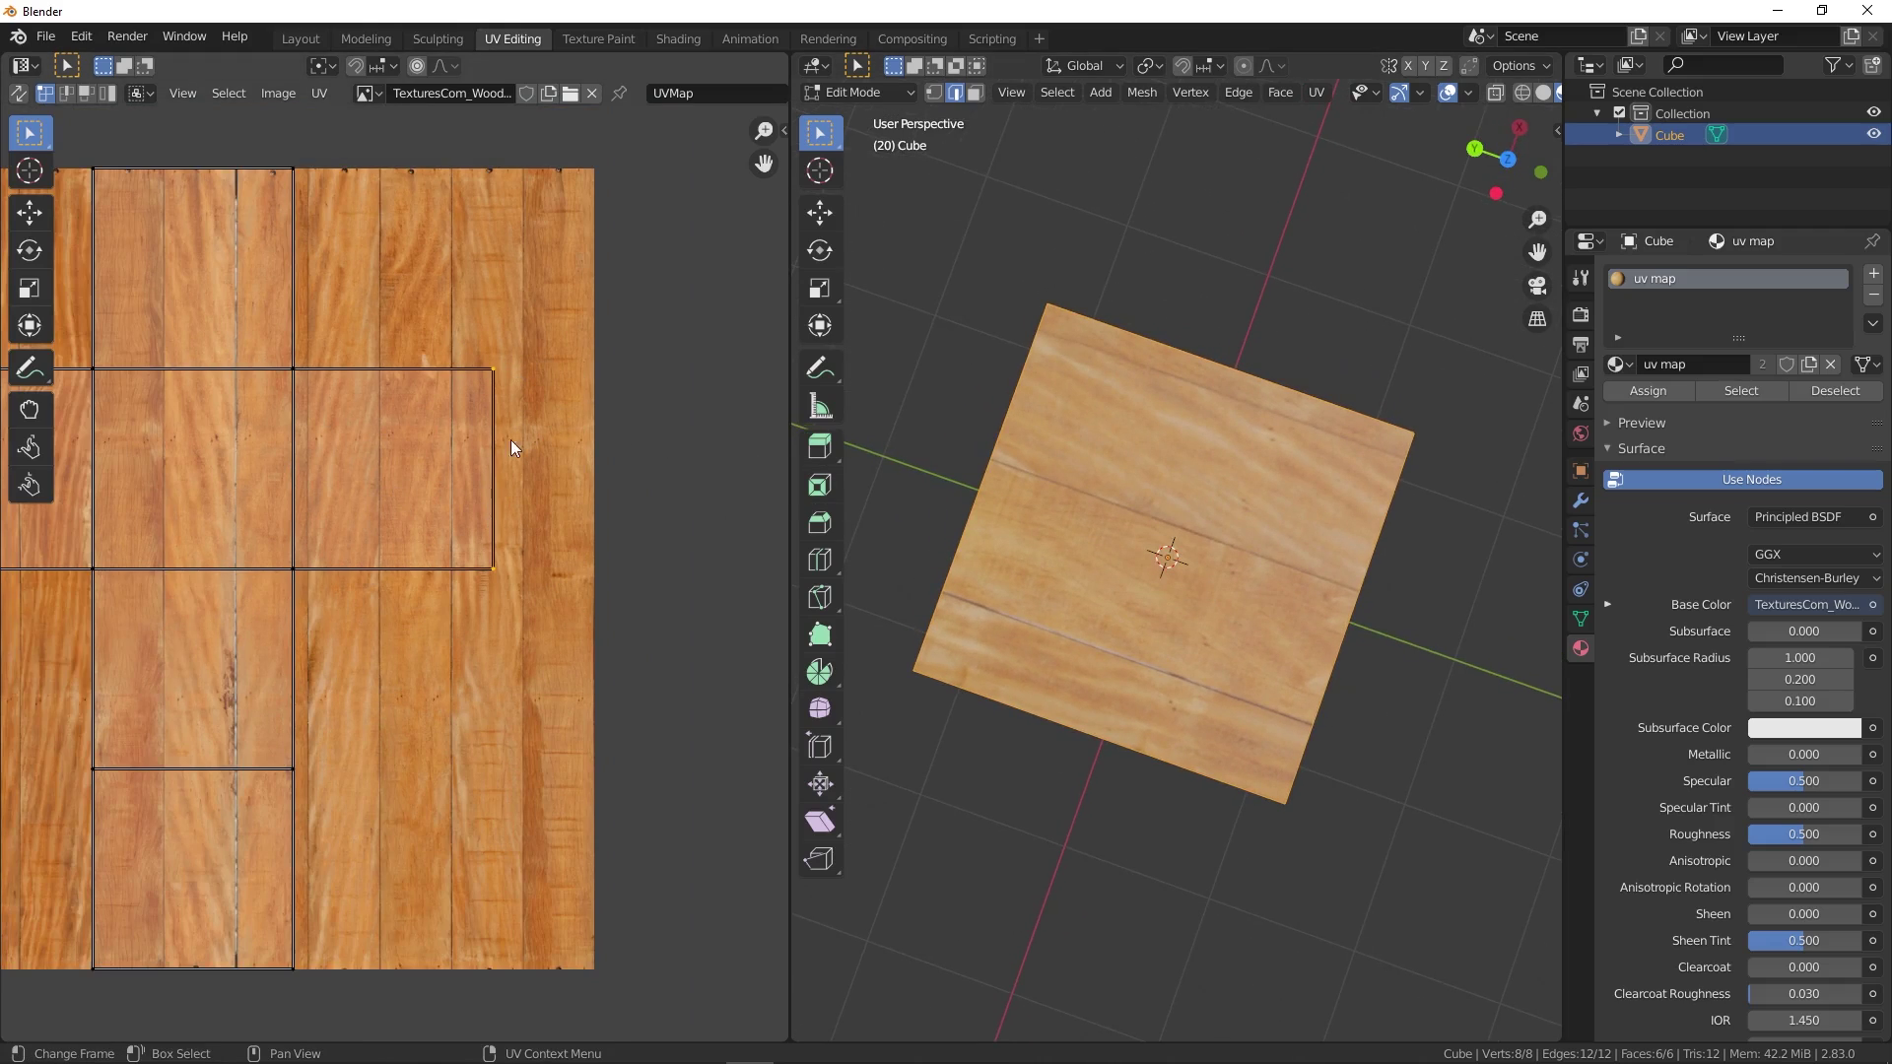
key("g")
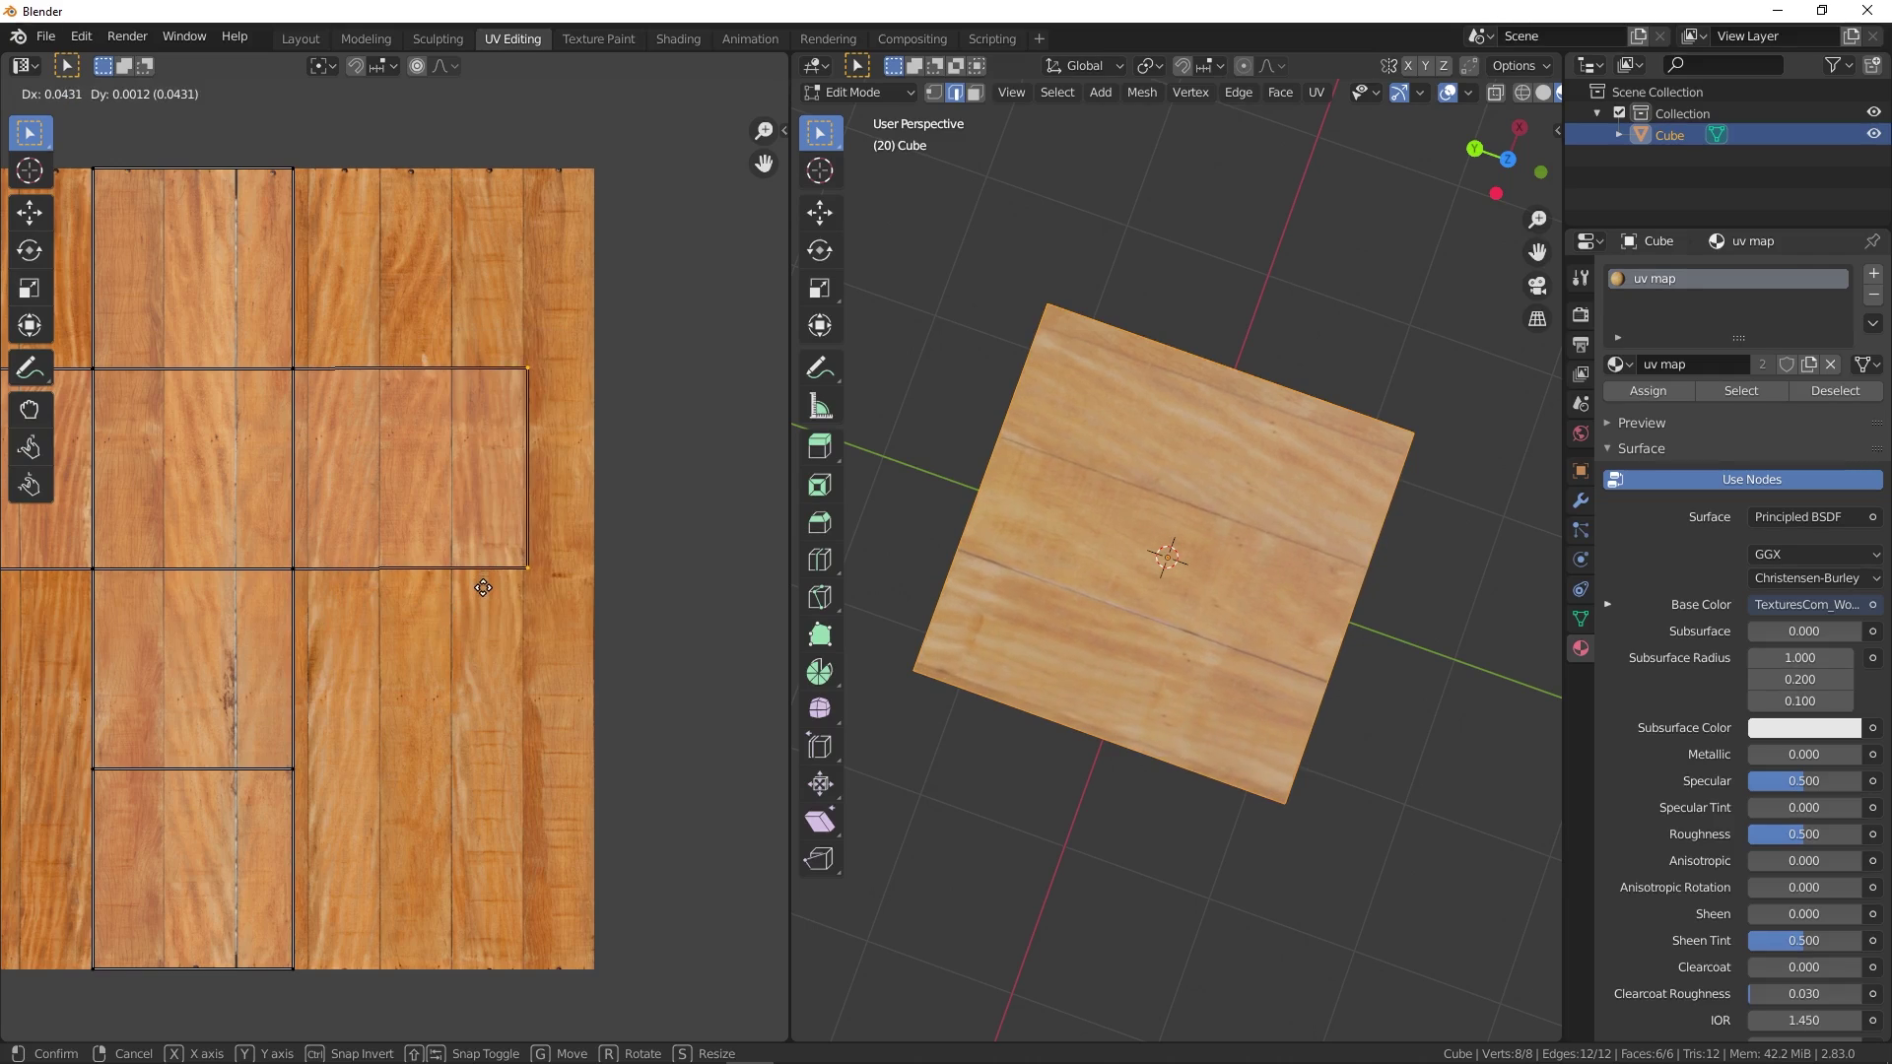
key("x")
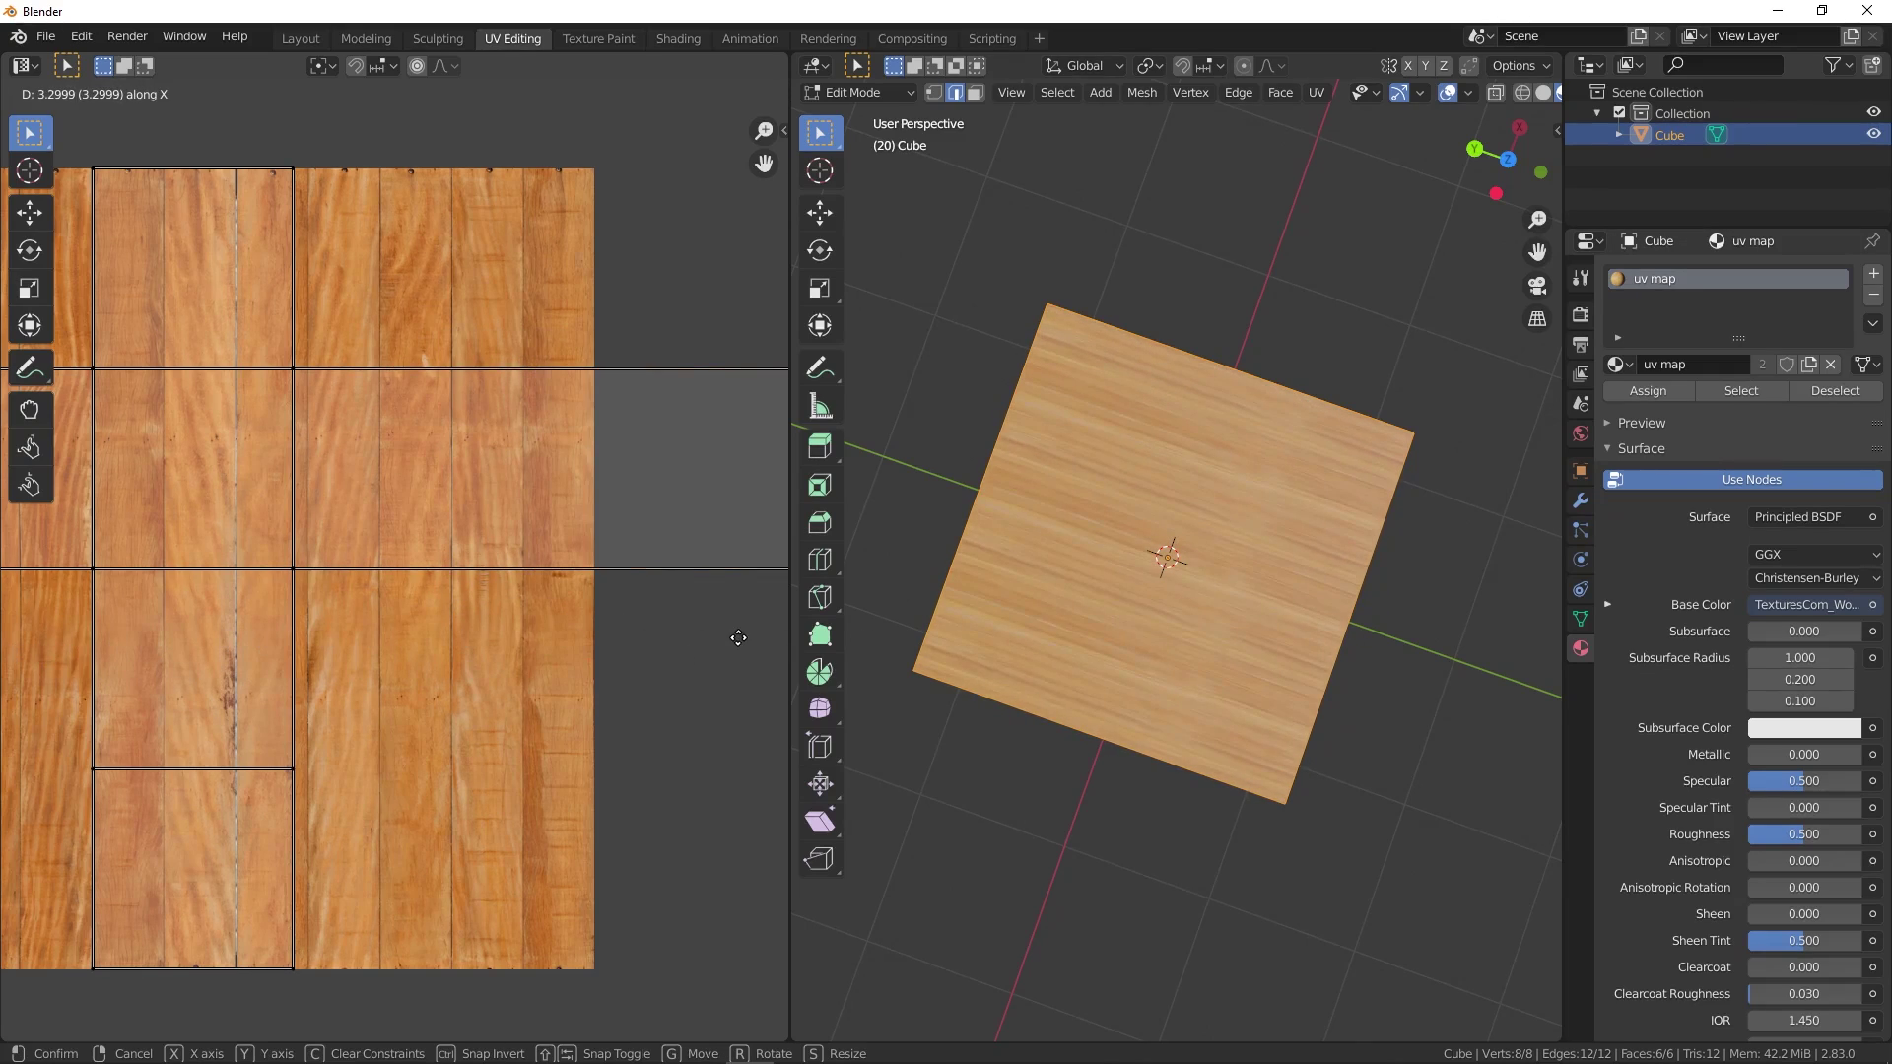
key("Return")
- Box-select the island's right-end UV vertices and move them to fit the texture square
scroll(469, 612, "down", 5)
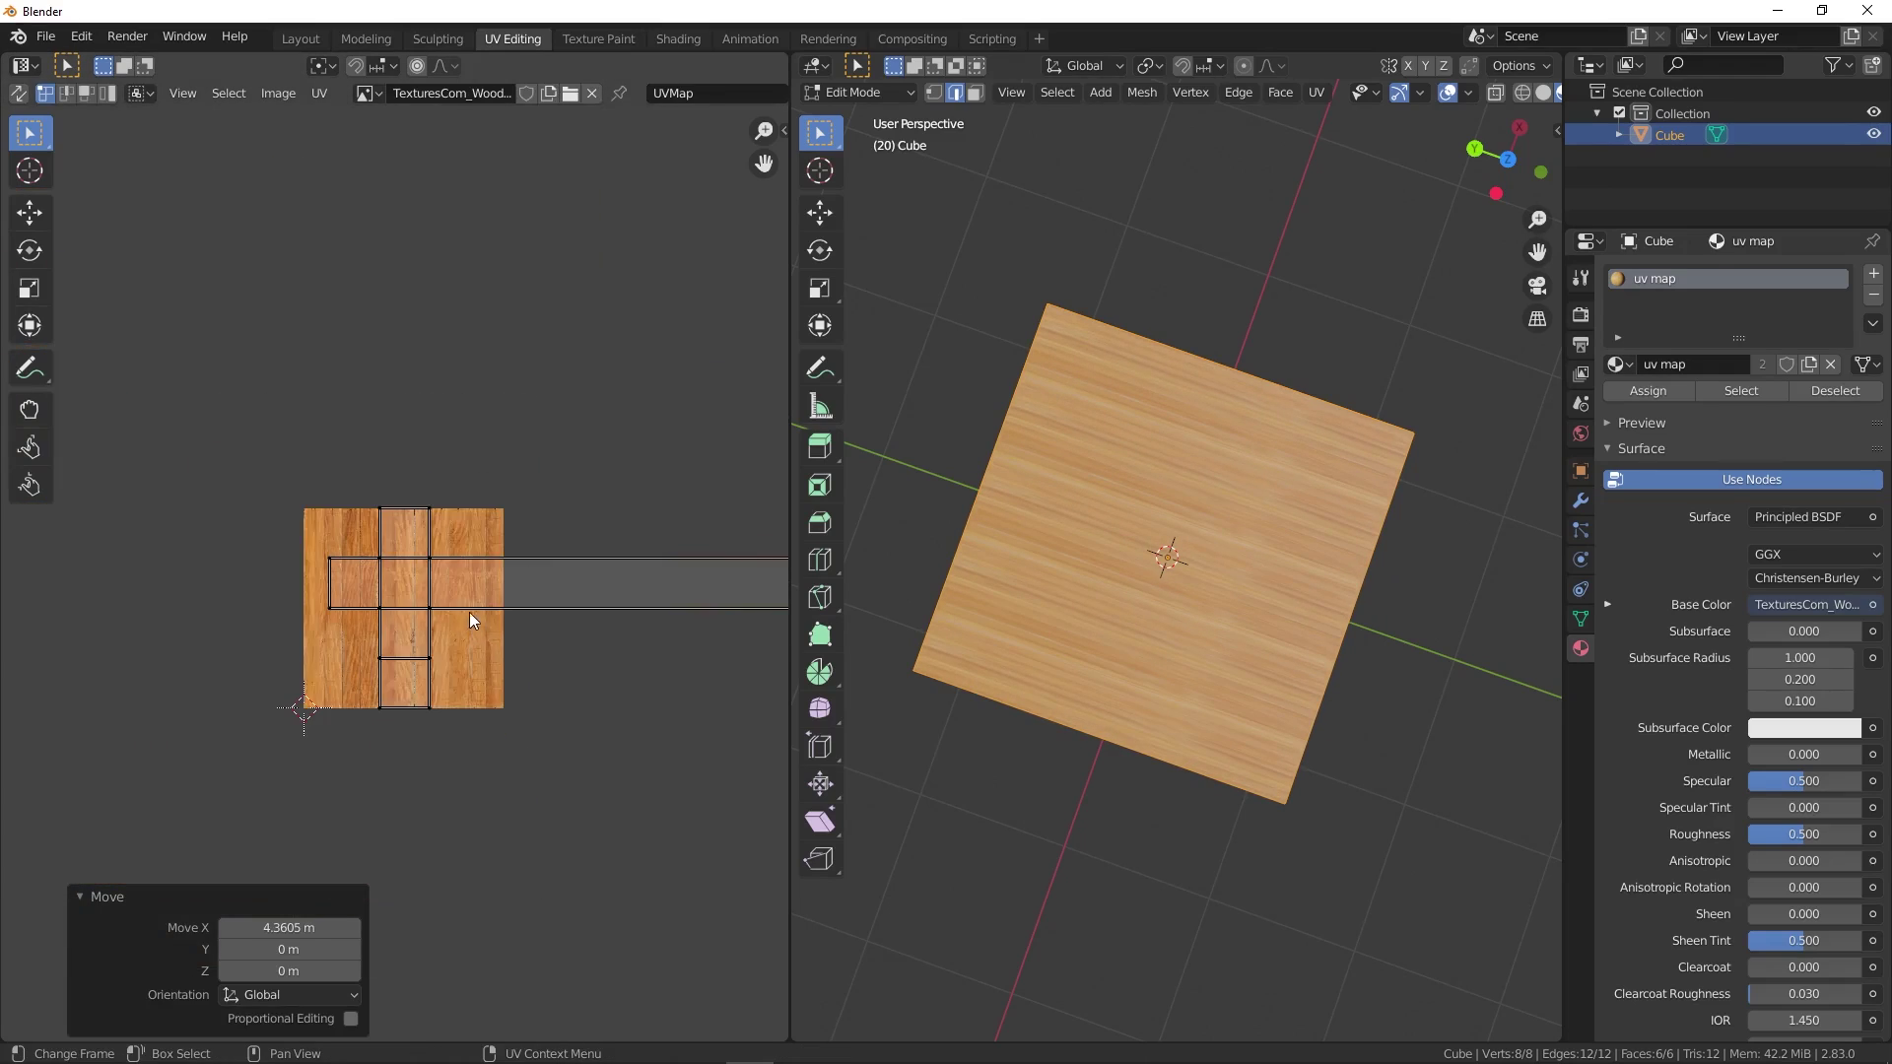
scroll(484, 605, "down", 5)
scroll(483, 591, "down", 2)
scroll(552, 601, "up", 3)
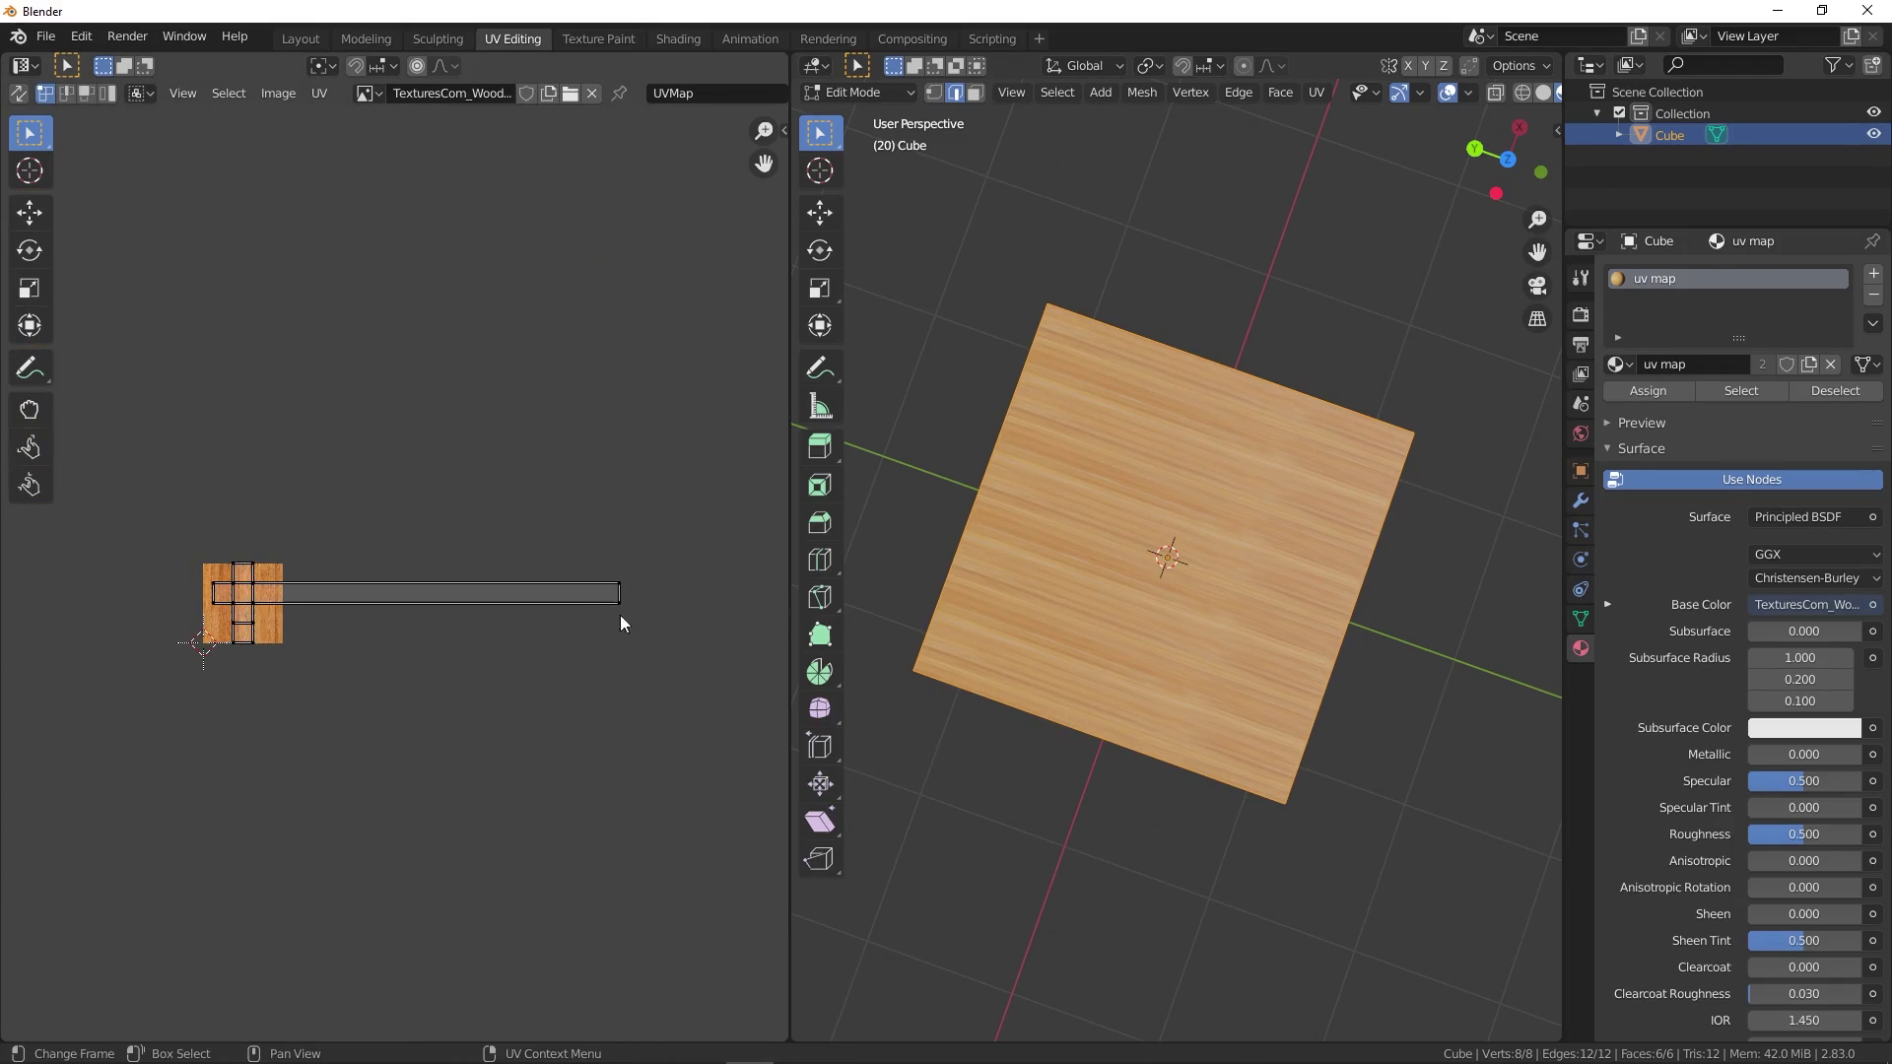
mouse_move(1133, 591)
middle_mouse_down()
mouse_move(1161, 512)
mouse_move(1090, 585)
middle_mouse_up()
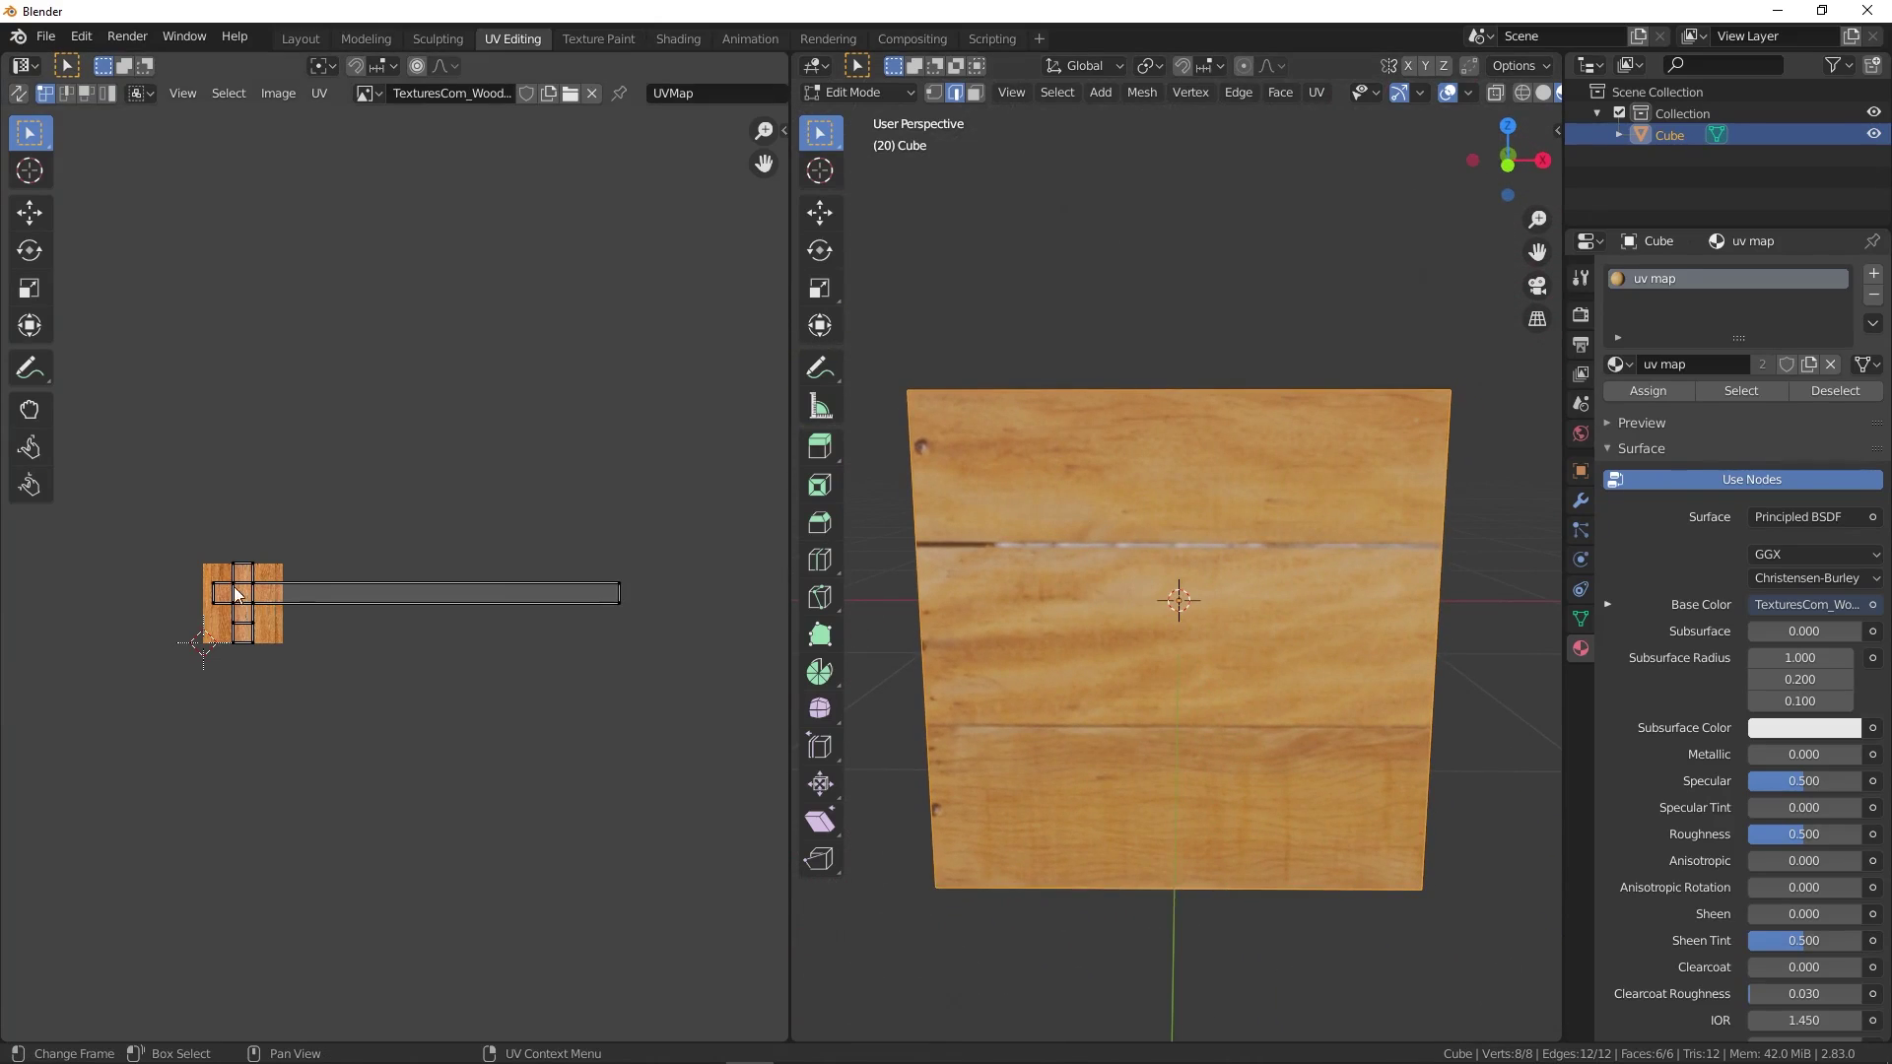
scroll(247, 602, "up", 8)
scroll(247, 599, "up", 1)
middle_click_drag(1133, 493, 1143, 671)
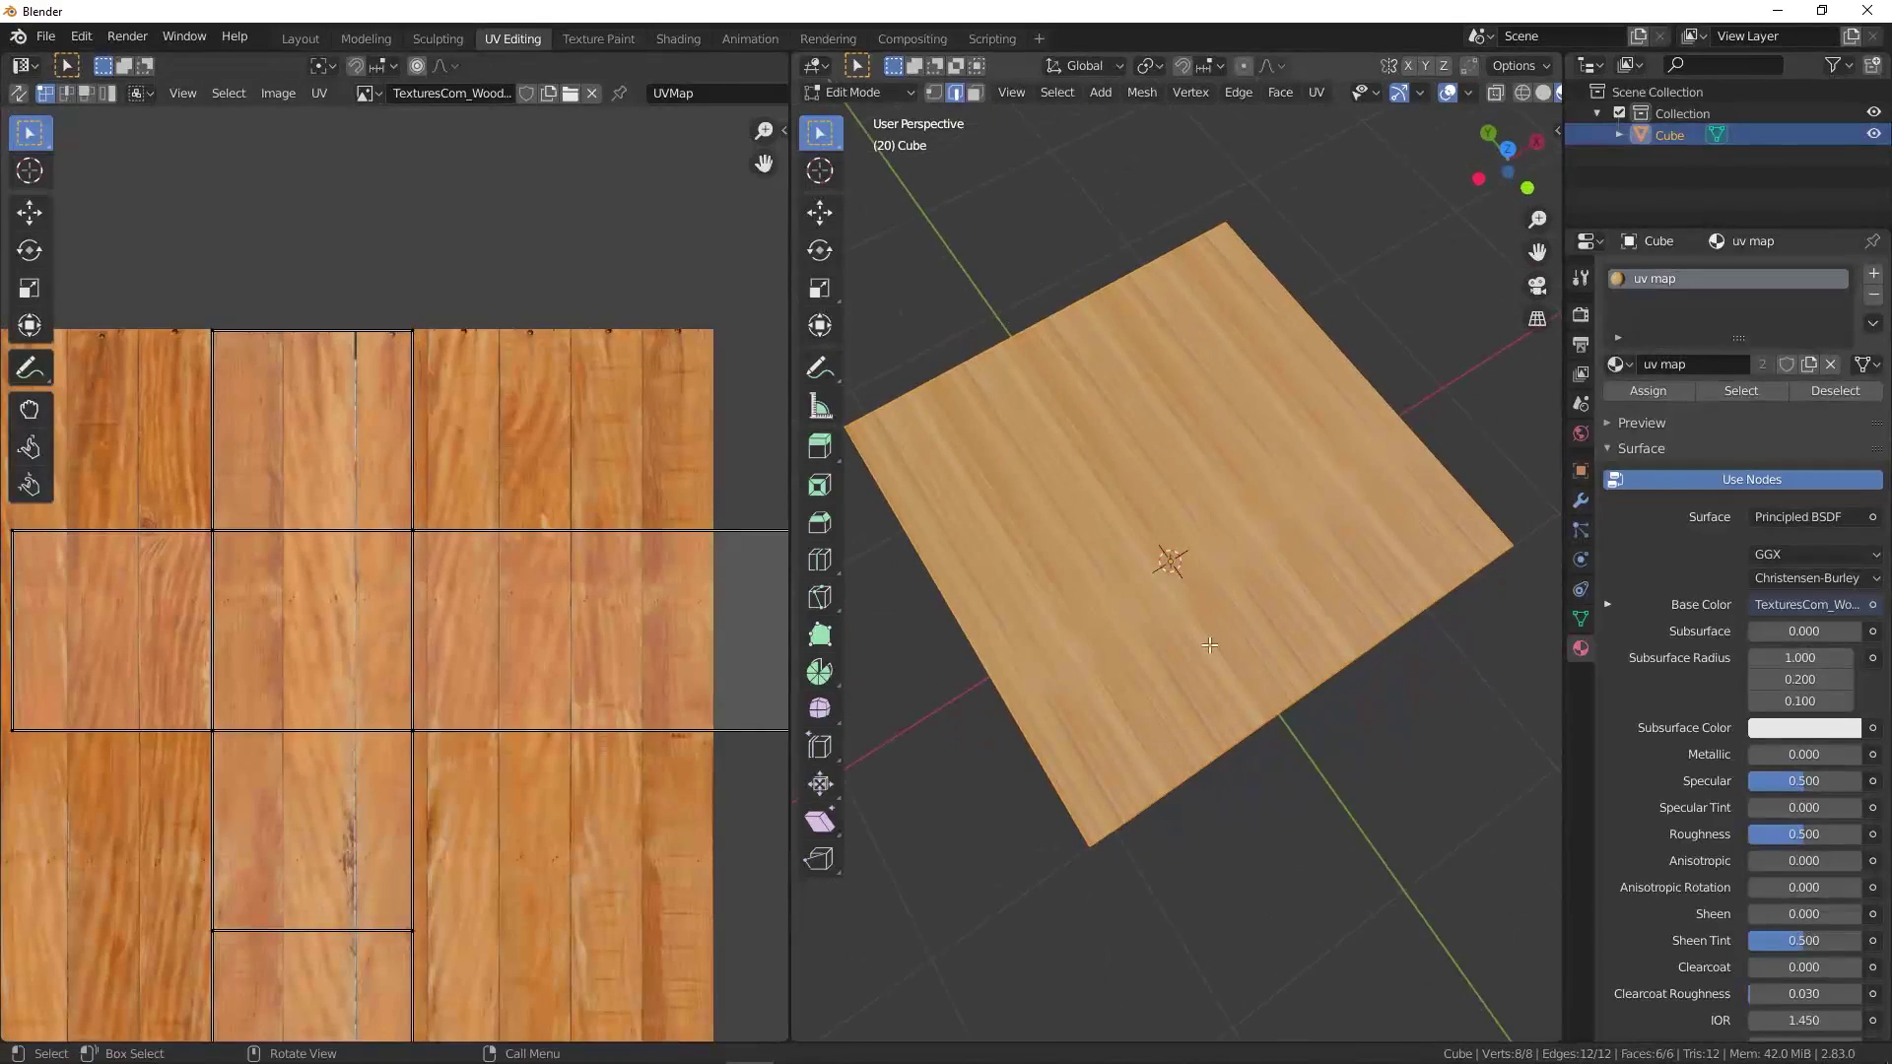
scroll(288, 576, "down", 2)
scroll(288, 576, "down", 6)
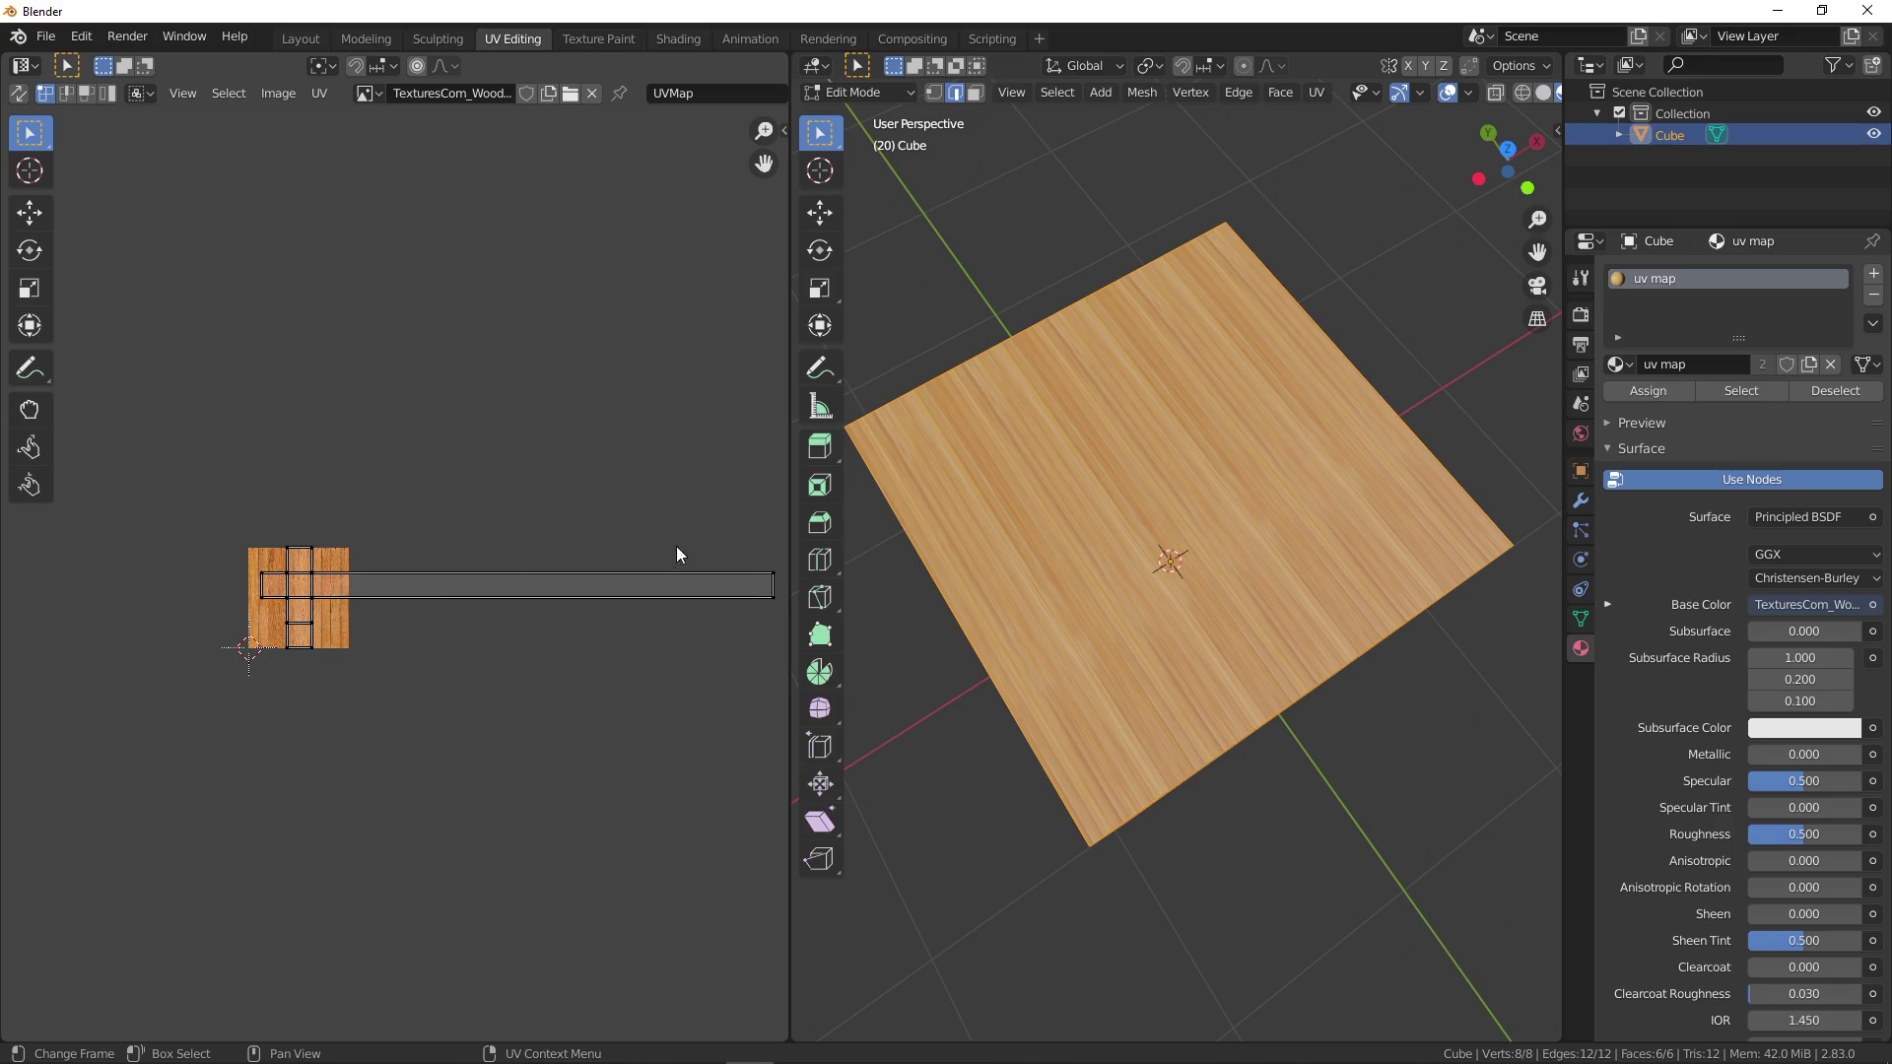
left_click_drag(698, 538, 781, 629)
key("g")
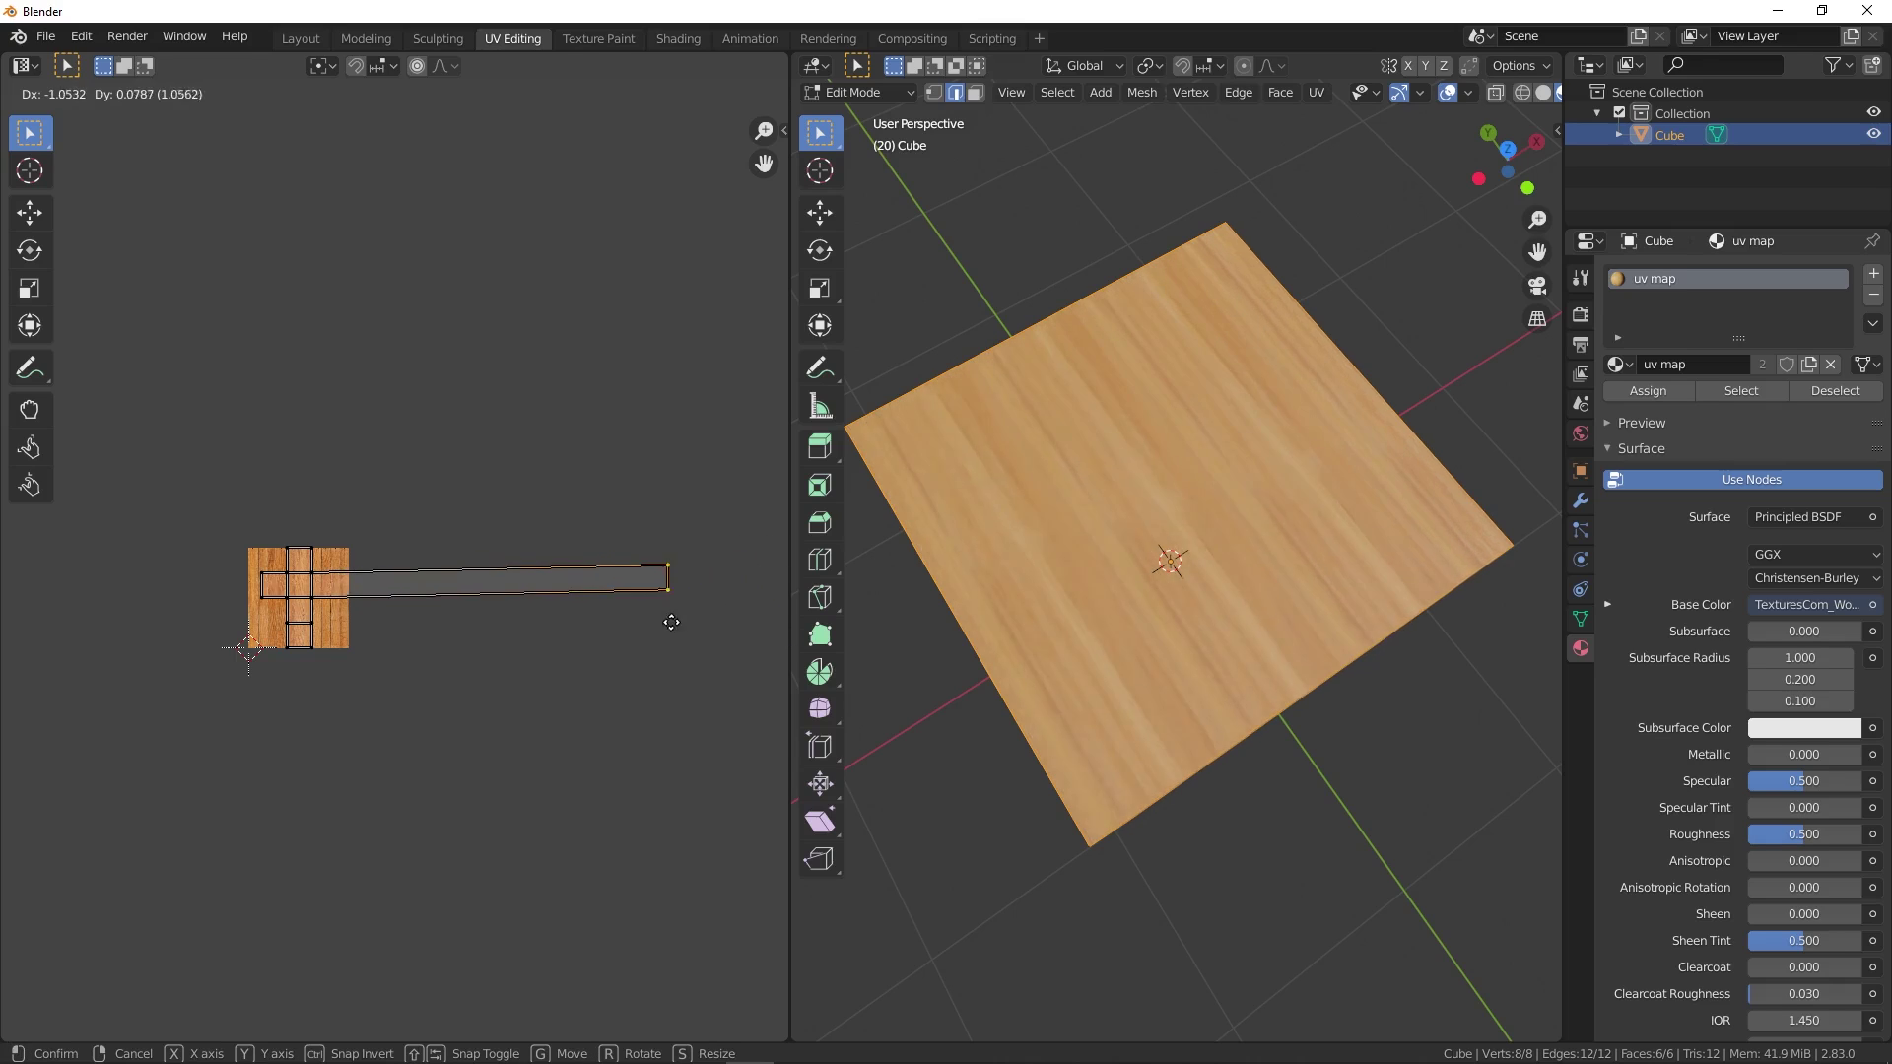
left_click(351, 674)
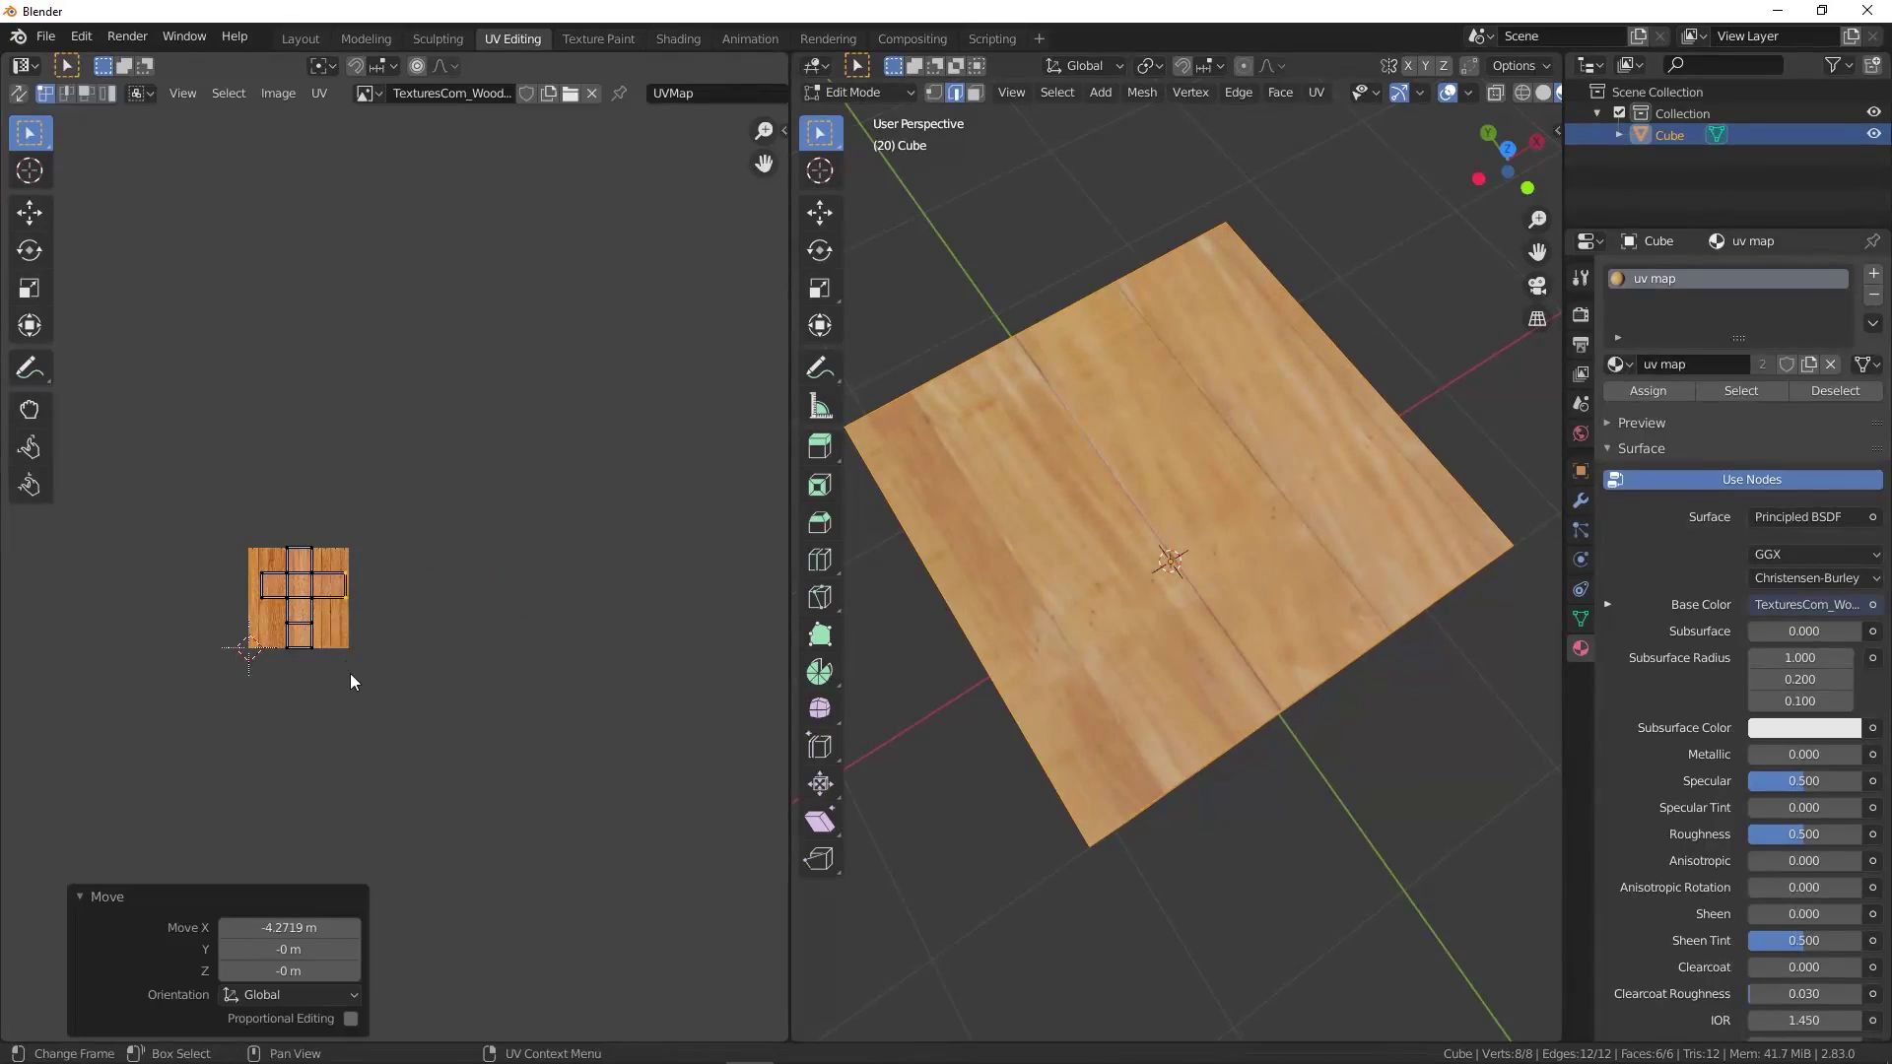
- Pull the right-end UV vertices back about -4.27 on X, then go to Shading
scroll(311, 583, "up", 7)
scroll(311, 583, "up", 3)
scroll(394, 601, "down", 3)
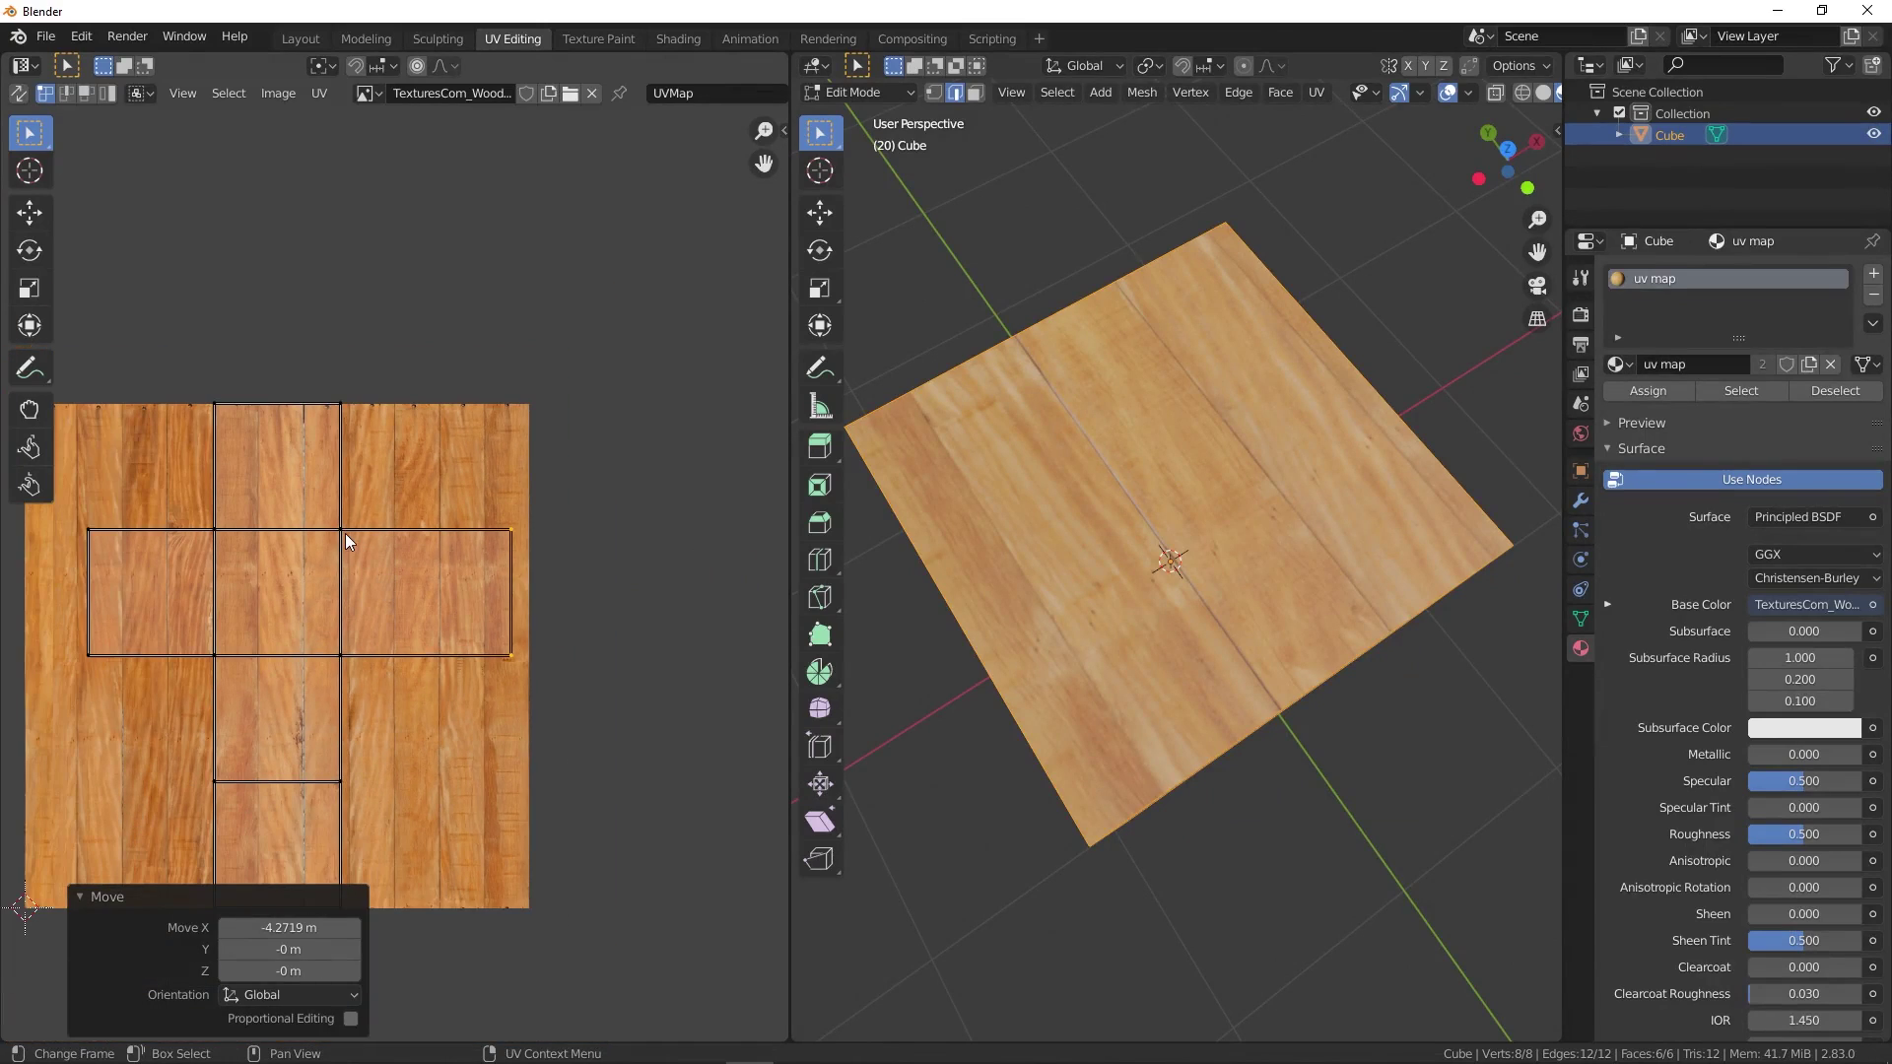
key("g")
left_click(419, 596)
scroll(690, 247, "down", 1)
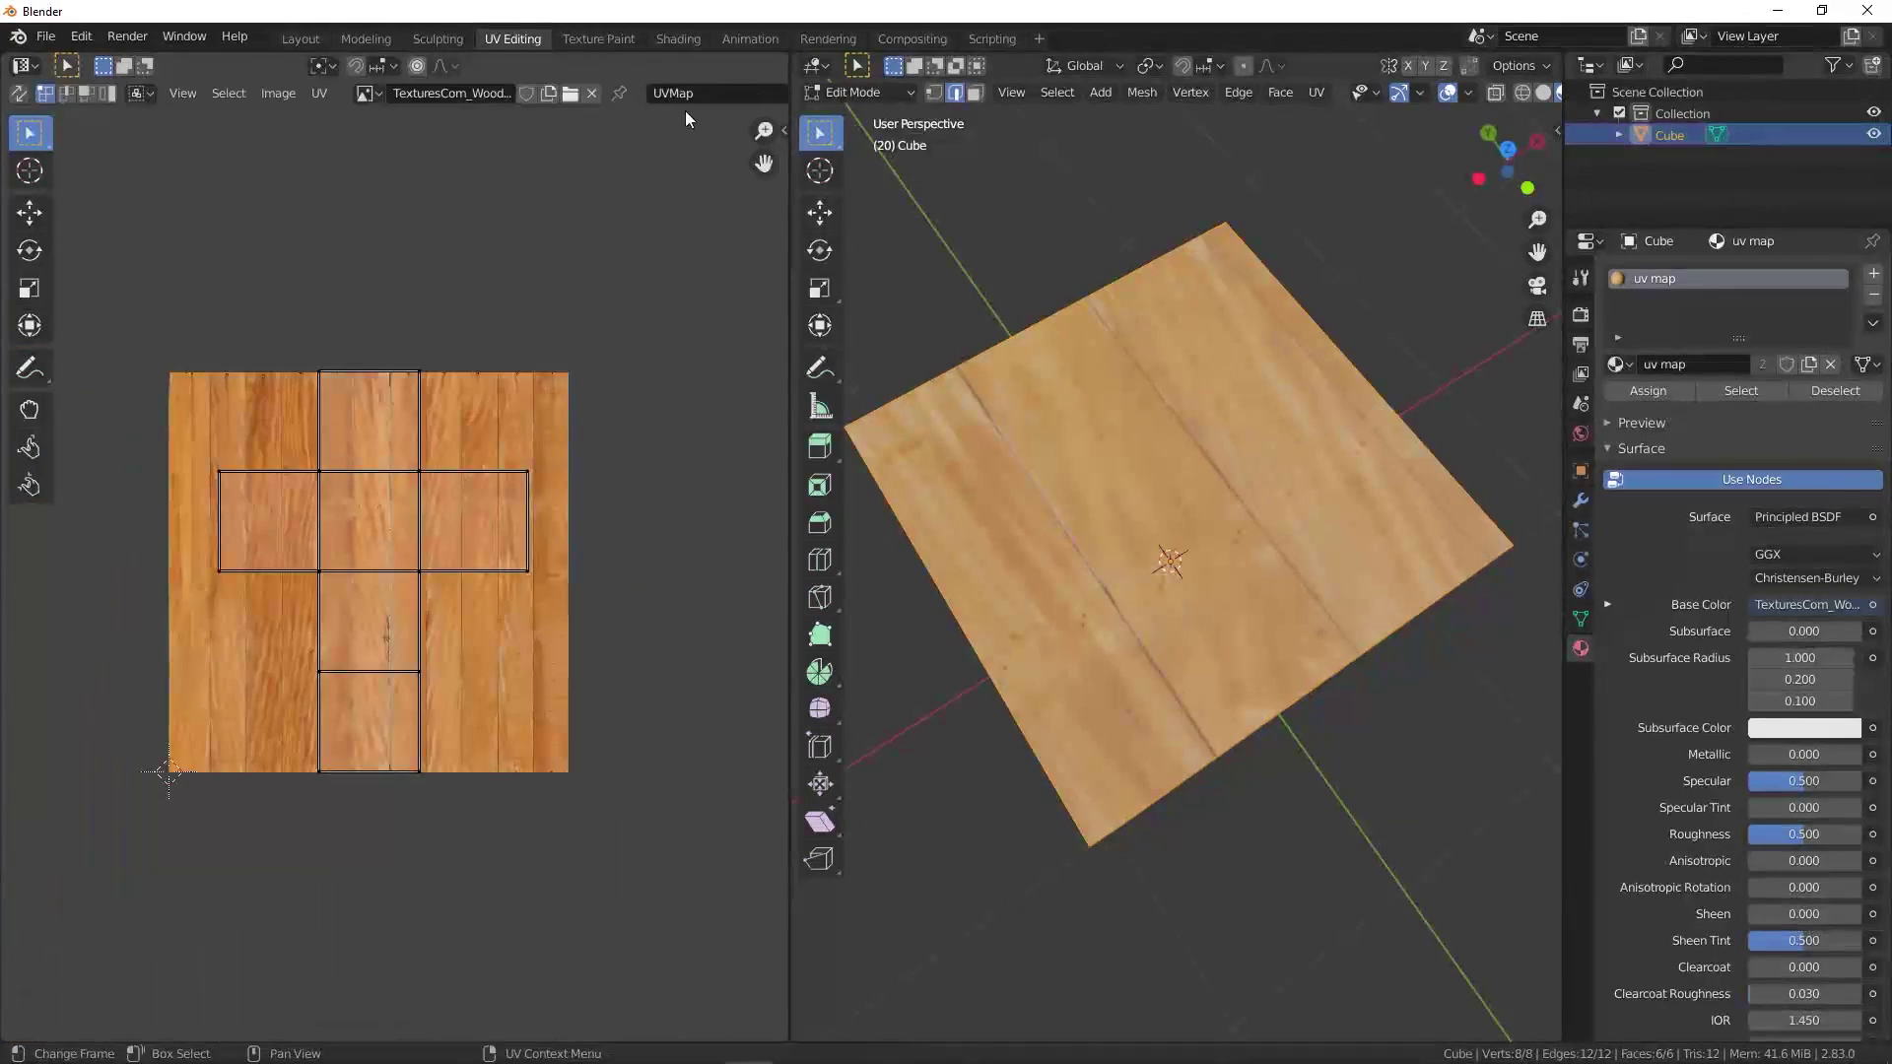
left_click(670, 37)
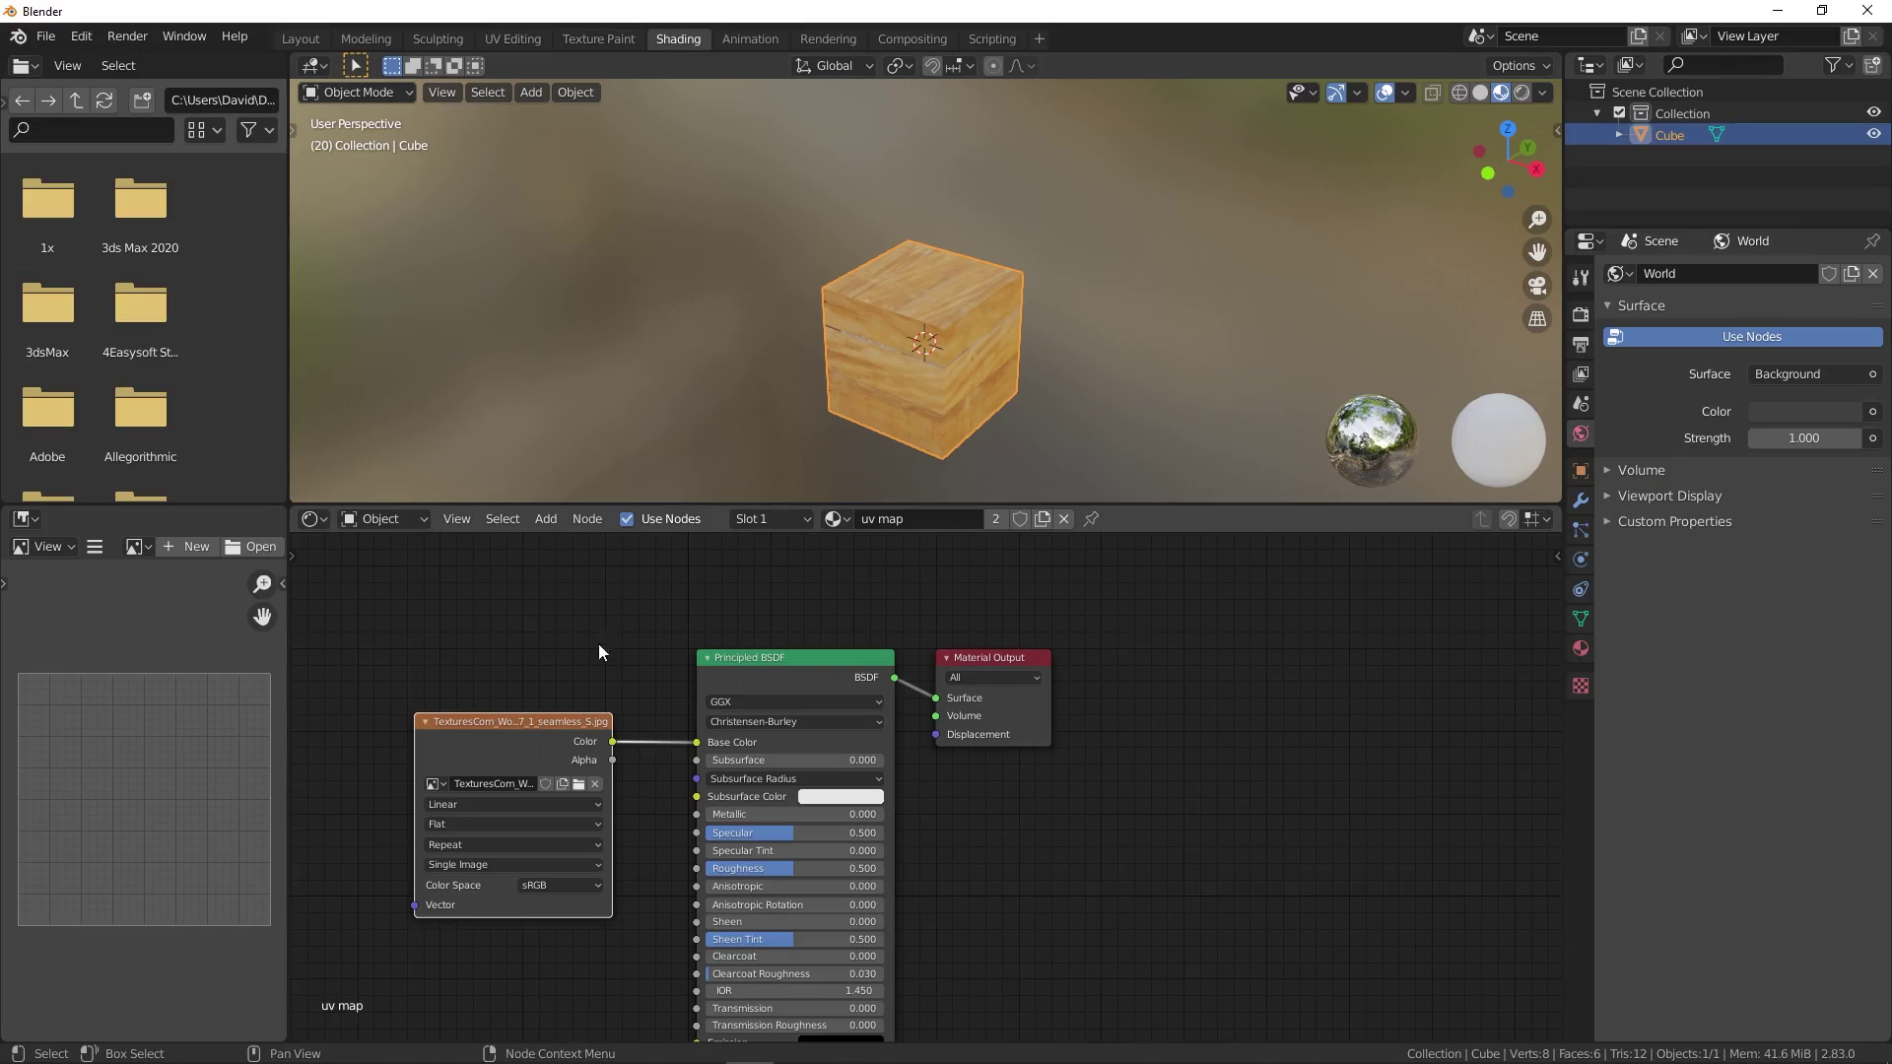
- Delete the wood Image Texture node, leaving the cube plain white, and frame the remaining nodes
key("x")
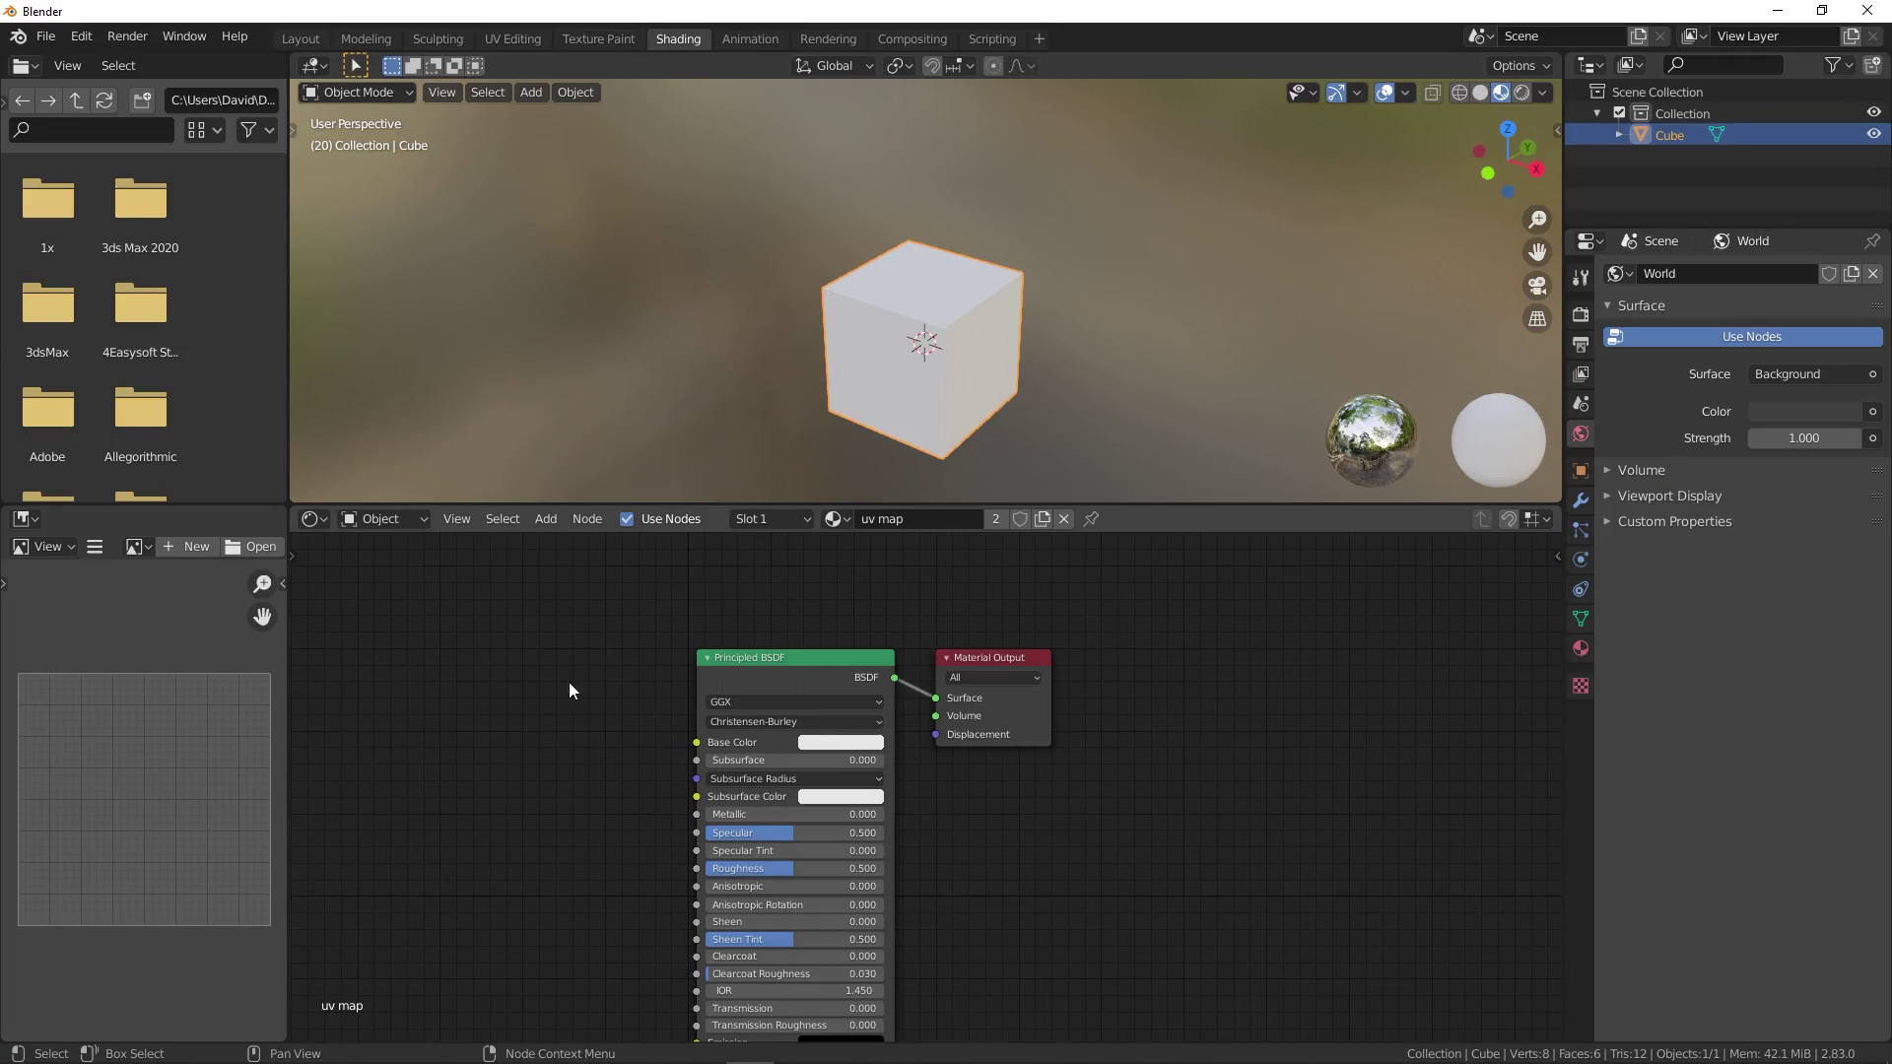
scroll(601, 650, "down", 1)
scroll(546, 711, "up", 1)
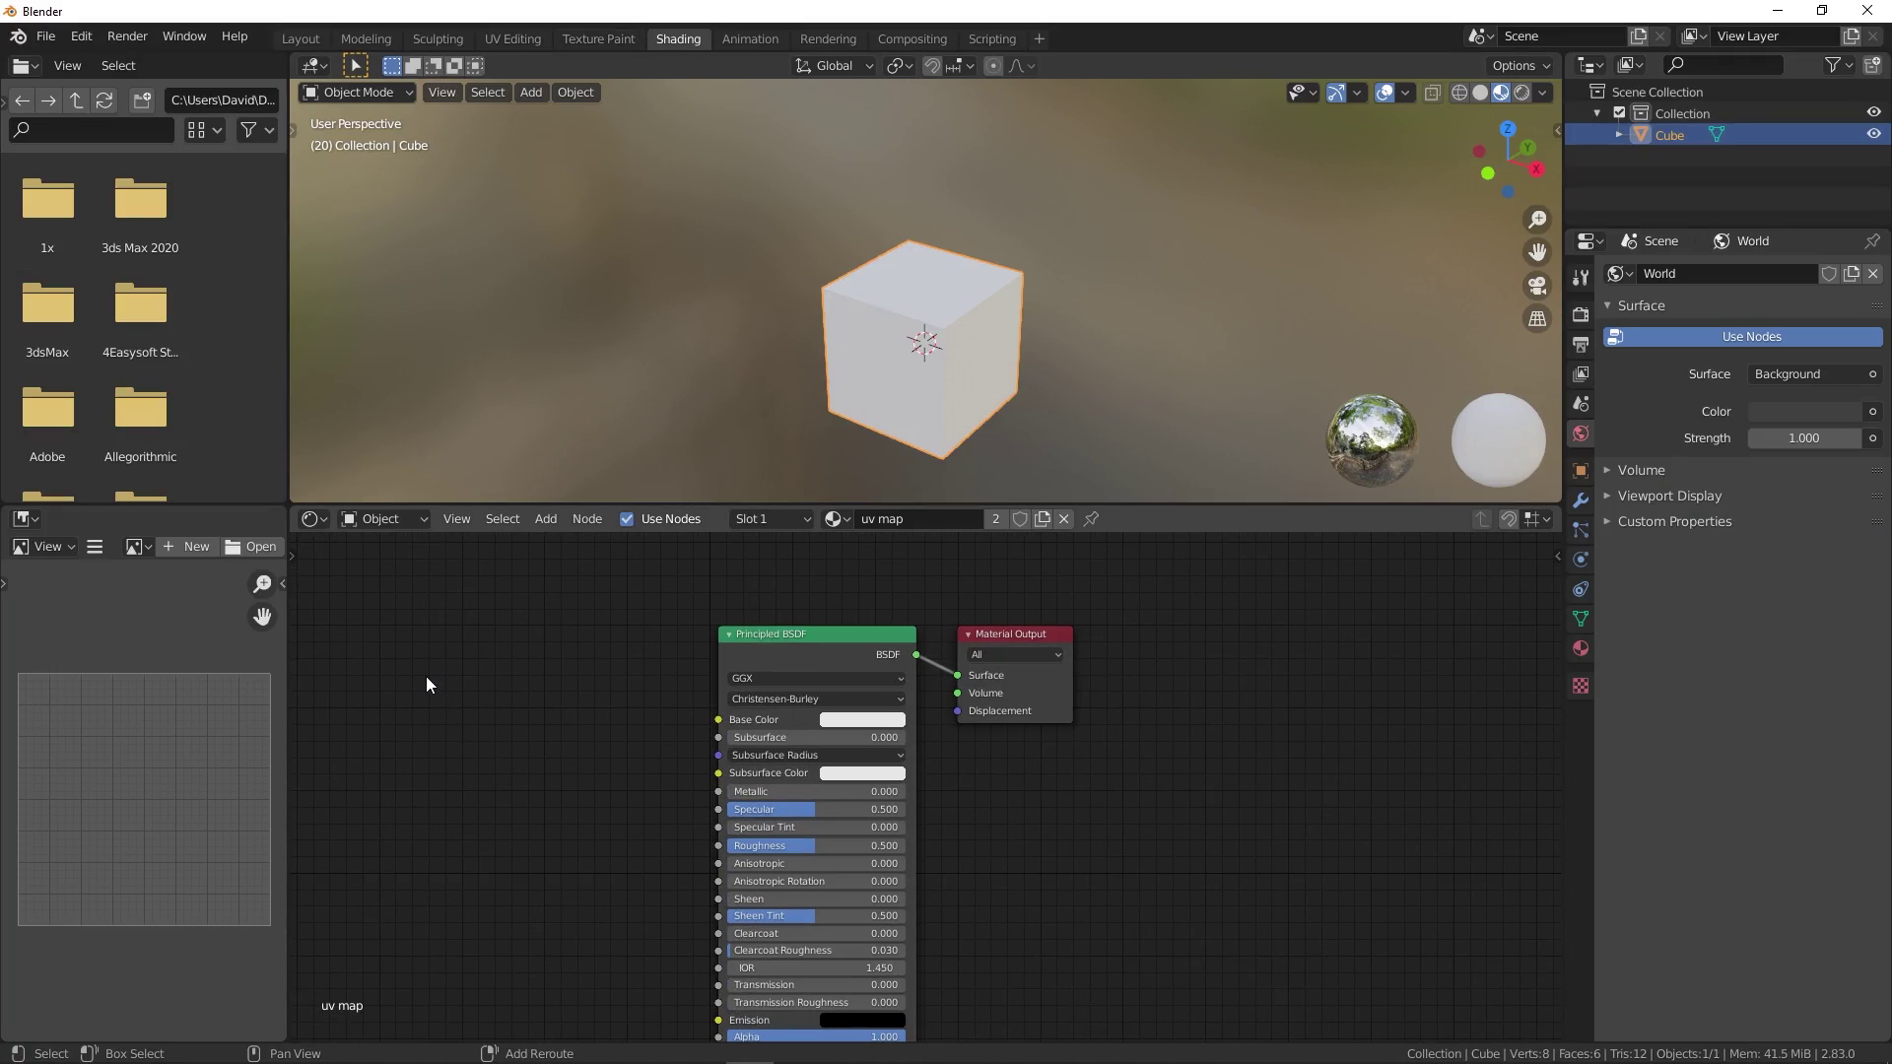
key("shift+a")
key("Escape")
key("shift+a")
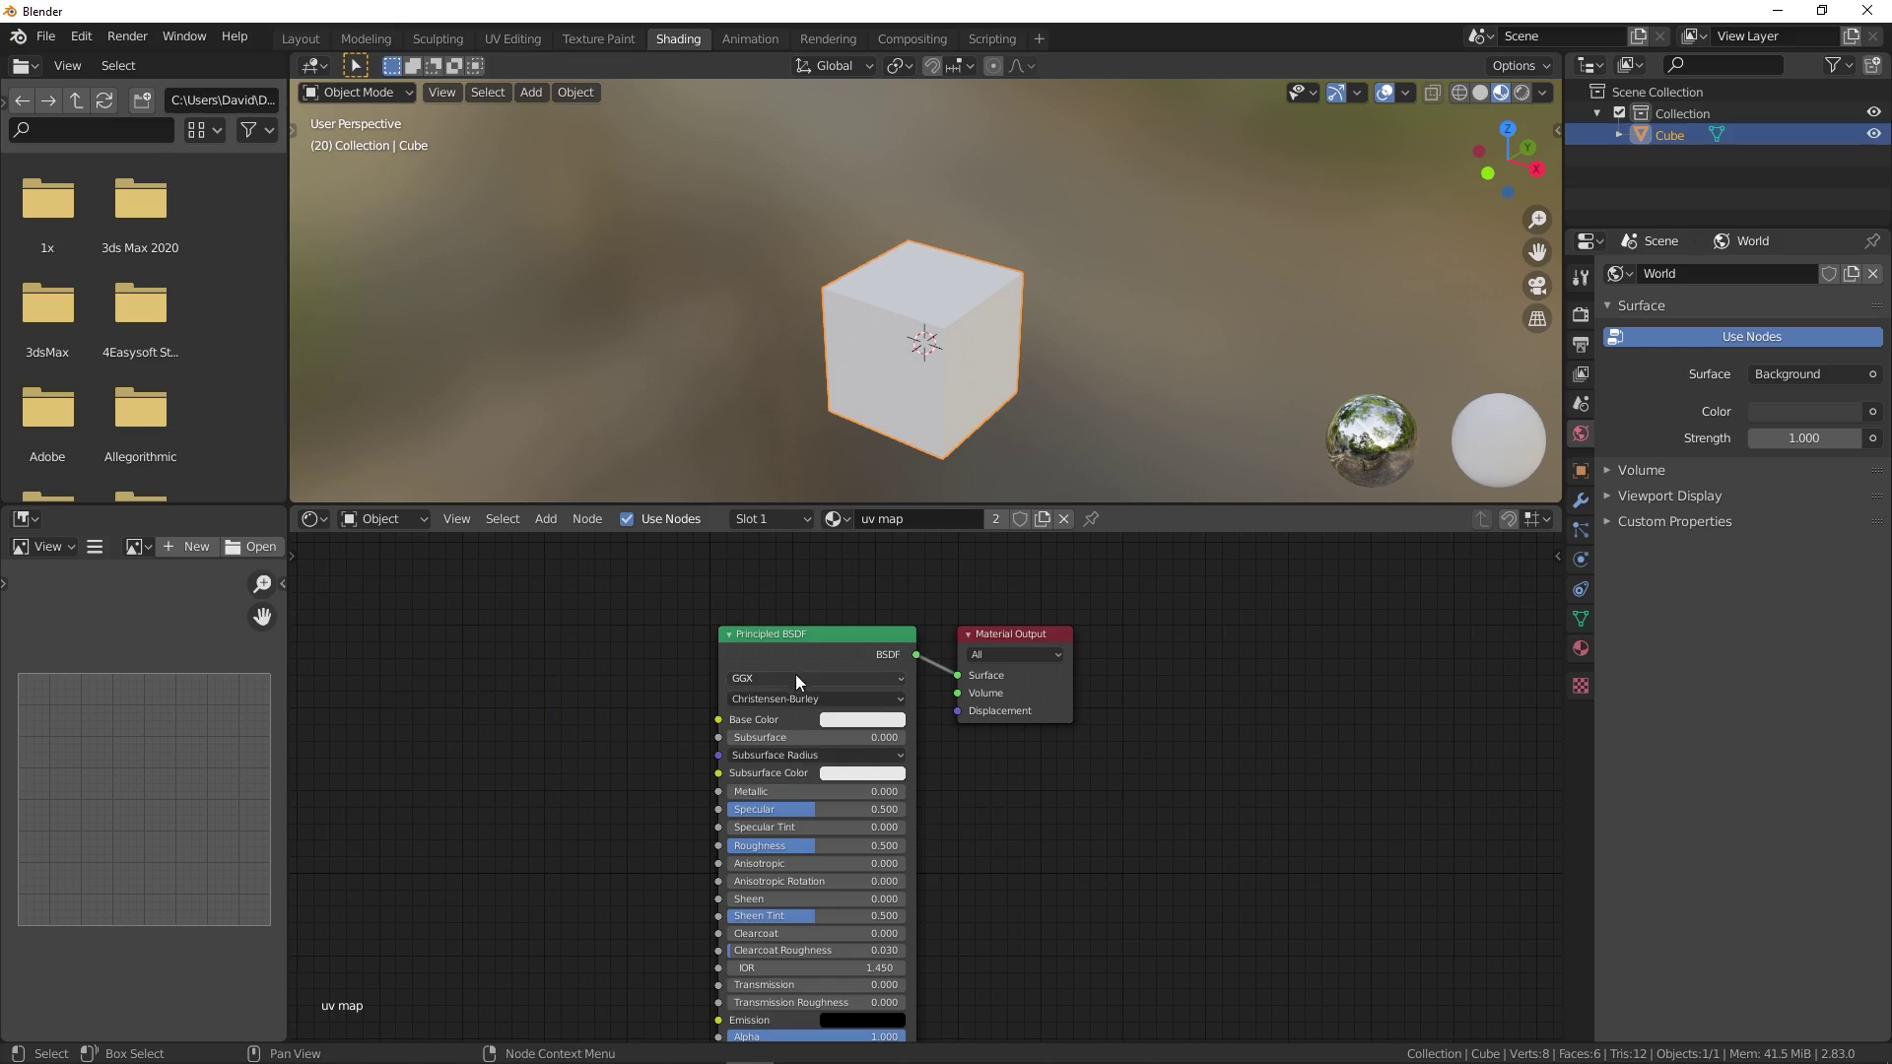
key("Home")
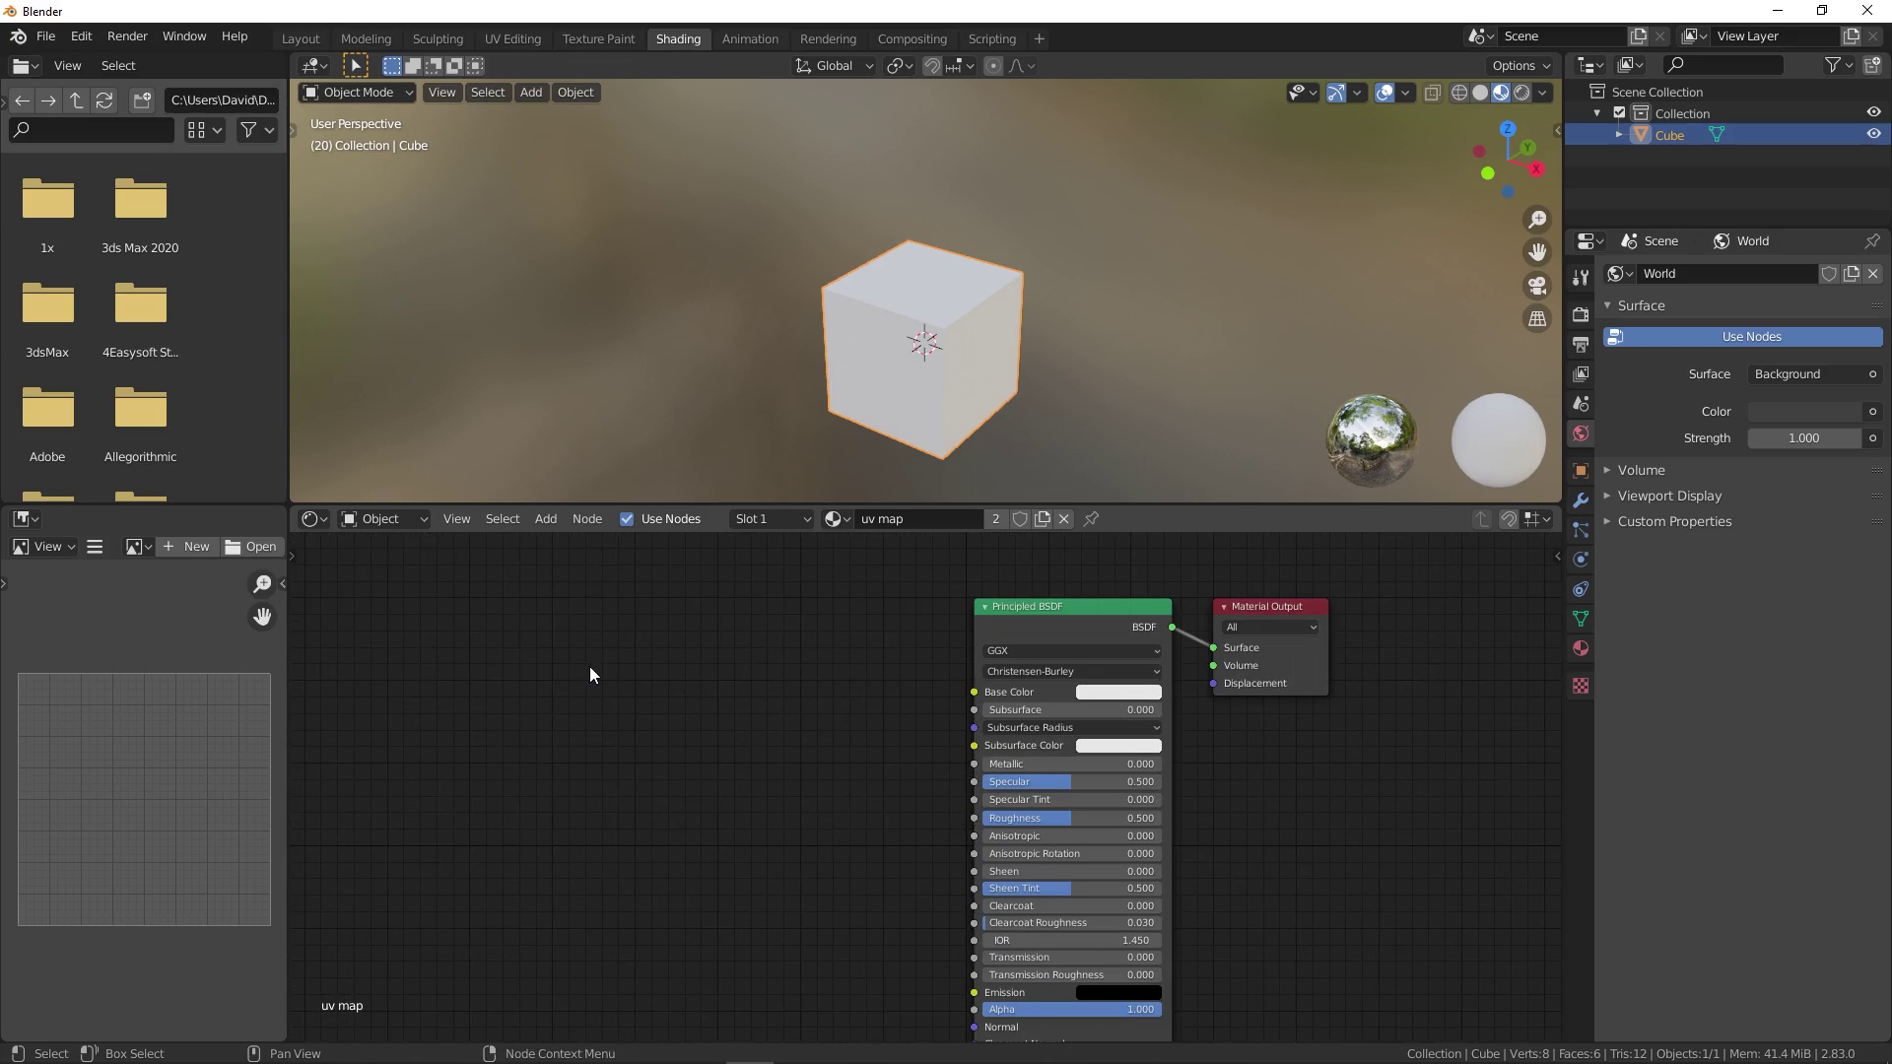
key("shift+a")
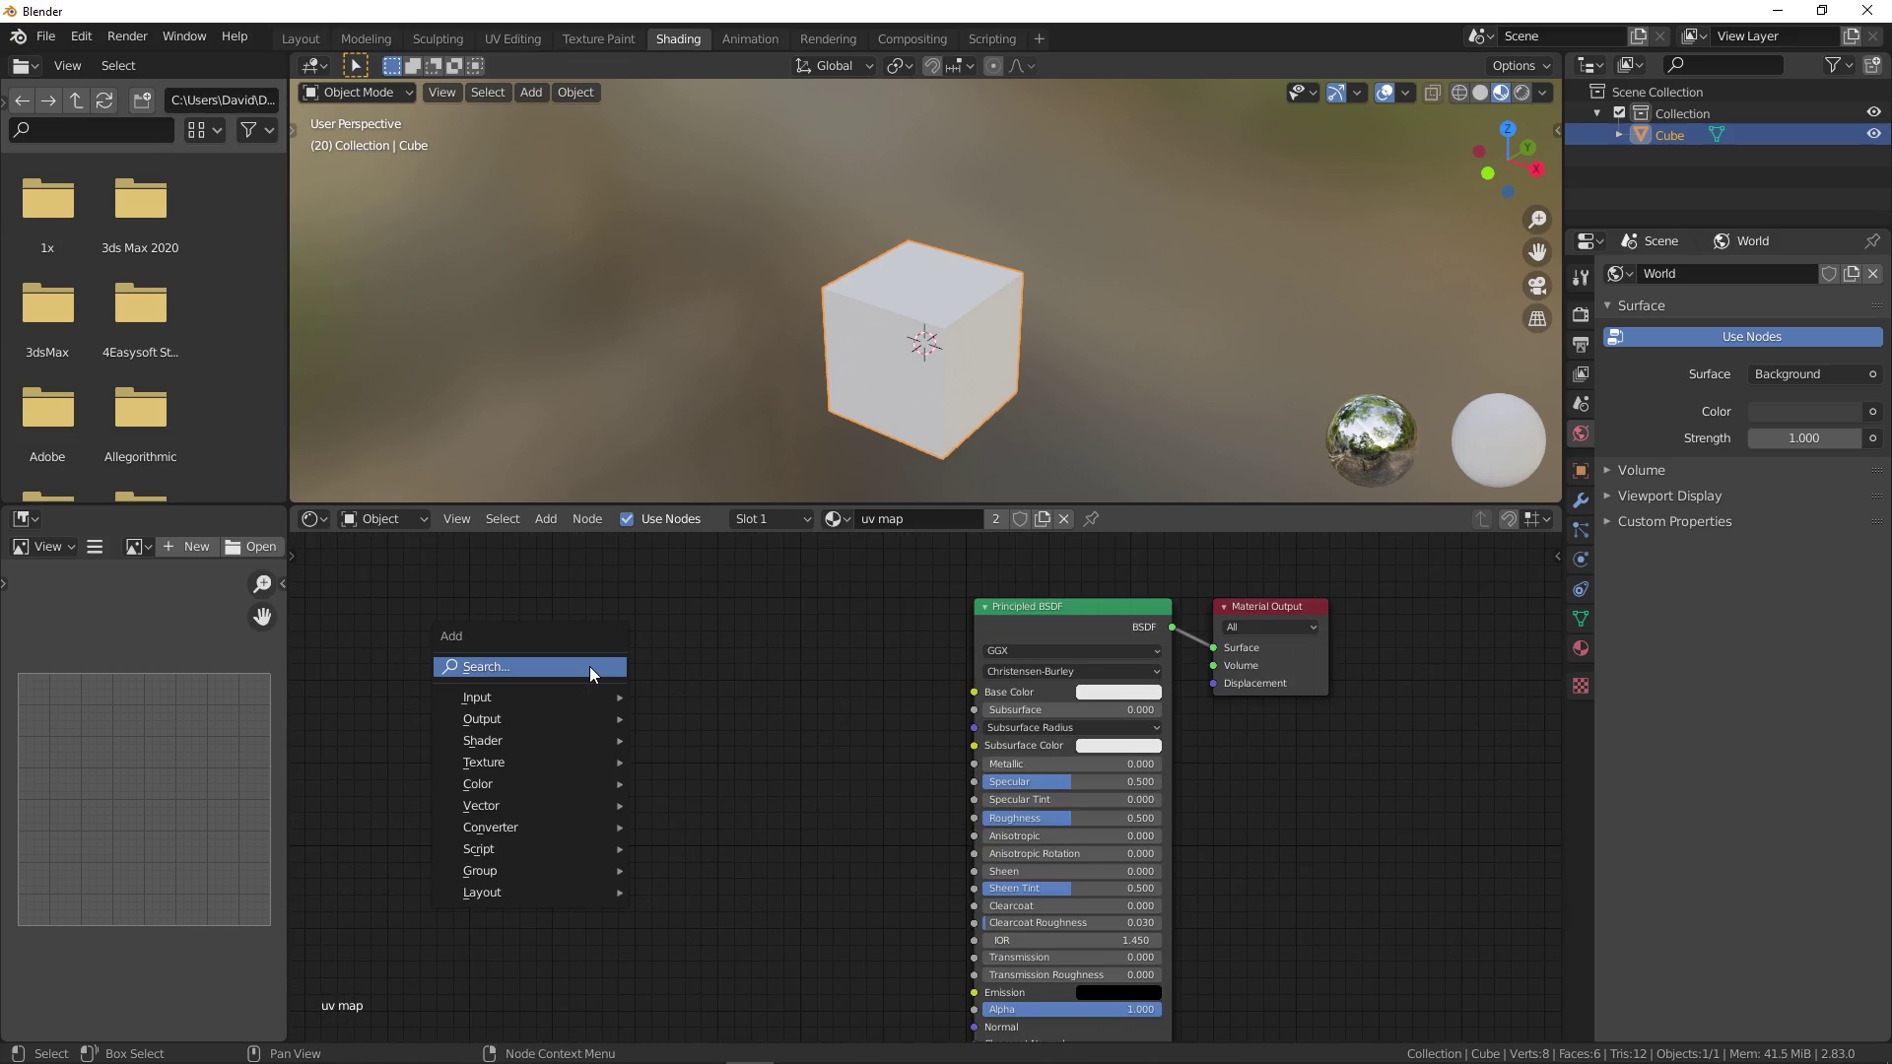
mouse_move(529, 761)
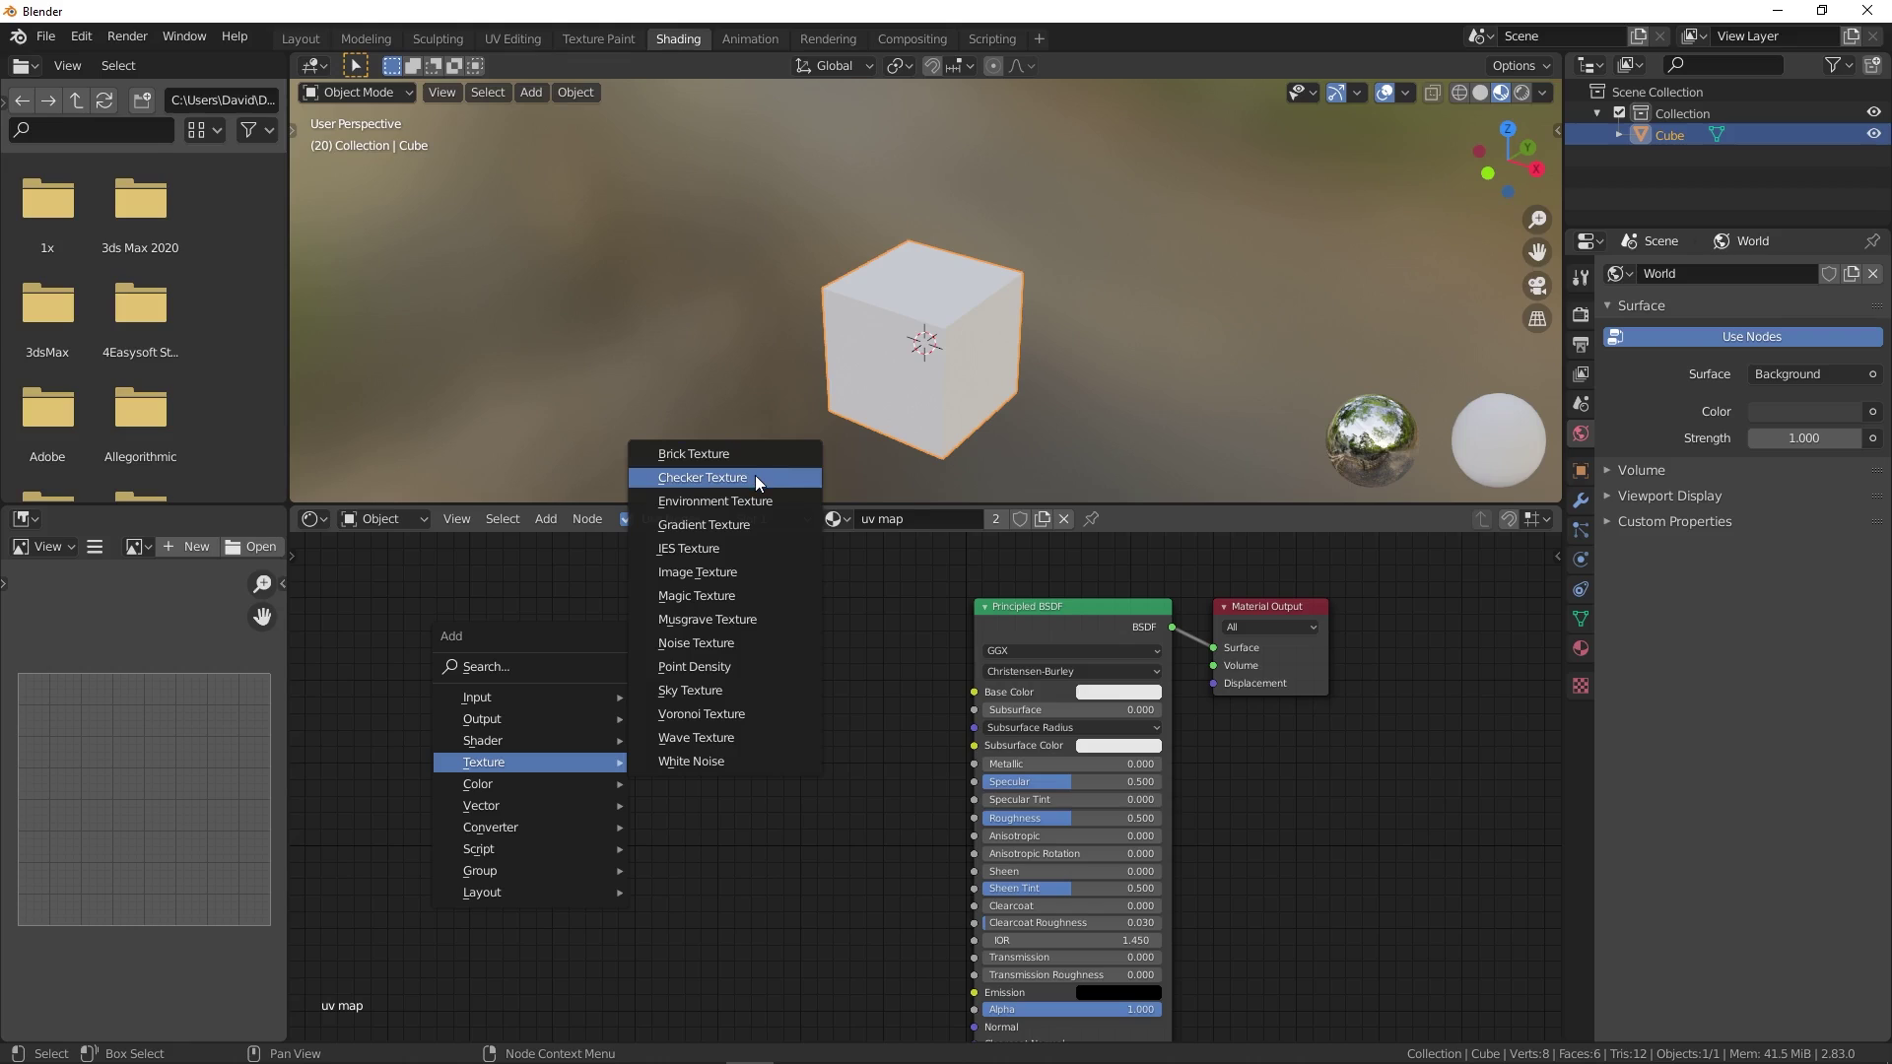
- Add a Checker Texture node and connect its Color to the Principled BSDF Base Color
left_click(755, 477)
left_click(705, 637)
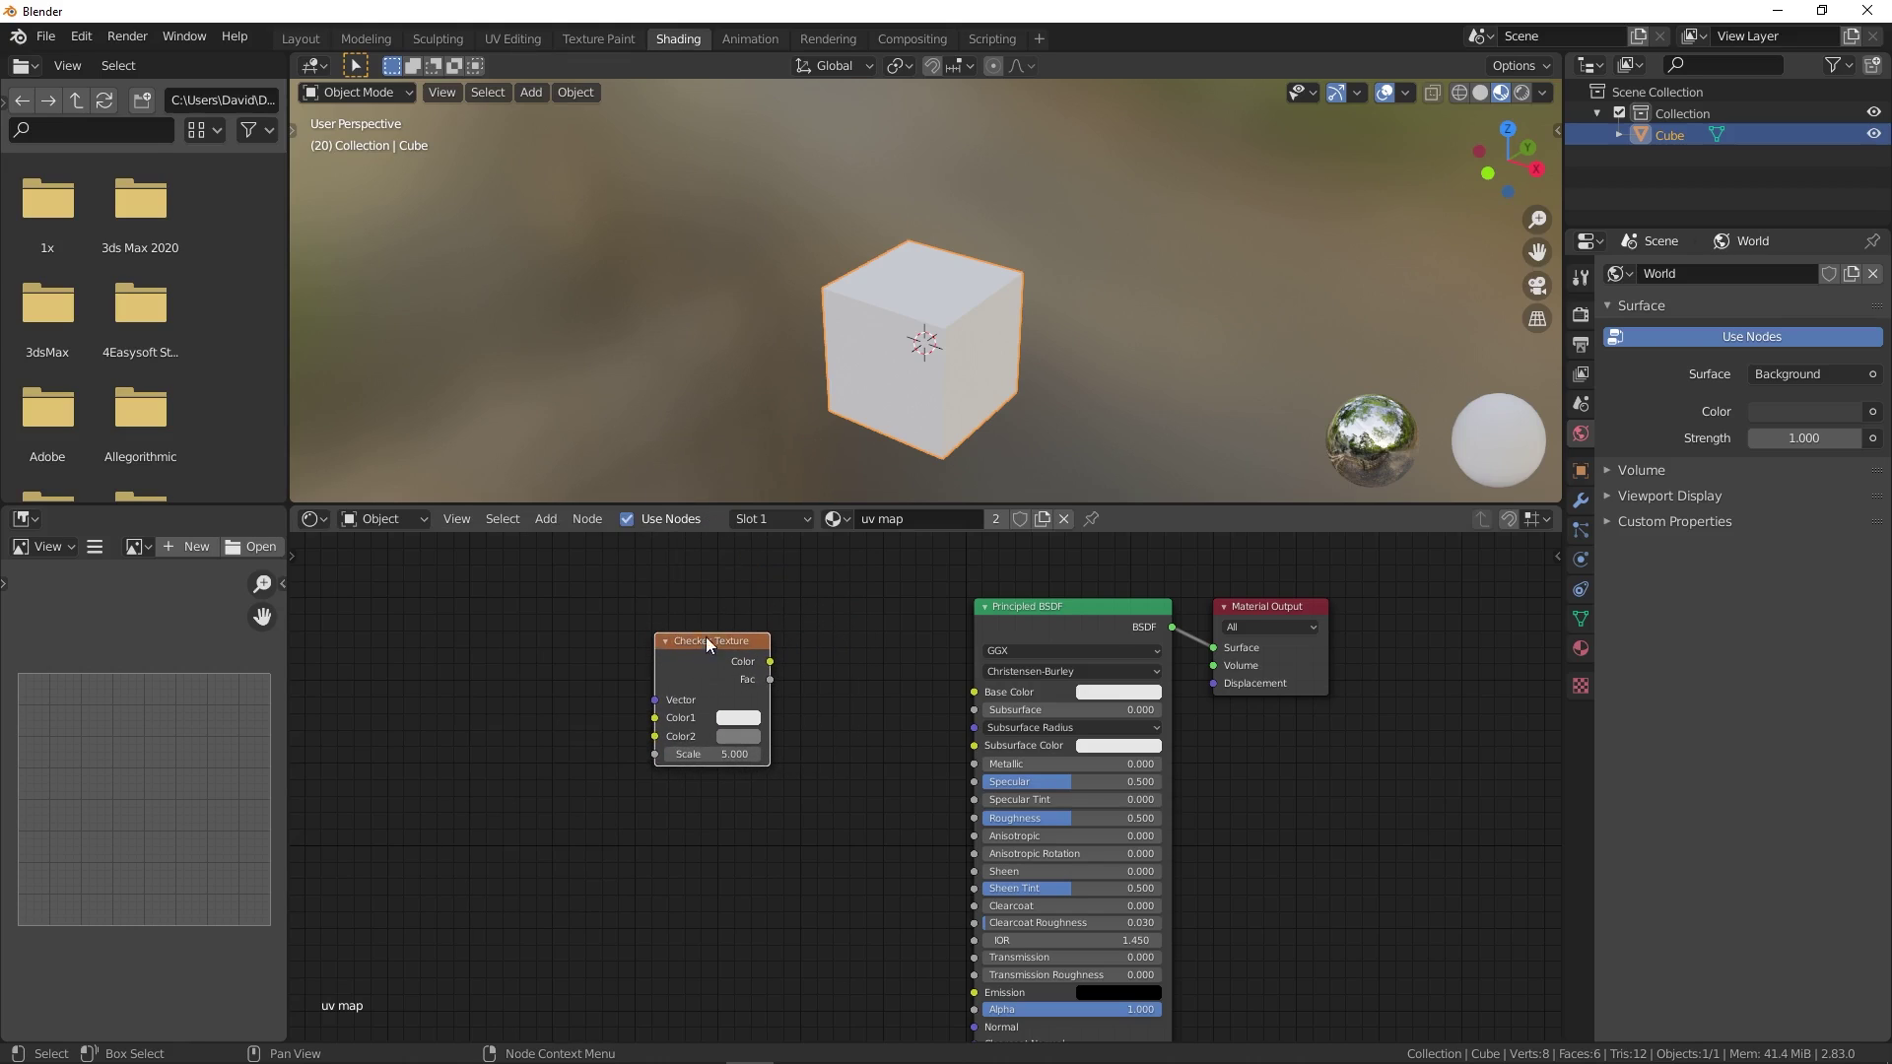
scroll(780, 642, "up", 3)
left_click_drag(749, 674, 1025, 720)
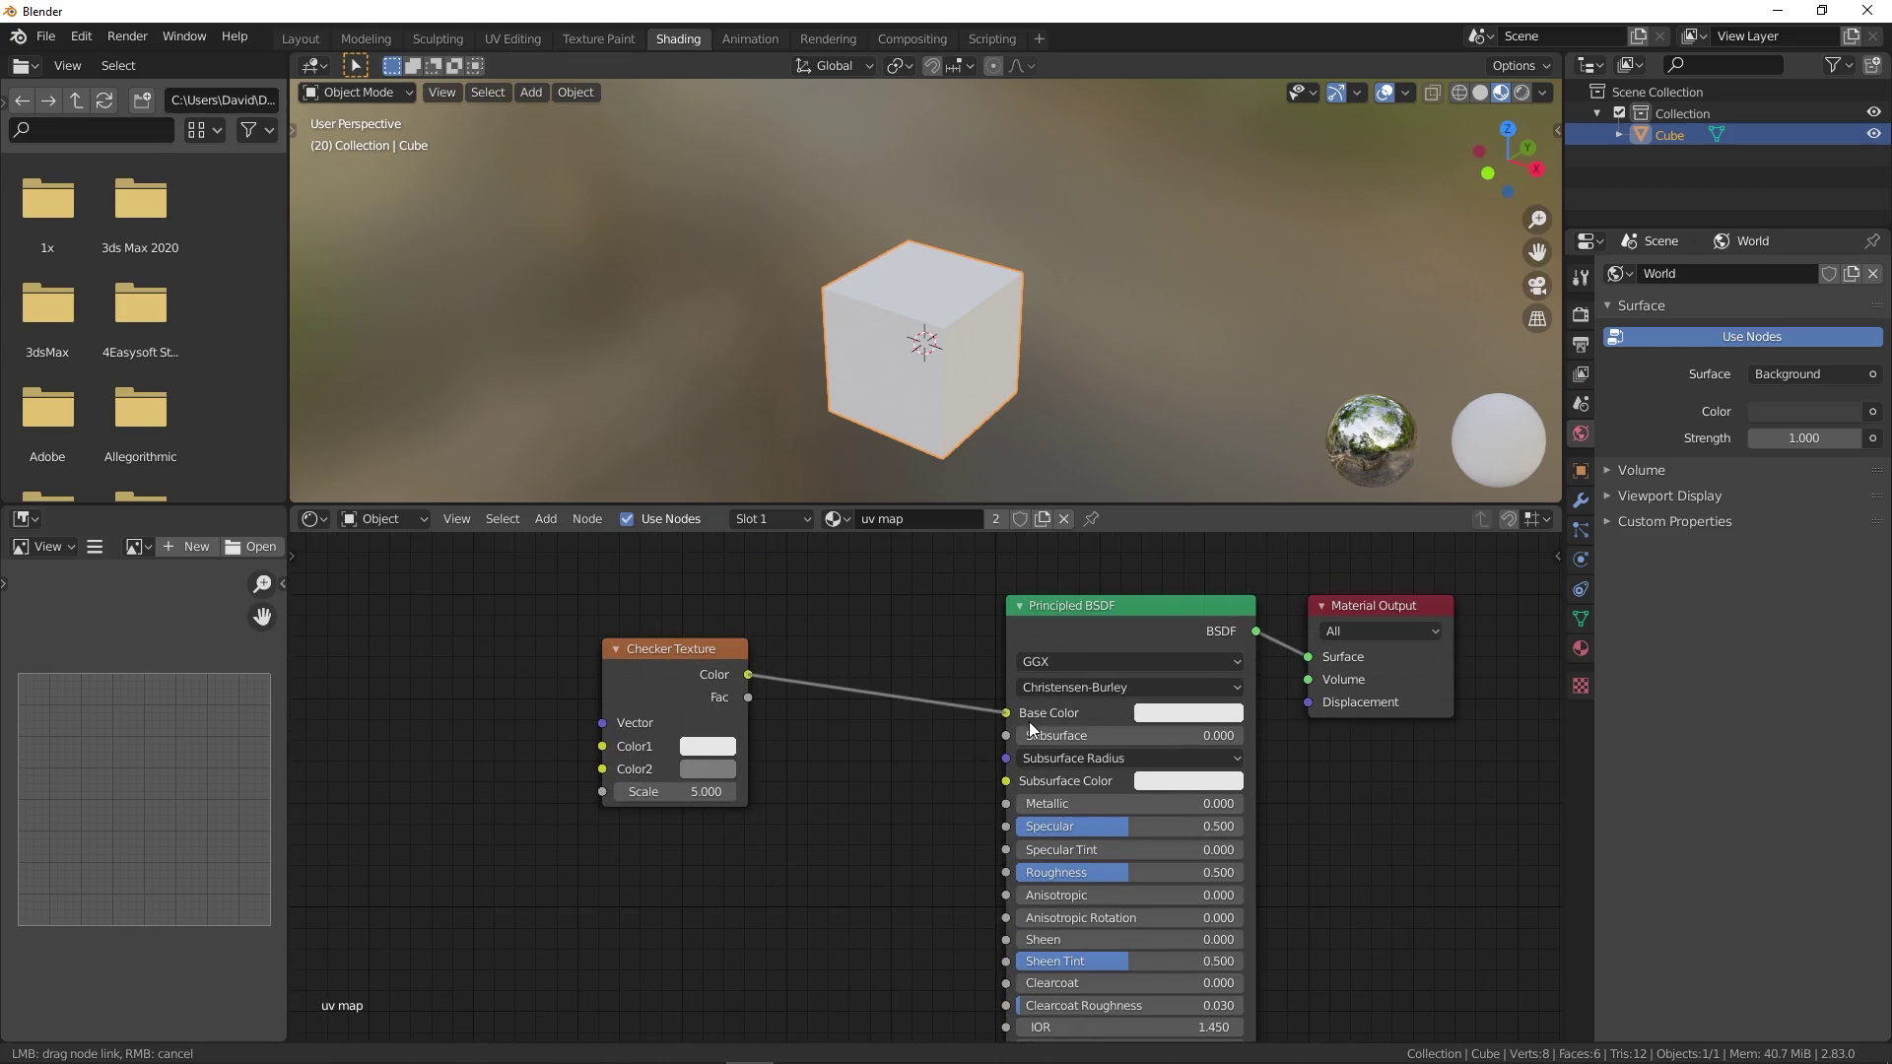
left_click_drag(706, 653, 754, 682)
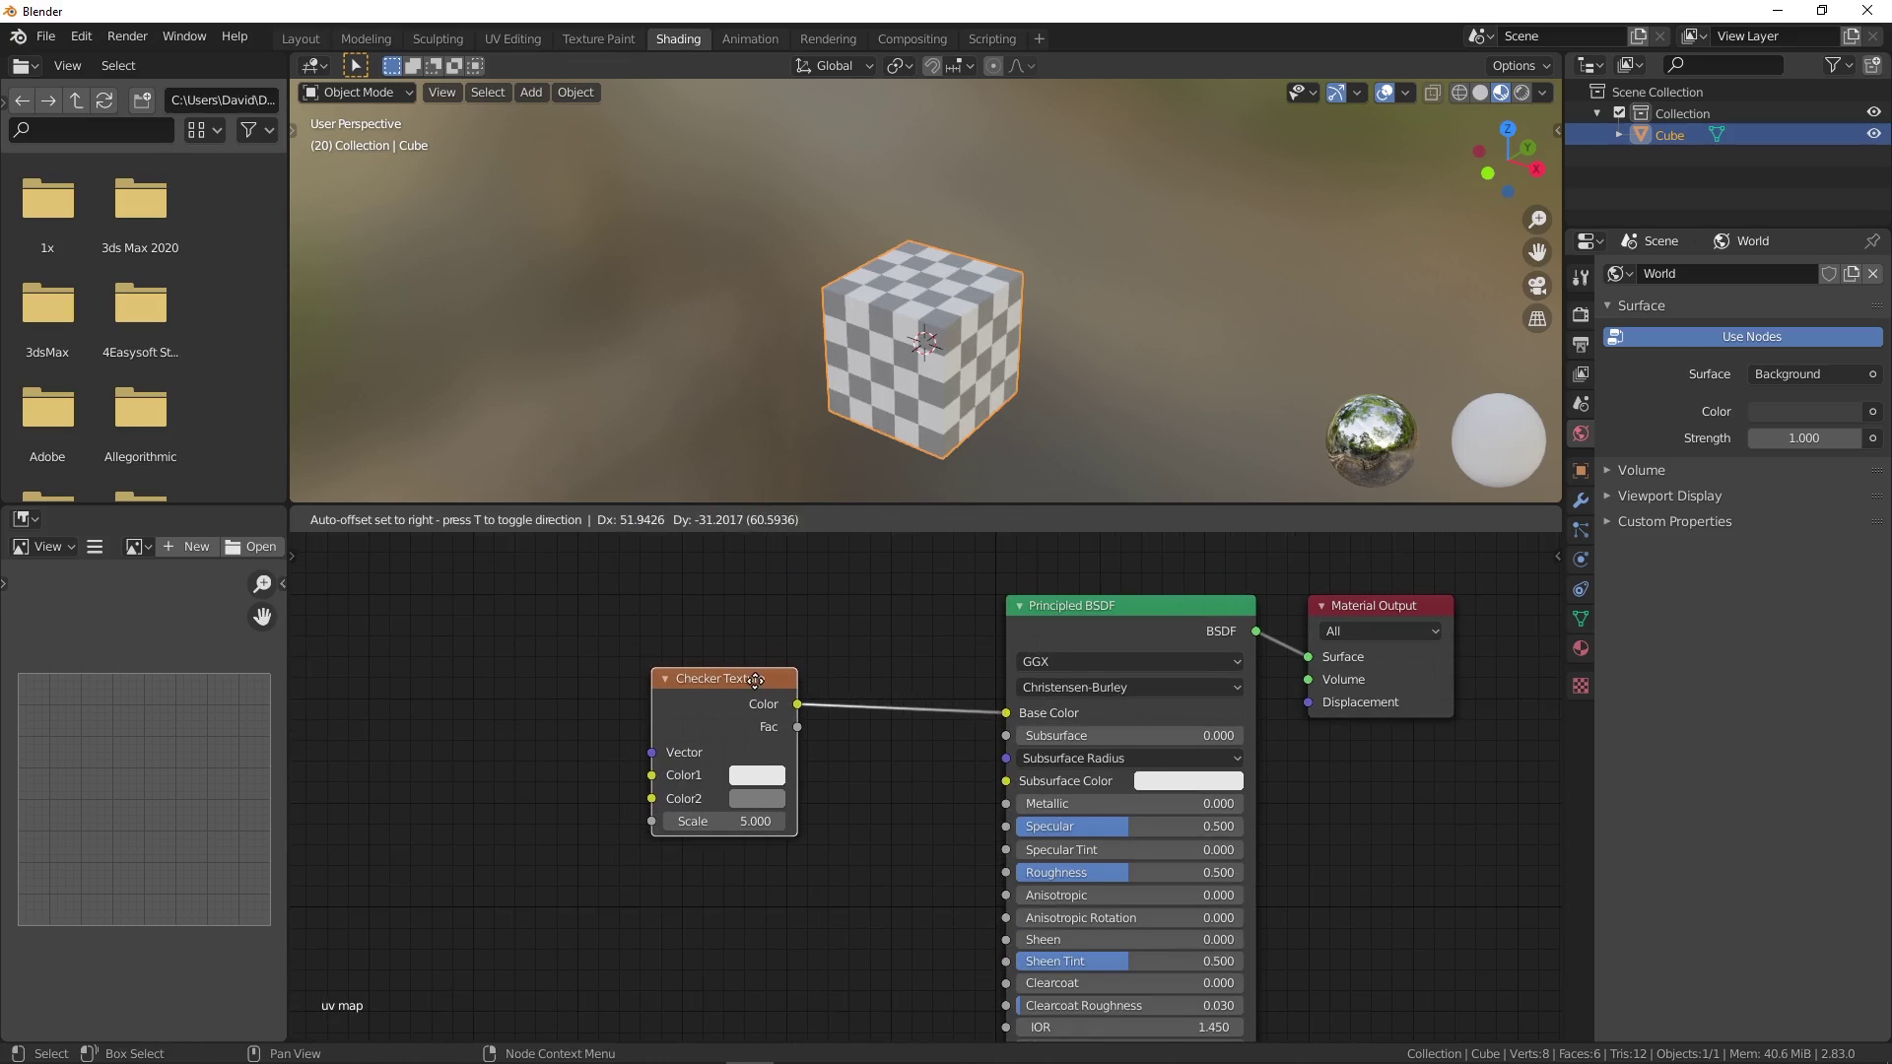
scroll(902, 345, "up", 3)
- Inspect the checkered cube from several angles and reposition the Checker Texture node
middle_click_drag(902, 345, 948, 404)
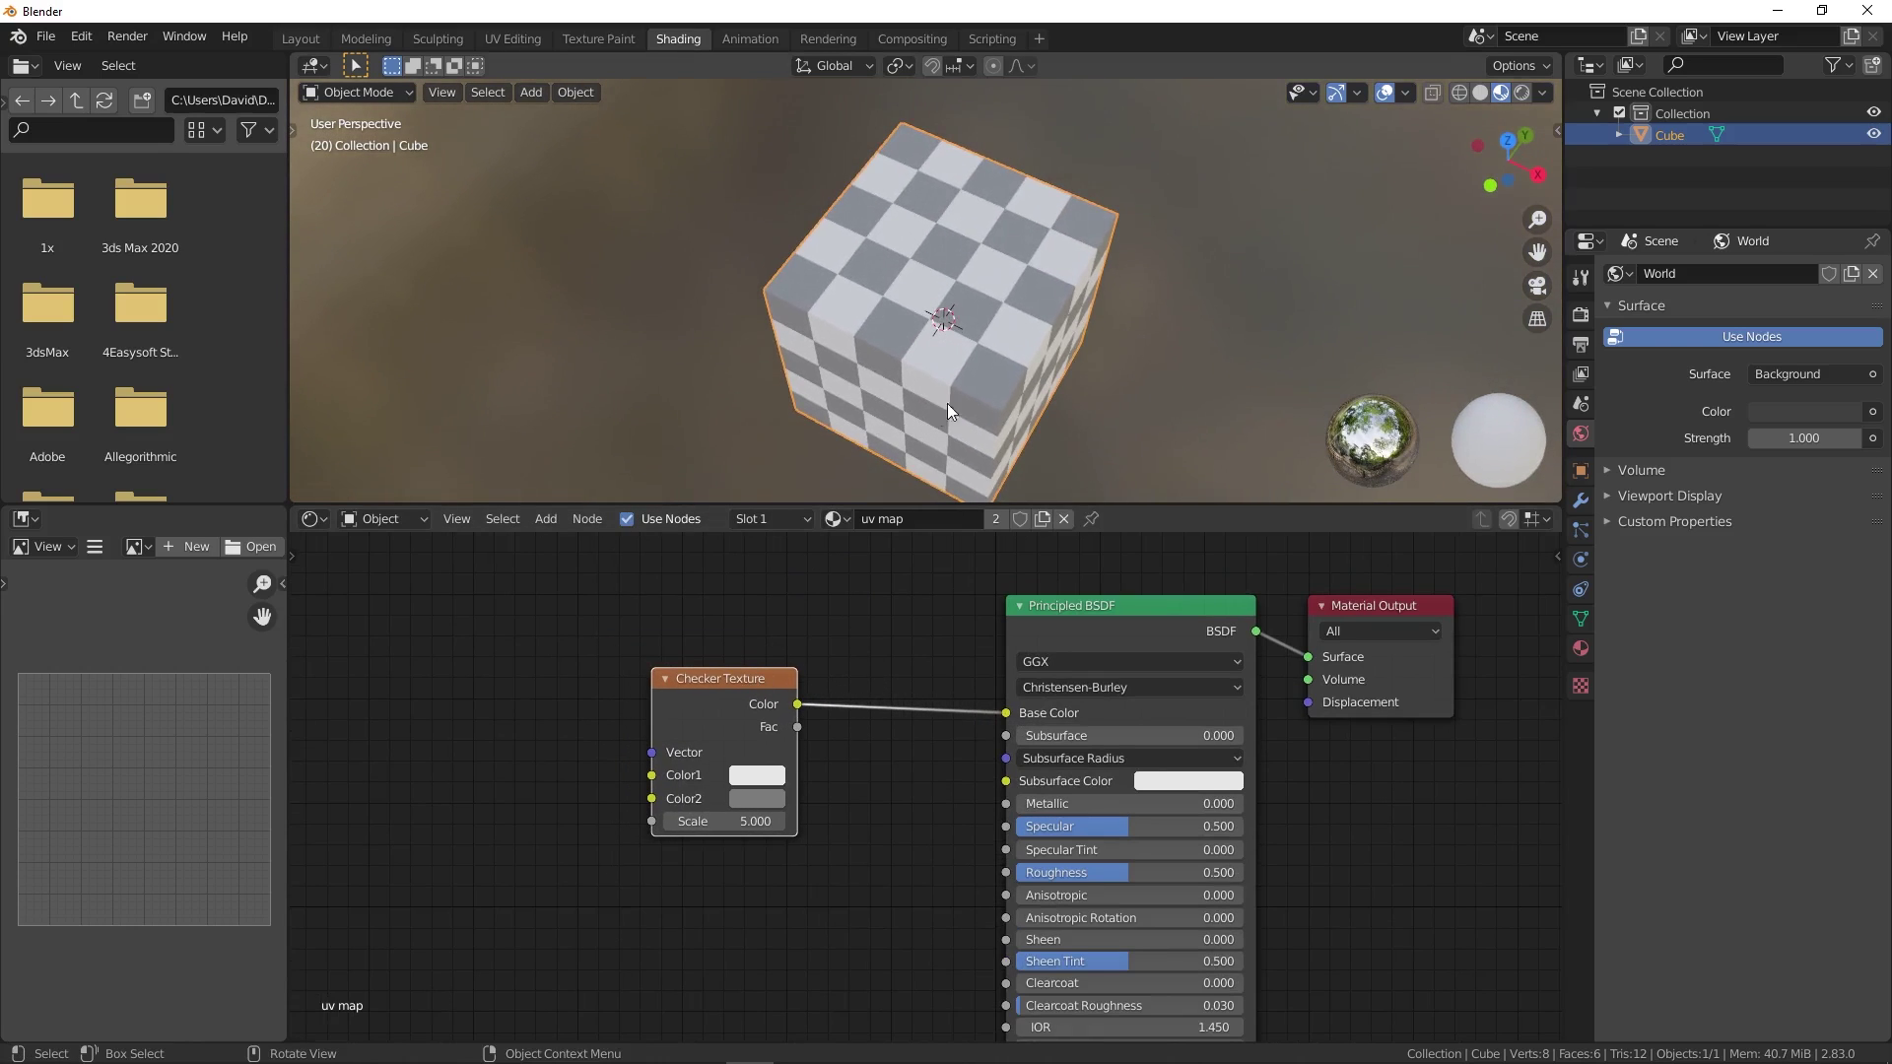
scroll(1018, 397, "down", 3)
mouse_move(957, 334)
middle_mouse_down()
mouse_move(812, 306)
mouse_move(918, 278)
mouse_move(889, 379)
middle_mouse_up()
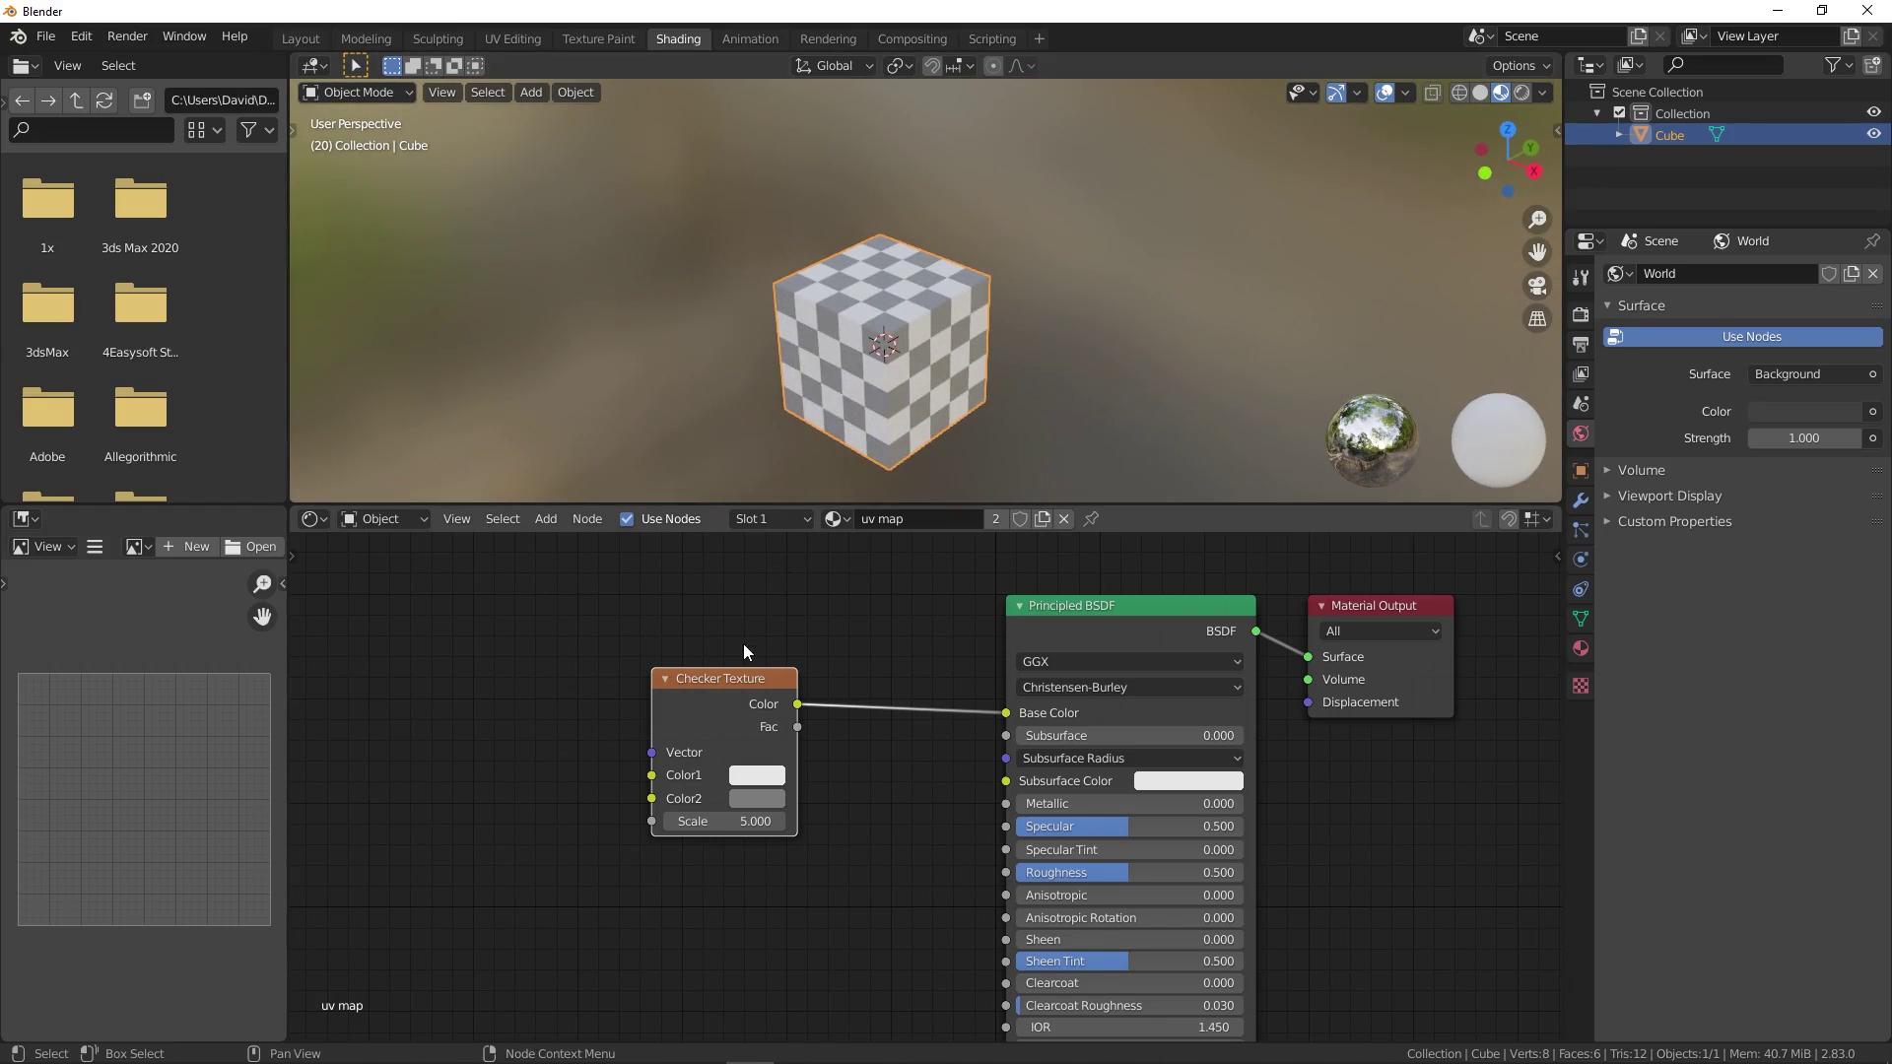
left_click_drag(739, 680, 671, 582)
scroll(680, 651, "down", 1)
scroll(680, 650, "down", 1)
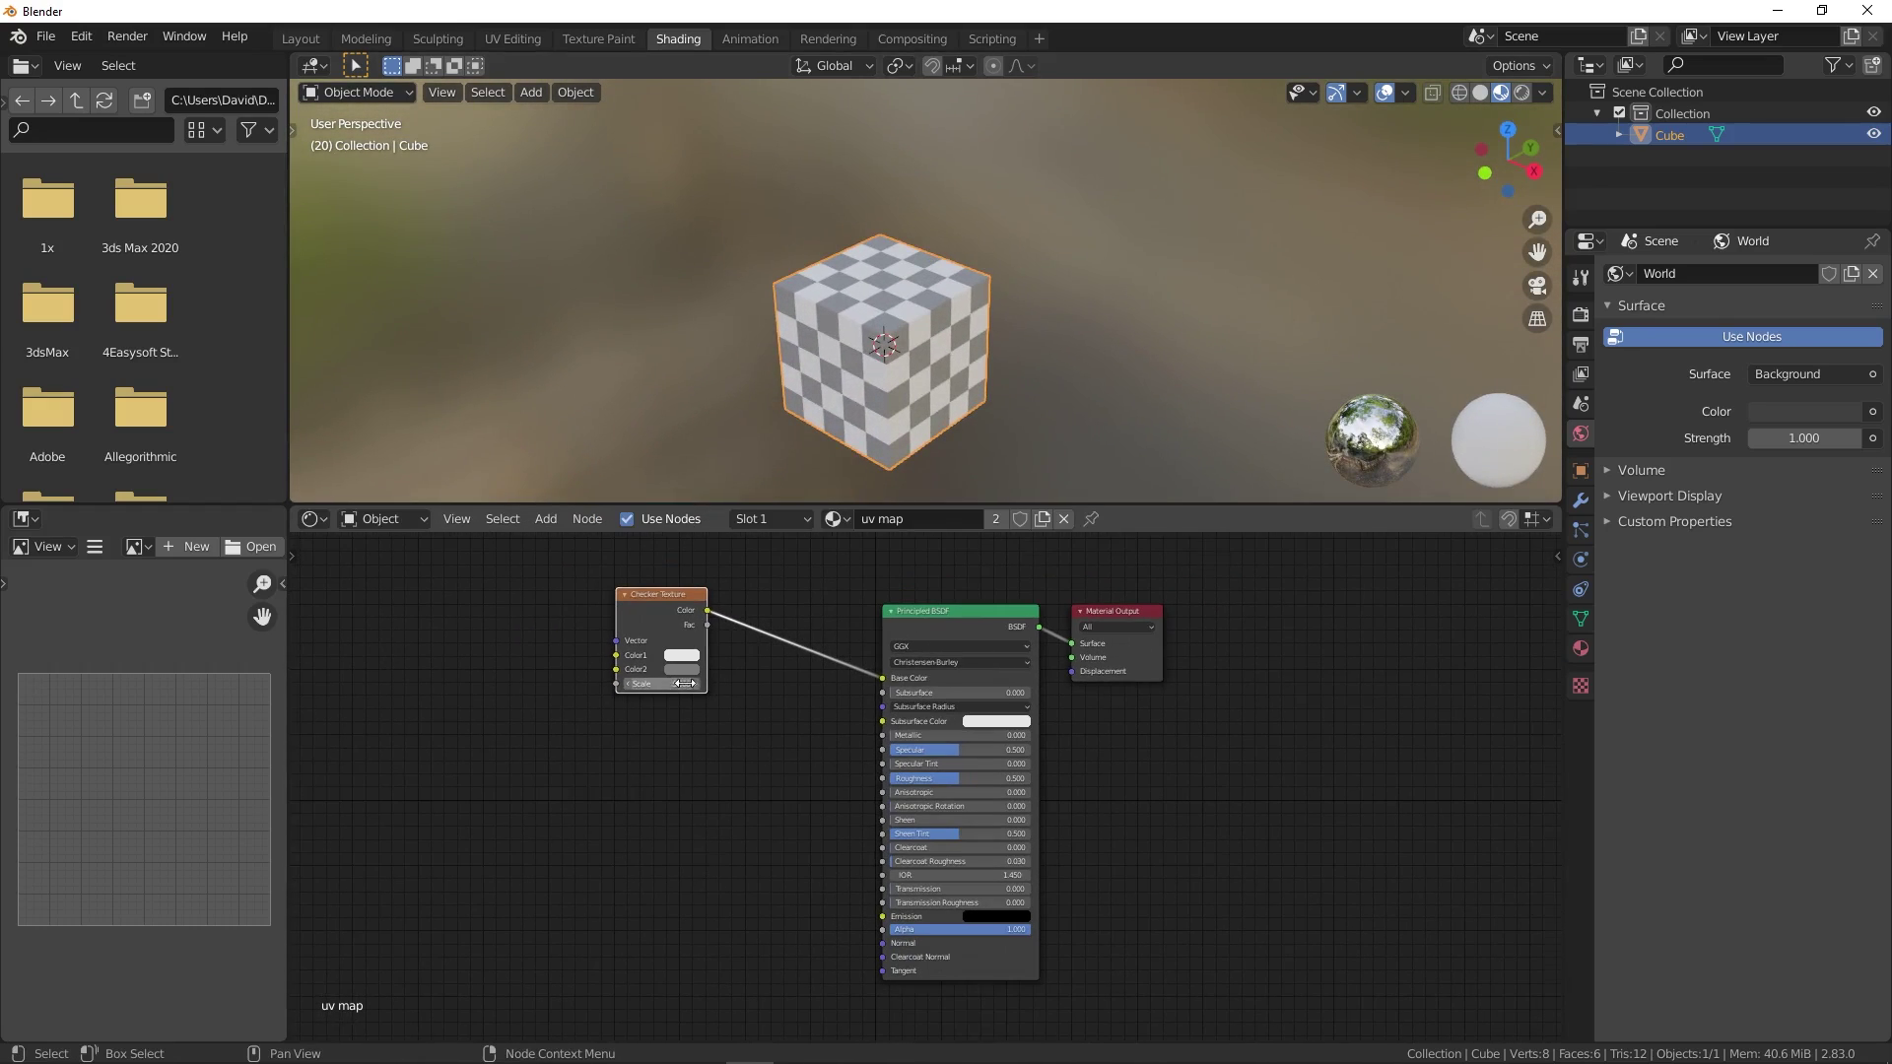
scroll(704, 701, "up", 1)
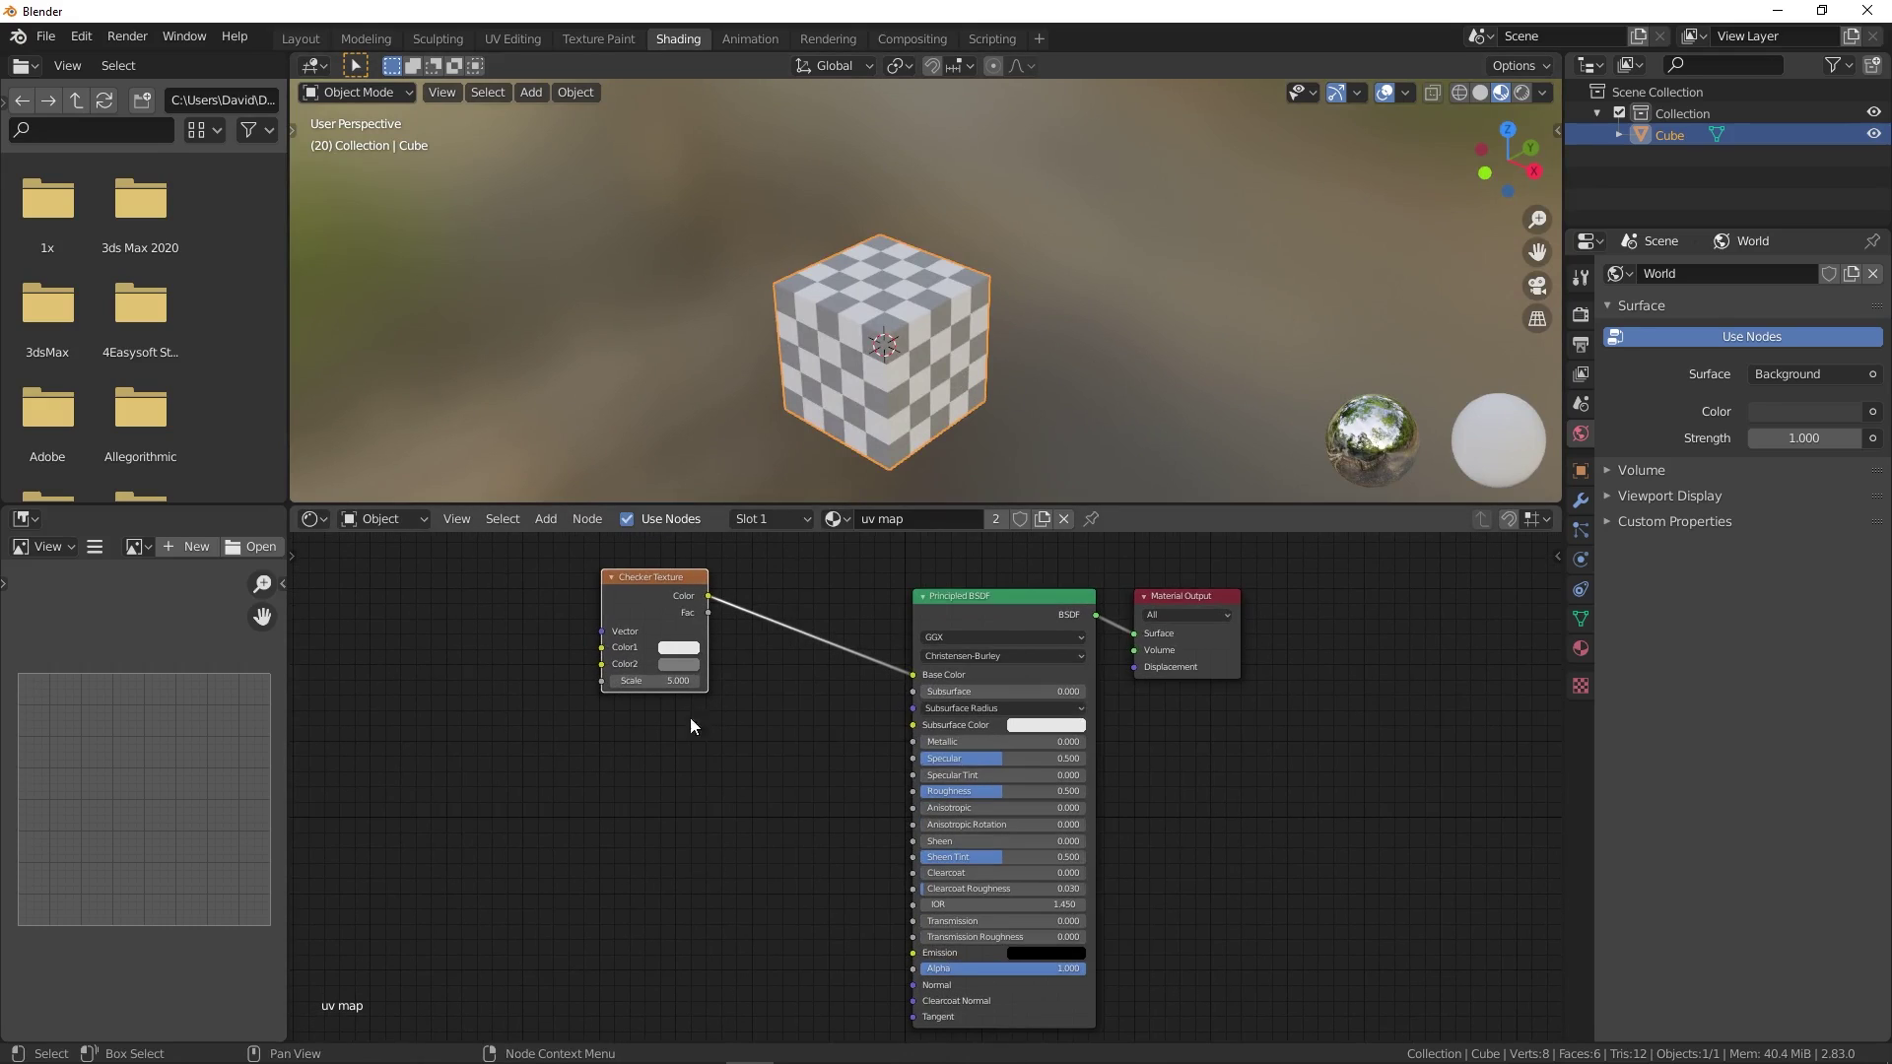
key("shift+a")
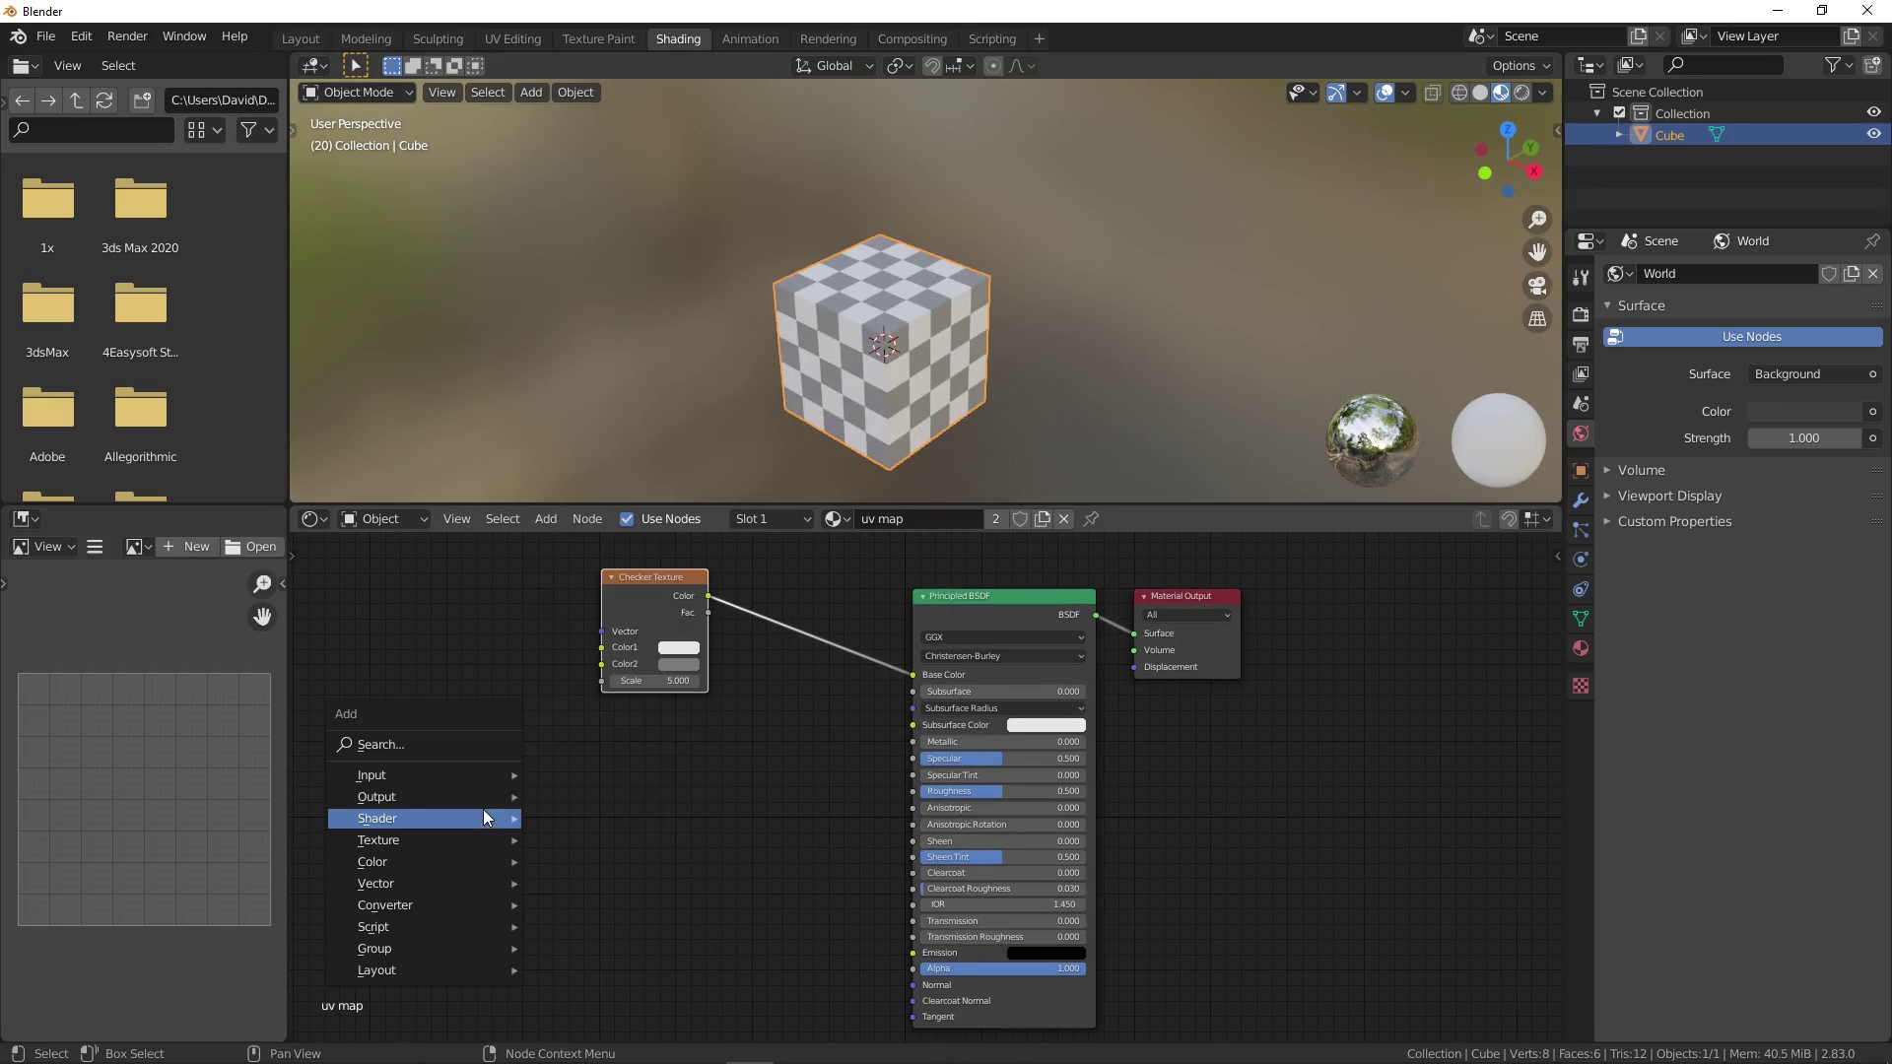
mouse_move(378, 840)
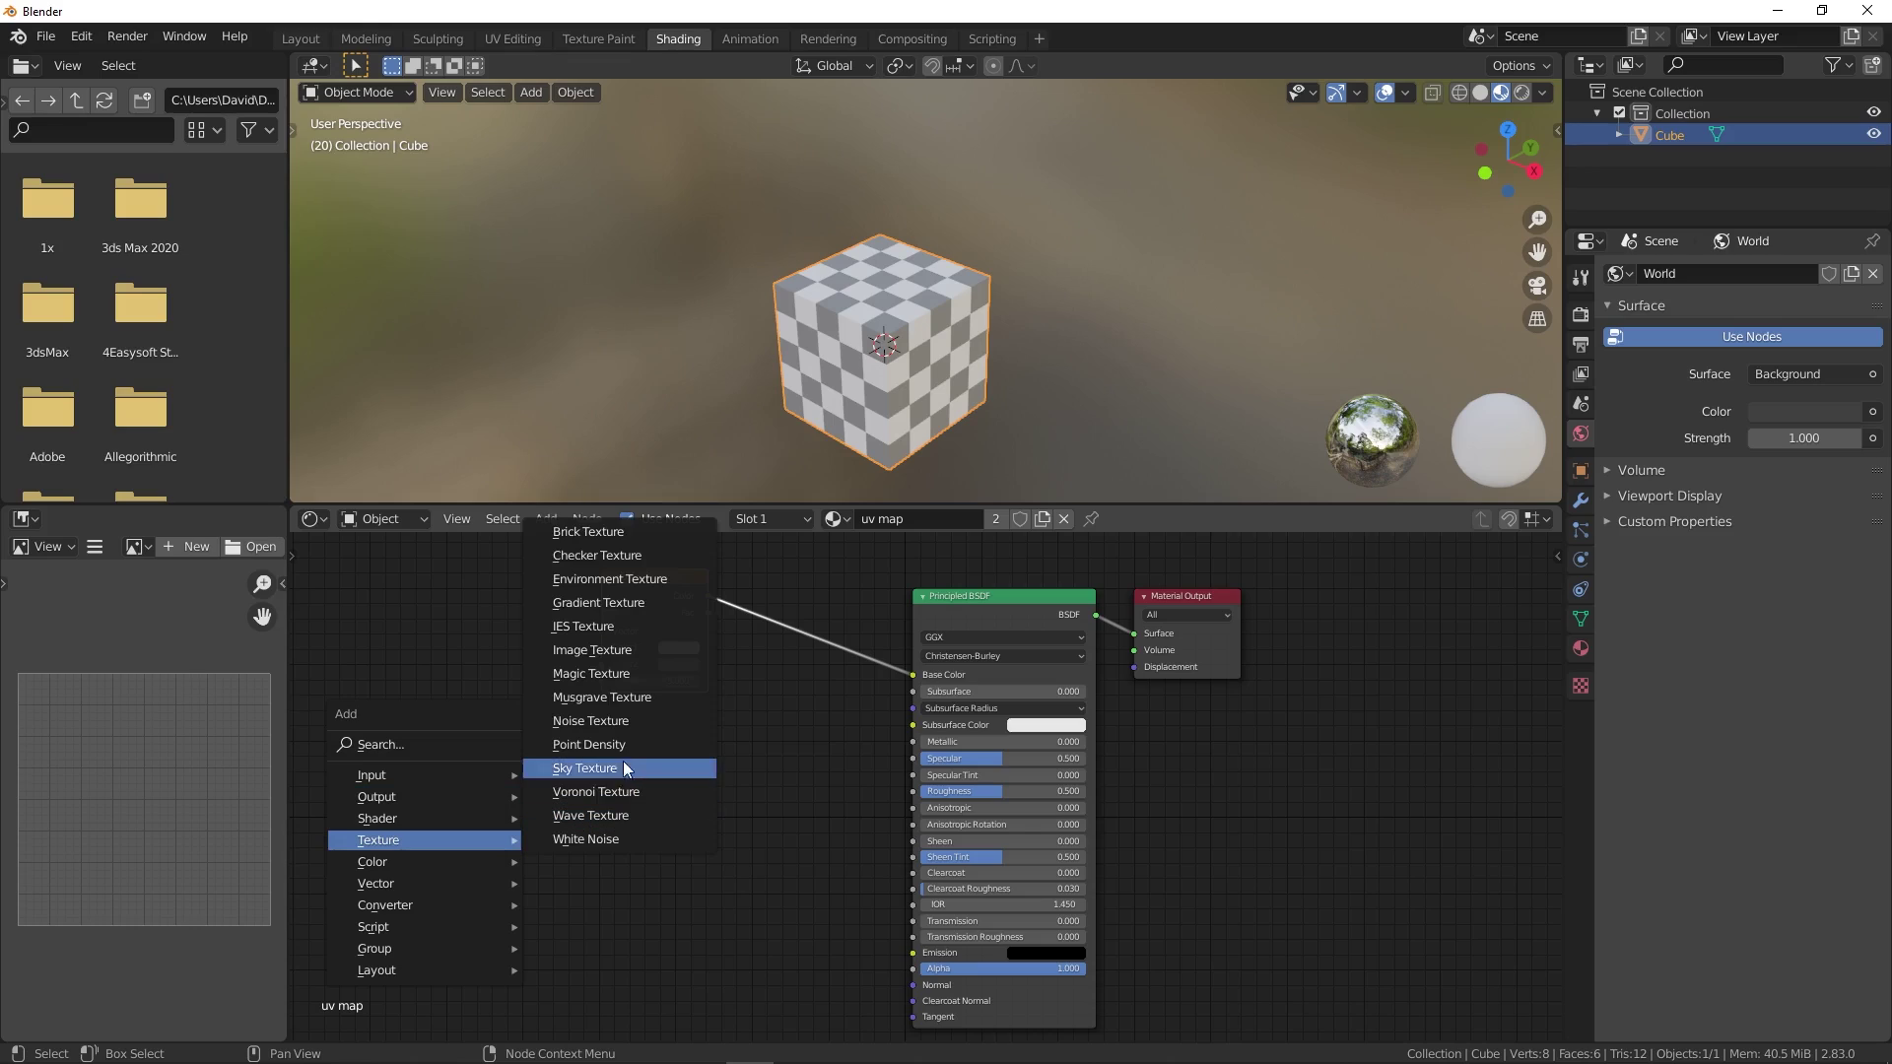
- Add an Image Texture node with a new generated UV Grid image
left_click(641, 653)
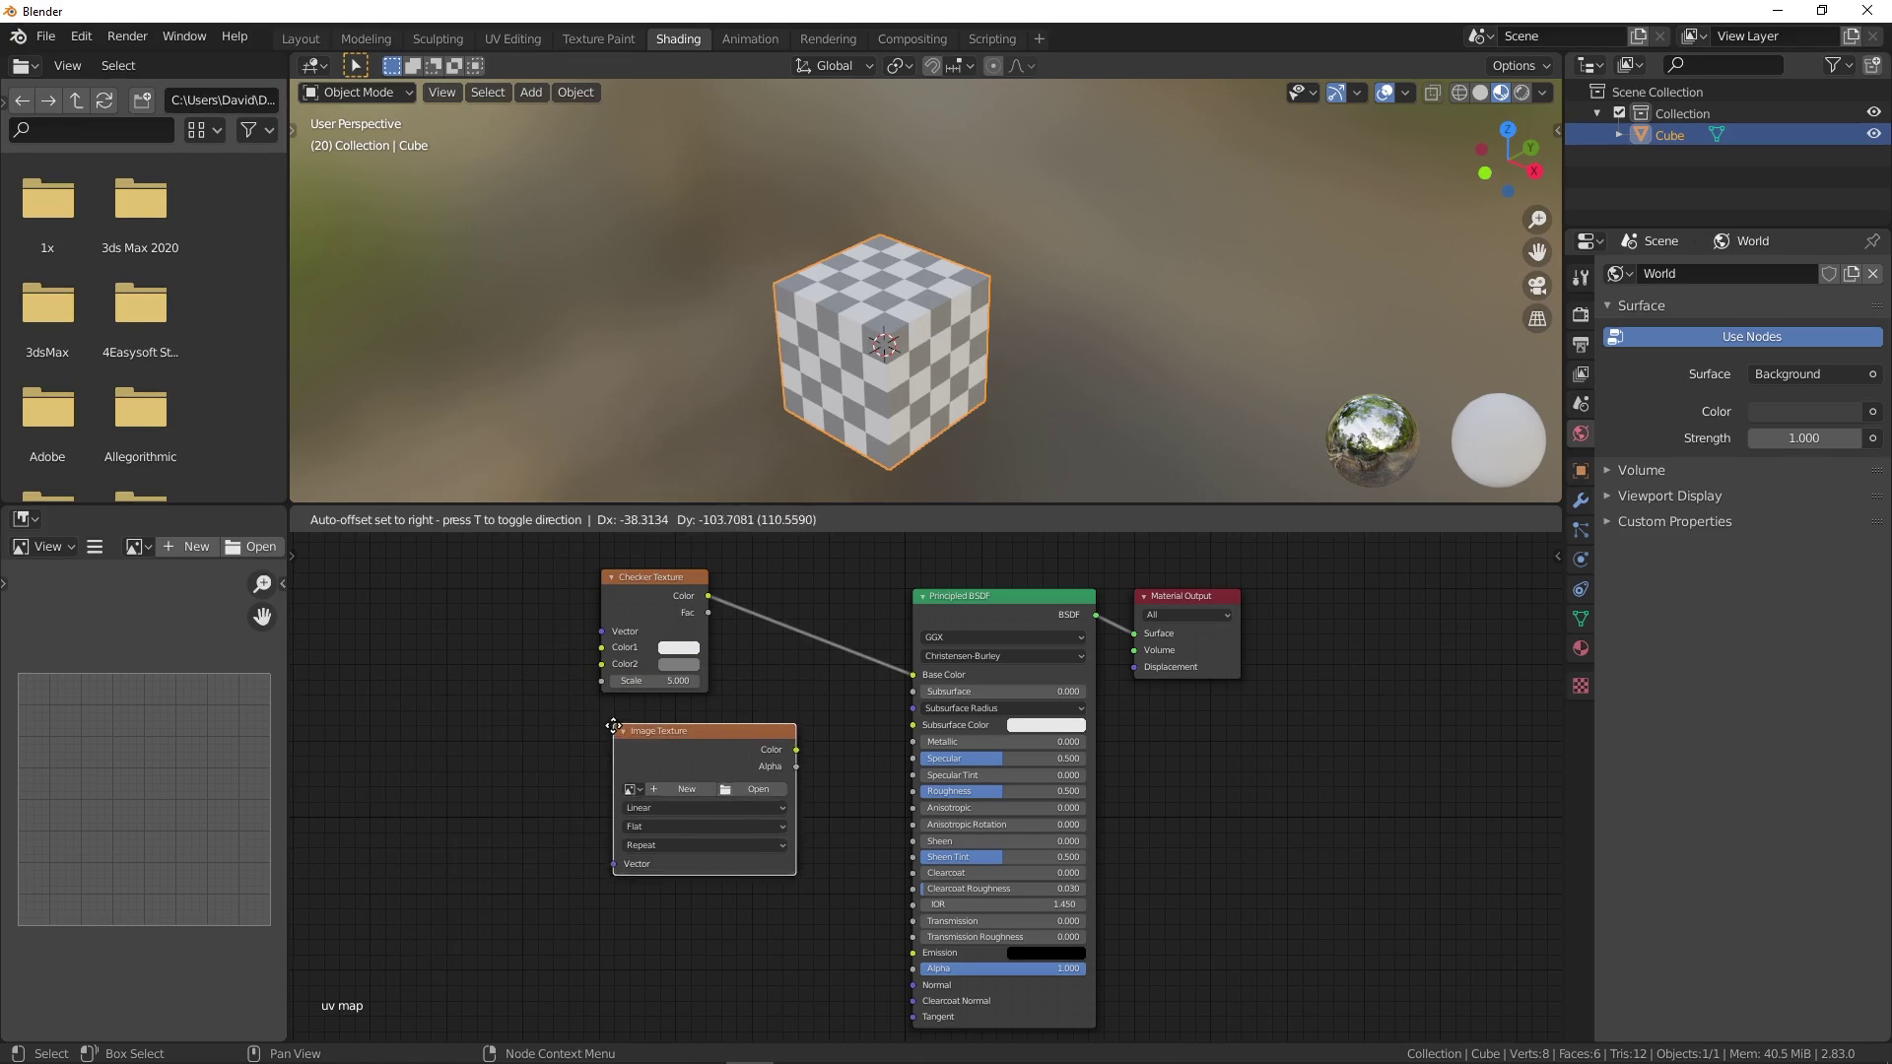
left_click(555, 822)
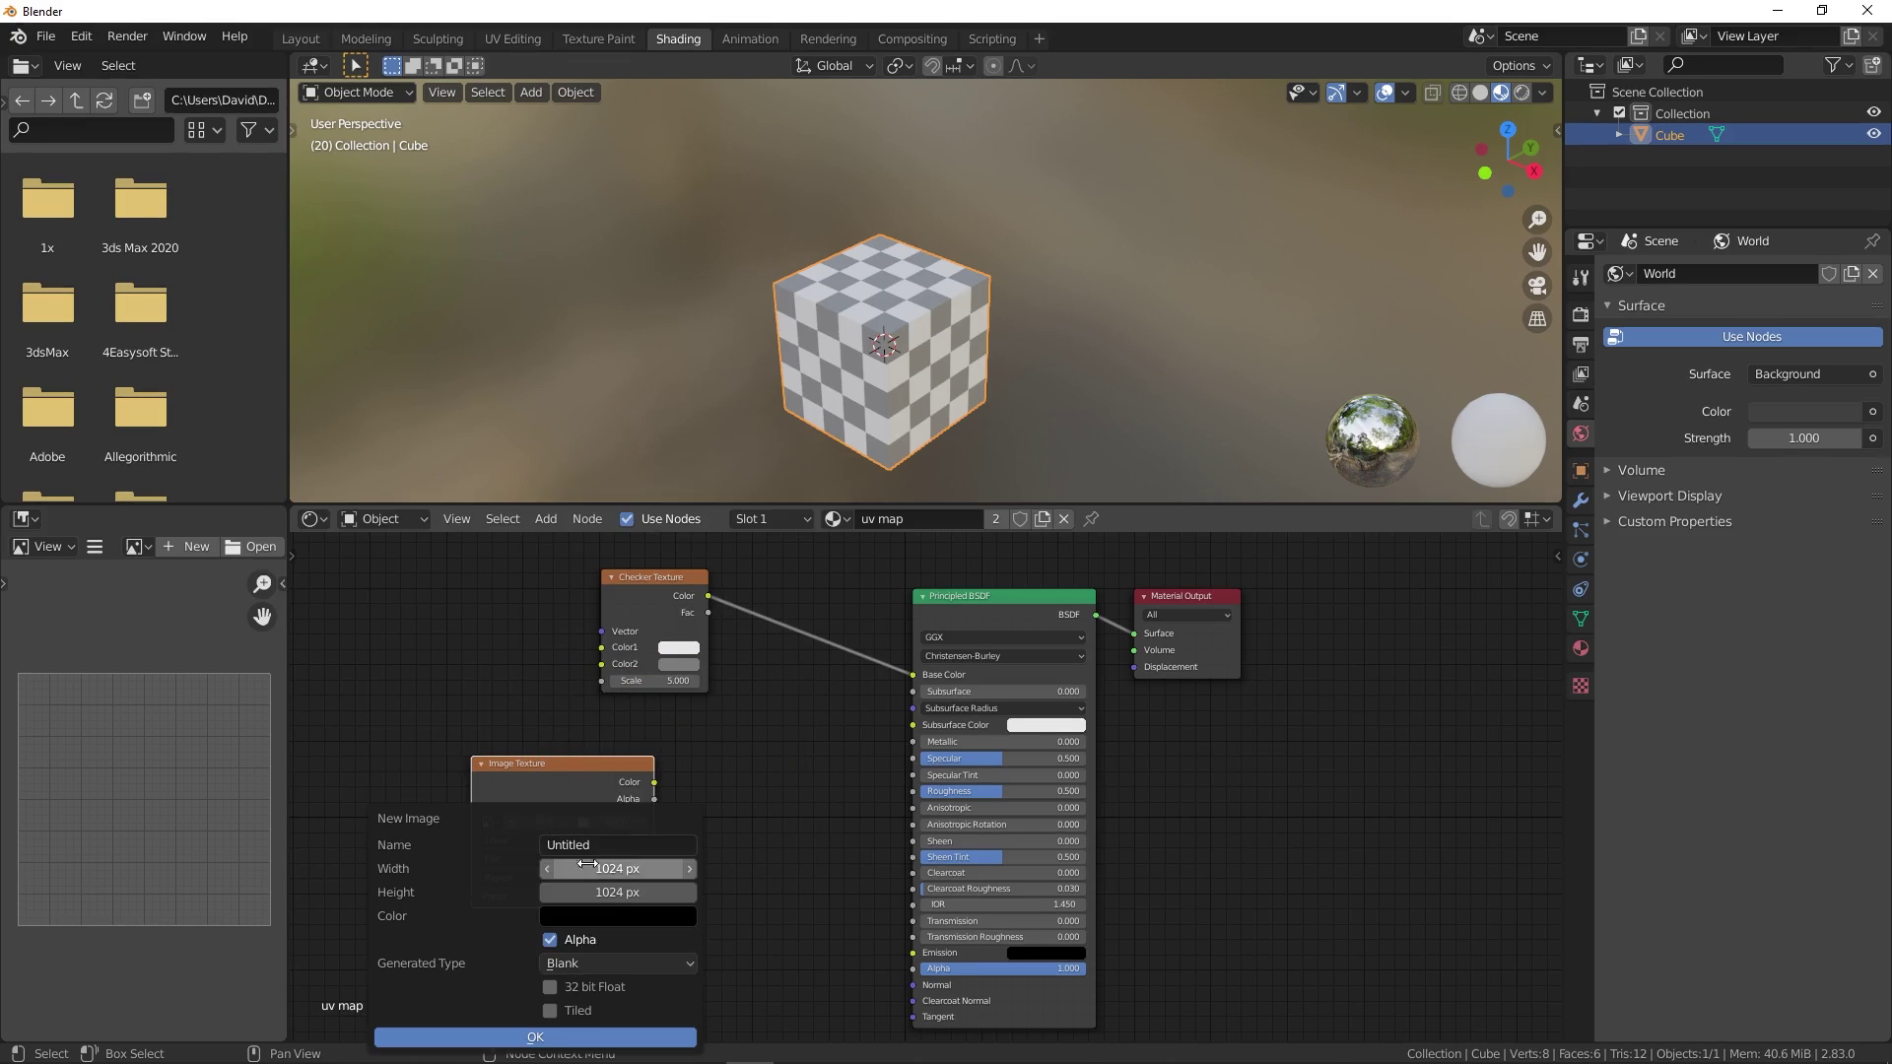
left_click(645, 973)
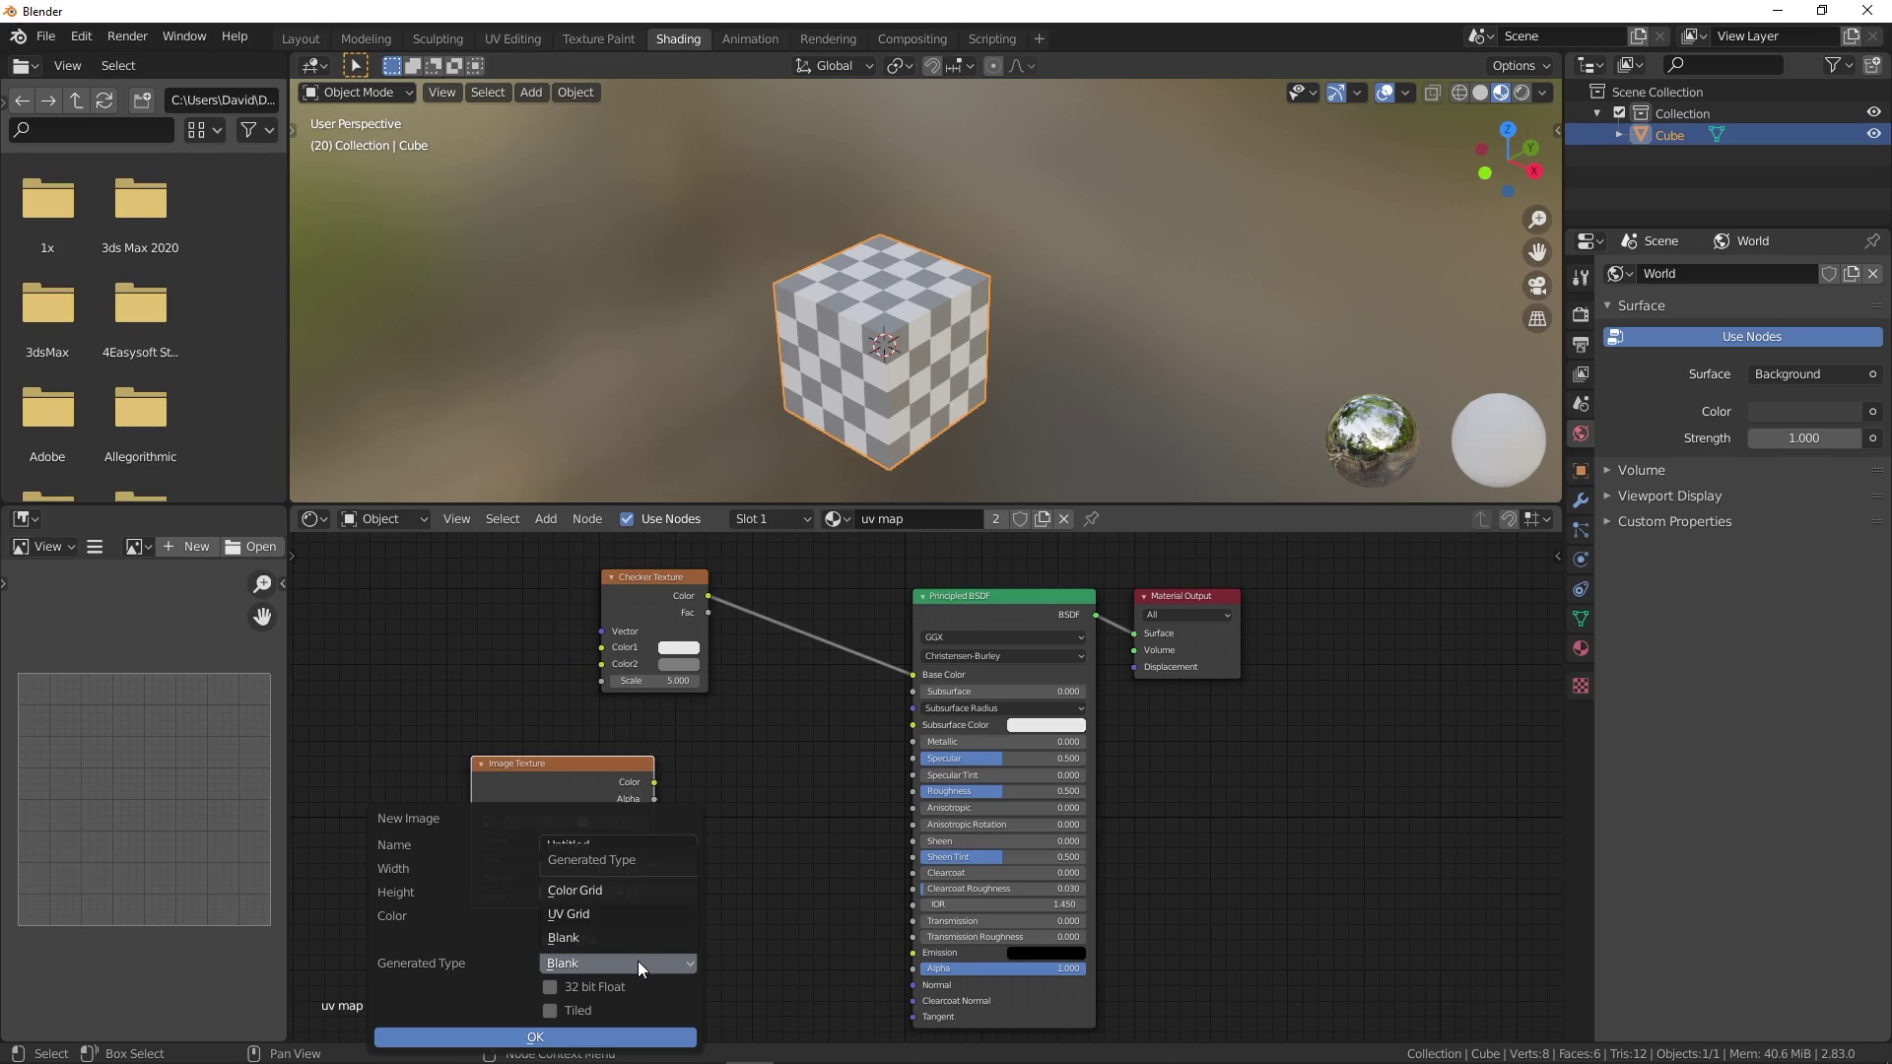
left_click(609, 913)
left_click(535, 1036)
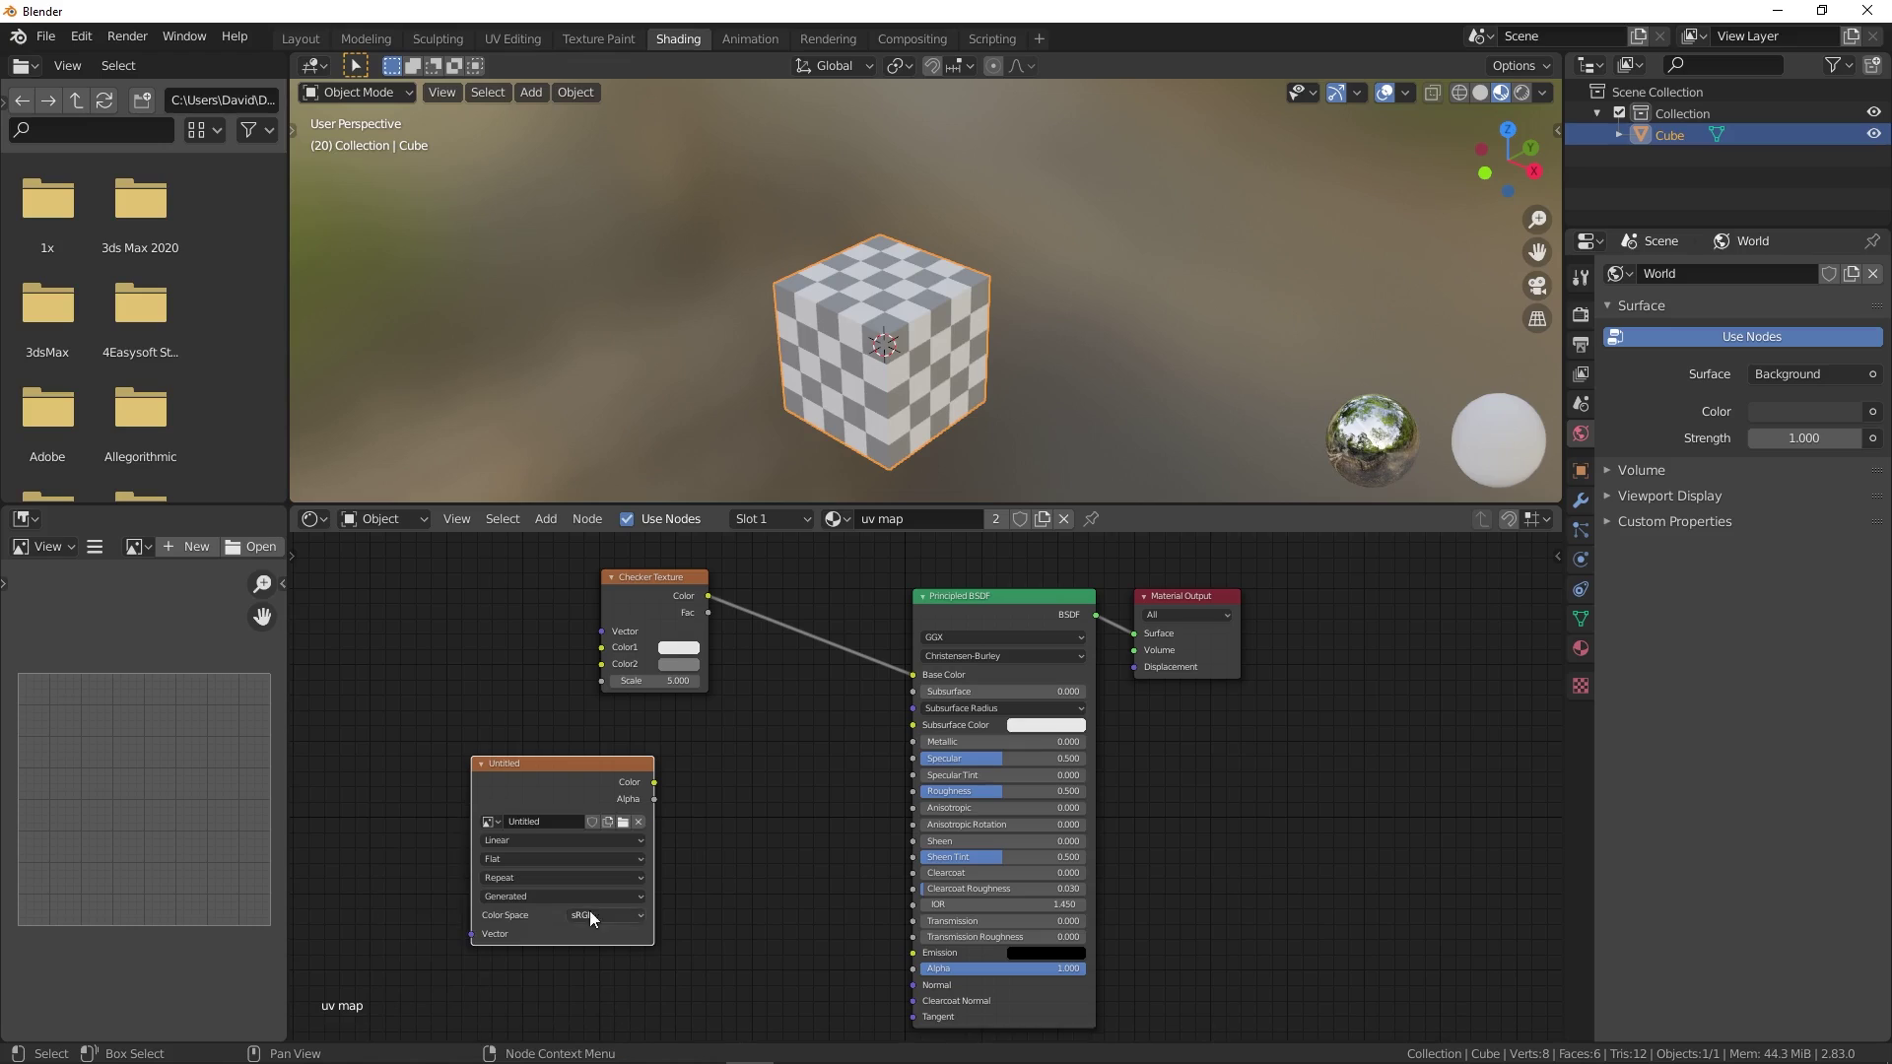
- Link the image's Color to Base Color so the cube shows the UV grid
scroll(578, 863, "up", 2)
left_click_drag(690, 745, 1072, 585)
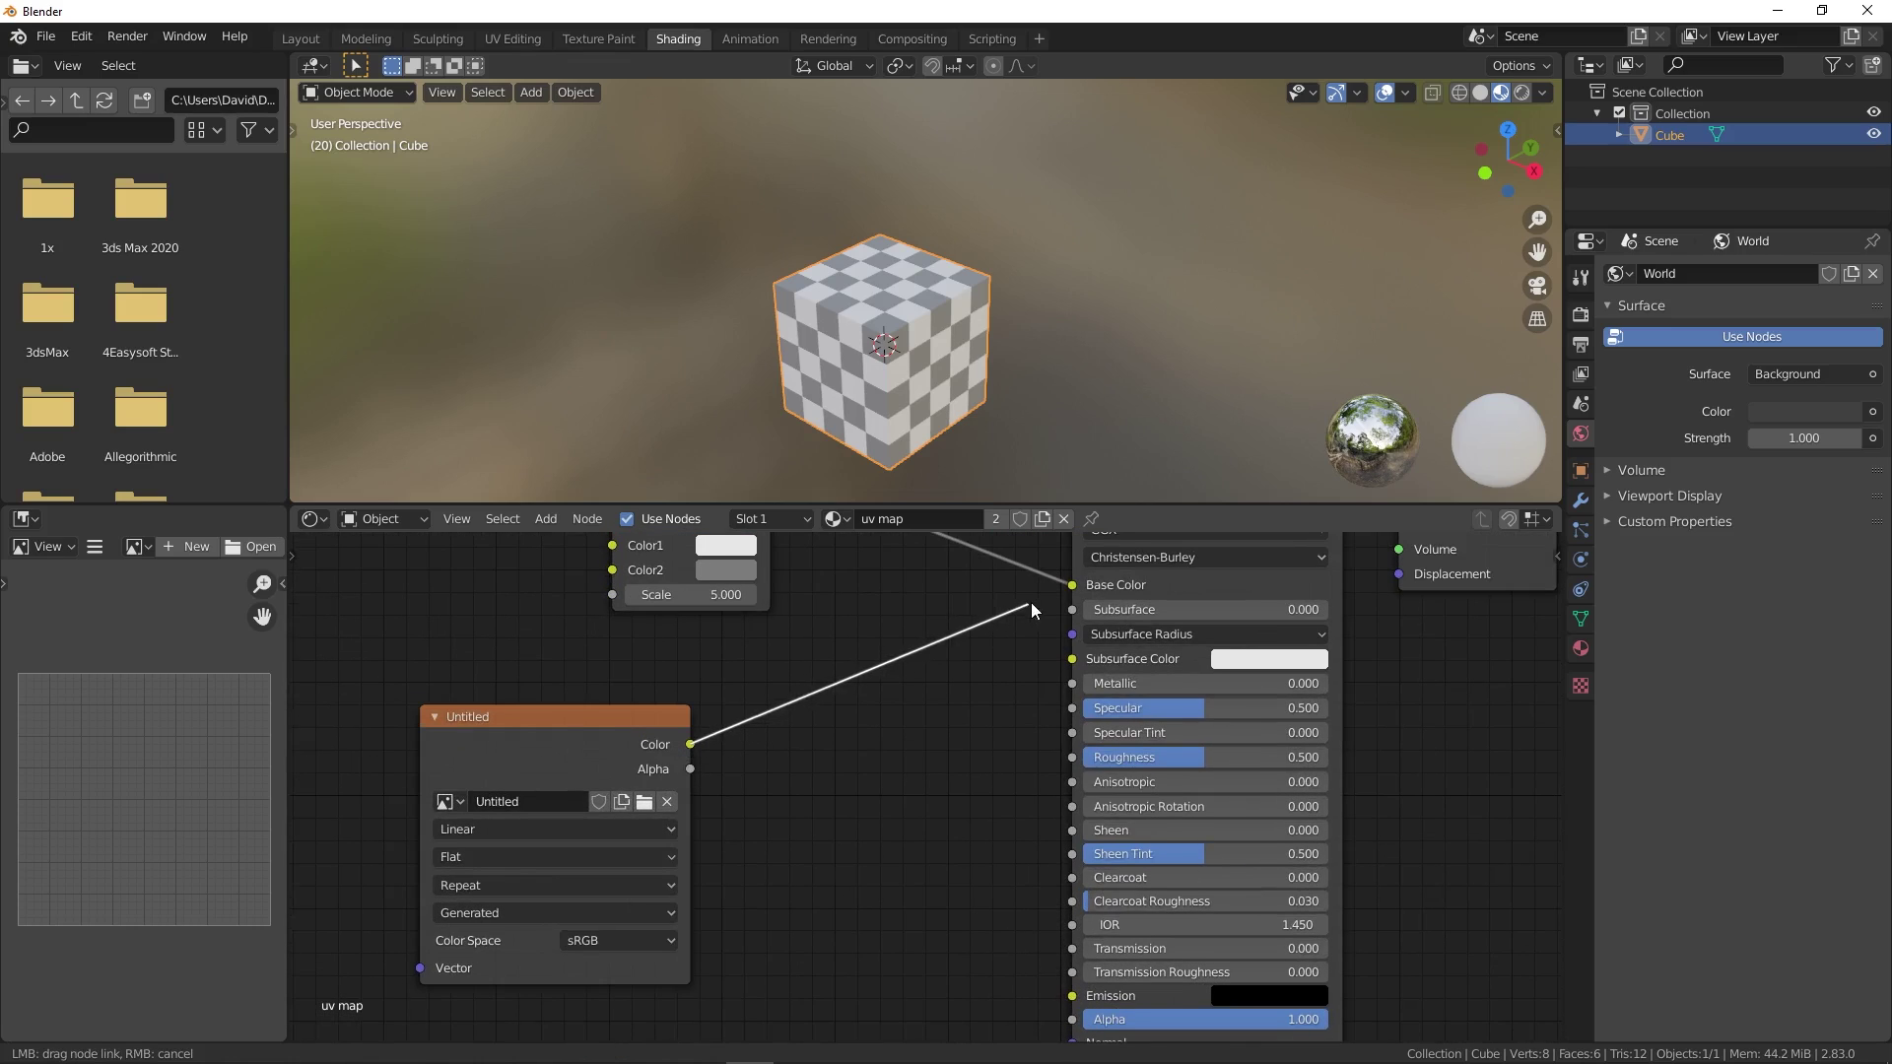
scroll(694, 678, "down", 1)
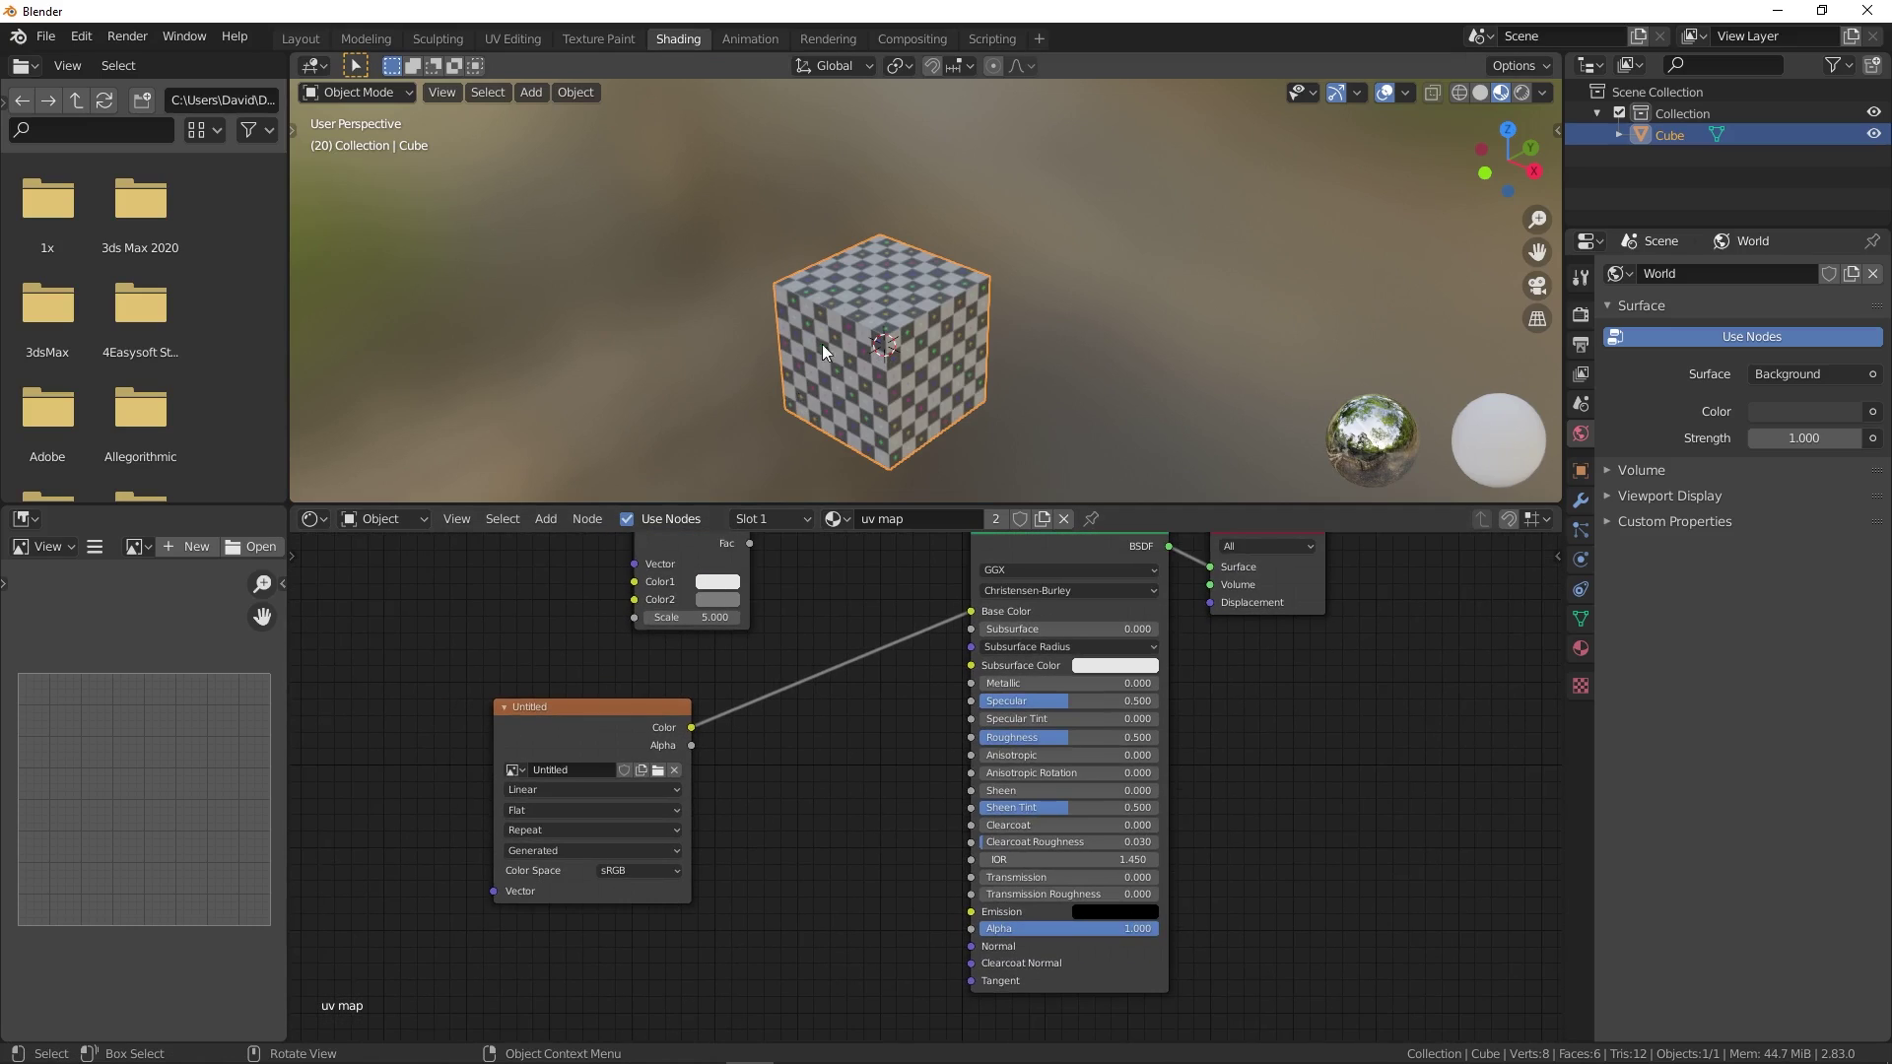
scroll(822, 345, "up", 4)
mouse_move(990, 240)
middle_mouse_down()
mouse_move(997, 312)
mouse_move(950, 316)
mouse_move(1014, 308)
mouse_move(962, 251)
middle_mouse_up()
scroll(640, 625, "down", 2)
scroll(672, 712, "down", 1)
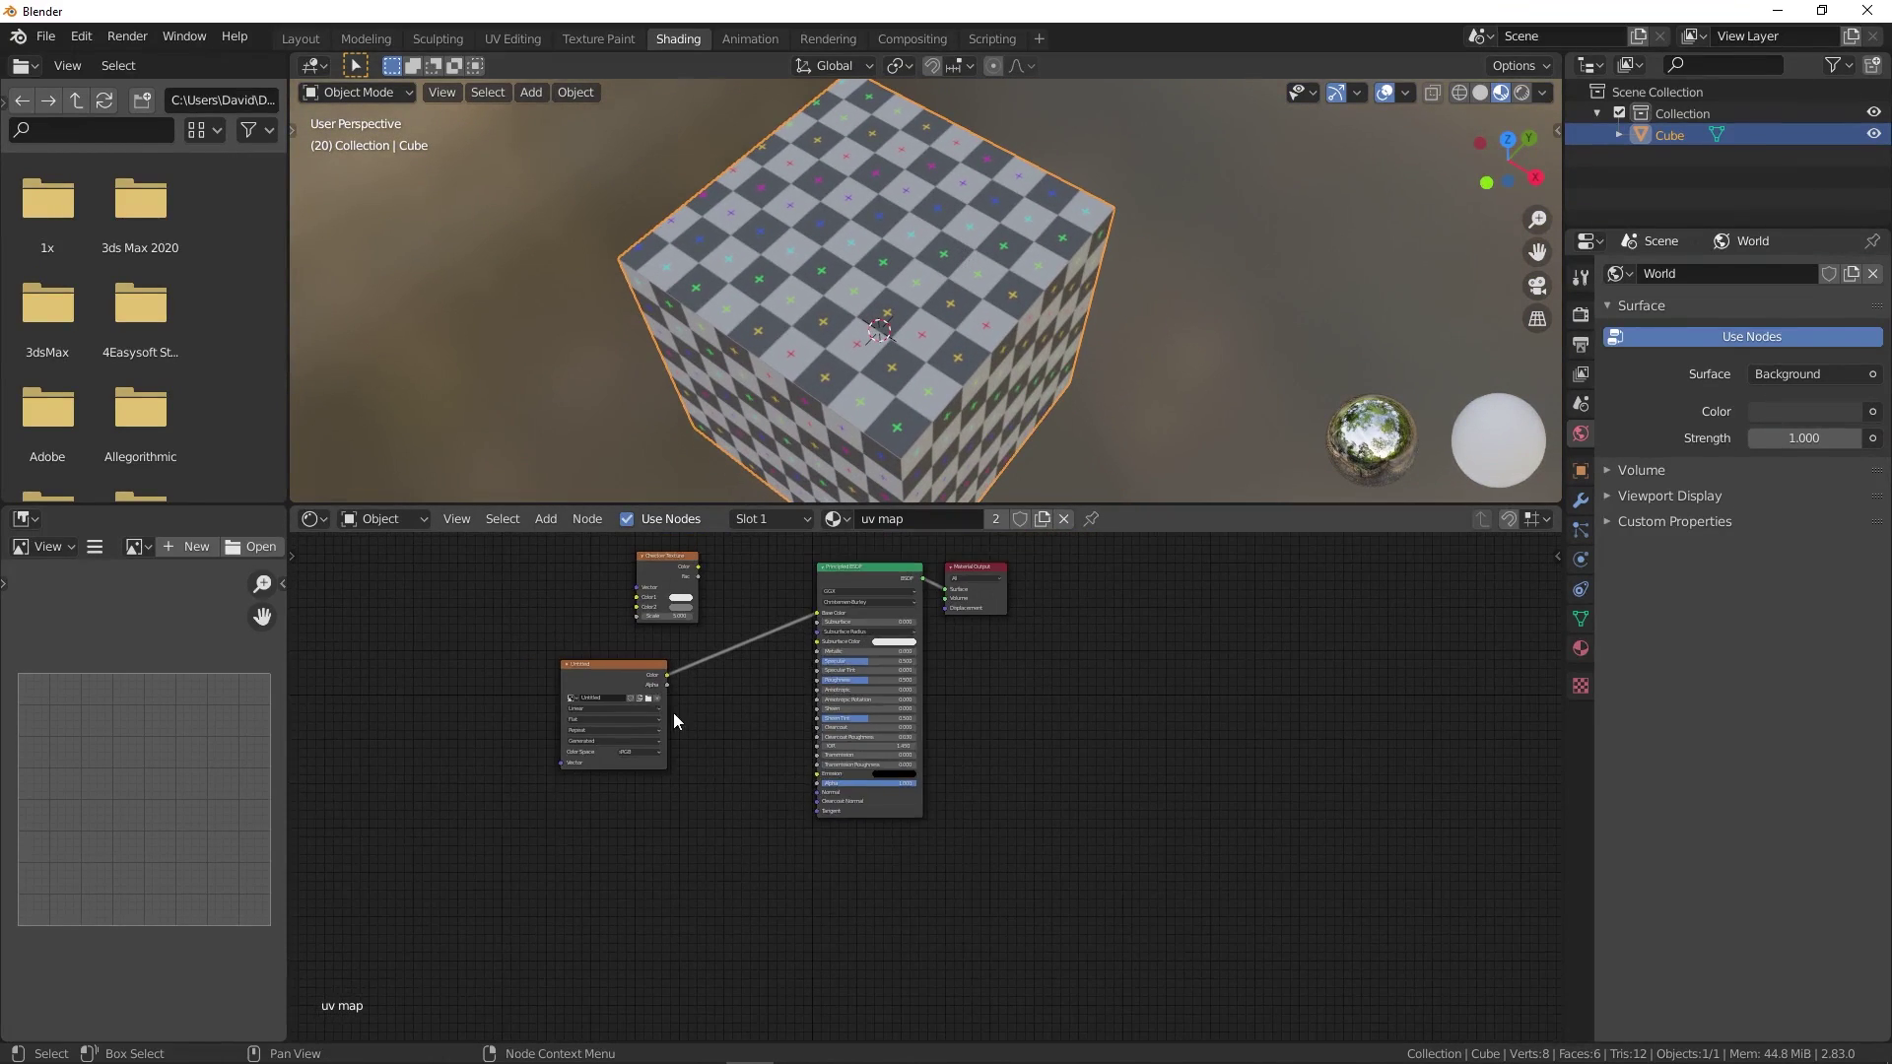
scroll(690, 564, "down", 1)
- Rearrange the nodes, placing the Untitled image node beside the Checker Texture node
key("b")
mouse_move(646, 568)
left_mouse_down()
mouse_move(659, 601)
mouse_move(627, 546)
left_mouse_up()
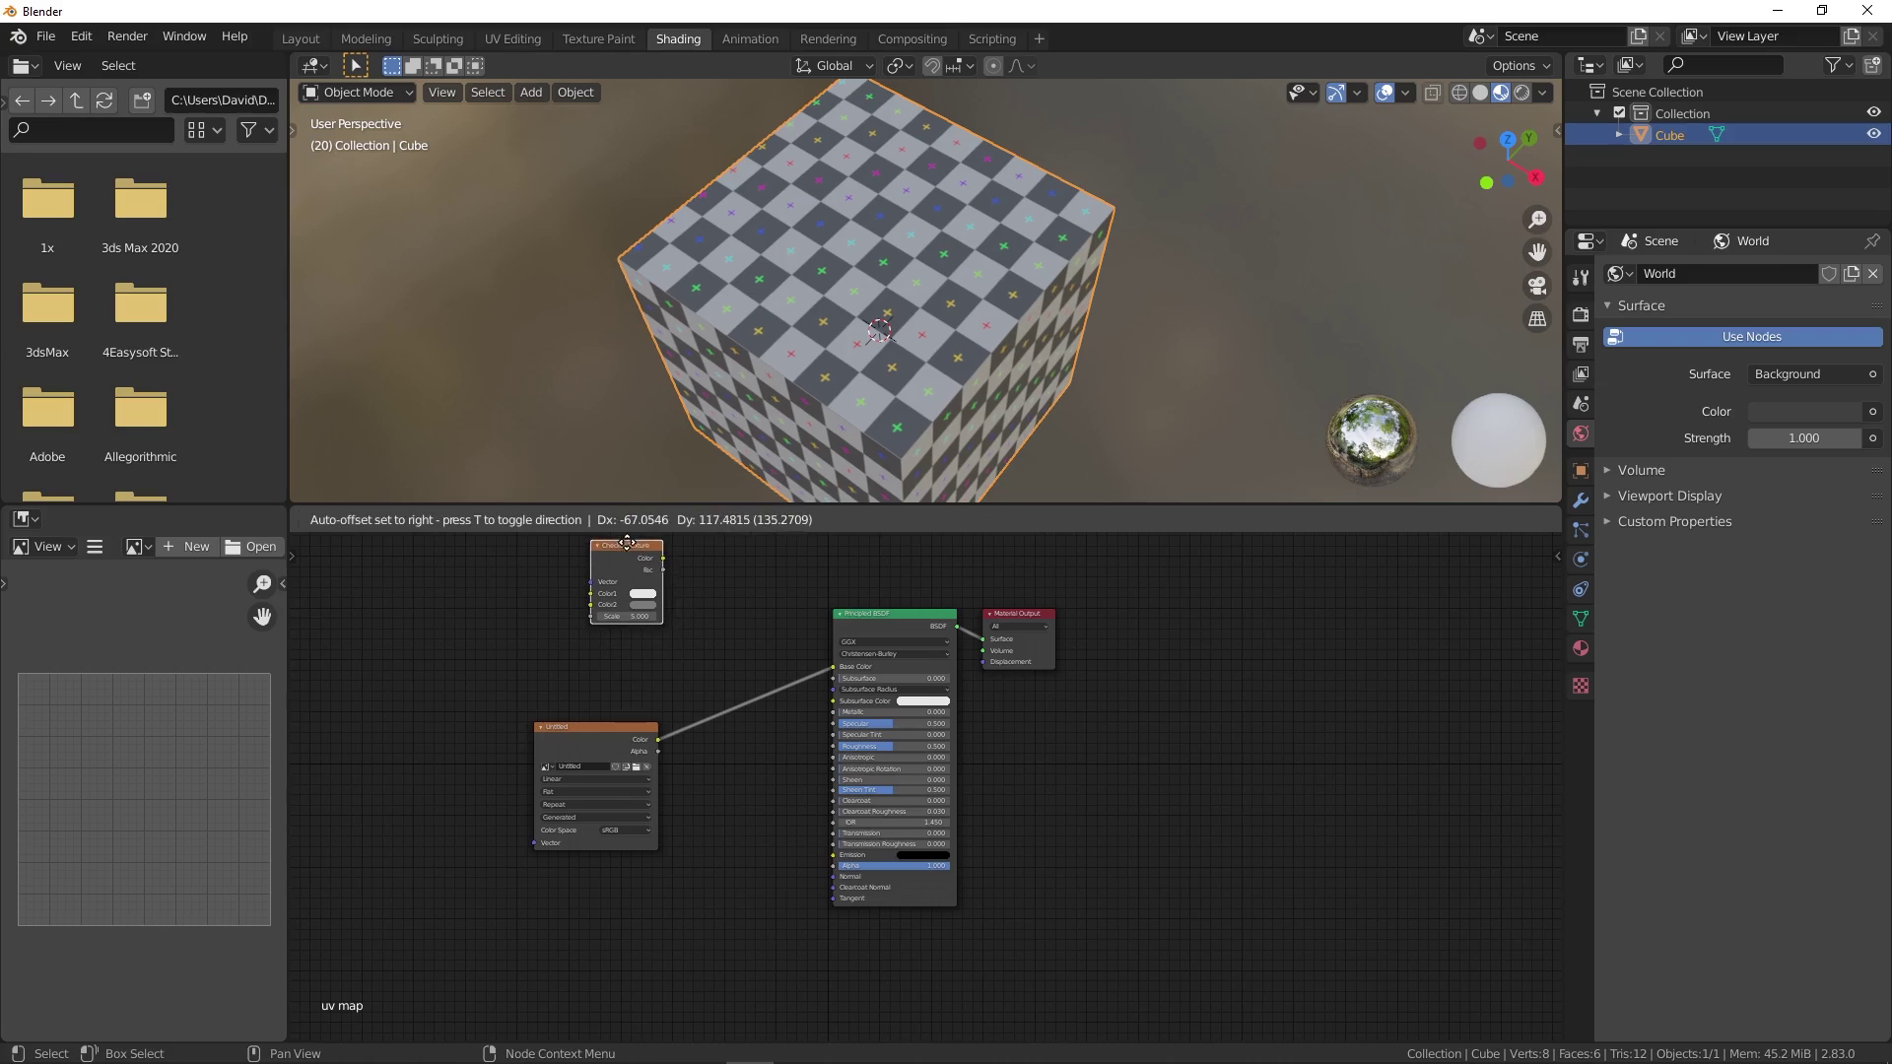
left_click_drag(601, 726, 641, 645)
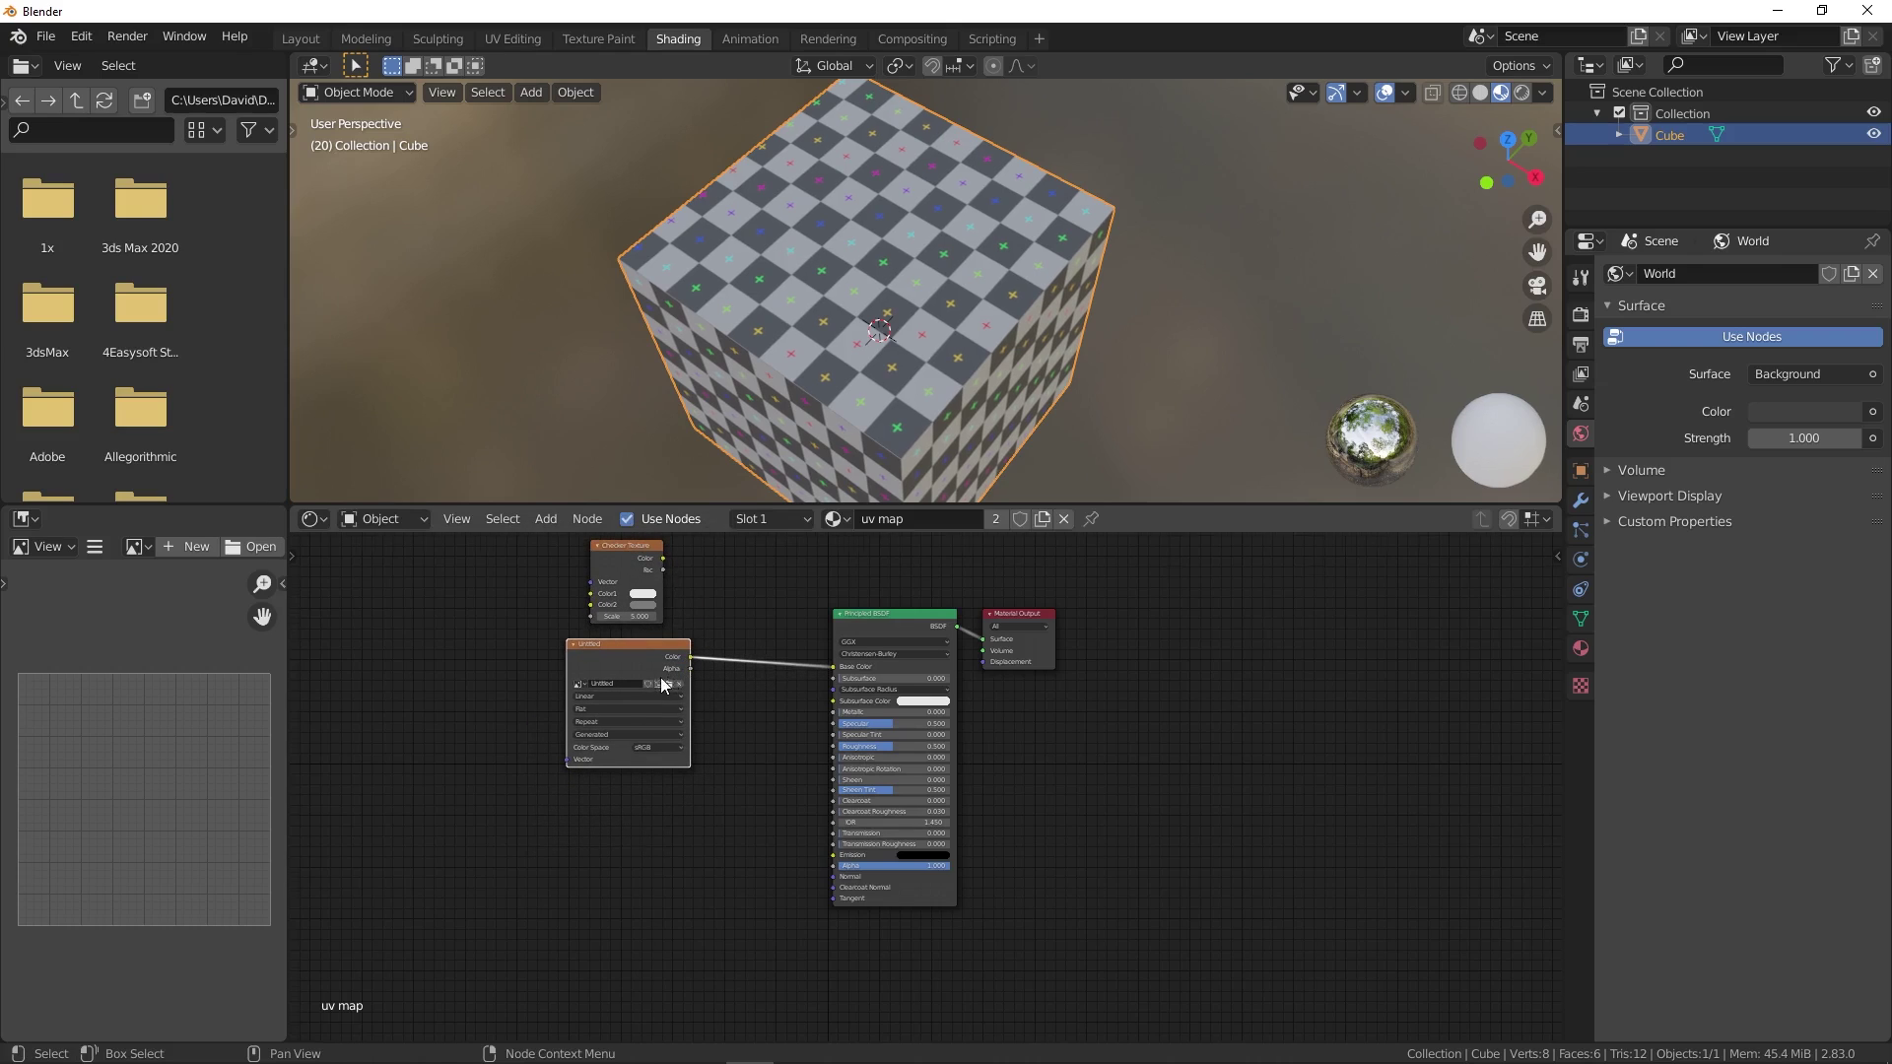
scroll(670, 631, "down", 1)
scroll(825, 319, "down", 2)
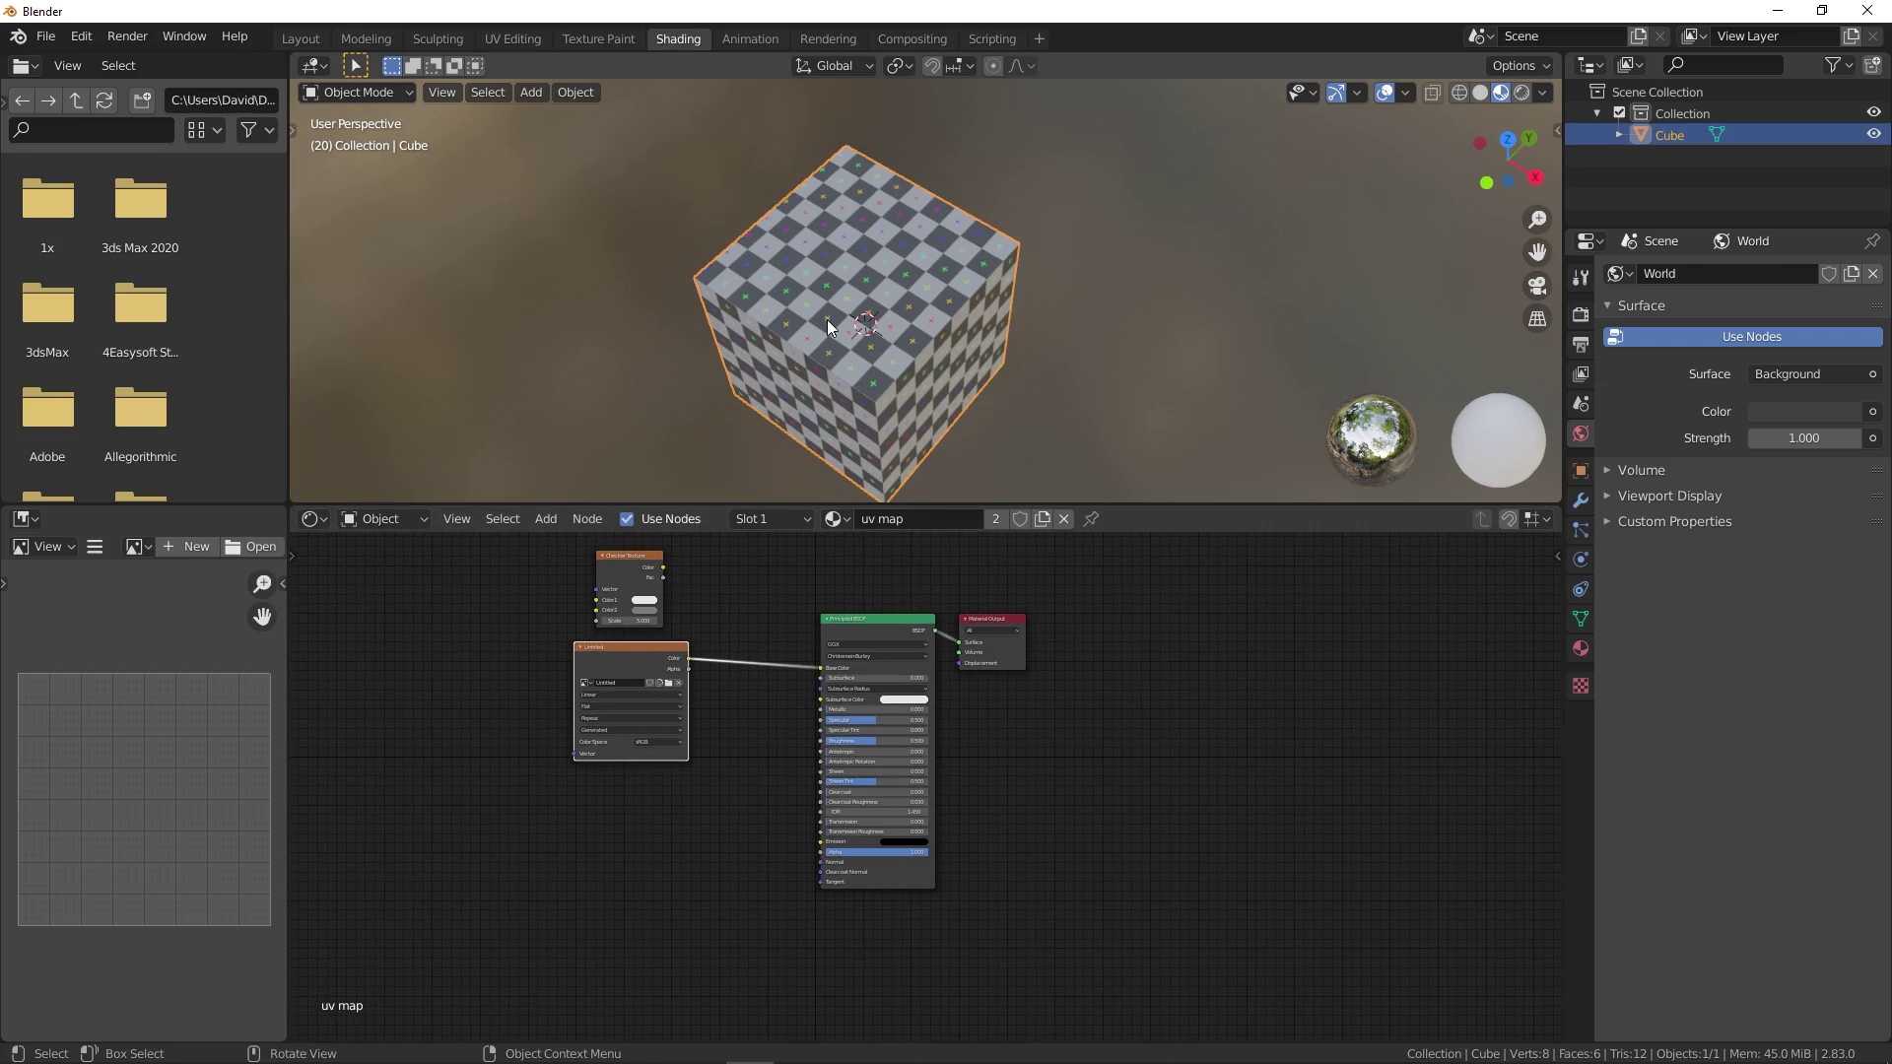
- In the UV Editing workspace, select all faces of the cube's cross-shaped unwrap
left_click(497, 38)
mouse_move(996, 532)
middle_mouse_down()
mouse_move(1005, 406)
mouse_move(964, 452)
middle_mouse_up()
key("a")
scroll(371, 528, "up", 1)
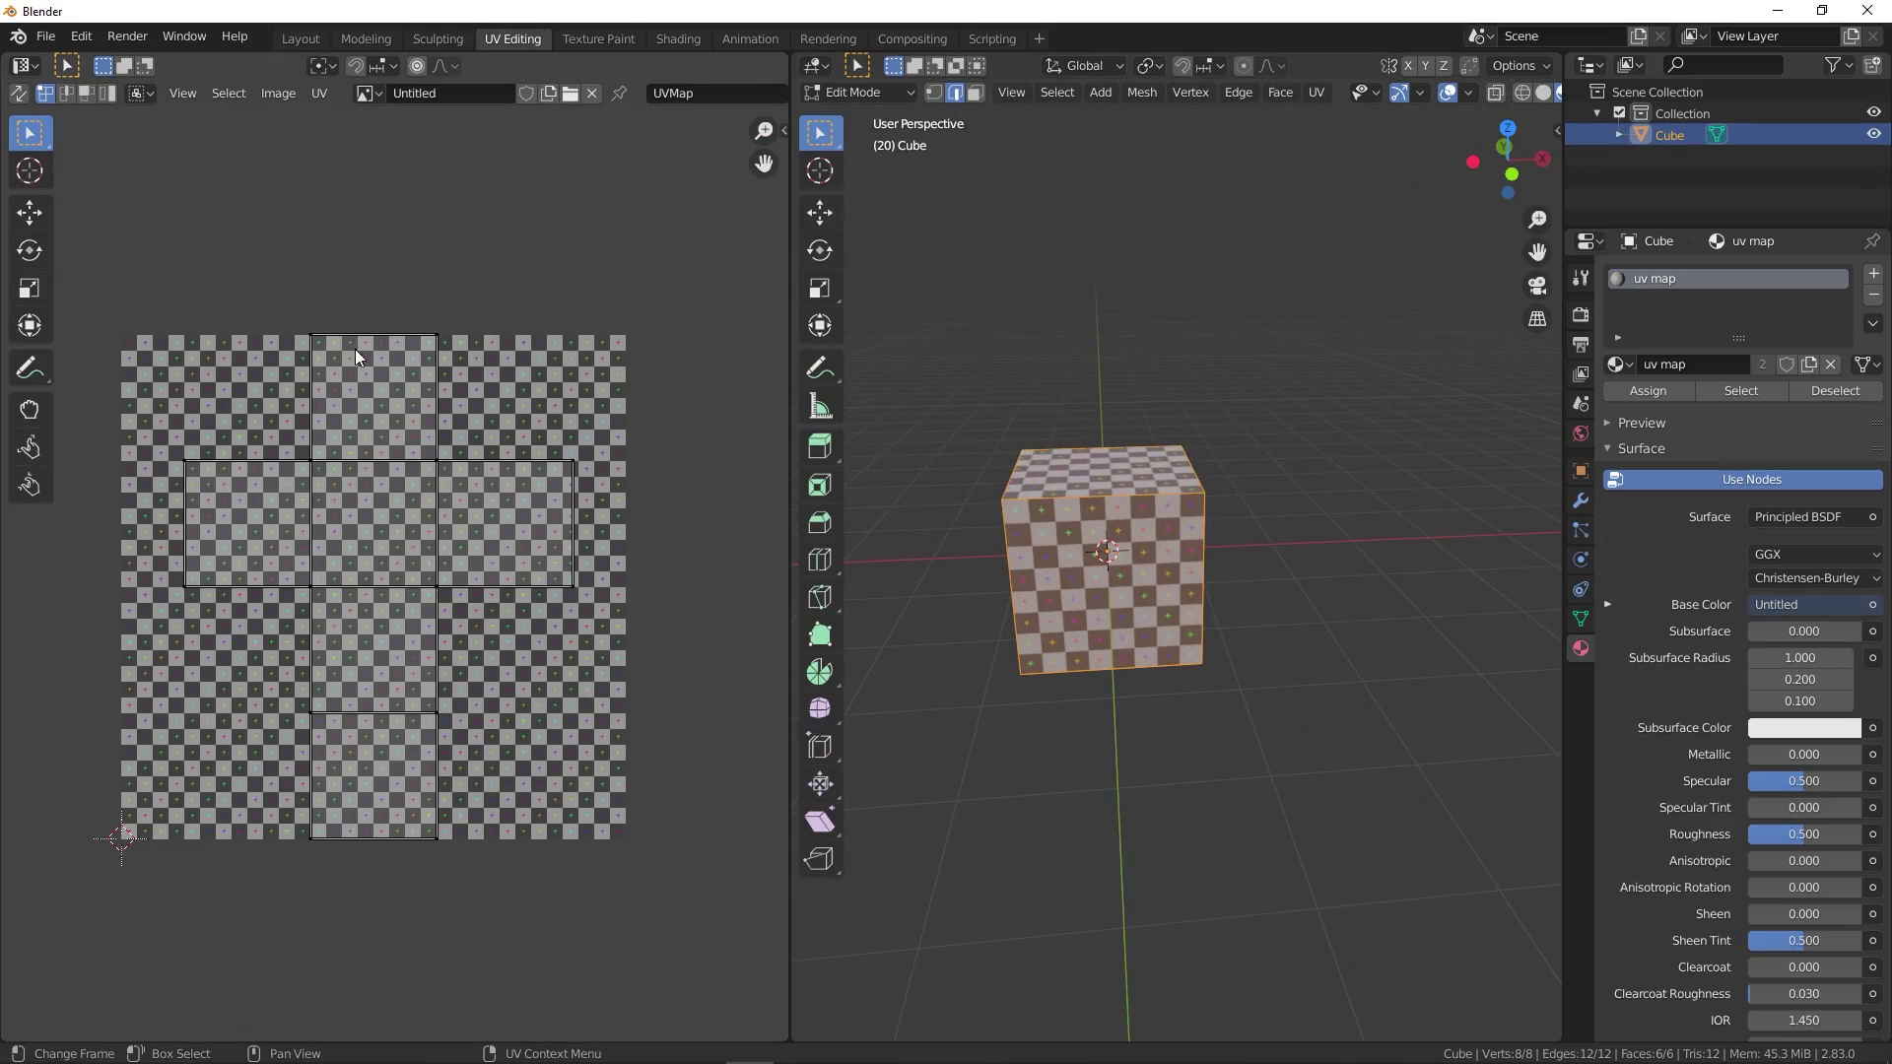
left_click_drag(122, 288, 730, 857)
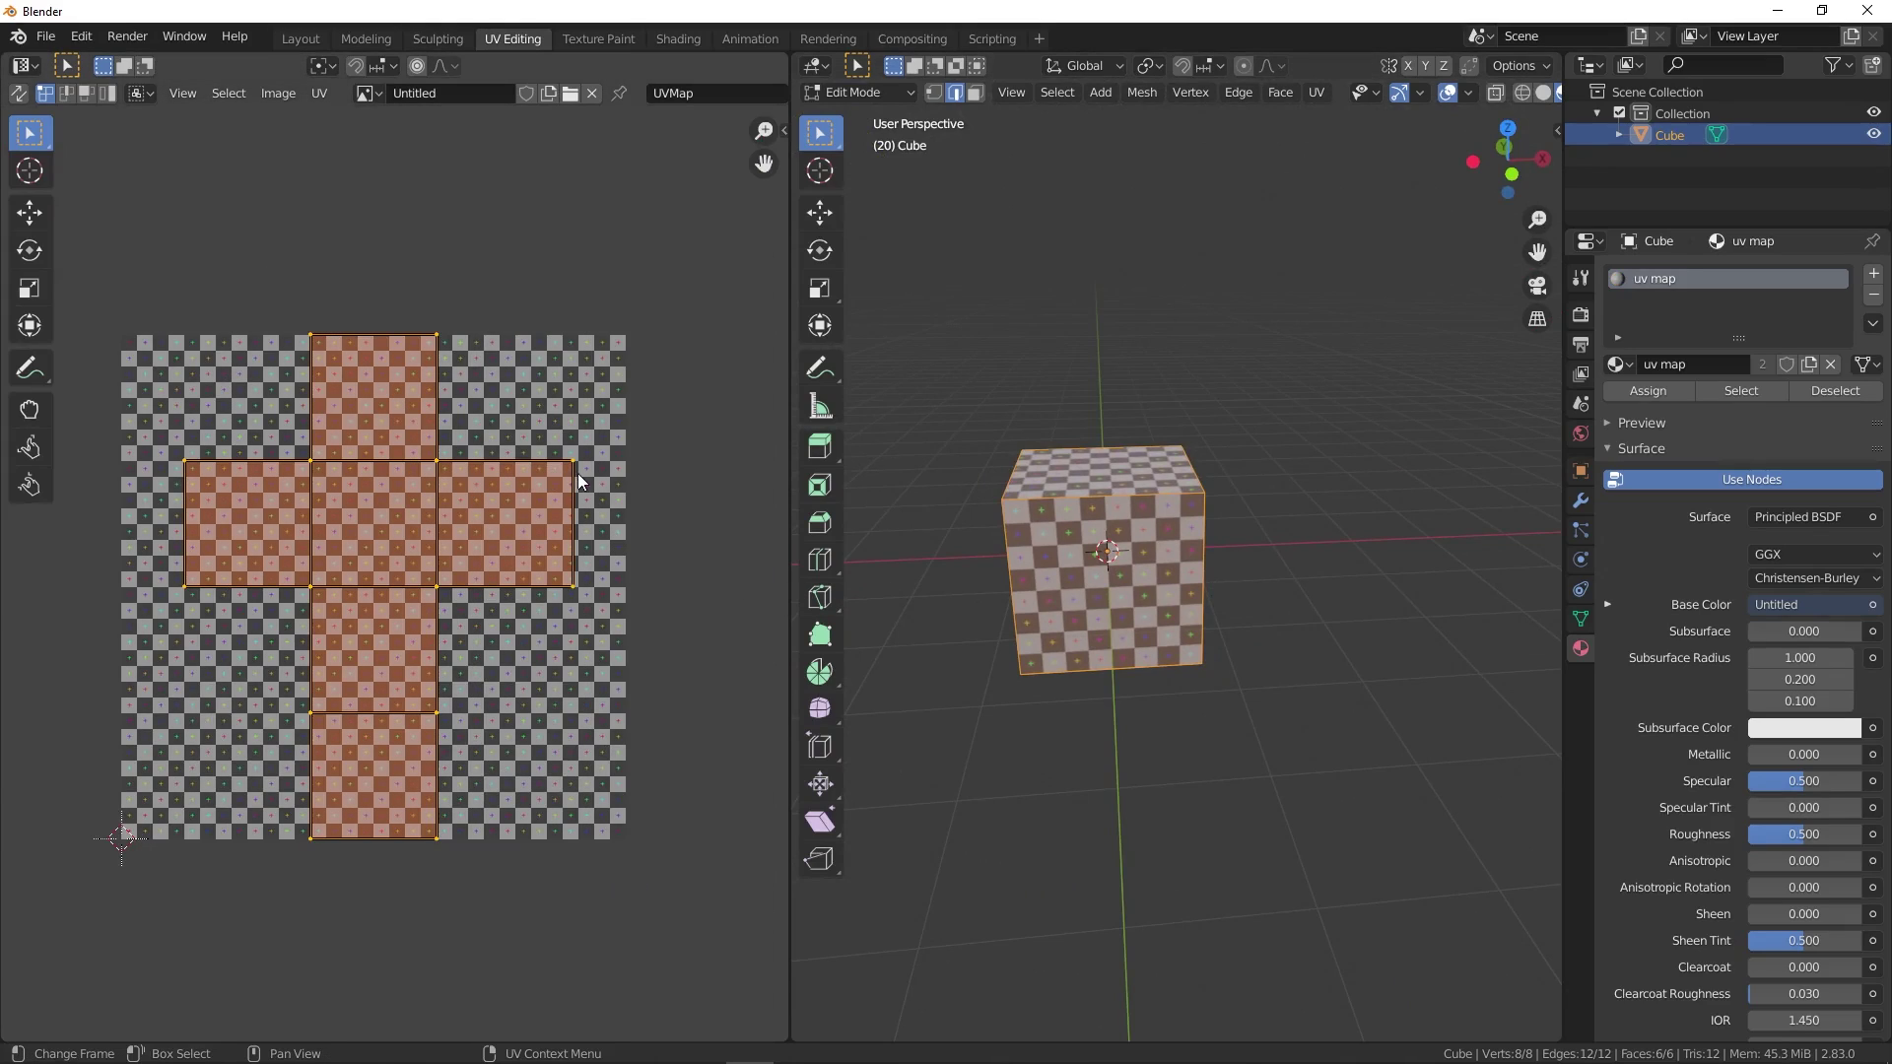
- Zoom to fit the whole cross and box-select only the right face's outer edge
scroll(493, 397, "up", 1)
scroll(546, 442, "up", 3)
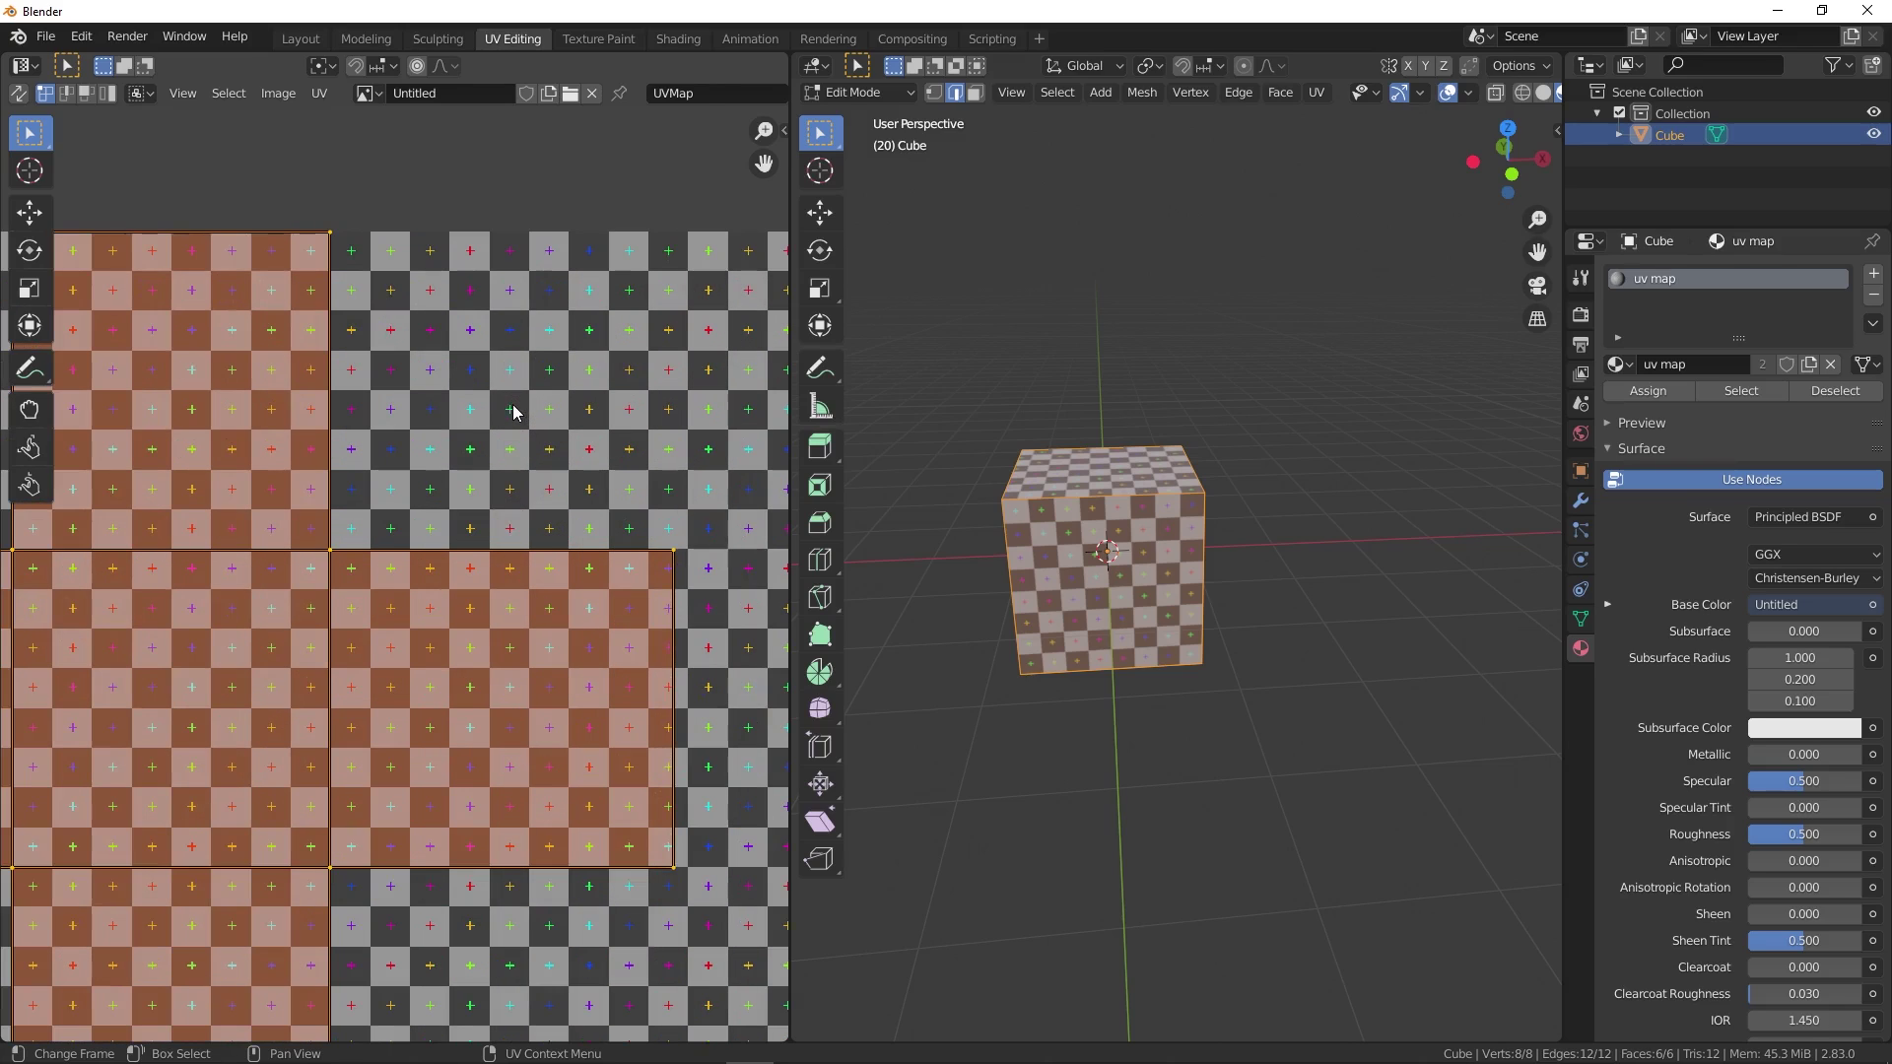
scroll(512, 418, "up", 3)
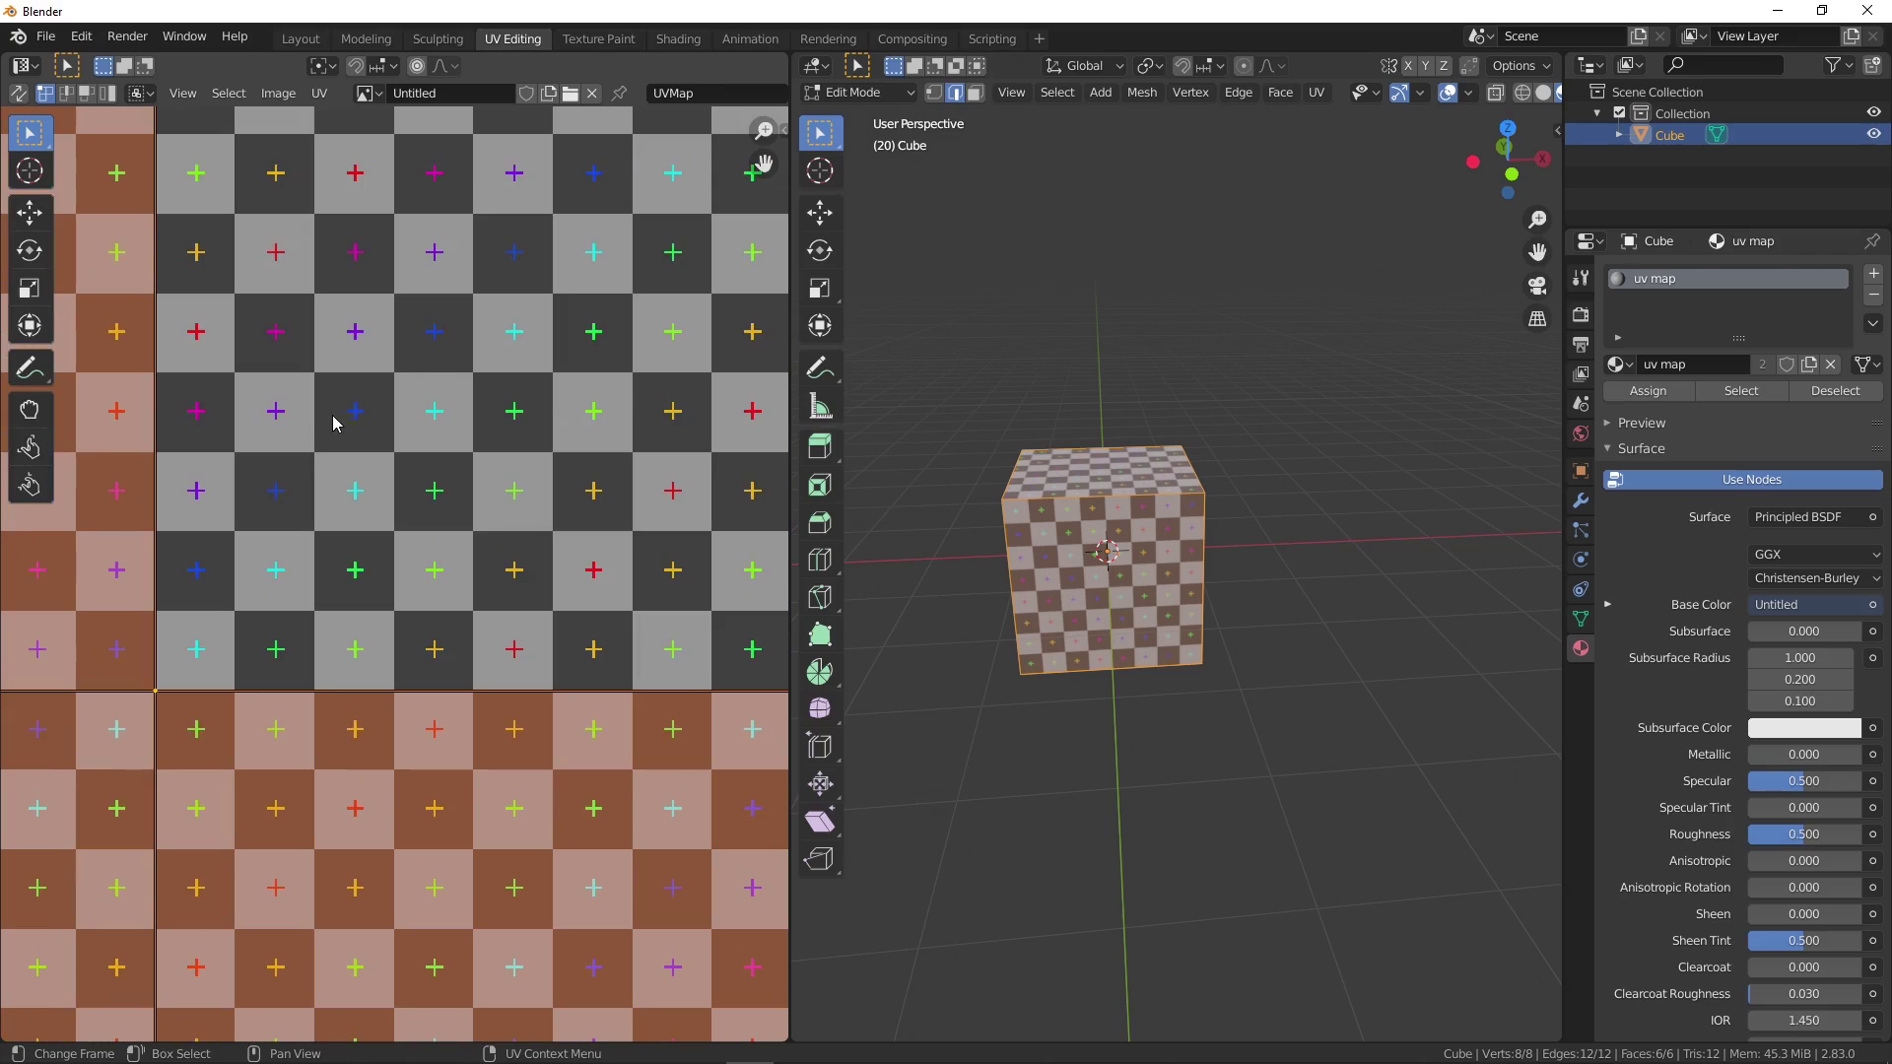
mouse_move(1133, 631)
middle_mouse_down()
mouse_move(1158, 540)
mouse_move(1219, 531)
mouse_move(915, 508)
middle_mouse_up()
scroll(1218, 531, "up", 2)
scroll(511, 503, "down", 4)
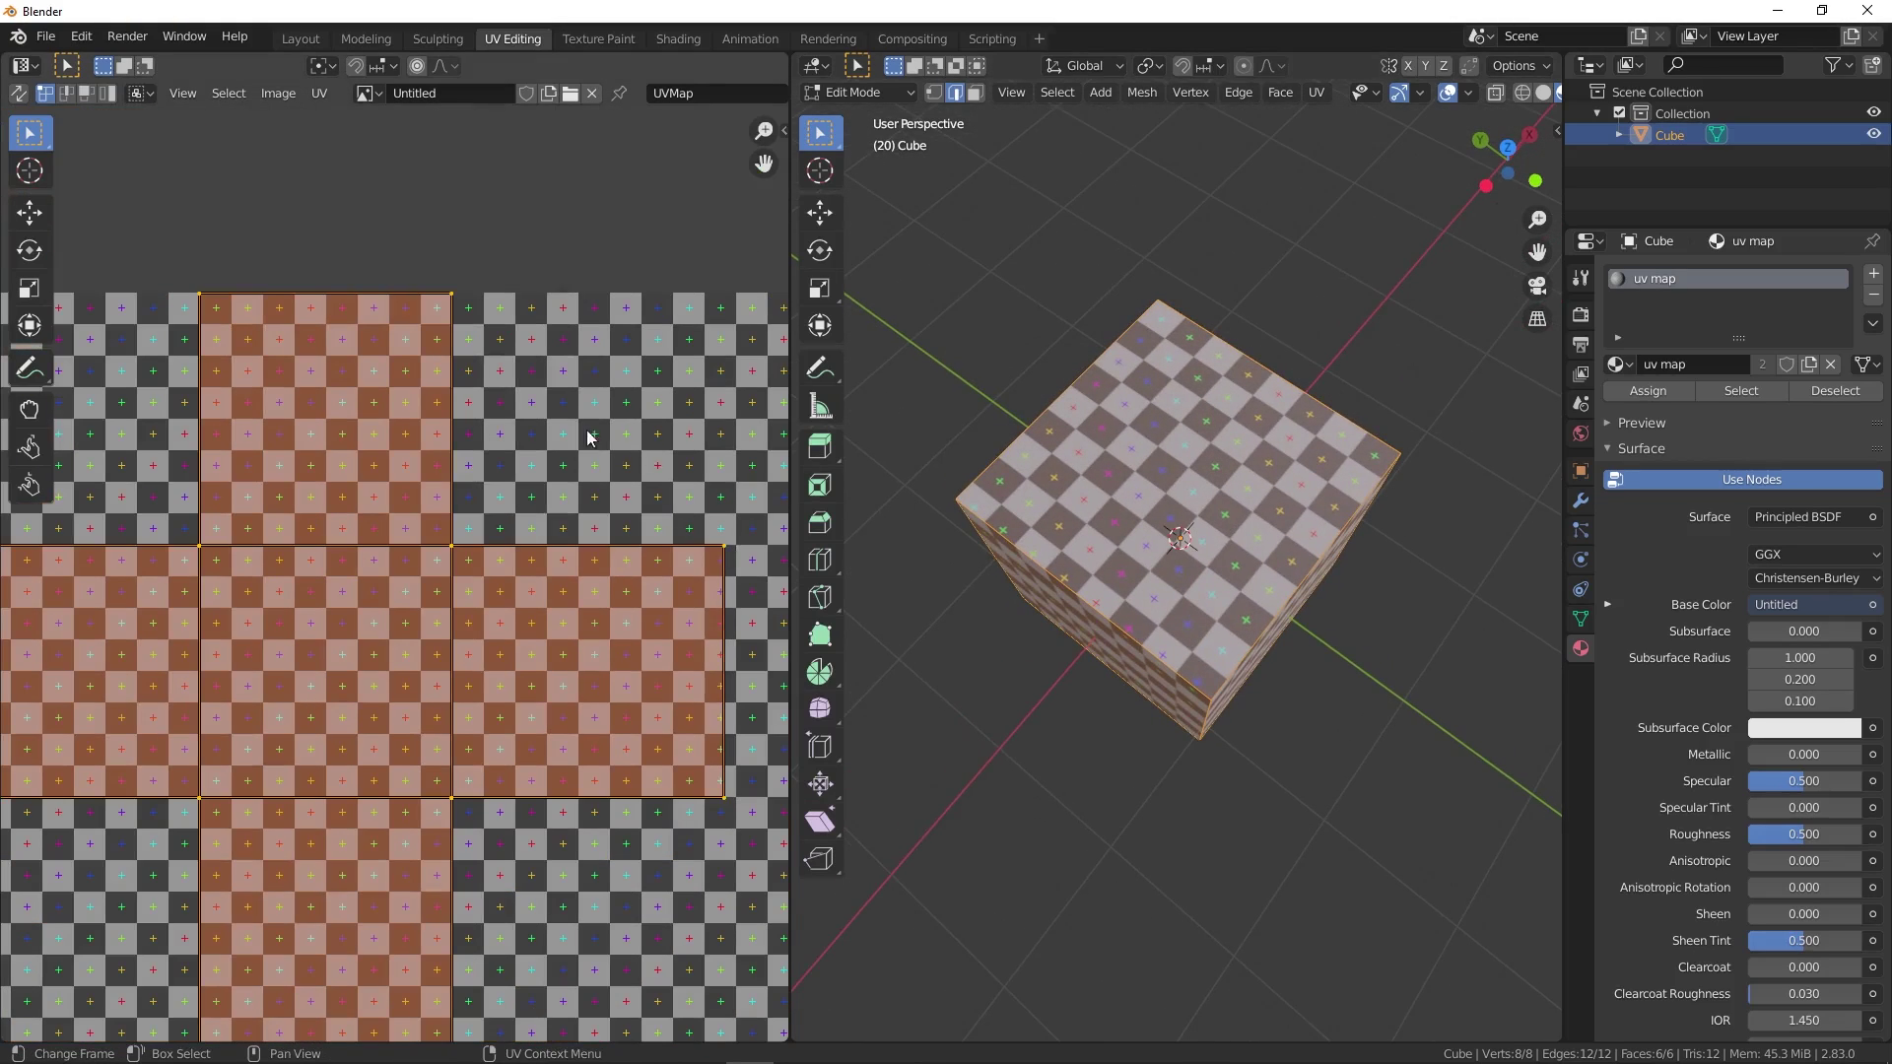
scroll(512, 503, "down", 3)
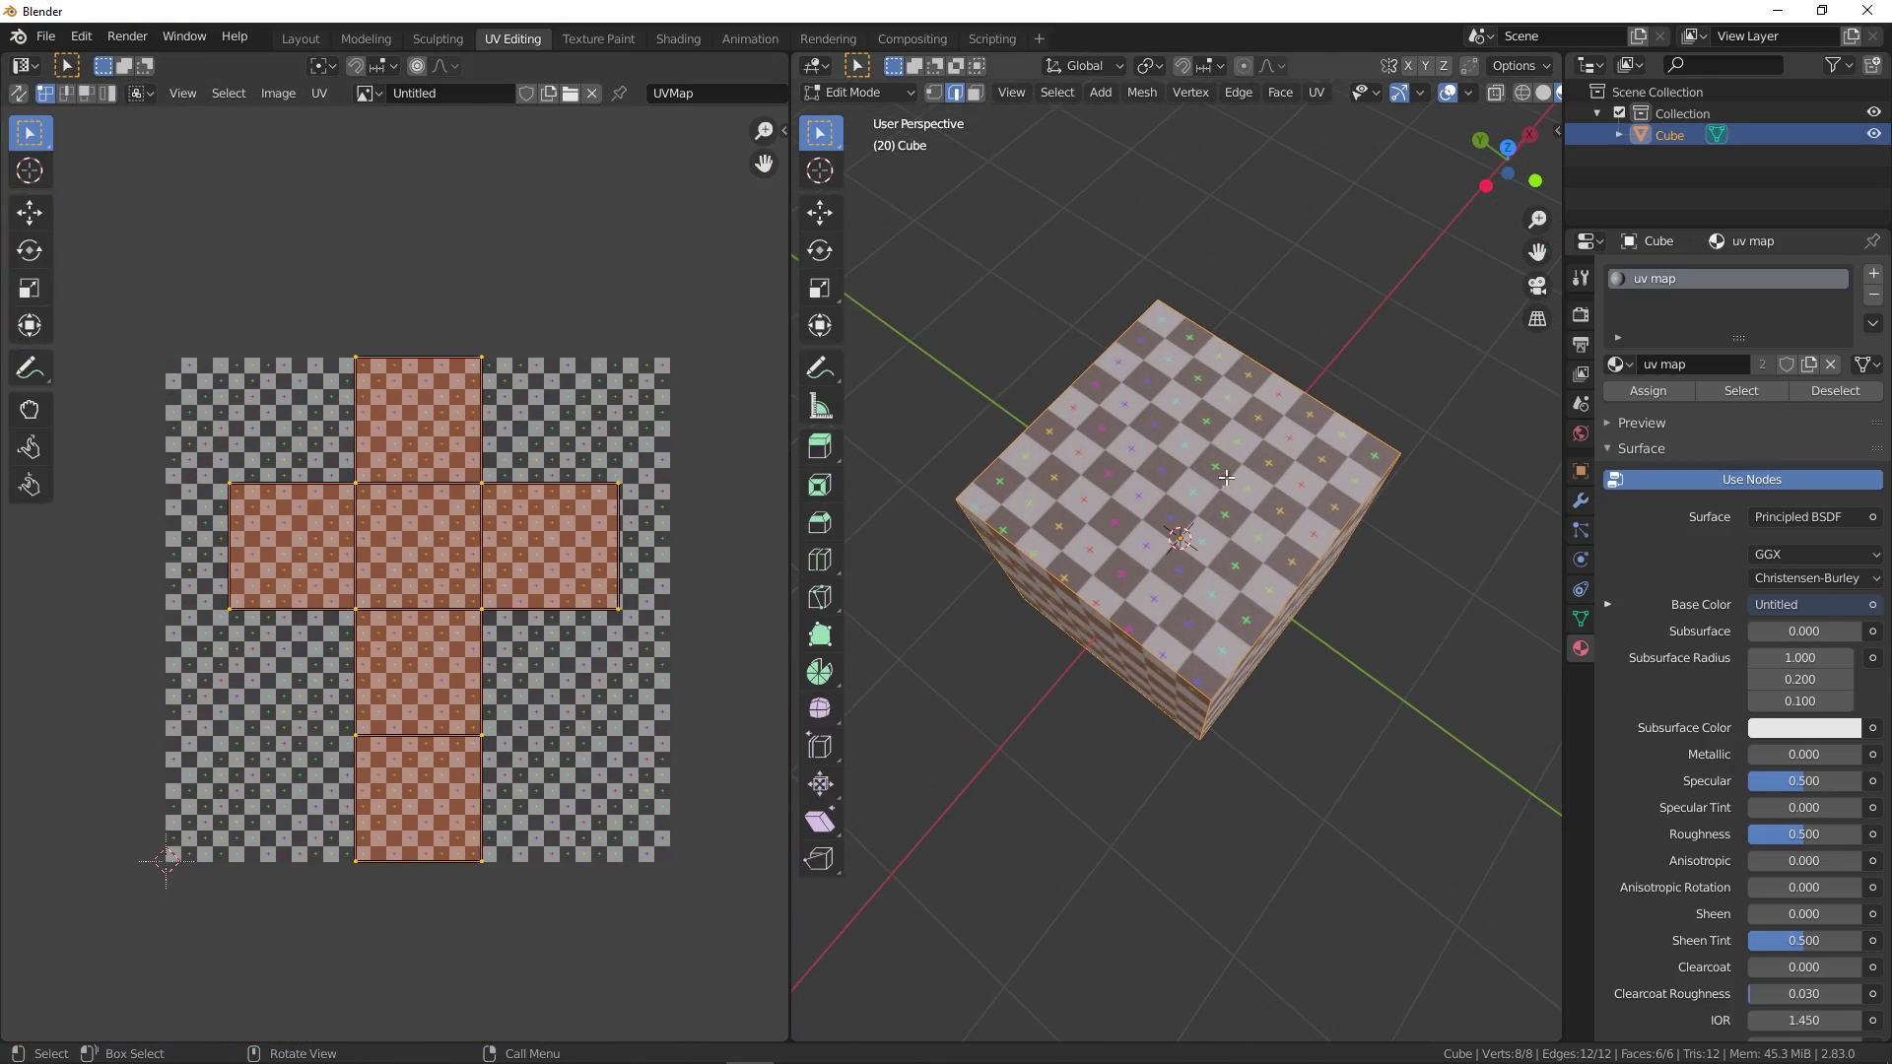
left_click_drag(699, 488, 585, 672)
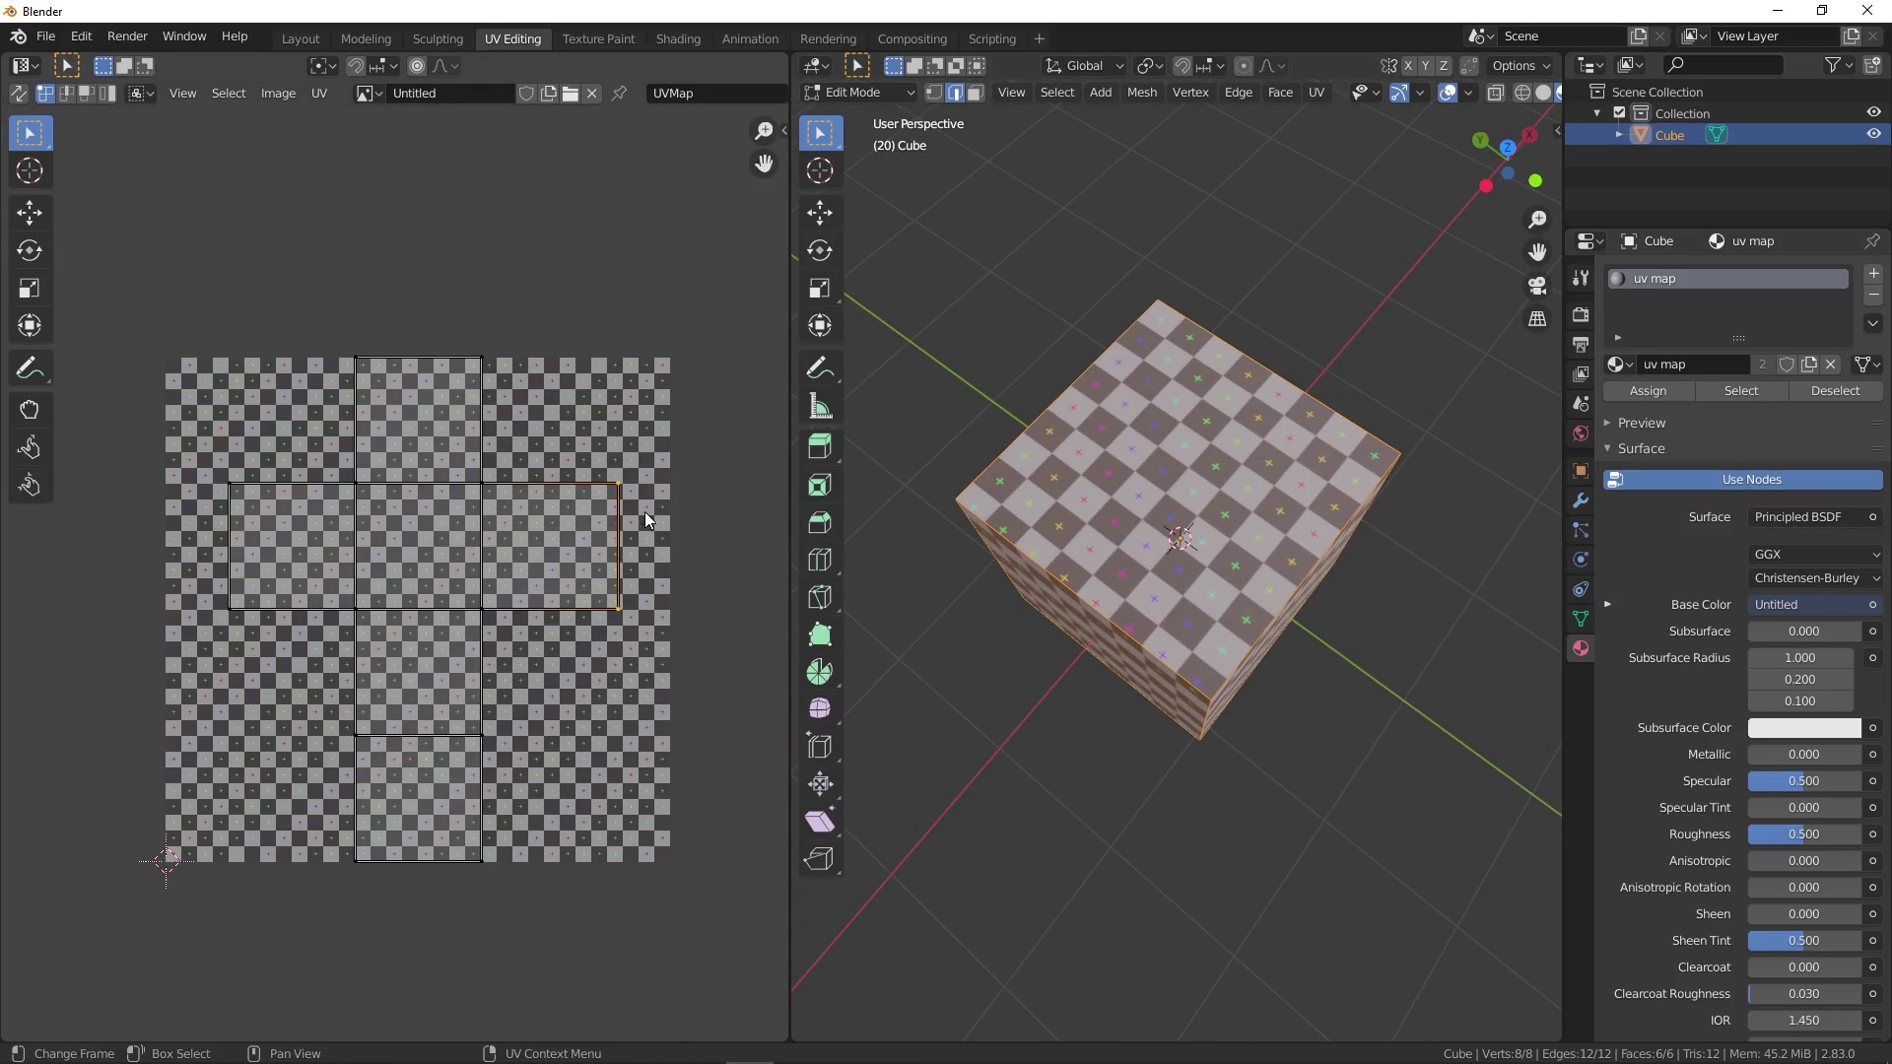
left_click(1123, 476)
middle_click_drag(1189, 429, 1163, 454)
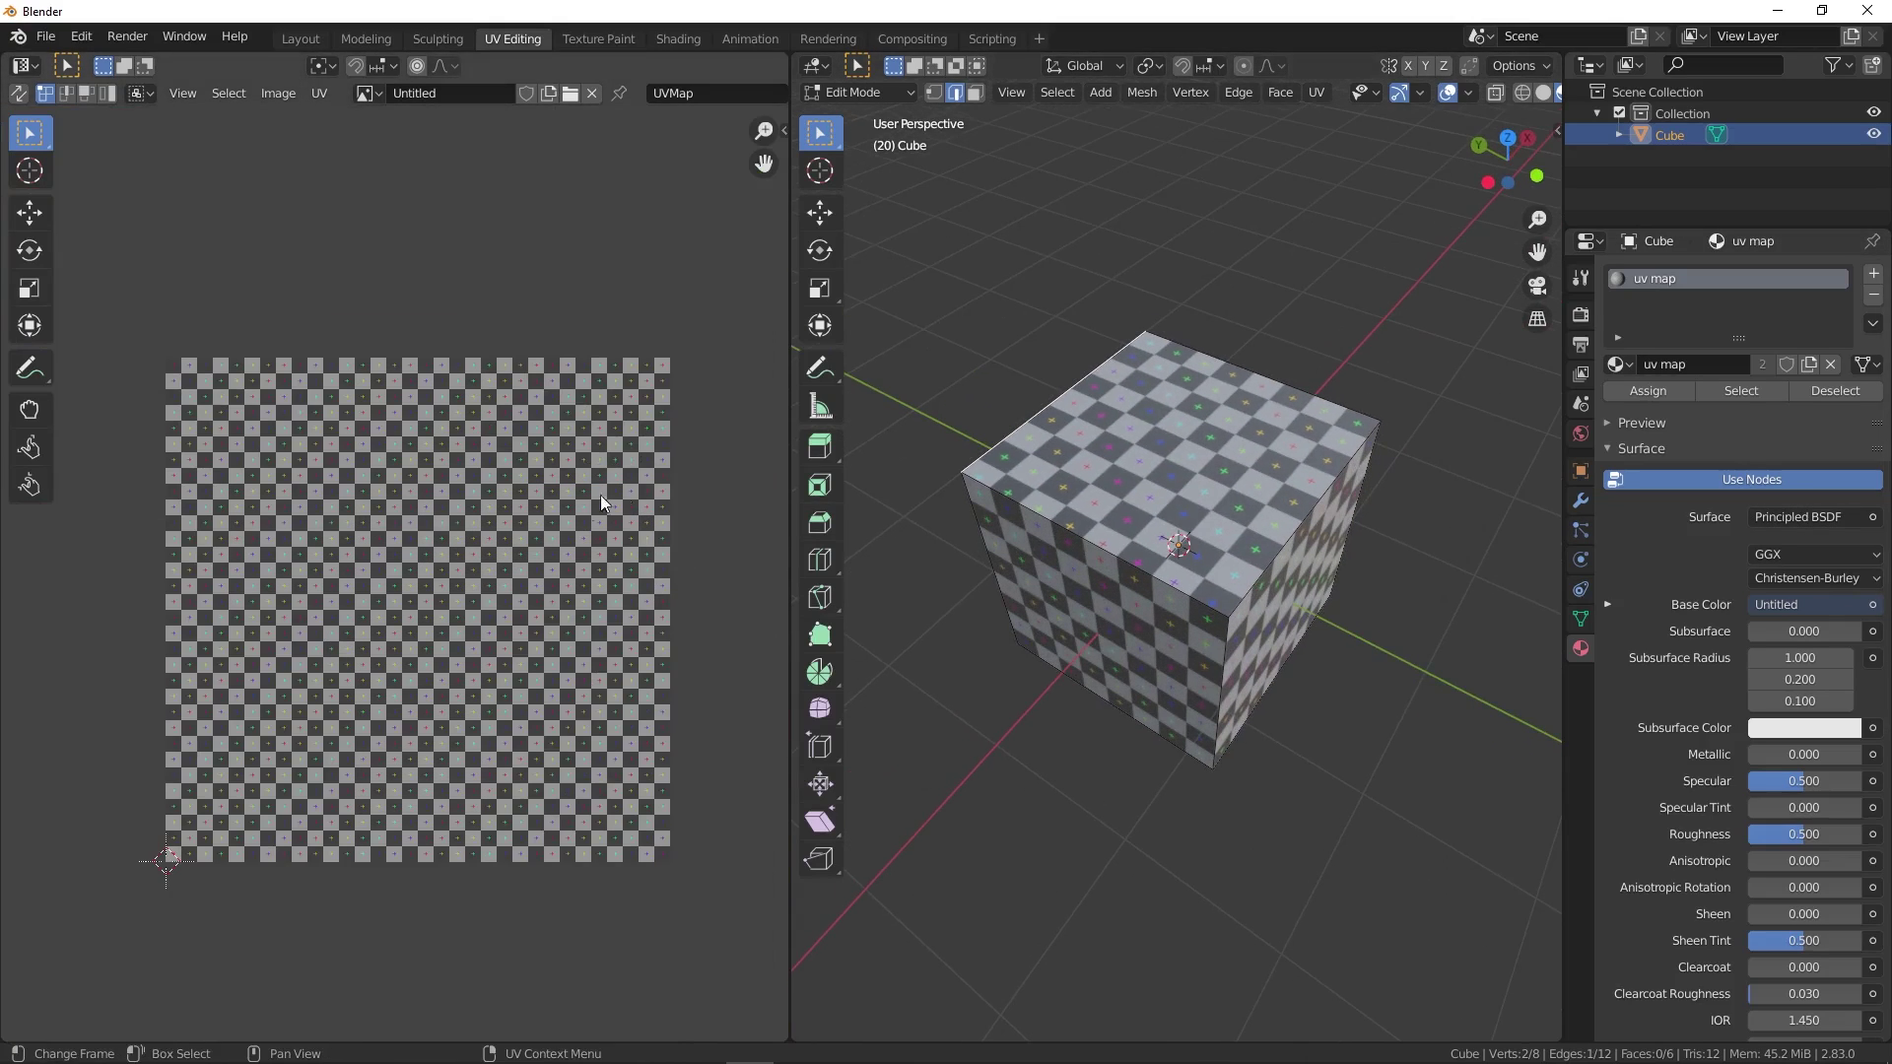
key("a")
scroll(367, 424, "down", 3)
scroll(551, 530, "up", 5)
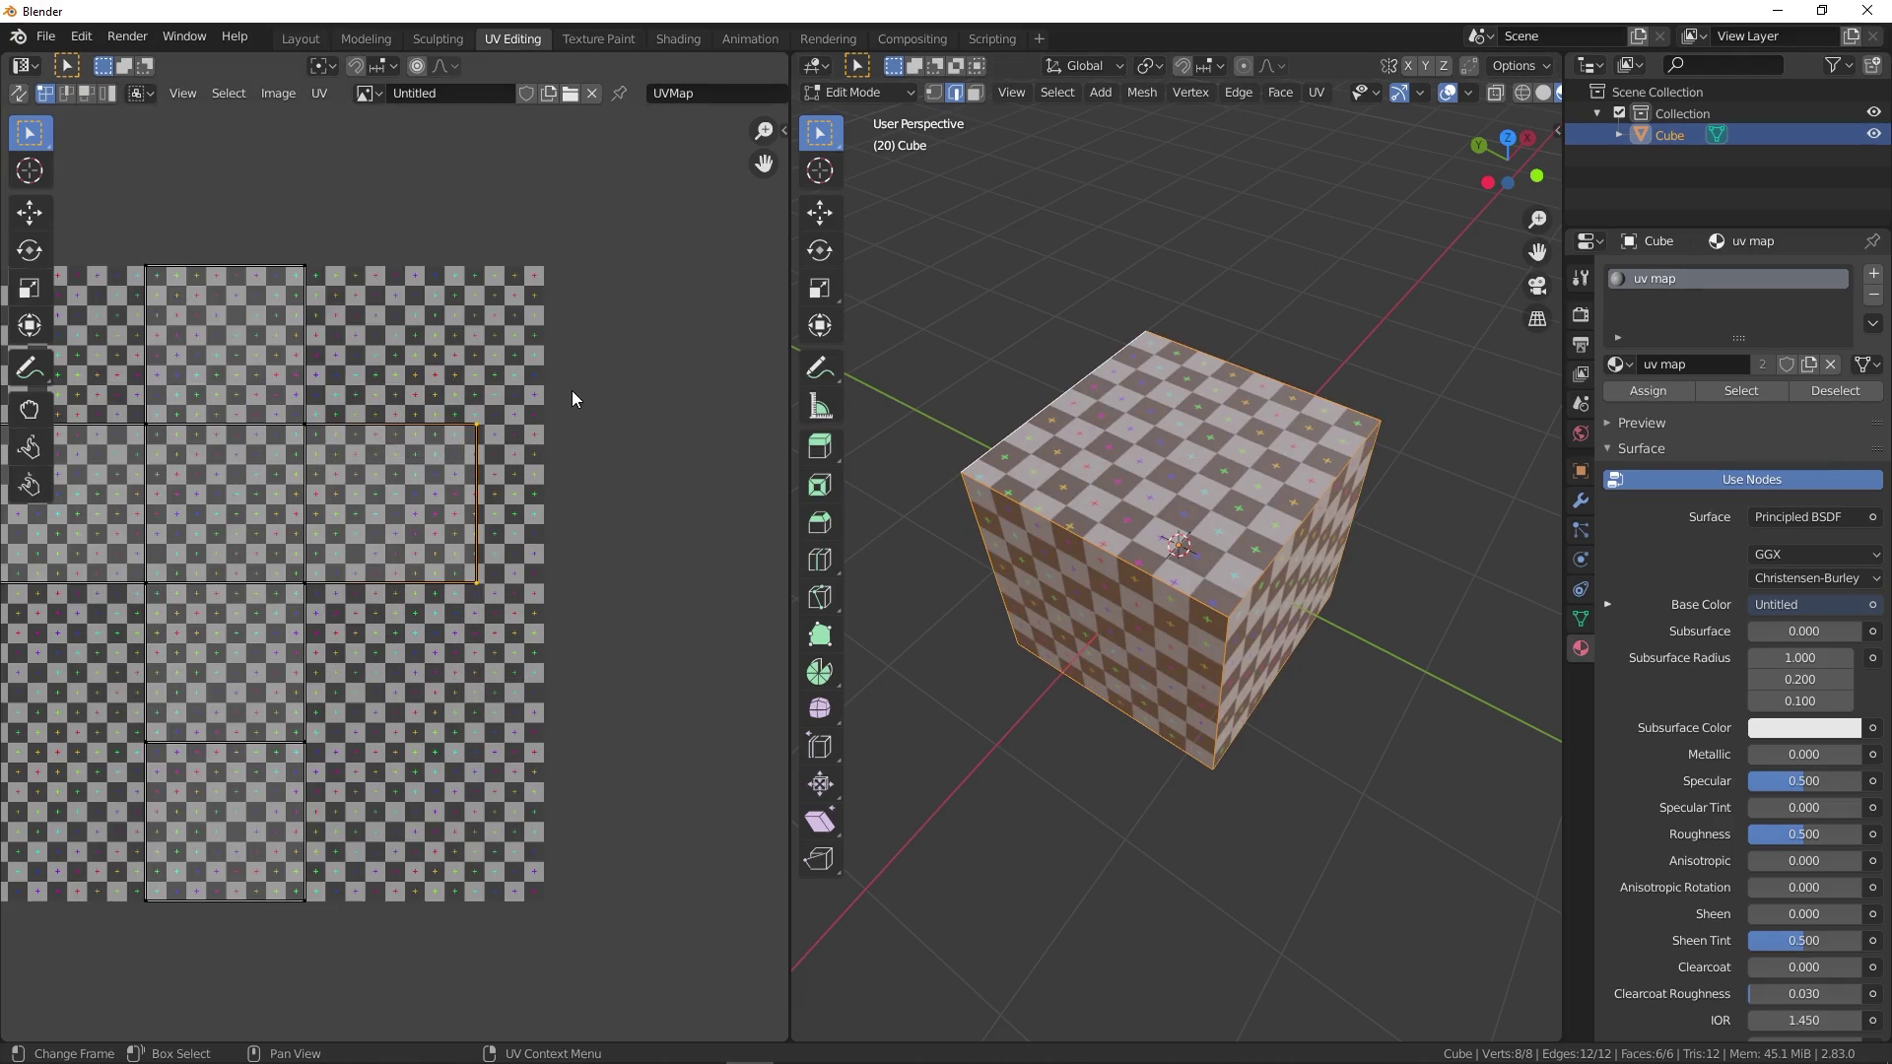
scroll(398, 503, "up", 3)
key("g")
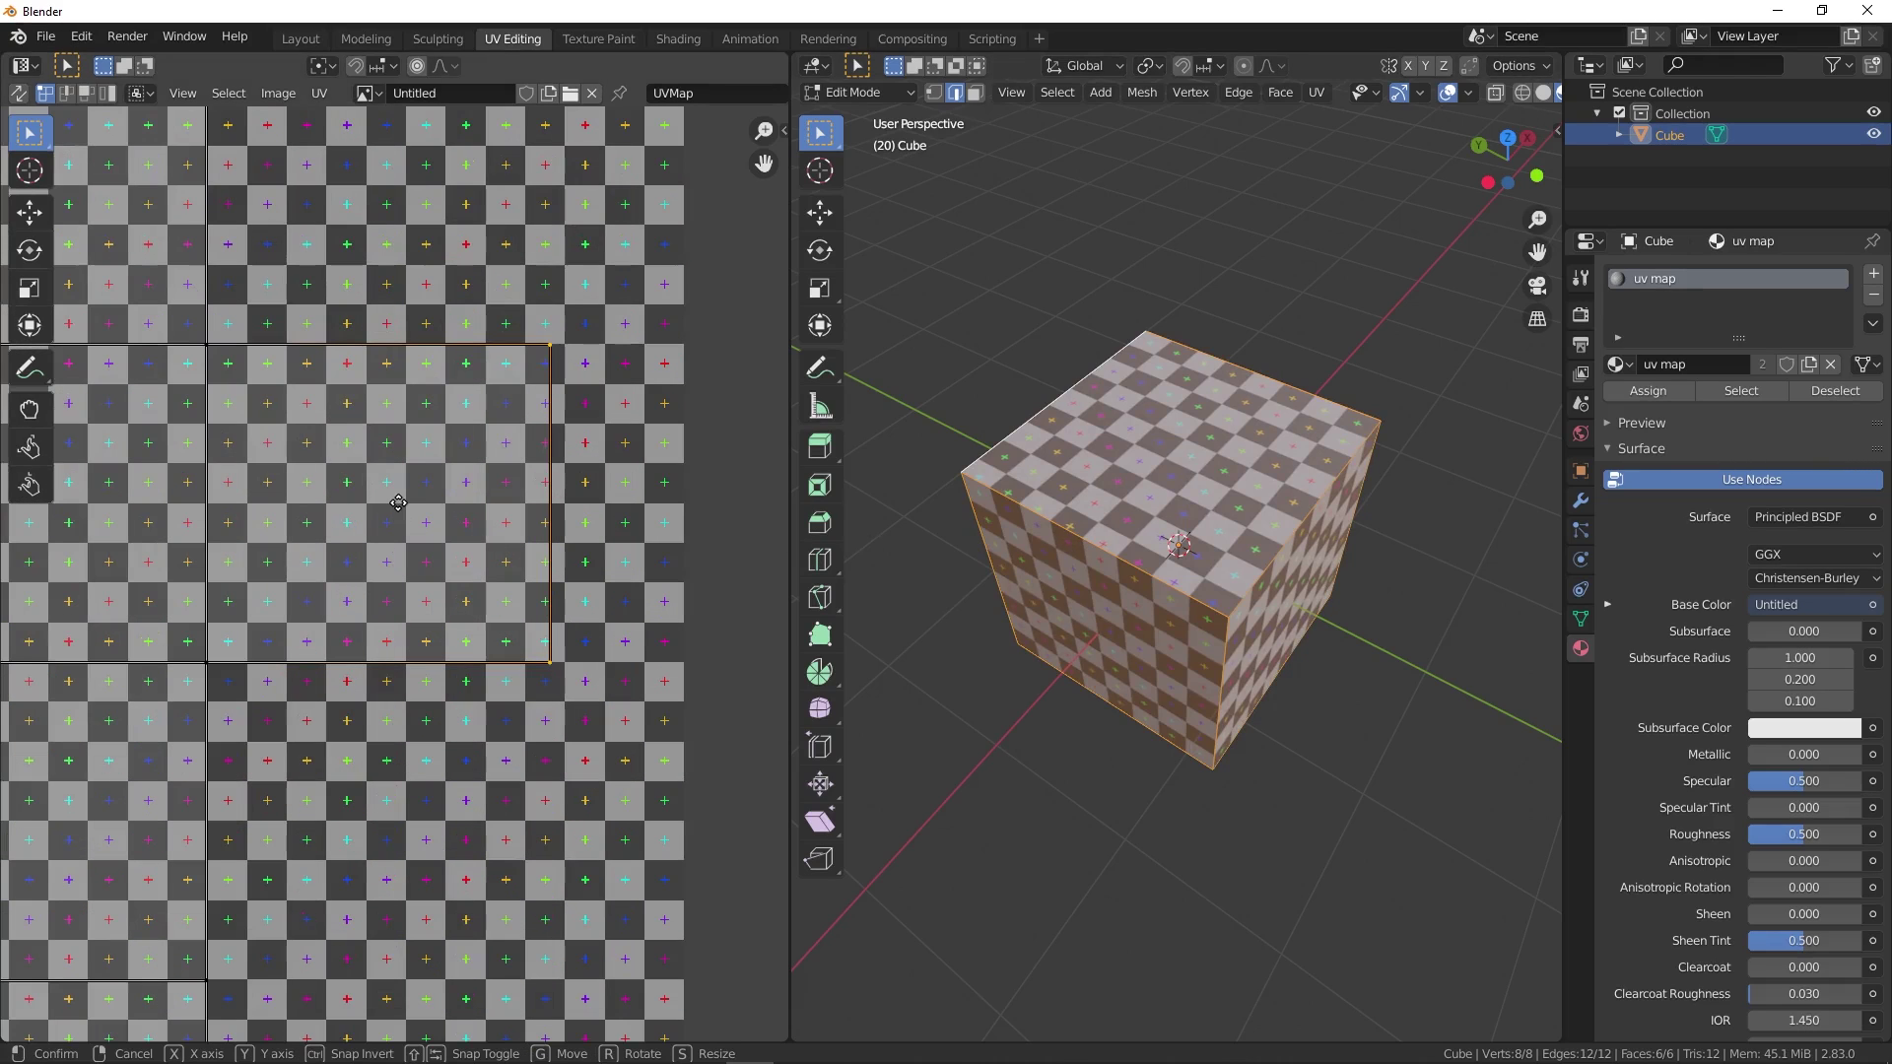
key("x")
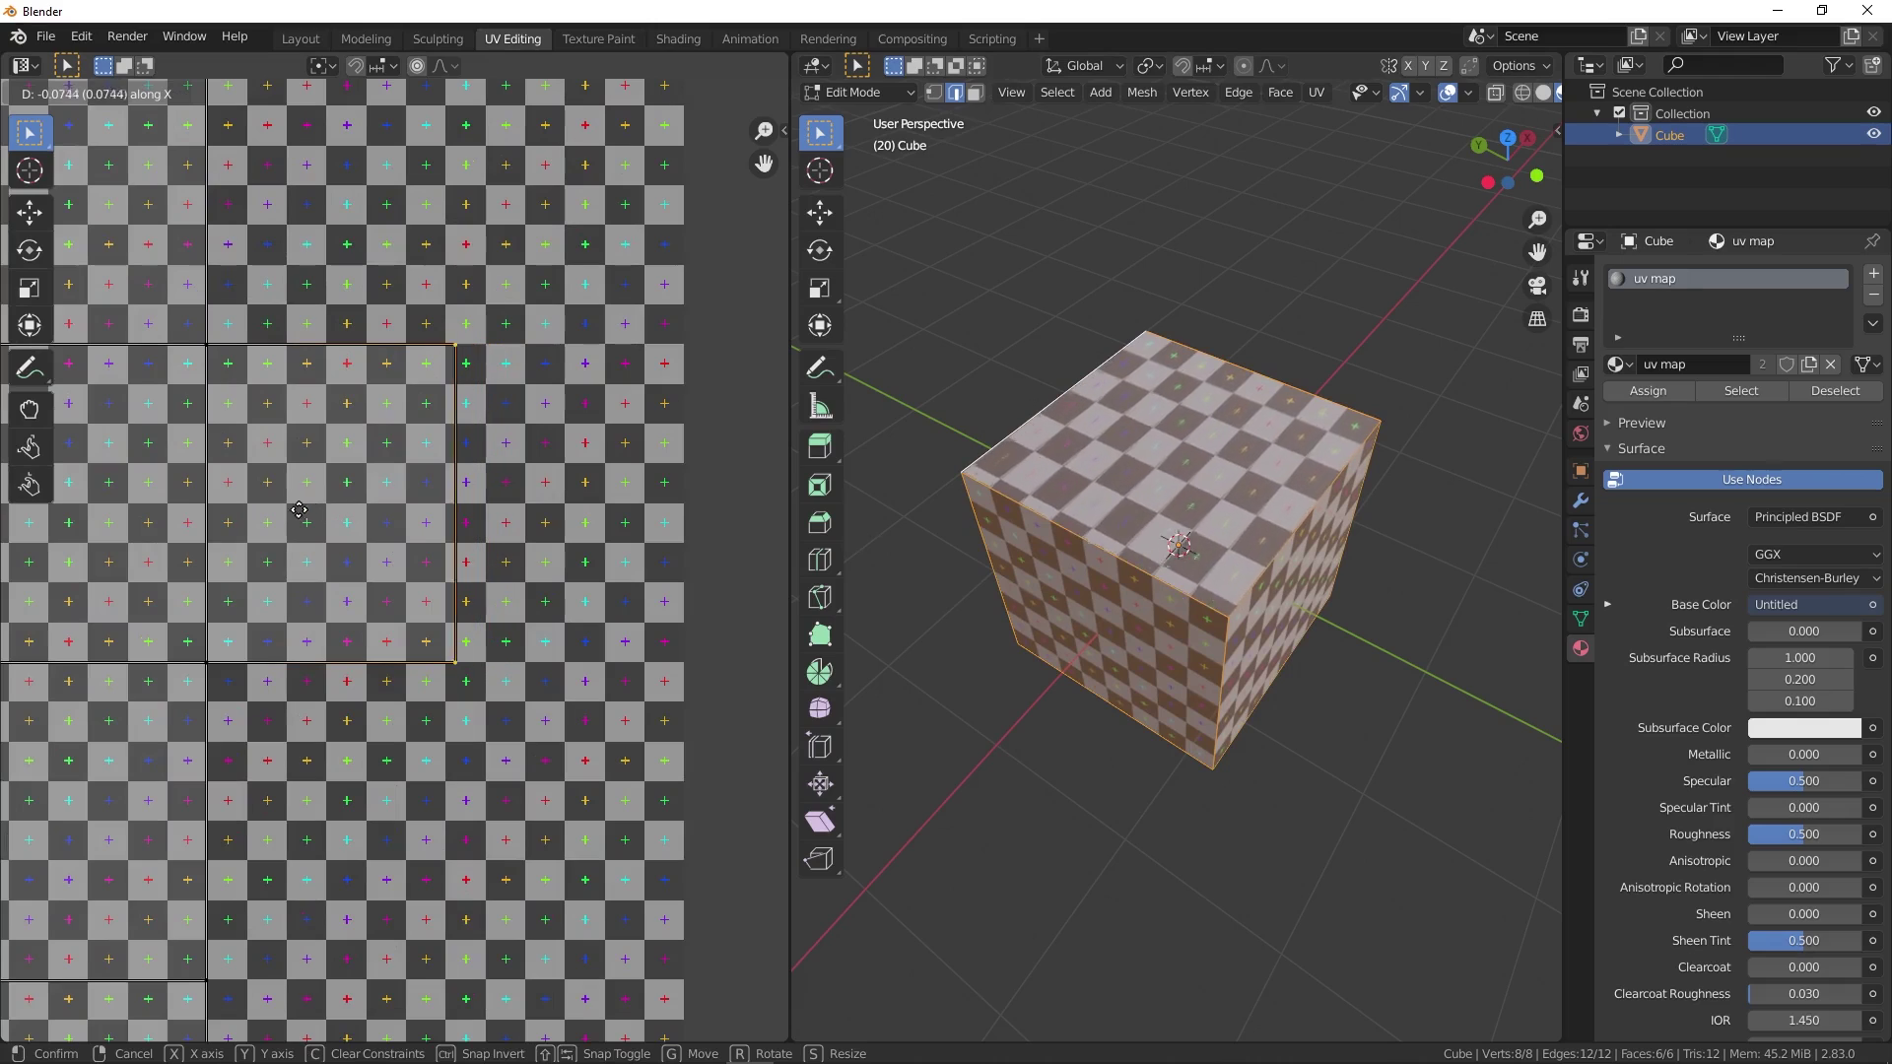
left_click(145, 509)
scroll(982, 495, "up", 3)
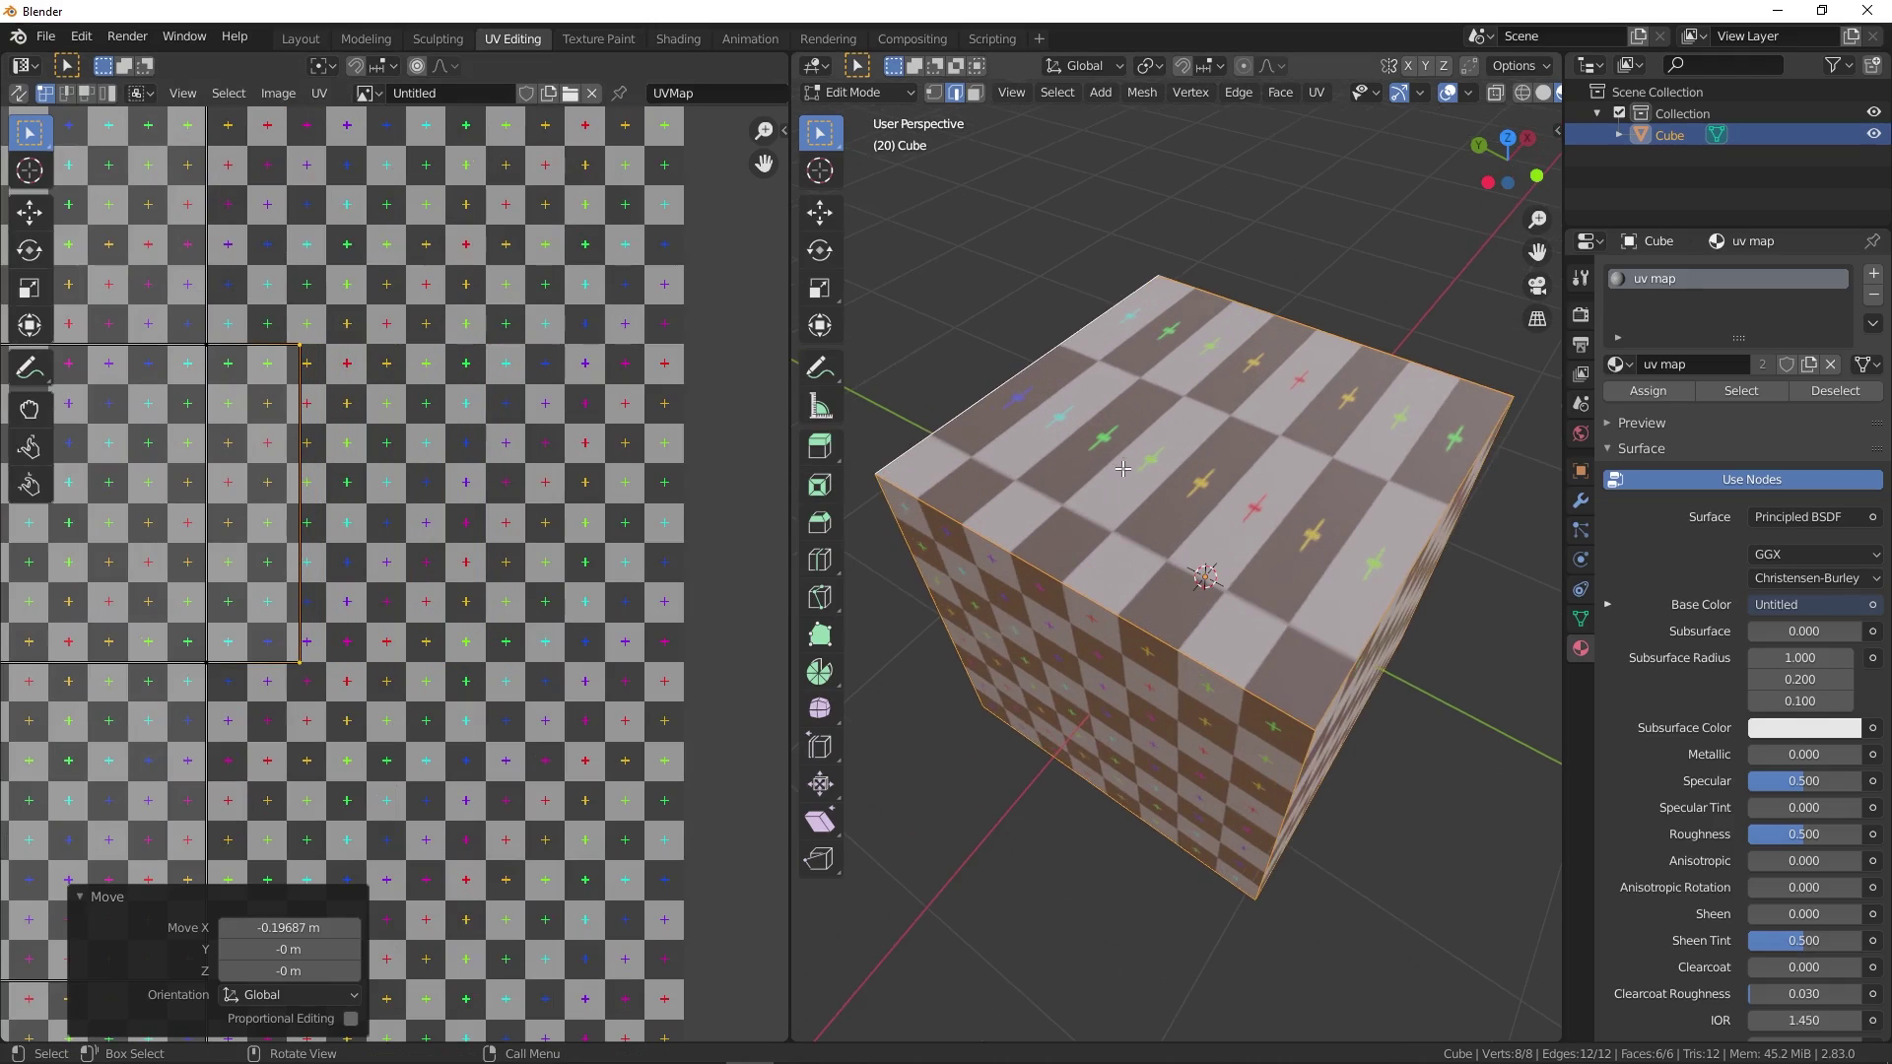
middle_click_drag(982, 495, 1204, 588)
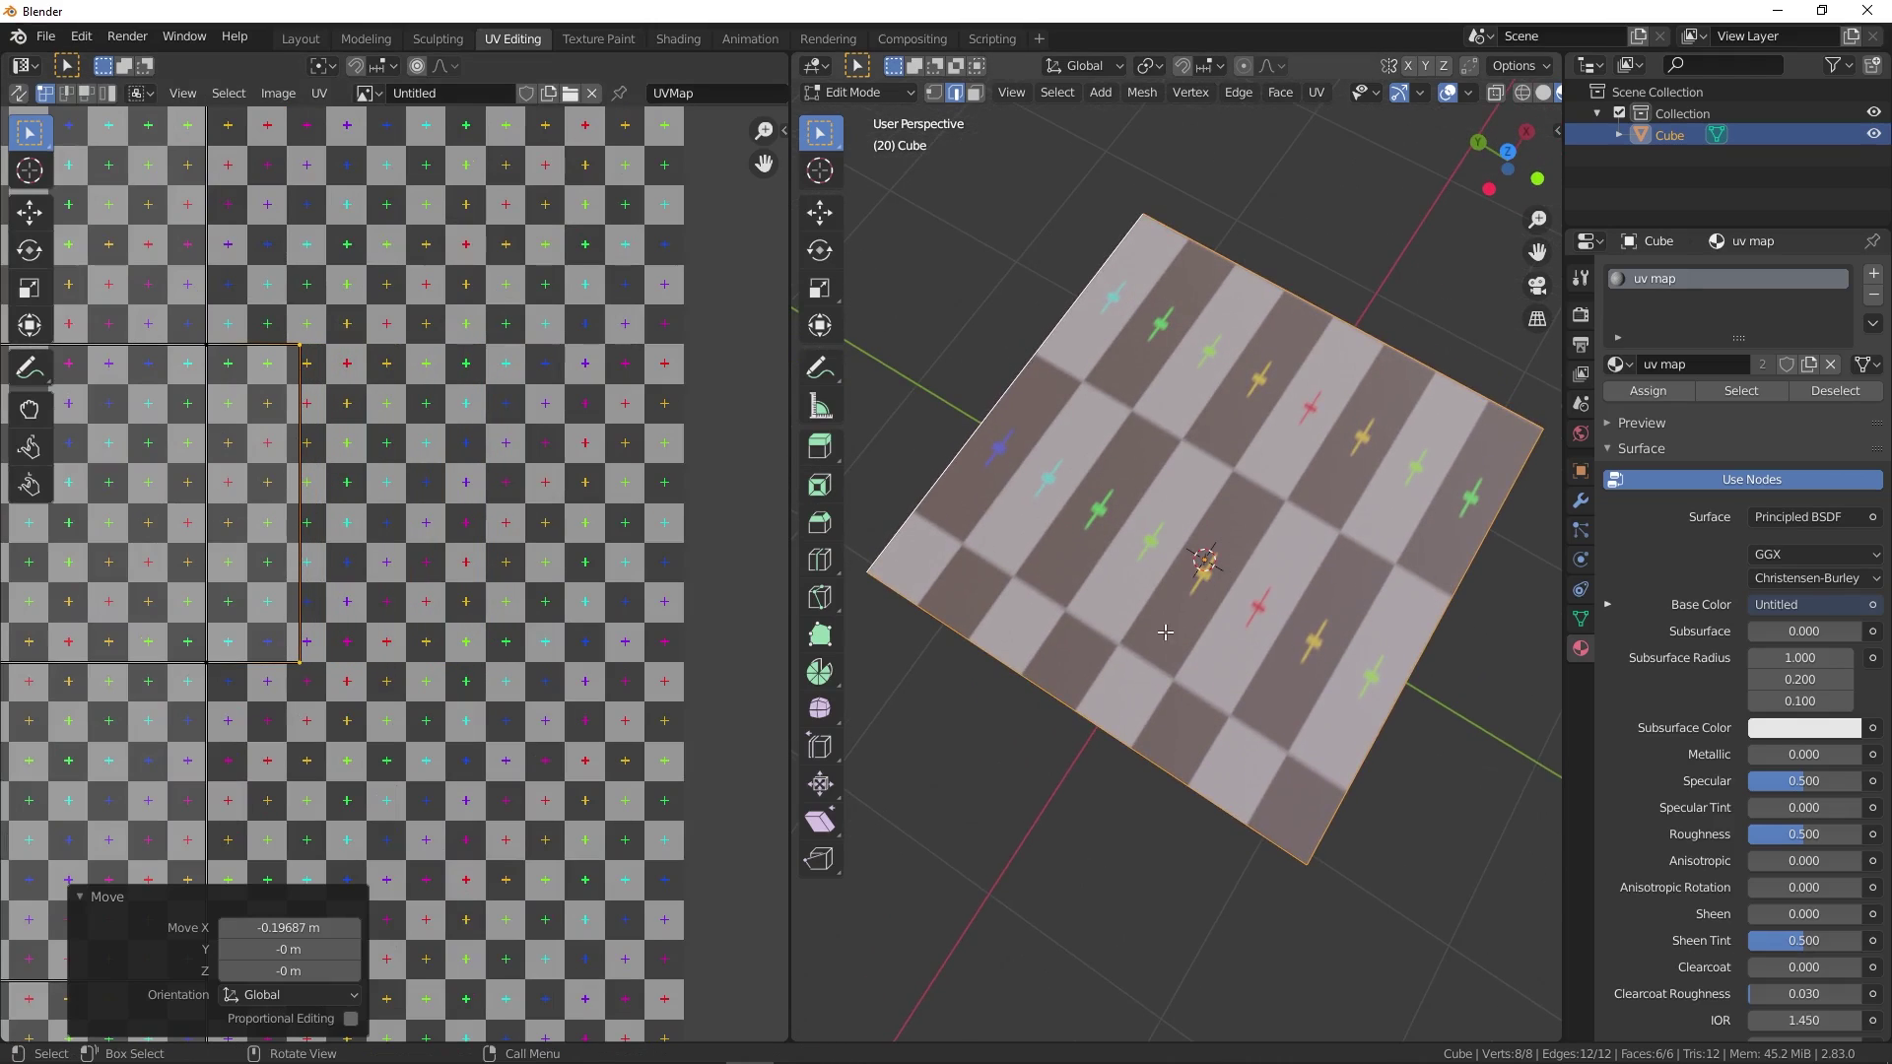
scroll(394, 435, "down", 2)
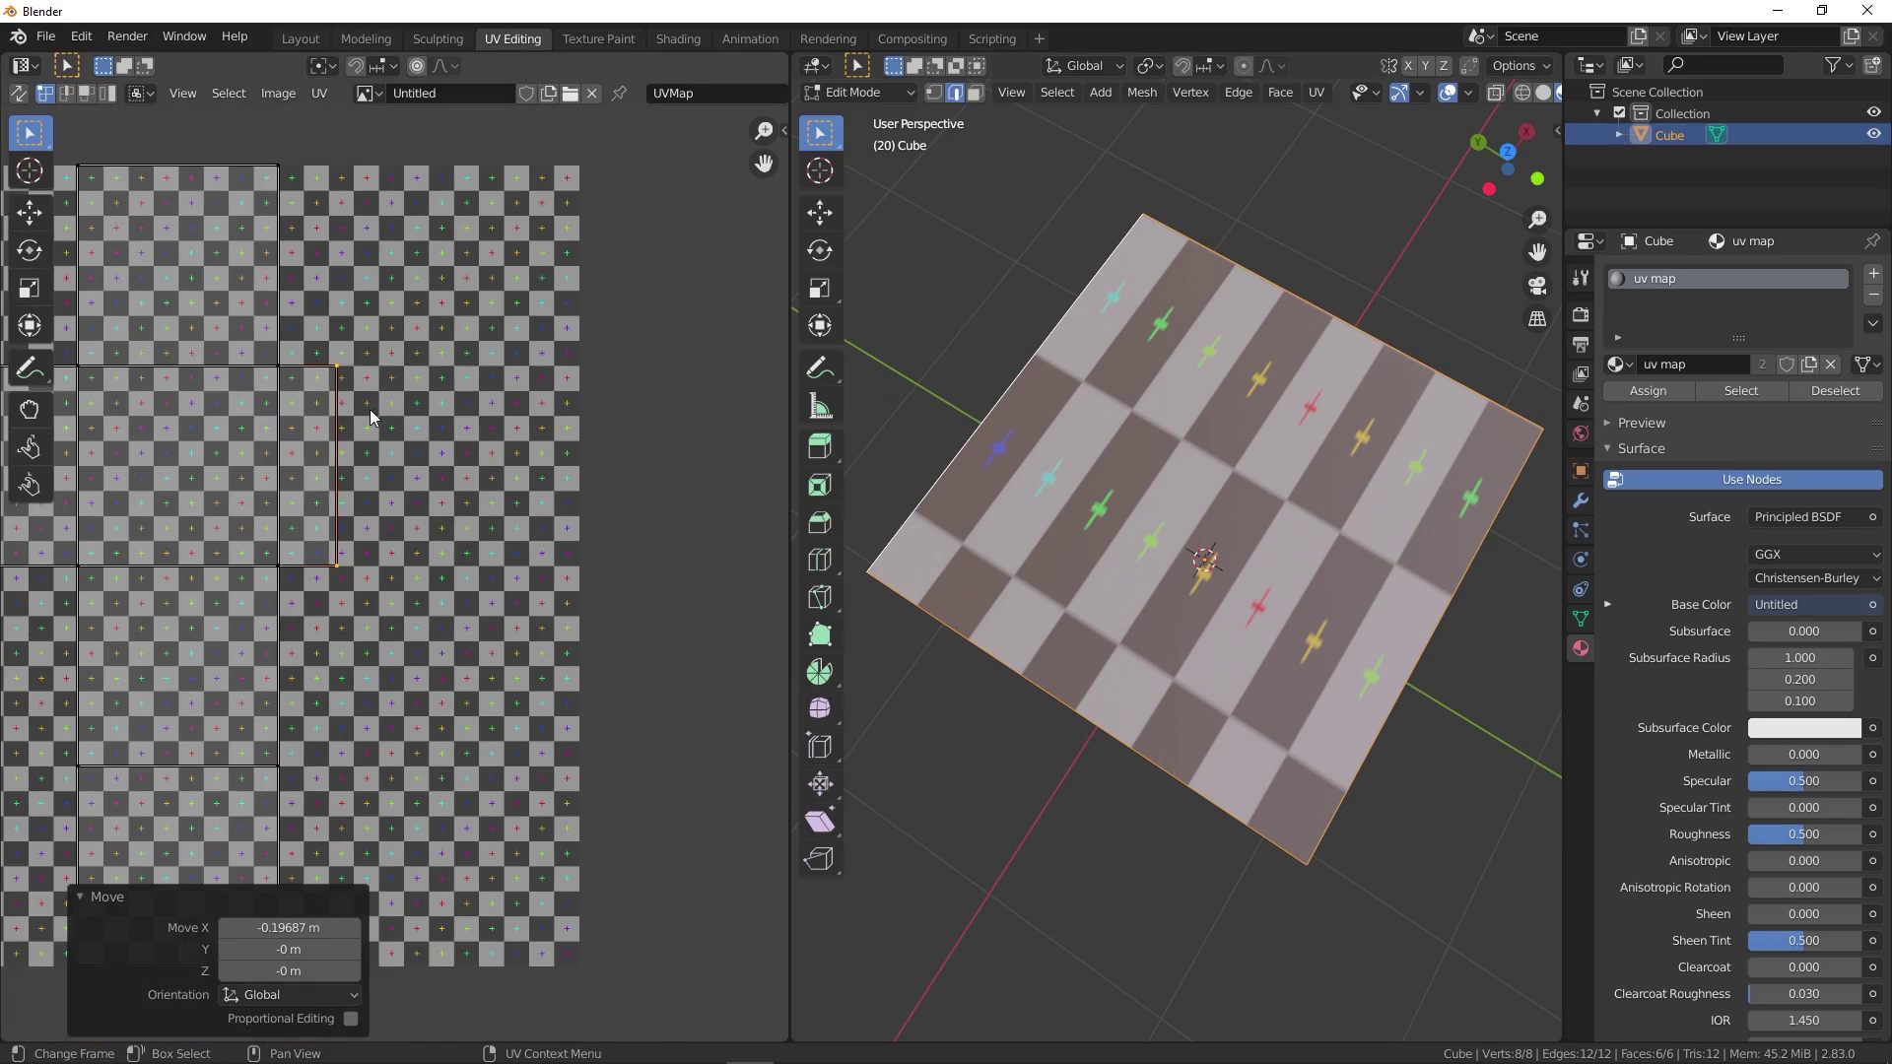
scroll(345, 410, "down", 2)
key("g")
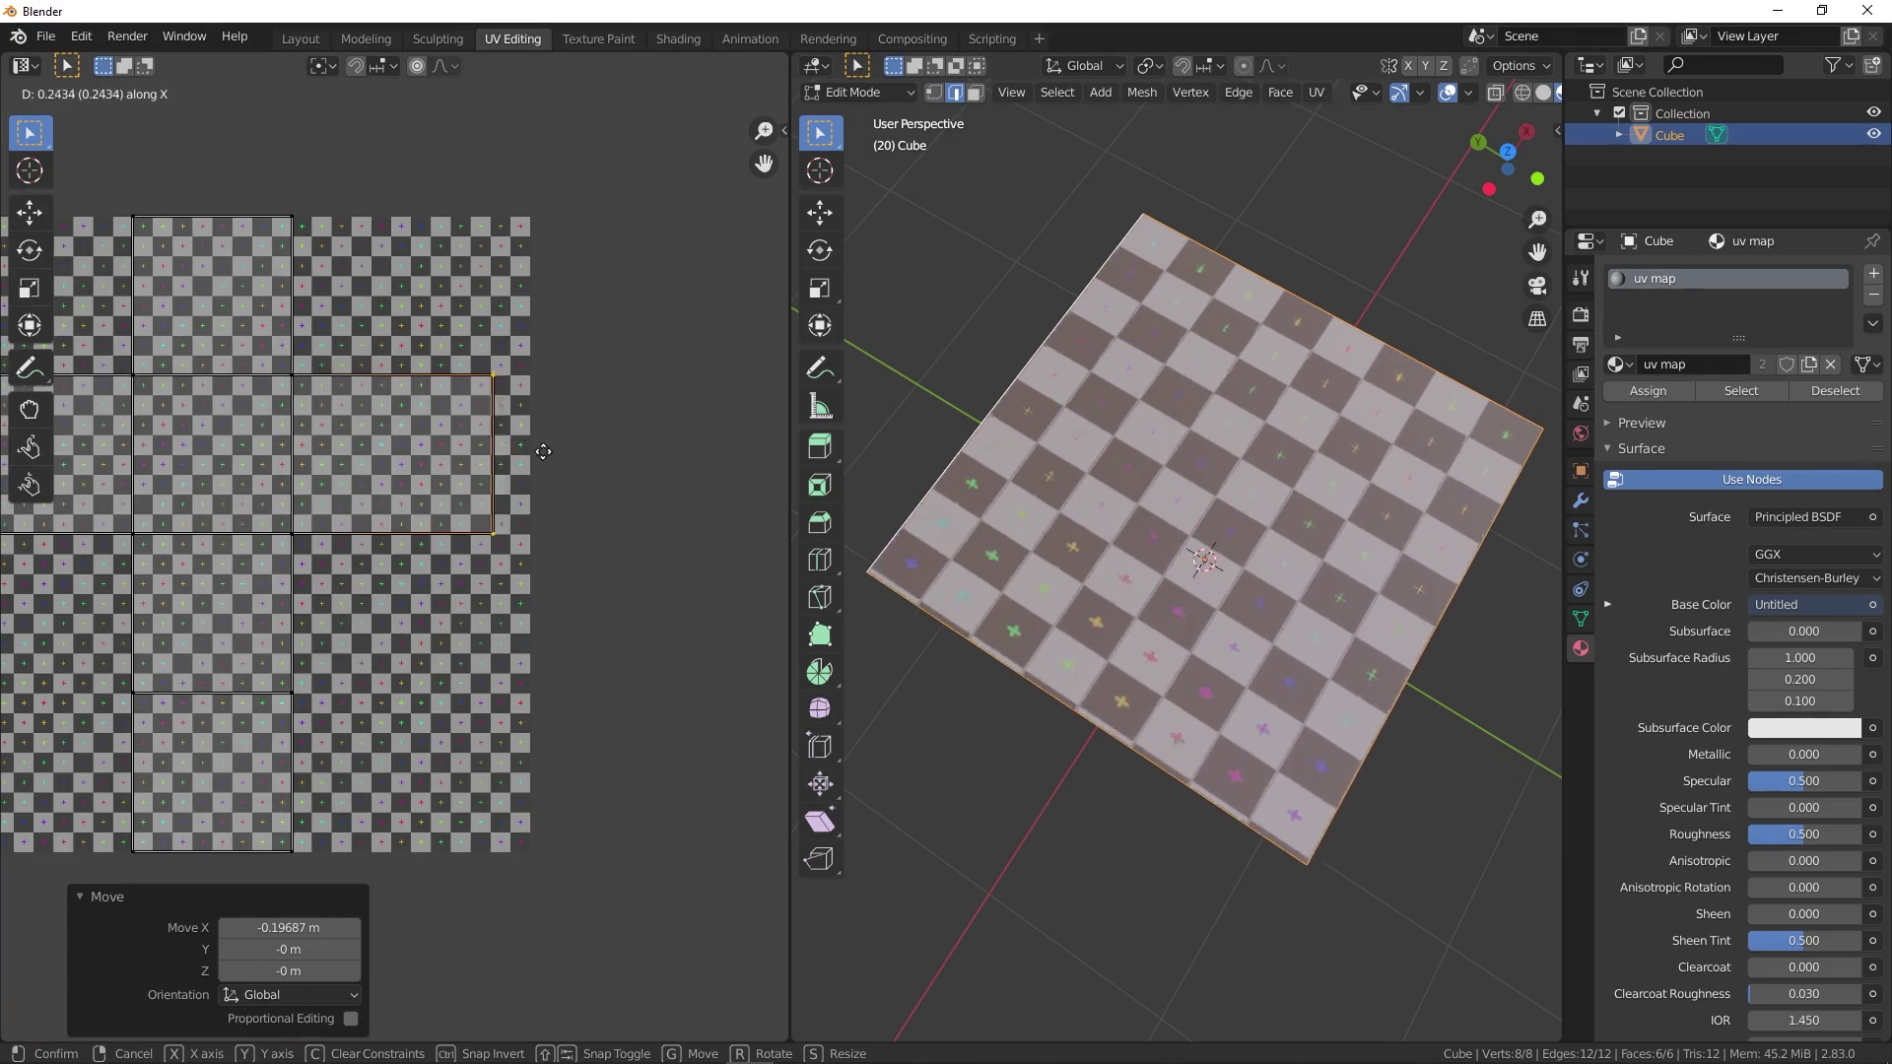
key("x")
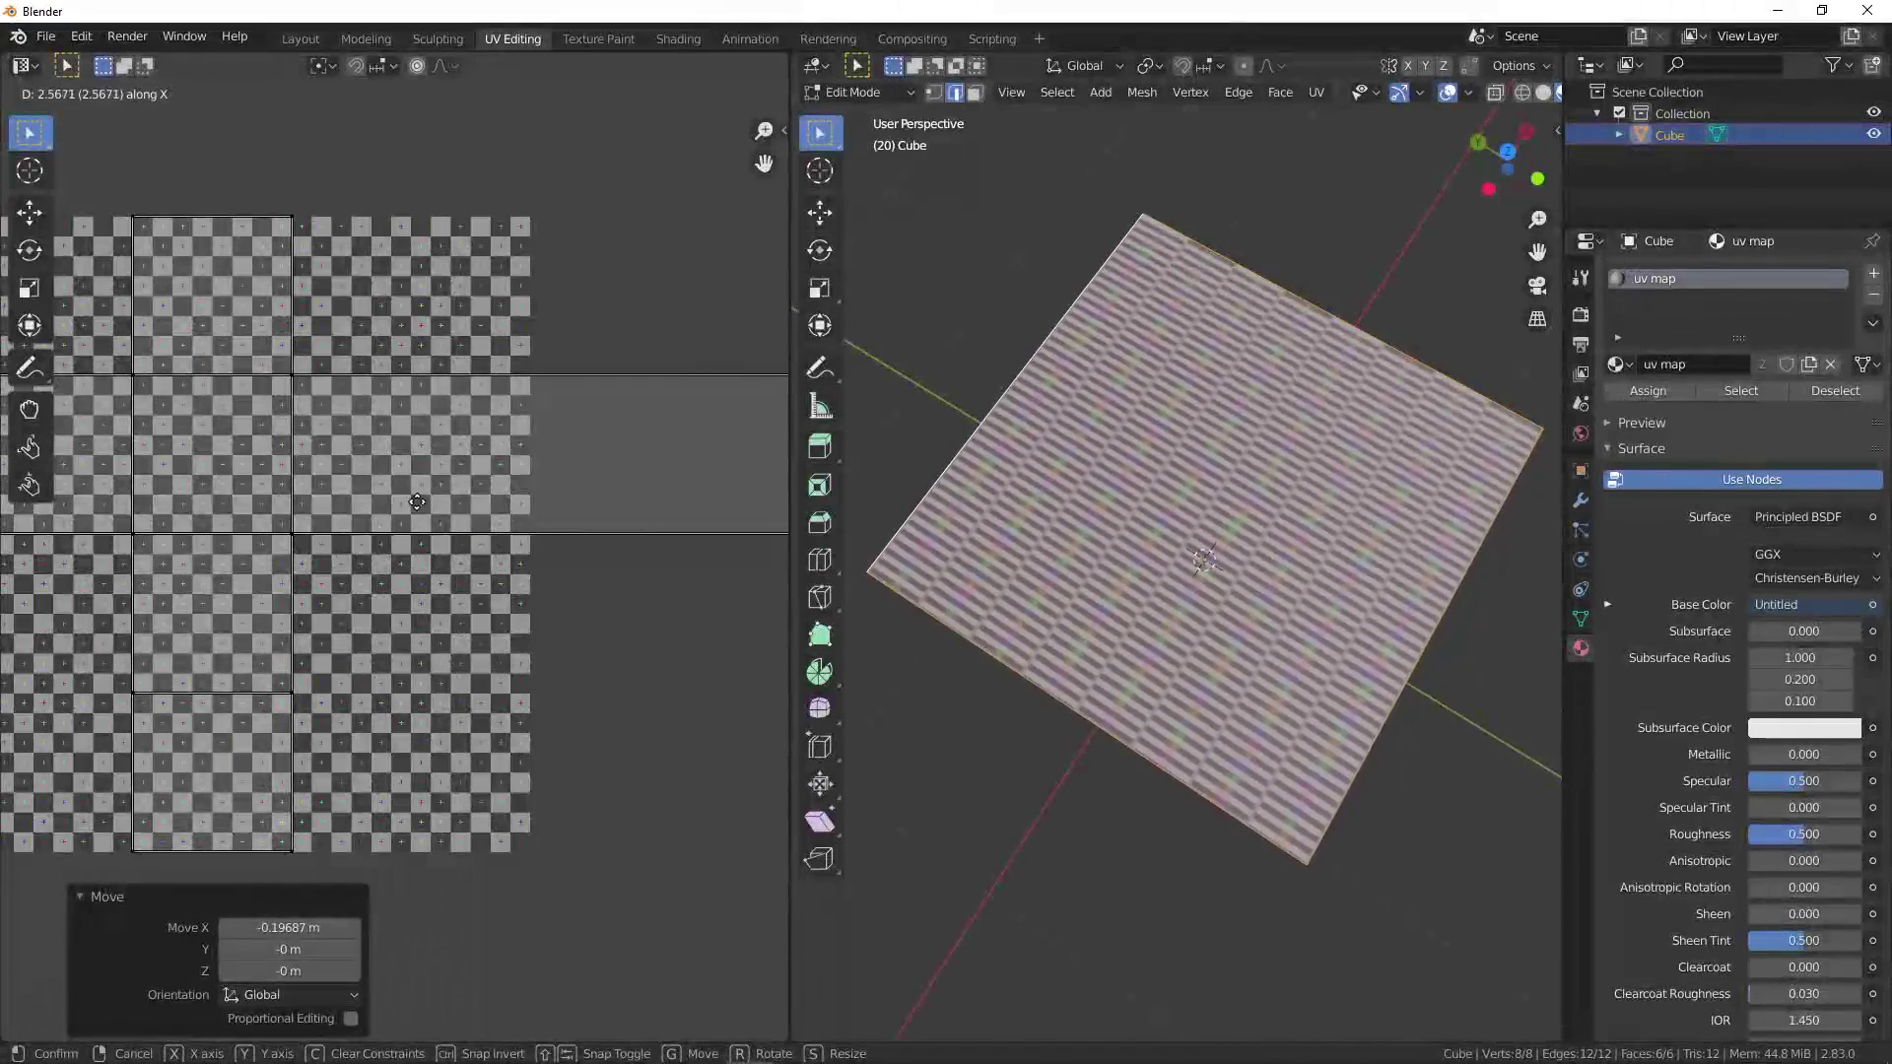
left_click(452, 516)
scroll(1147, 547, "up", 3)
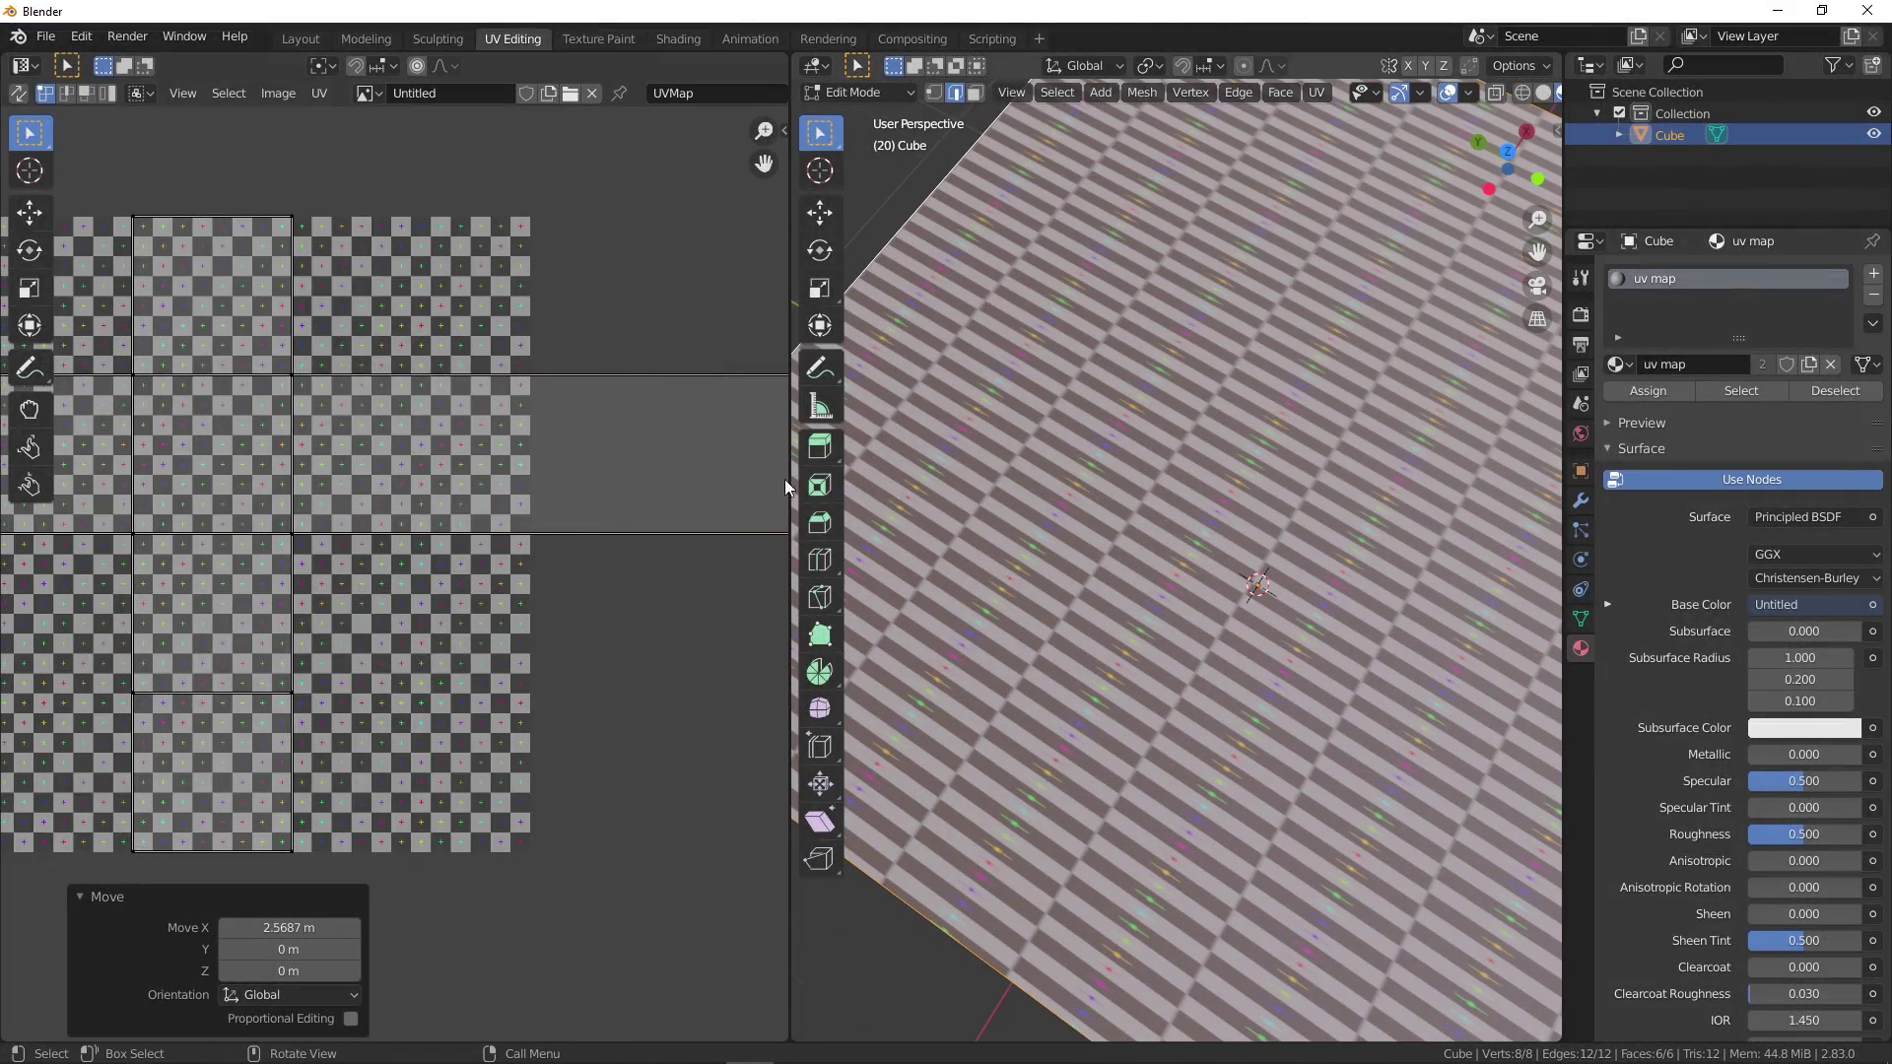
scroll(453, 406, "down", 3)
key("ctrl+z")
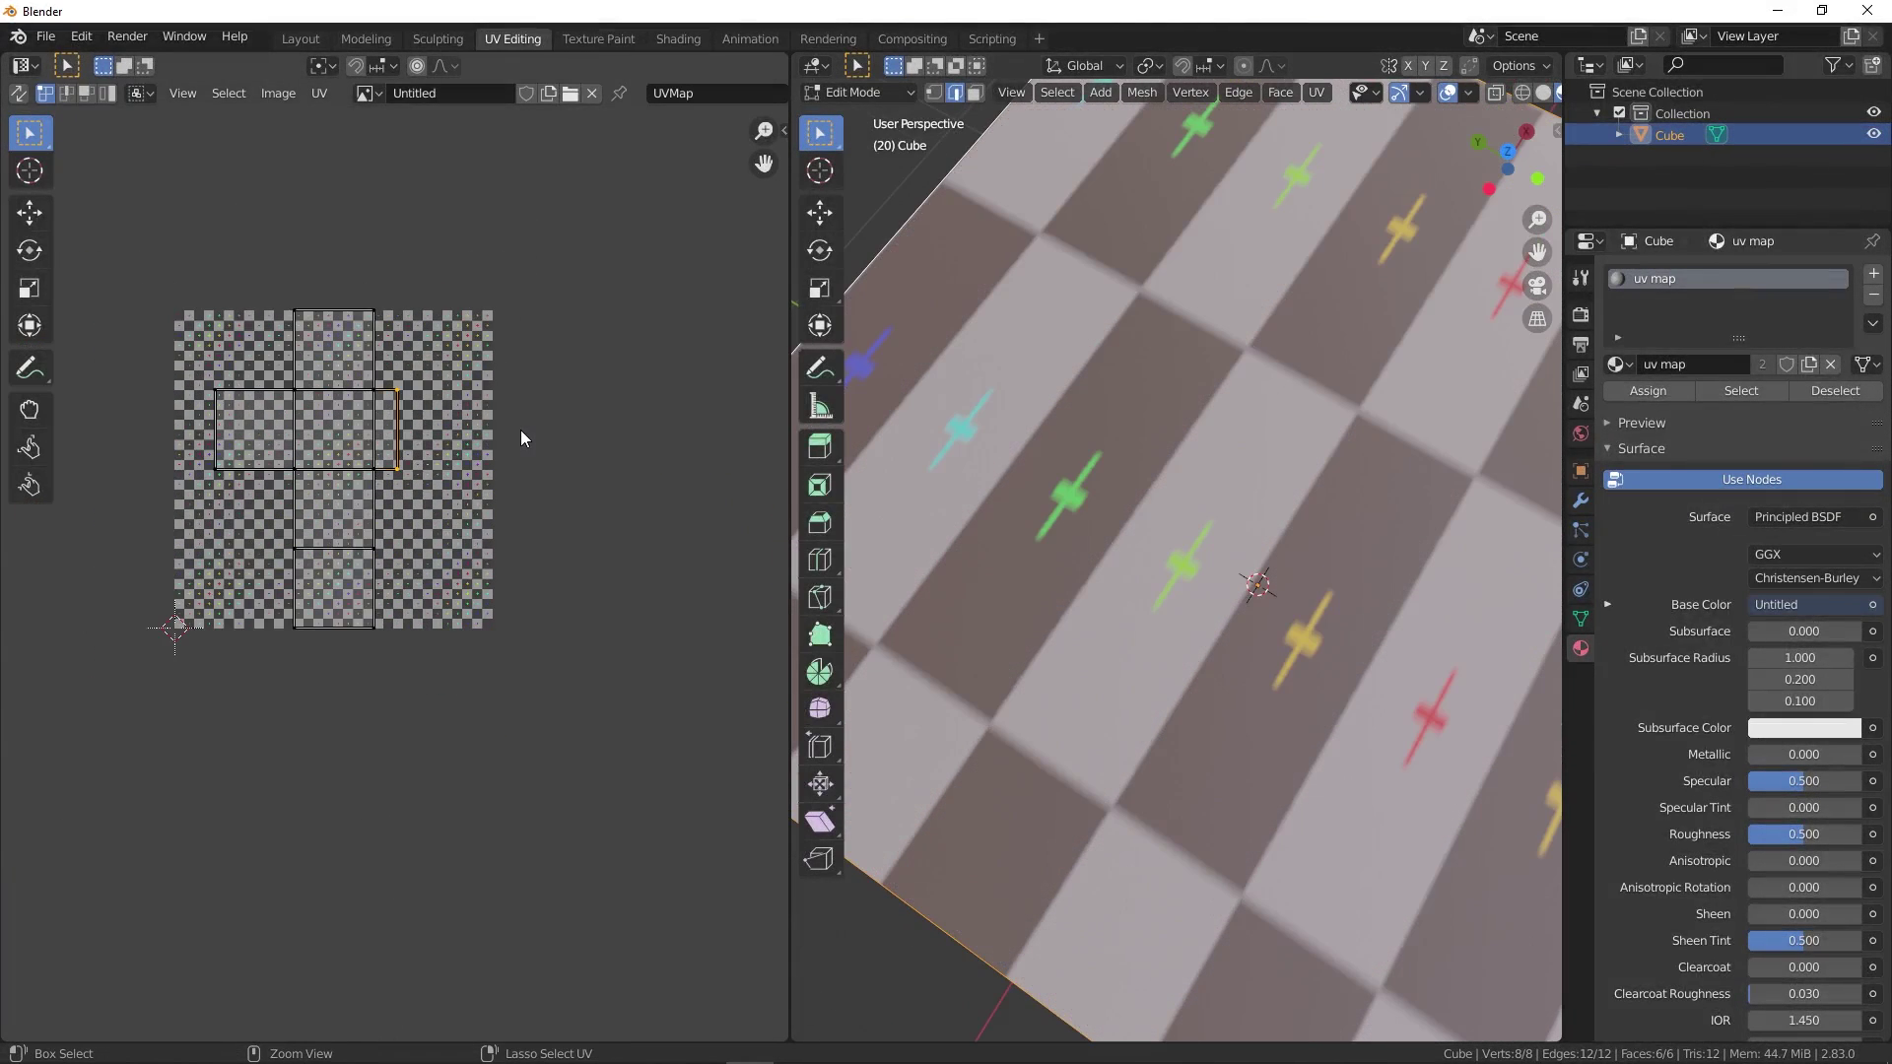
key("ctrl+z")
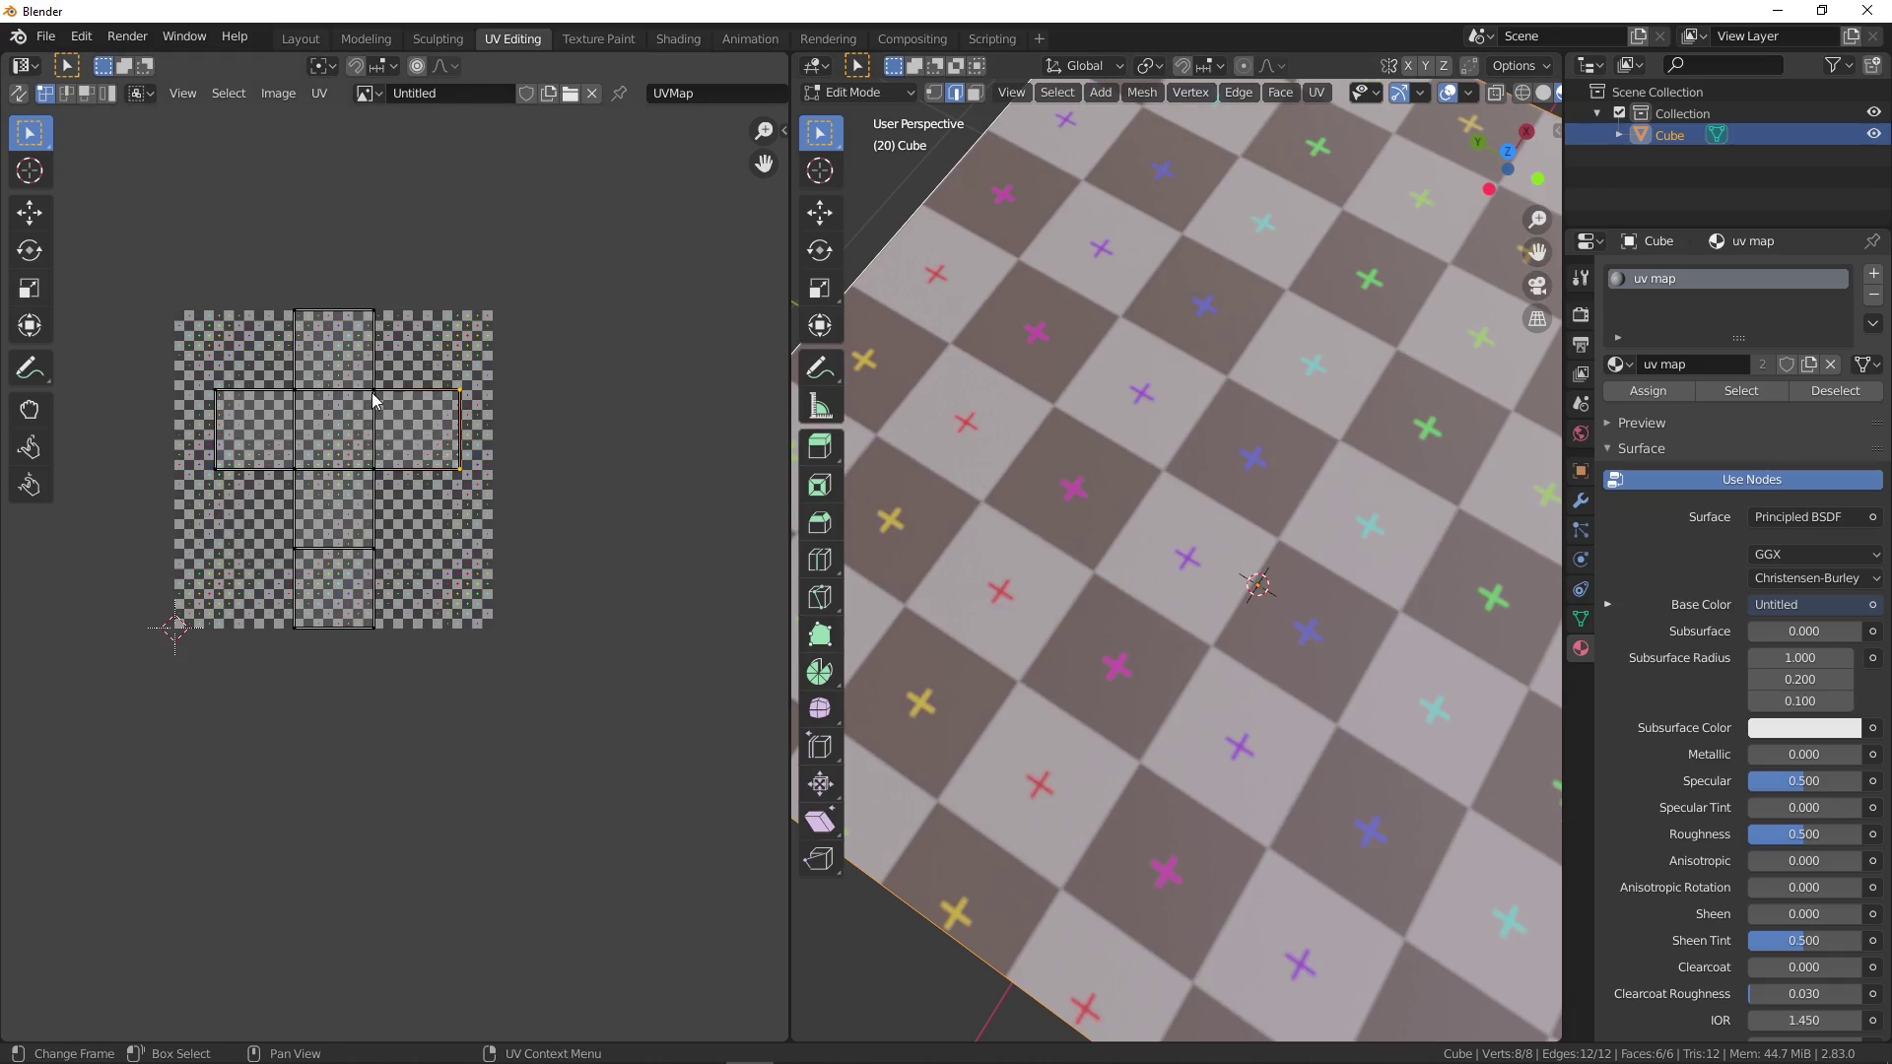
scroll(1015, 468, "down", 6)
middle_click_drag(1165, 470, 1148, 404)
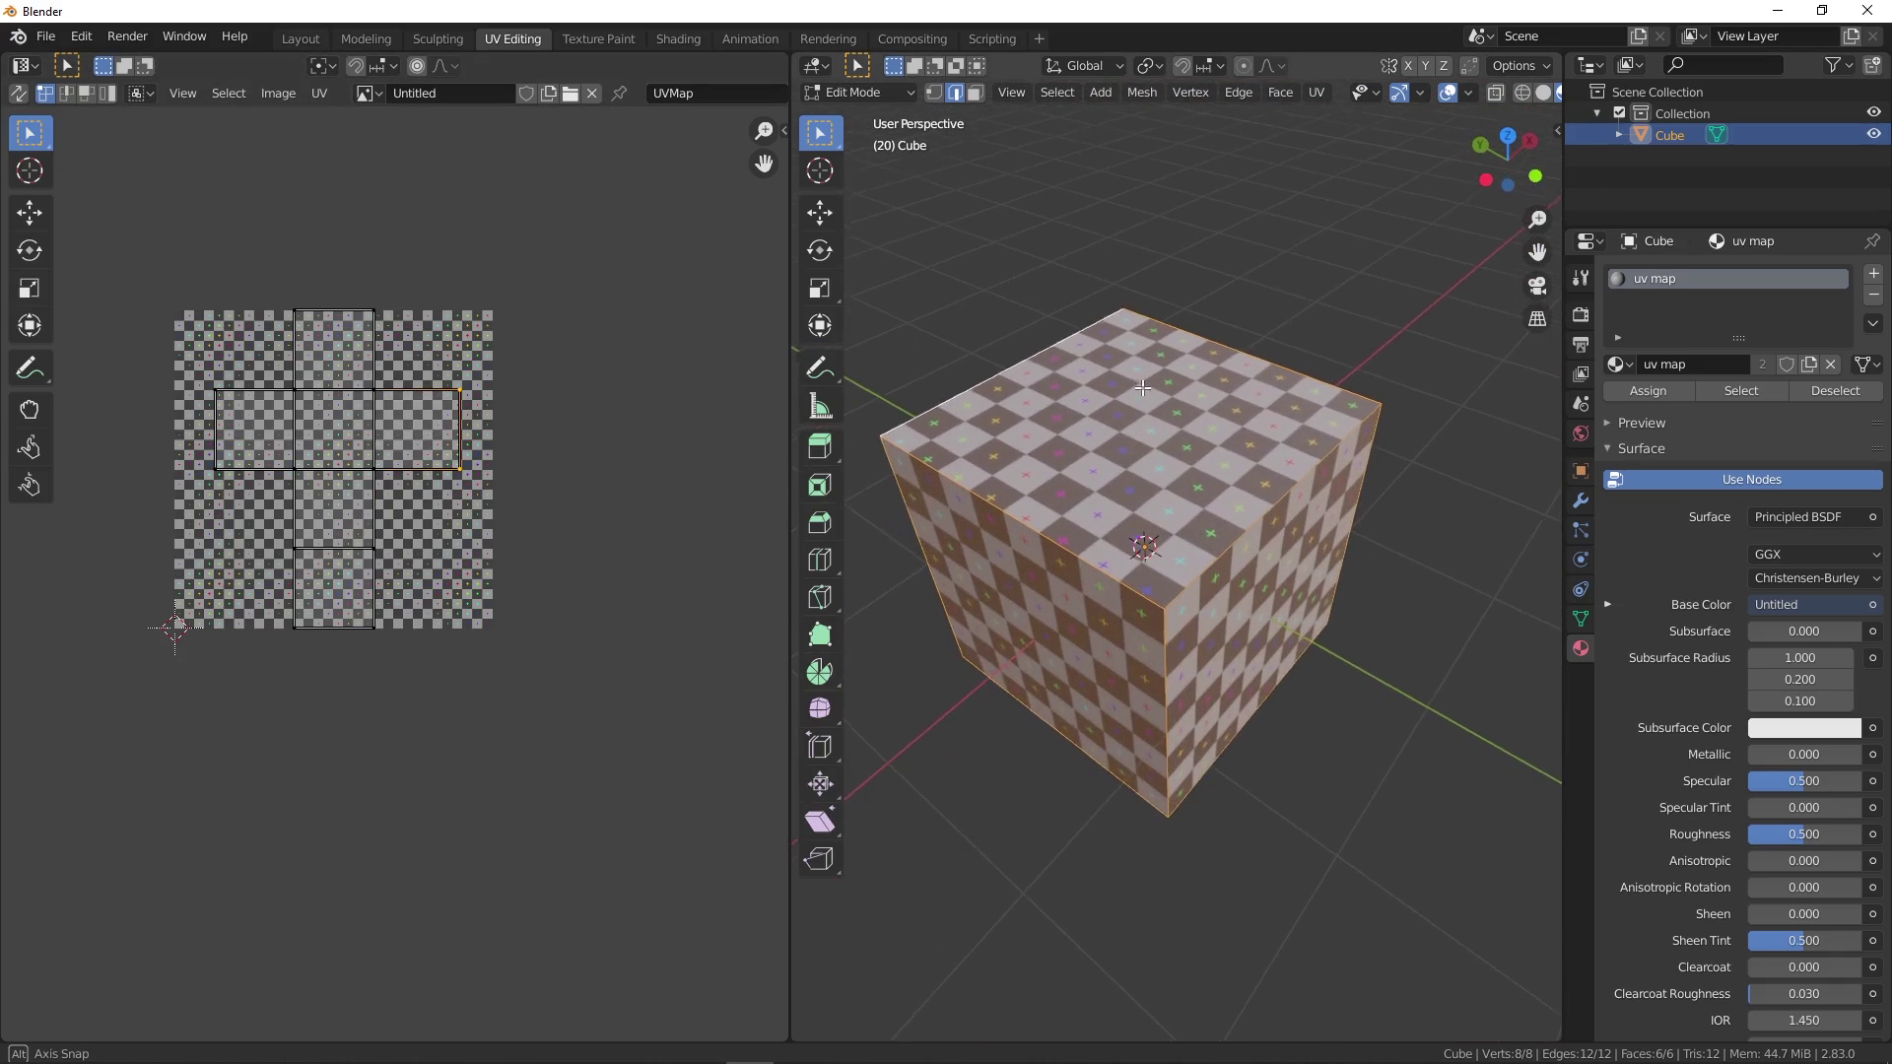
- Stretch the right UV edge far to the right along X
scroll(454, 453, "down", 2)
key("g")
key("x")
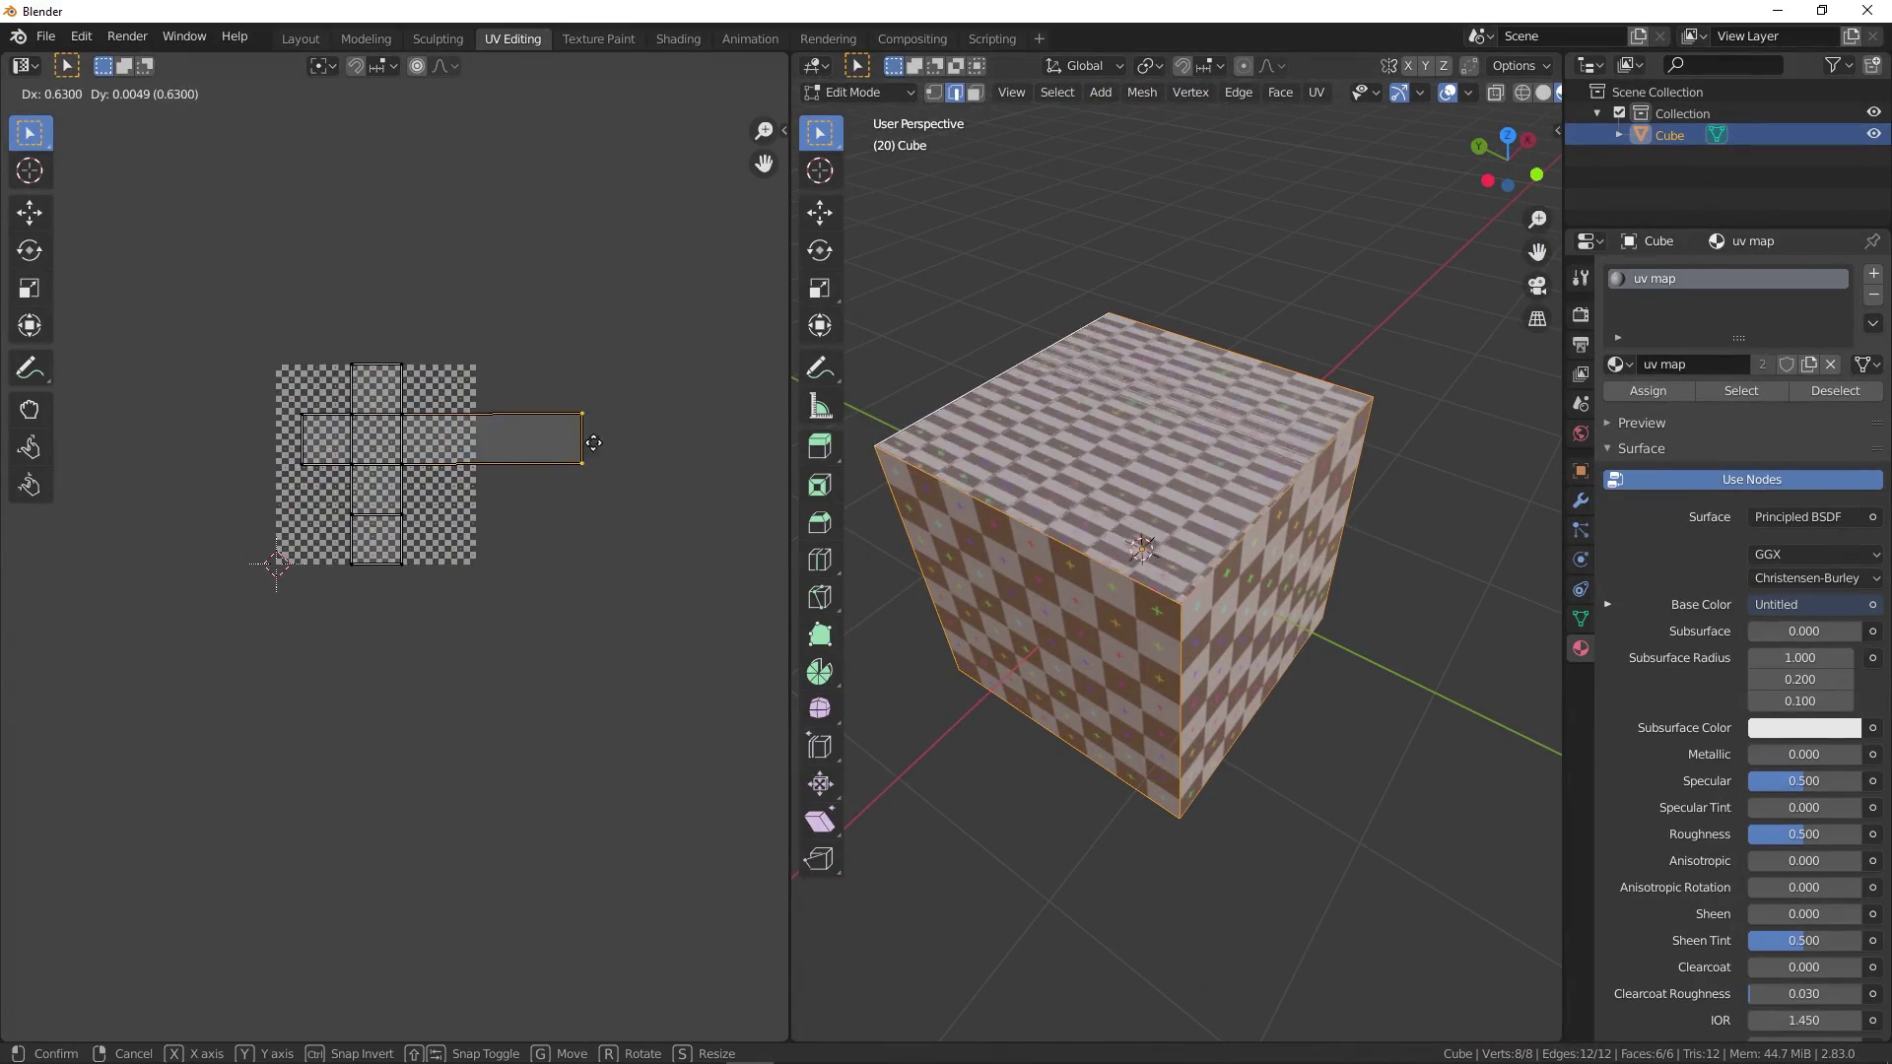
key("Return")
scroll(305, 454, "down", 2)
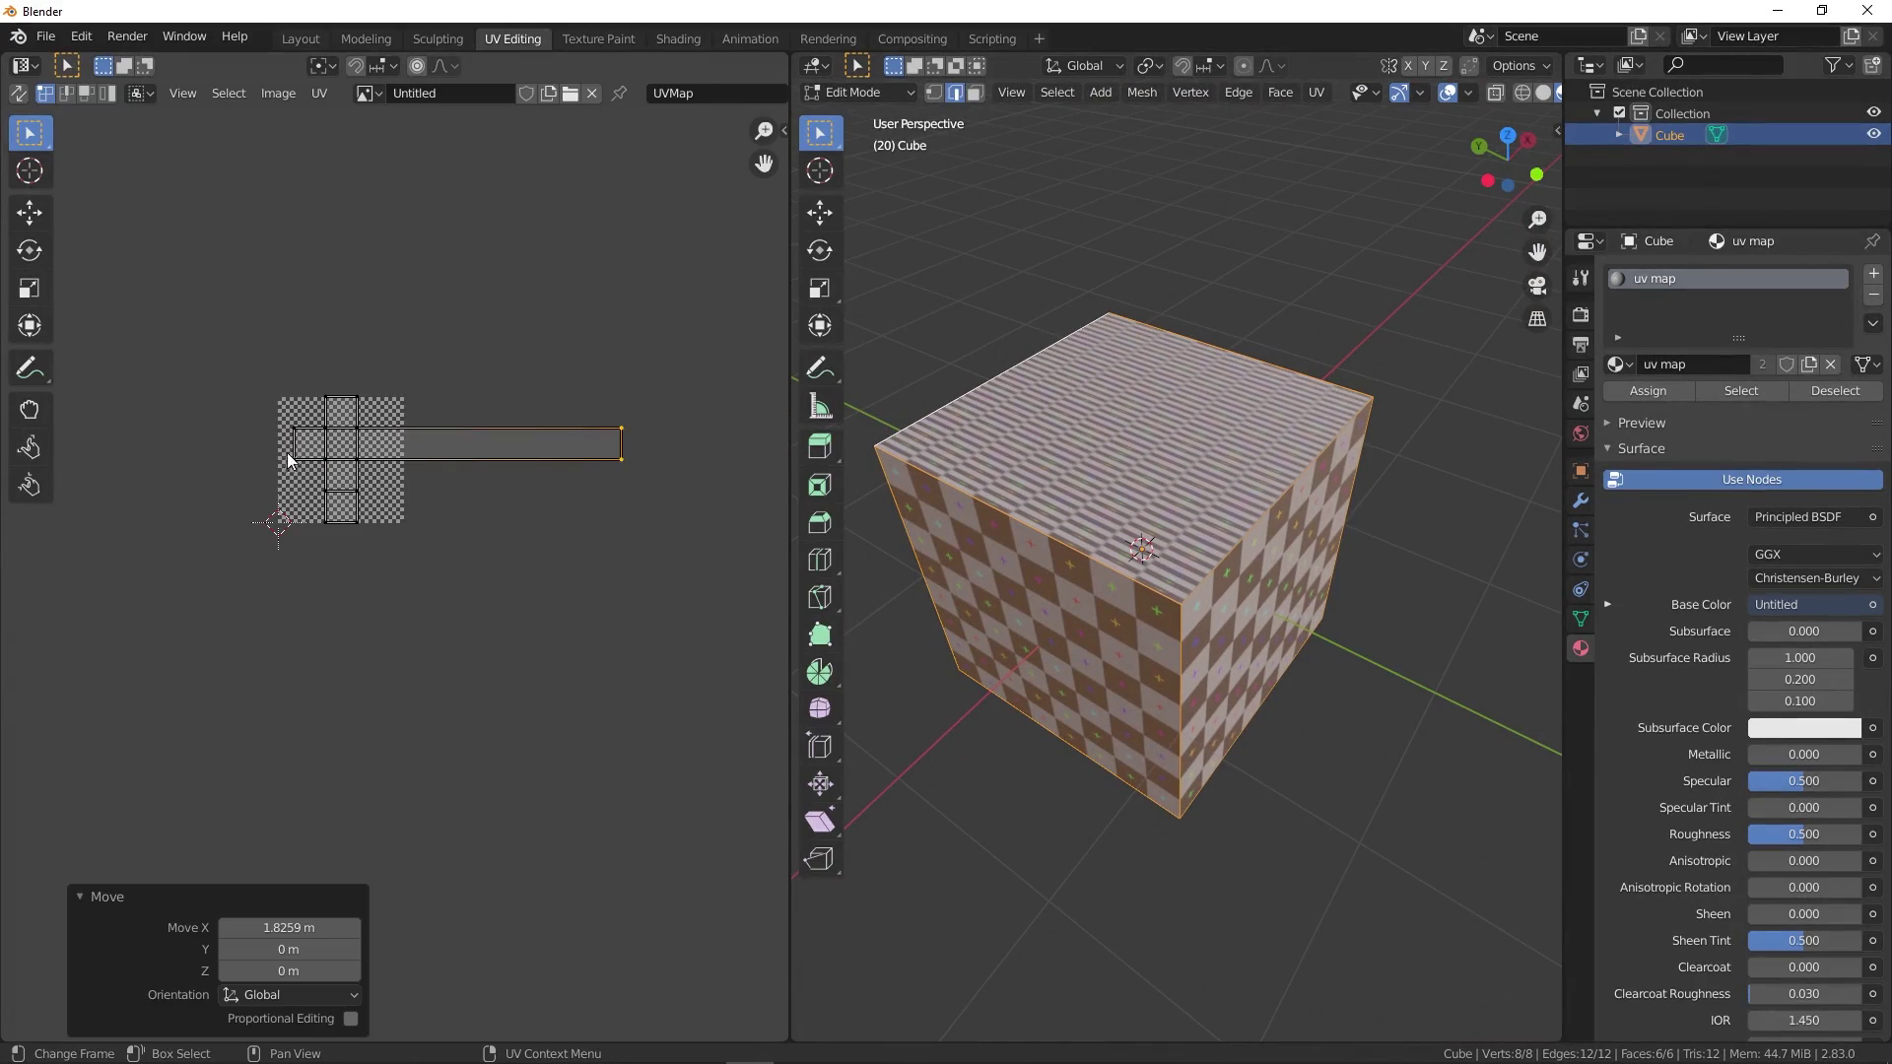
scroll(538, 449, "up", 2)
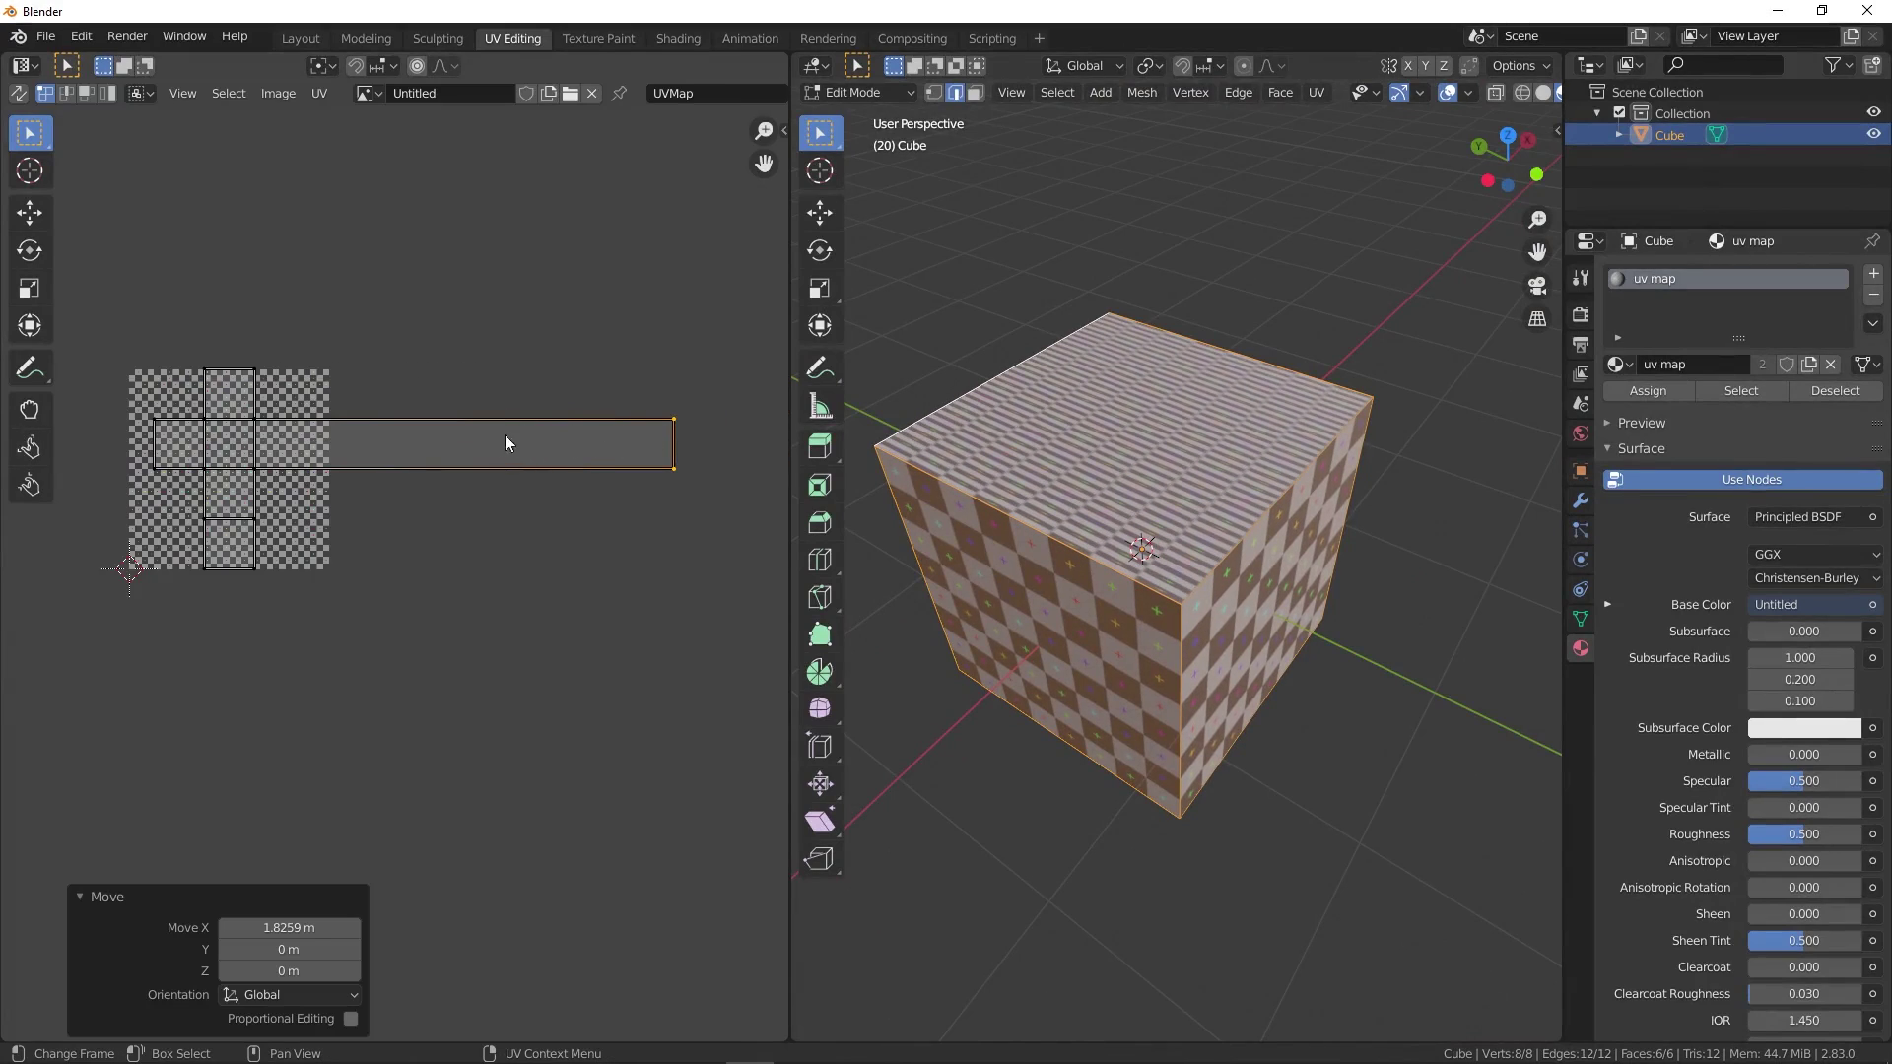
scroll(670, 416, "up", 2)
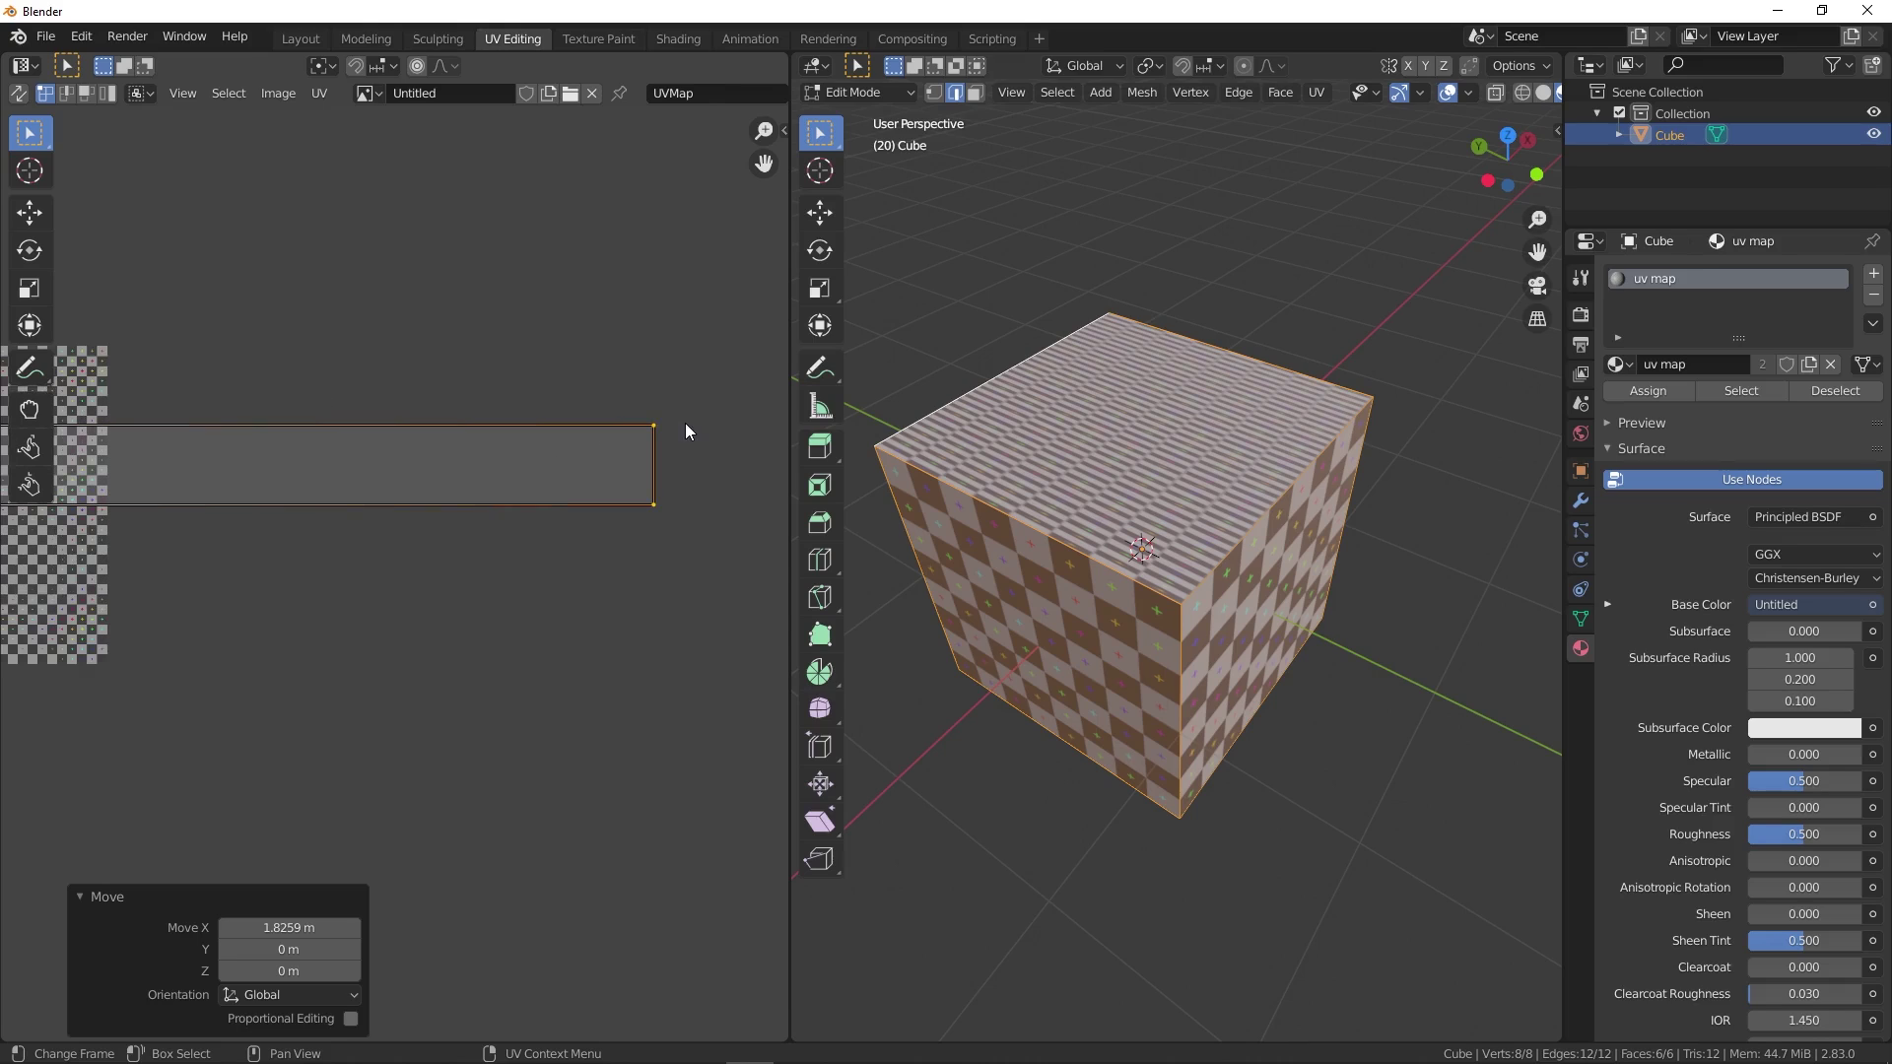
- Move the stretched strip's end back to line up with its face
left_click_drag(679, 404, 646, 529)
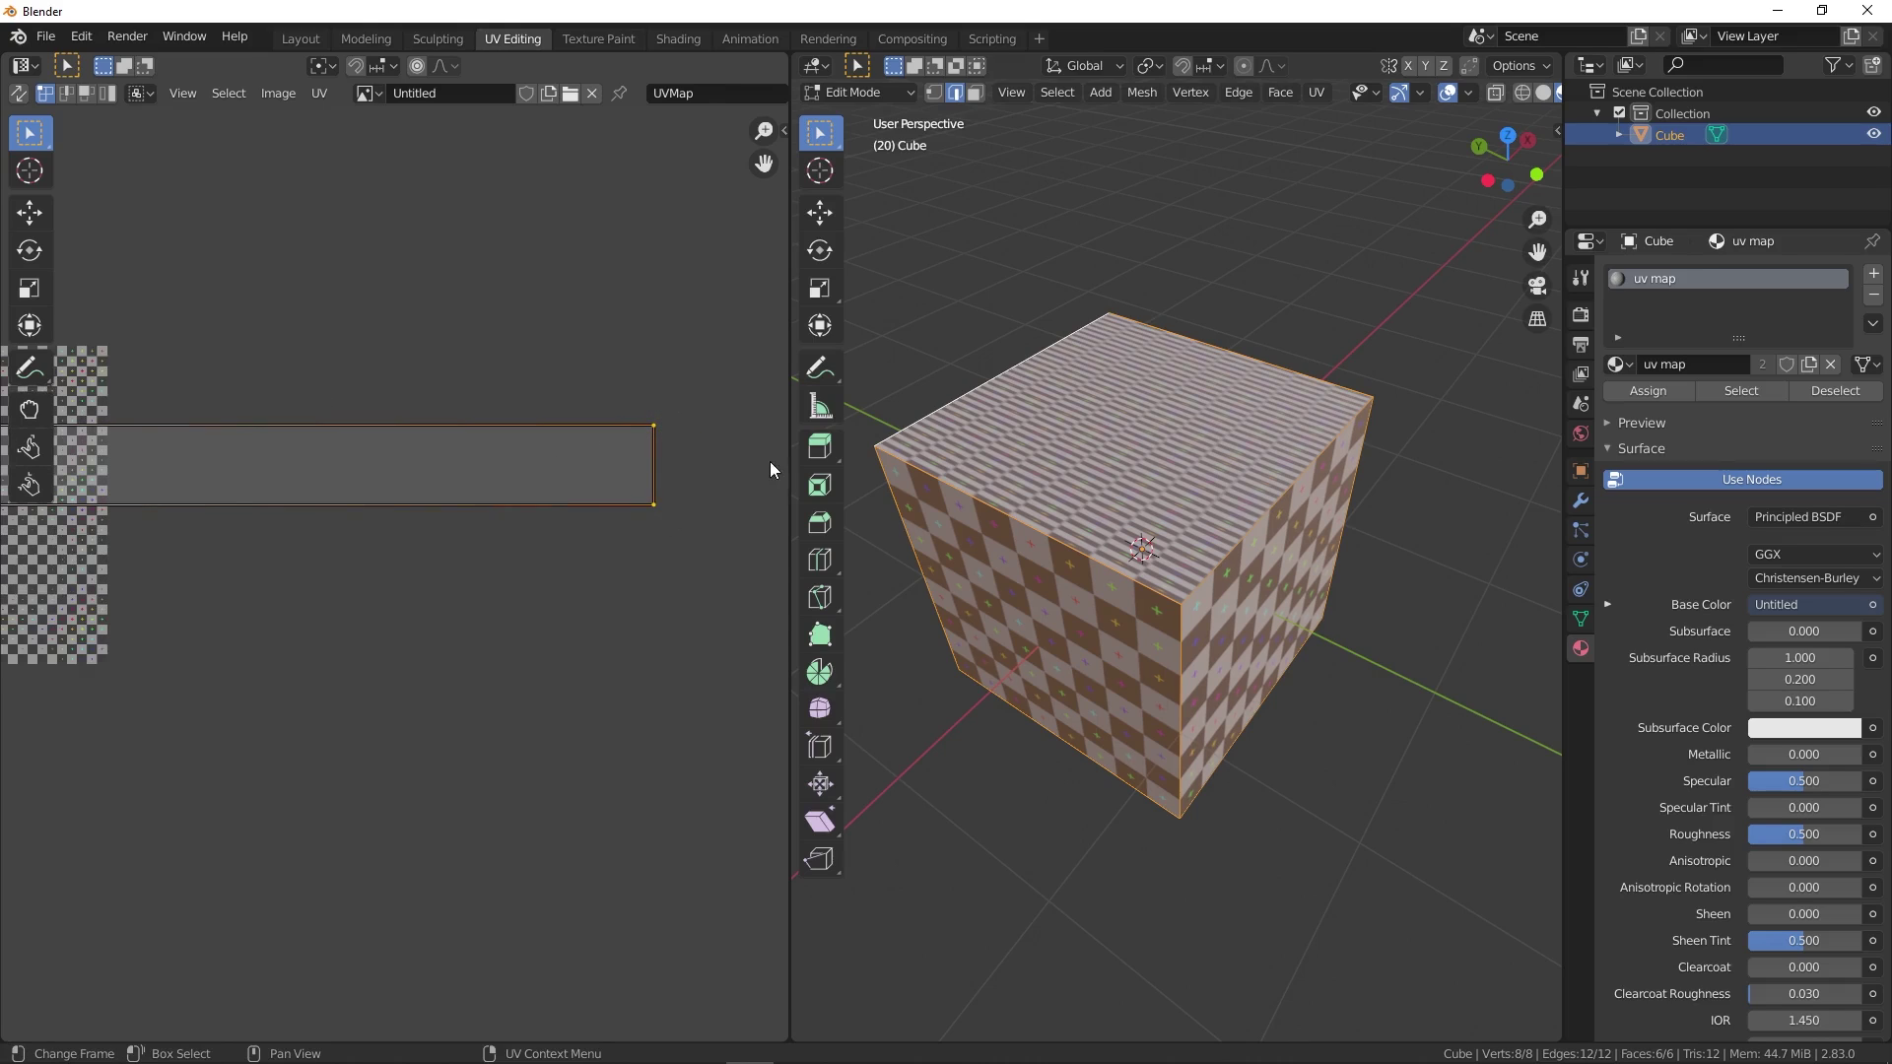
scroll(771, 462, "down", 2)
key("g")
left_click(335, 443)
scroll(309, 442, "up", 4)
key("g")
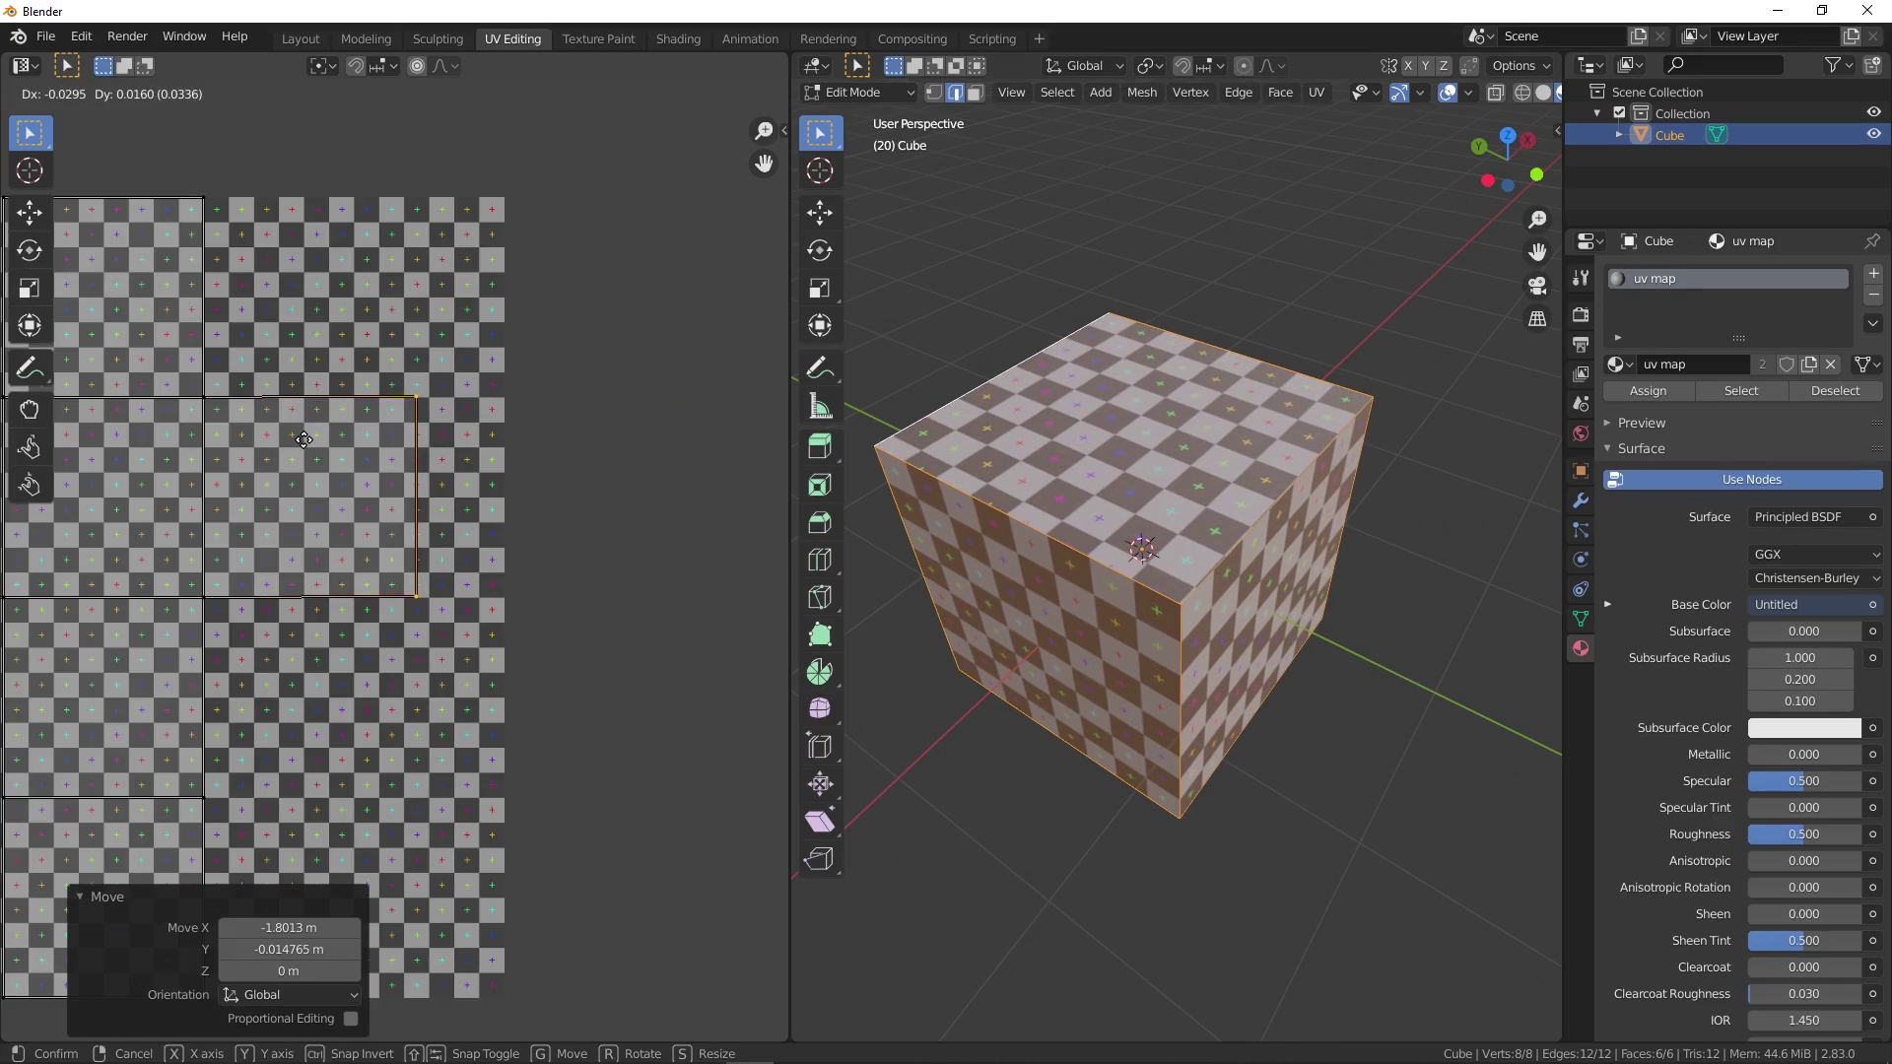
left_click(306, 441)
- Deselect everything and orbit around the cube to check the texture
scroll(439, 440, "down", 4)
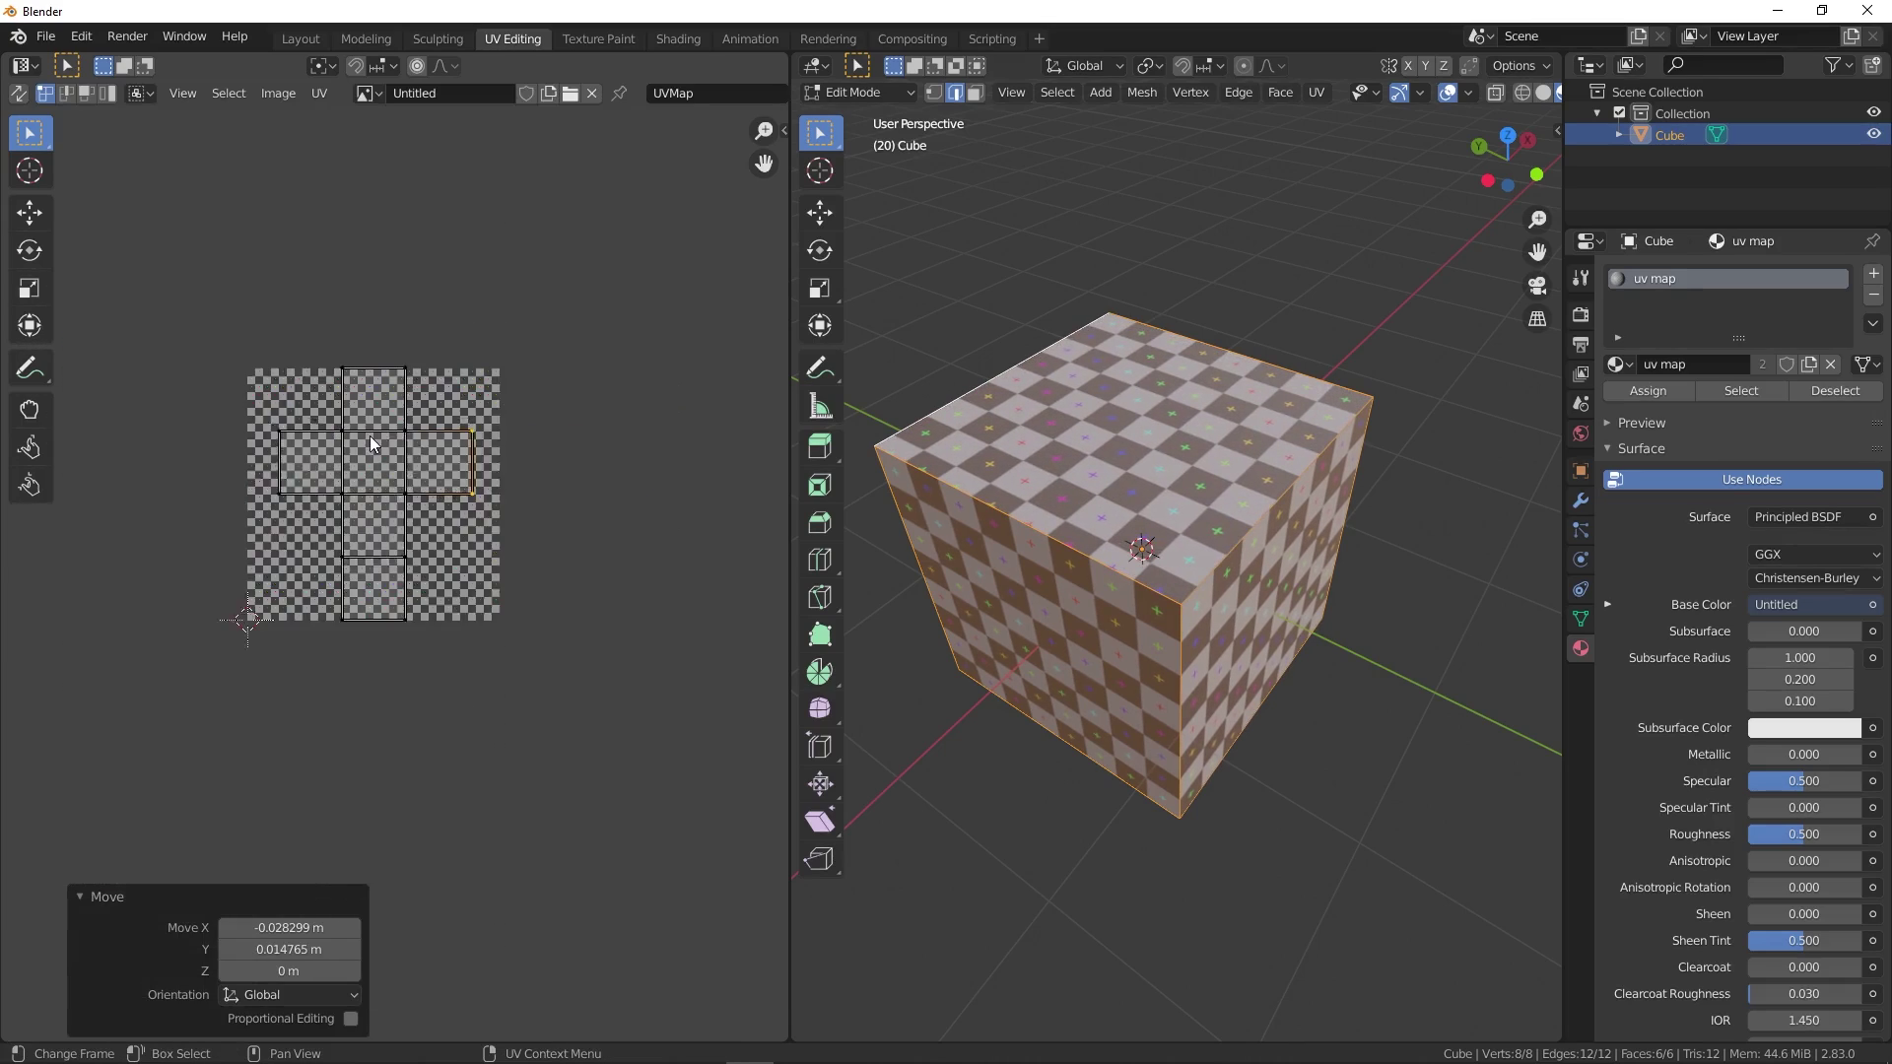
scroll(375, 429, "up", 1)
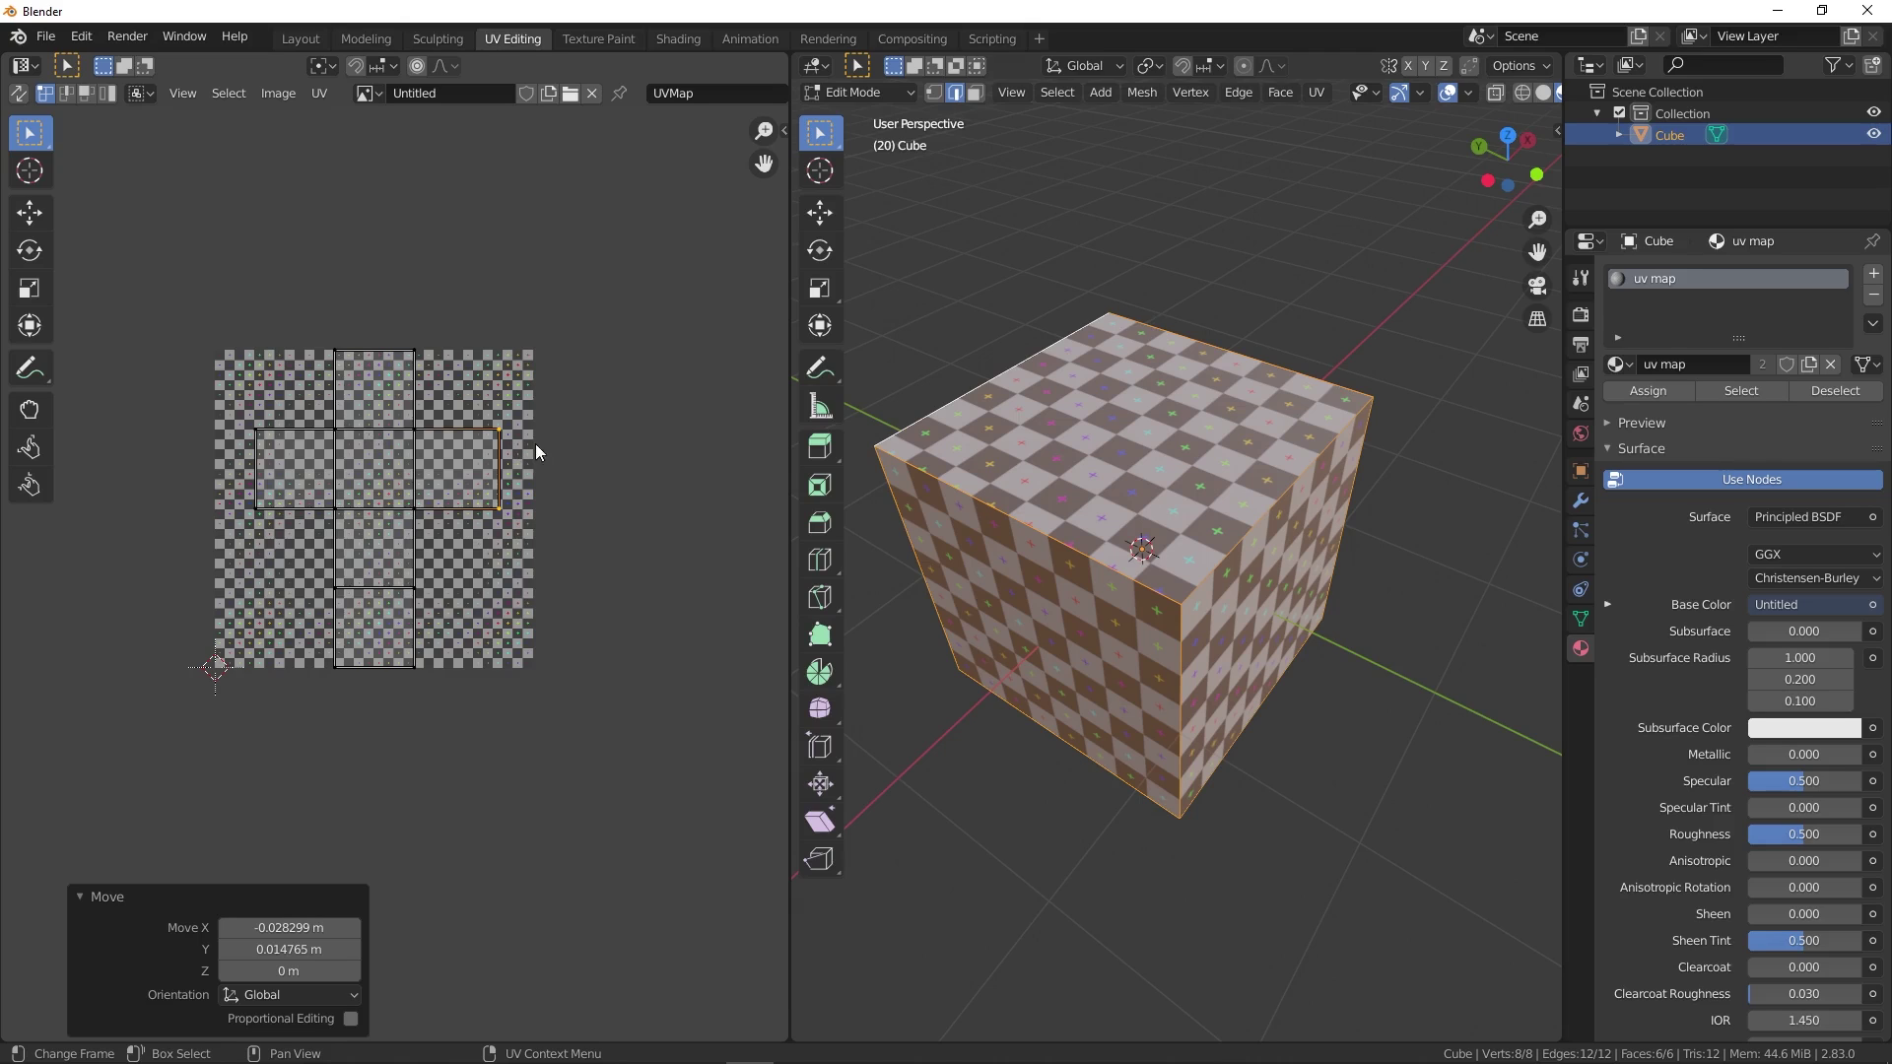
left_click(1143, 552)
middle_click_drag(1144, 552, 1148, 579)
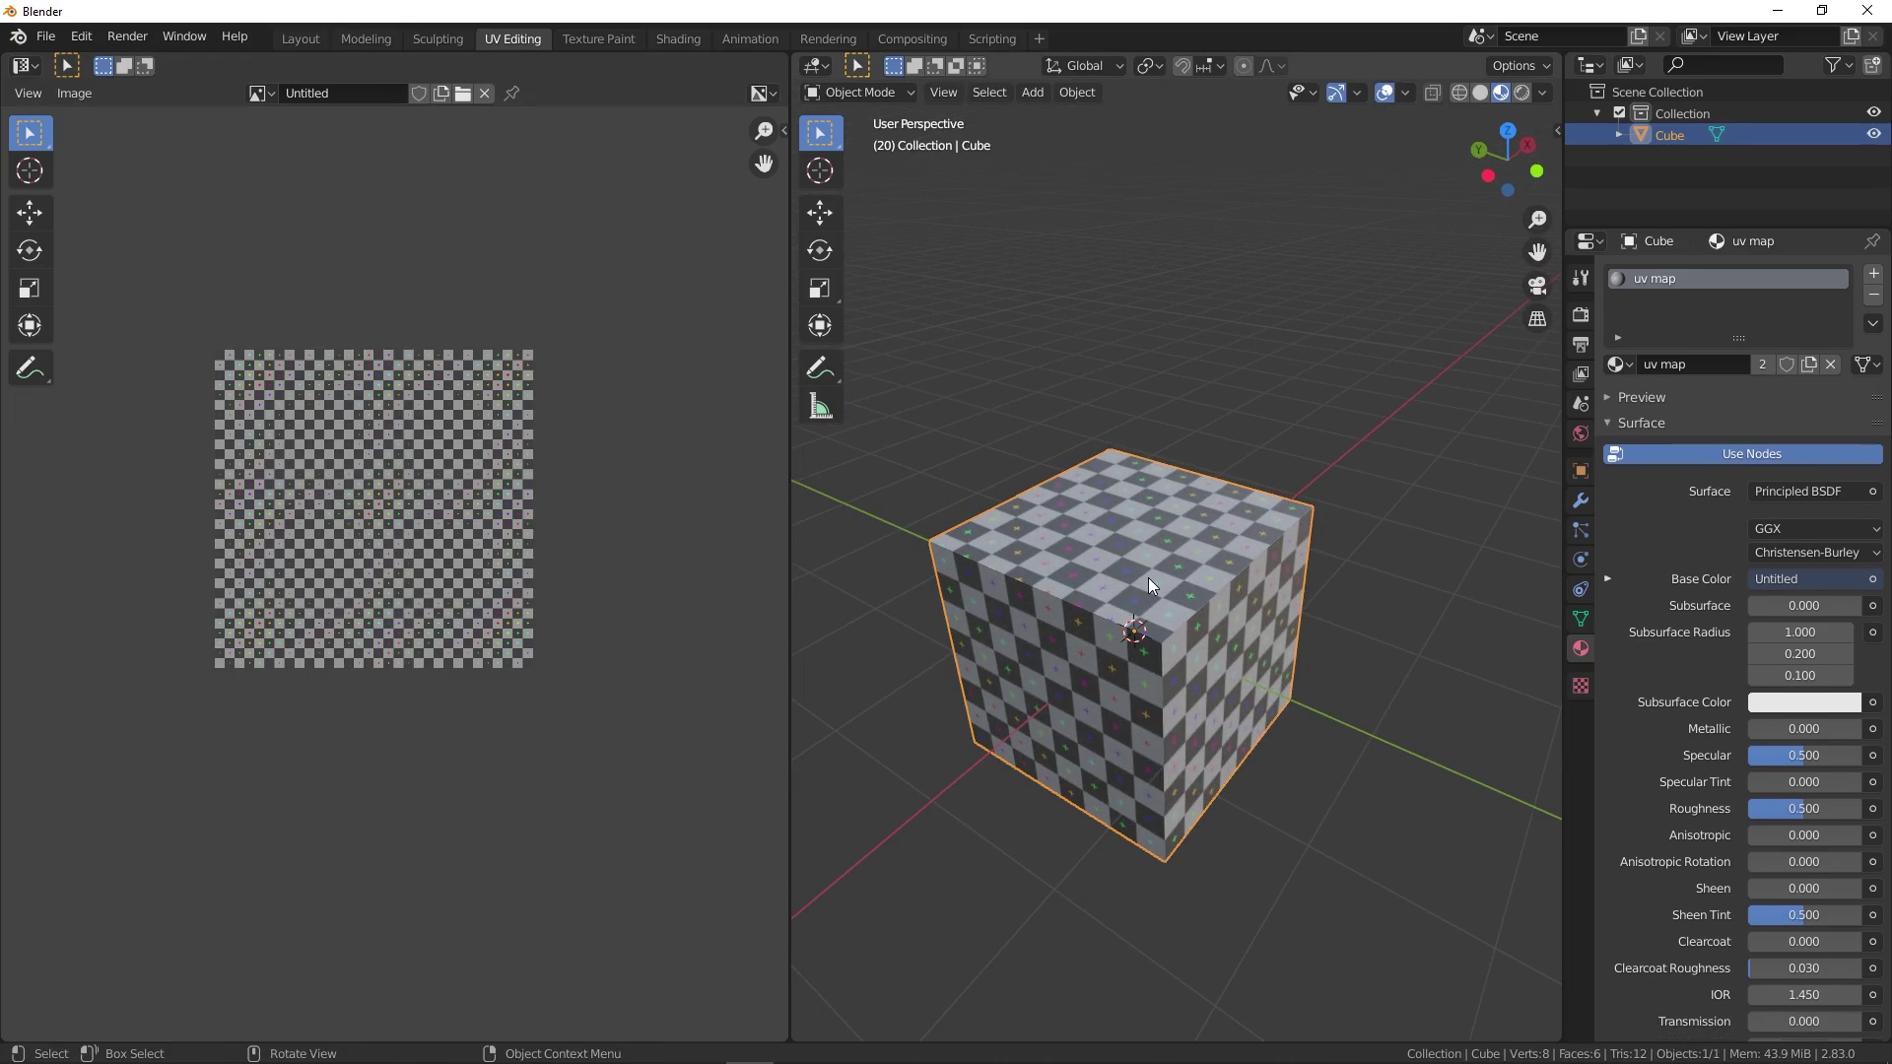
- Re-unwrap the whole cube's UVs, then switch to the Chrome browser window
key("a")
key("u")
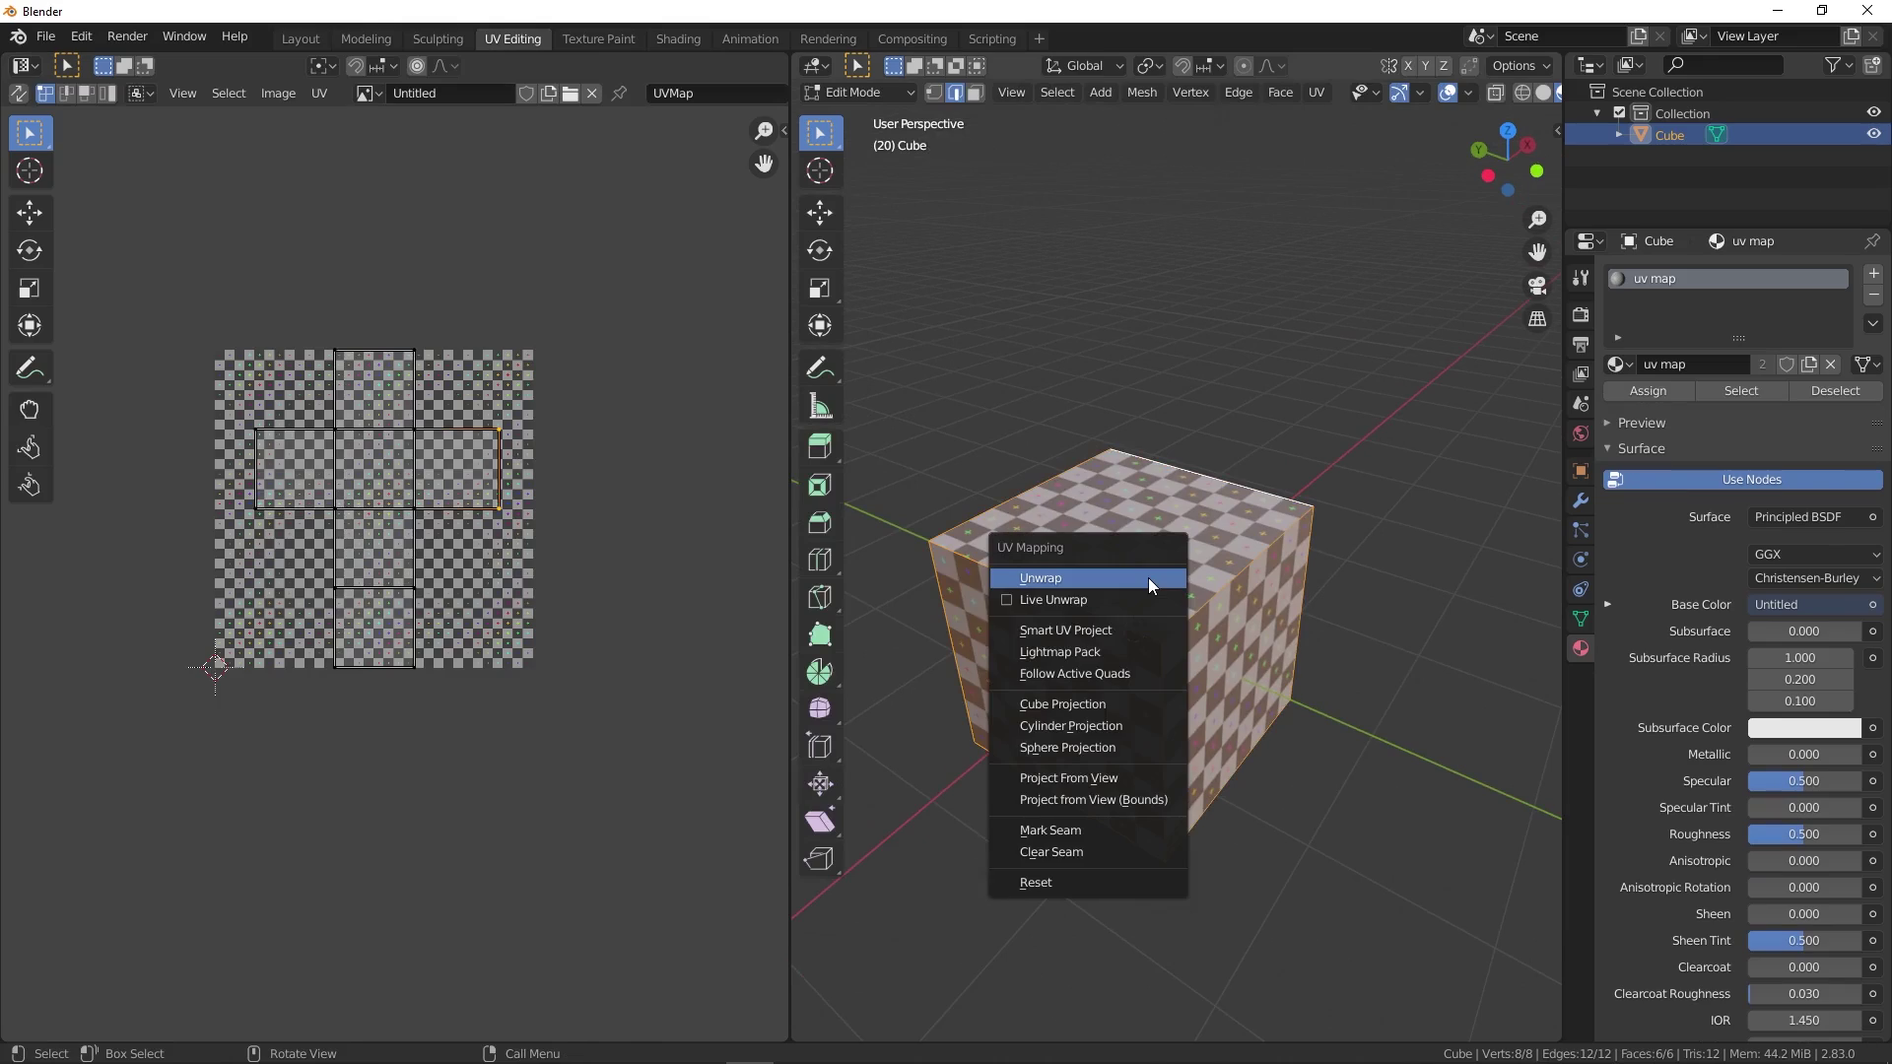
left_click(1185, 737)
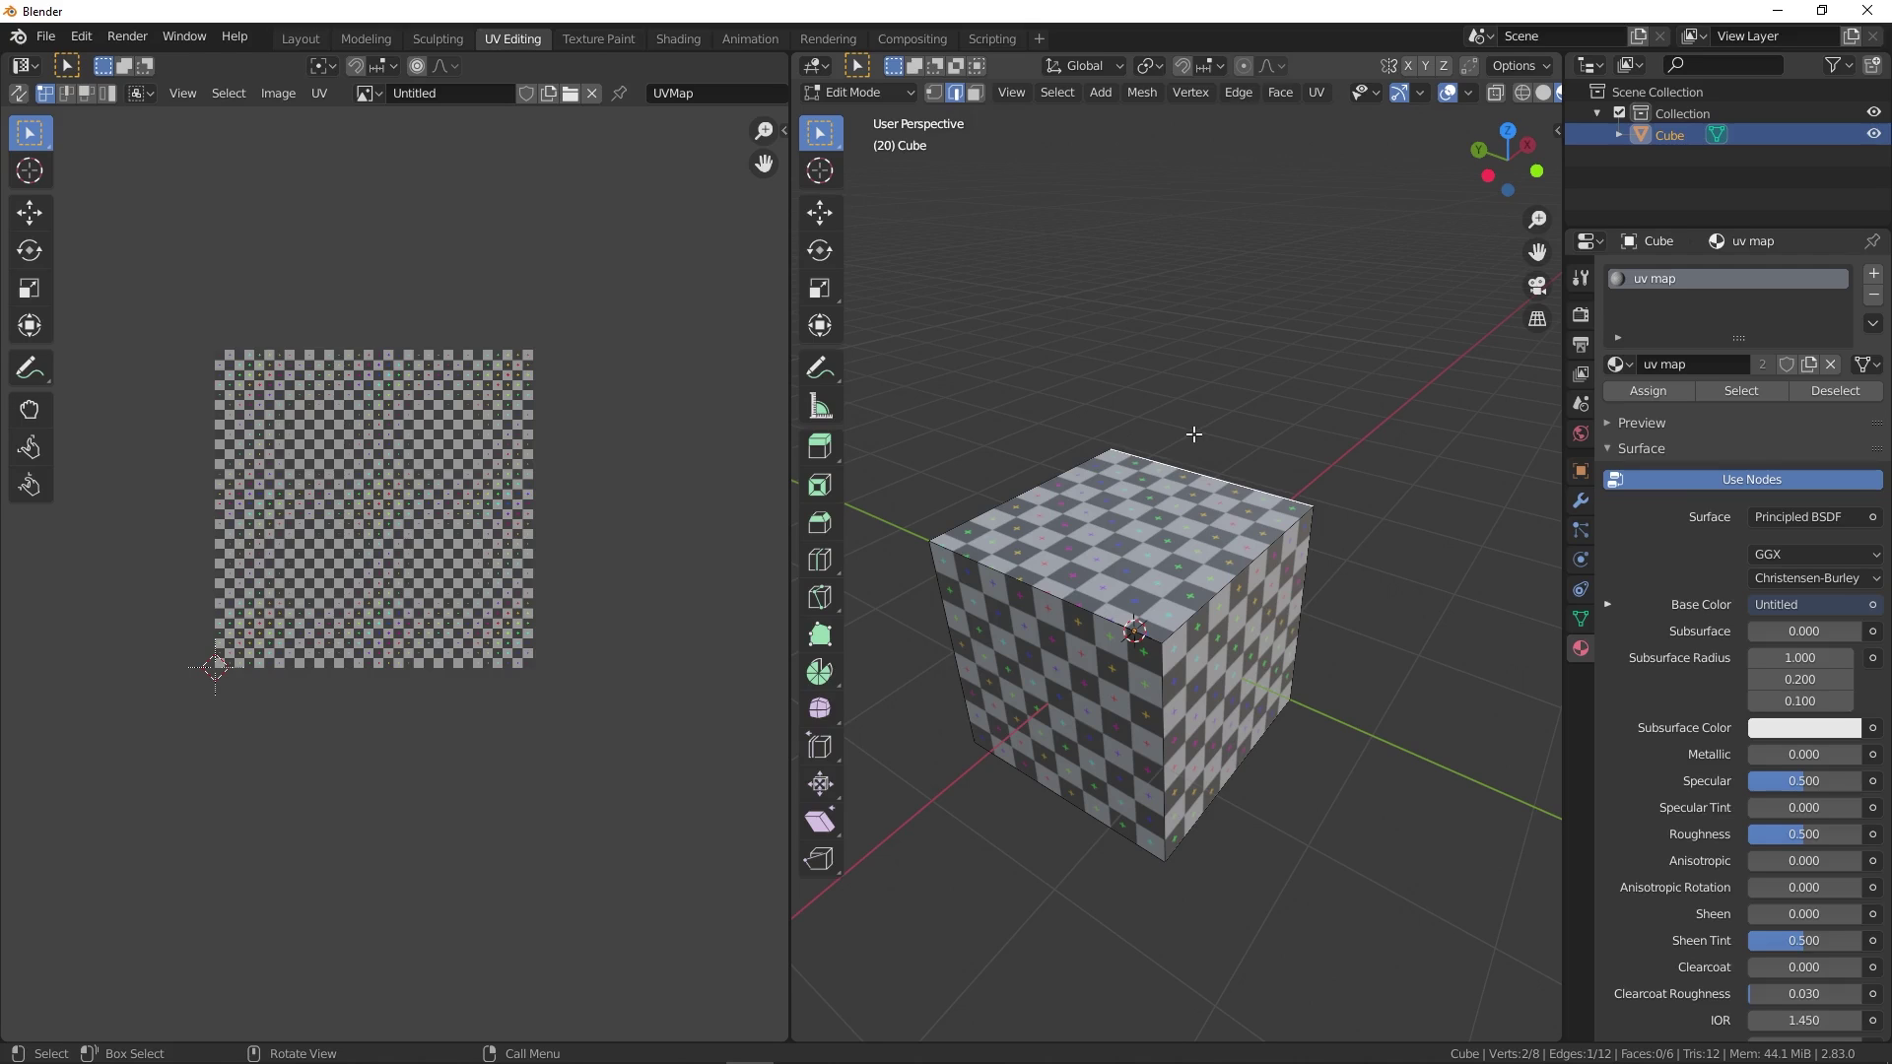
key("alt+Tab")
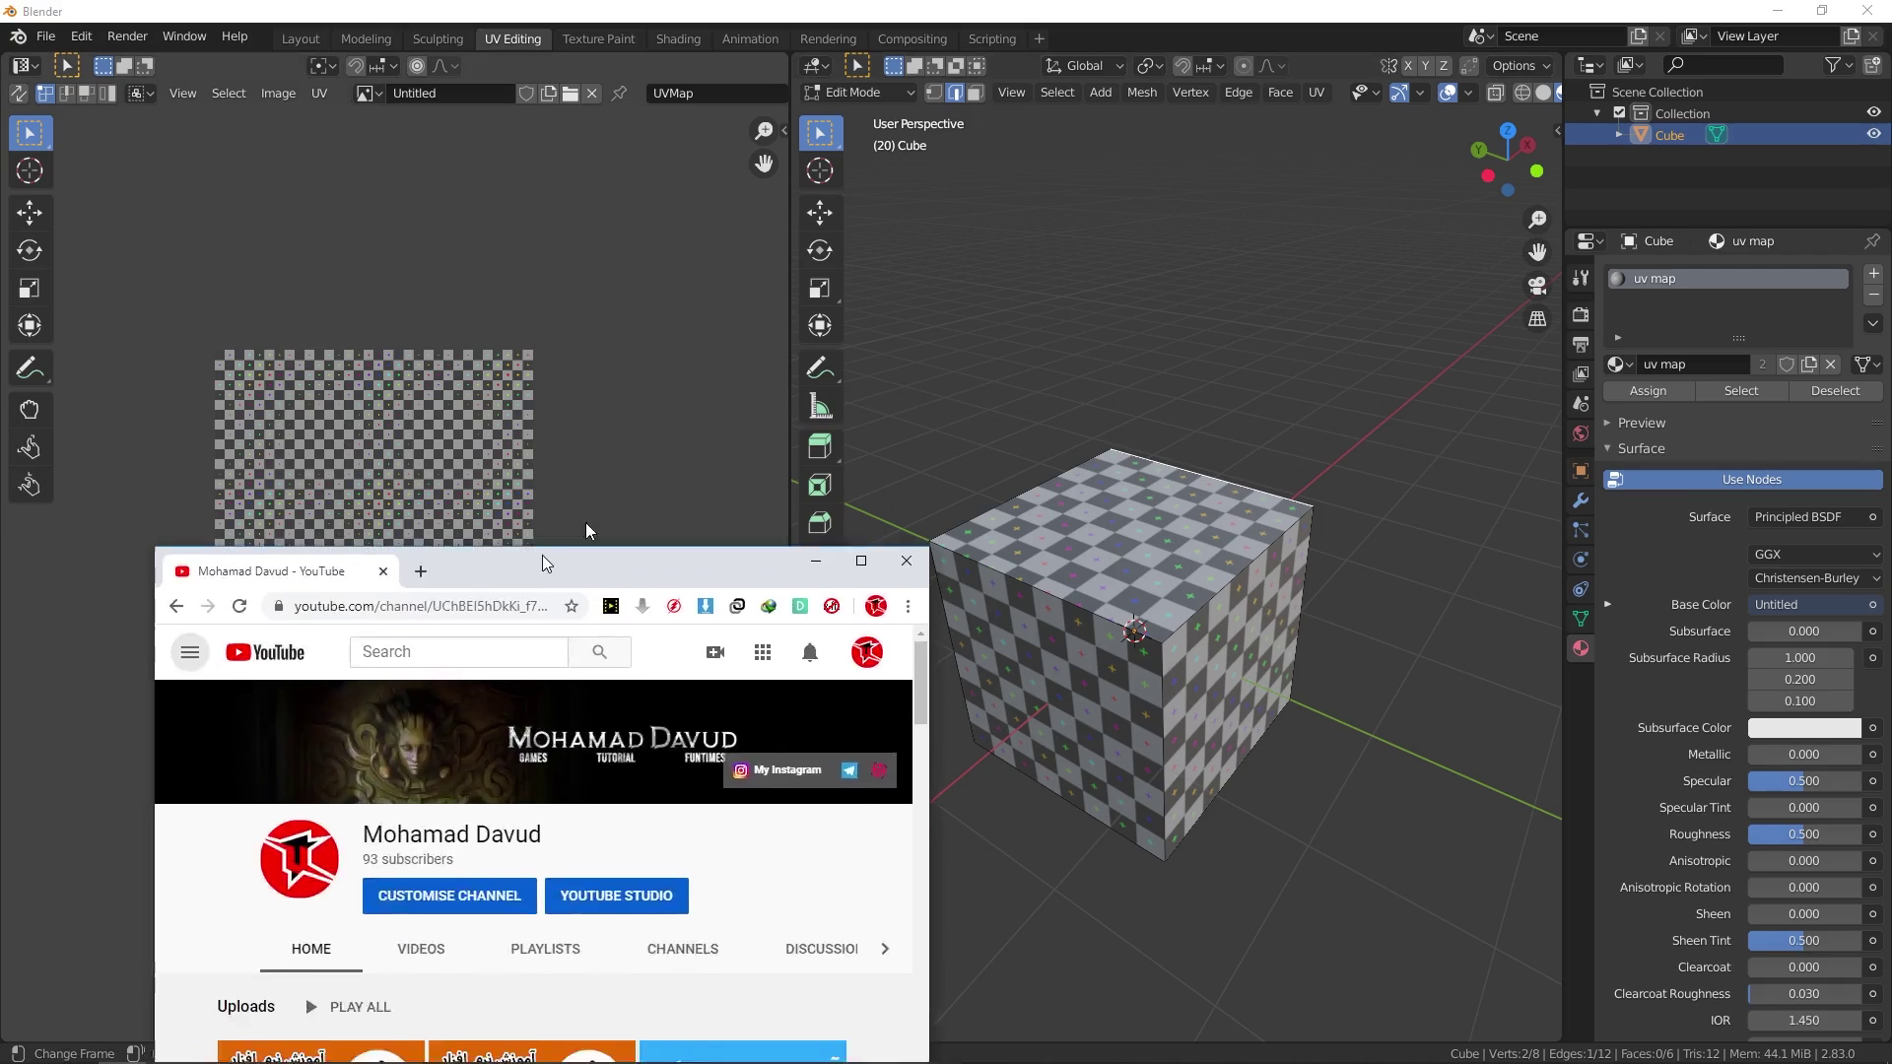